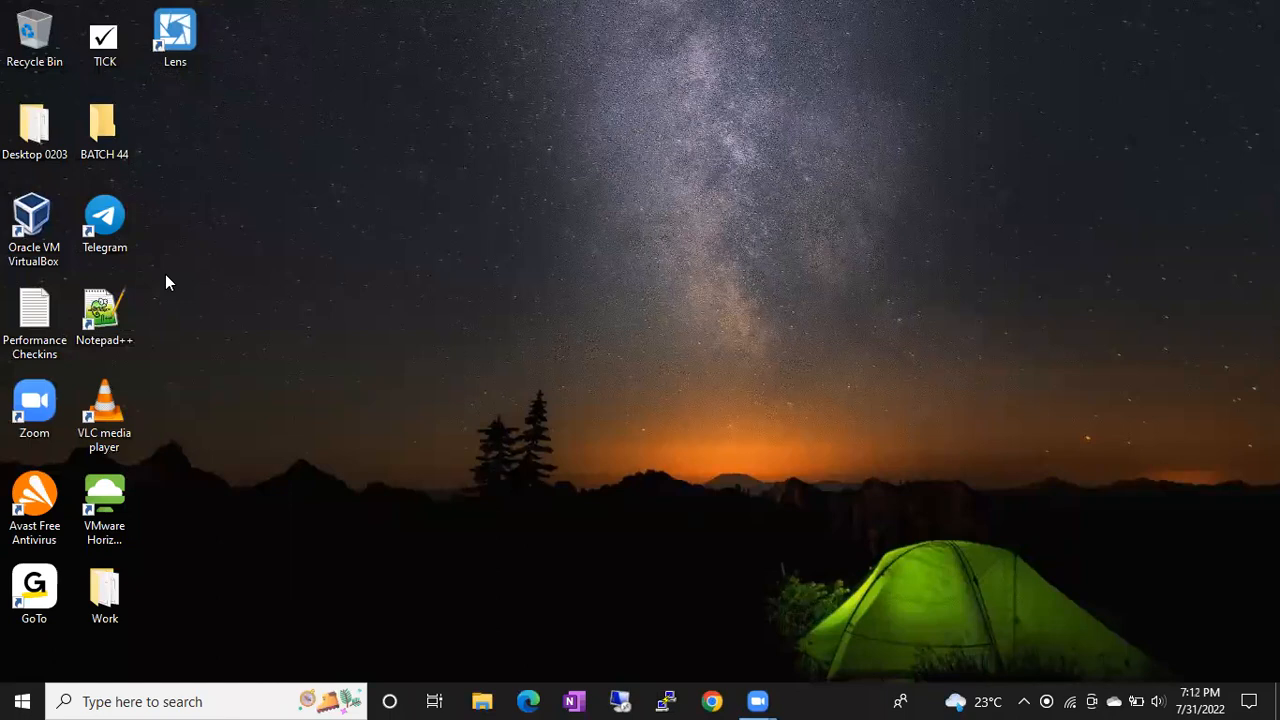
# Step: Refresh the Windows desktop three times from its right-click menu
pyautogui.rightClick(512, 268)
pyautogui.click(558, 325)
pyautogui.rightClick(374, 242)
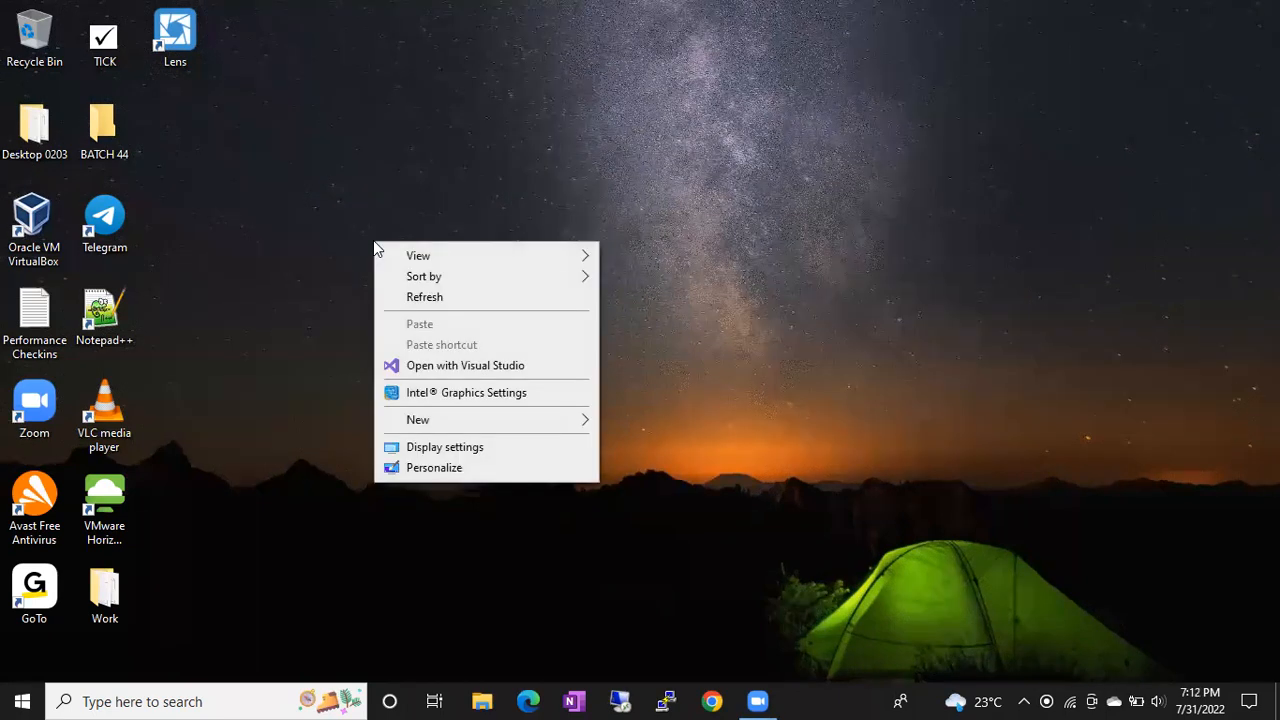
pyautogui.click(415, 298)
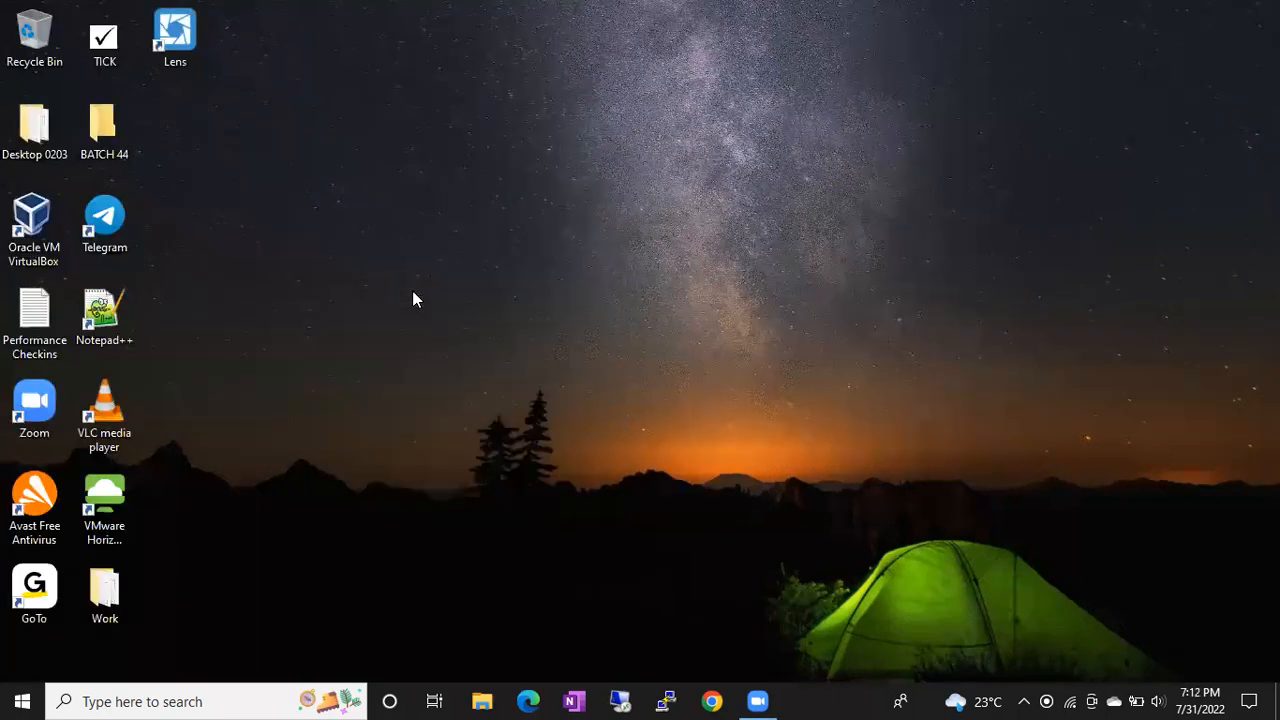
pyautogui.rightClick(329, 264)
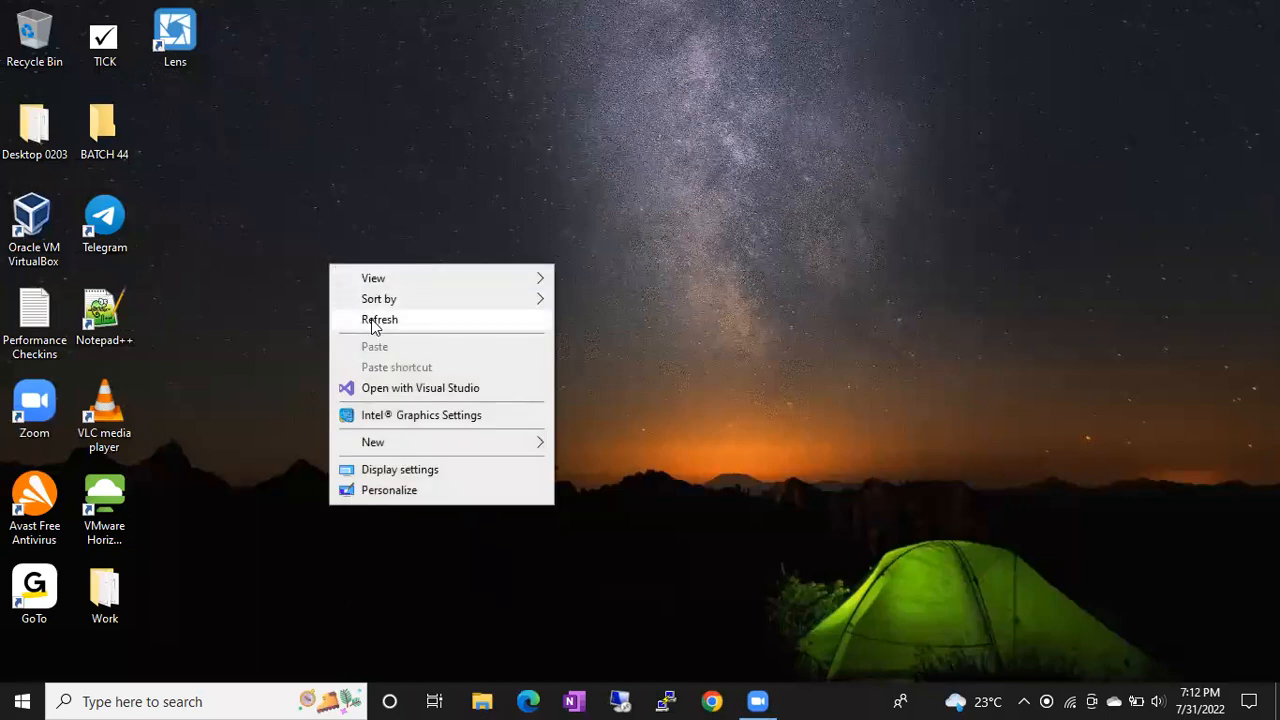
pyautogui.click(372, 322)
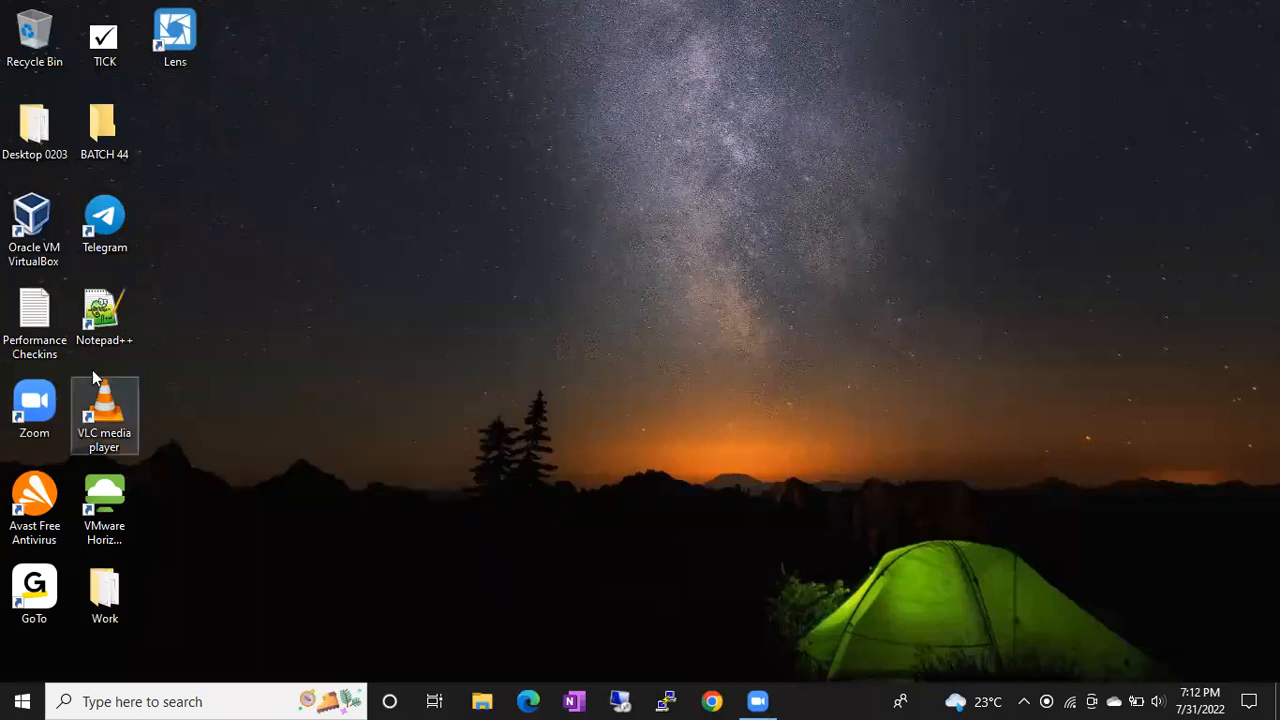
# Step: Launch Oracle VM VirtualBox with administrator rights
pyautogui.doubleClick(48, 238)
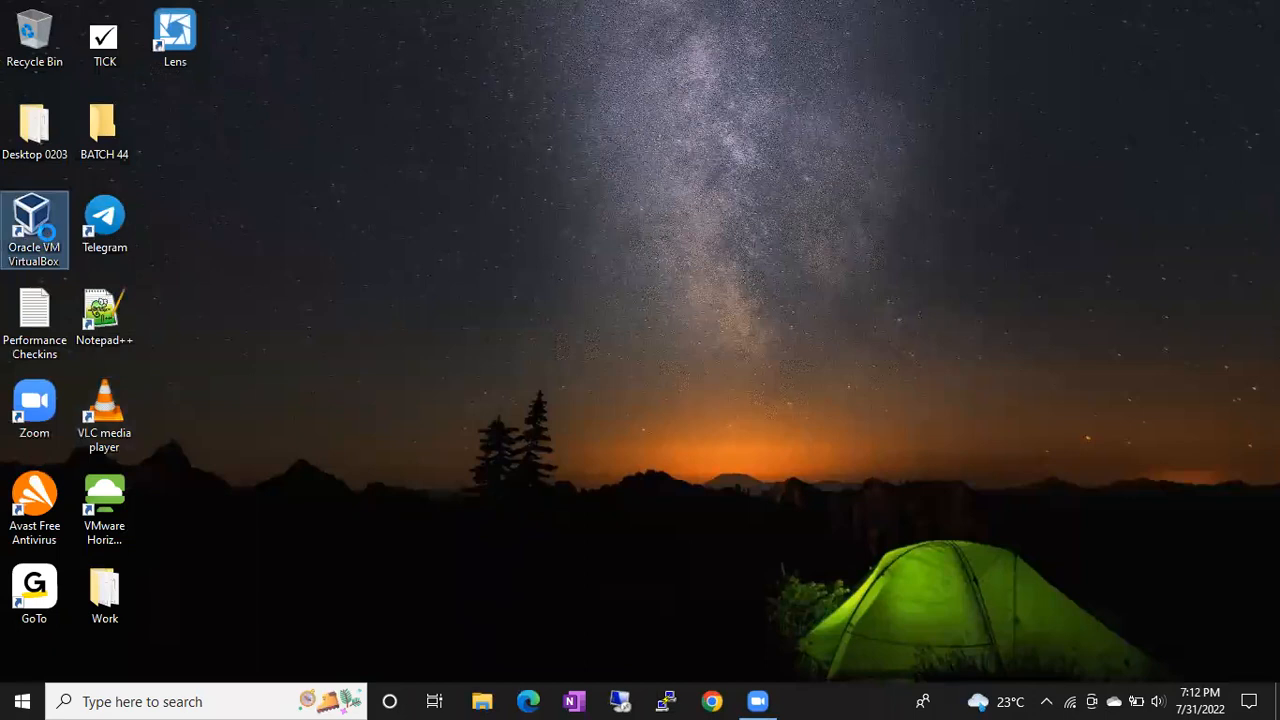
pyautogui.rightClick(47, 210)
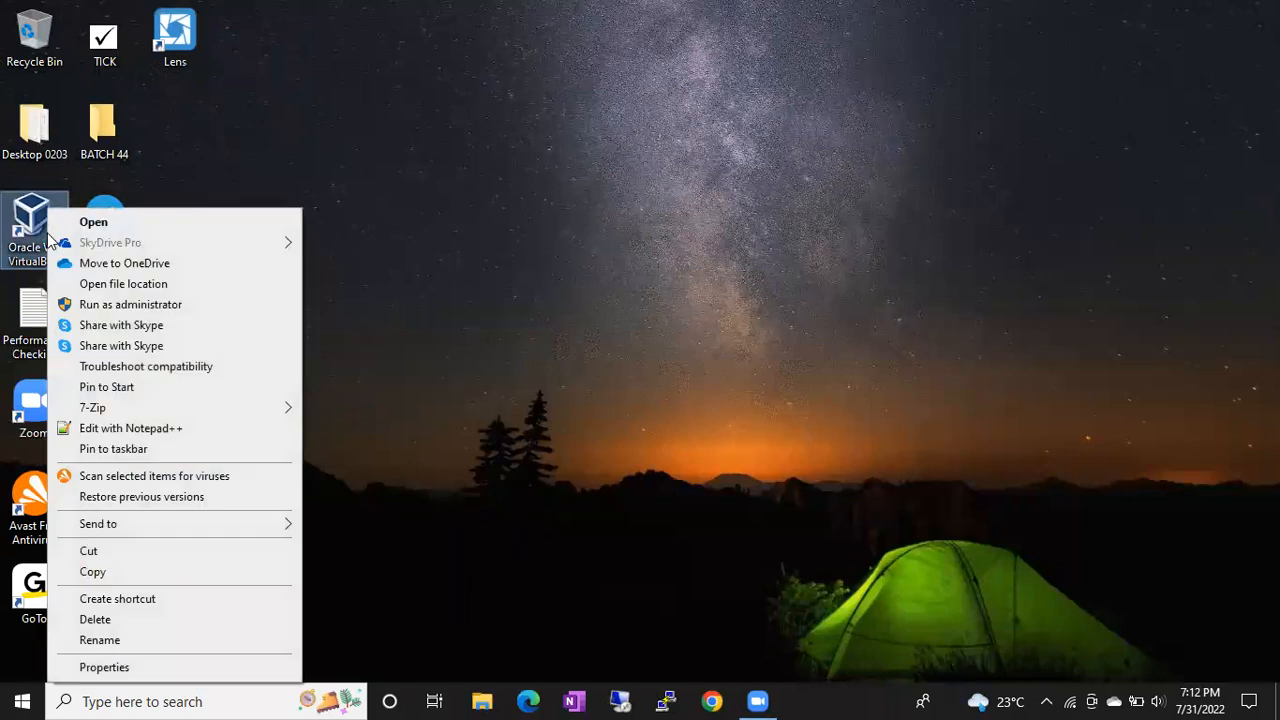
pyautogui.click(112, 306)
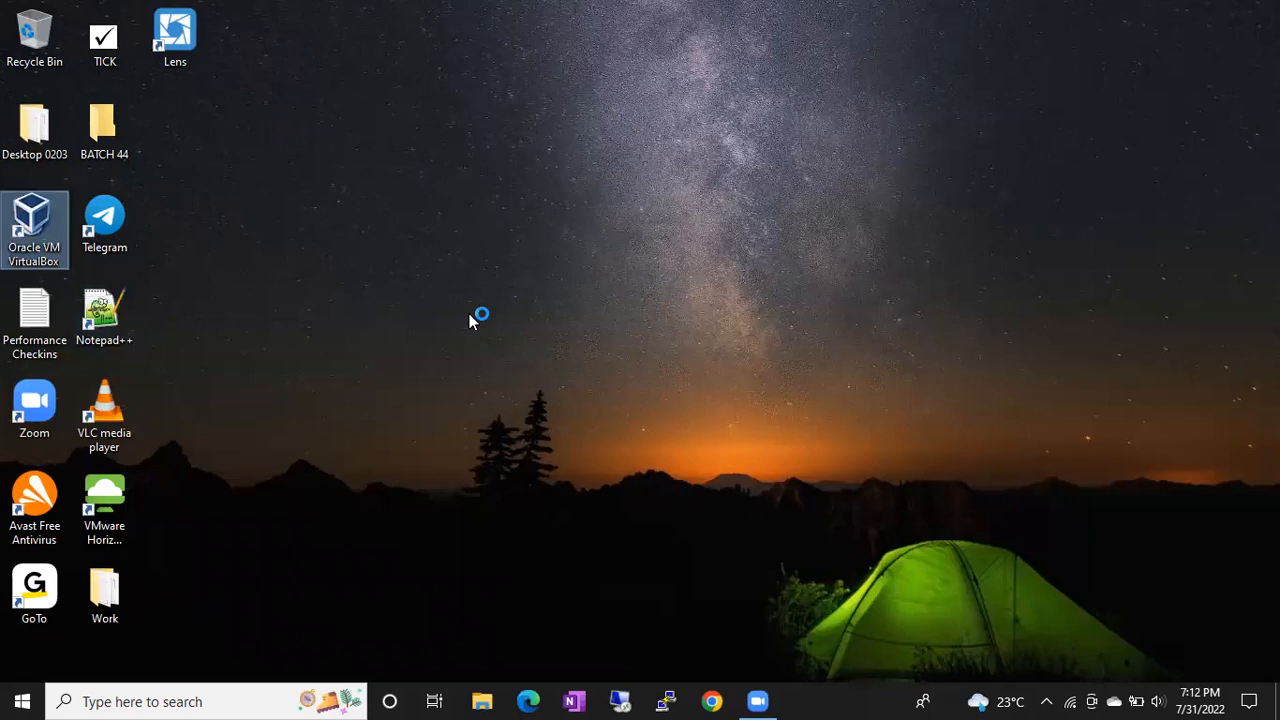
pyautogui.click(514, 479)
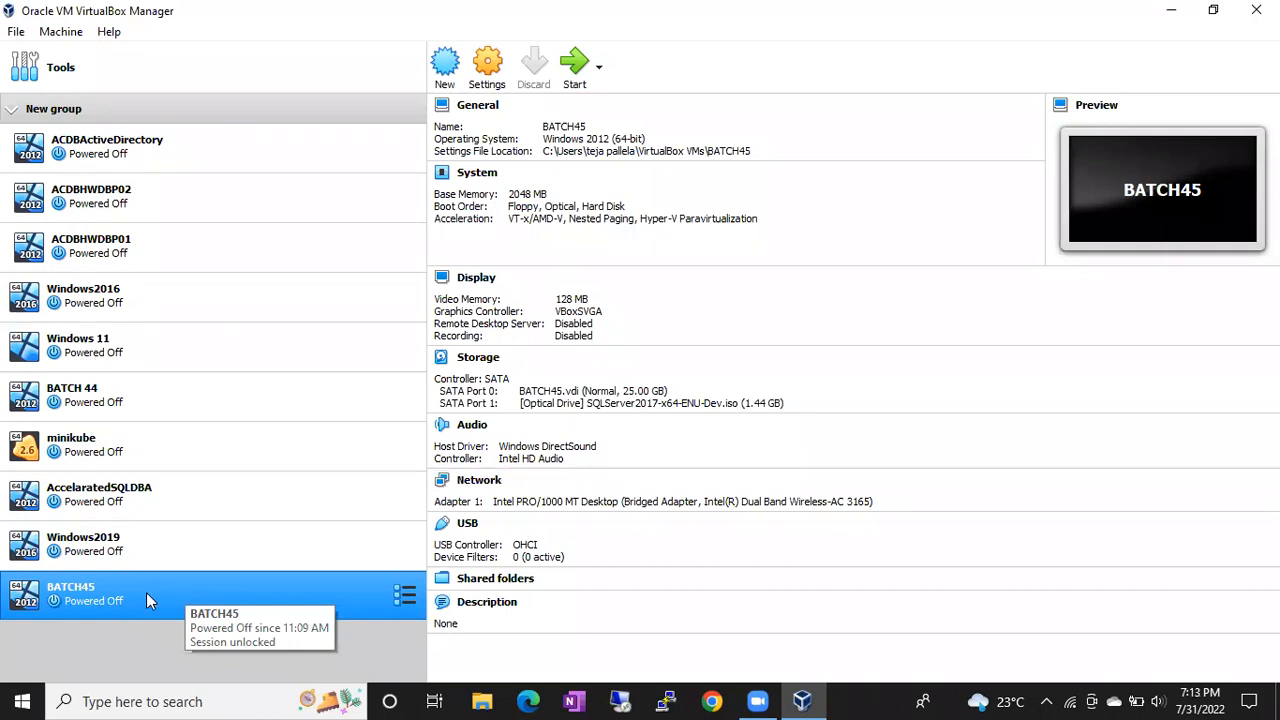
# Step: Boot the BATCH45 VM and close the mouse integration and keyboard capture notices
pyautogui.doubleClick(146, 599)
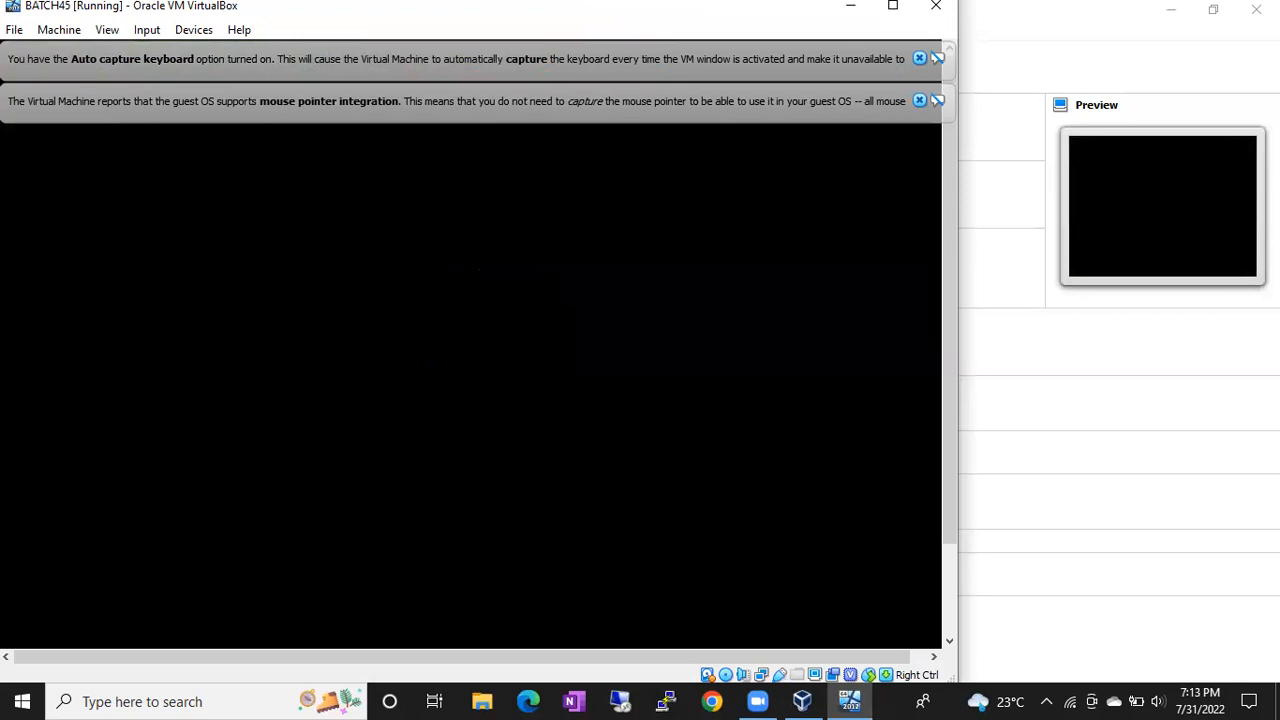
pyautogui.click(919, 100)
pyautogui.click(919, 58)
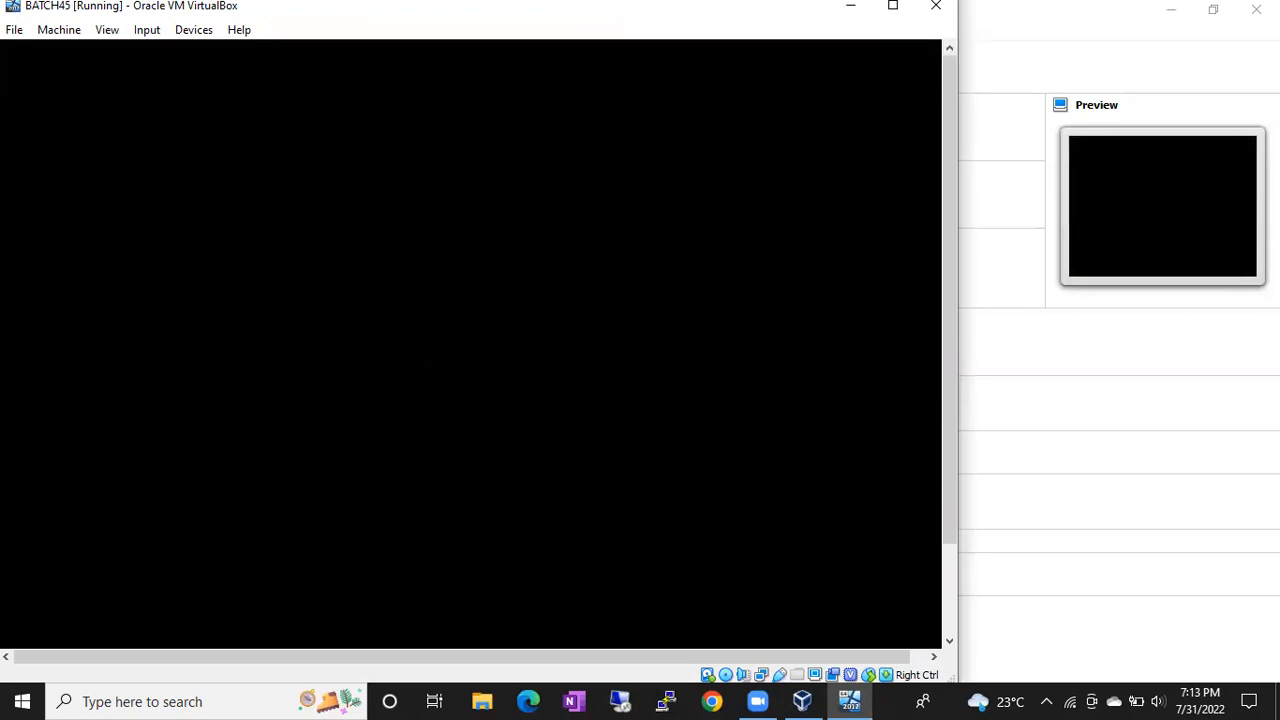
pyautogui.click(714, 703)
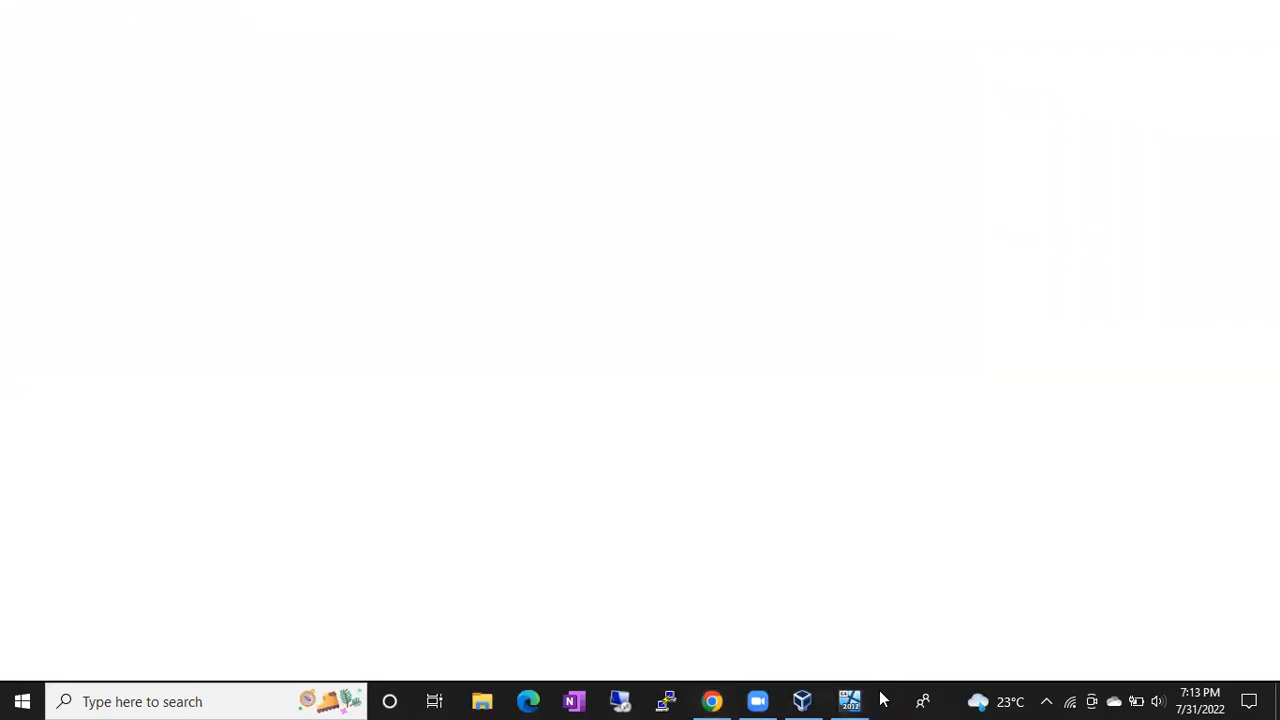
# Step: Open Notepad and type Authentication and Authorization on separate lines
pyautogui.press('super+r')
pyautogui.press('Return')
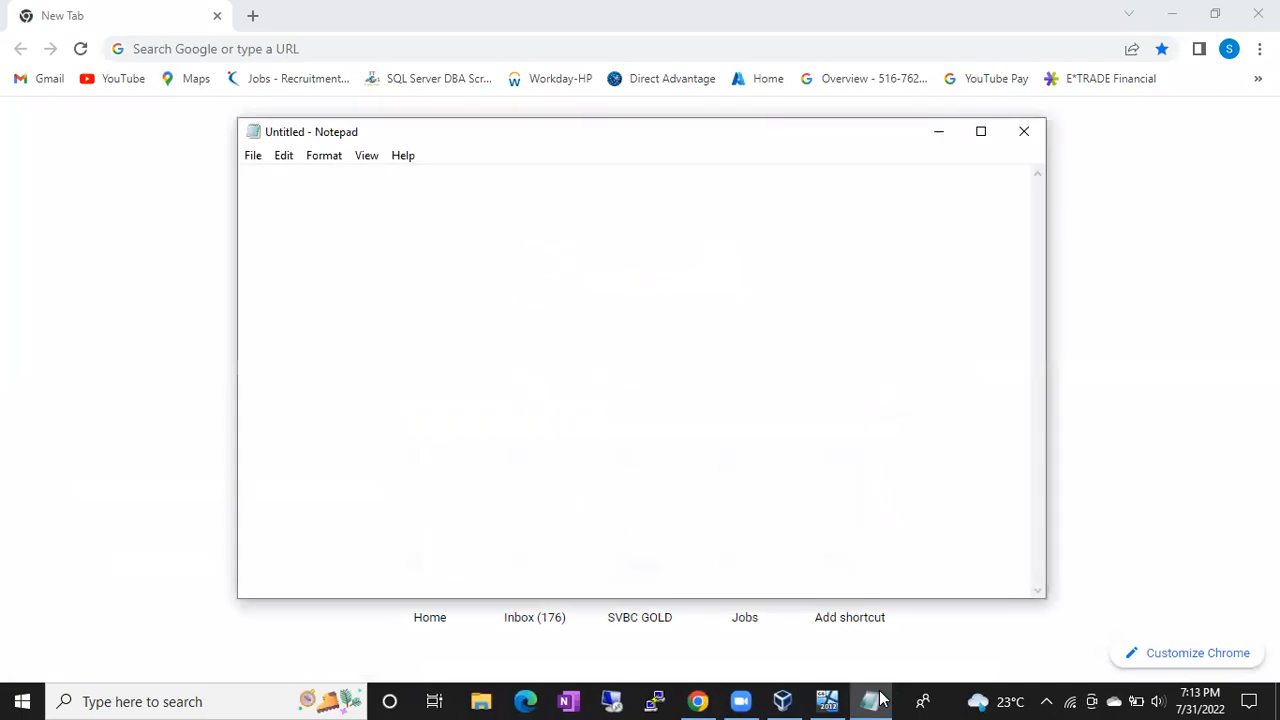
pyautogui.write('Authentication')
pyautogui.press('Return')
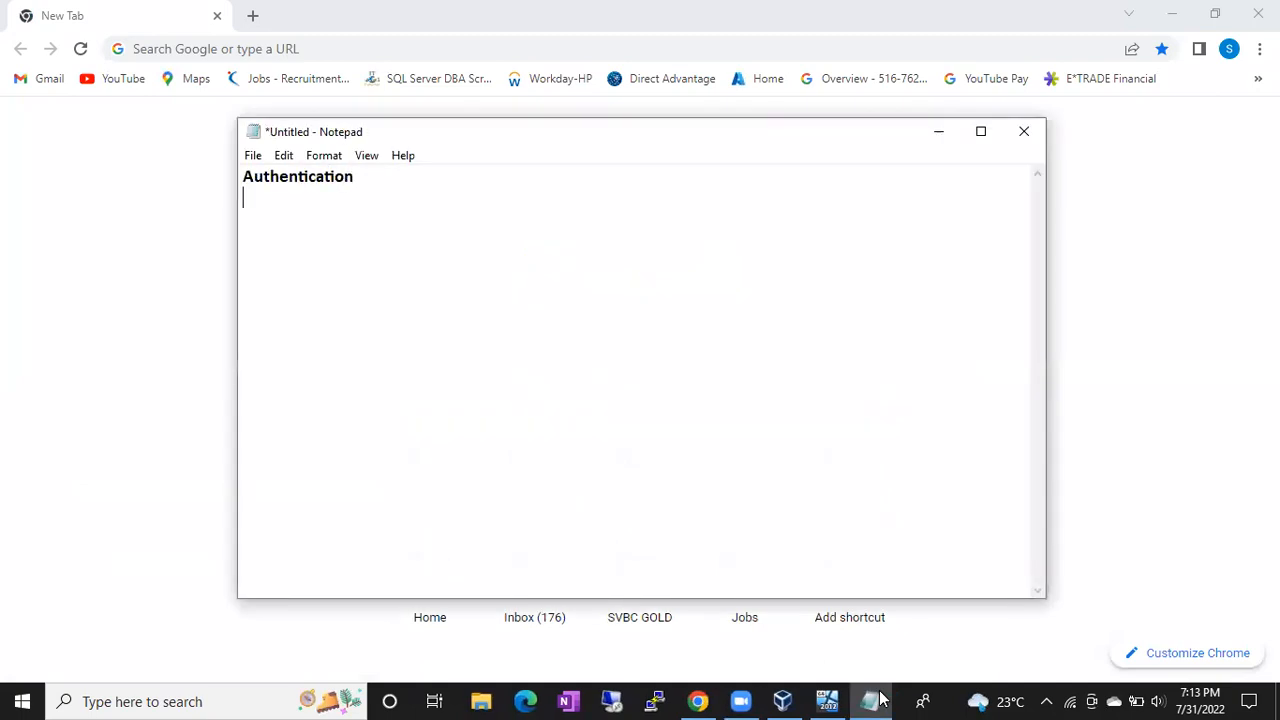
pyautogui.write('Authorization')
# Step: Insert a blank line between Authentication and Authorization, then minimize Notepad
pyautogui.press('Return')
pyautogui.press('Up')
pyautogui.press('Return')
pyautogui.press('Up')
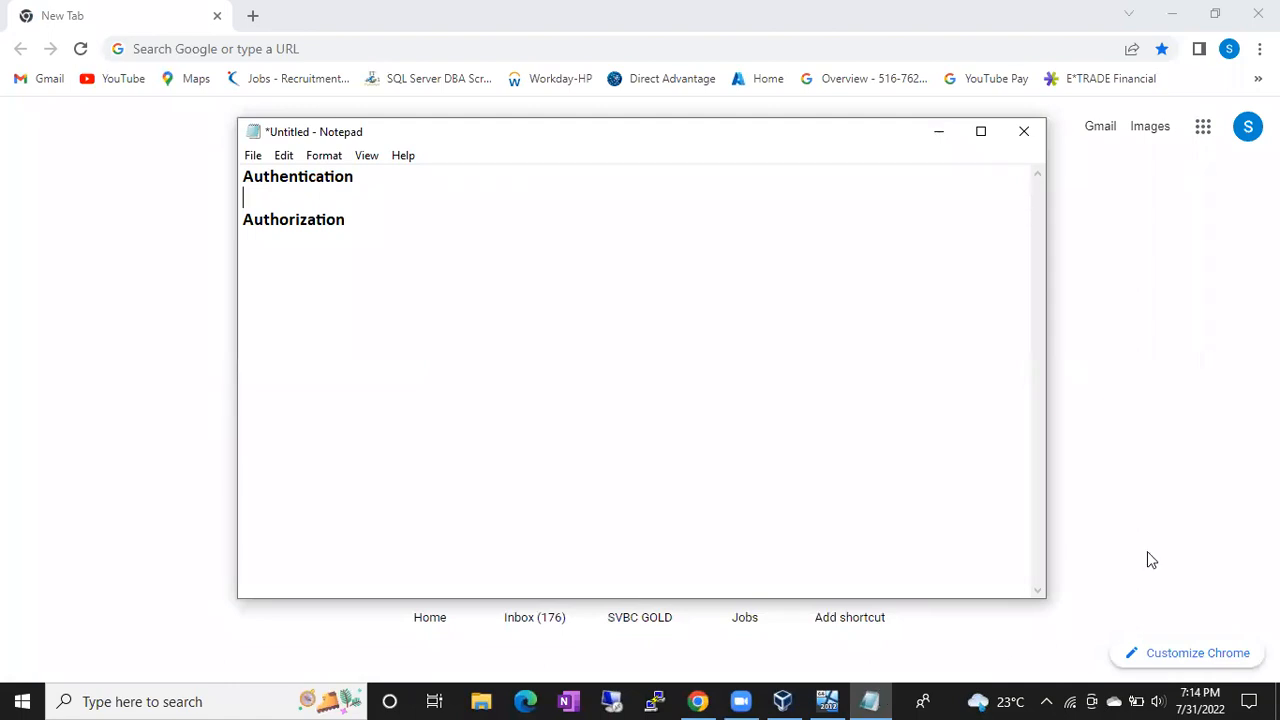
pyautogui.click(939, 131)
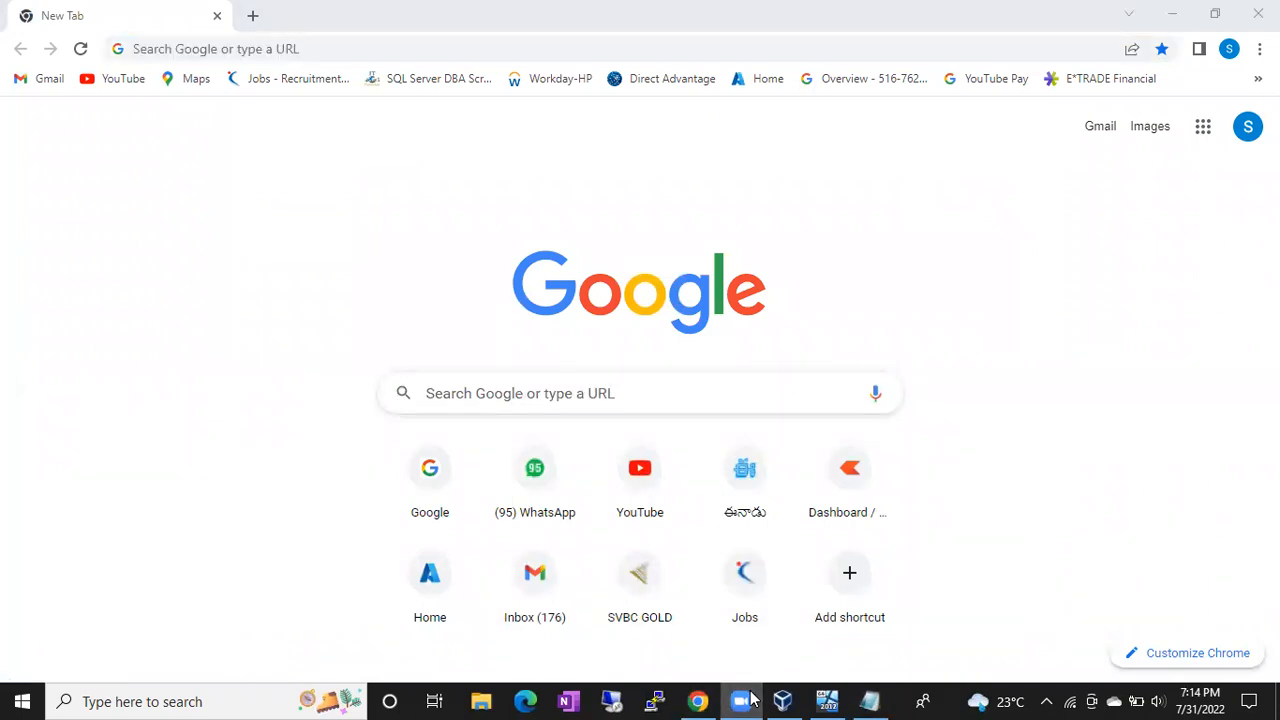
# Step: Search the web for draw io and open the diagrams.net website
pyautogui.click(985, 24)
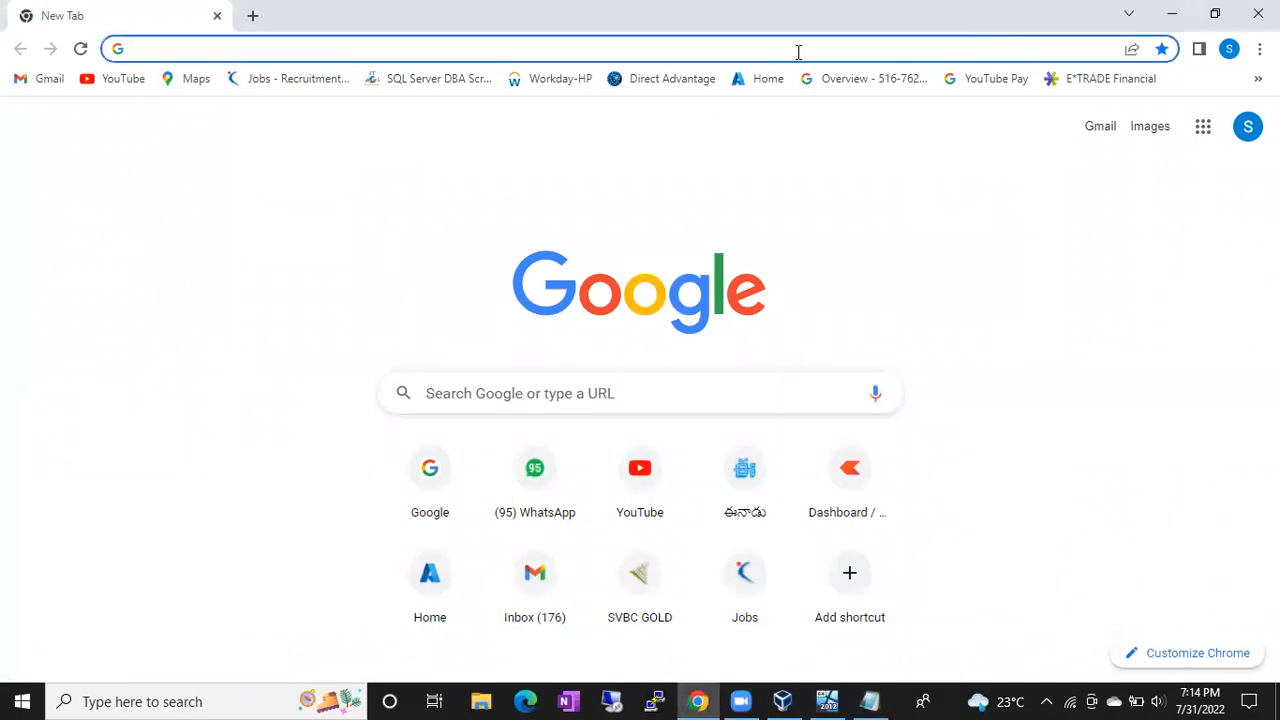
pyautogui.write('dra')
pyautogui.press('Return')
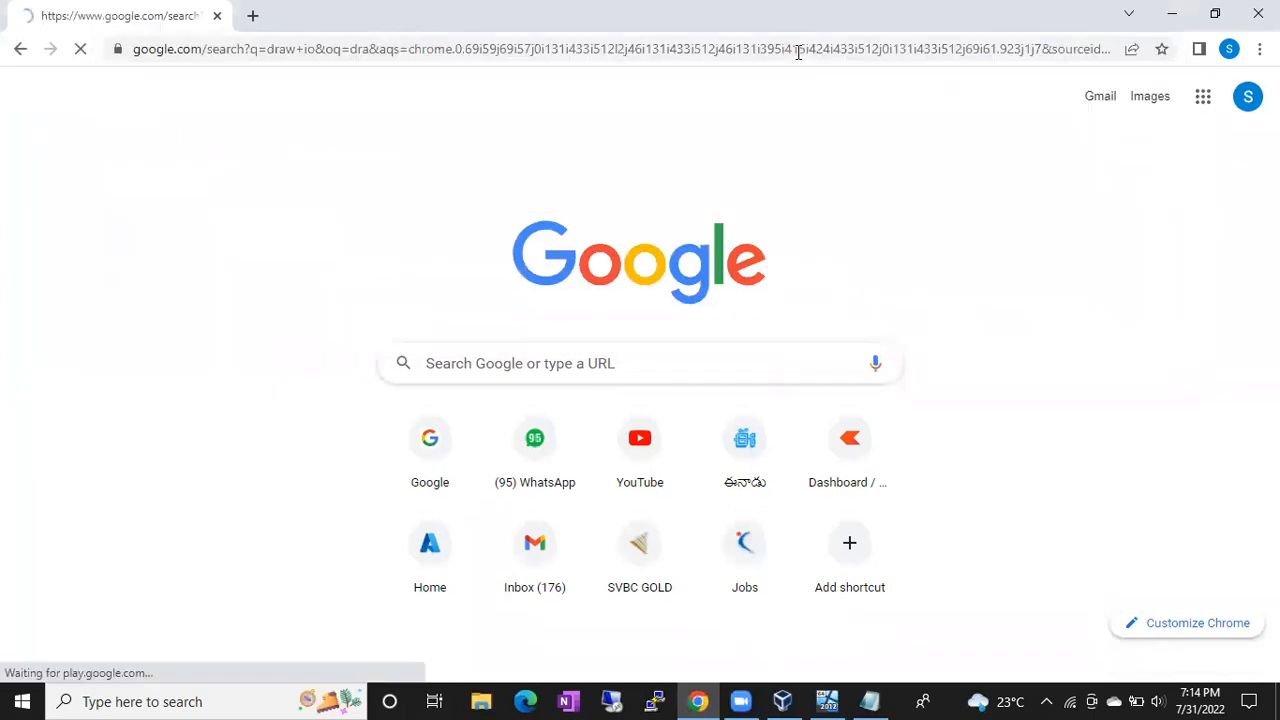
pyautogui.click(271, 275)
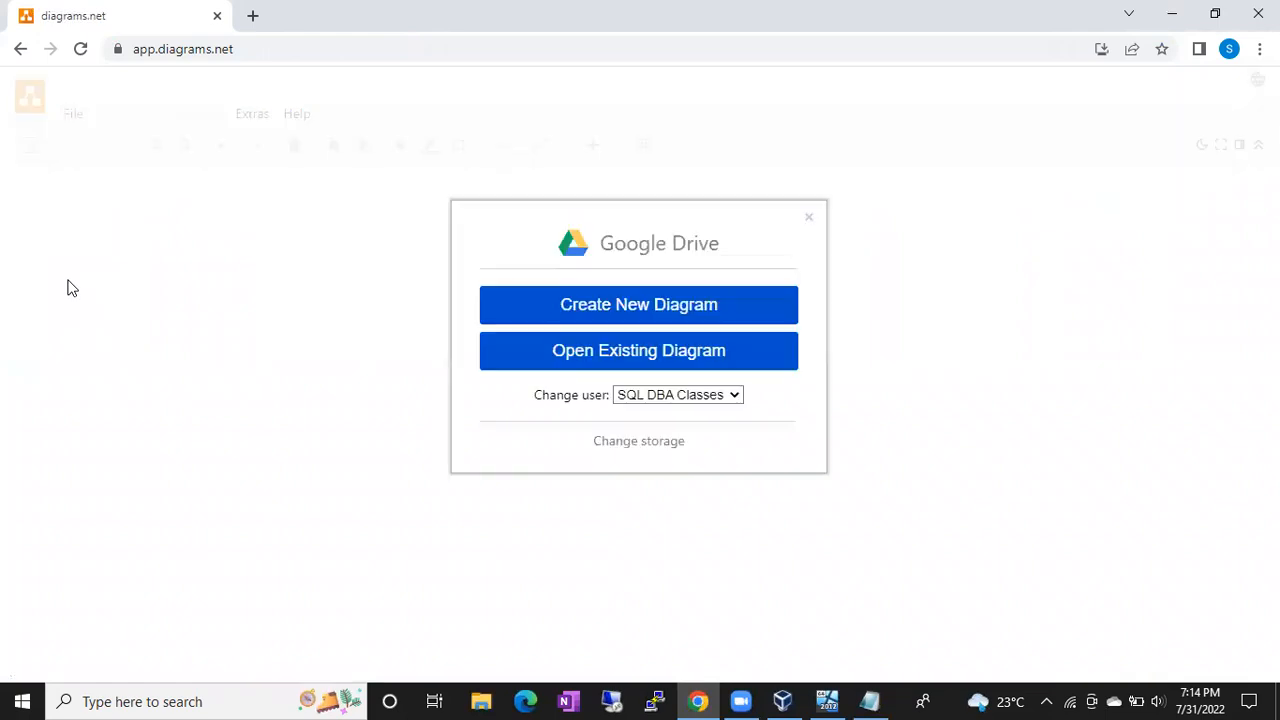
# Step: Open the first Untitled Diagram file from Google Drive
pyautogui.click(565, 355)
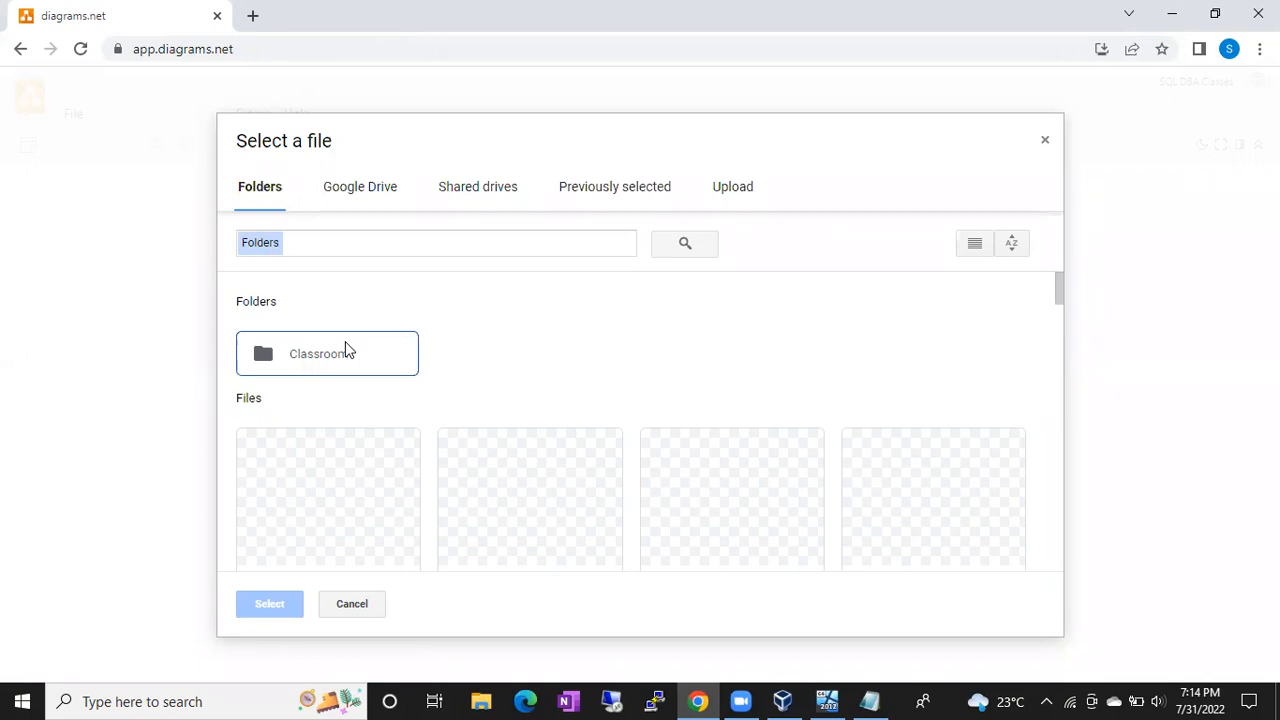
pyautogui.scroll(-2, 306, 466)
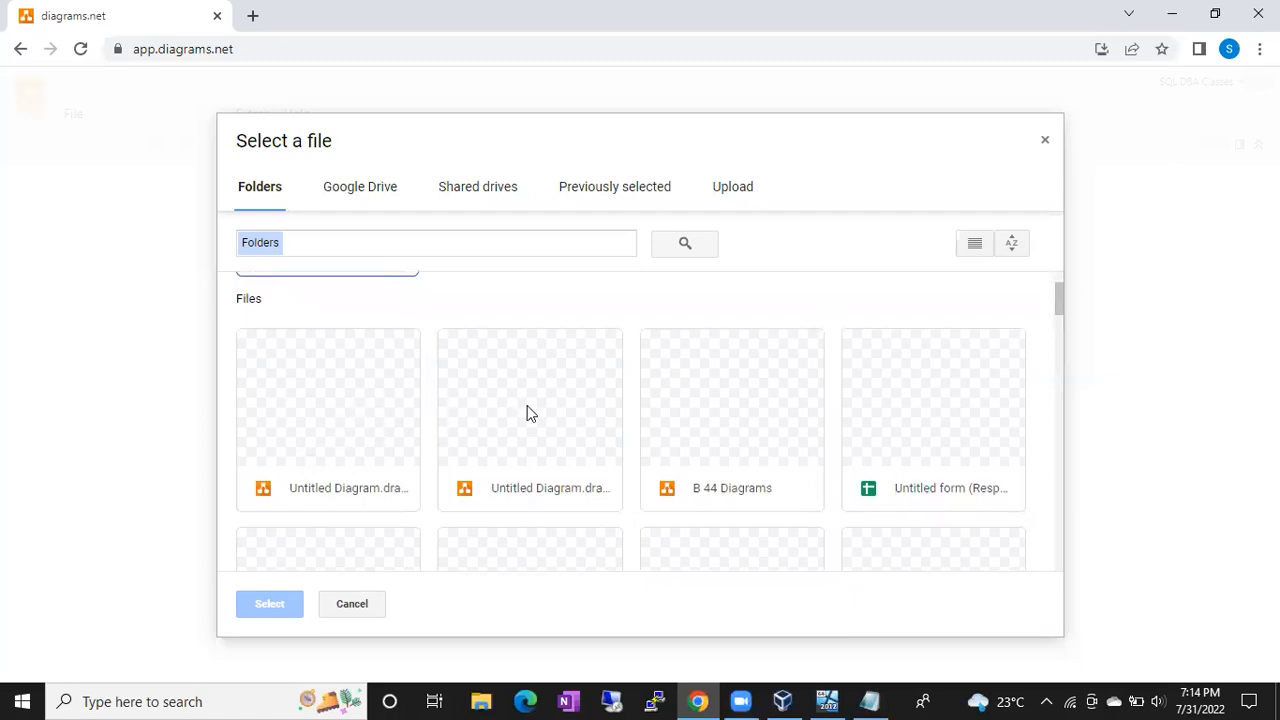
pyautogui.doubleClick(352, 440)
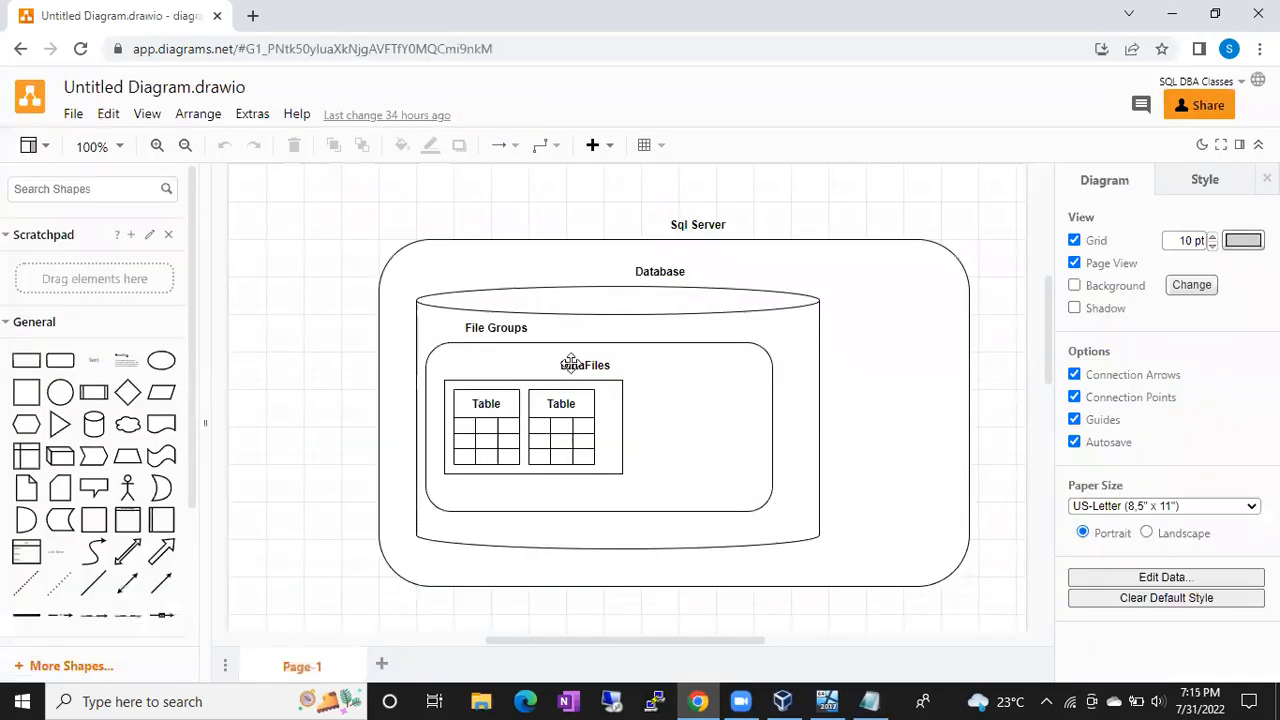
pyautogui.scroll(5, 571, 363)
pyautogui.scroll(-5, 294, 254)
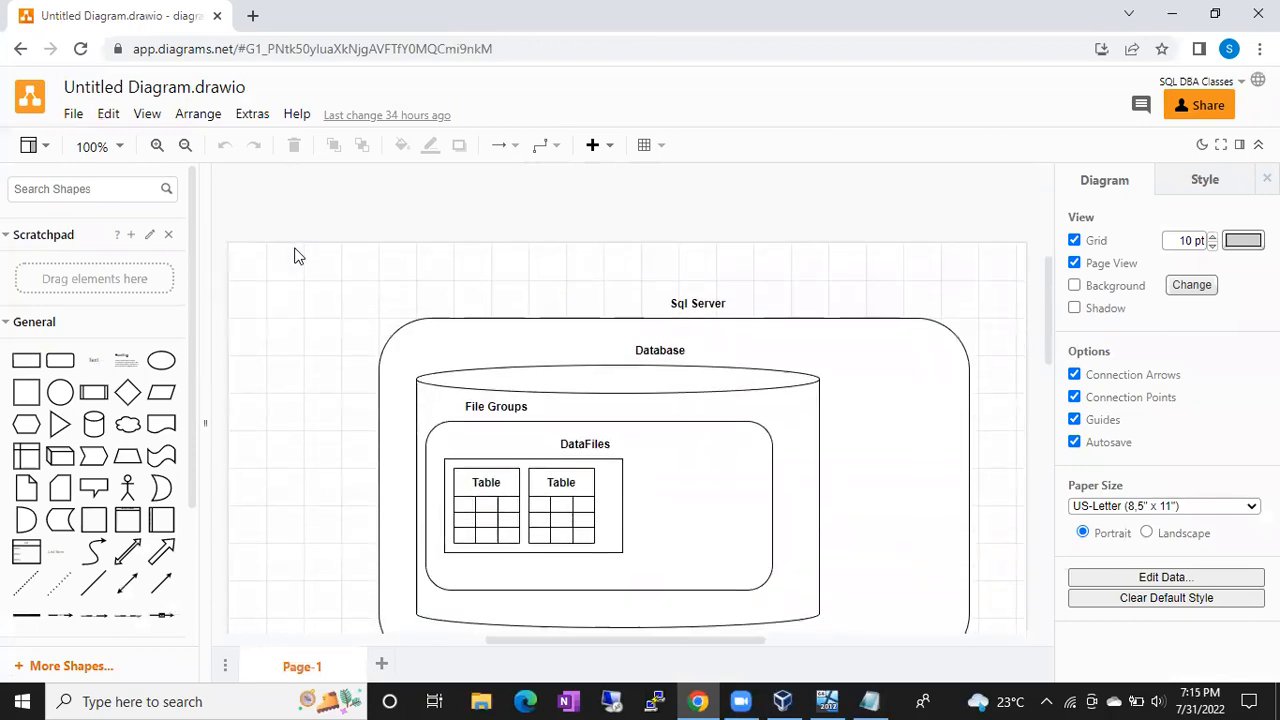
# Step: Rename the diagram file to 'Batch 45'
pyautogui.click(109, 88)
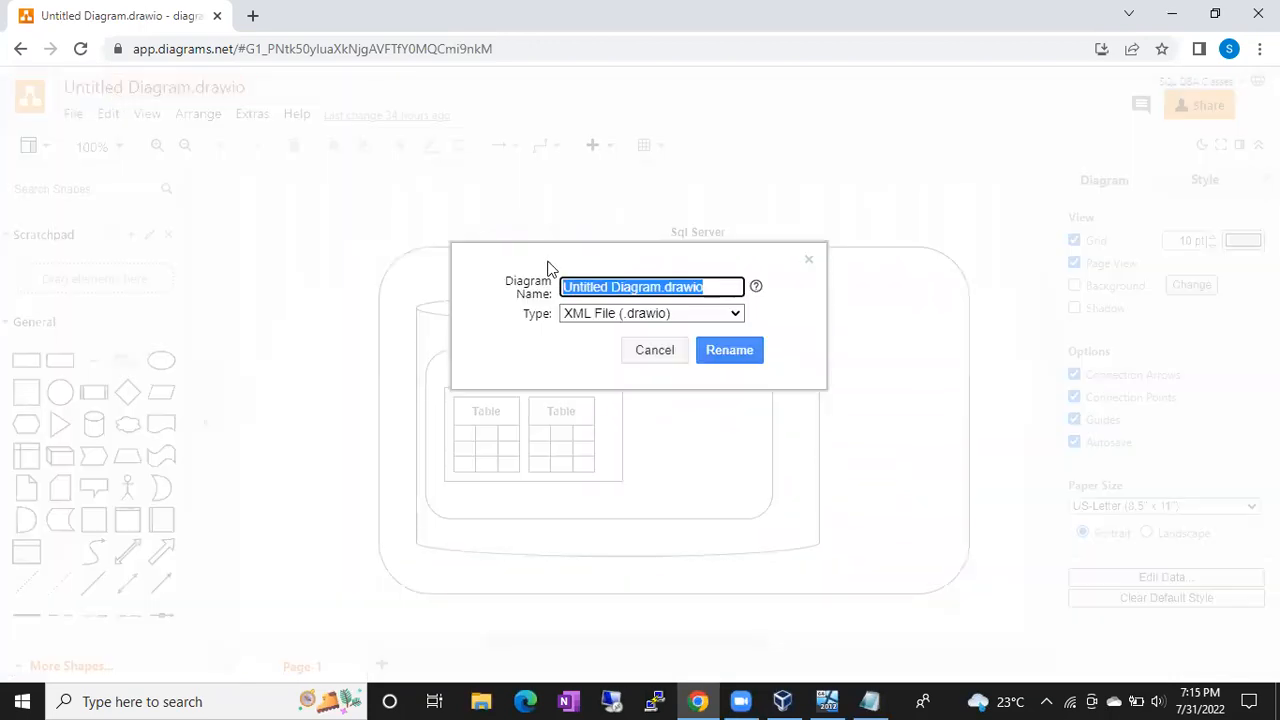
pyautogui.write('B')
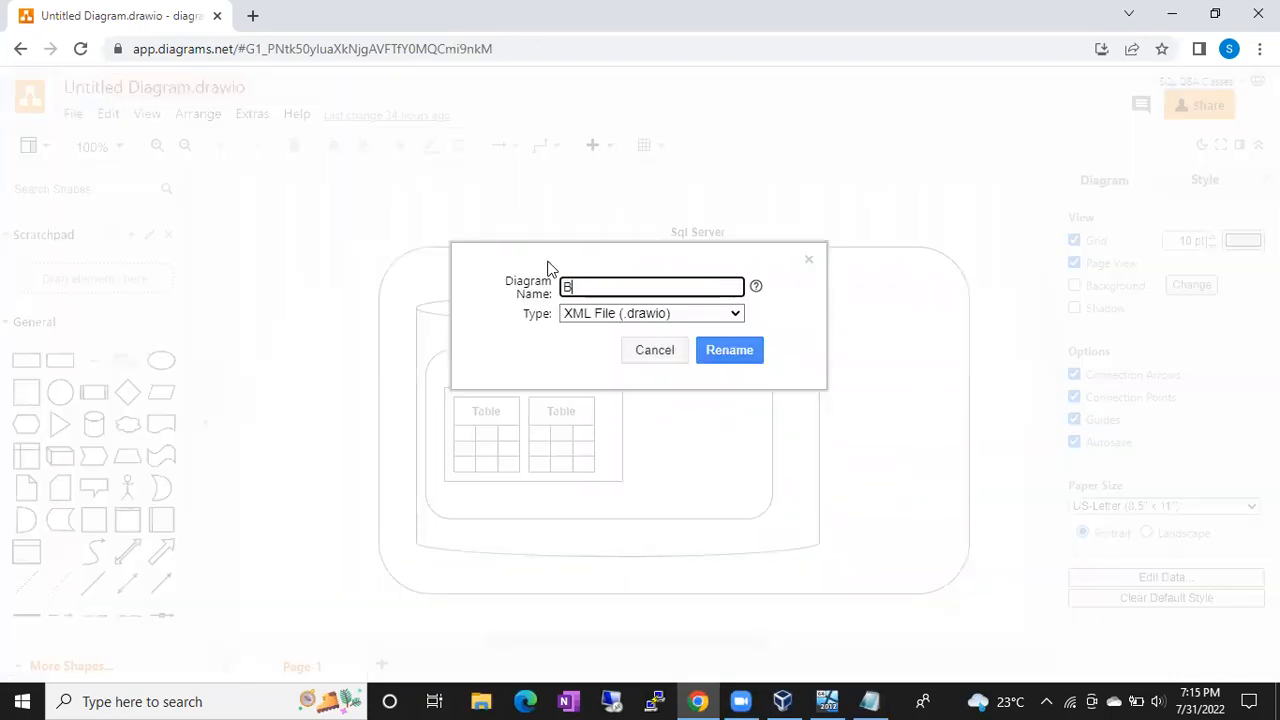
pyautogui.write('atch 10')
pyautogui.press('Return')
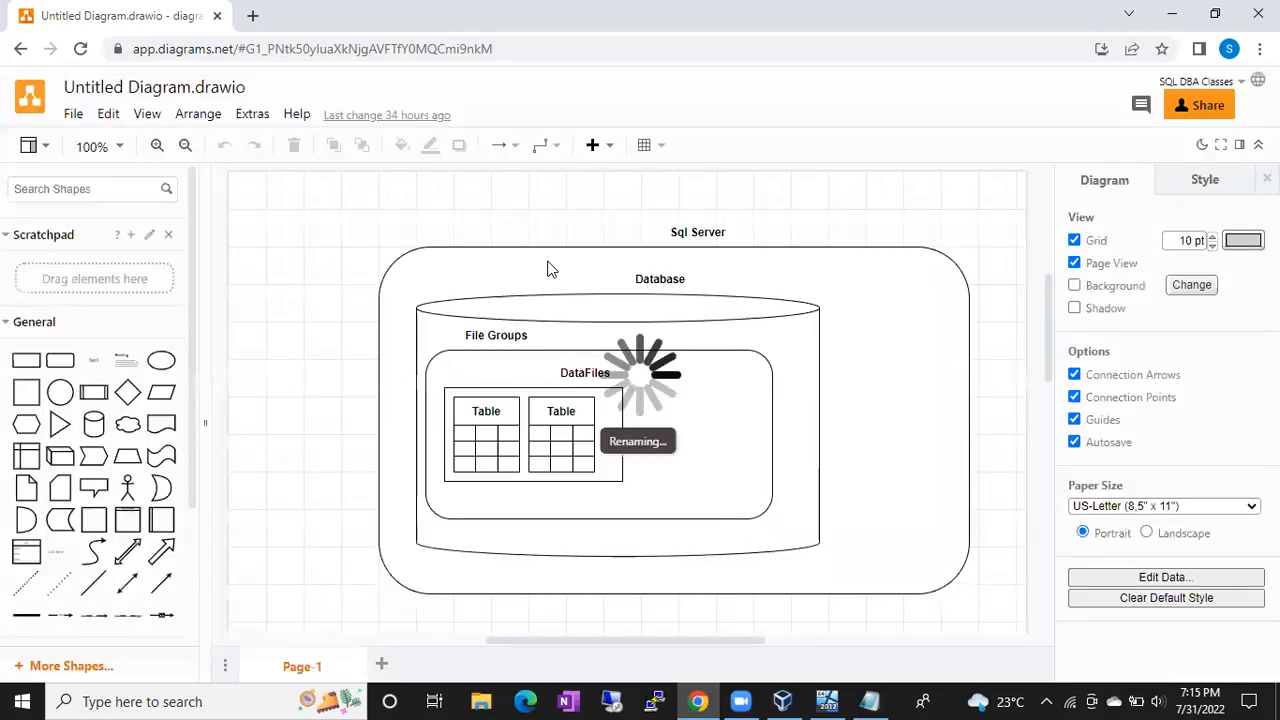
# Step: Scroll down to the empty canvas below the diagram and bring up Notepad
pyautogui.click(425, 335)
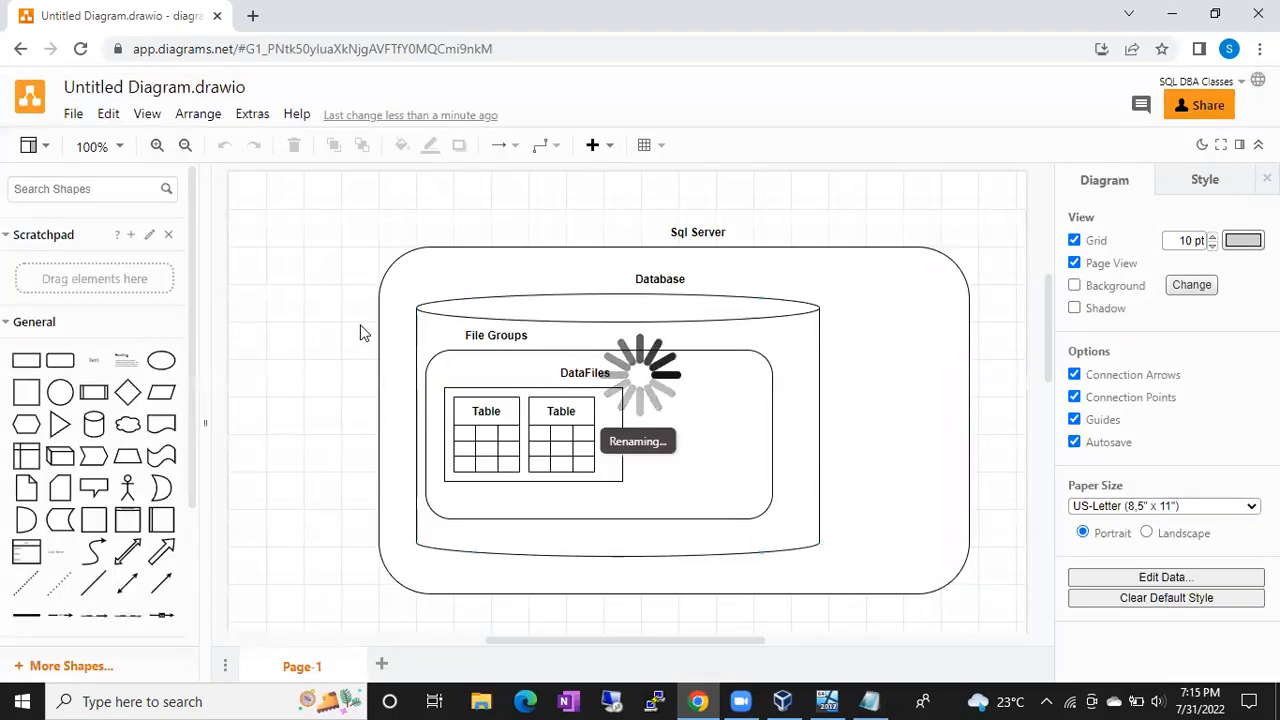
pyautogui.scroll(-3, 427, 340)
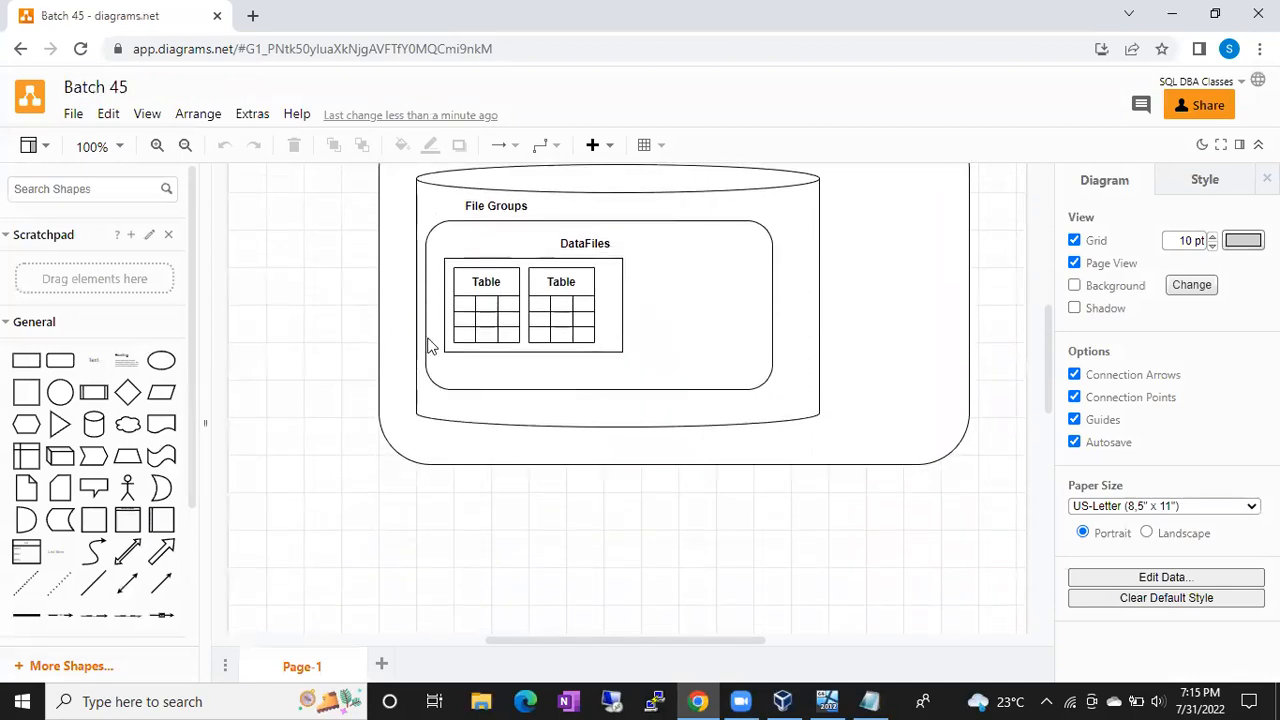
pyautogui.scroll(-7, 427, 345)
pyautogui.click(870, 701)
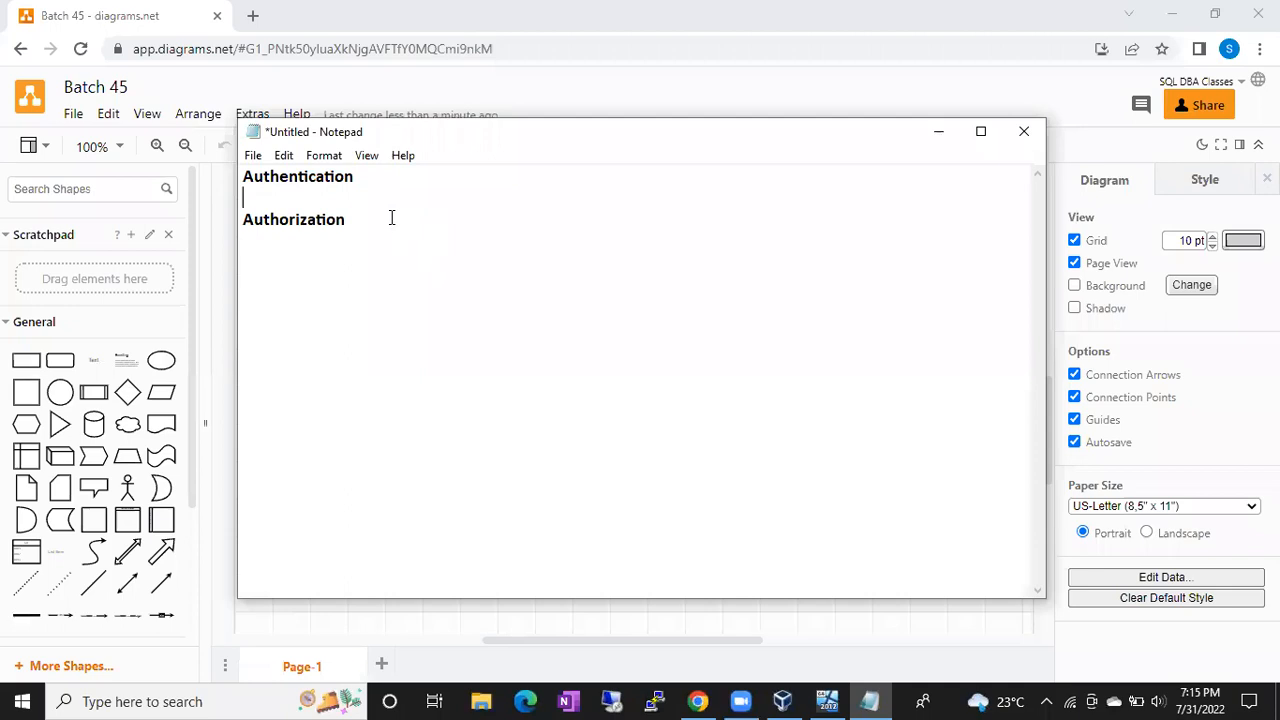
# Step: Type 'Process of verifying username and password is called Authentication' under Authentication
pyautogui.write('Process of verifying username and password is called Authentication')
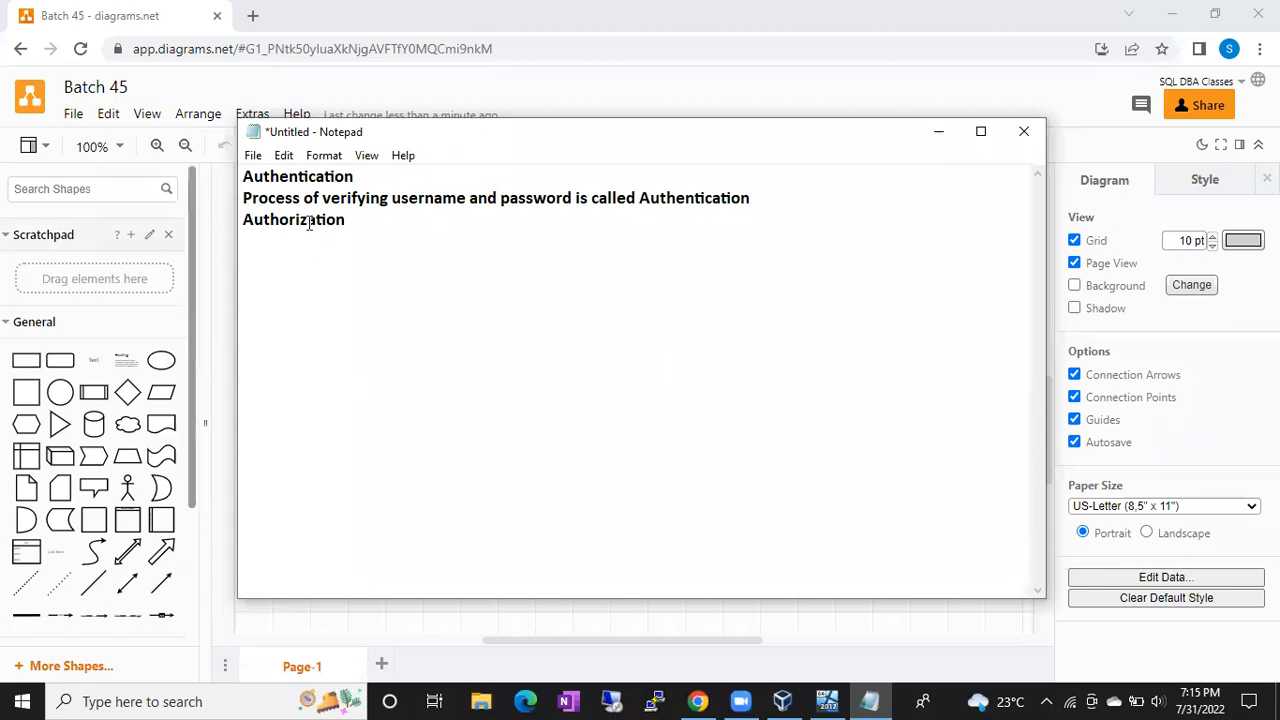
# Step: Add 'Having access on some objects' under Authorization, then minimize Notepad
pyautogui.press('Return')
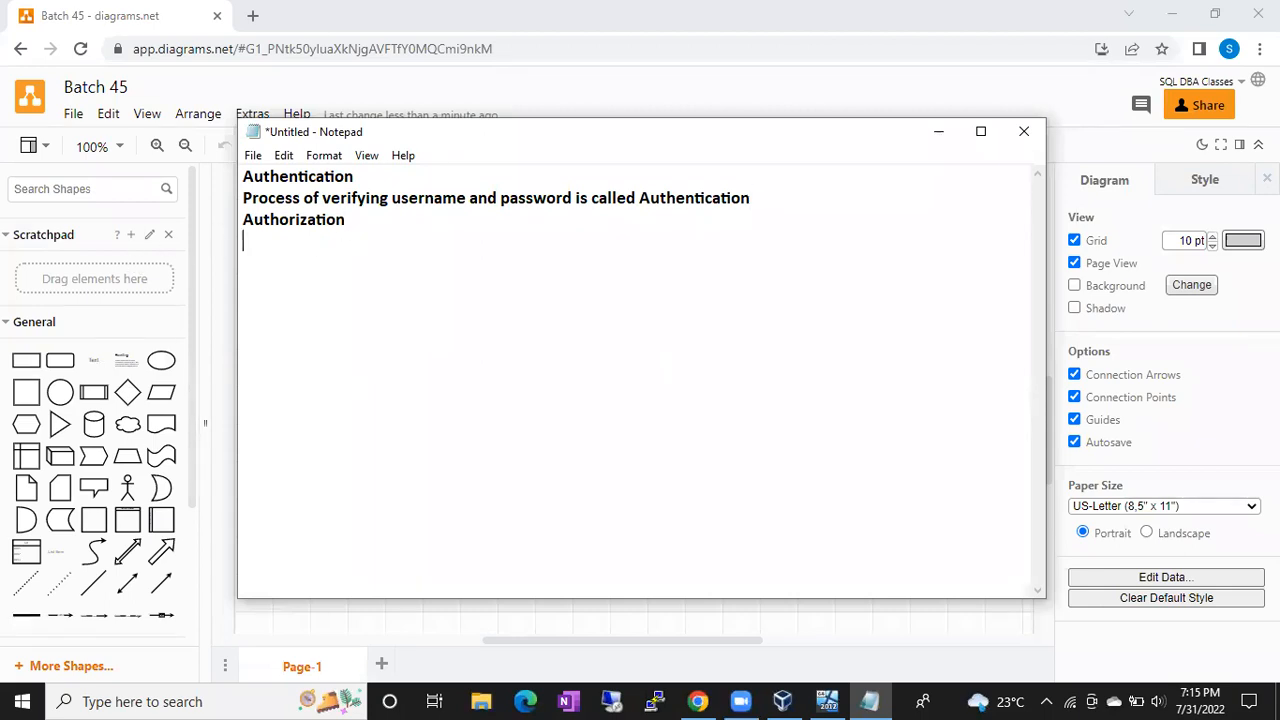
pyautogui.write('Having access ')
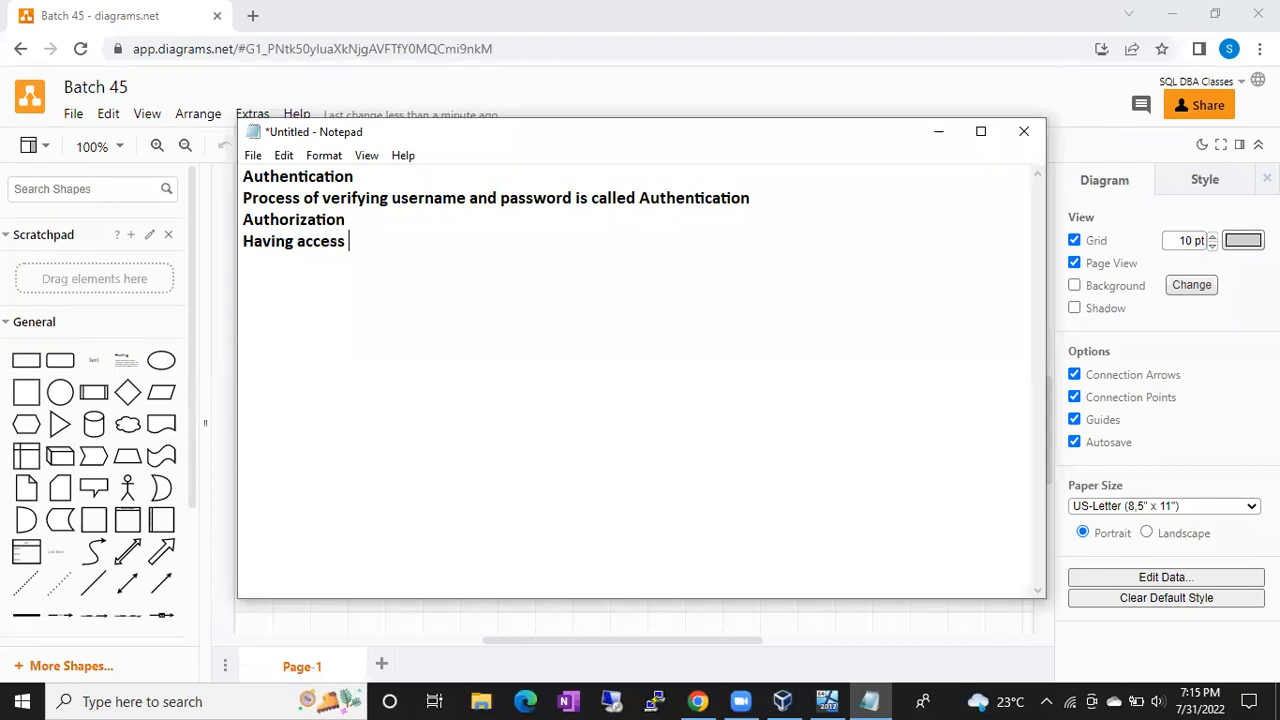
pyautogui.write('on some objectio')
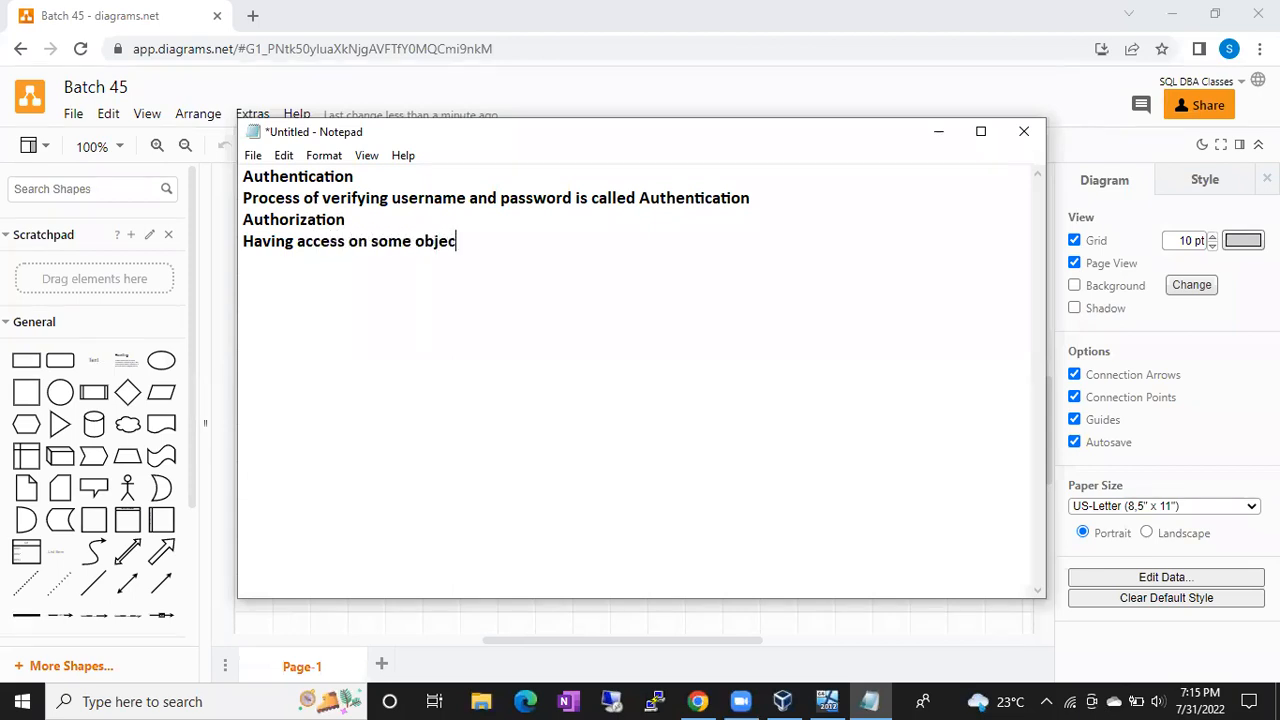
pyautogui.press('BackSpace')
pyautogui.press('BackSpace')
pyautogui.write('s')
pyautogui.press('Return')
pyautogui.press('Return')
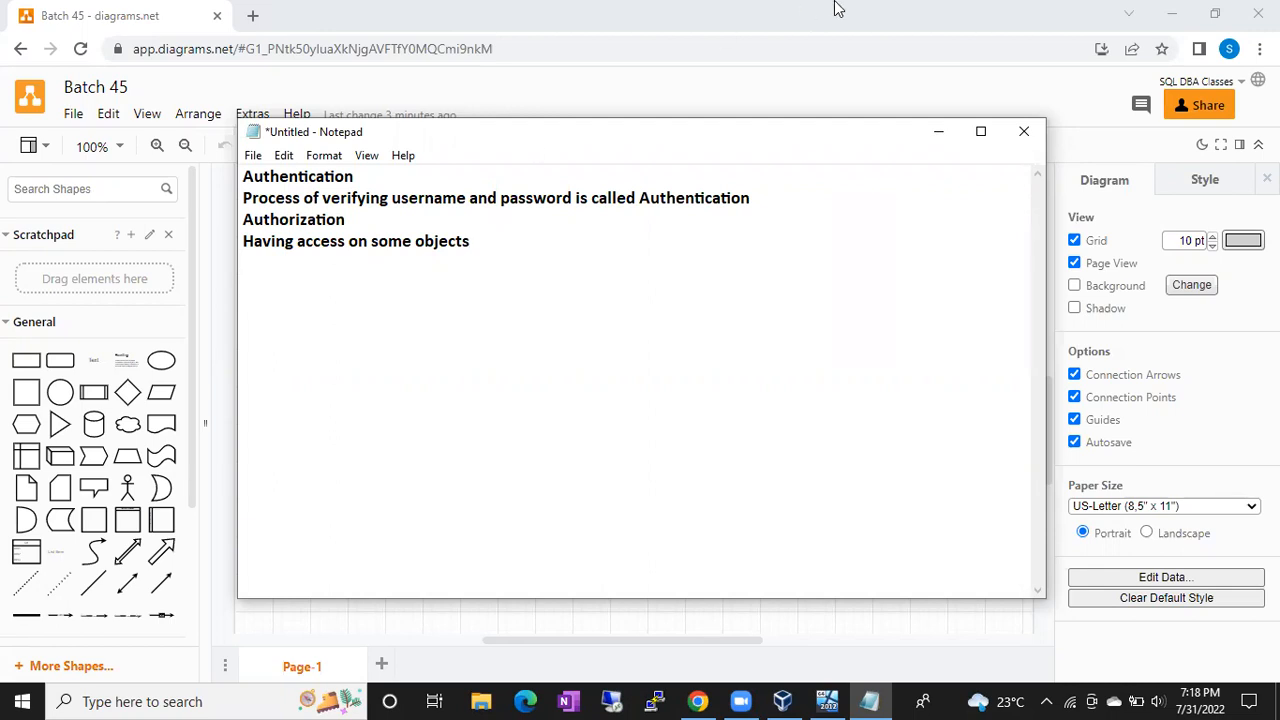
pyautogui.click(940, 132)
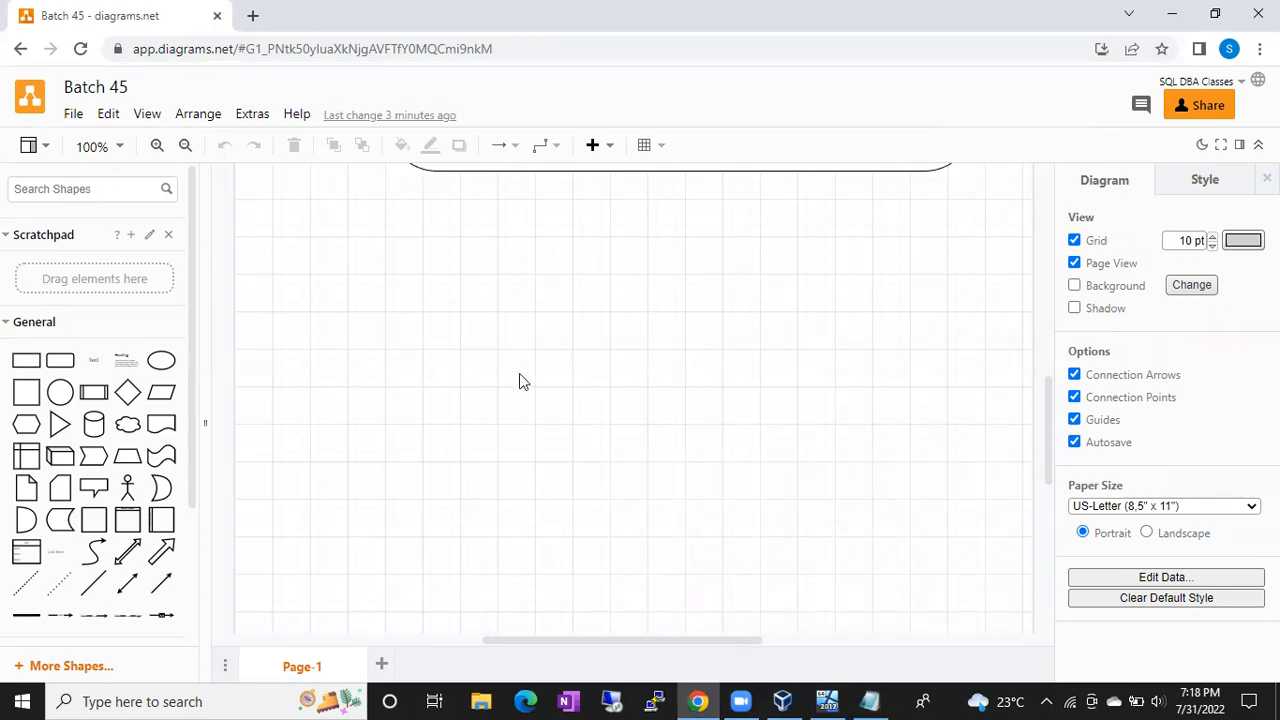
# Step: Place a rounded rectangle below the diagram and enlarge it beyond 410 x 290
pyautogui.click(60, 360)
pyautogui.moveTo(609, 391); pyautogui.dragTo(348, 323)
pyautogui.moveTo(431, 366); pyautogui.dragTo(706, 577)
pyautogui.moveTo(574, 426); pyautogui.dragTo(559, 425)
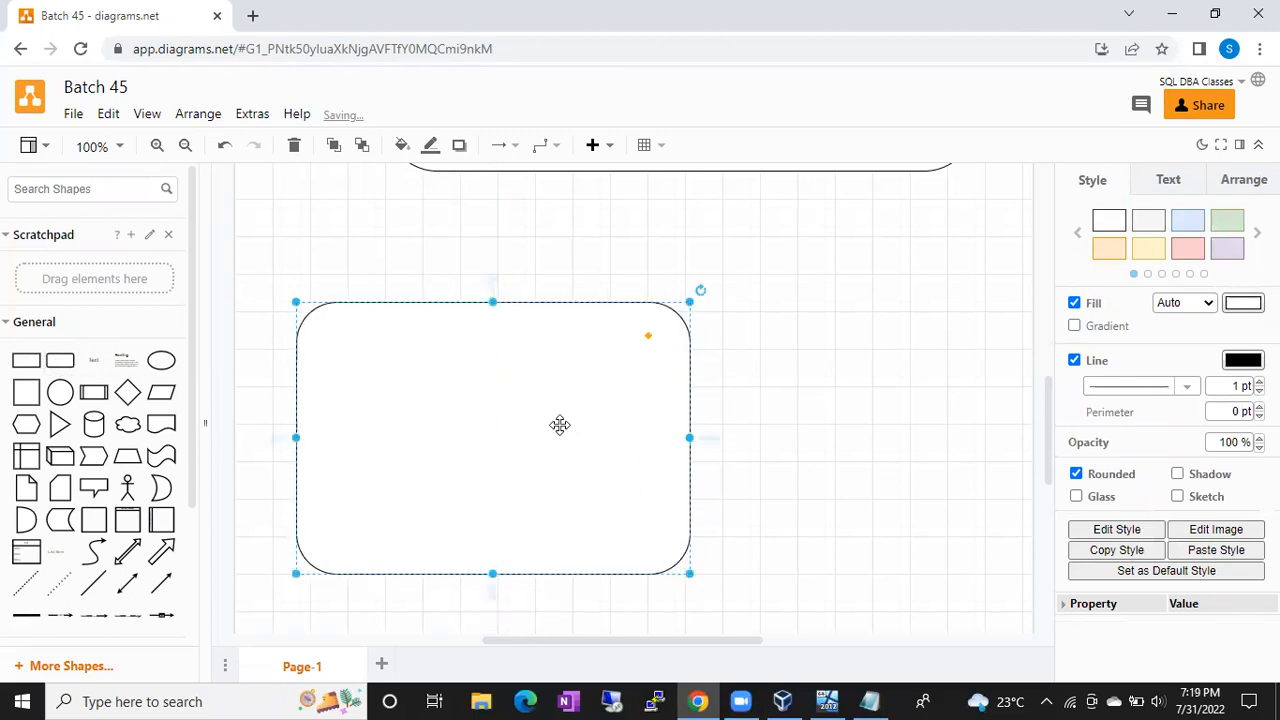
pyautogui.click(756, 435)
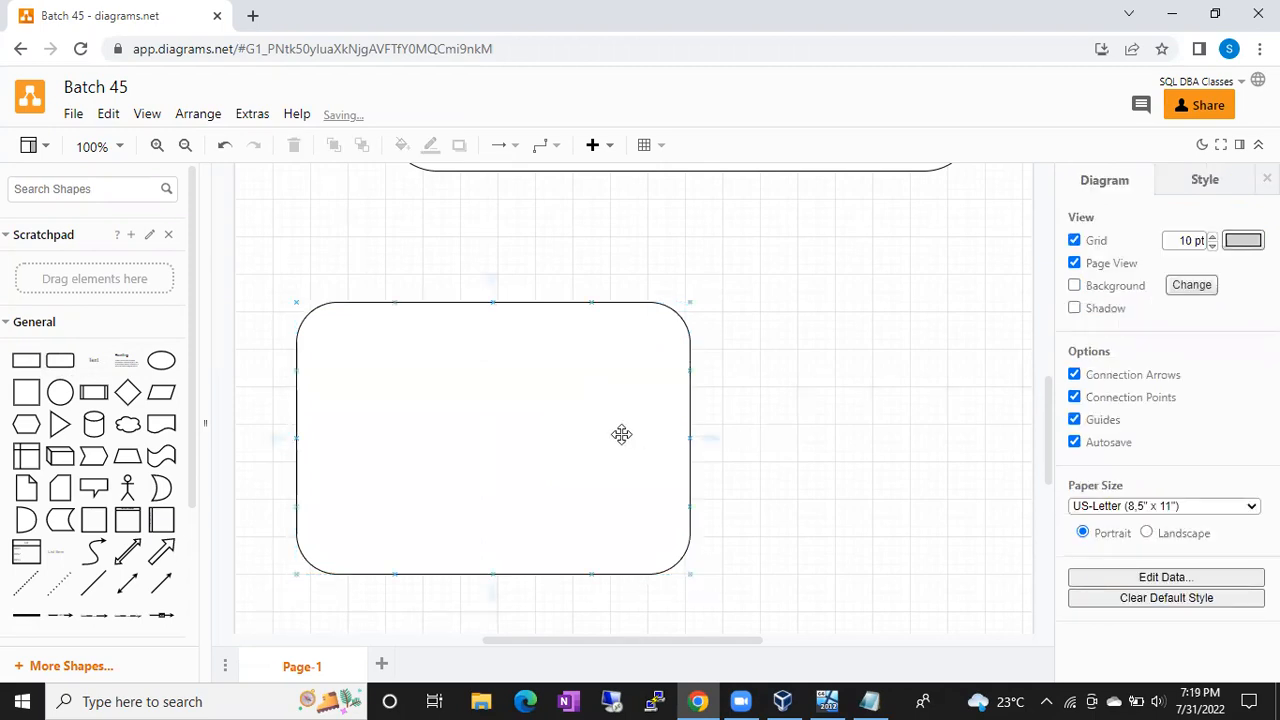
pyautogui.click(576, 323)
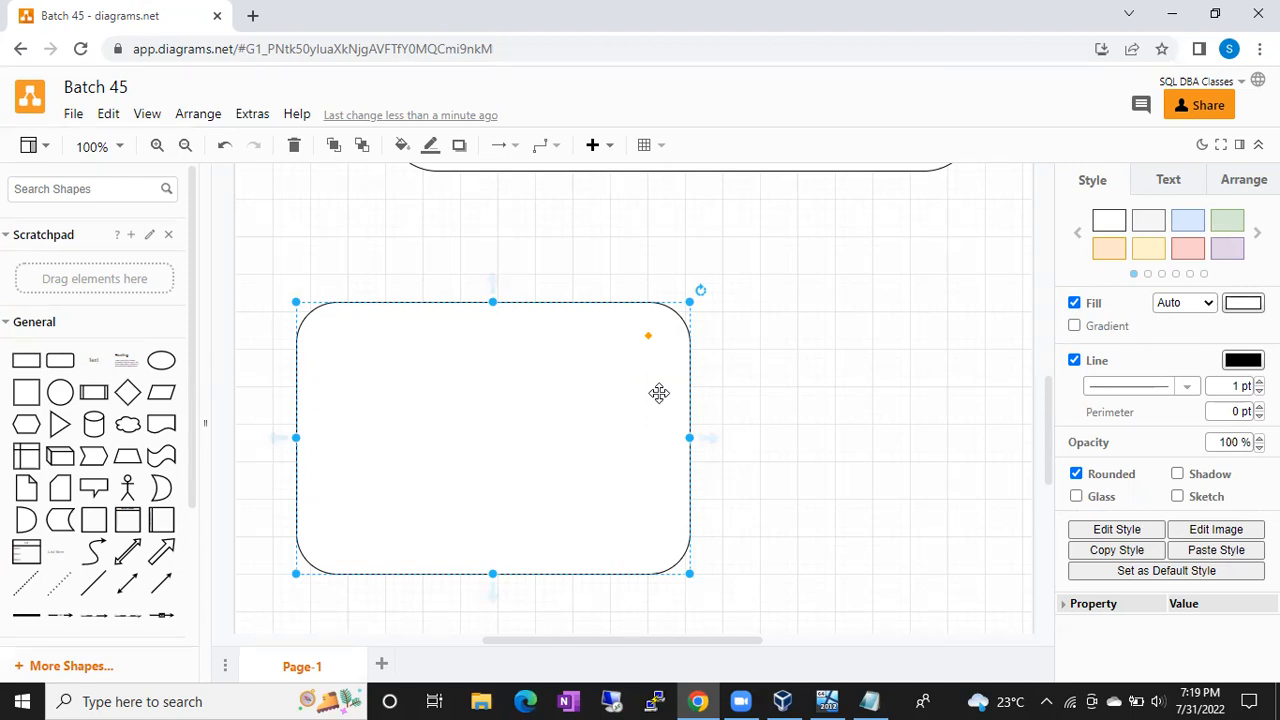
pyautogui.moveTo(689, 573); pyautogui.dragTo(778, 610)
# Step: Add an 'Infosys' text label just above the rounded container
pyautogui.moveTo(616, 477); pyautogui.dragTo(592, 458)
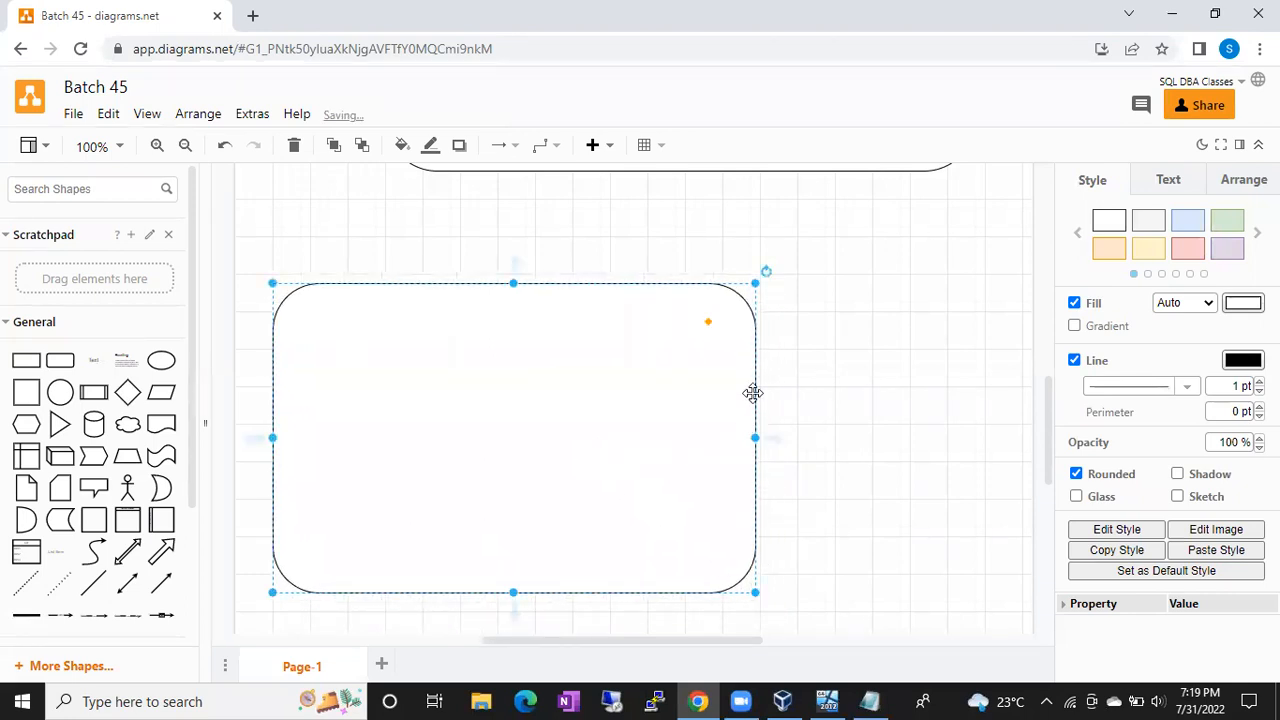
pyautogui.doubleClick(634, 234)
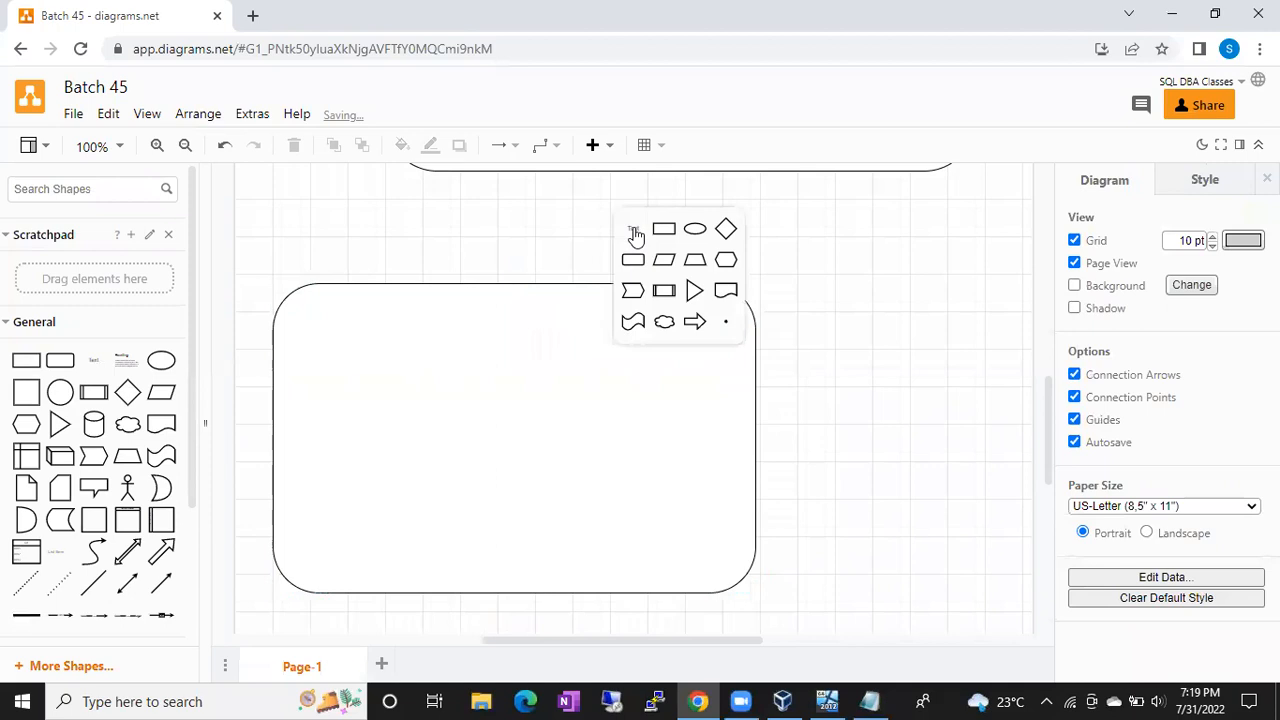
pyautogui.click(634, 232)
pyautogui.write('Infosys')
pyautogui.press('Return')
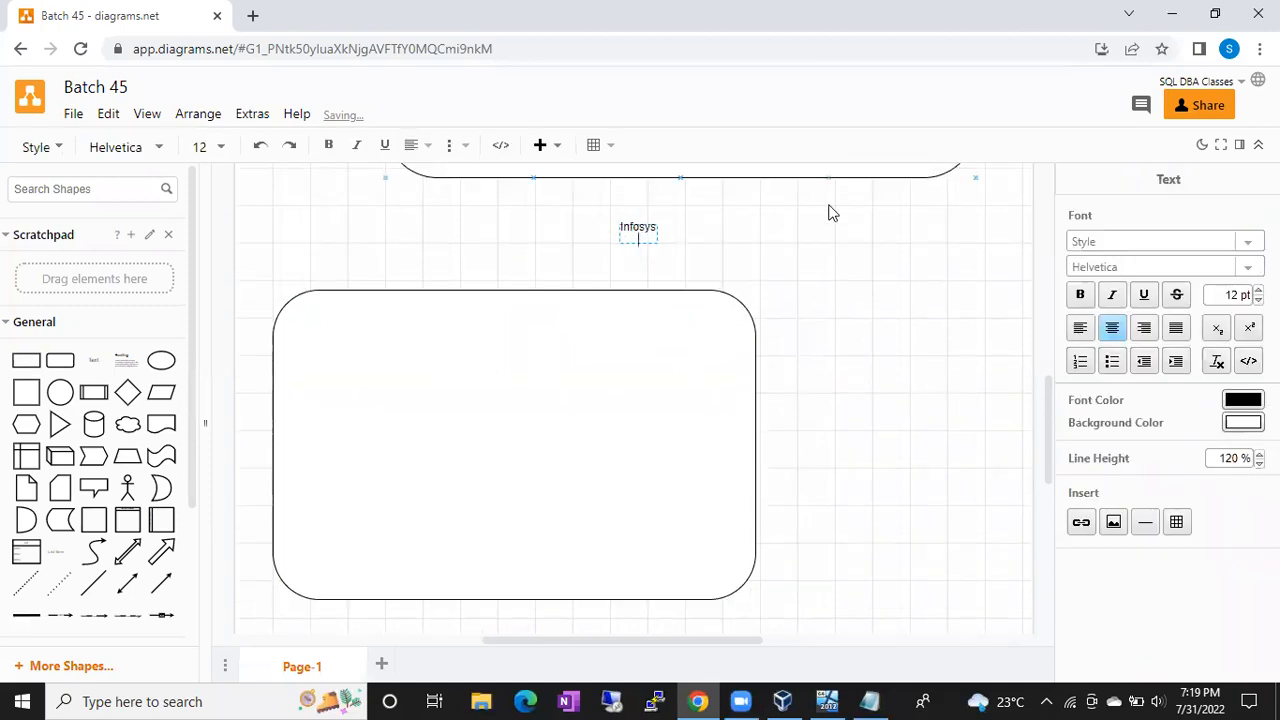
pyautogui.click(790, 249)
pyautogui.click(640, 232)
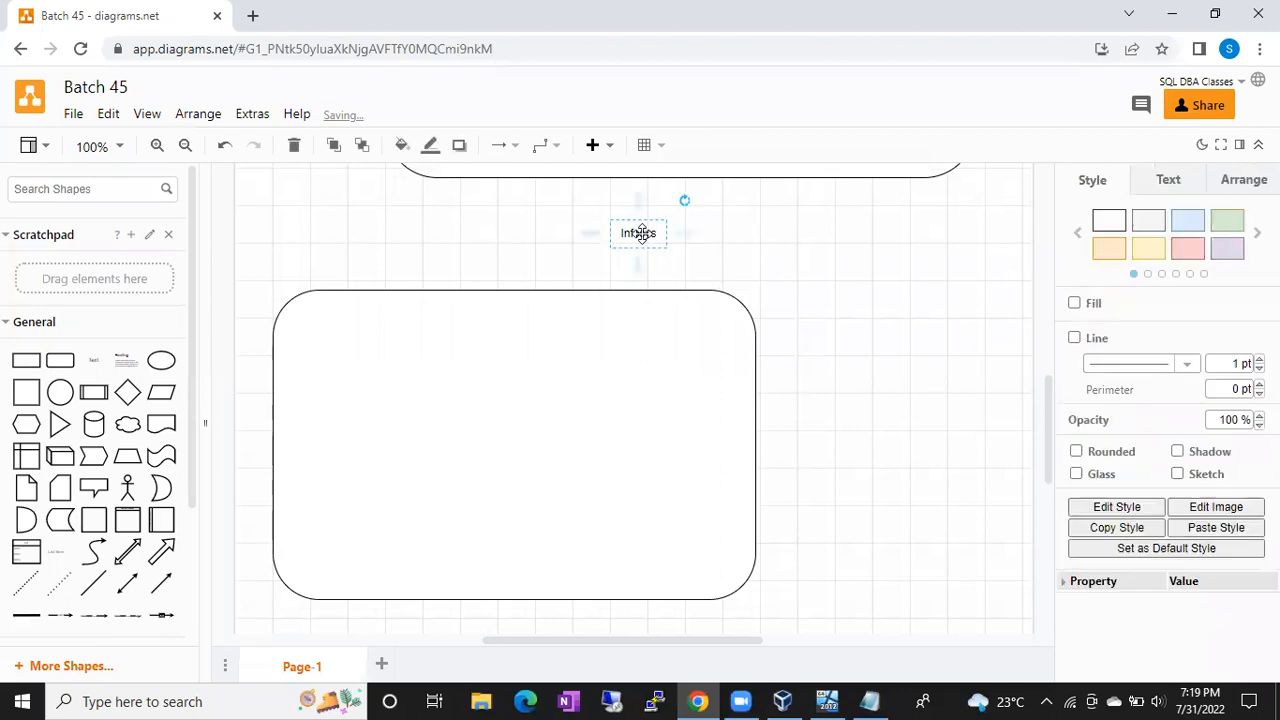
pyautogui.moveTo(642, 234); pyautogui.dragTo(478, 288)
pyautogui.click(847, 338)
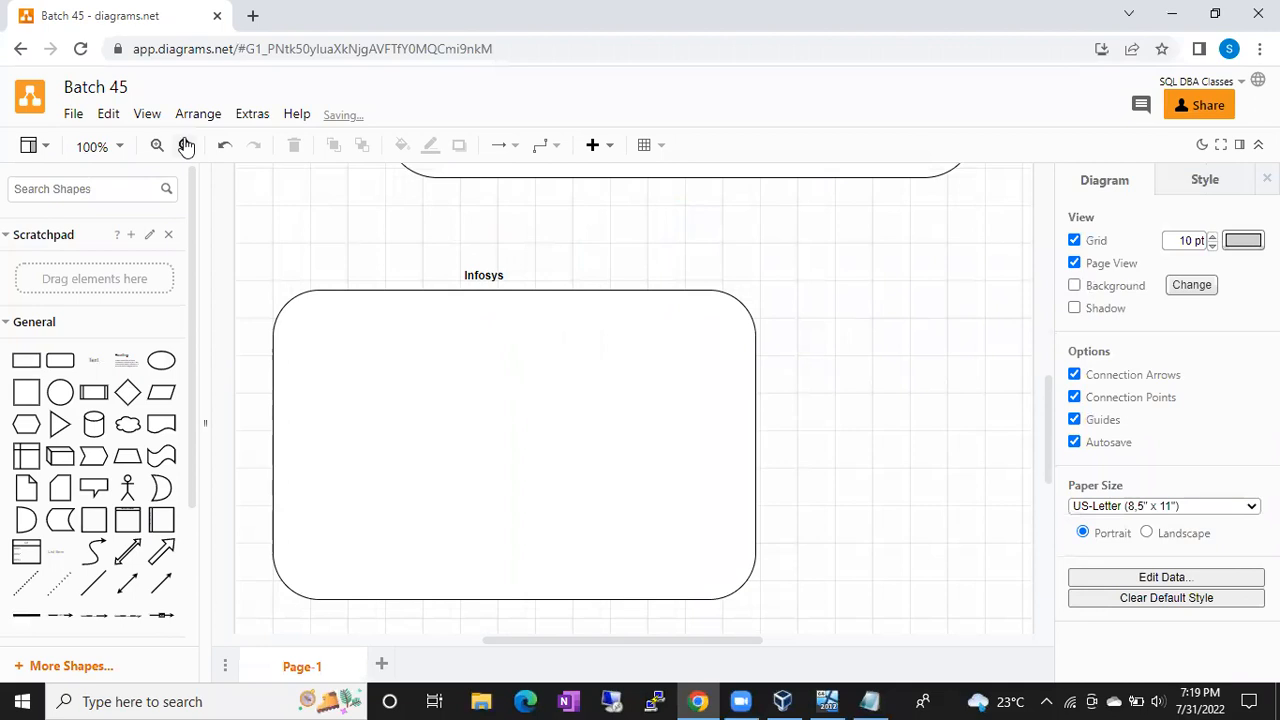
# Step: Search the shape library for 'windows server'
pyautogui.click(82, 183)
pyautogui.write('wi')
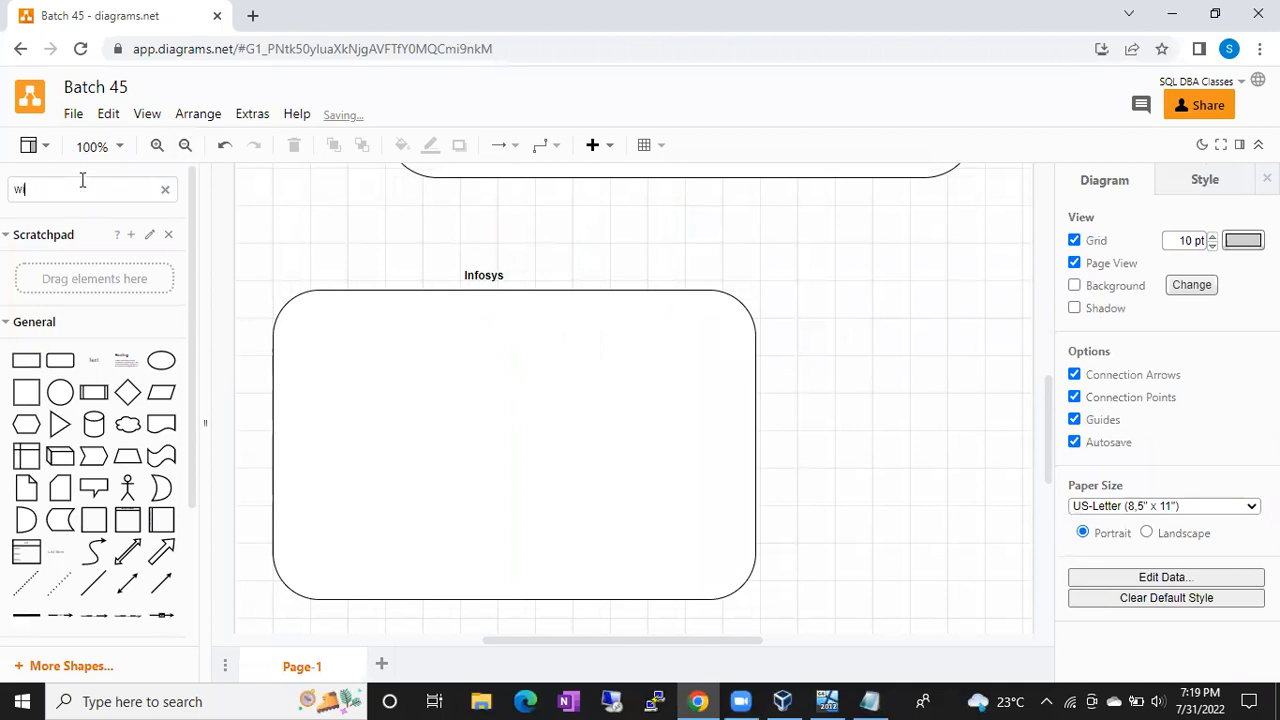
pyautogui.write('ndows server')
pyautogui.press('Return')
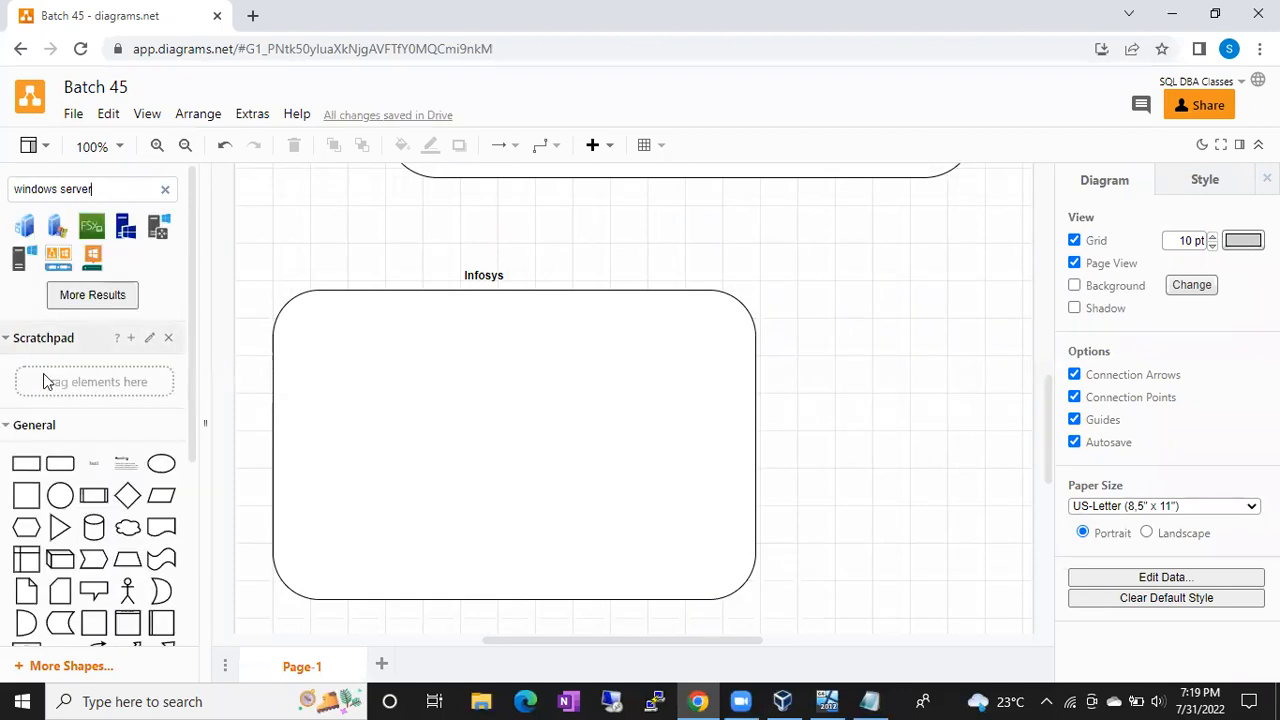
# Step: Add a 220 x 140 rectangle in the Infosys container's upper-left area
pyautogui.click(26, 465)
pyautogui.moveTo(623, 380); pyautogui.dragTo(346, 347)
pyautogui.moveTo(414, 392); pyautogui.dragTo(507, 469)
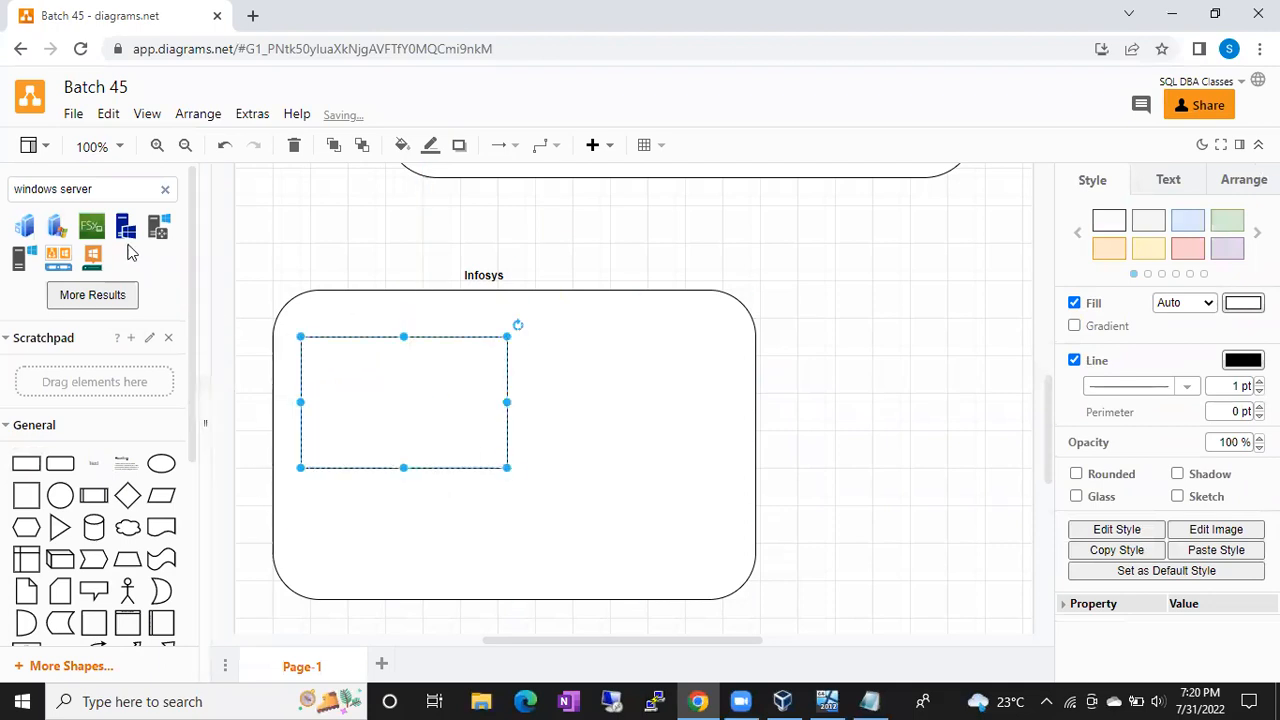
# Step: Place four Windows Server icons in two rows inside the inner rectangle
pyautogui.click(125, 228)
pyautogui.moveTo(620, 390); pyautogui.dragTo(347, 369)
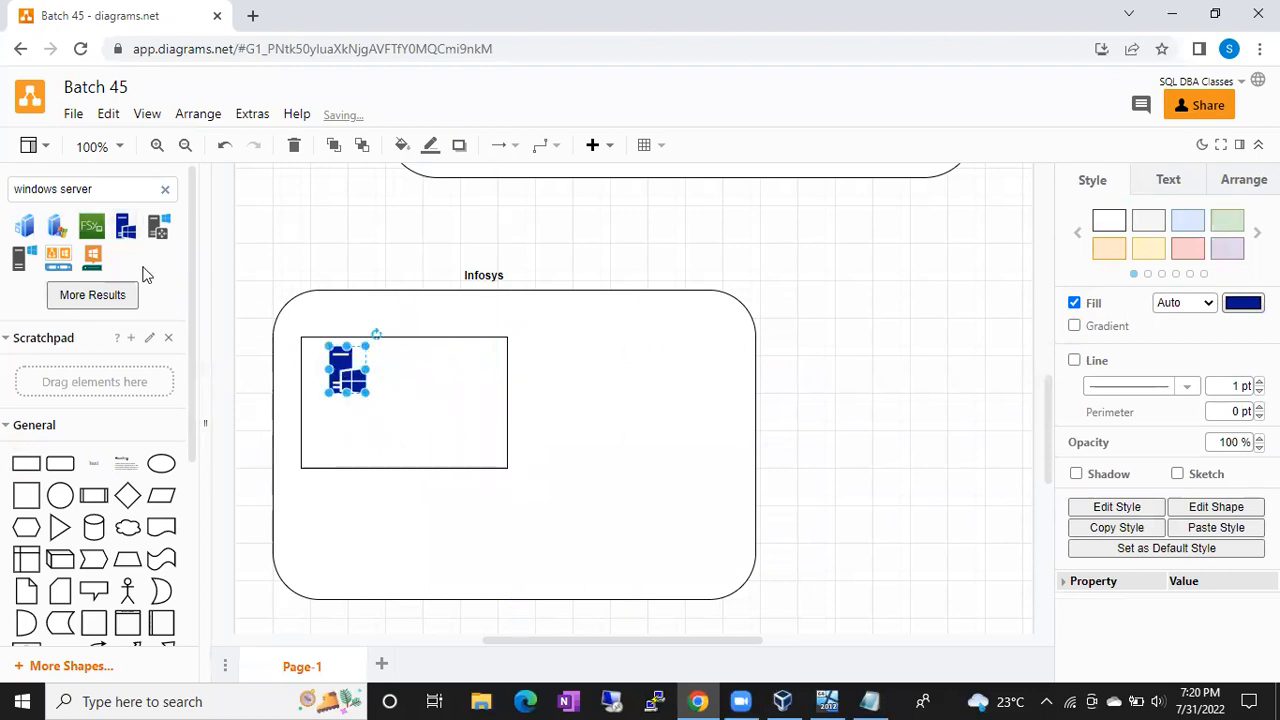
pyautogui.click(47, 232)
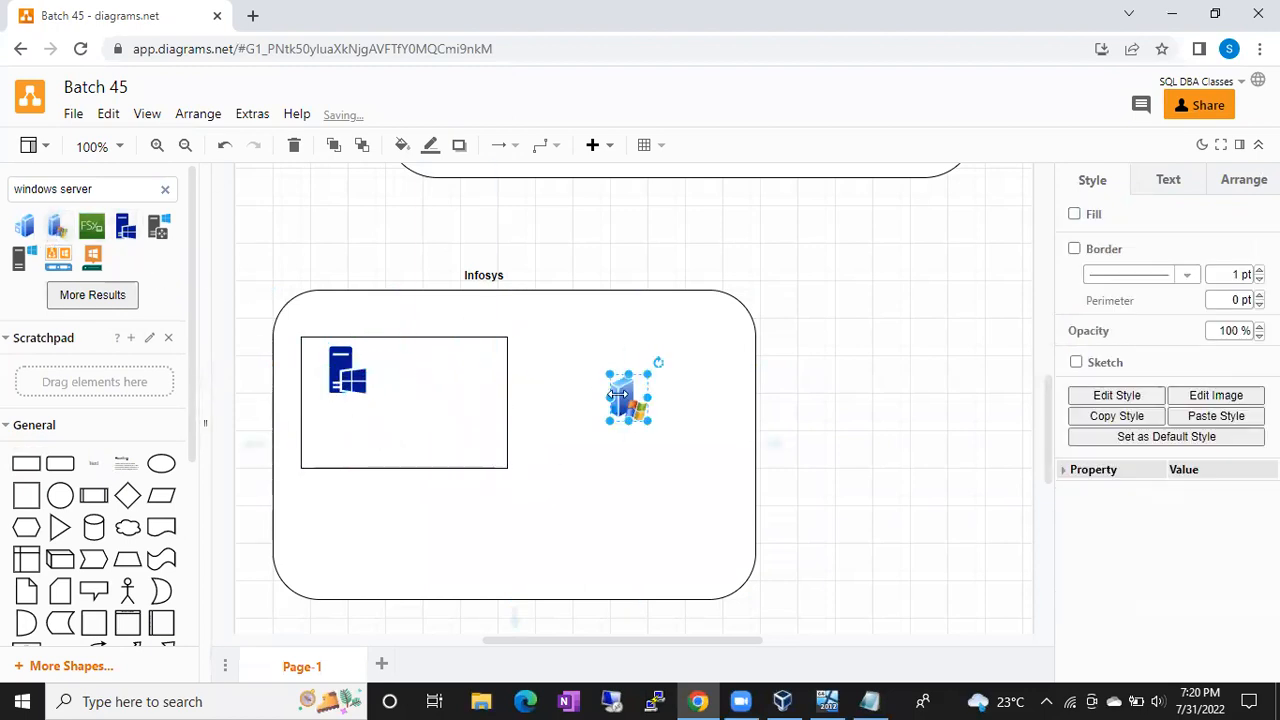
pyautogui.moveTo(615, 395); pyautogui.dragTo(426, 372)
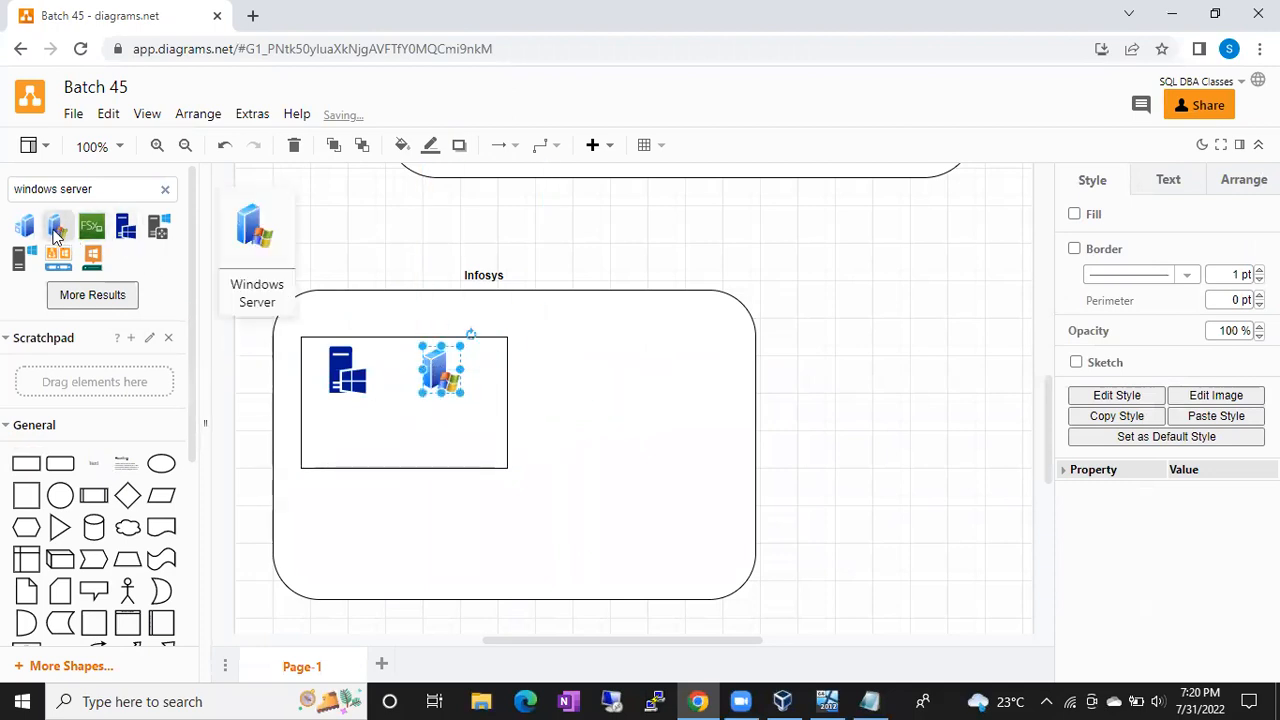
pyautogui.click(52, 230)
pyautogui.moveTo(615, 400); pyautogui.dragTo(338, 437)
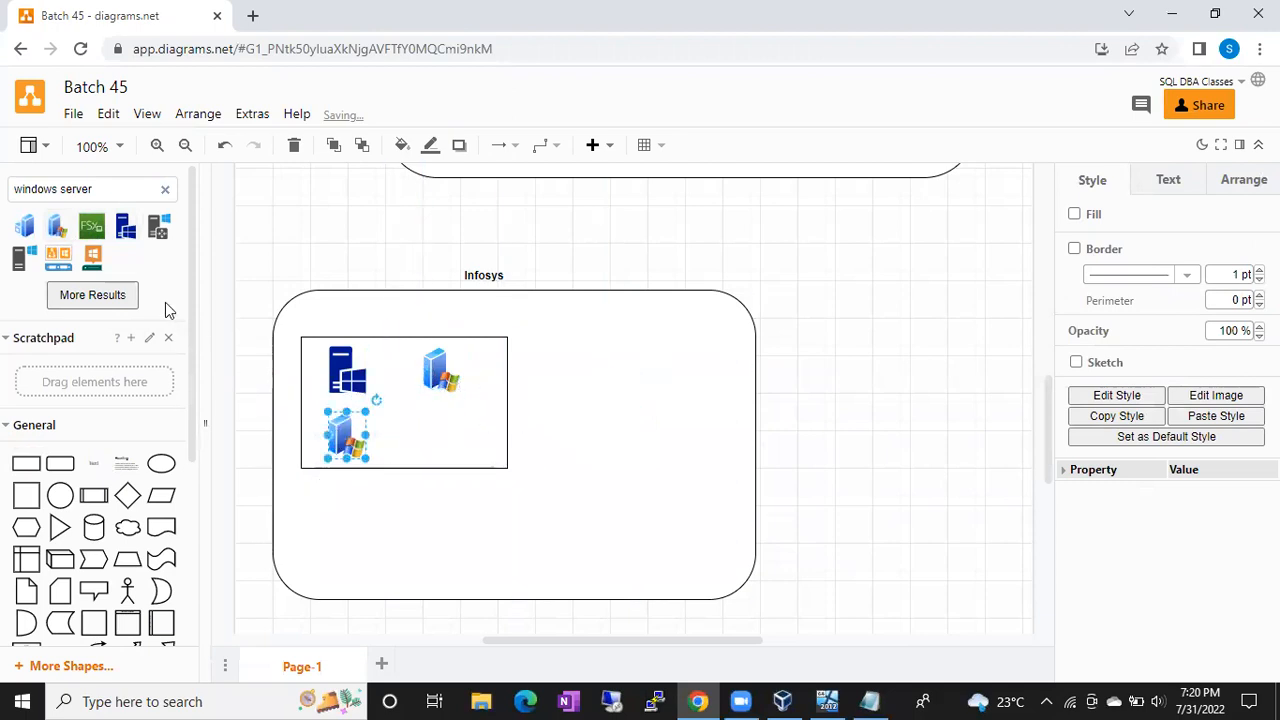
pyautogui.click(38, 222)
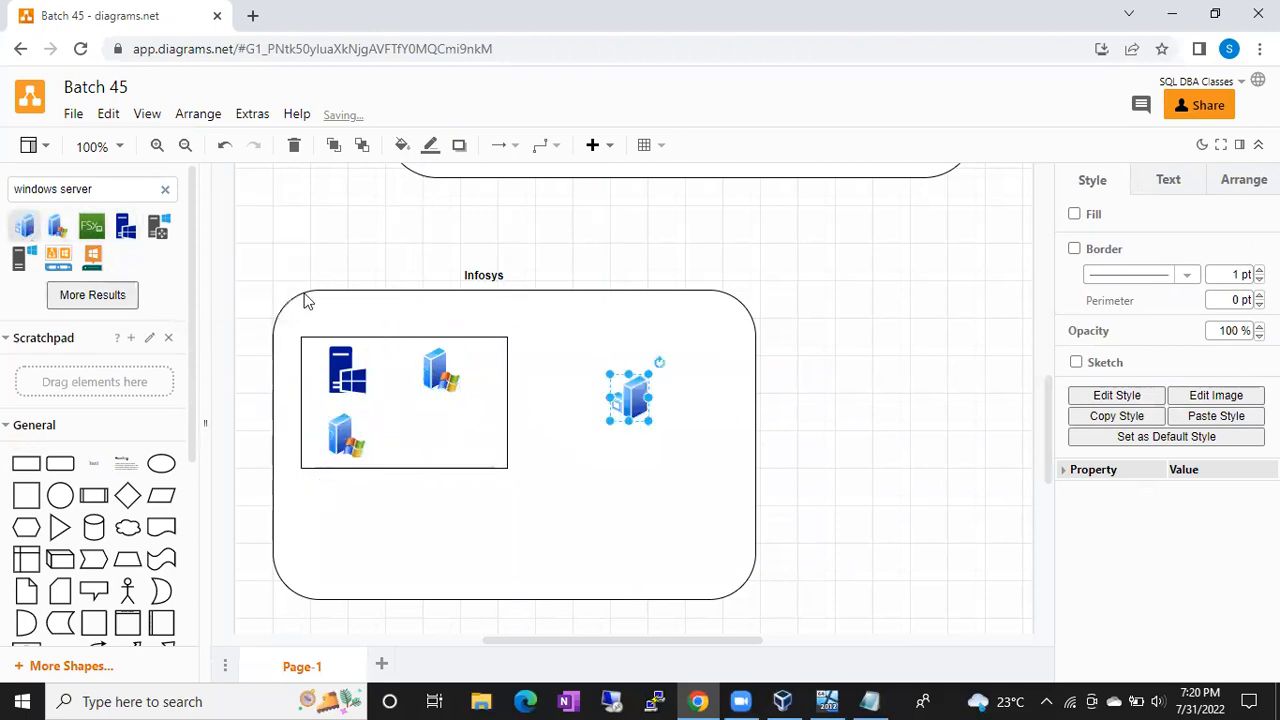
pyautogui.moveTo(635, 404); pyautogui.dragTo(440, 443)
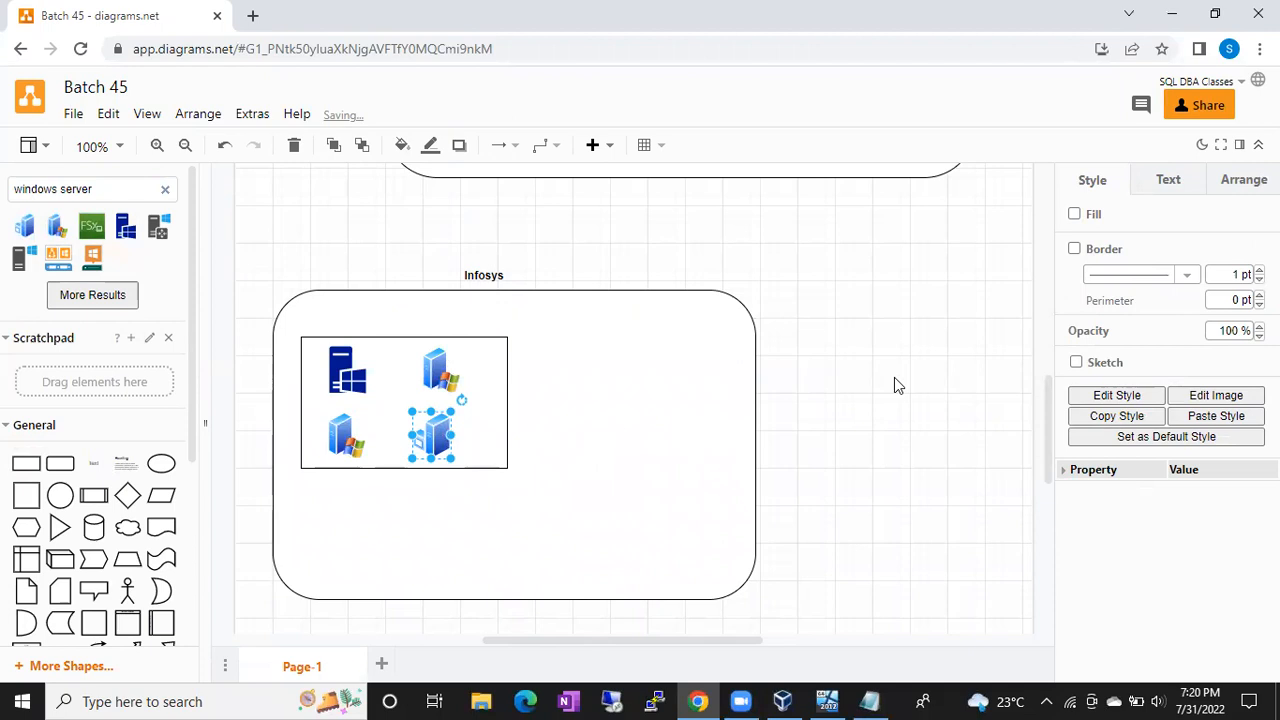
# Step: Search shapes for 'user' and place a user figure at the Infosys container's lower right
pyautogui.click(165, 189)
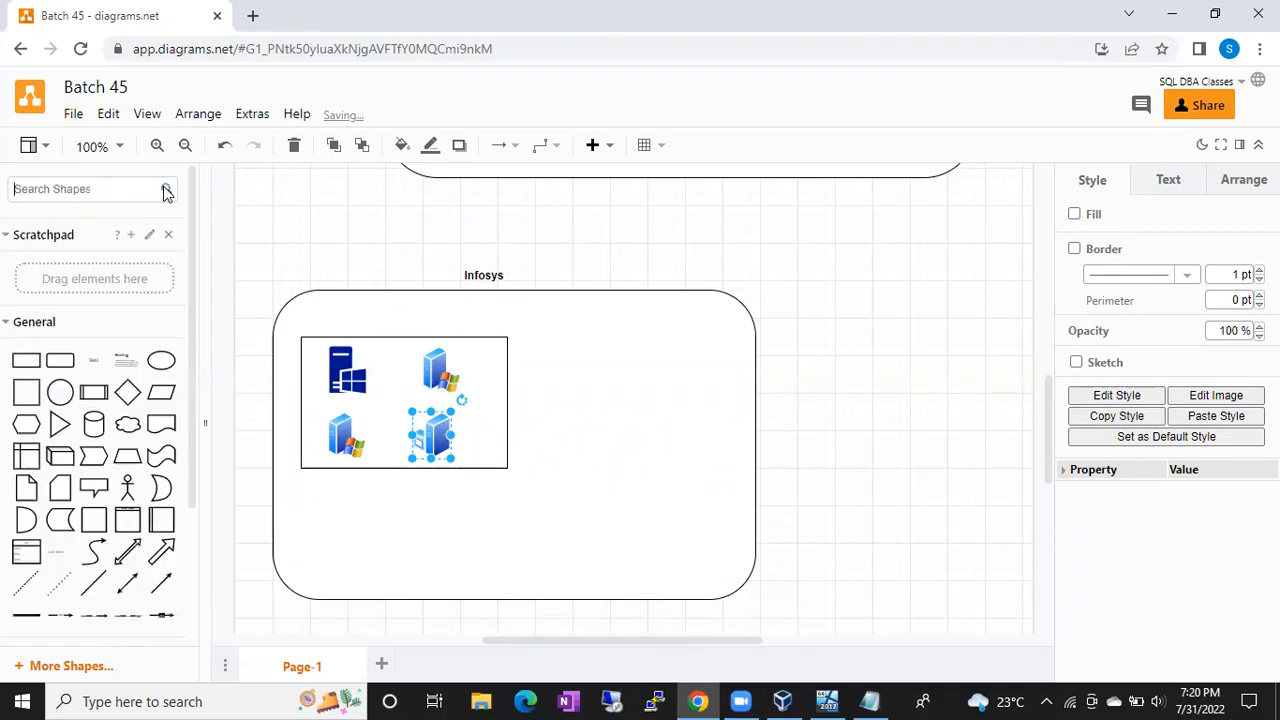
pyautogui.click(129, 190)
pyautogui.write('user')
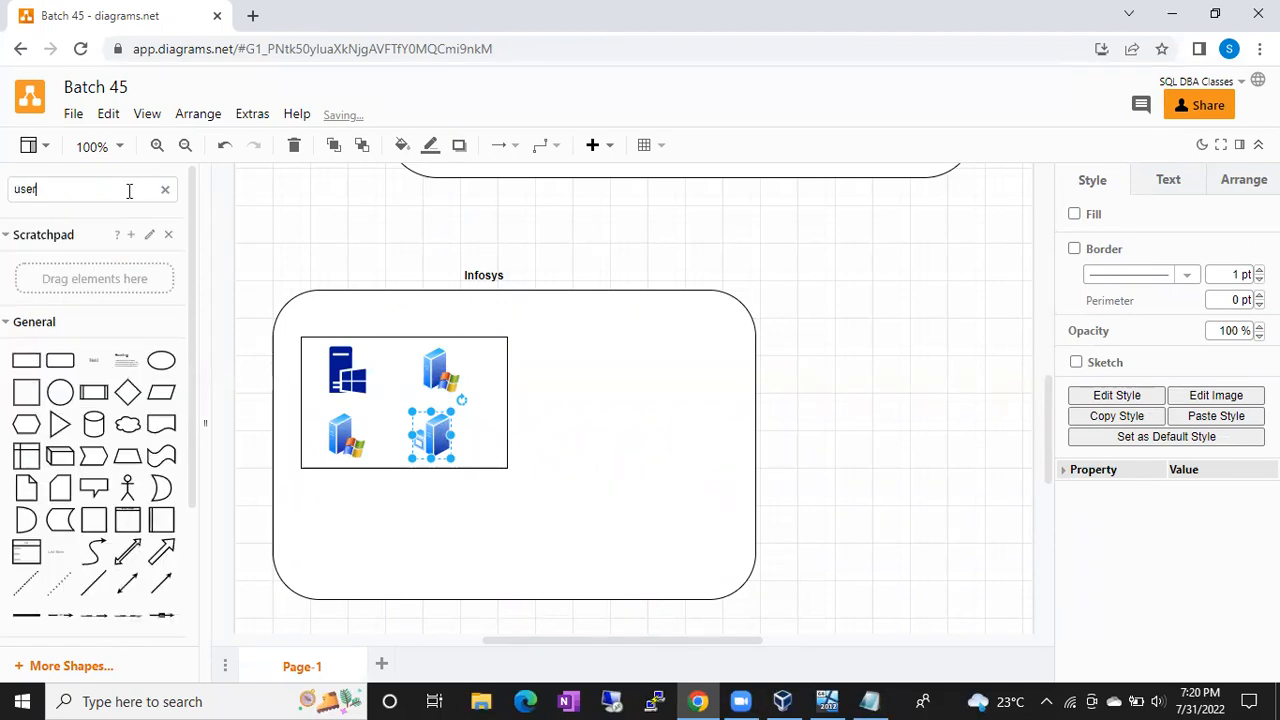
pyautogui.press('Return')
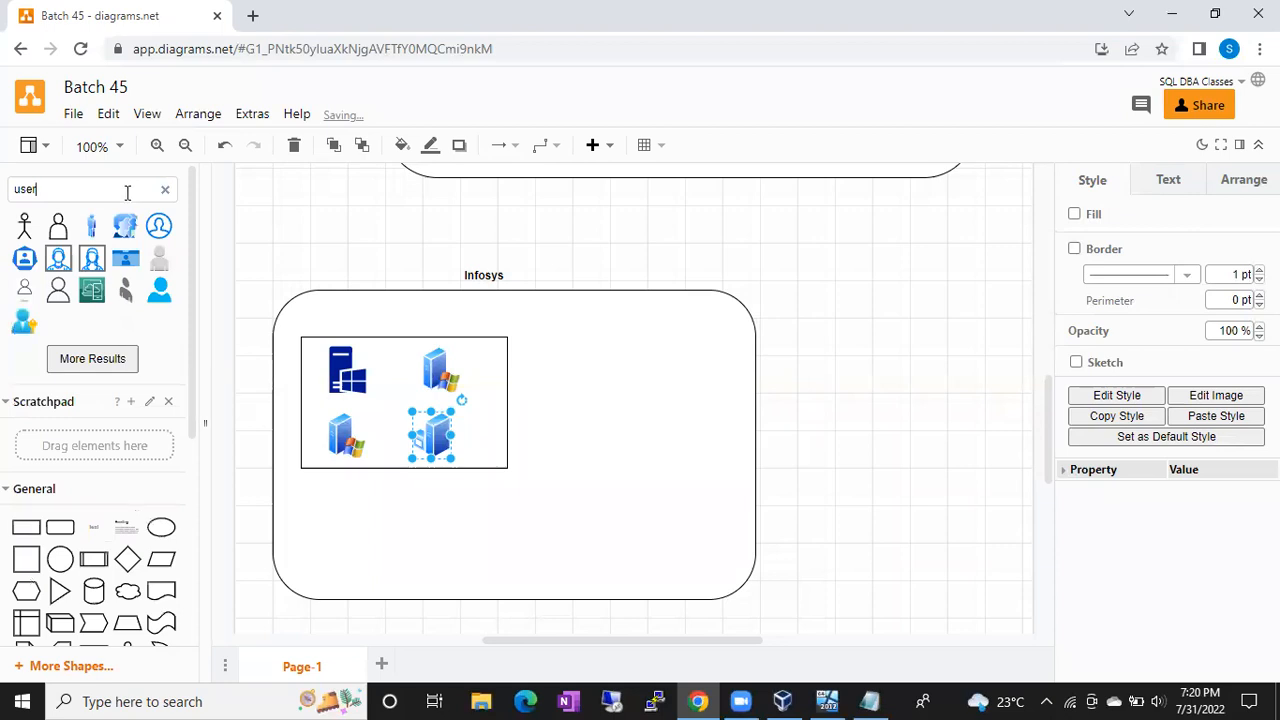
pyautogui.click(91, 225)
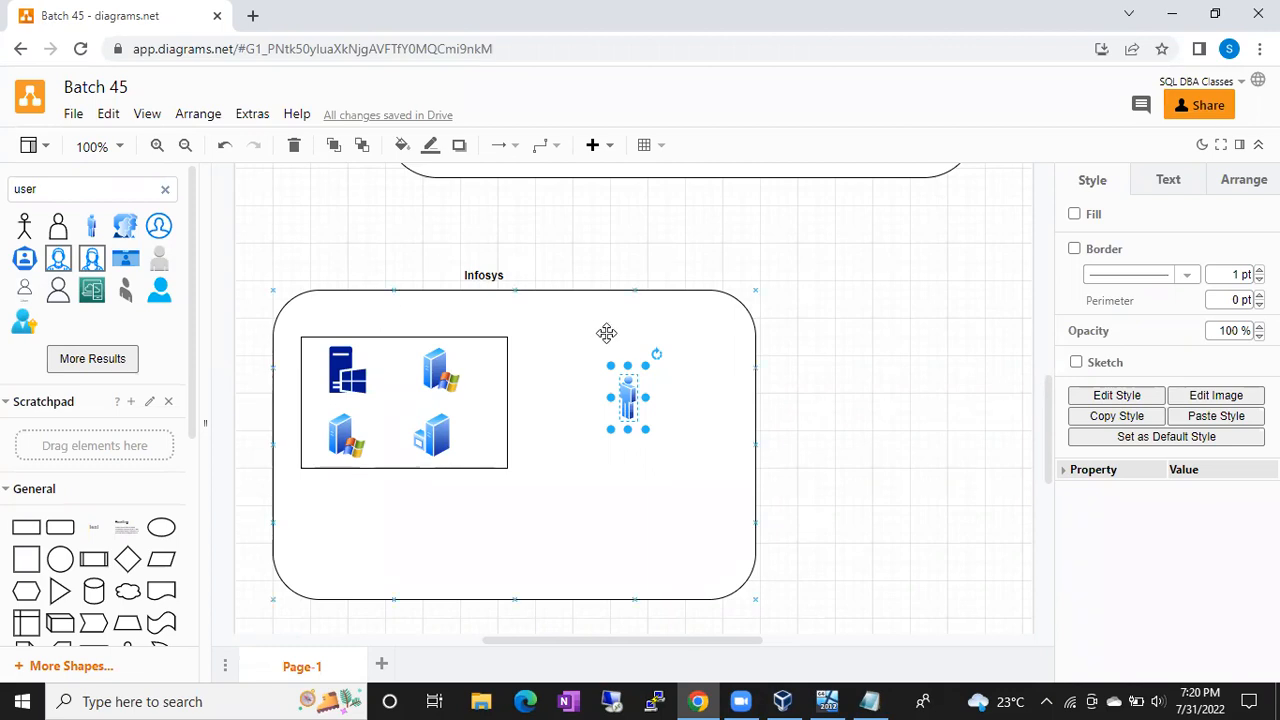
pyautogui.moveTo(625, 388); pyautogui.dragTo(678, 510)
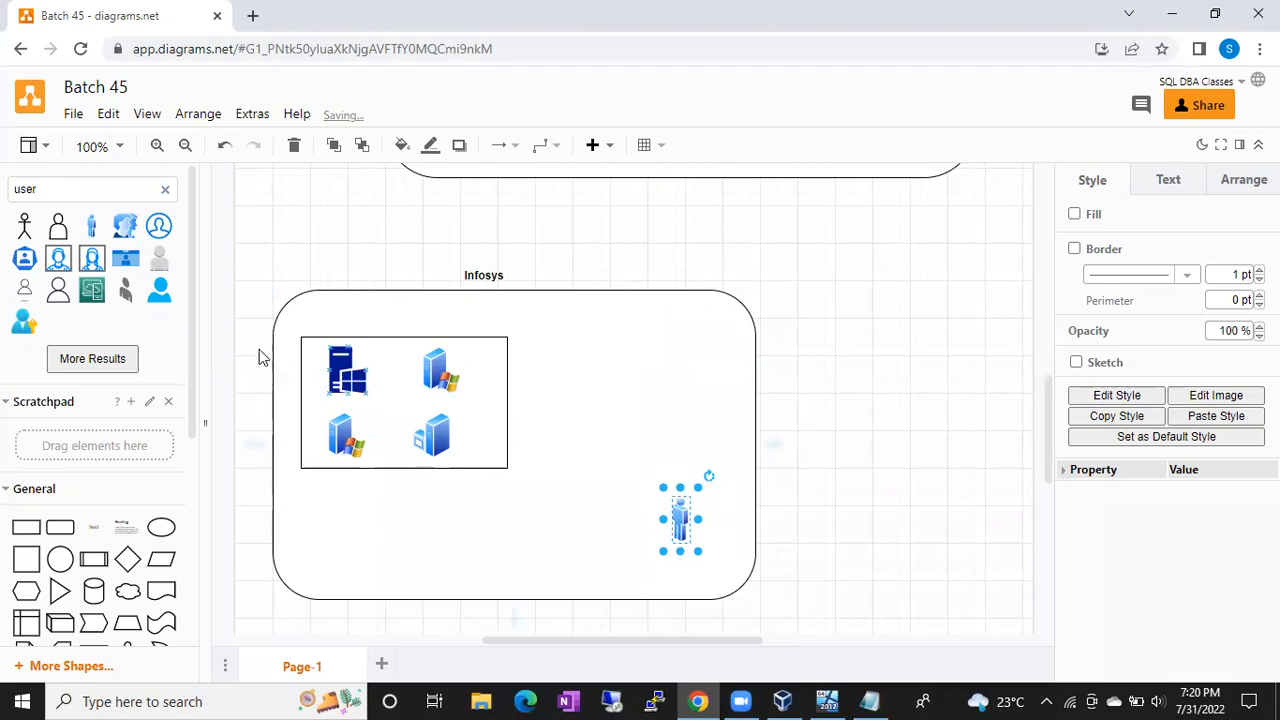
# Step: Search the shapes for 'laptop' and drag a blue laptop just above the user figure
pyautogui.click(166, 190)
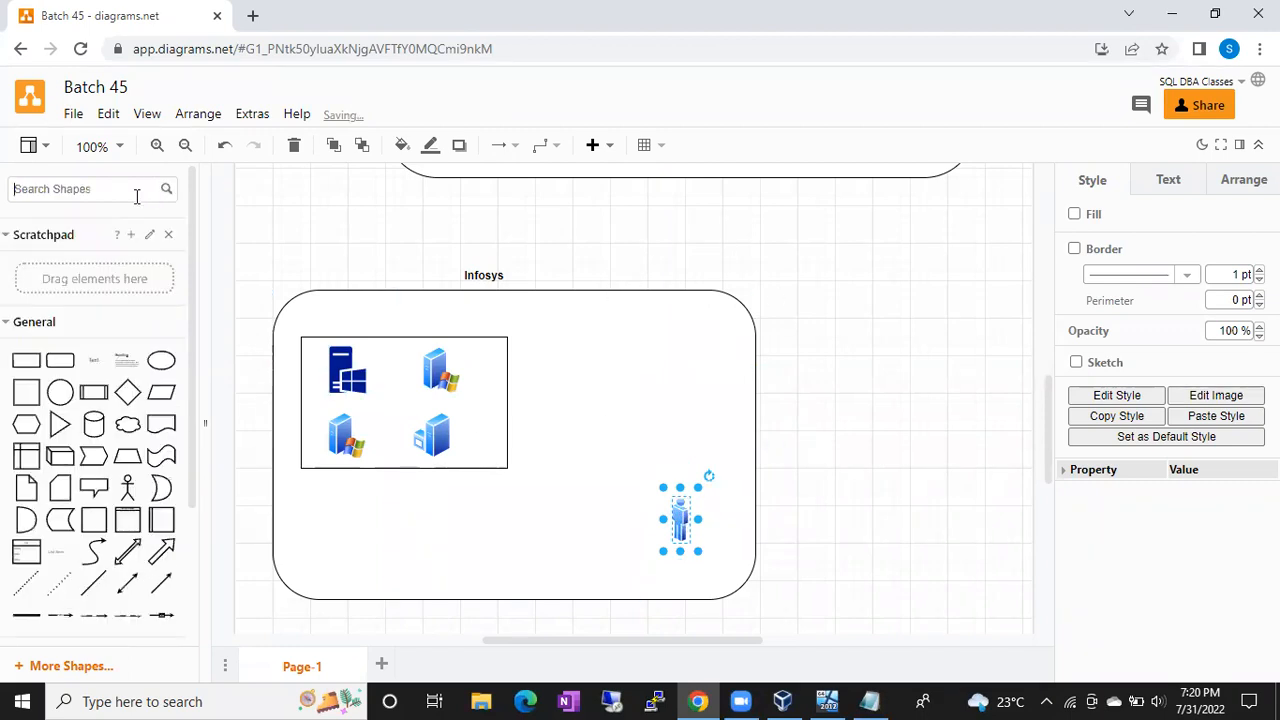
pyautogui.write('laptop')
pyautogui.press('Return')
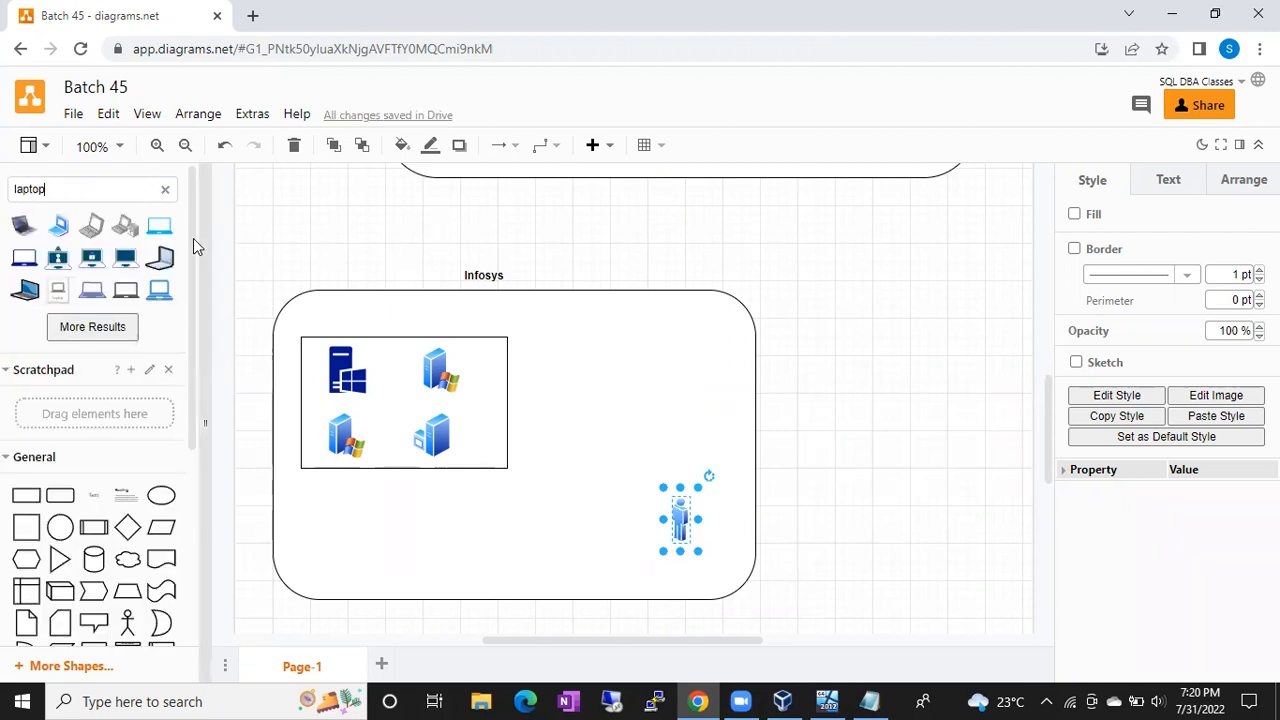
pyautogui.click(160, 228)
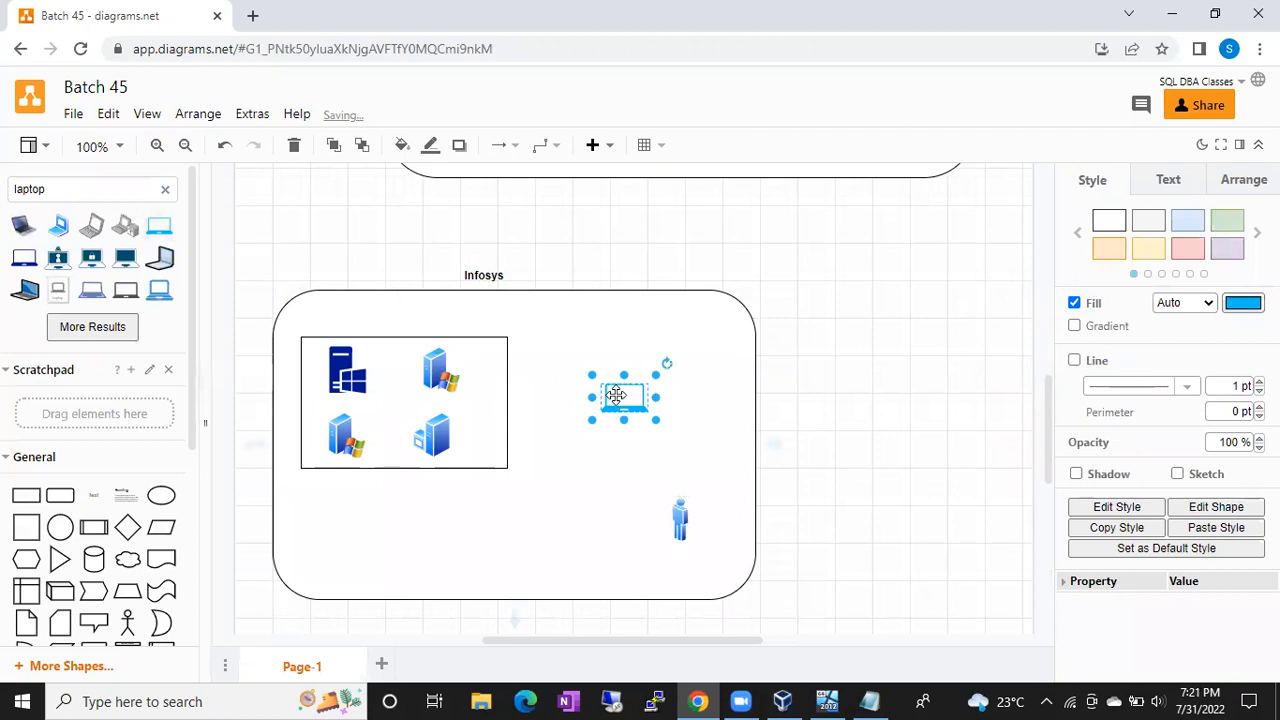
pyautogui.moveTo(594, 423); pyautogui.dragTo(646, 468)
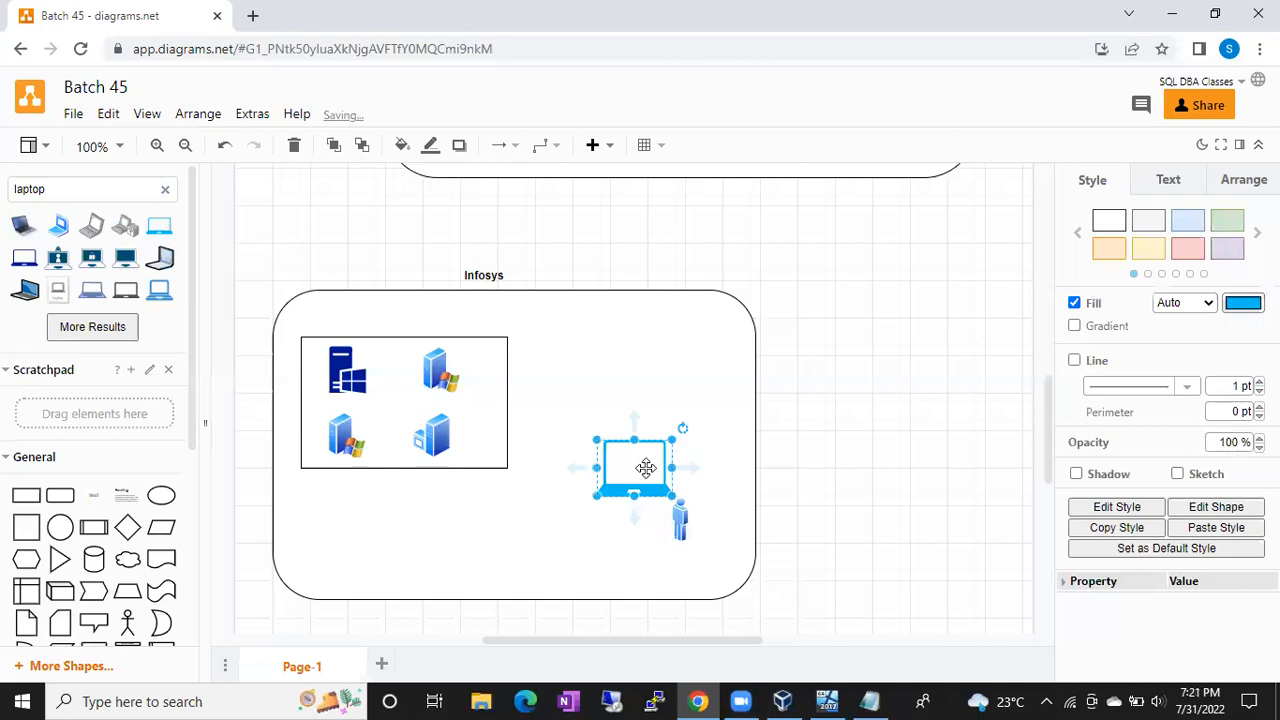
# Step: Check the laptop's position against the server group box and the Infosys container
pyautogui.click(462, 392)
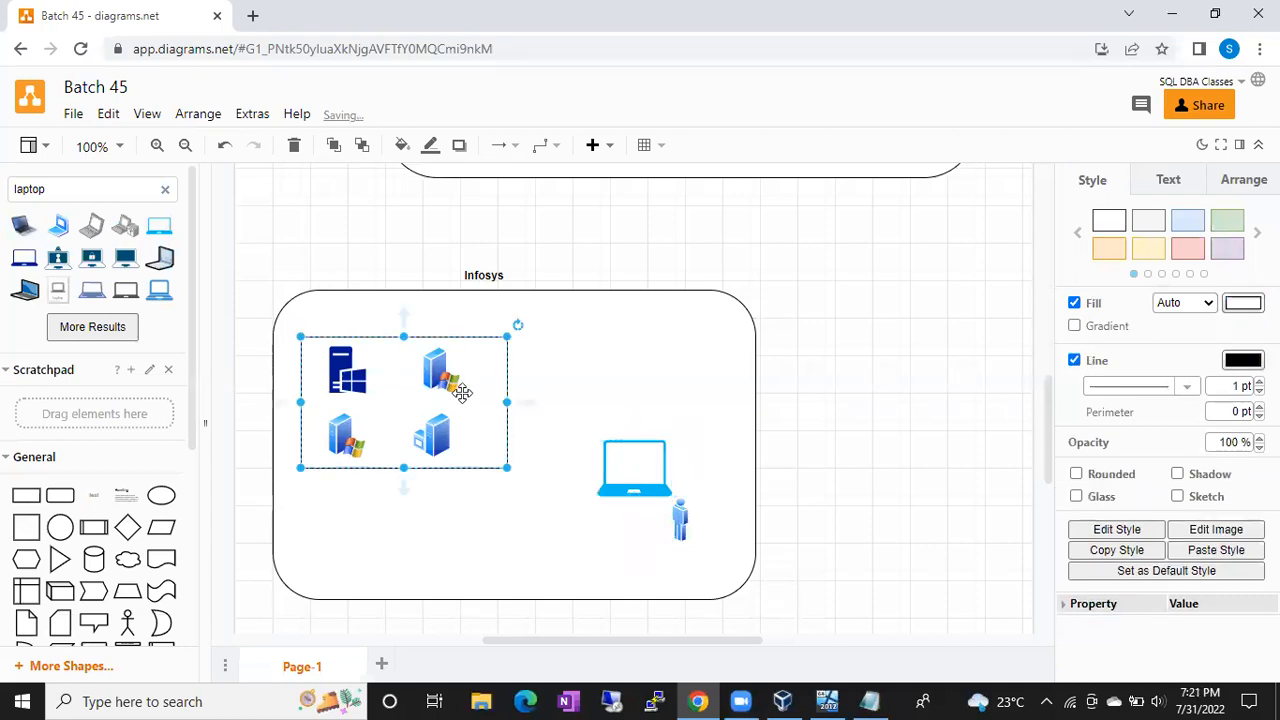
pyautogui.click(614, 451)
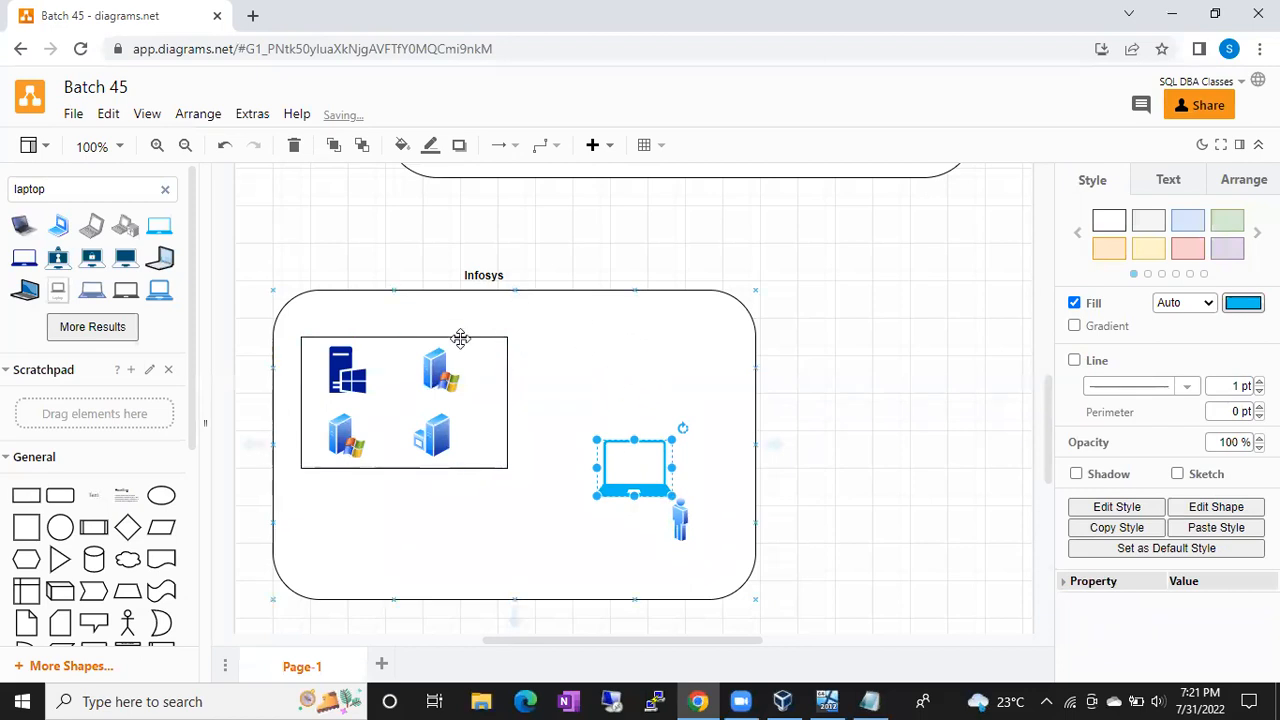
pyautogui.click(601, 299)
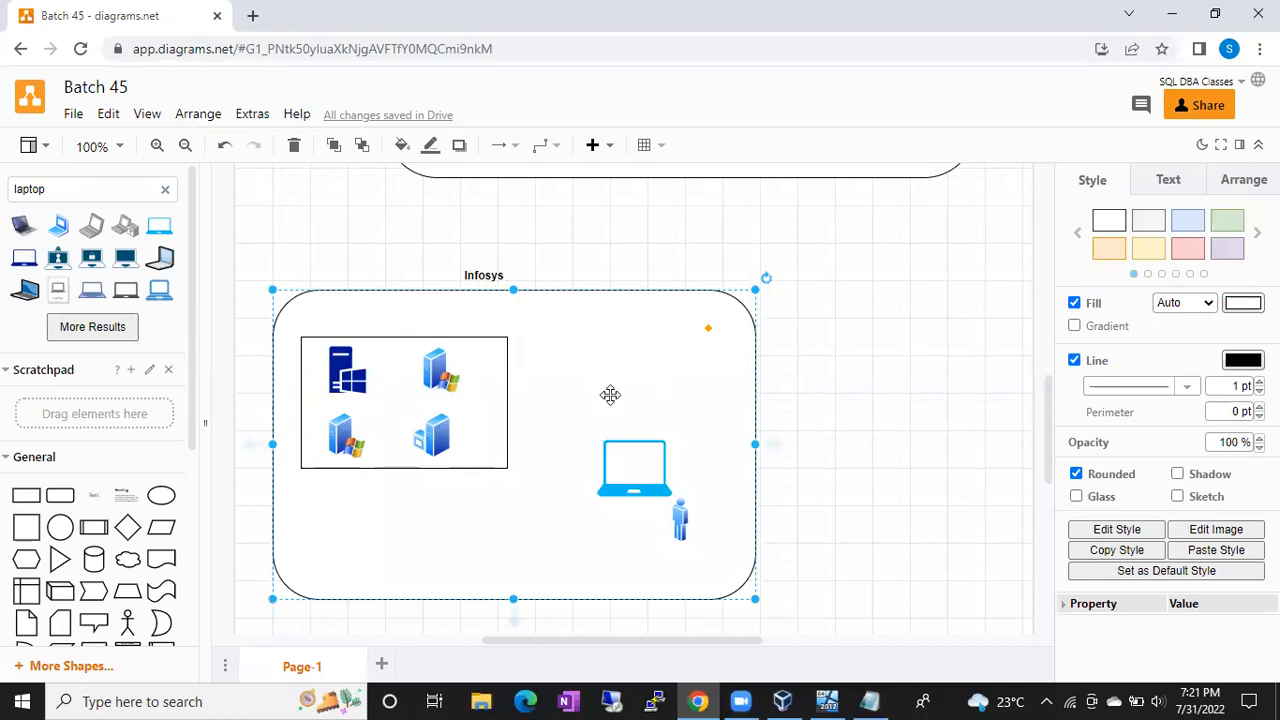
pyautogui.click(630, 457)
pyautogui.click(492, 404)
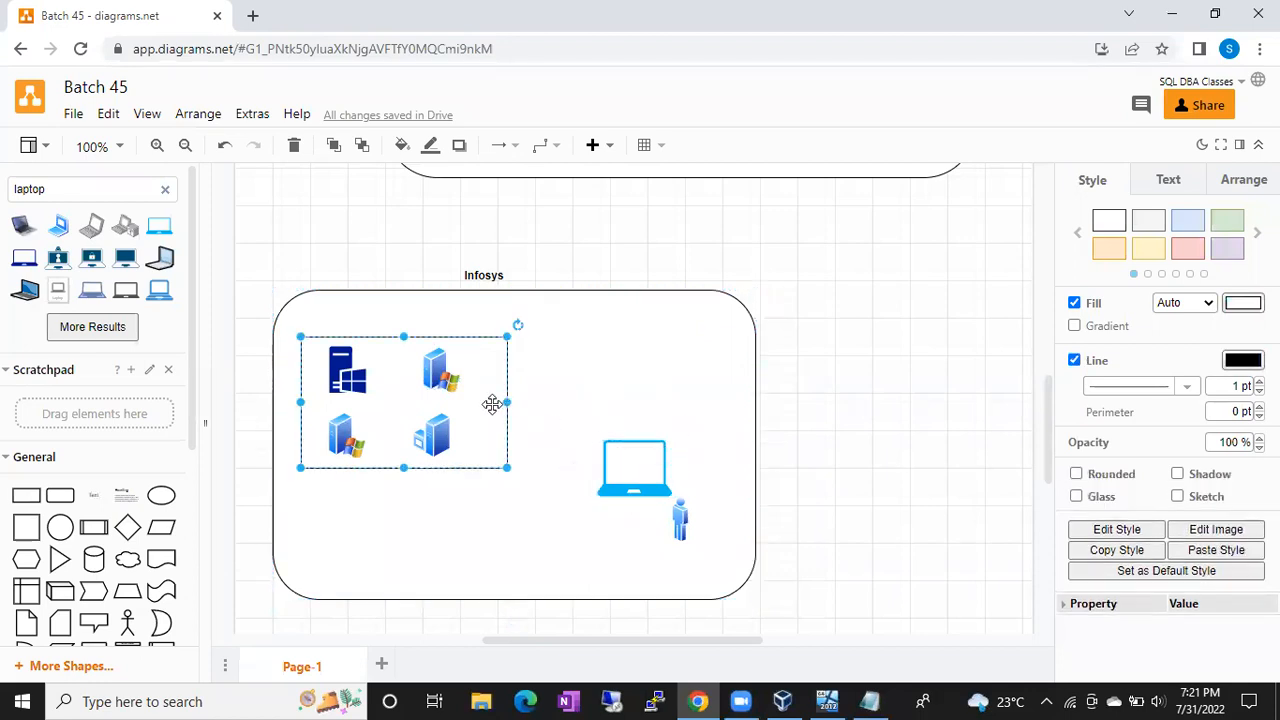
pyautogui.click(650, 482)
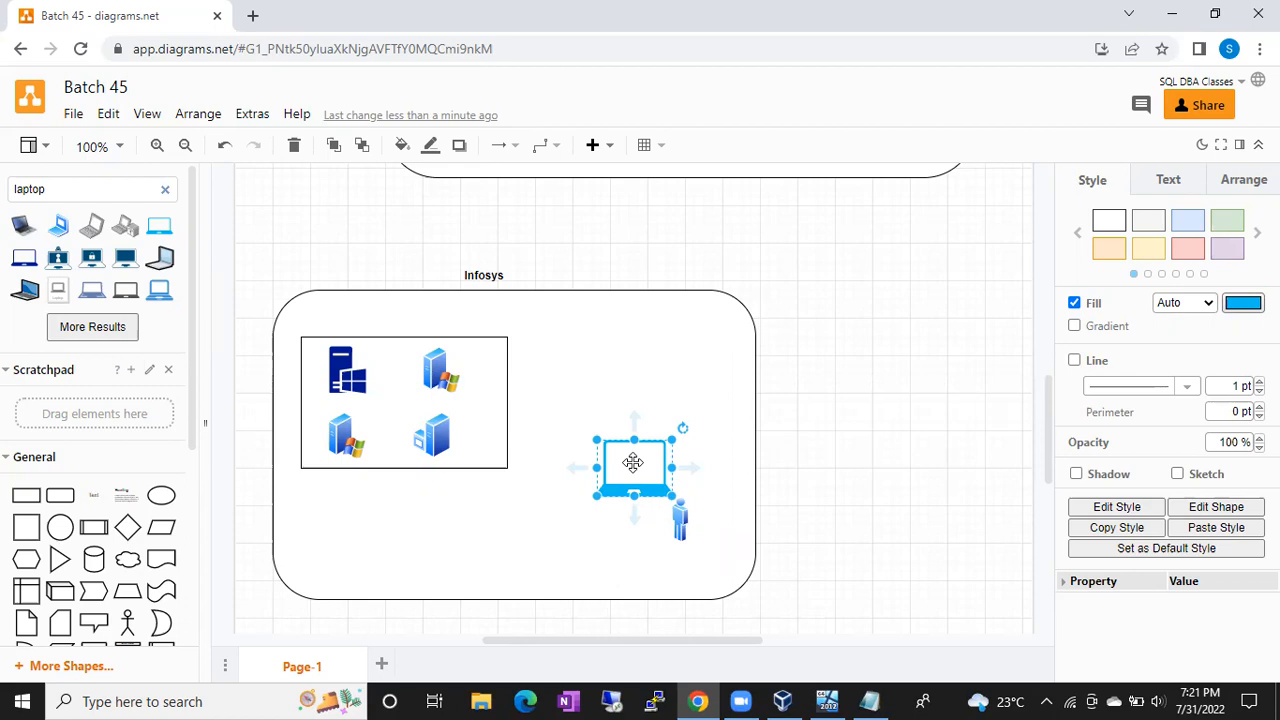
pyautogui.doubleClick(824, 424)
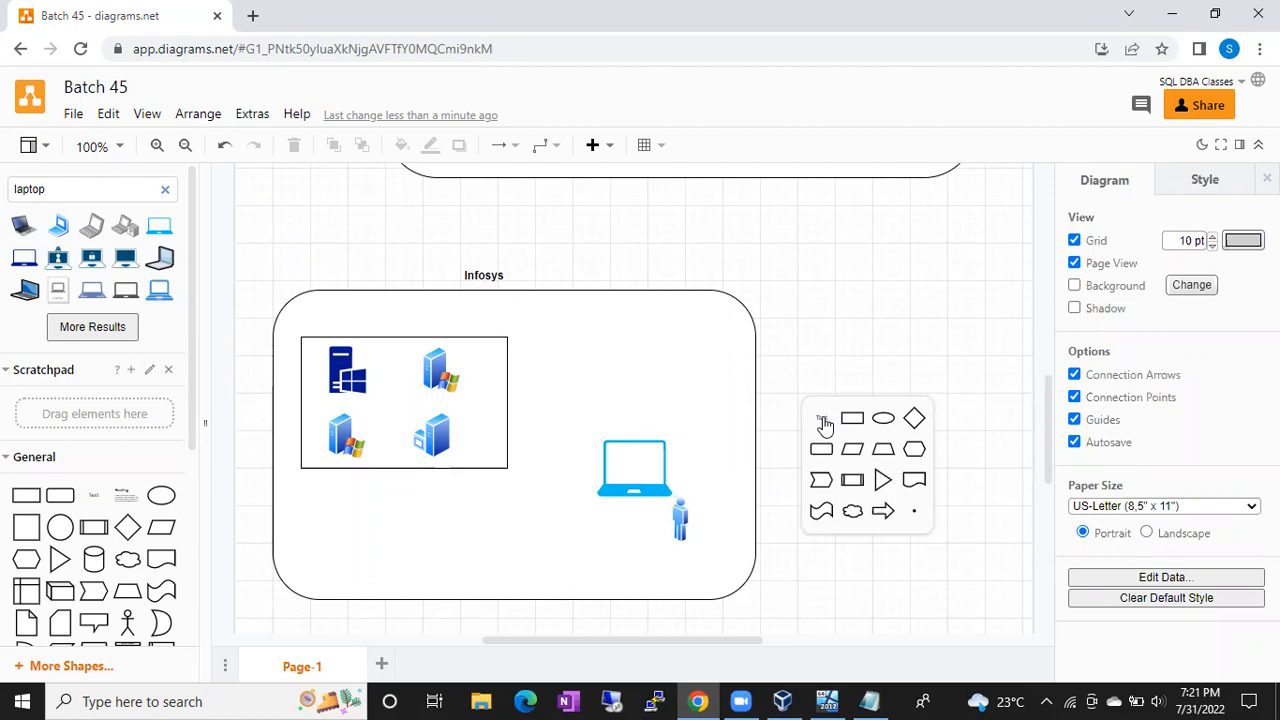
# Step: Add an 'ssms' text label, then delete it again
pyautogui.click(822, 422)
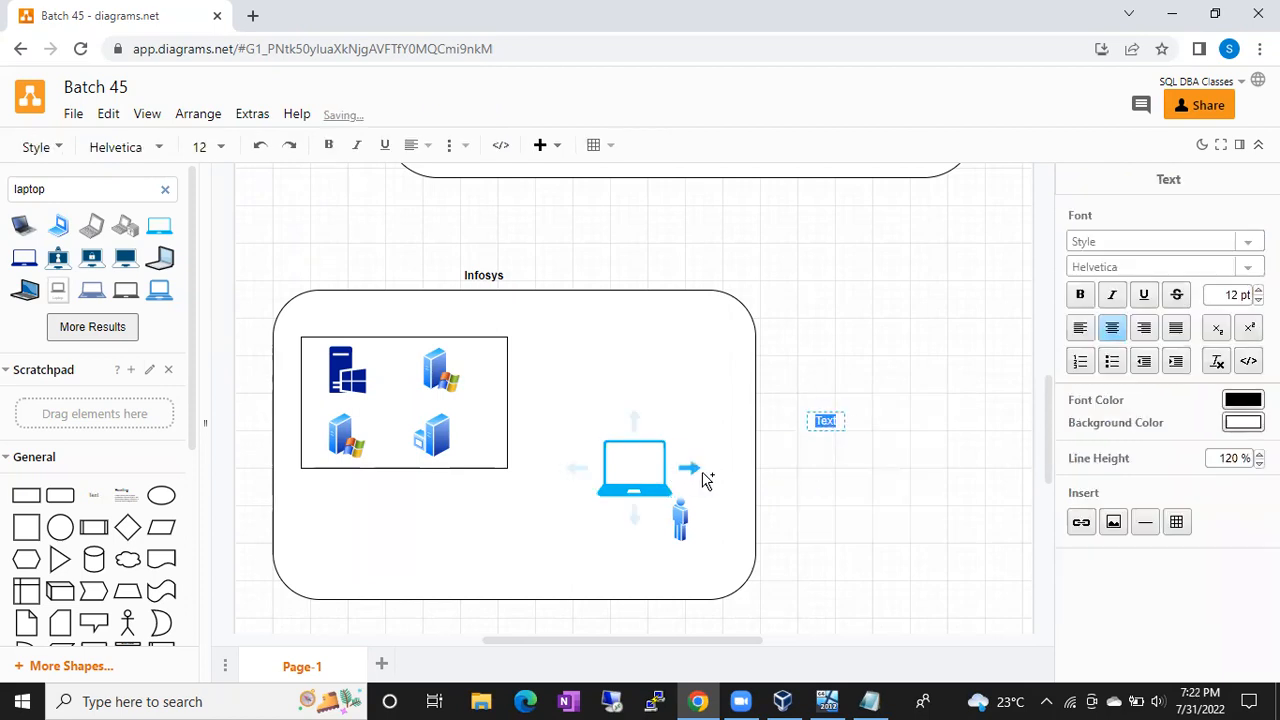
pyautogui.write('ssms')
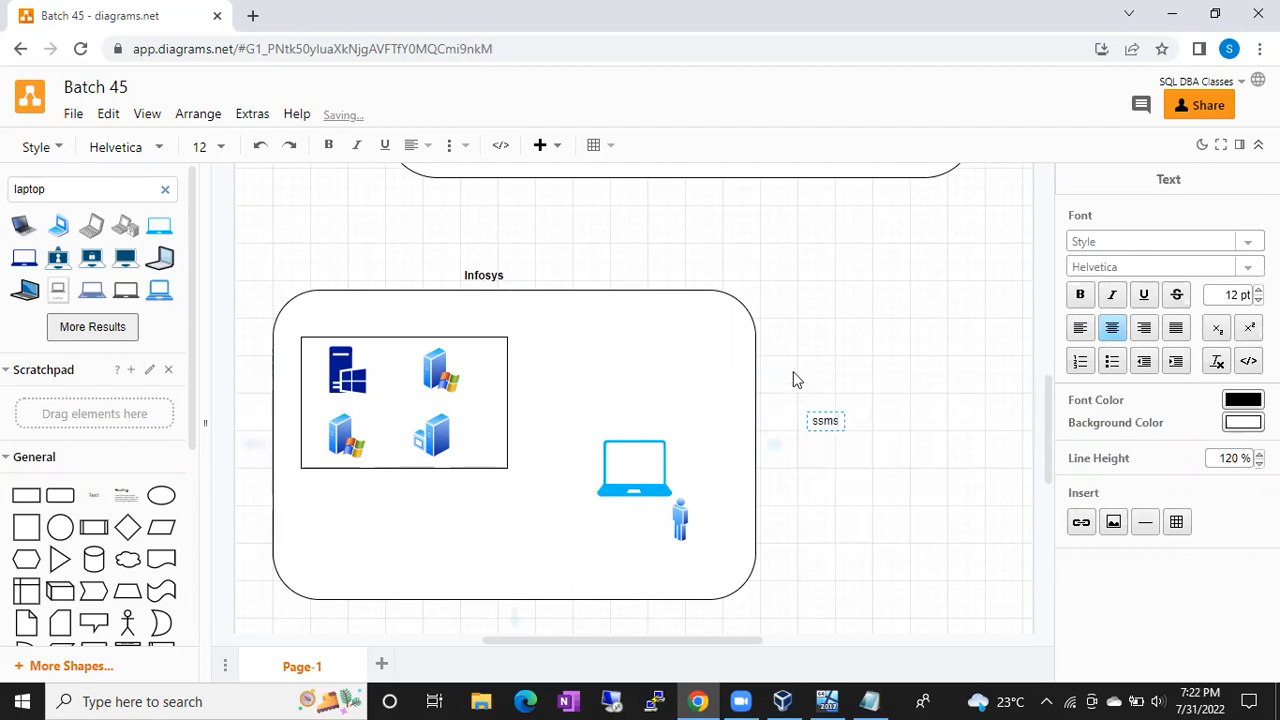
pyautogui.press('Escape')
pyautogui.click(818, 362)
pyautogui.click(825, 421)
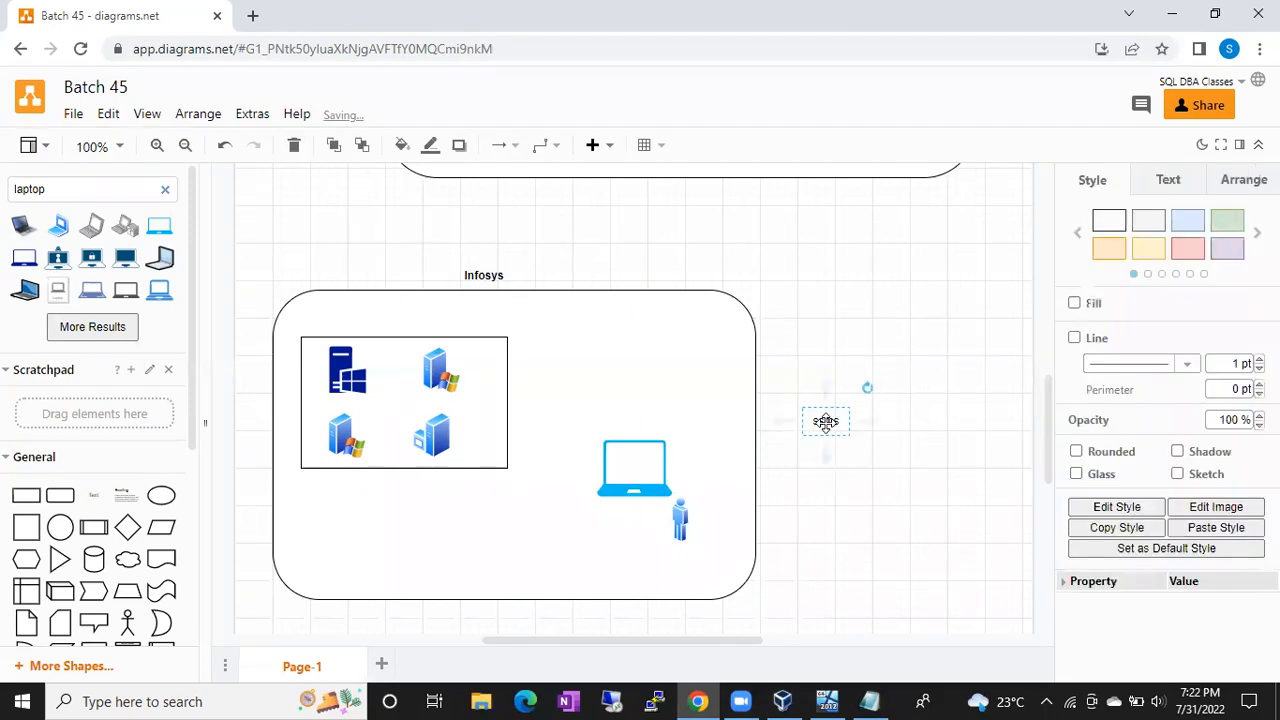
pyautogui.press('Delete')
# Step: Add an 'RDP' text label and place it on the laptop's screen
pyautogui.doubleClick(828, 430)
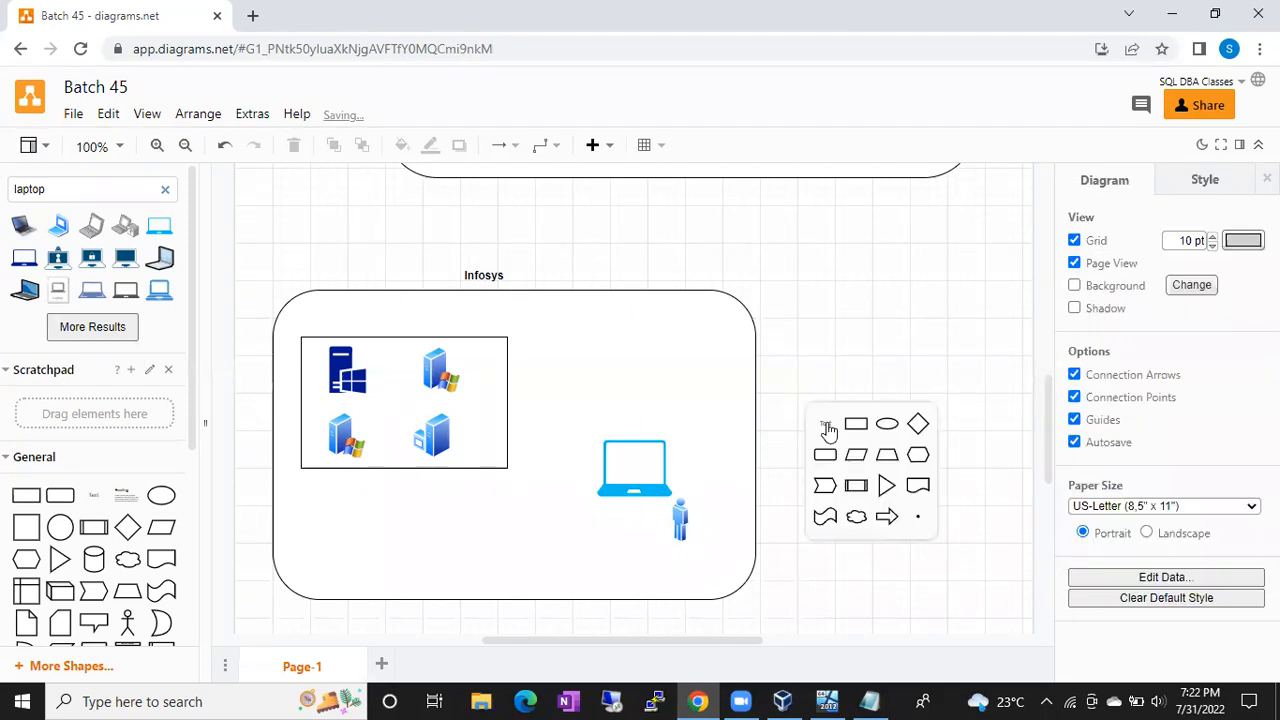
pyautogui.click(826, 424)
pyautogui.write('RDP')
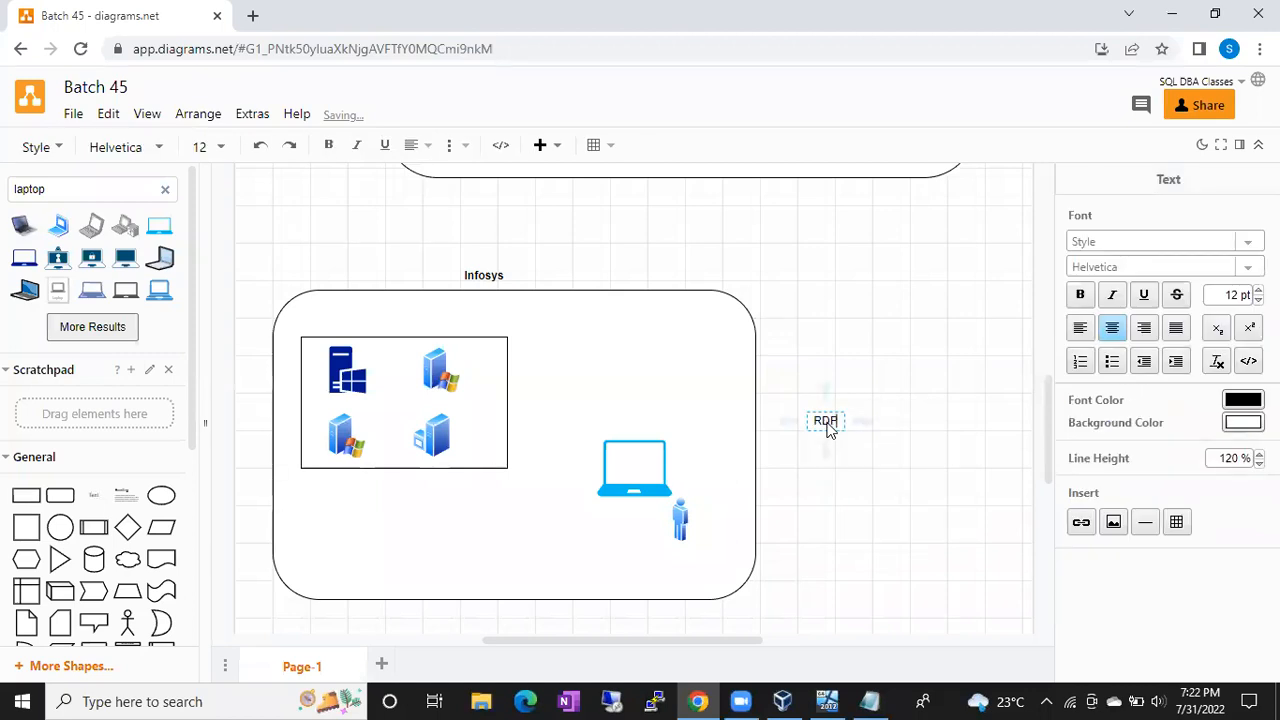
pyautogui.click(898, 333)
pyautogui.moveTo(826, 420); pyautogui.dragTo(624, 471)
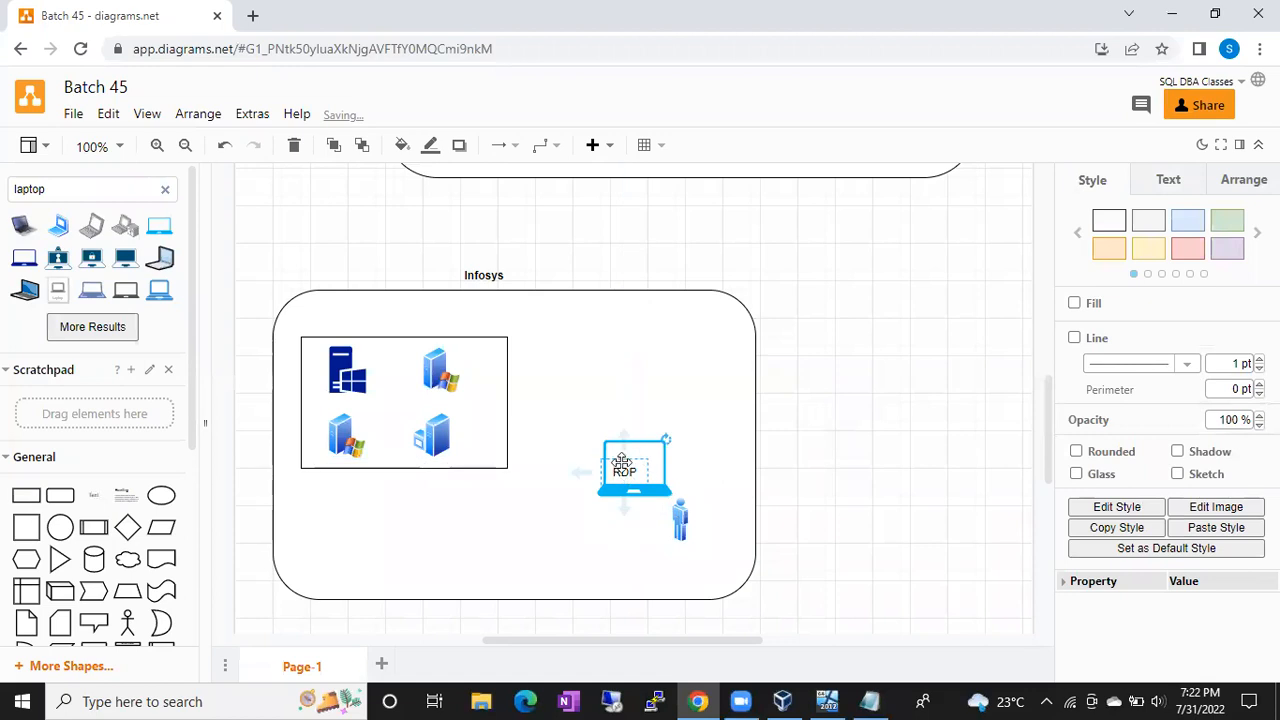
pyautogui.click(20, 700)
# Step: Search Windows for 'rdp', launch Remote Desktop Connection, and return to the diagram
pyautogui.write('rdo')
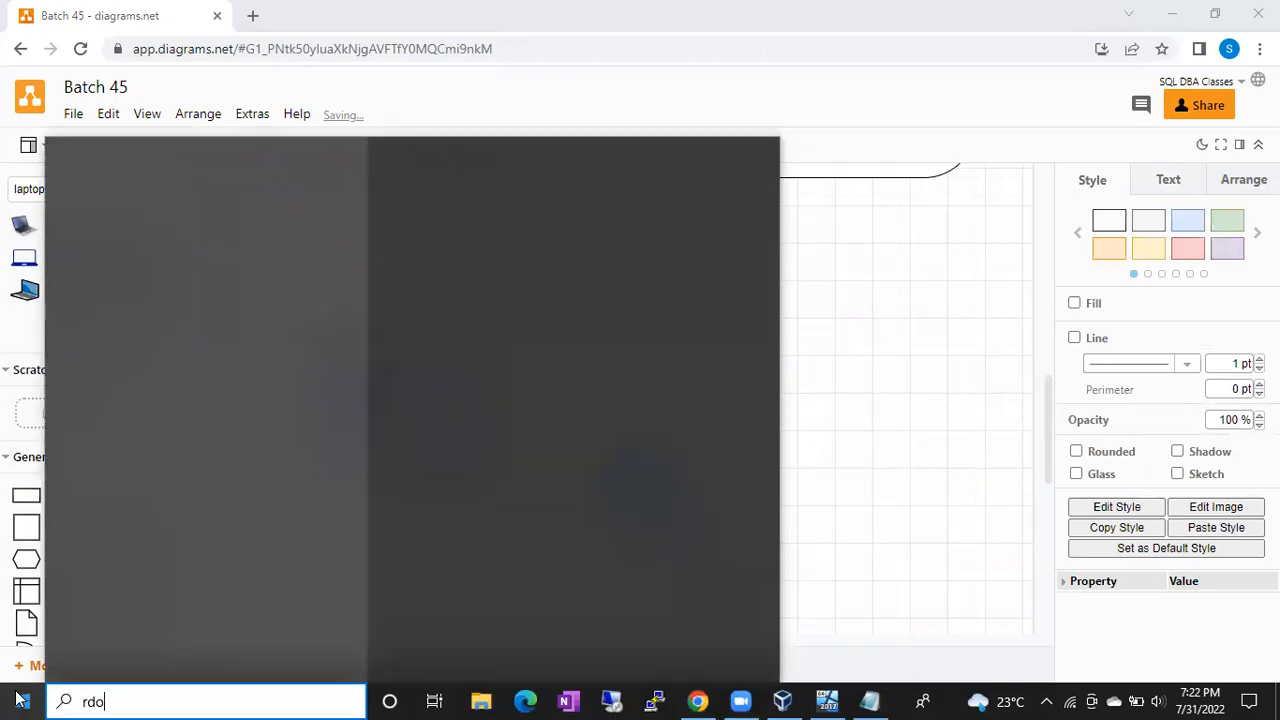
pyautogui.press('BackSpace')
pyautogui.write('p')
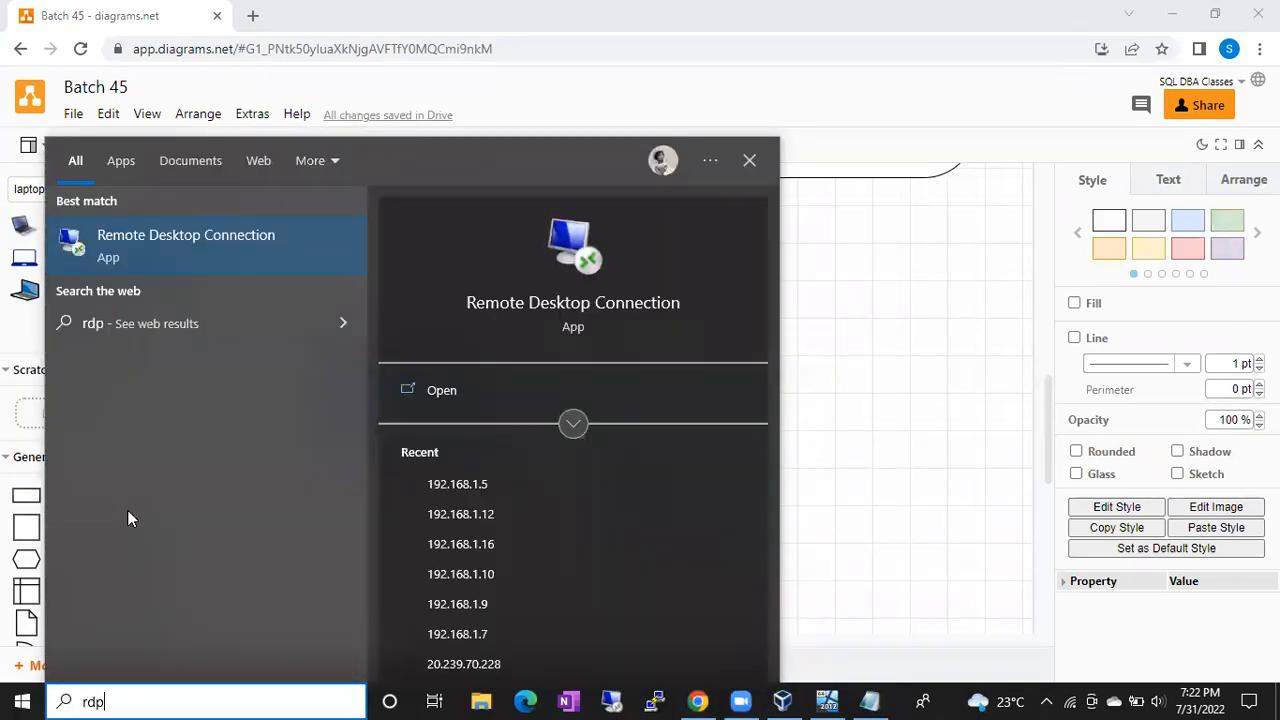
pyautogui.click(165, 234)
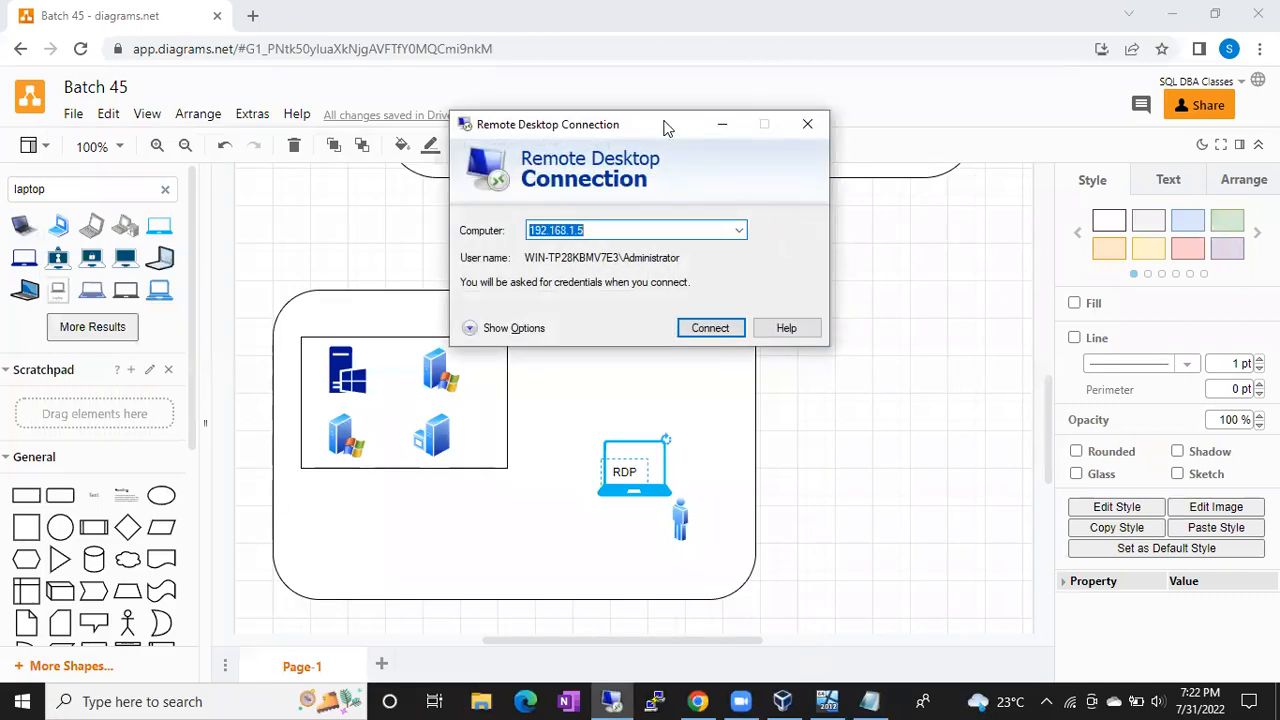
pyautogui.moveTo(667, 128); pyautogui.dragTo(735, 126)
pyautogui.click(899, 423)
# Step: Add labels 192.168.1.1 and 192.168.1.2 under the two upper server icons
pyautogui.doubleClick(900, 422)
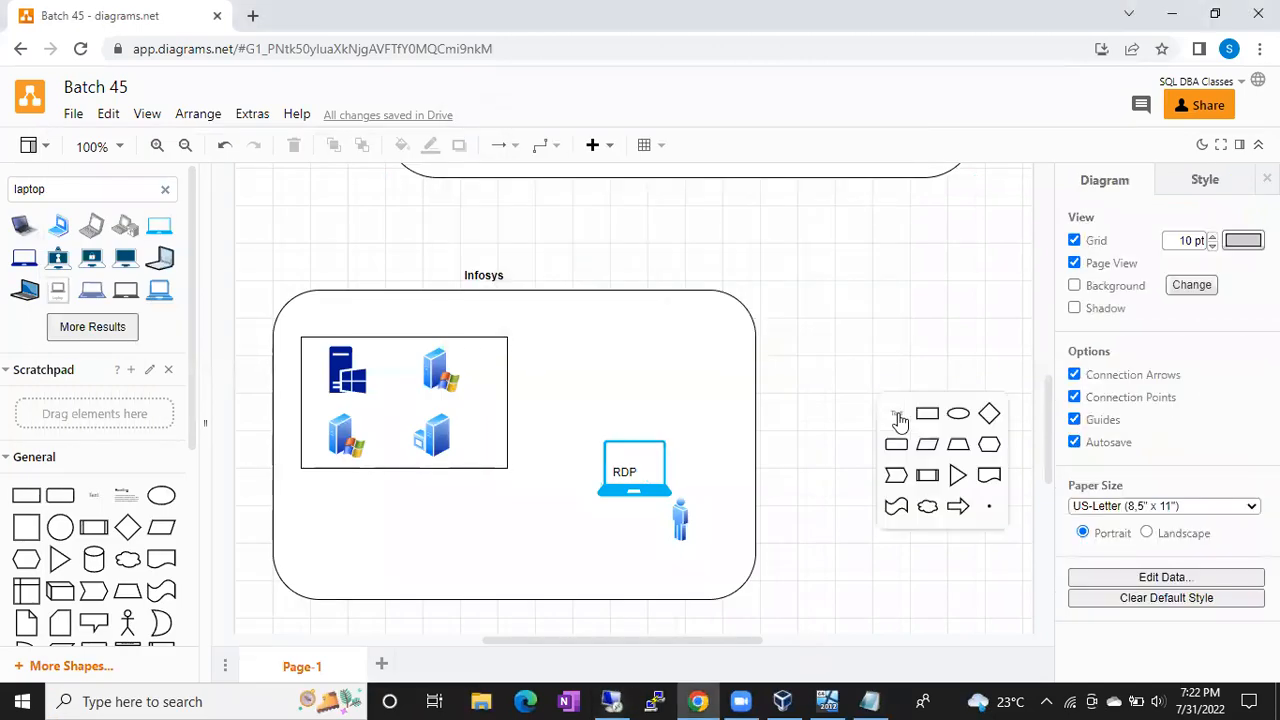
pyautogui.click(897, 415)
pyautogui.write('192.168.1.1')
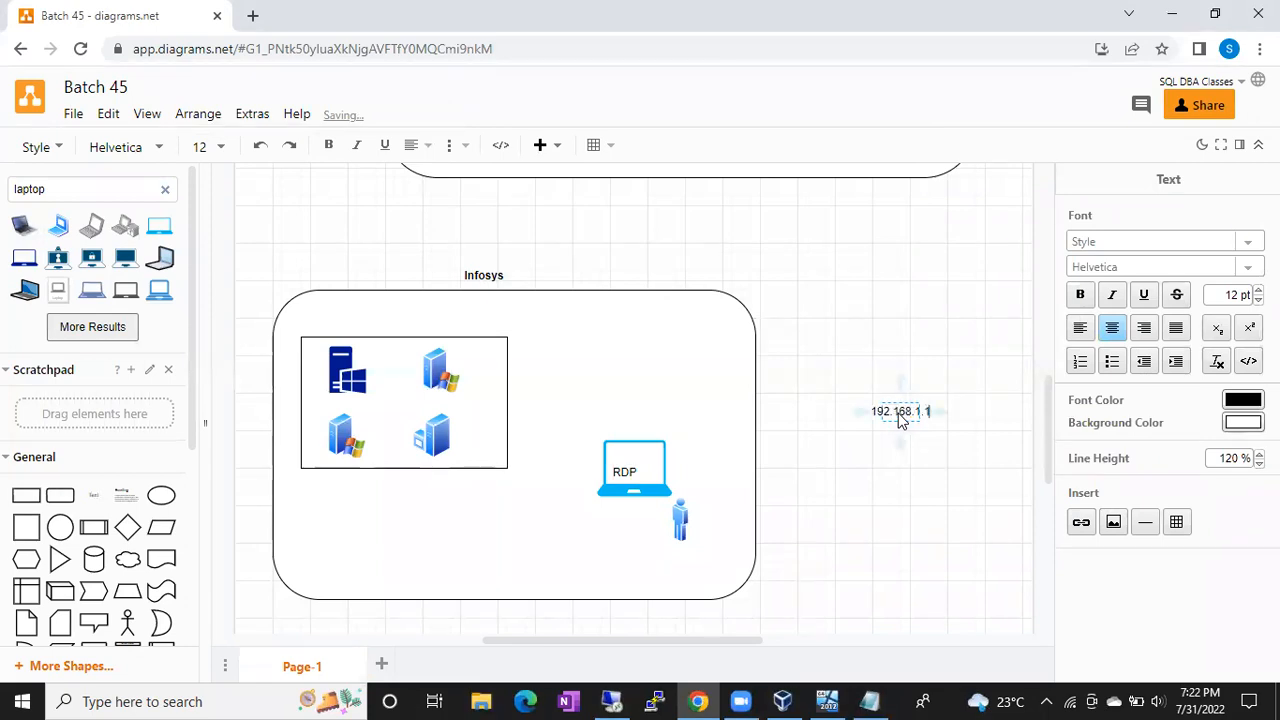
pyautogui.click(926, 356)
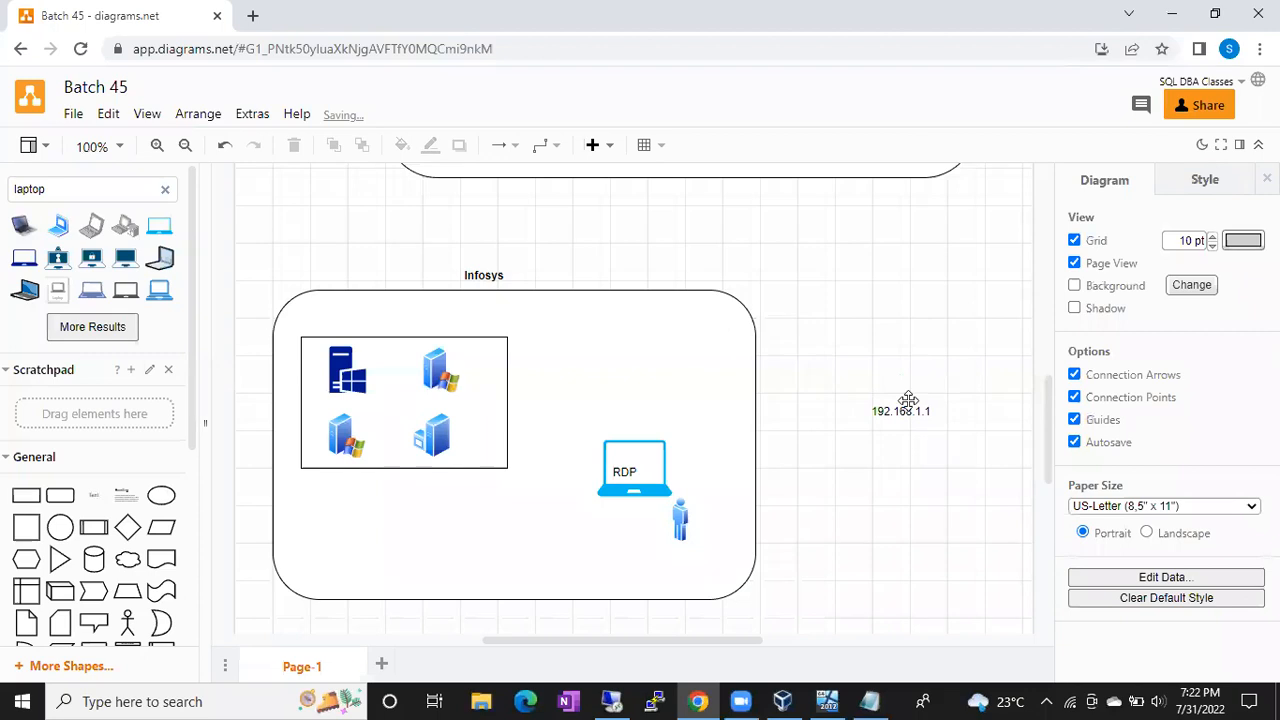
pyautogui.moveTo(900, 412); pyautogui.dragTo(305, 406)
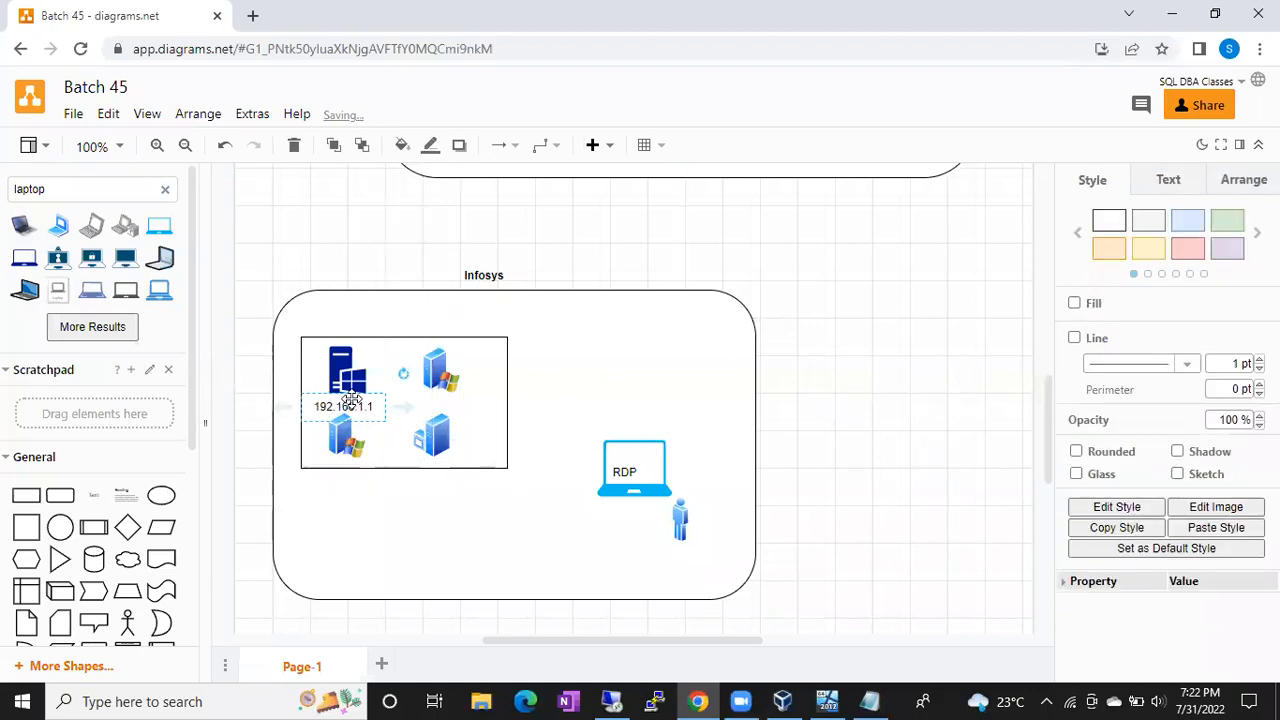
pyautogui.doubleClick(847, 363)
pyautogui.click(847, 364)
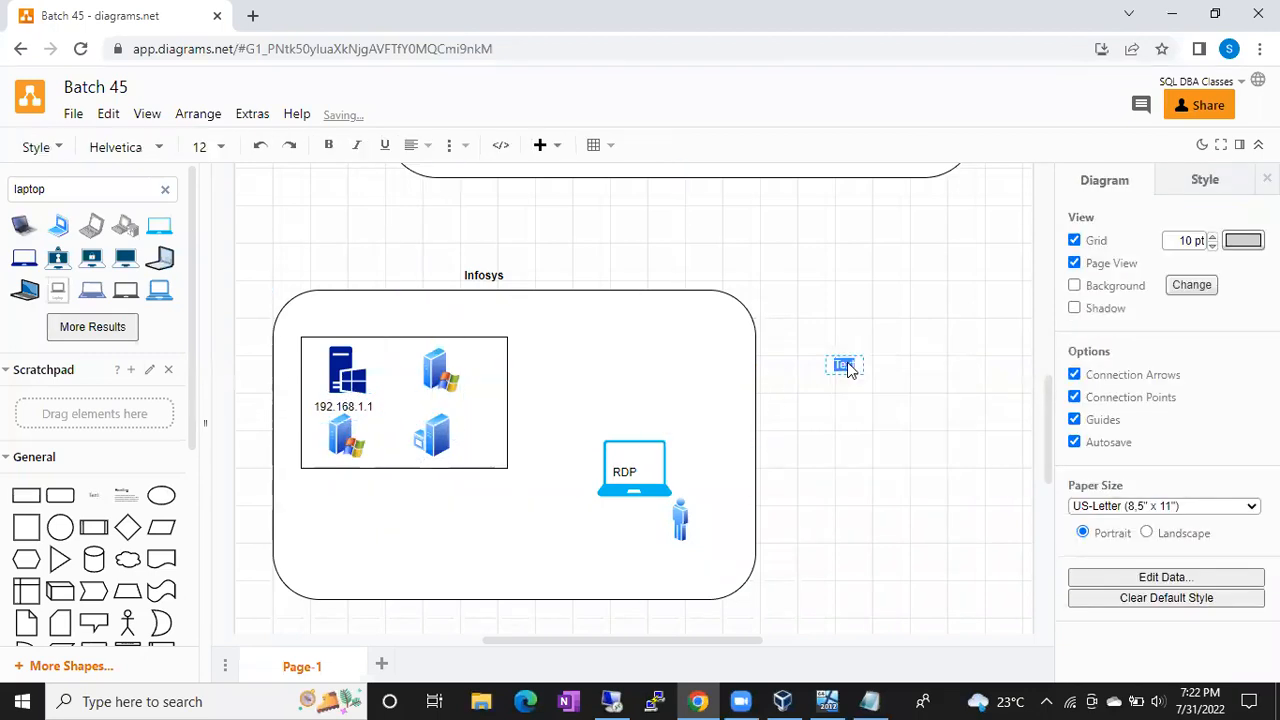
pyautogui.write('192.168.1.2')
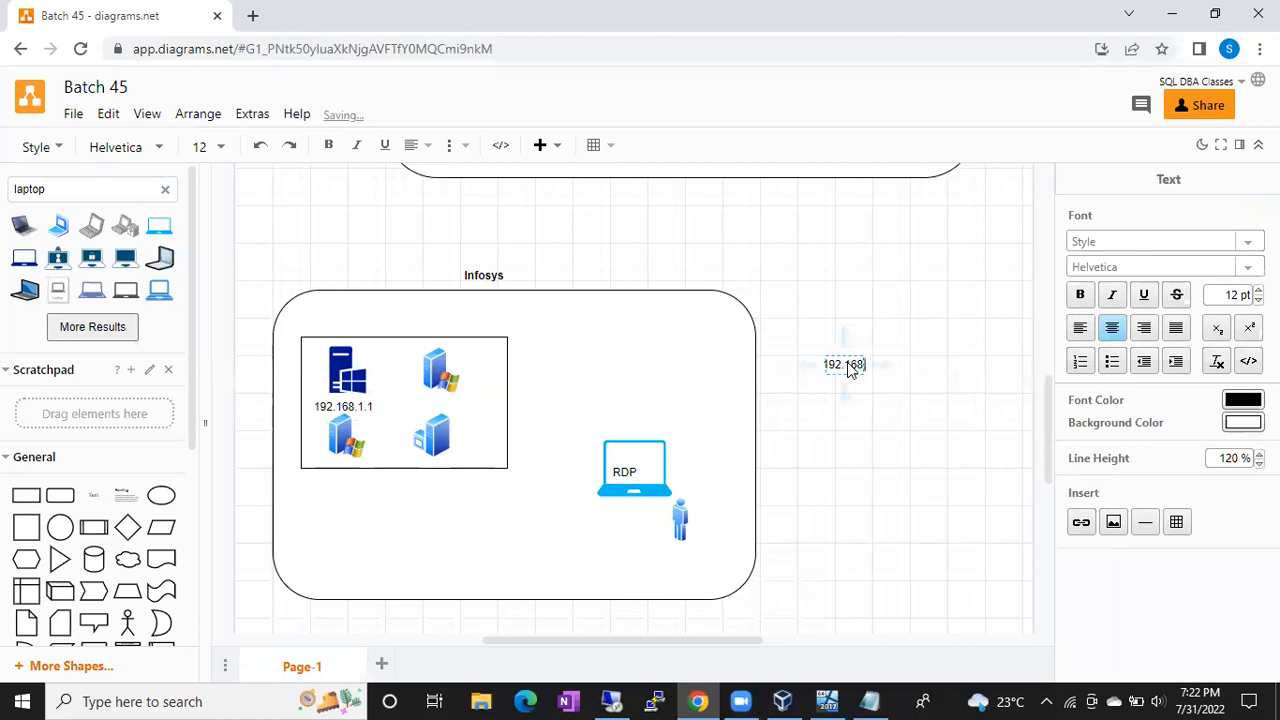
pyautogui.click(945, 299)
pyautogui.click(945, 299)
pyautogui.click(831, 366)
pyautogui.moveTo(709, 381); pyautogui.dragTo(432, 409)
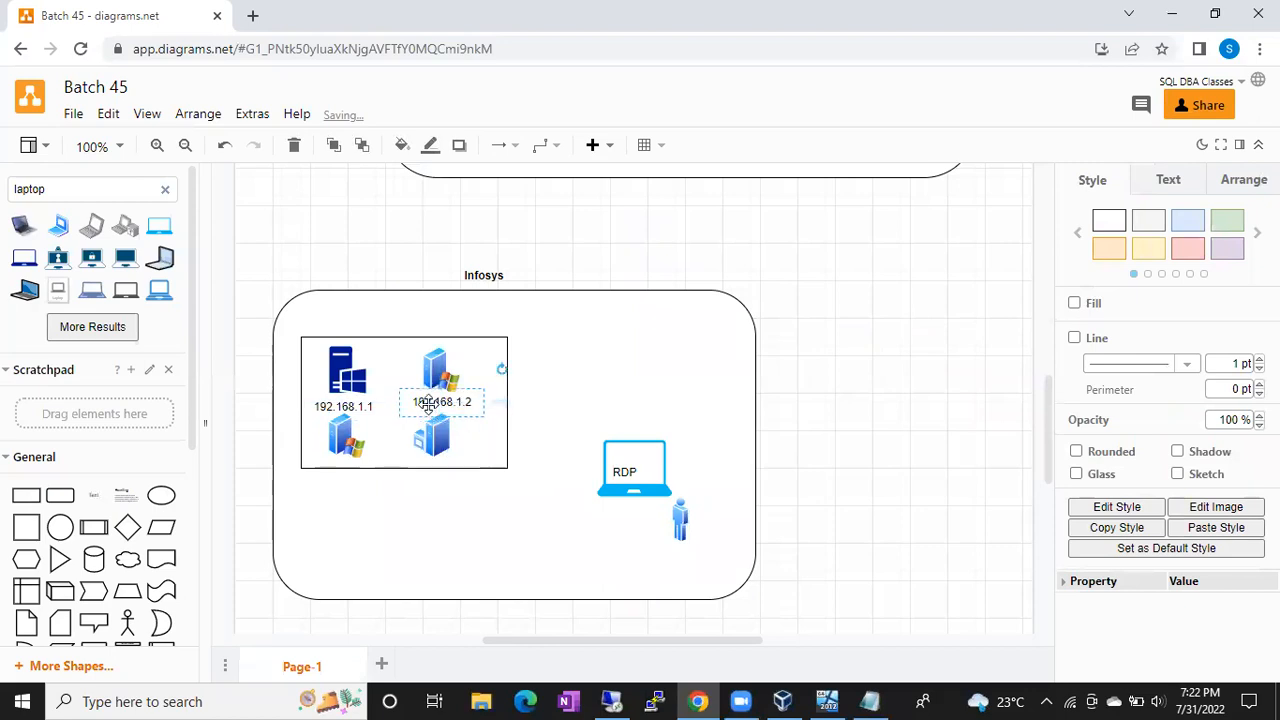
pyautogui.click(865, 363)
# Step: Add labels 10.10.10.23 and 10.10.10.24 under the two lower server icons
pyautogui.doubleClick(866, 368)
pyautogui.click(866, 368)
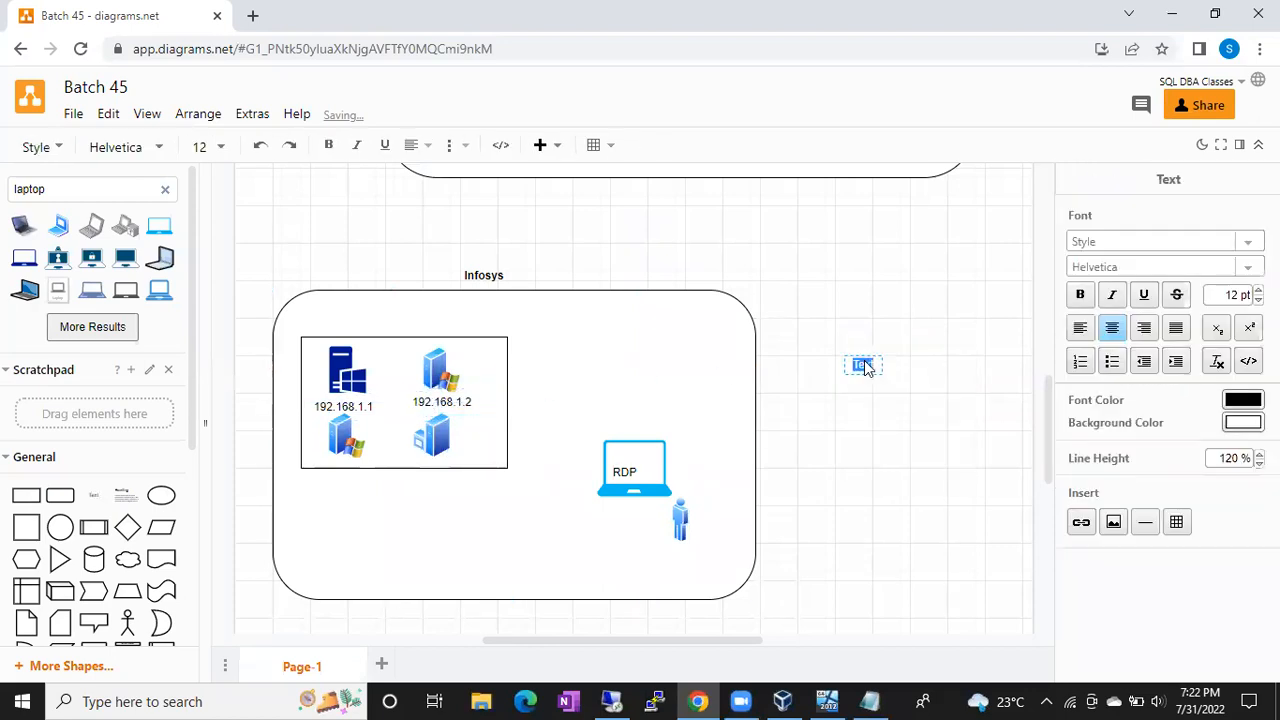
pyautogui.write('192.168')
pyautogui.write('.1')
pyautogui.write('.')
pyautogui.press('BackSpace')
pyautogui.press('BackSpace')
pyautogui.press('BackSpace')
pyautogui.press('BackSpace')
pyautogui.press('BackSpace')
pyautogui.press('BackSpace')
pyautogui.press('BackSpace')
pyautogui.press('BackSpace')
pyautogui.press('BackSpace')
pyautogui.press('BackSpace')
pyautogui.write('10.10.10')
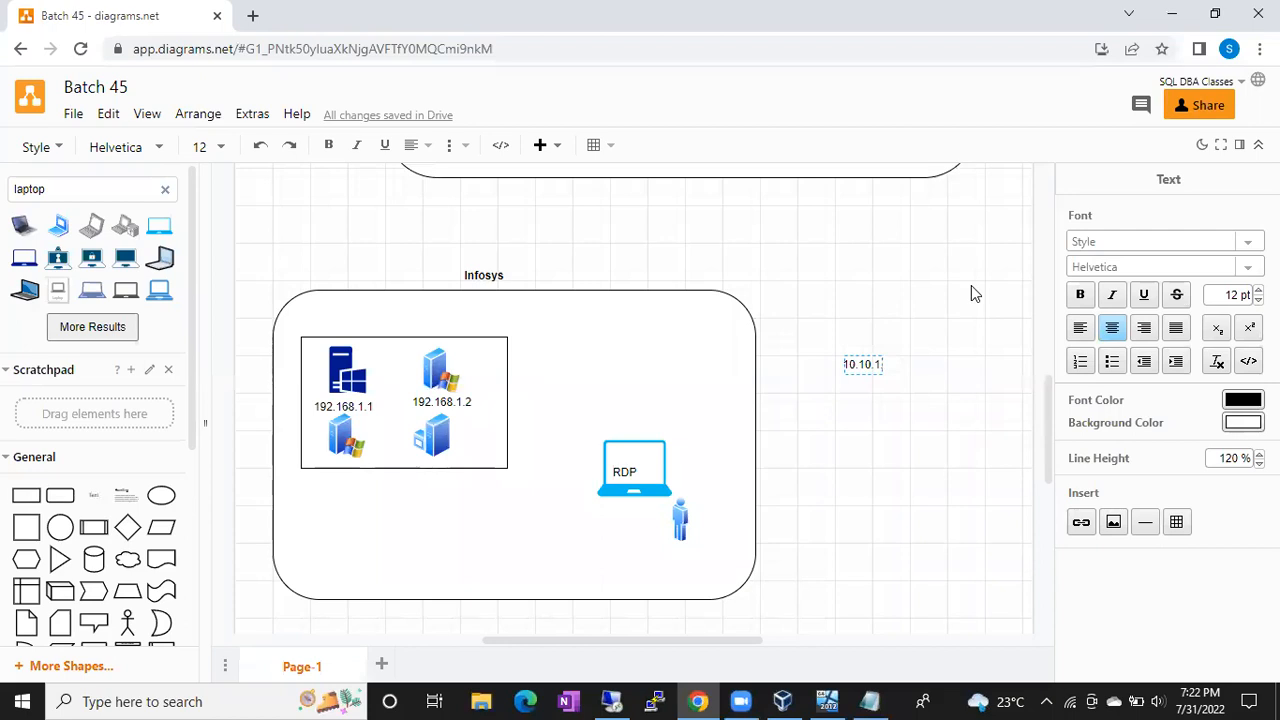
pyautogui.write('.23')
pyautogui.click(905, 306)
pyautogui.moveTo(862, 364); pyautogui.dragTo(343, 455)
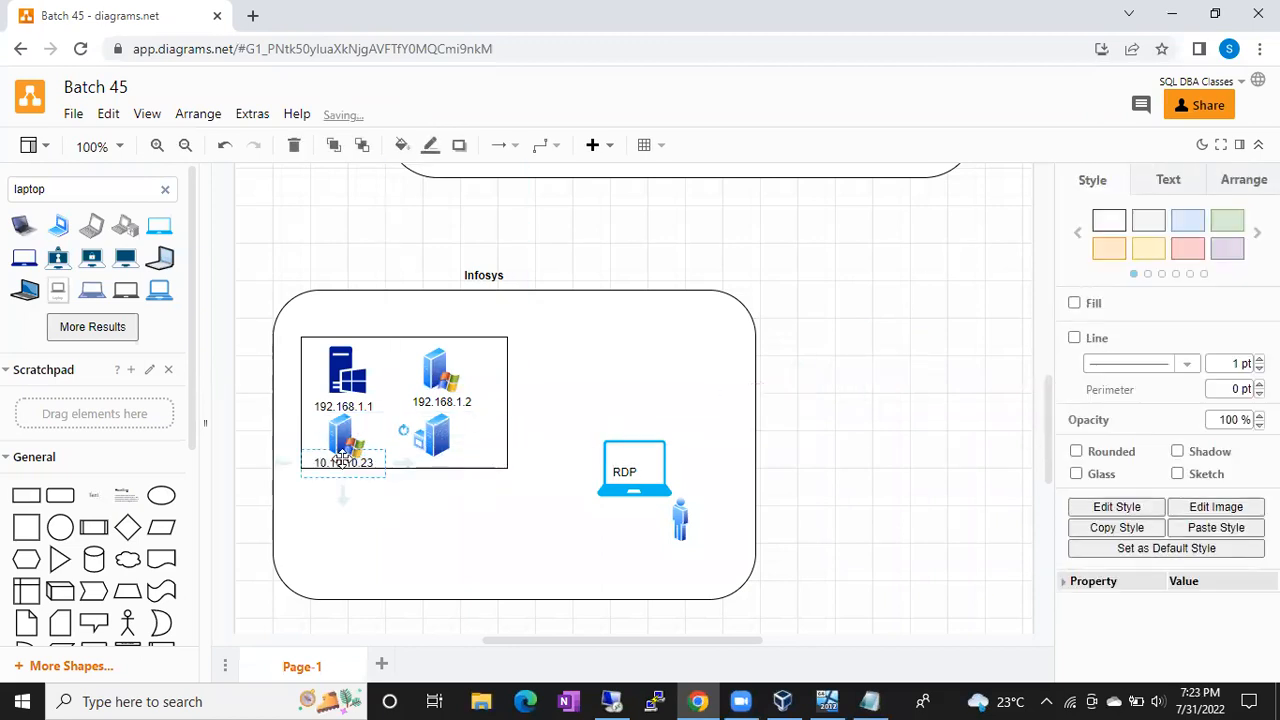
pyautogui.doubleClick(829, 457)
pyautogui.click(826, 451)
pyautogui.write('10.10.1')
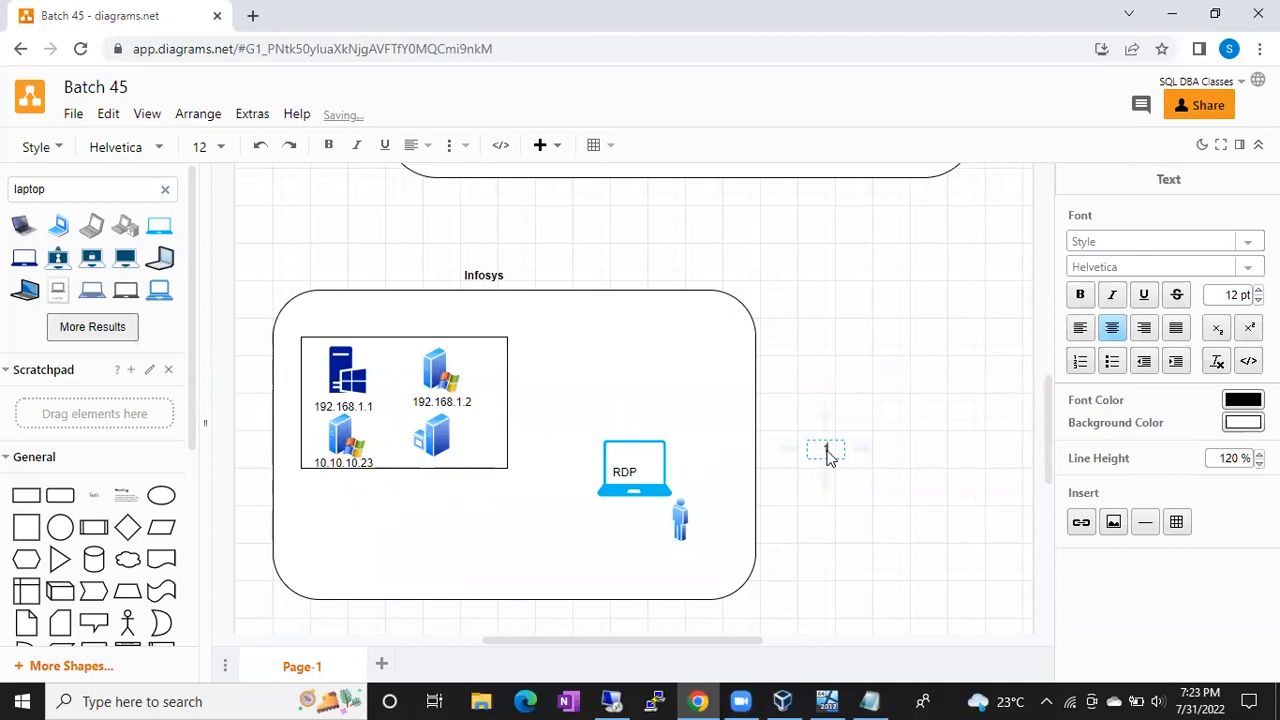
pyautogui.write('0.24')
pyautogui.click(924, 400)
pyautogui.moveTo(826, 455); pyautogui.dragTo(437, 472)
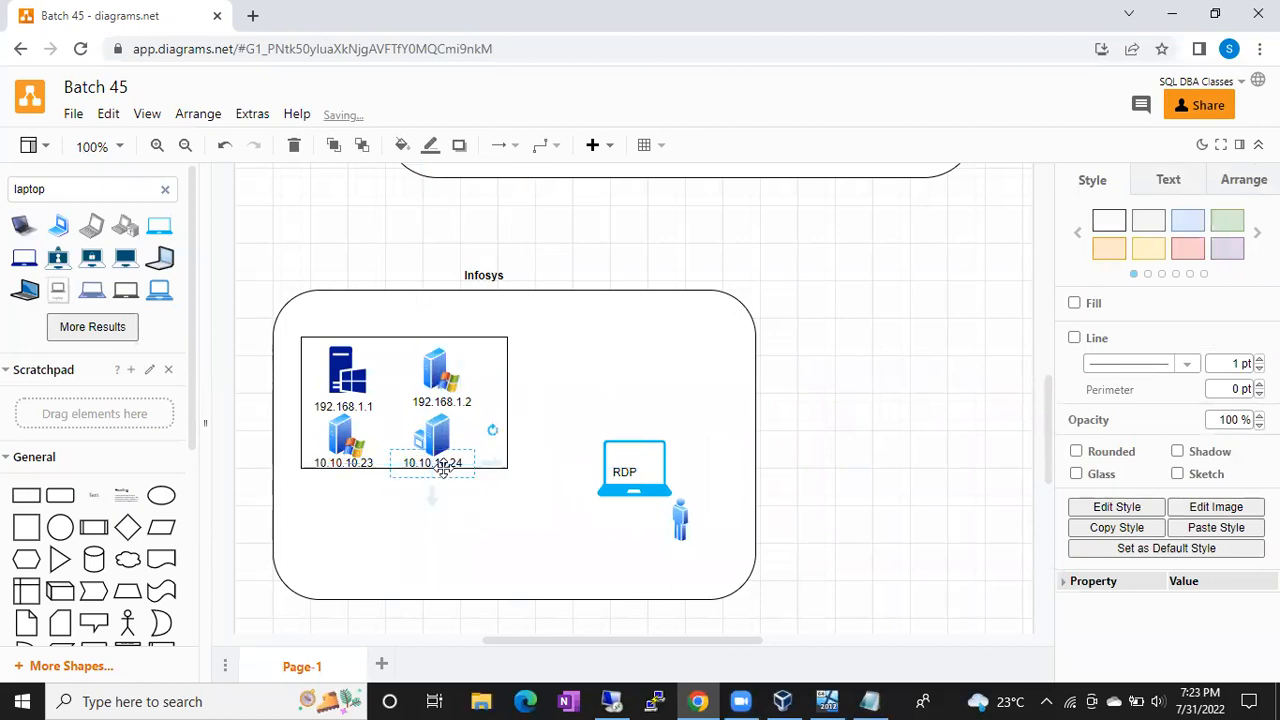
pyautogui.click(488, 533)
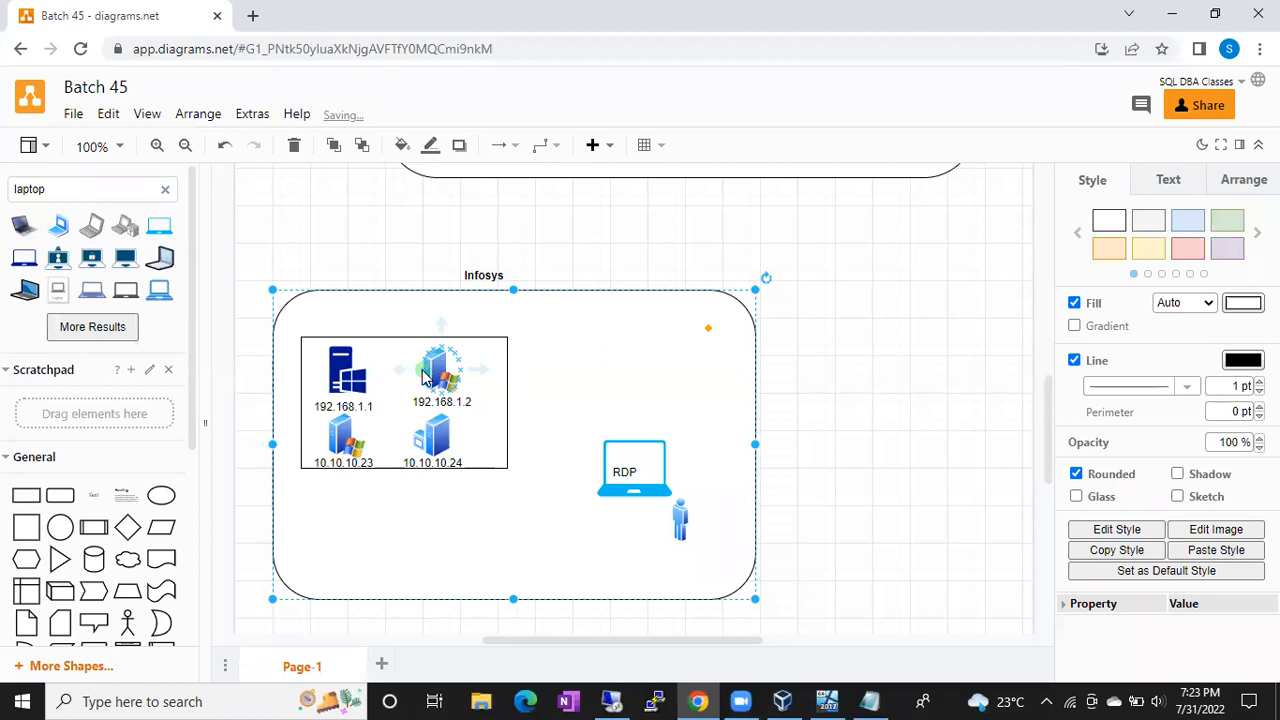
pyautogui.click(345, 368)
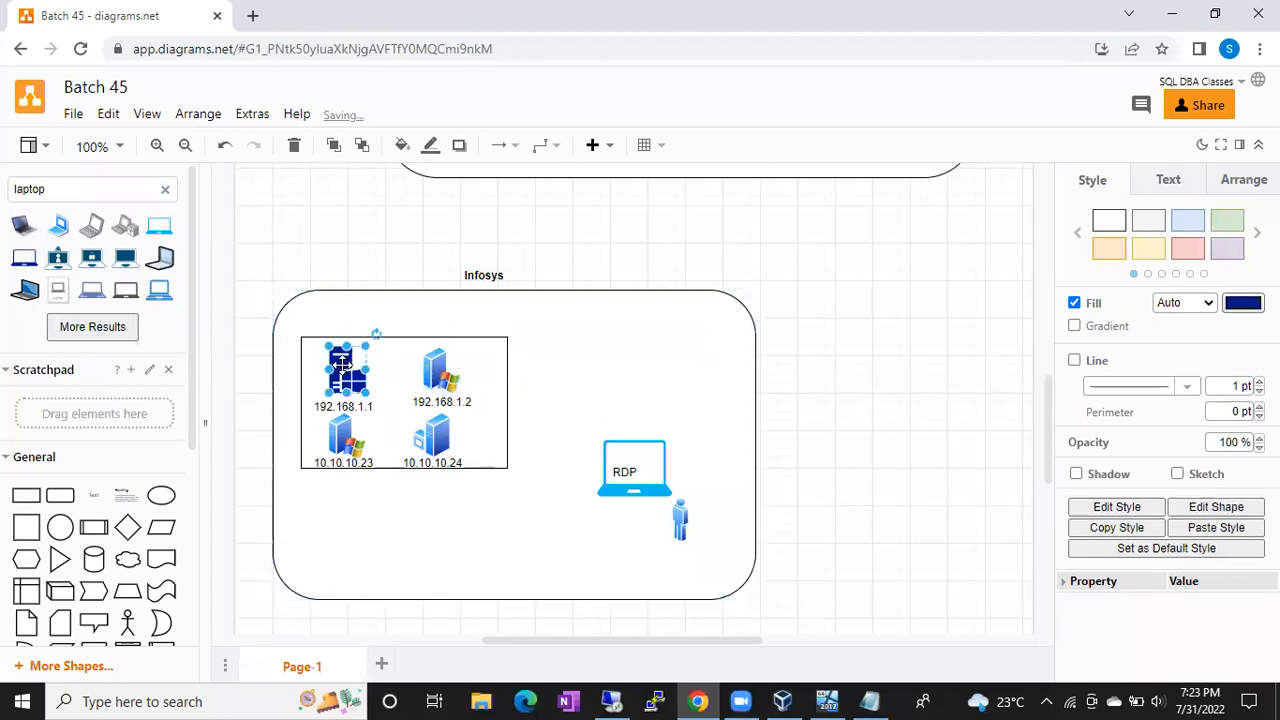
pyautogui.click(622, 463)
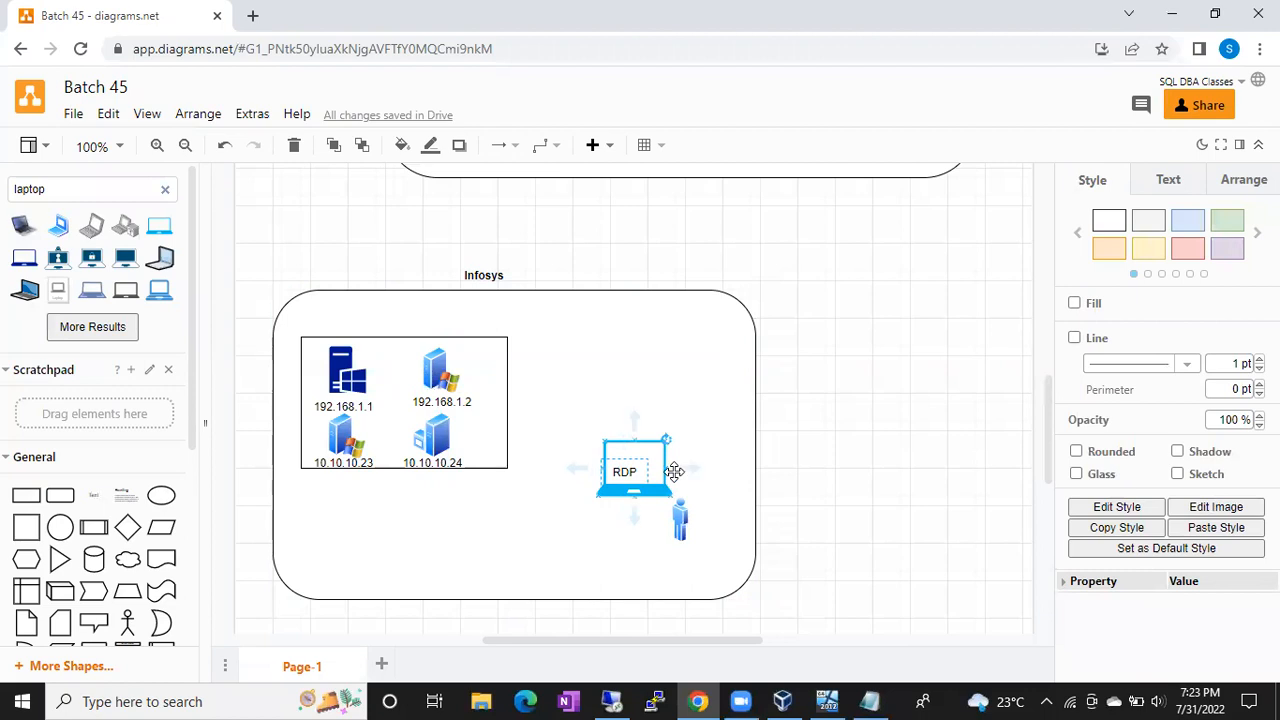
# Step: Enter 192.168.1.5 as the computer in Remote Desktop Connection and start connecting
pyautogui.click(611, 701)
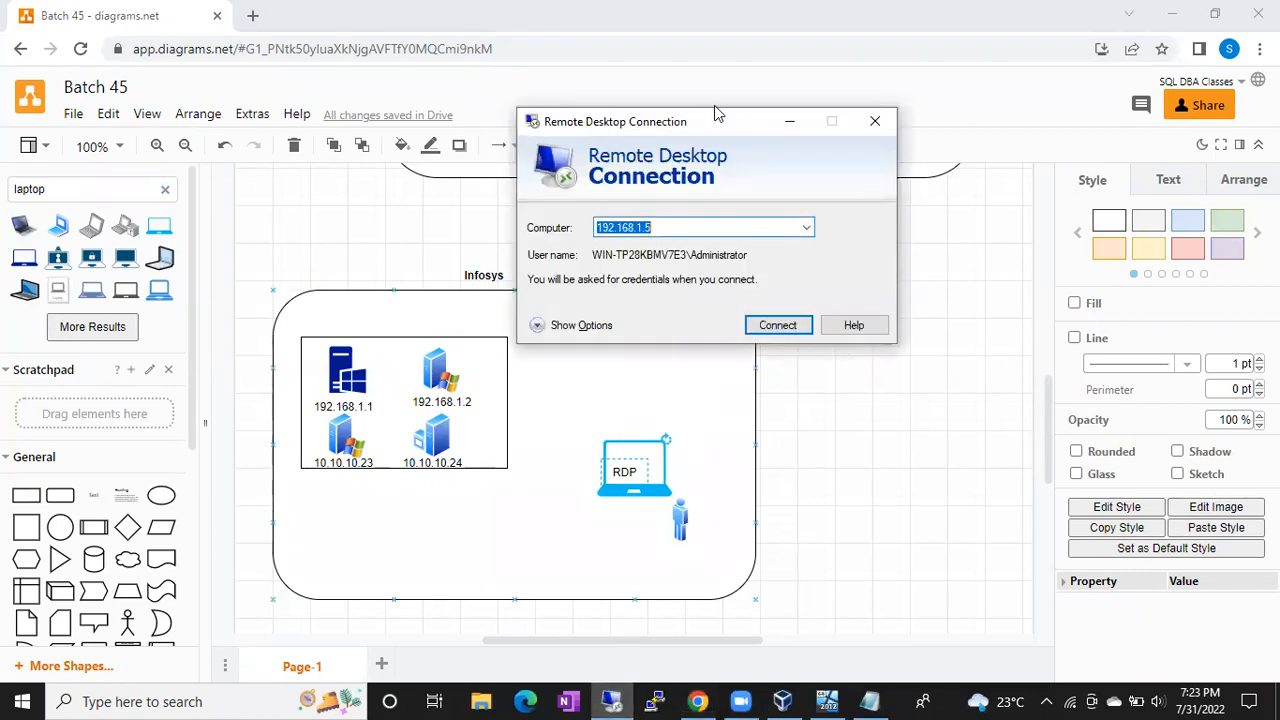
pyautogui.moveTo(705, 121); pyautogui.dragTo(900, 120)
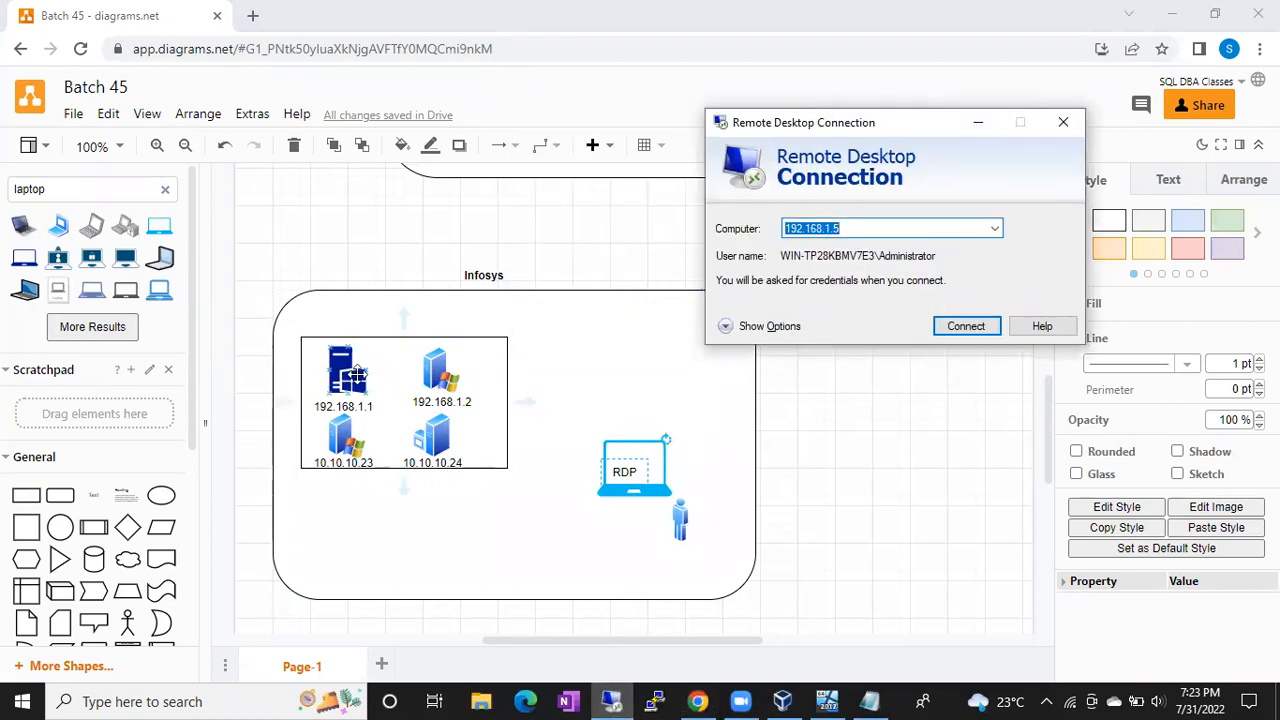
pyautogui.click(357, 376)
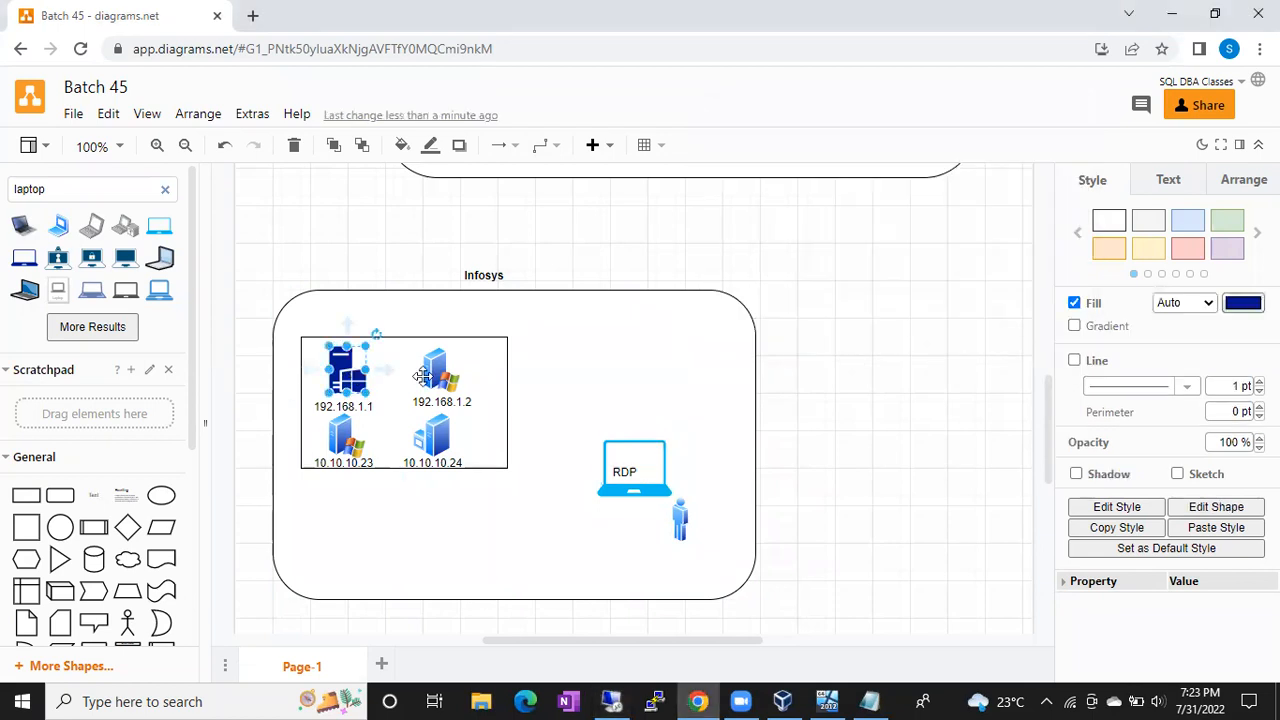
pyautogui.hotkey('alt', 'Tab')
pyautogui.write('1')
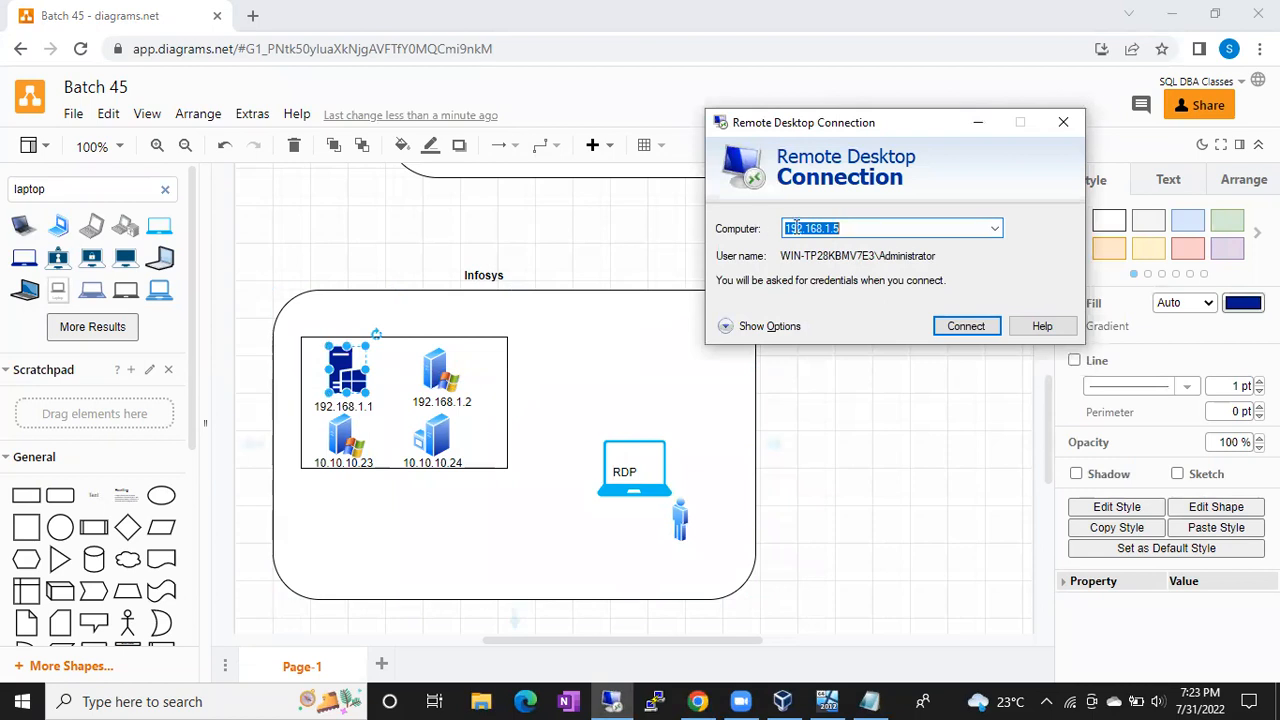
pyautogui.write('92.168.1.')
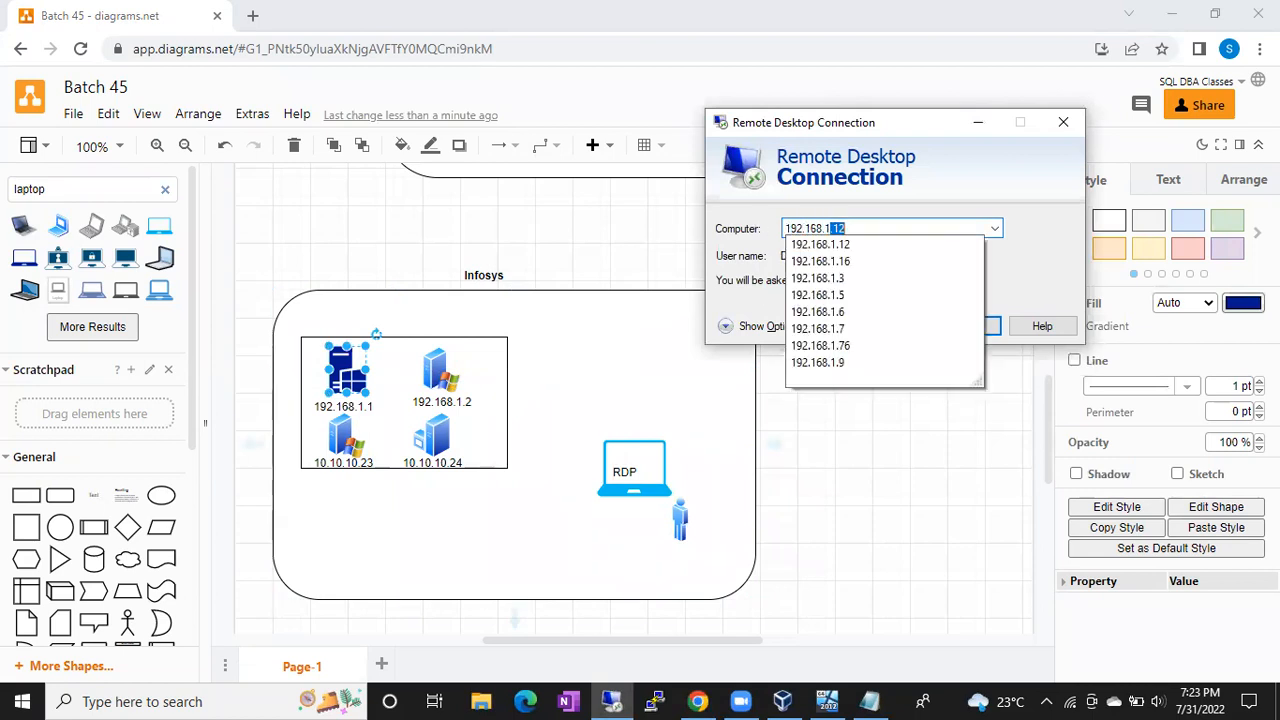
pyautogui.write('1')
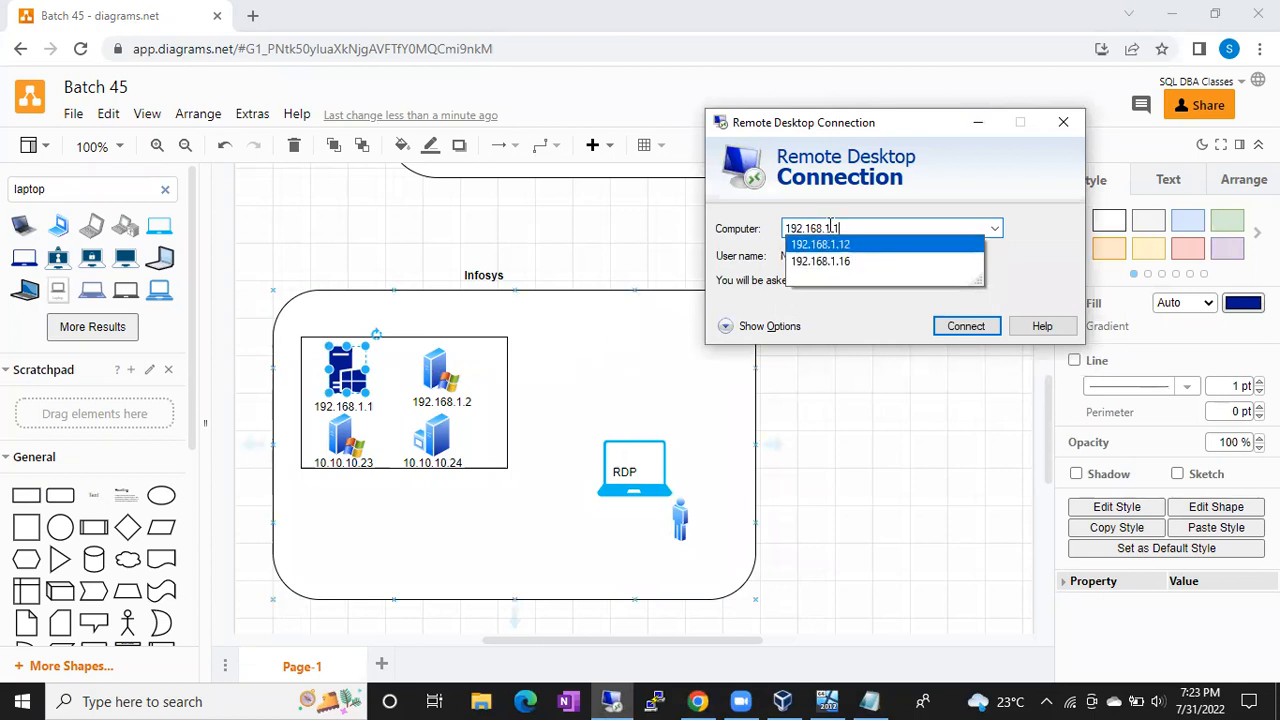
pyautogui.press('BackSpace')
pyautogui.write('5')
pyautogui.press('Return')
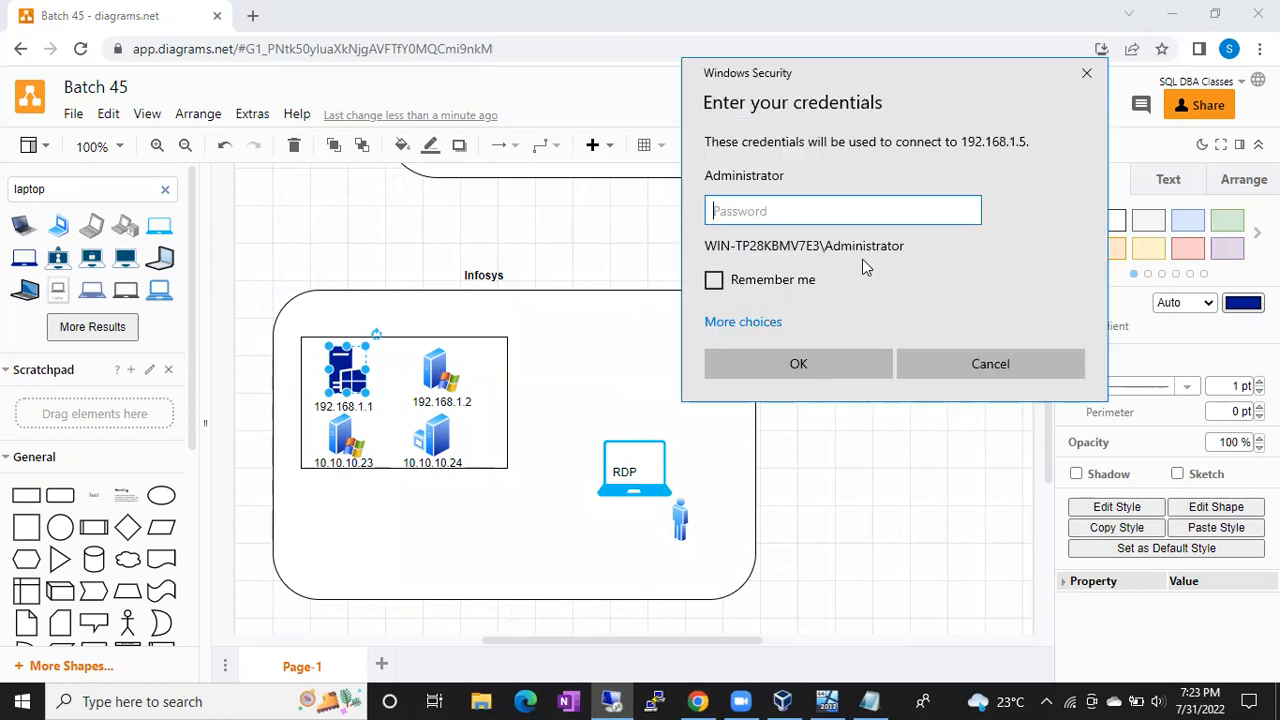
# Step: Change the first server's label from 192.168.1.1 to 192.168.1.5
pyautogui.doubleClick(383, 408)
pyautogui.click(377, 408)
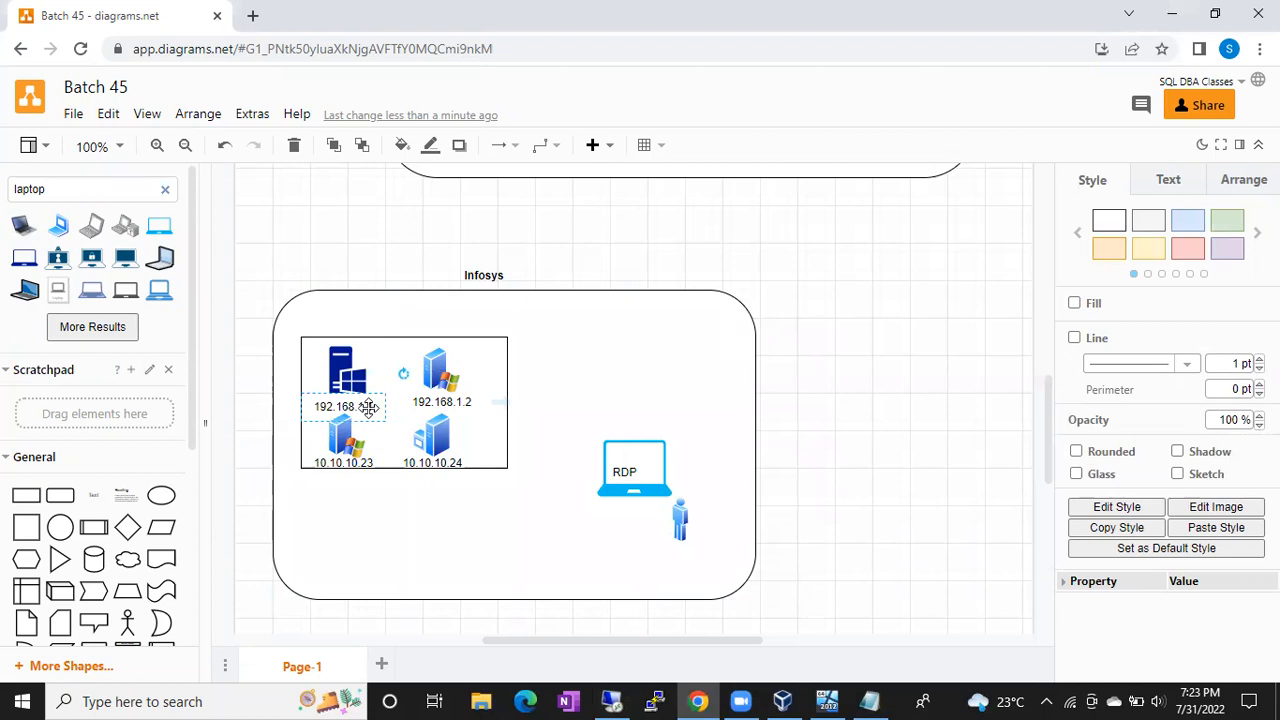
pyautogui.doubleClick(370, 410)
pyautogui.click(375, 415)
pyautogui.press('BackSpace')
pyautogui.write('5')
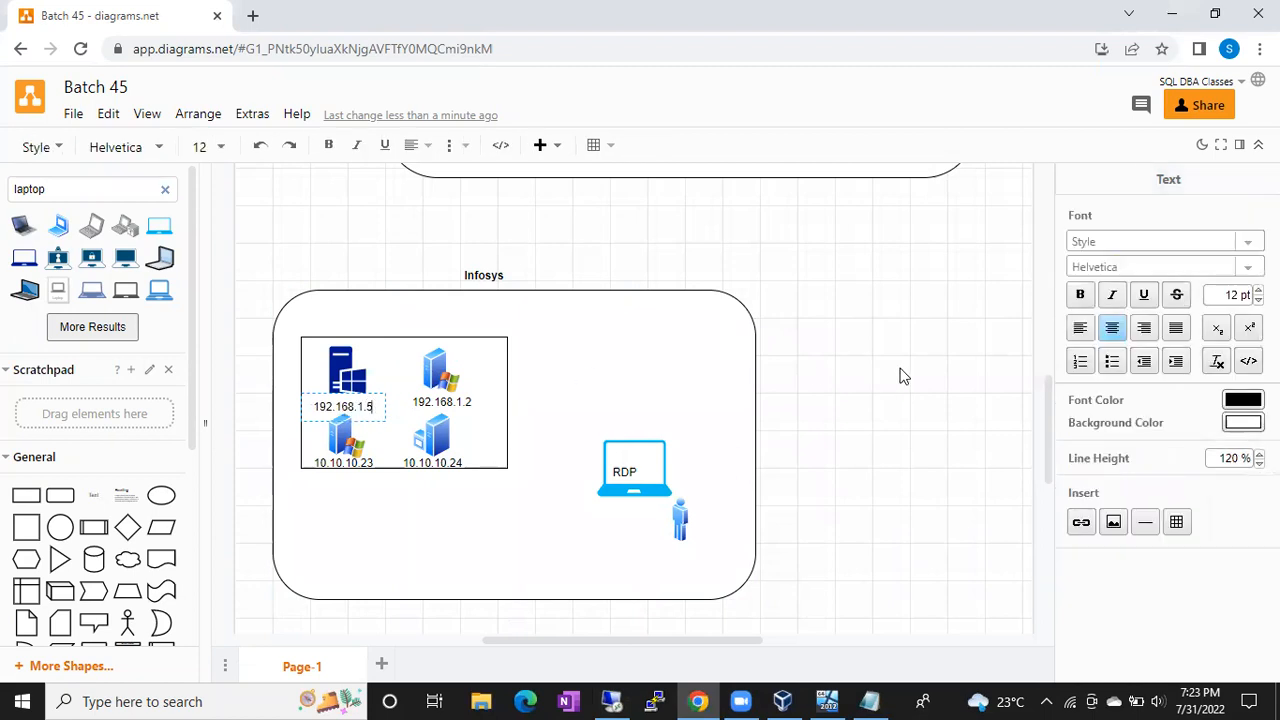
pyautogui.click(900, 375)
# Step: Enter the account password and accept the certificate warning to connect
pyautogui.moveTo(915, 321); pyautogui.dragTo(900, 155)
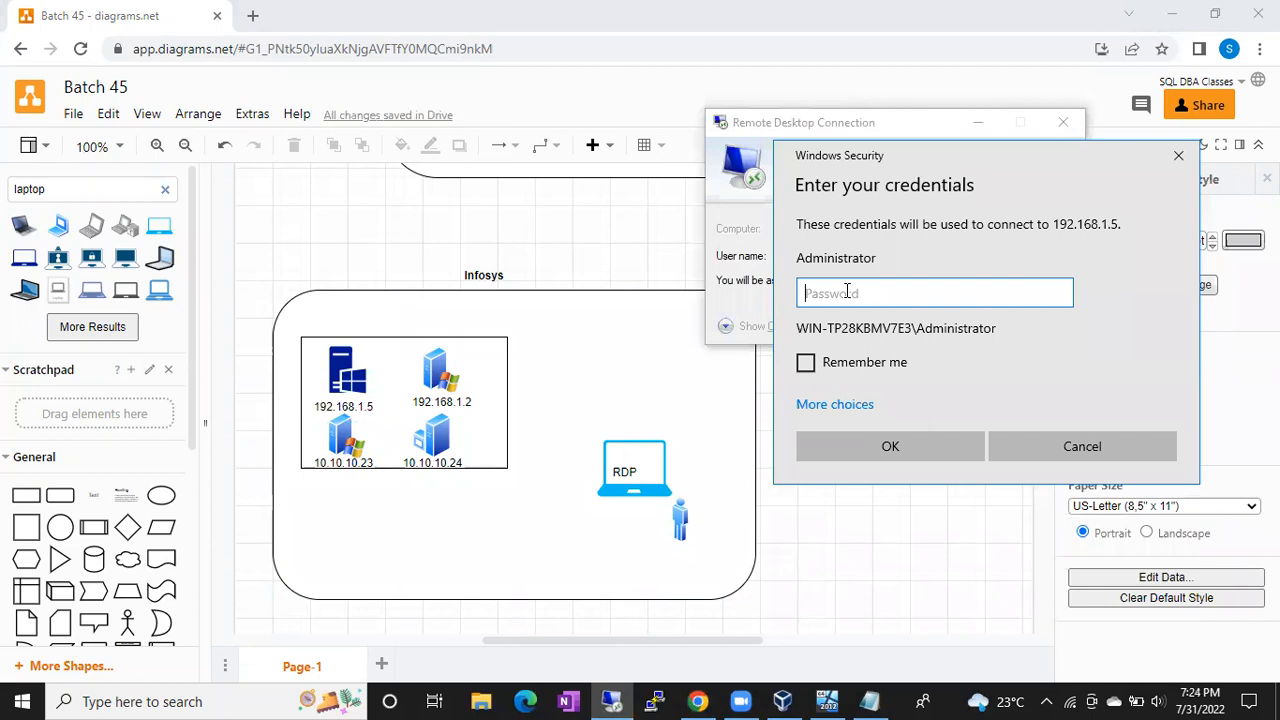
pyautogui.write('•••••••••••')
pyautogui.press('Return')
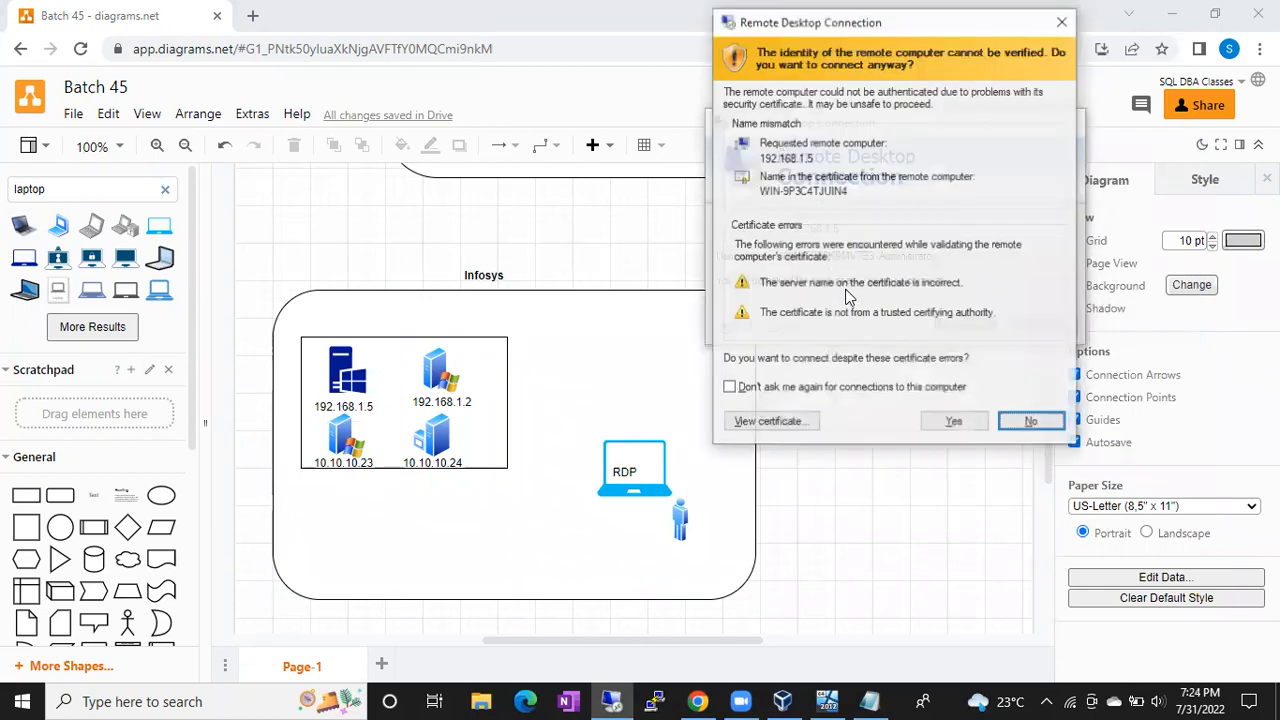
pyautogui.click(954, 421)
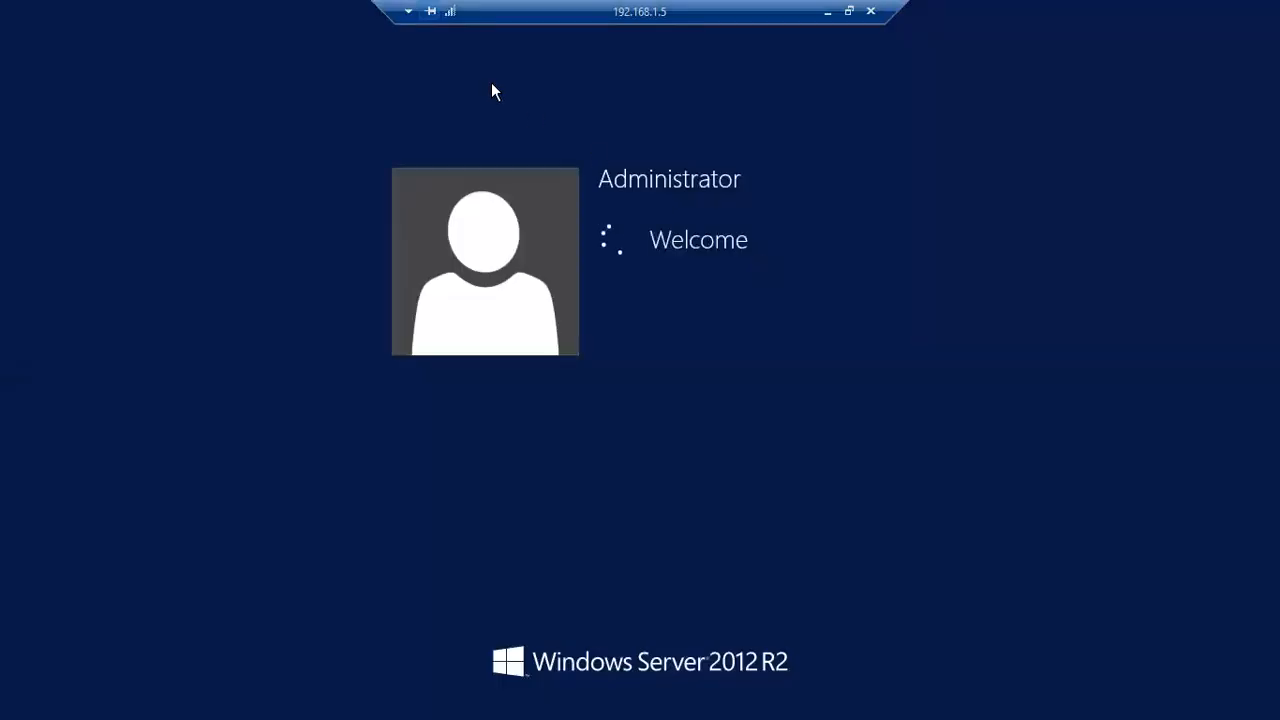
# Step: Move the remote session's connection bar to the top-left and minimise the session
pyautogui.moveTo(386, 6); pyautogui.dragTo(600, 5)
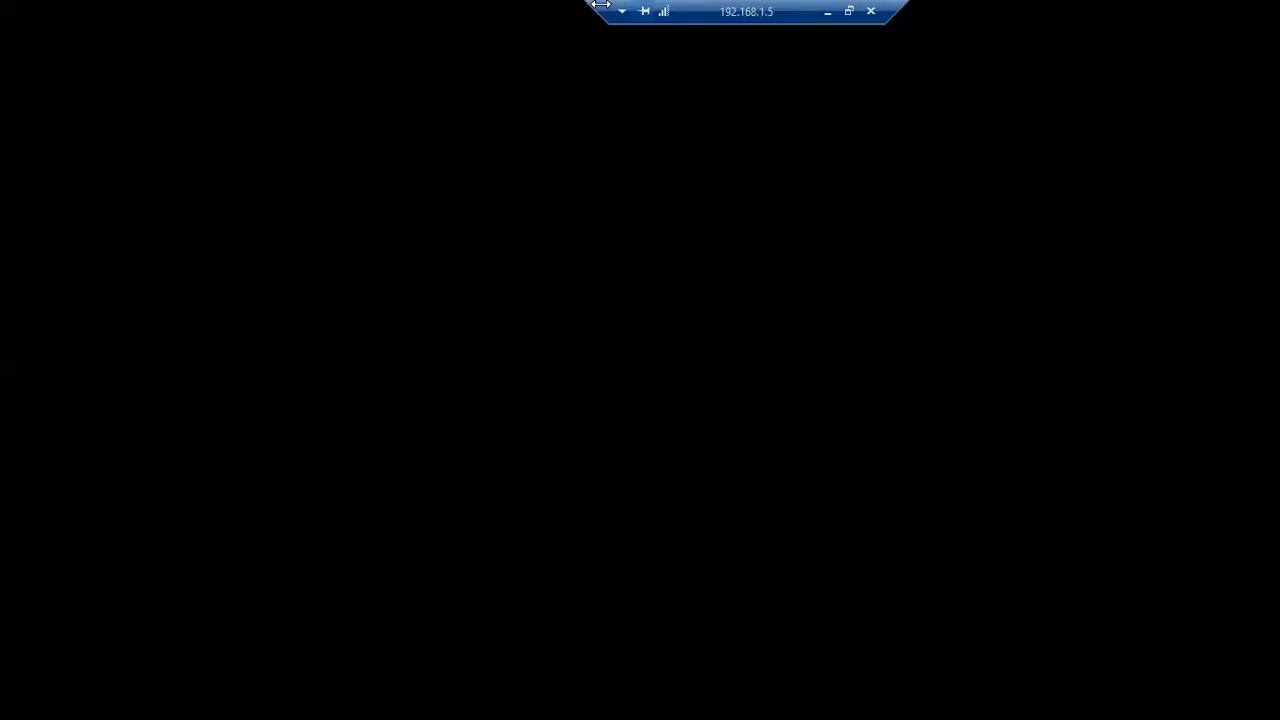
pyautogui.moveTo(729, 9); pyautogui.dragTo(163, 10)
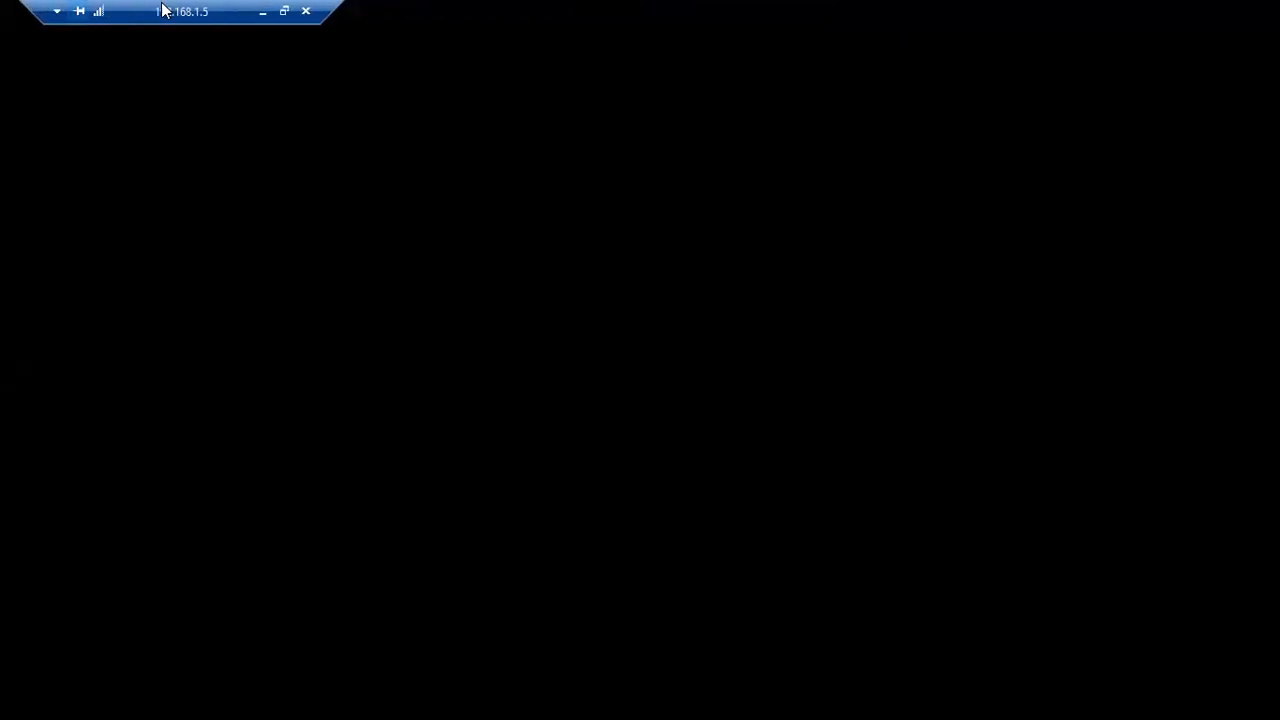
pyautogui.click(262, 12)
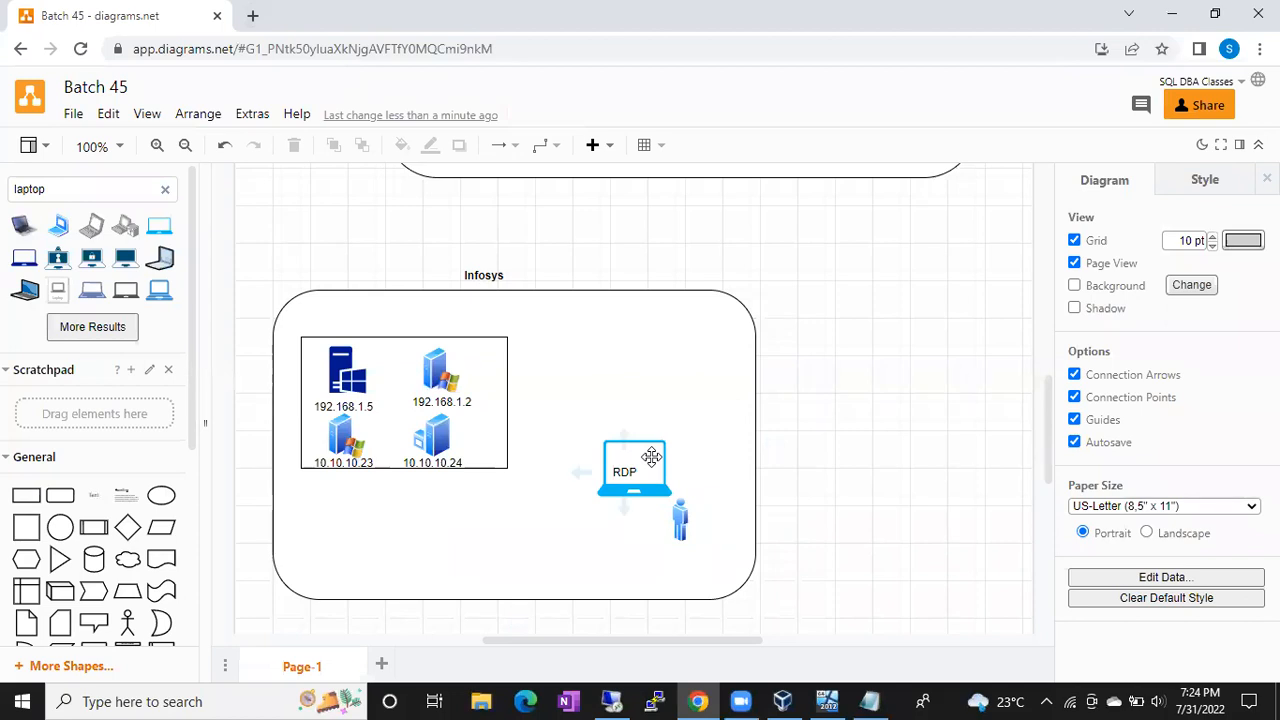
pyautogui.click(620, 459)
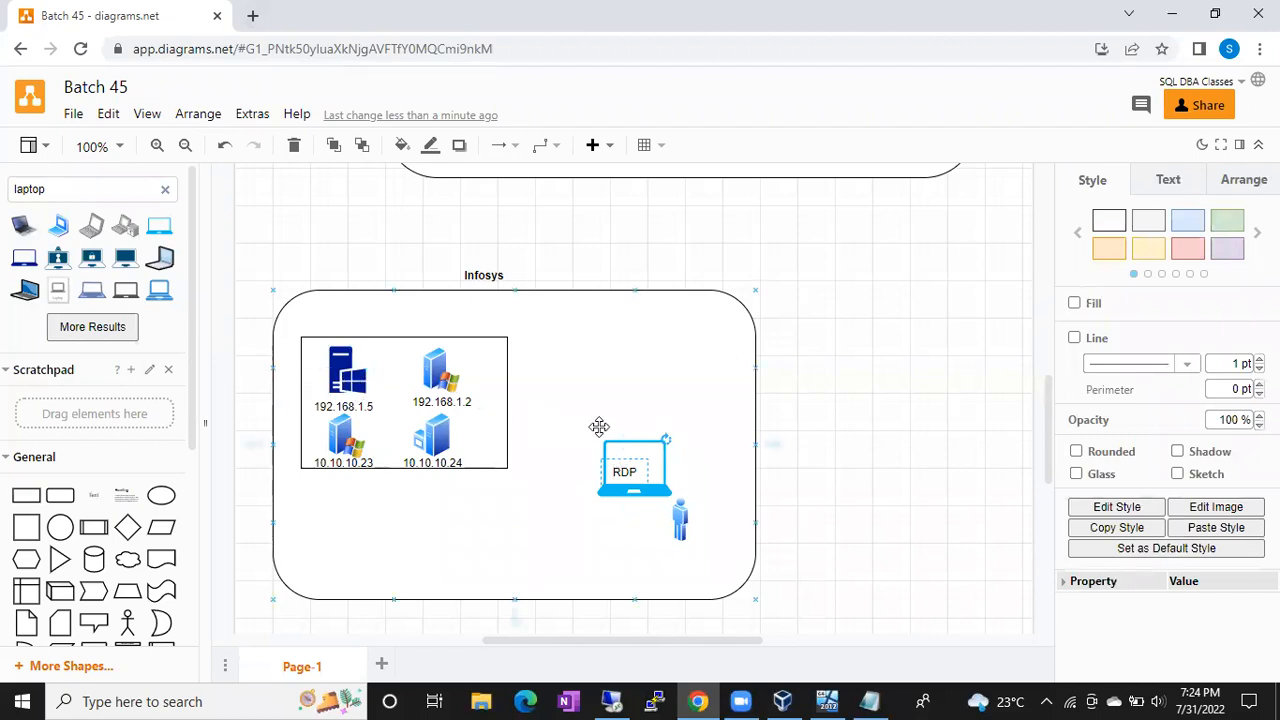
# Step: Restore the Remote Desktop session to 192.168.1.5 from the taskbar
pyautogui.click(616, 704)
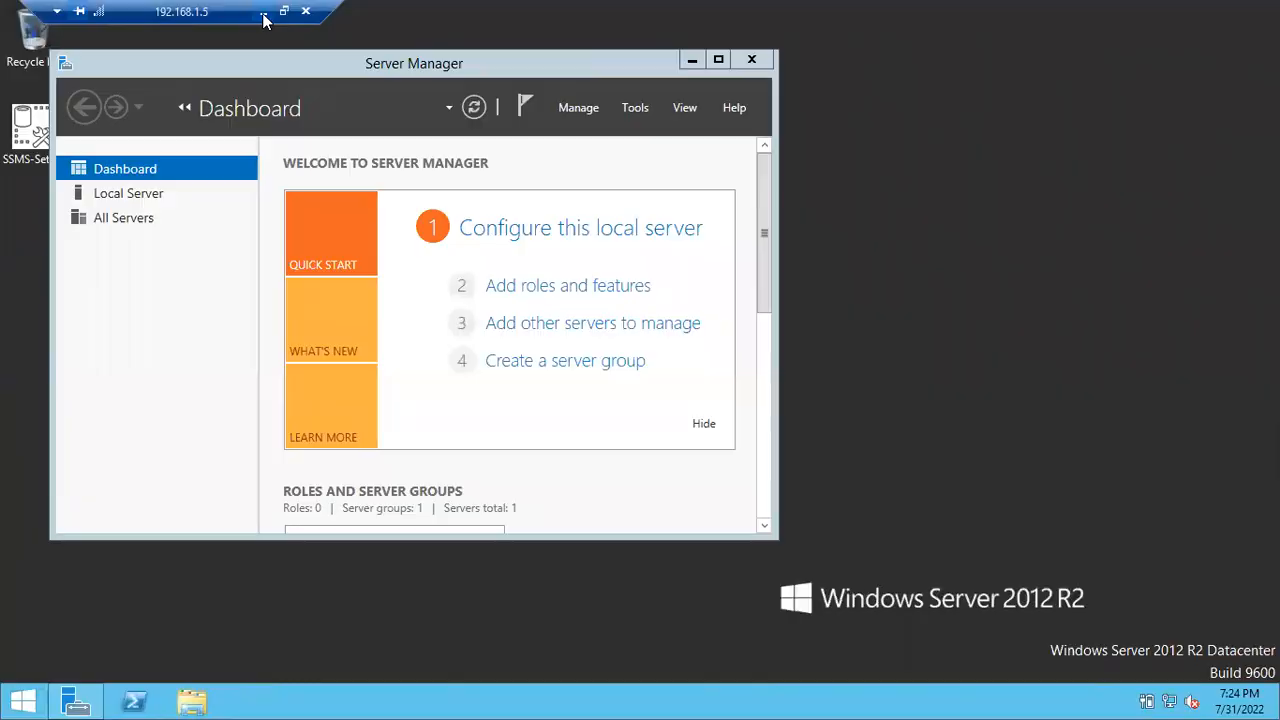
# Step: Search the server's Start screen for 'ssms' and launch SQL Server Management Studio 18
pyautogui.click(263, 13)
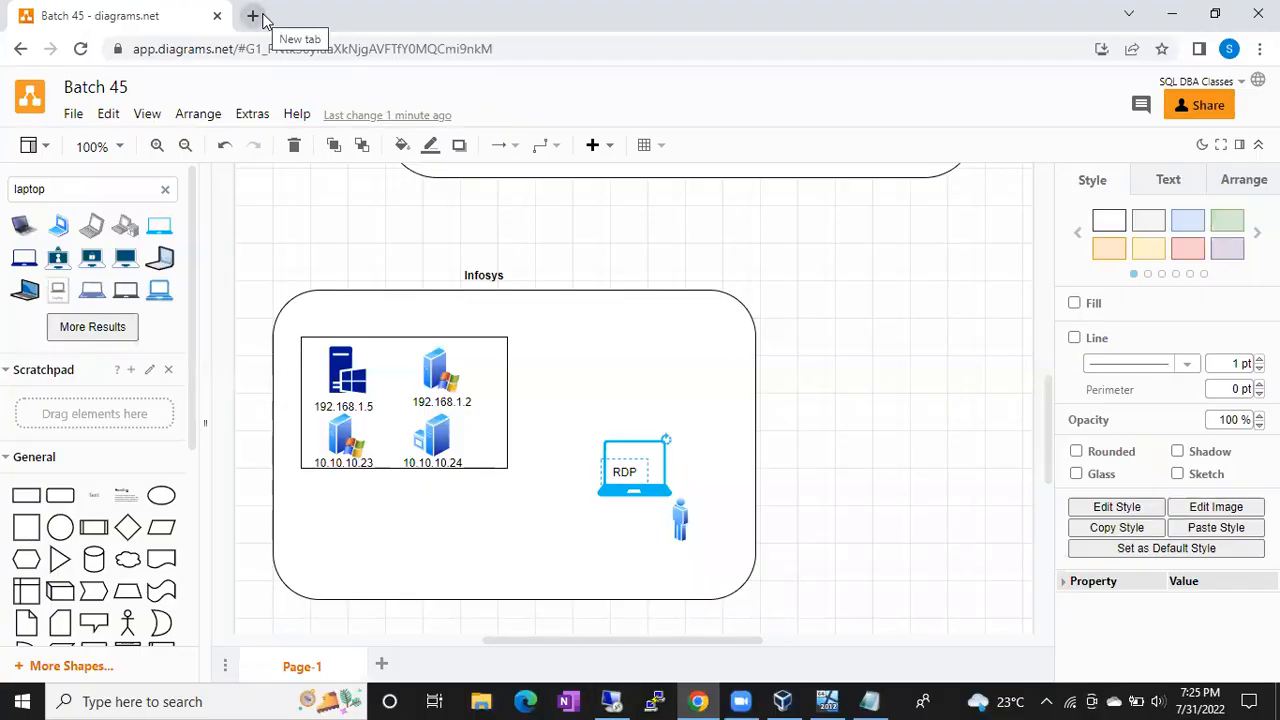
pyautogui.click(614, 703)
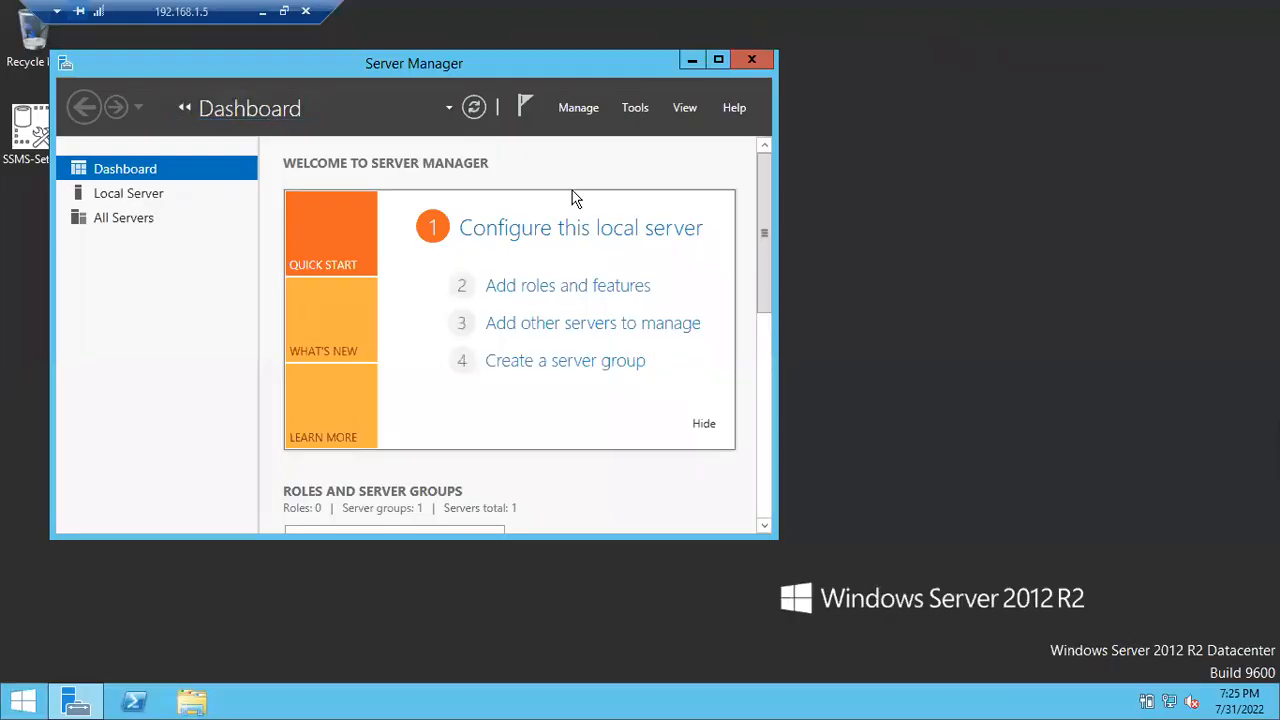
pyautogui.click(24, 703)
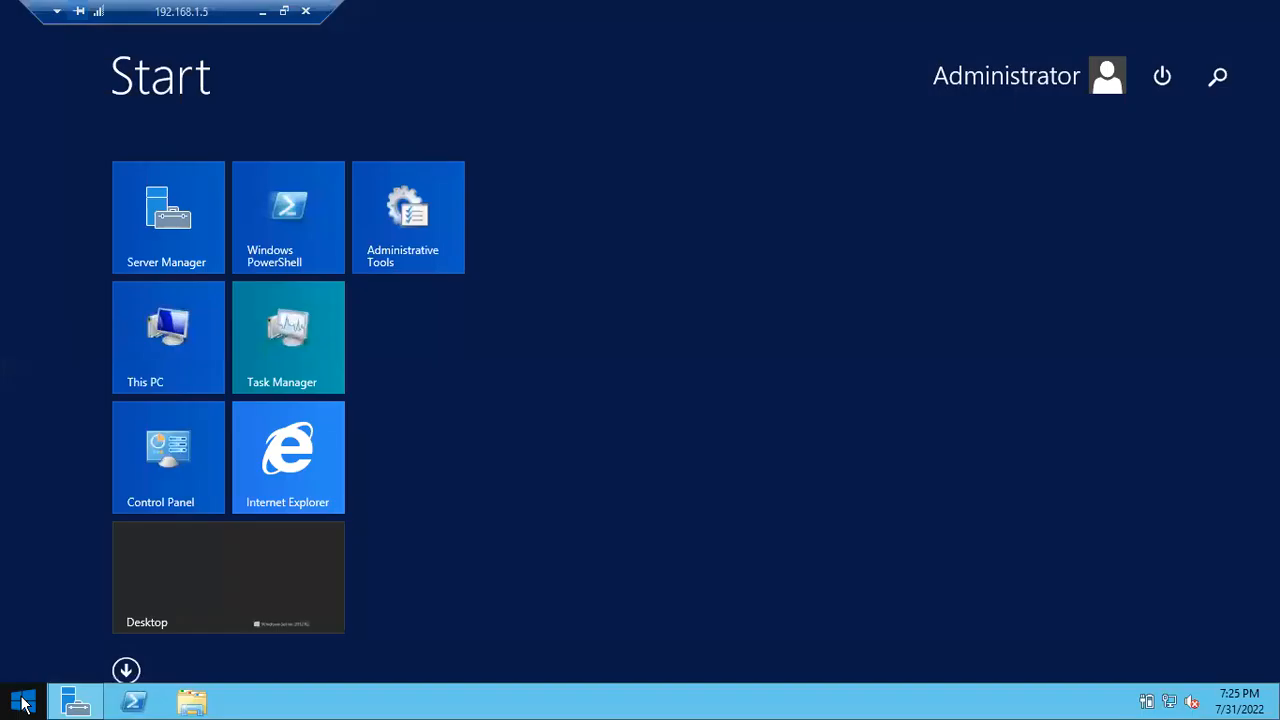
pyautogui.write('ssms')
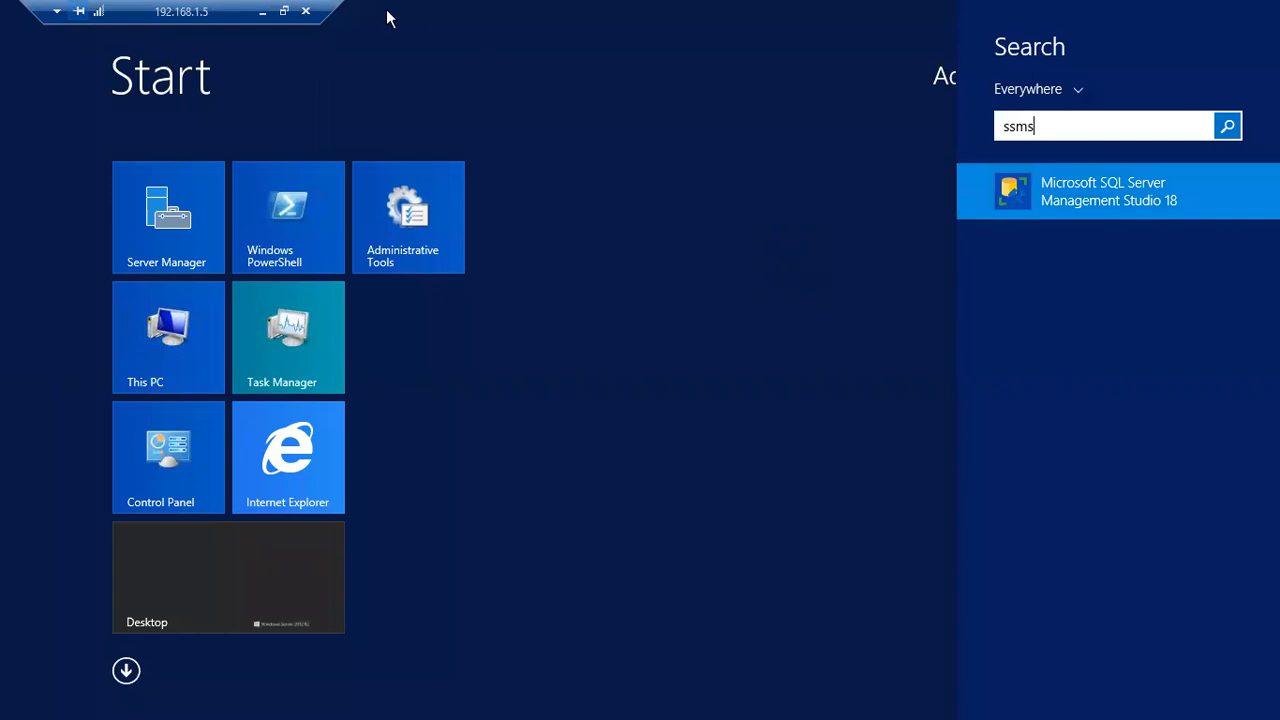
pyautogui.click(261, 12)
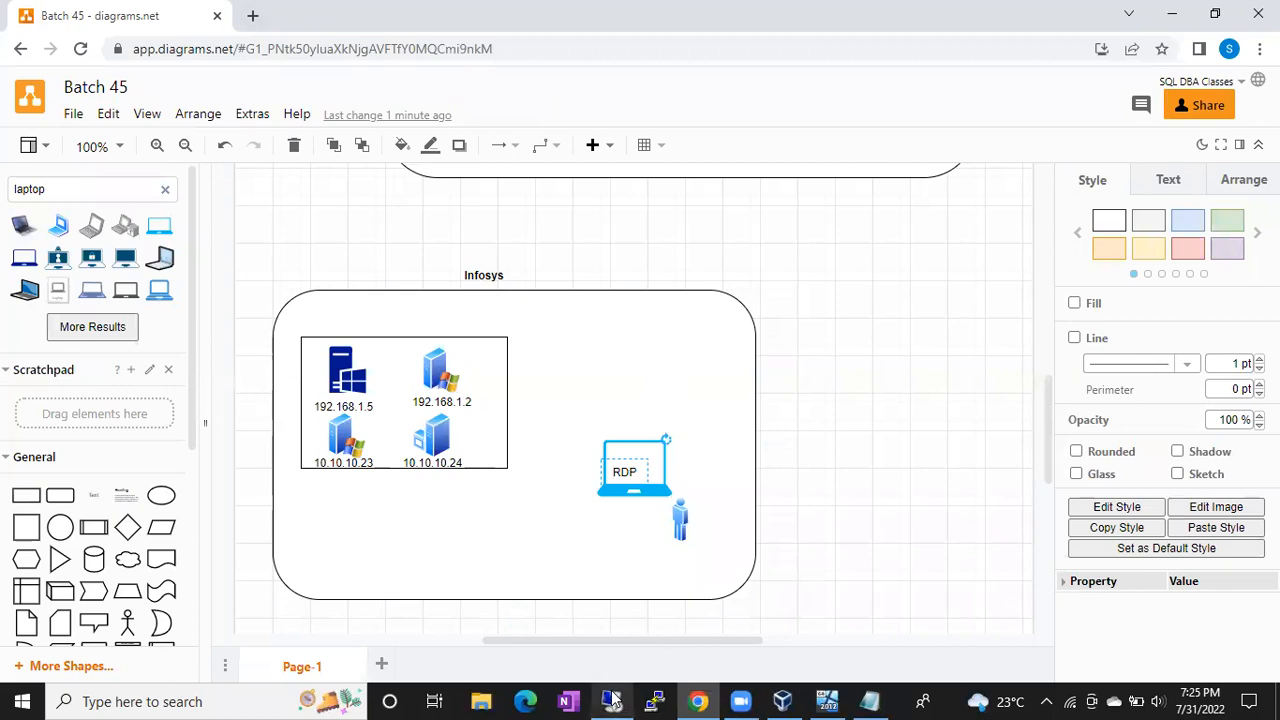
pyautogui.moveTo(612, 700)
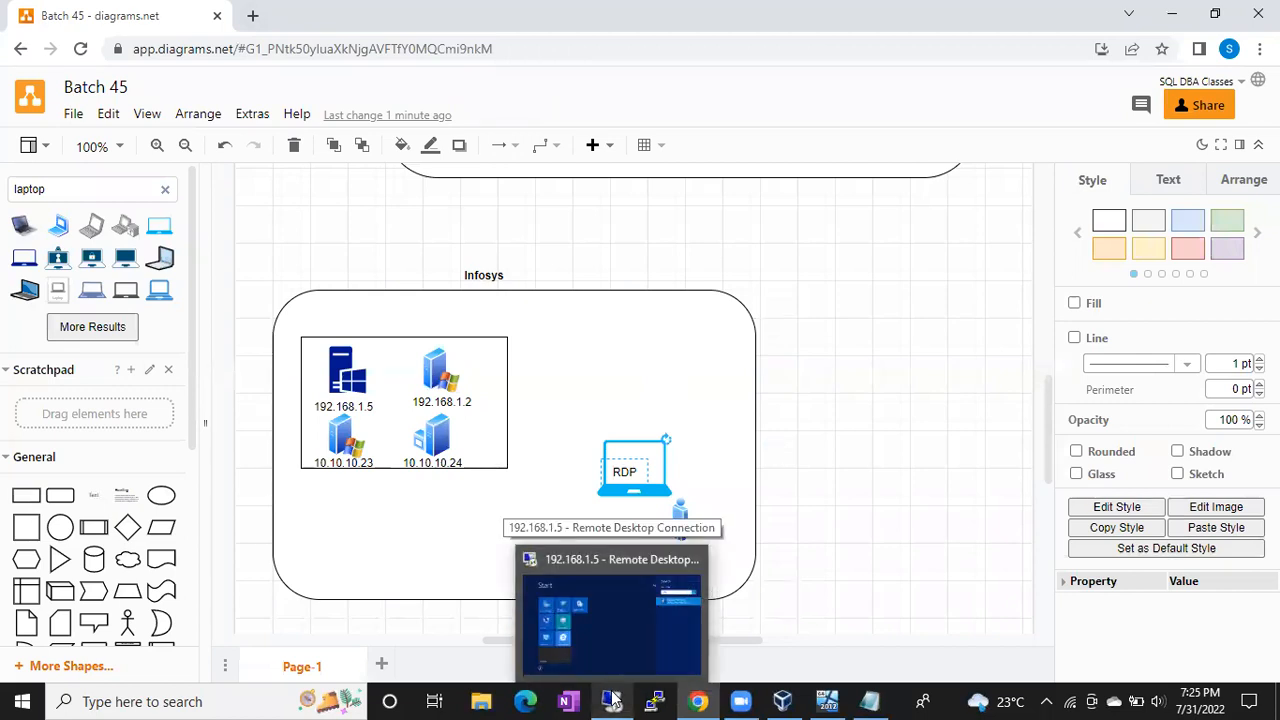
pyautogui.click(612, 700)
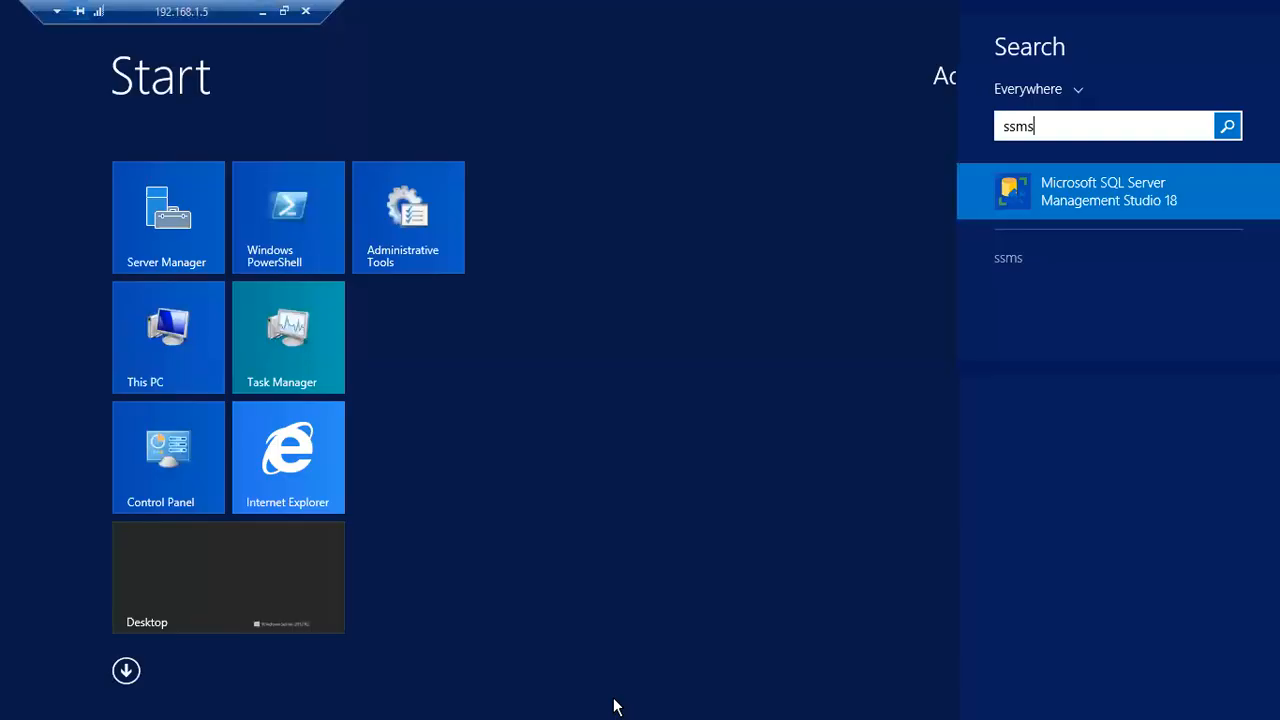
pyautogui.click(1068, 191)
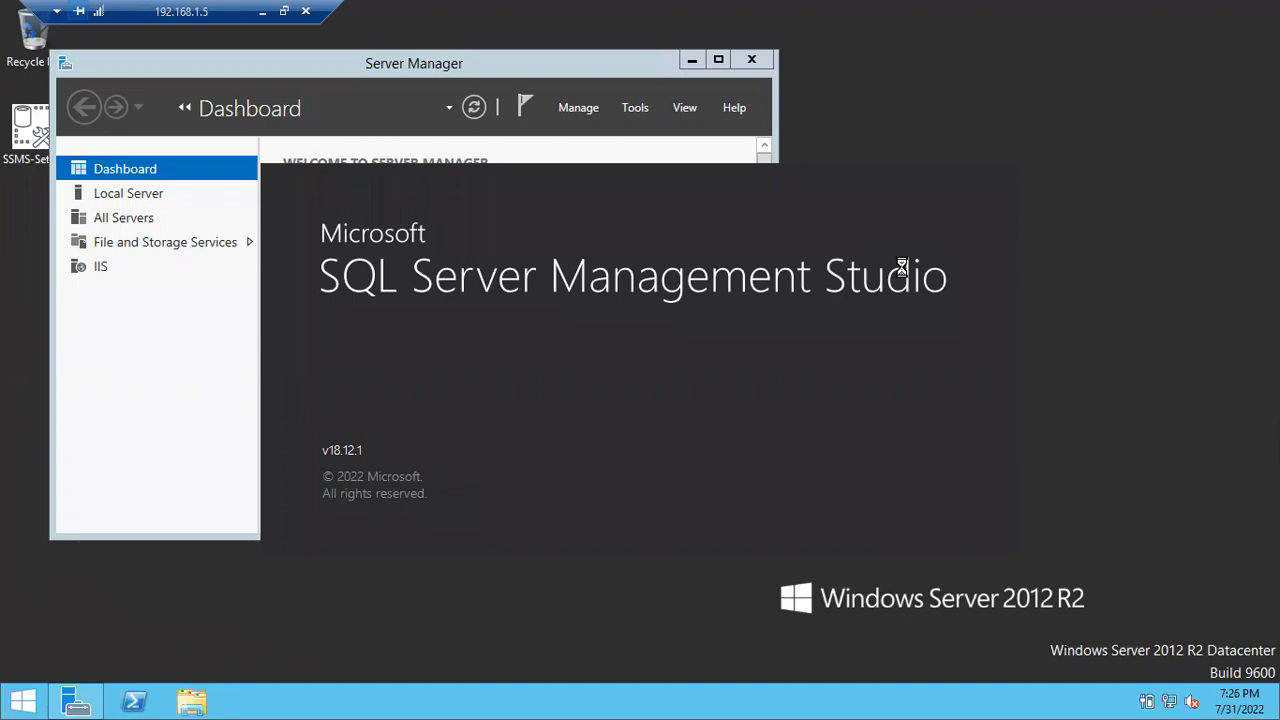
# Step: Open and close the server's Start screen, then minimise the remote session
pyautogui.press('super')
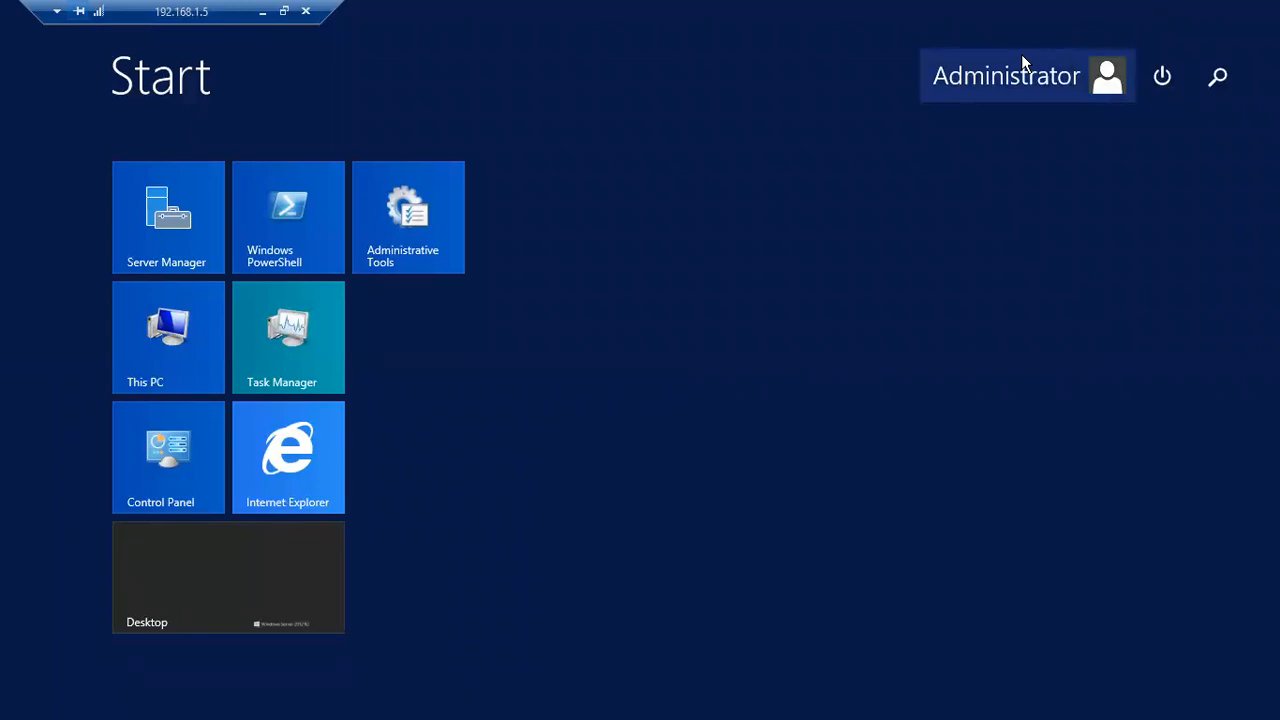
pyautogui.press('super')
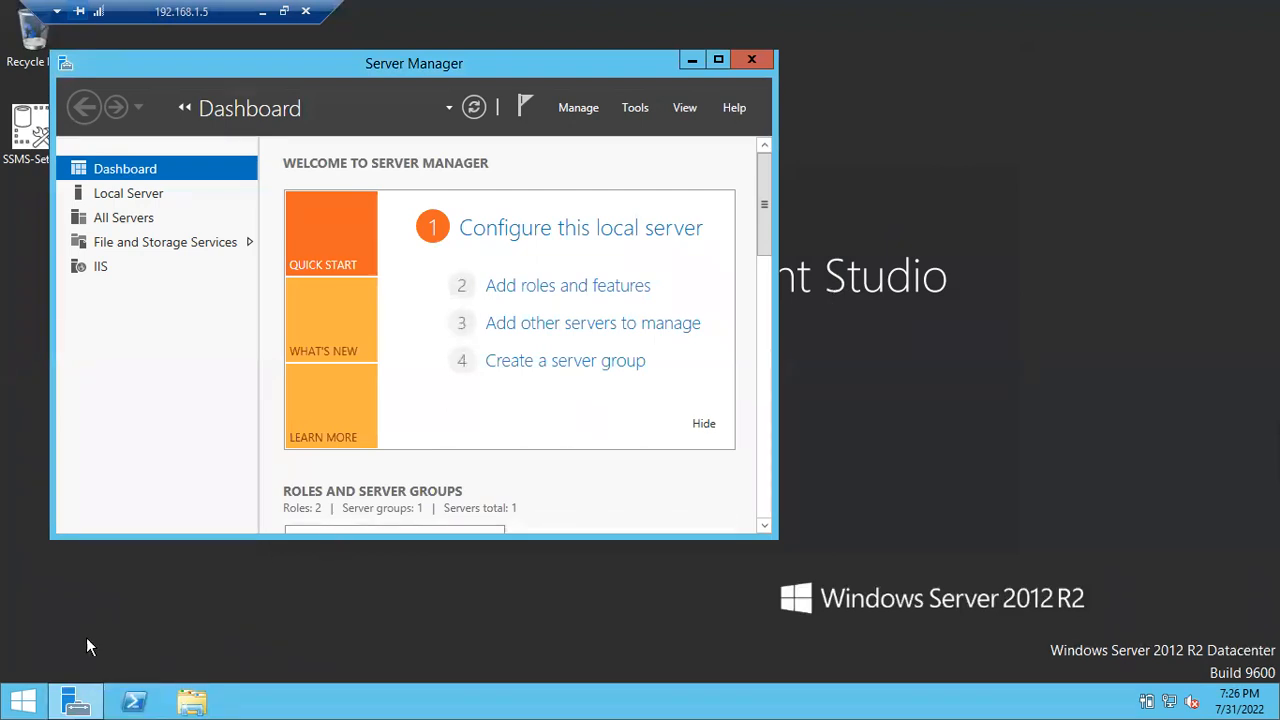
pyautogui.click(22, 704)
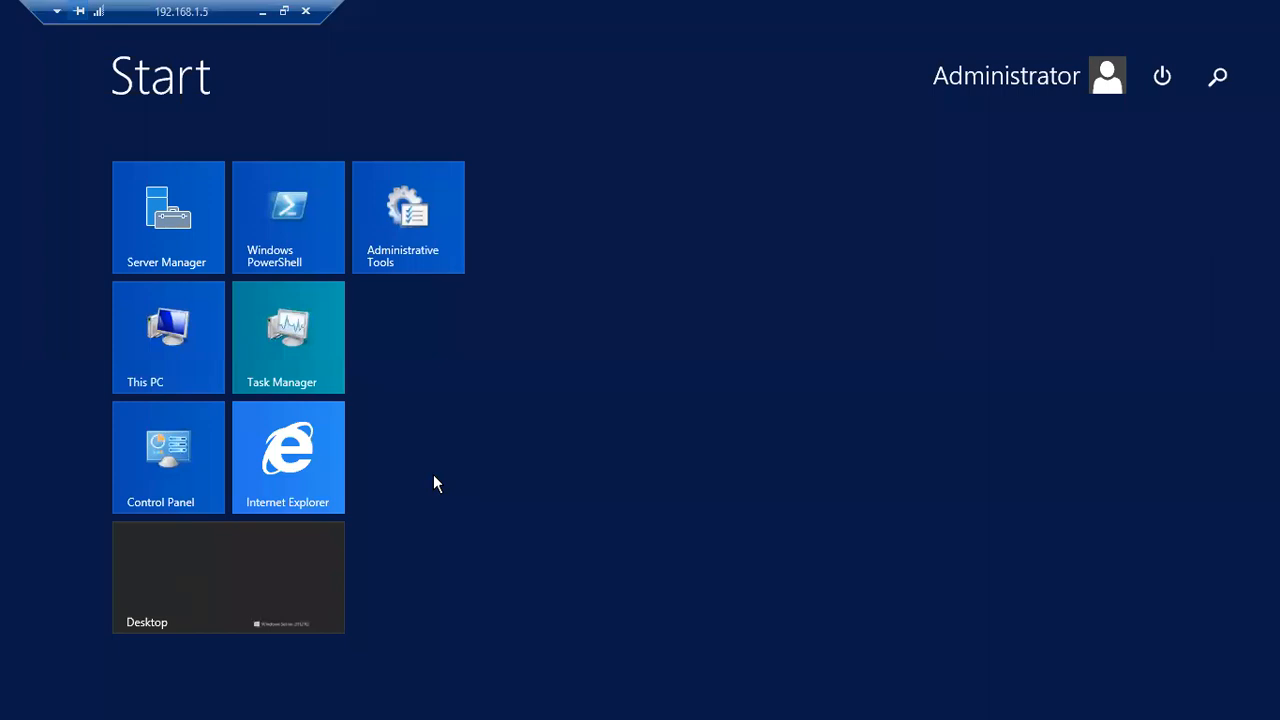
pyautogui.click(433, 475)
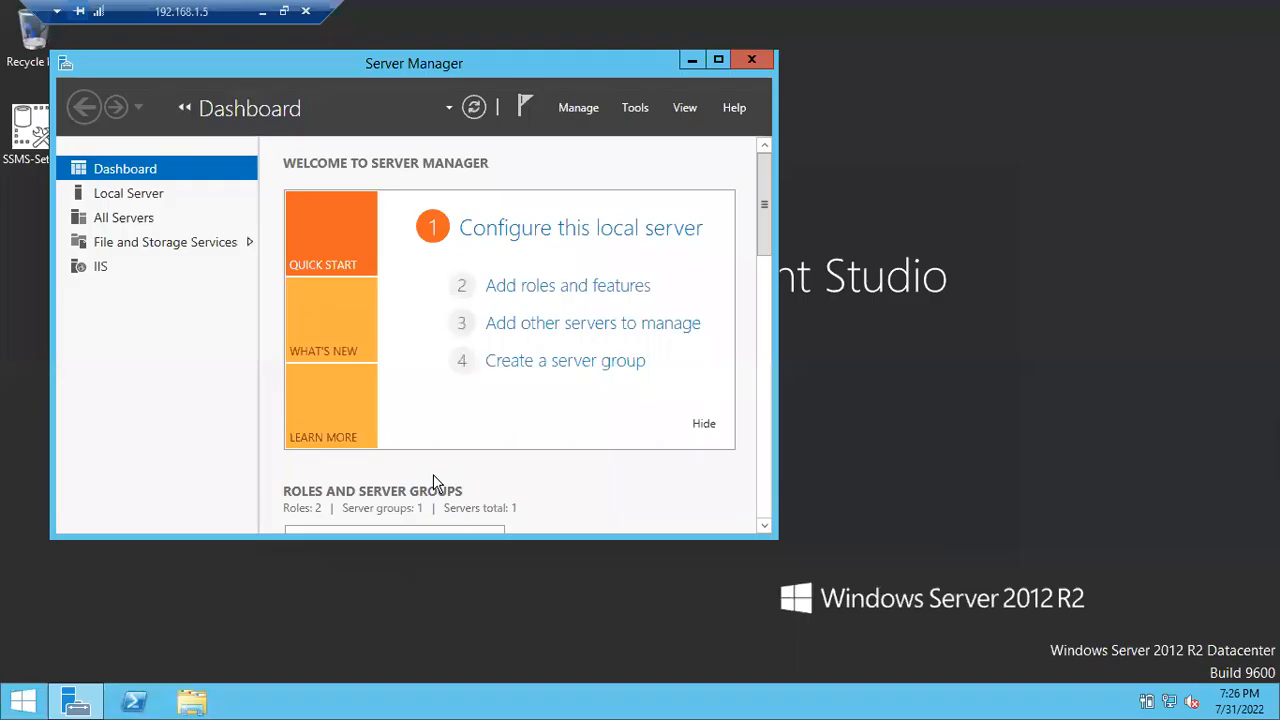
pyautogui.click(263, 12)
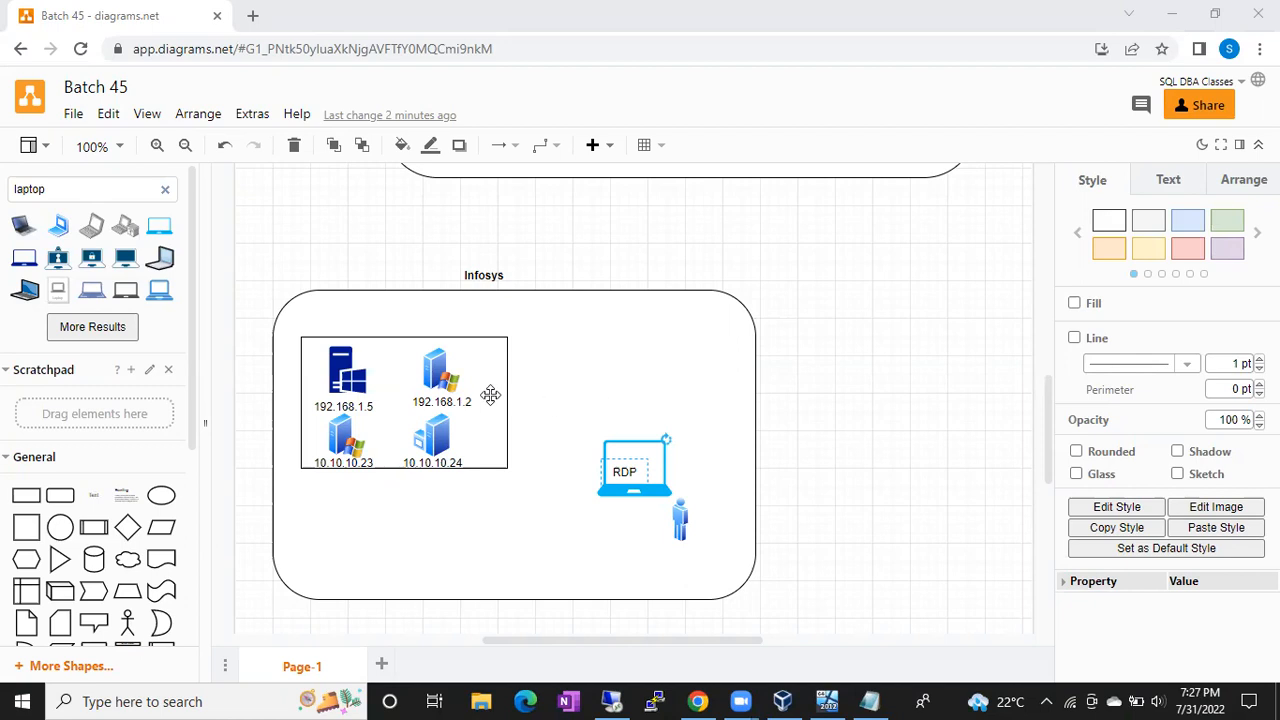
# Step: Select the 192.168.1.5 server and the RDP laptop, then restore the remote session
pyautogui.click(346, 378)
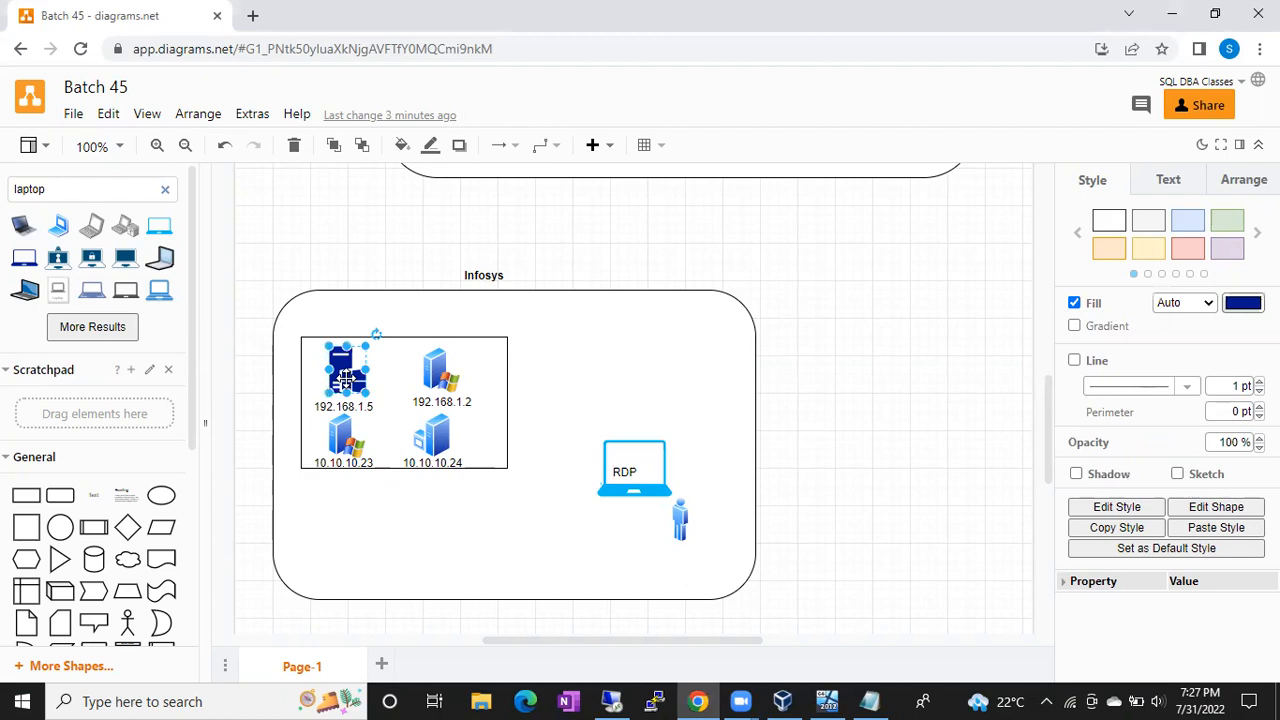
pyautogui.click(625, 469)
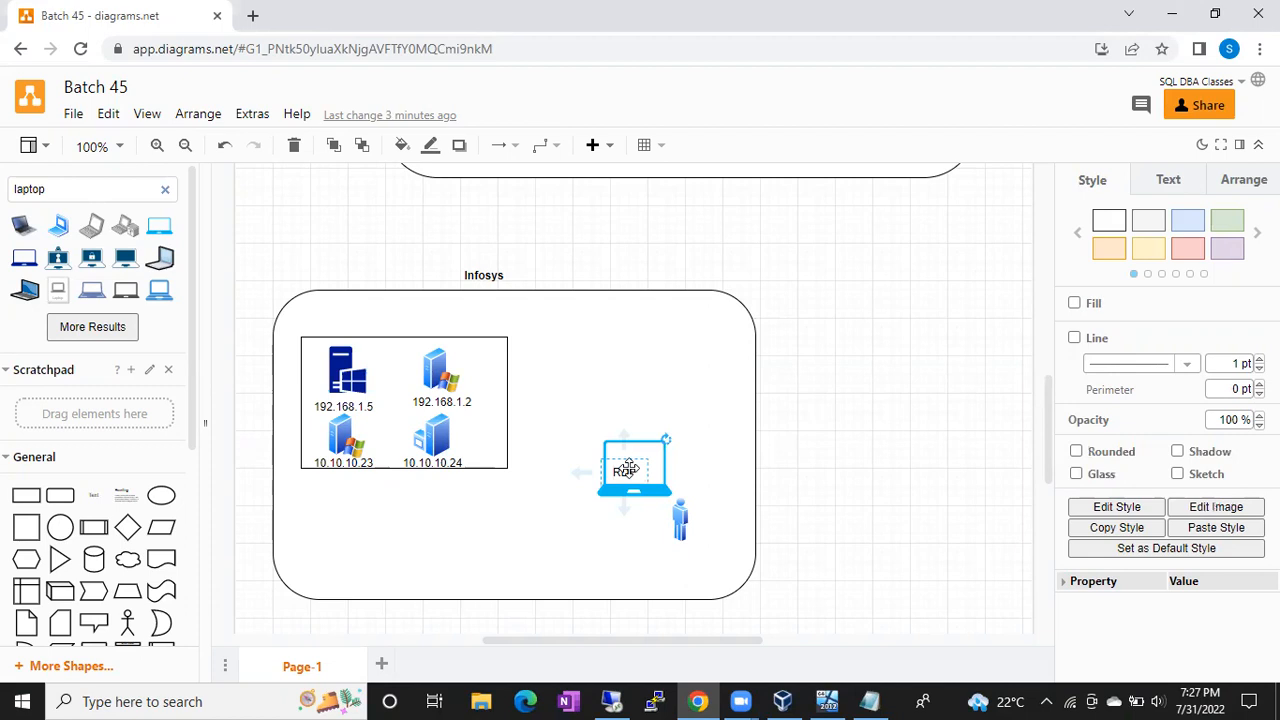
pyautogui.click(611, 701)
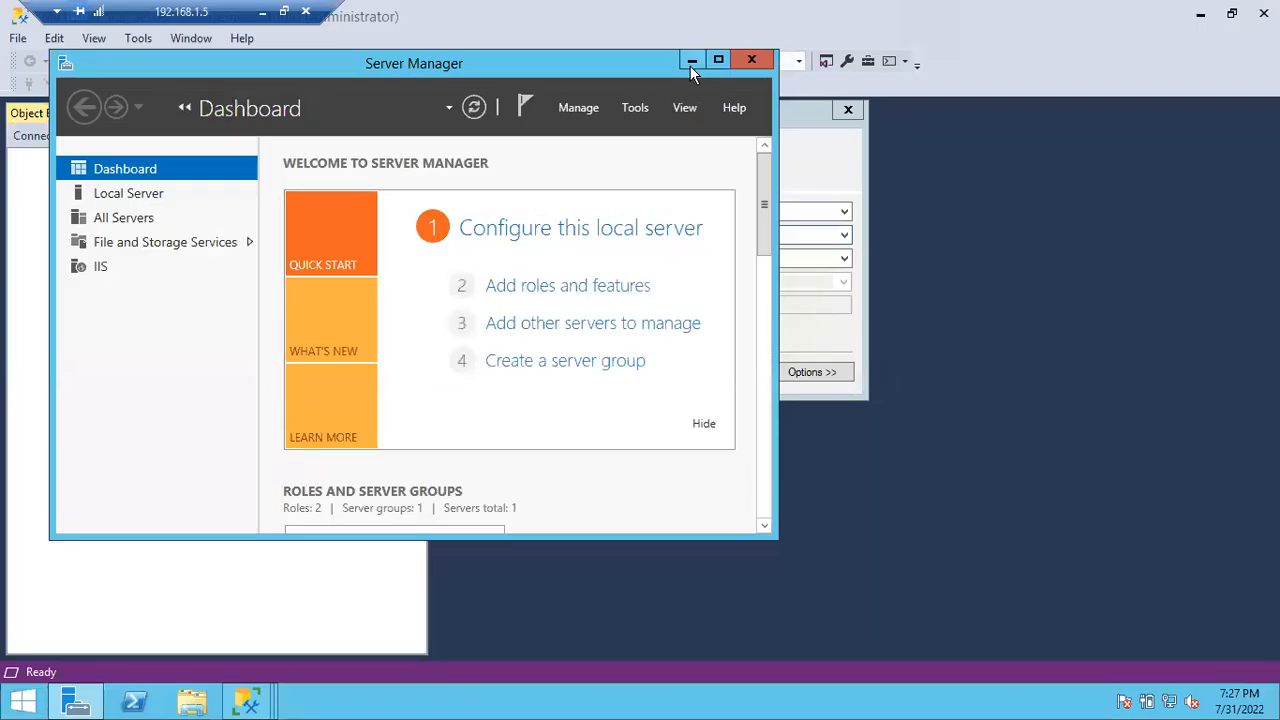
# Step: Minimize Server Manager and bring up the remote server's Start screen
pyautogui.click(691, 60)
pyautogui.click(22, 703)
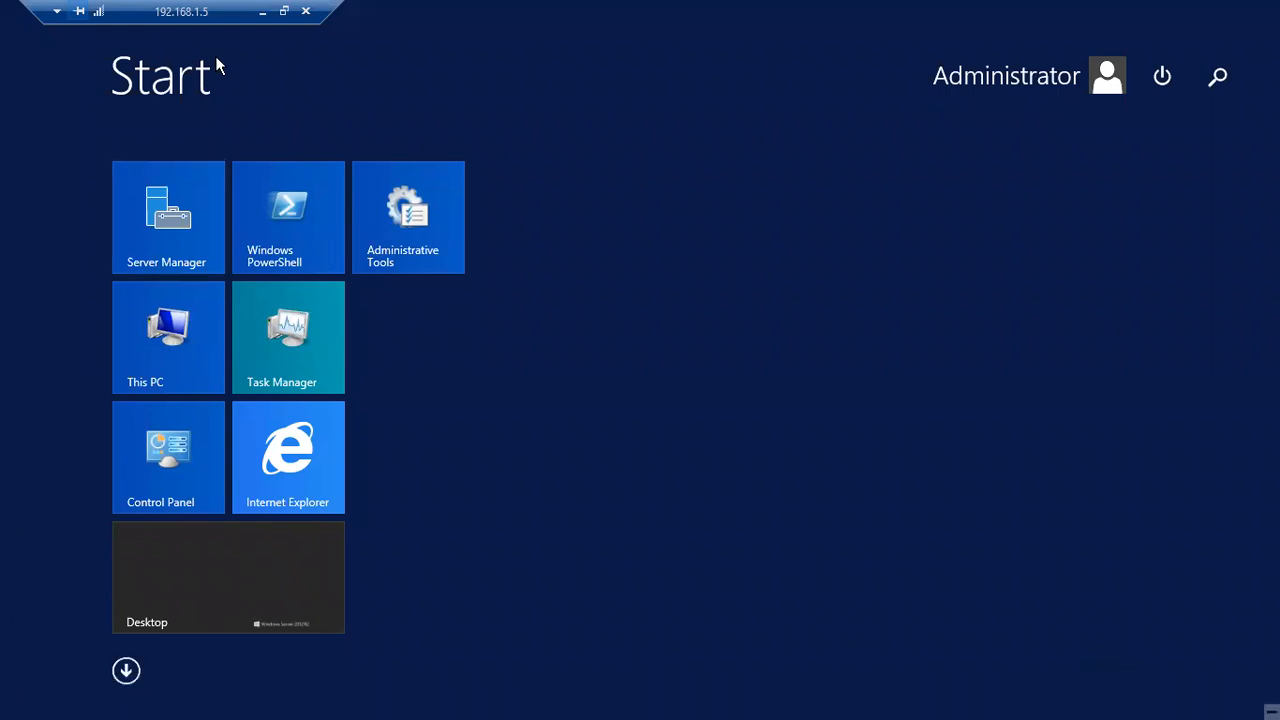
# Step: Minimise the 192.168.1.5 remote session to get back to the Batch 45 diagram
pyautogui.click(263, 13)
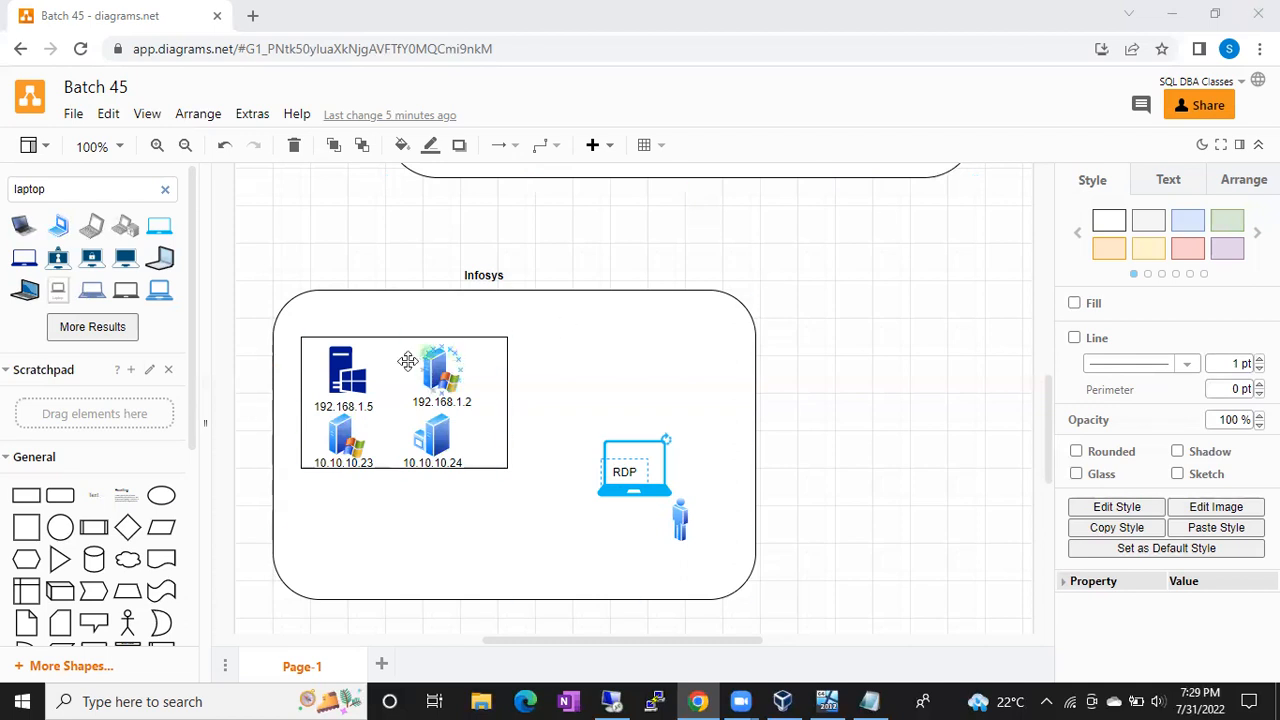
# Step: Place a dark blue laptop in the Infosys box's upper right and enlarge it
pyautogui.click(345, 370)
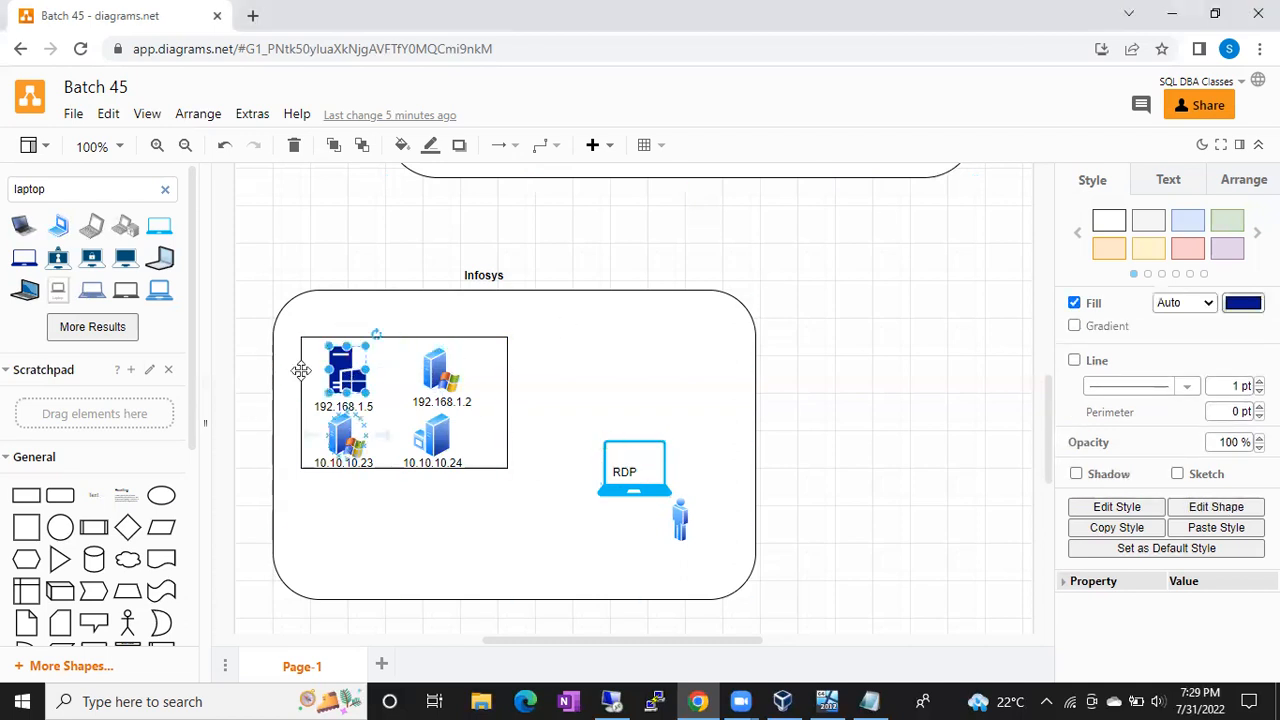
pyautogui.click(22, 260)
pyautogui.moveTo(626, 388)
pyautogui.mouseDown()
pyautogui.moveTo(664, 332)
pyautogui.moveTo(620, 370)
pyautogui.mouseUp()
pyautogui.click(674, 413)
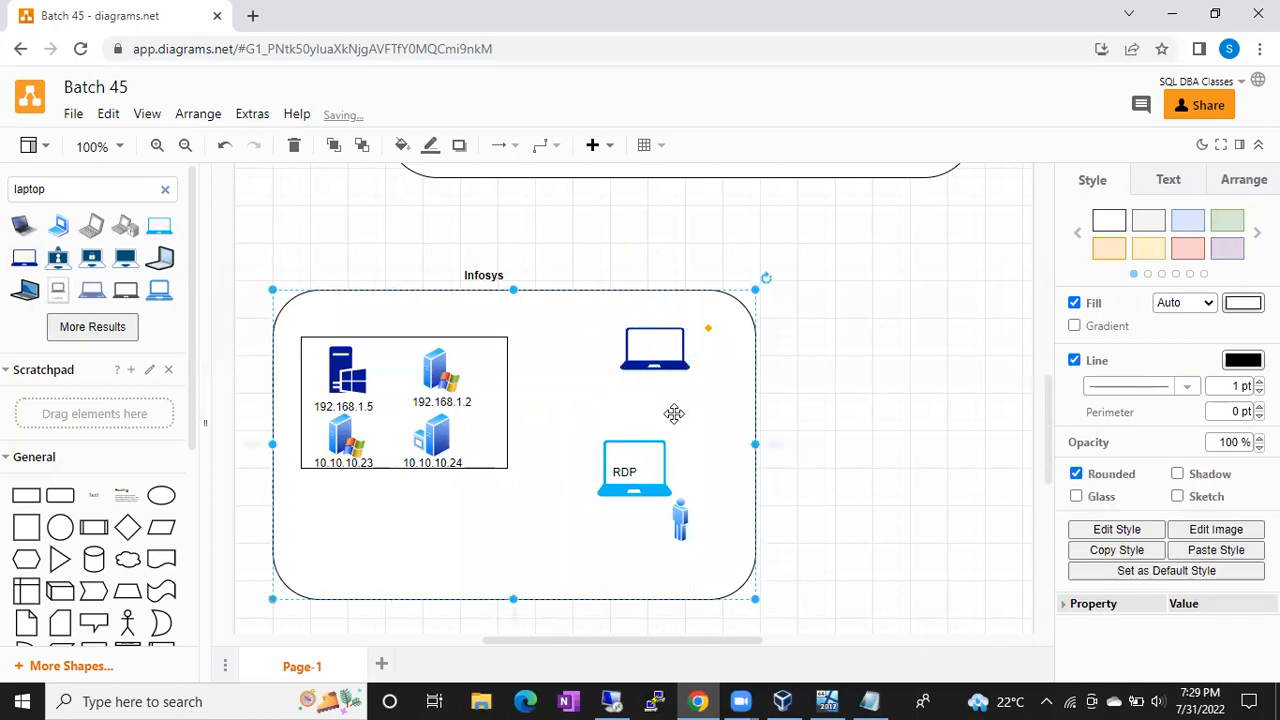
pyautogui.click(659, 346)
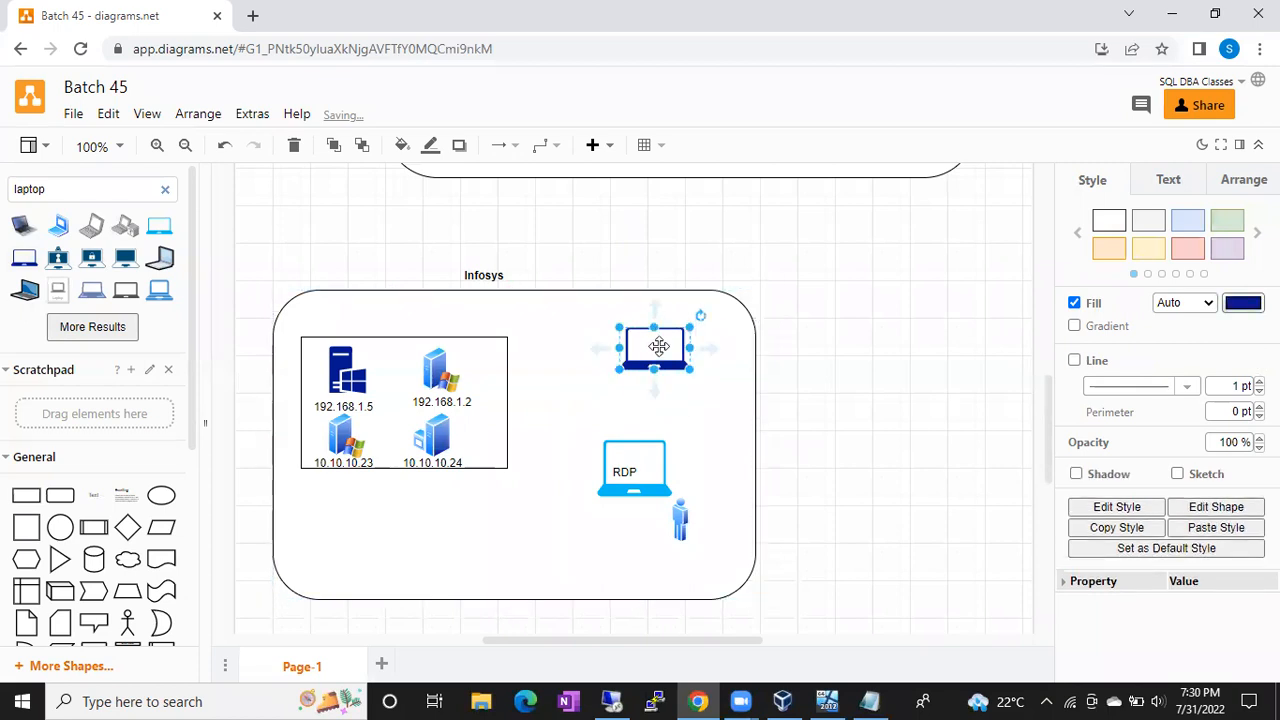
# Step: Add an 'ssms' text label and move it onto the new laptop's screen
pyautogui.doubleClick(846, 357)
pyautogui.click(845, 356)
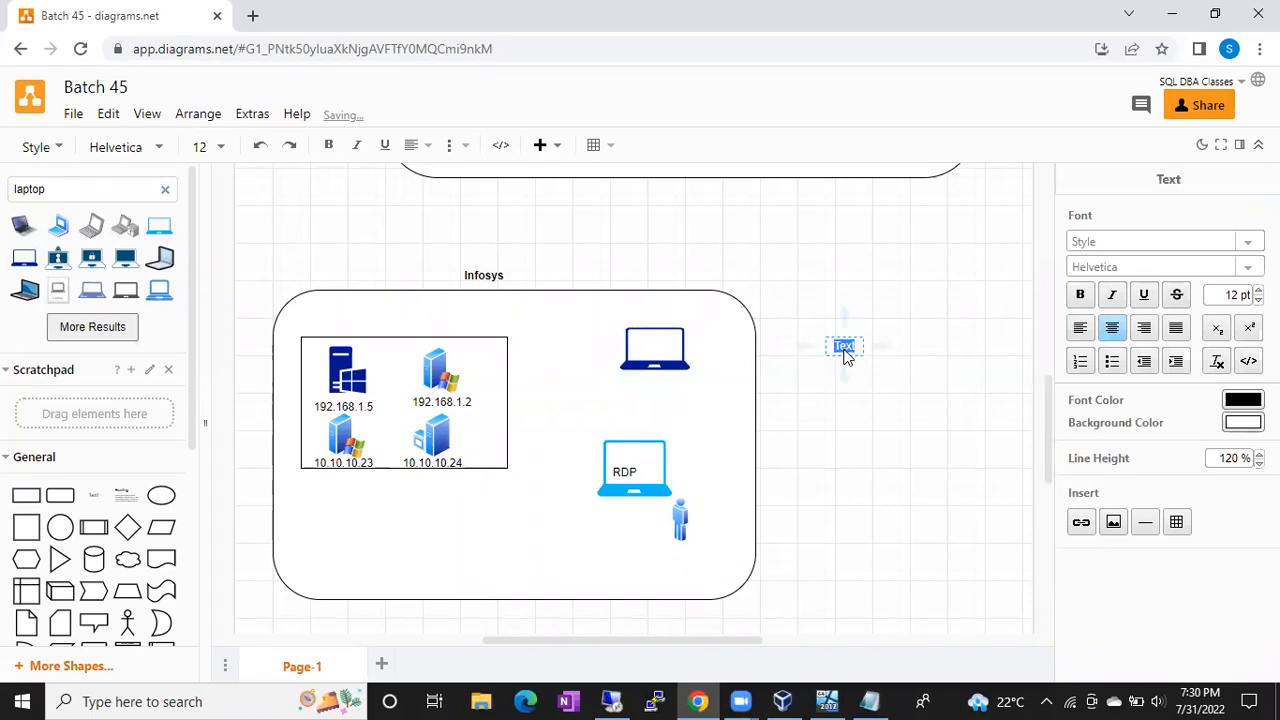
pyautogui.write('ssms')
pyautogui.click(903, 271)
pyautogui.moveTo(845, 346); pyautogui.dragTo(638, 354)
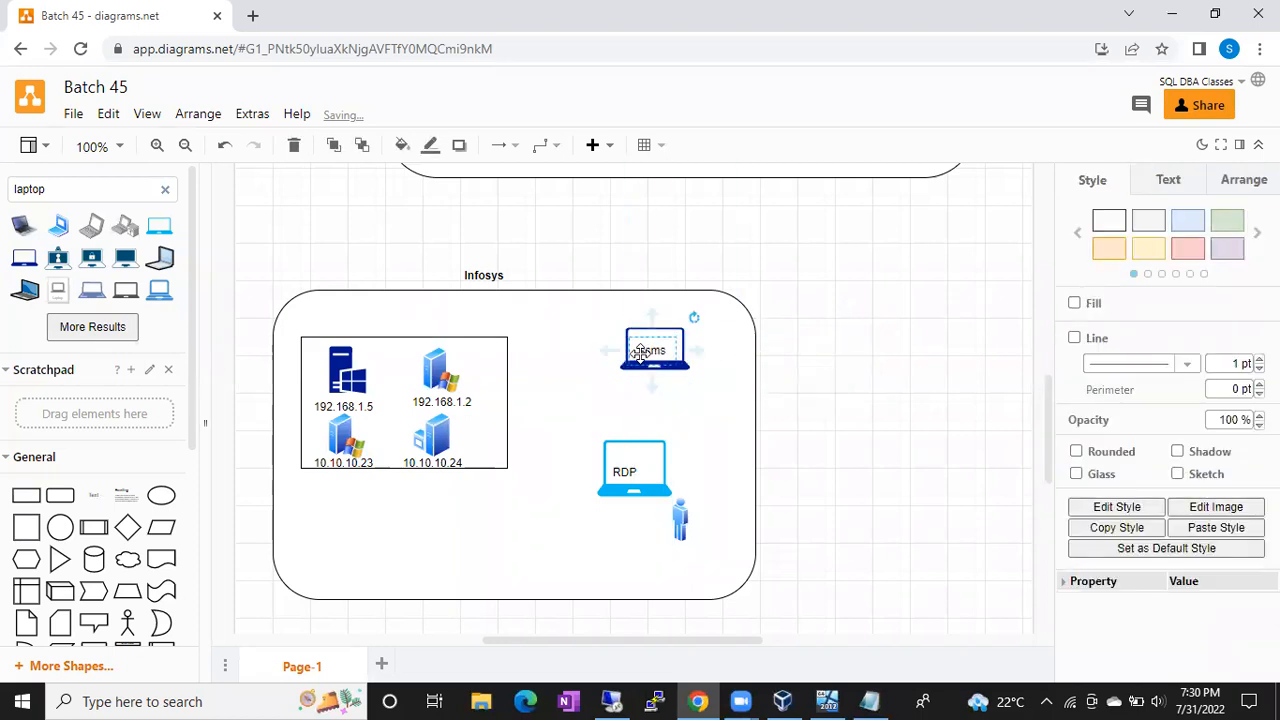
pyautogui.click(817, 343)
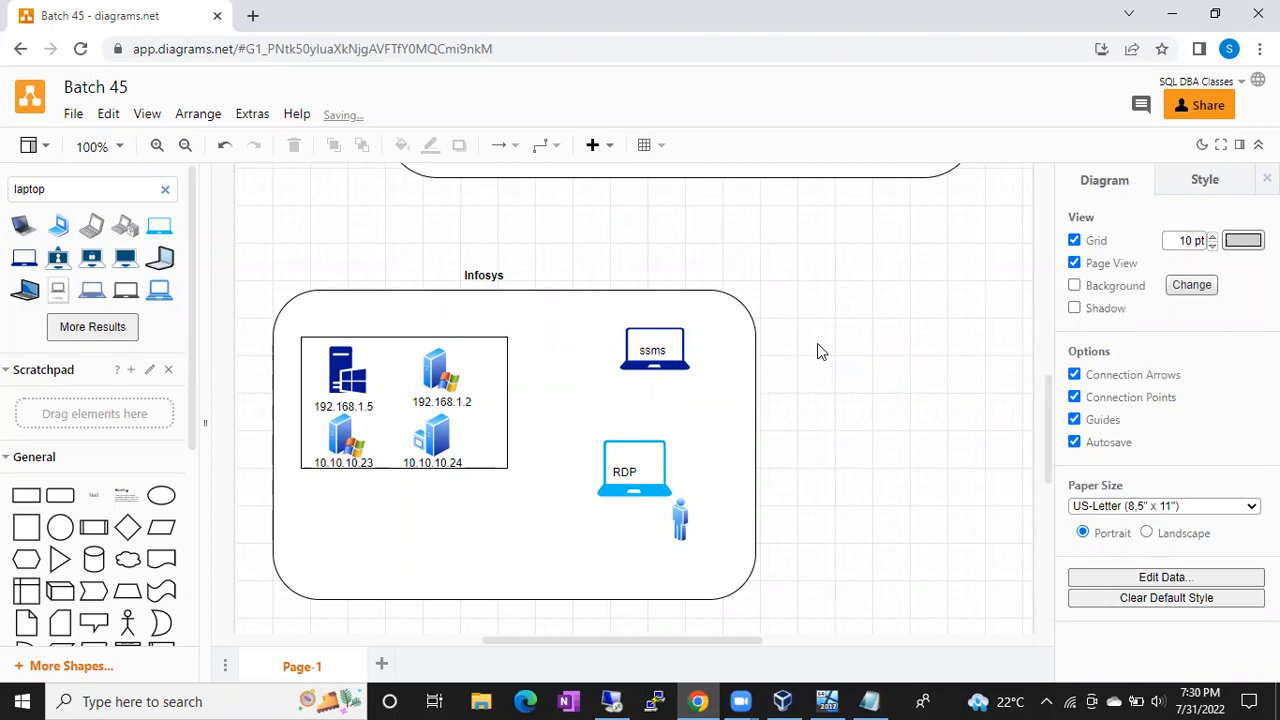
pyautogui.click(652, 348)
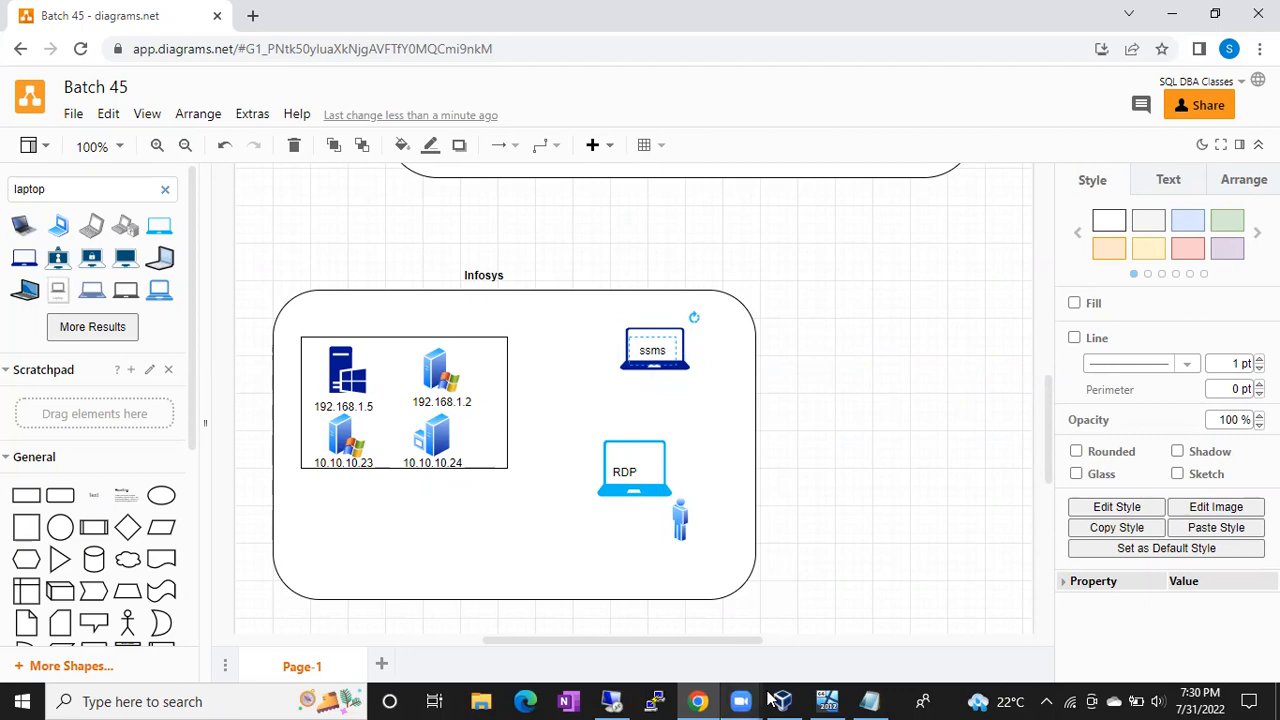
# Step: Glance at the remote session's authentication list, then return to the diagram's 192.168.1.5 server
pyautogui.click(612, 702)
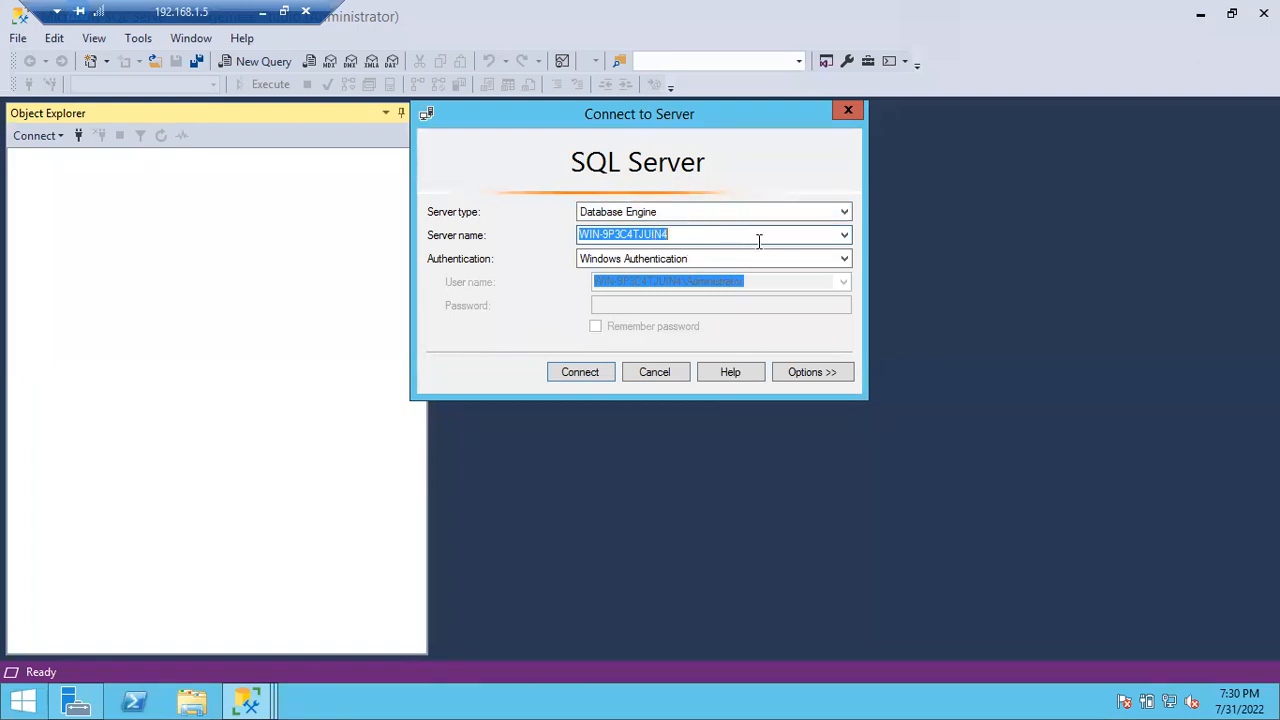
pyautogui.click(845, 260)
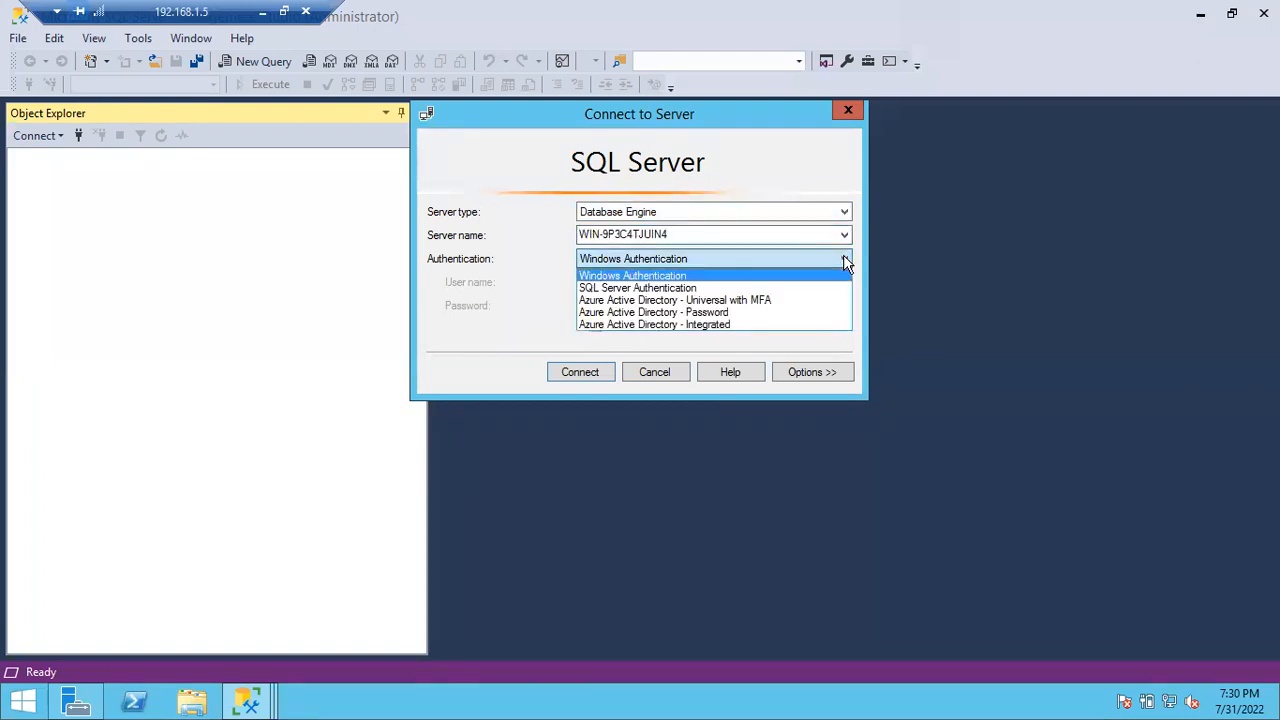
pyautogui.click(262, 15)
pyautogui.click(328, 374)
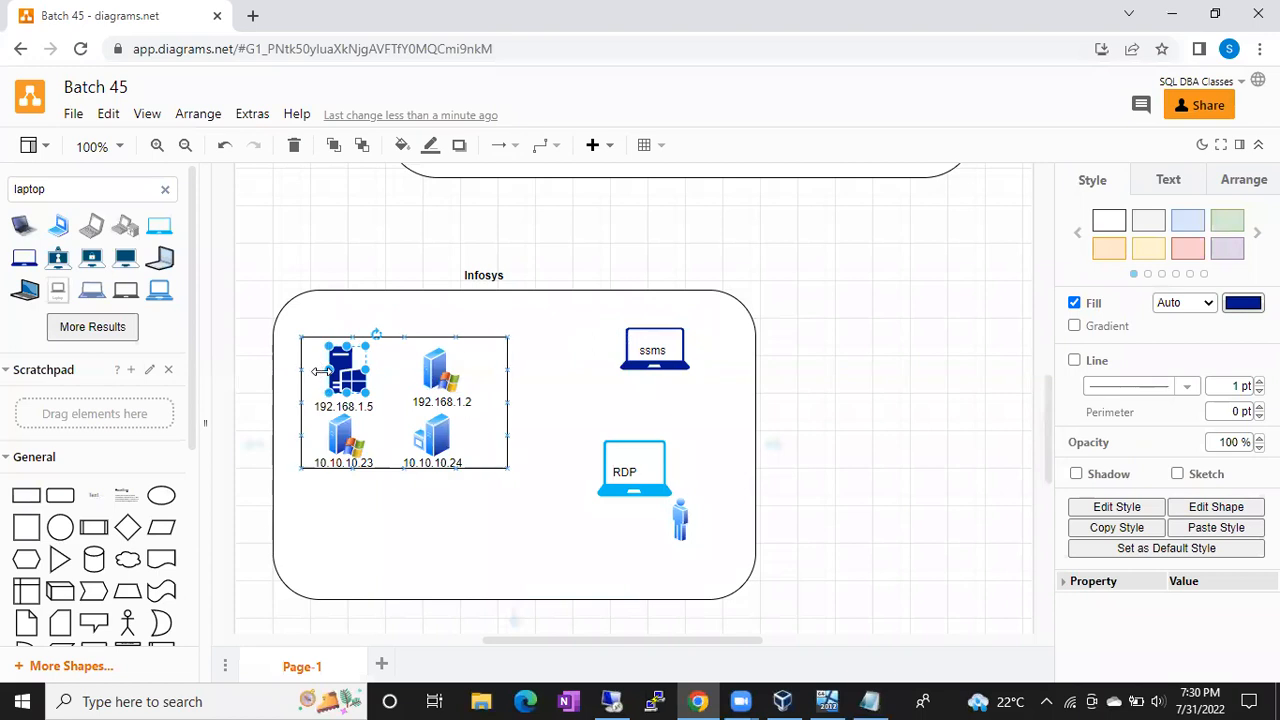
pyautogui.moveTo(325, 378)
# Step: Choose SQL Server Authentication and enter a login name and the password
pyautogui.click(615, 700)
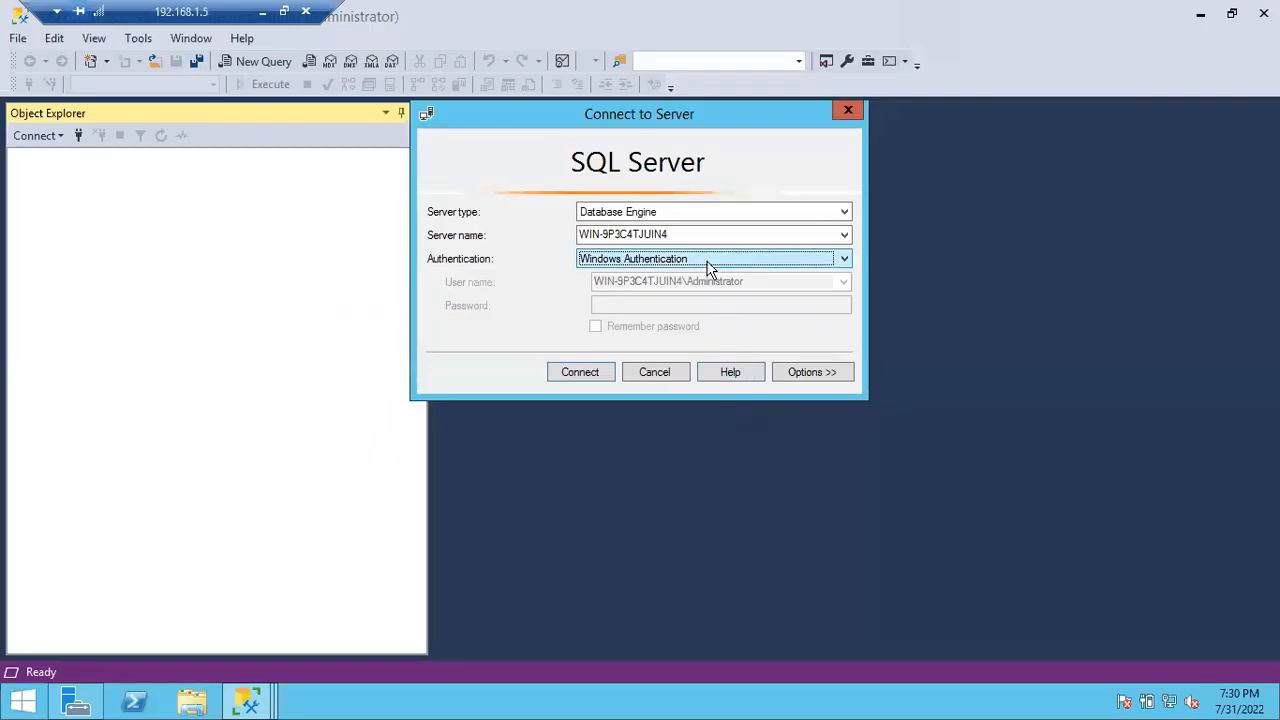
pyautogui.click(703, 259)
pyautogui.click(645, 288)
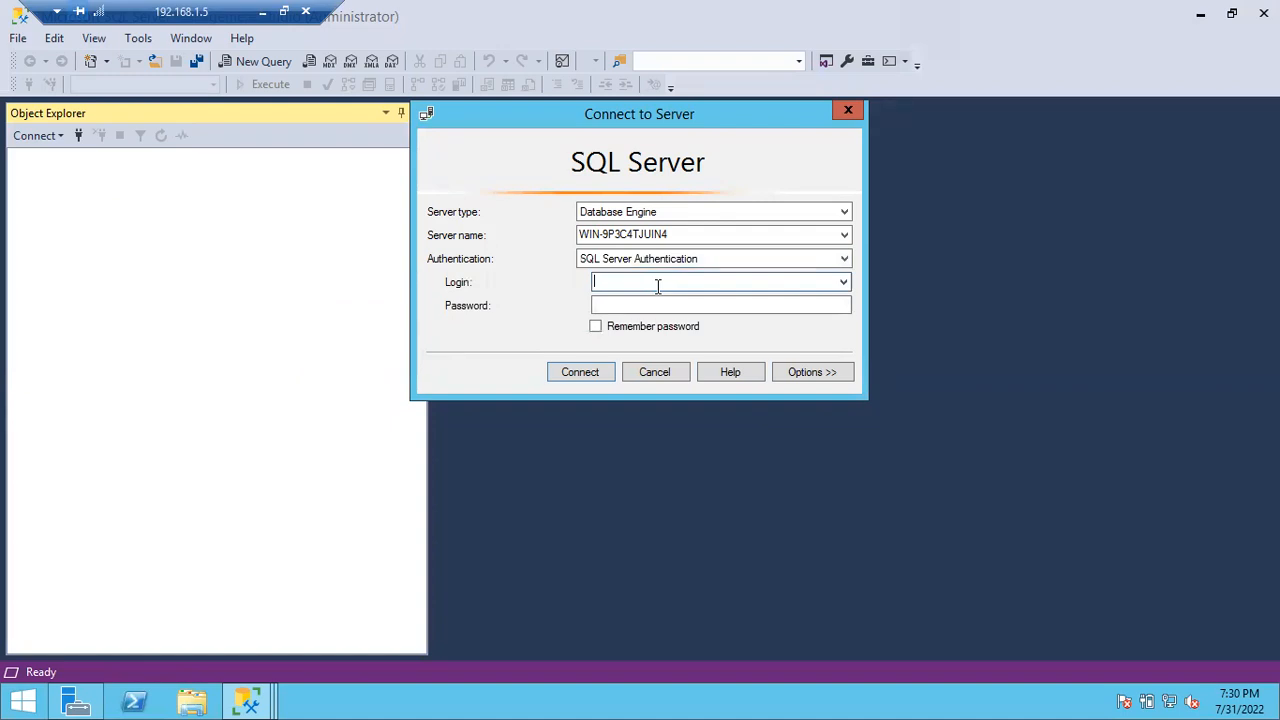
pyautogui.write('suresh')
pyautogui.press('Tab')
pyautogui.write('************')
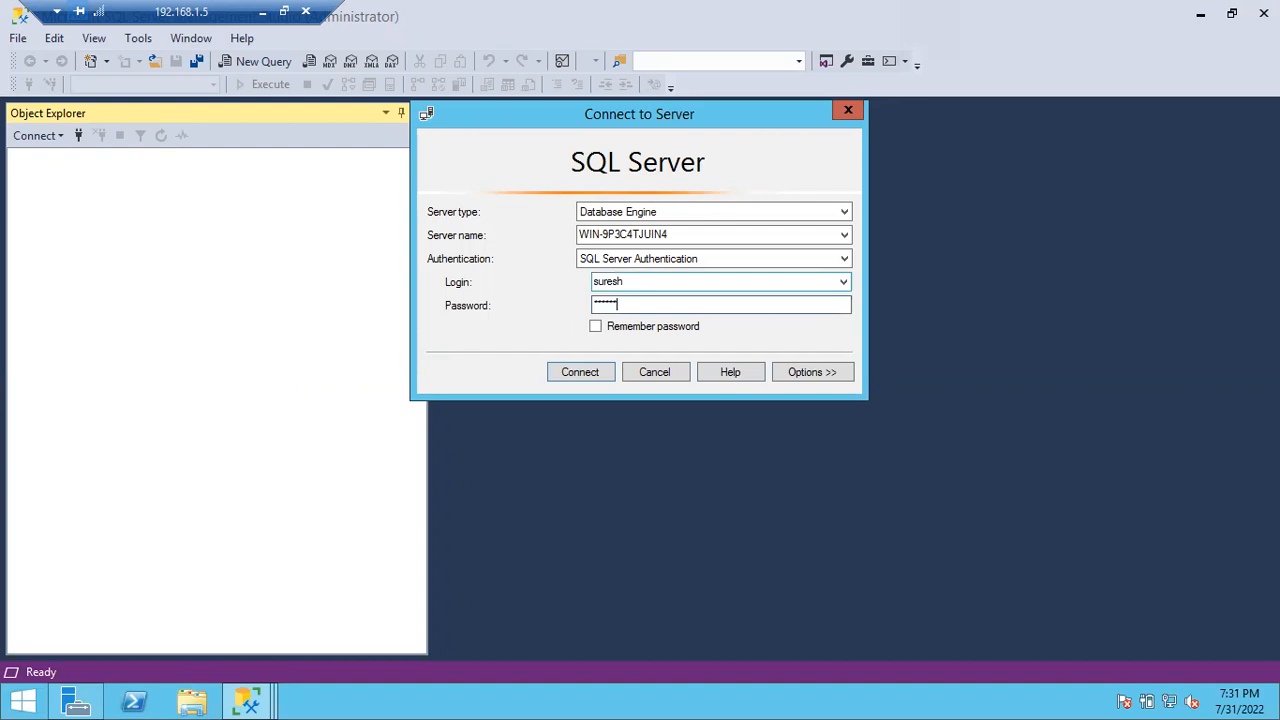
pyautogui.write('*')
# Step: Switch back to Windows Authentication and connect to the server
pyautogui.click(752, 260)
pyautogui.click(703, 277)
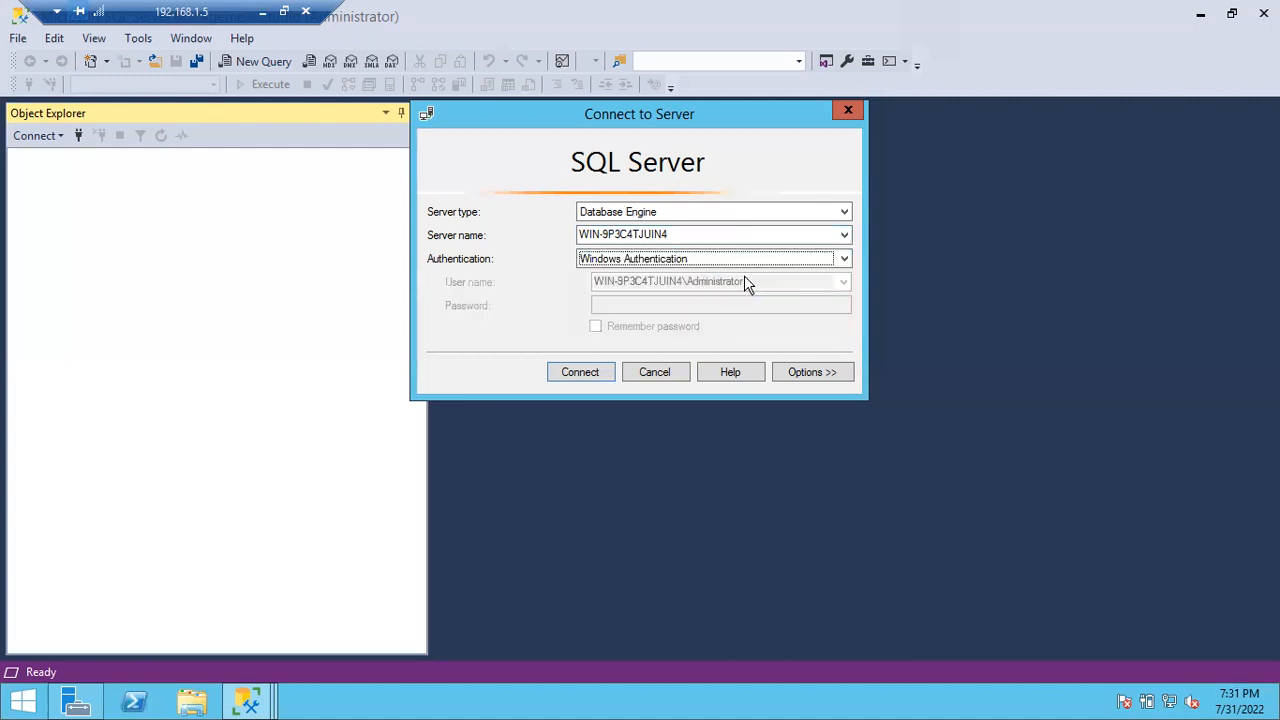
pyautogui.click(593, 372)
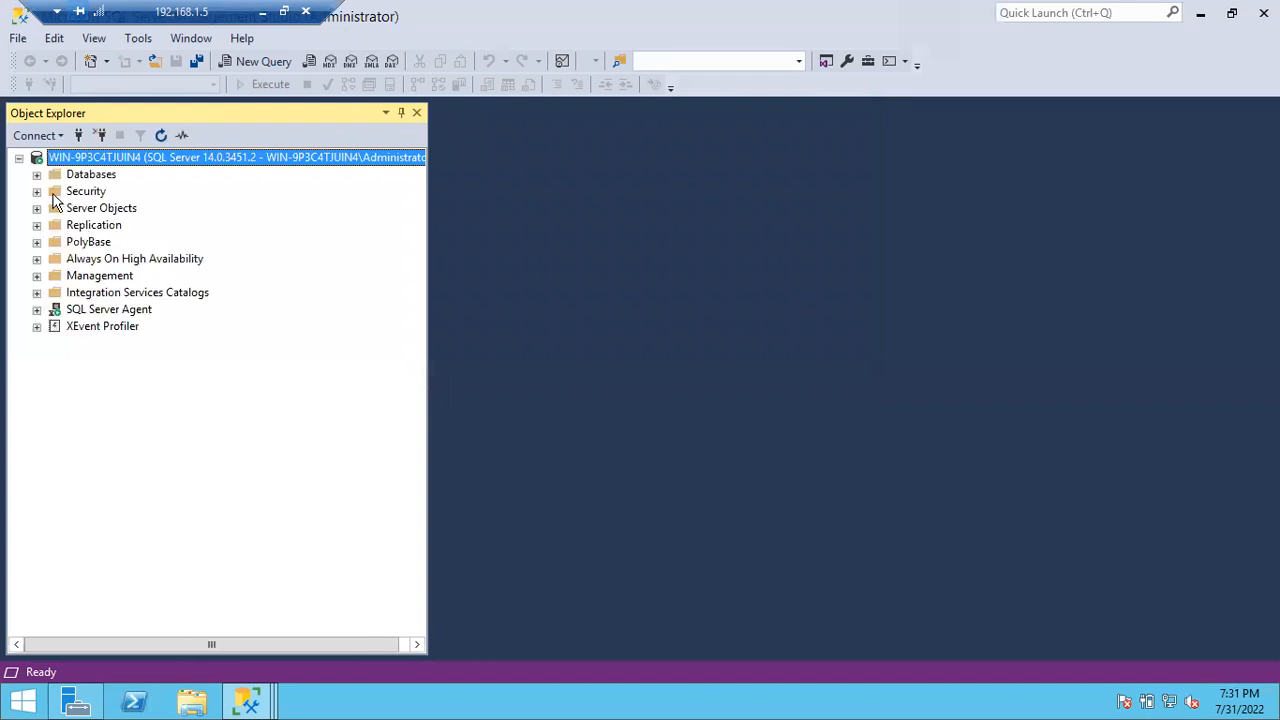
# Step: Expand Security and then Logins in Object Explorer to see the login accounts
pyautogui.click(37, 191)
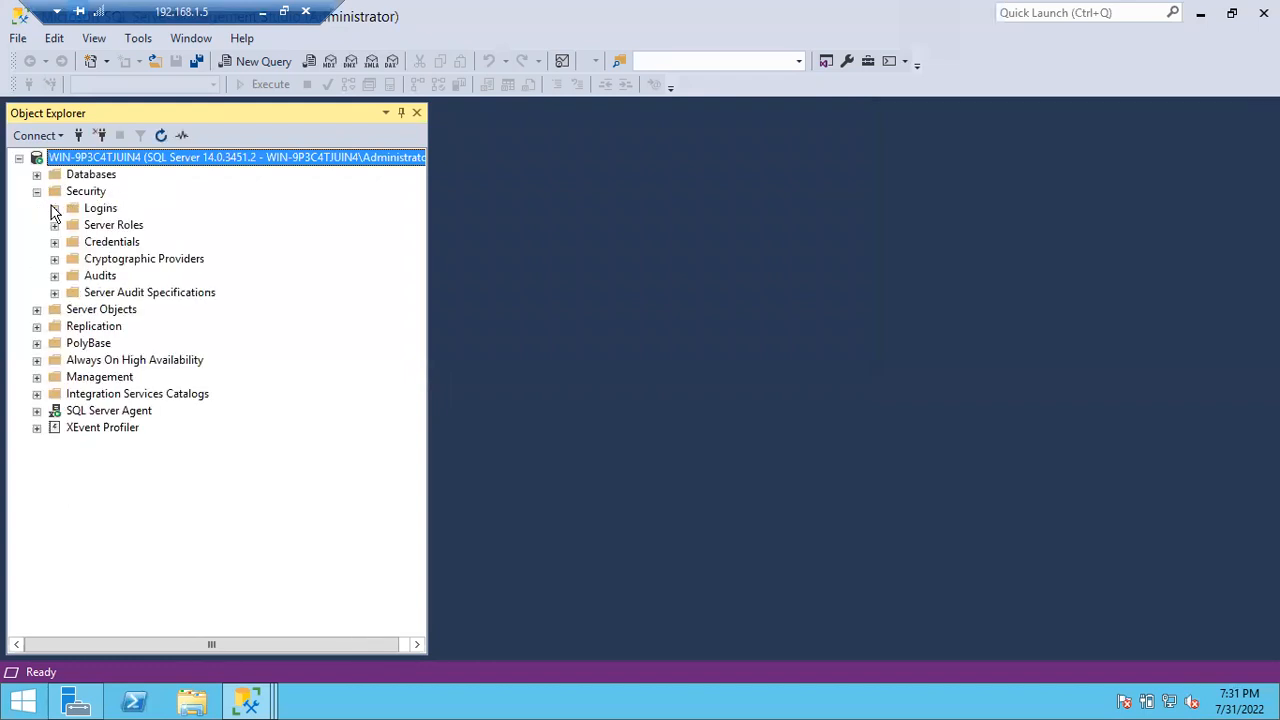
pyautogui.click(55, 210)
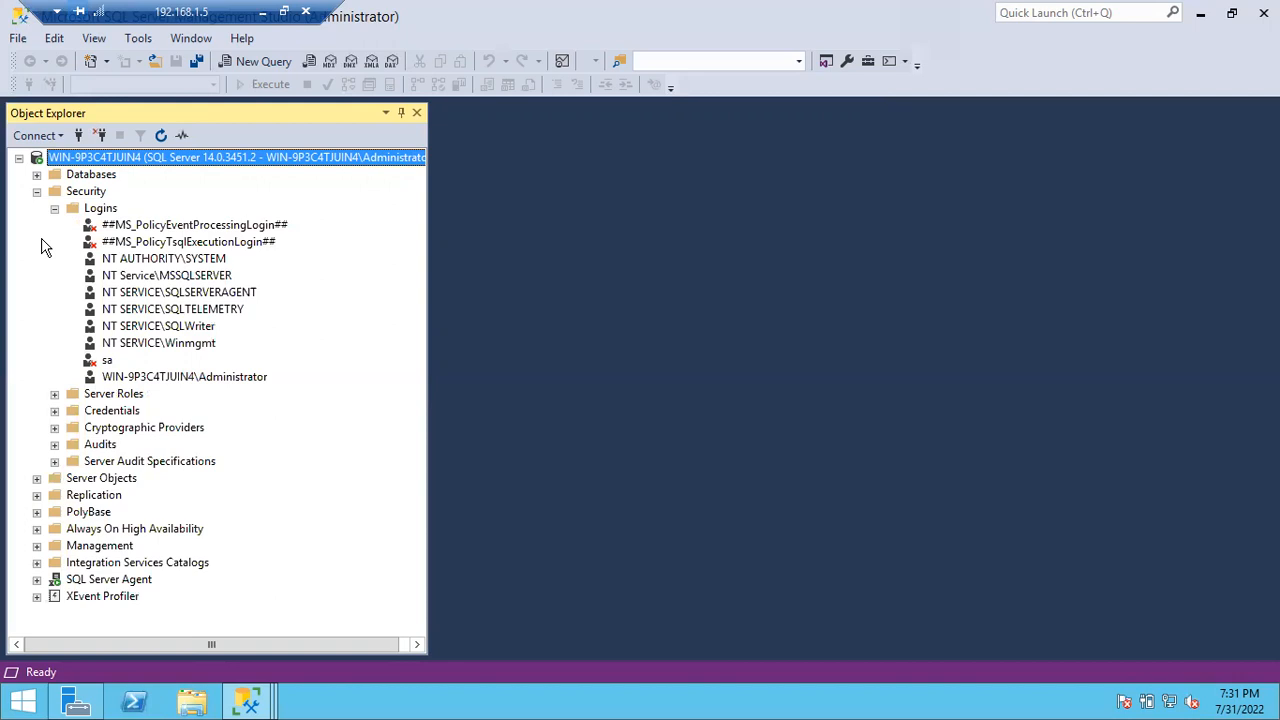
pyautogui.click(79, 135)
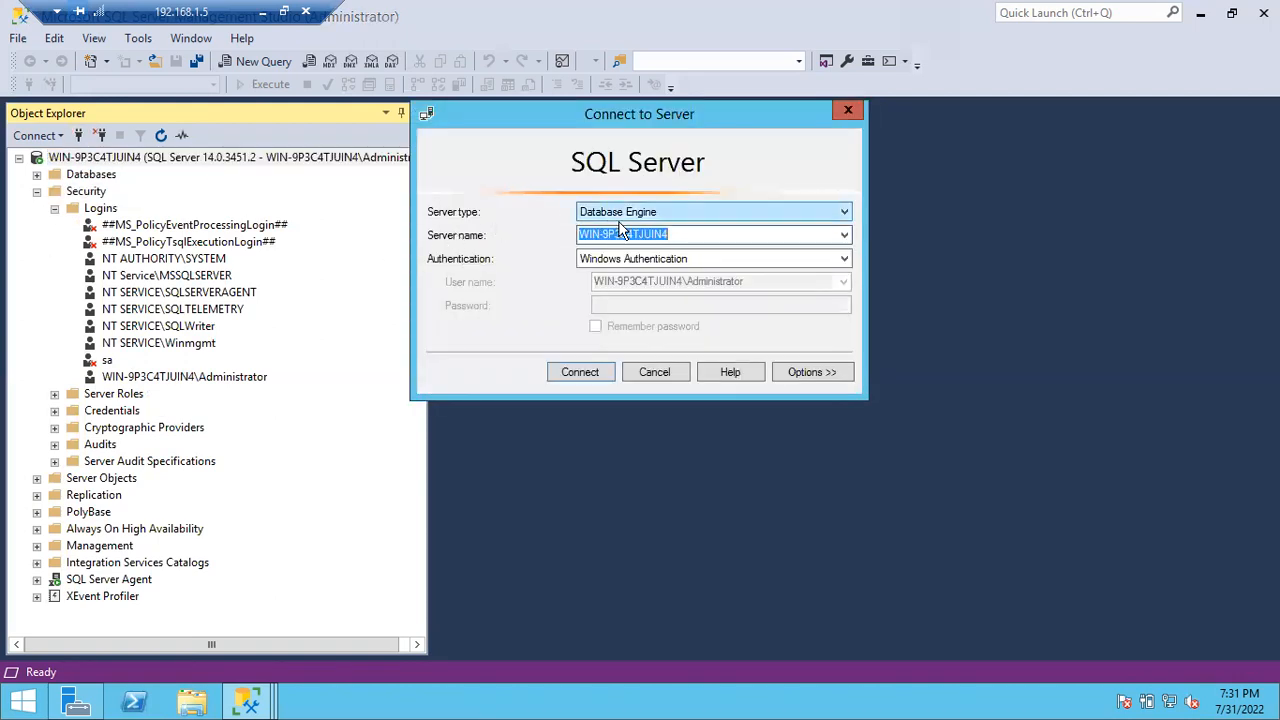
# Step: Connect with SQL Server Authentication using a login name and password, getting error 18456
pyautogui.click(697, 258)
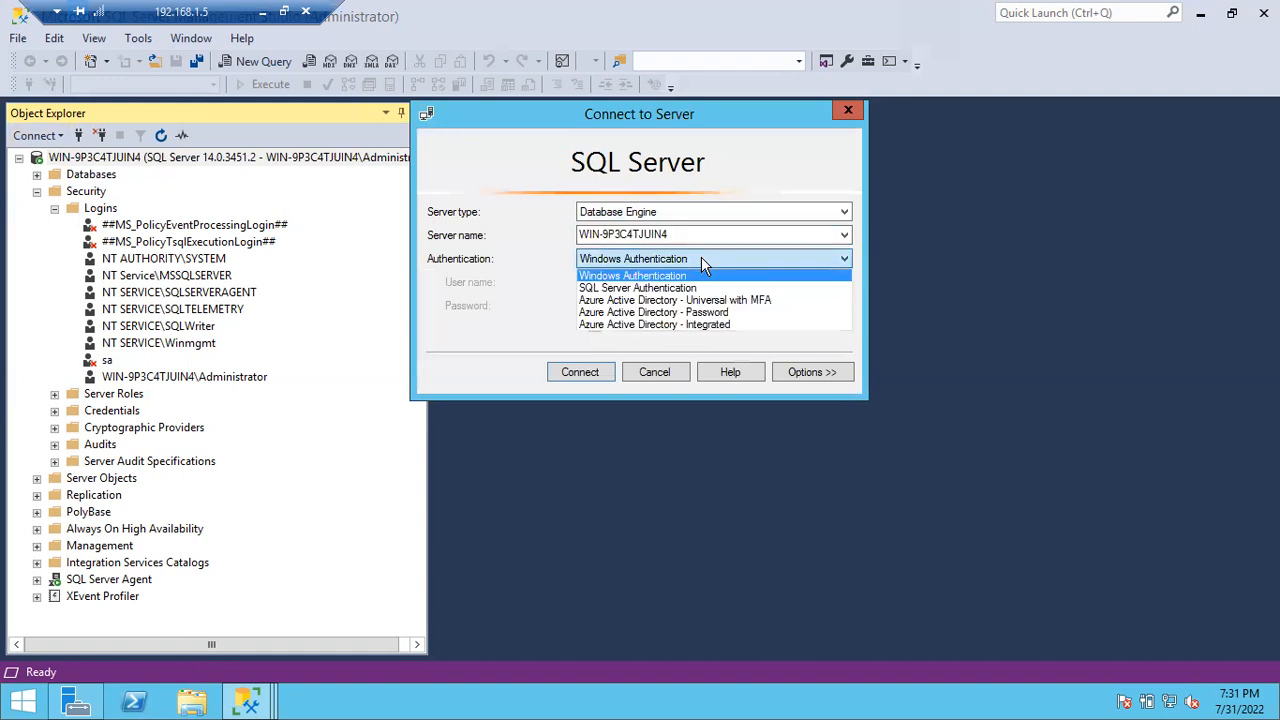
pyautogui.click(652, 288)
pyautogui.click(620, 283)
pyautogui.write('suresh')
pyautogui.press('Tab')
pyautogui.write('****')
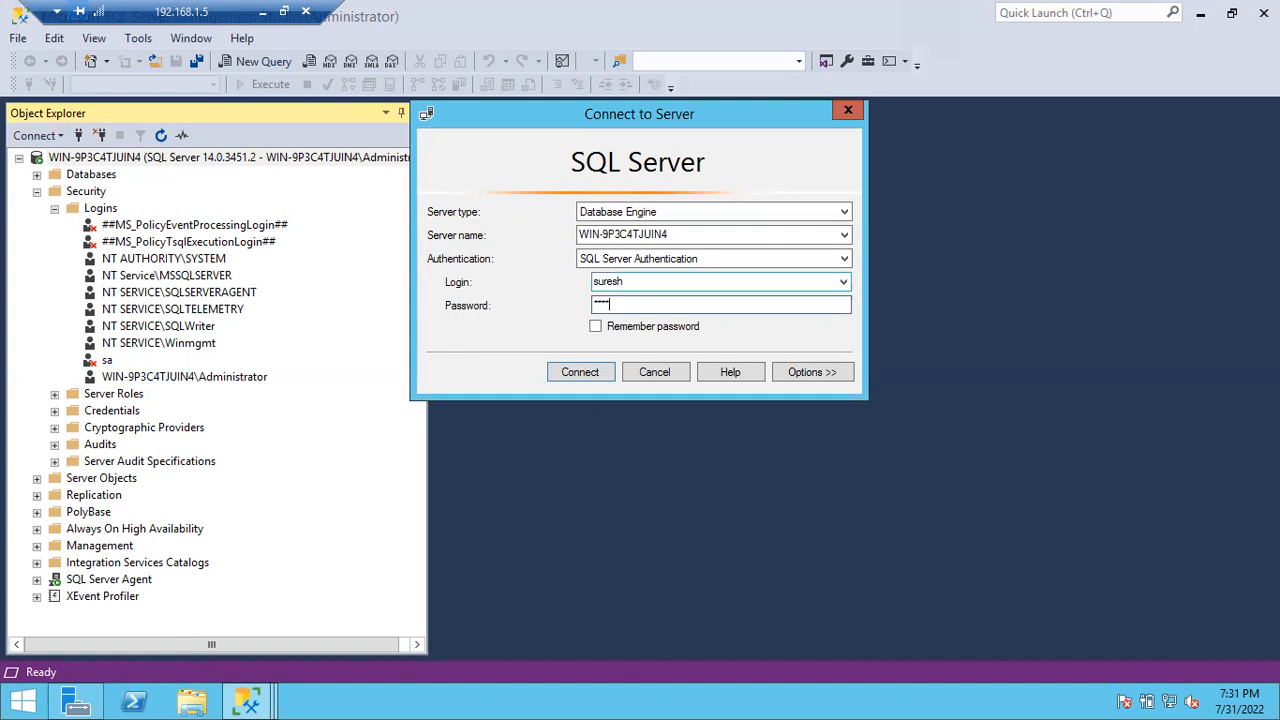
pyautogui.write('*********')
pyautogui.click(565, 375)
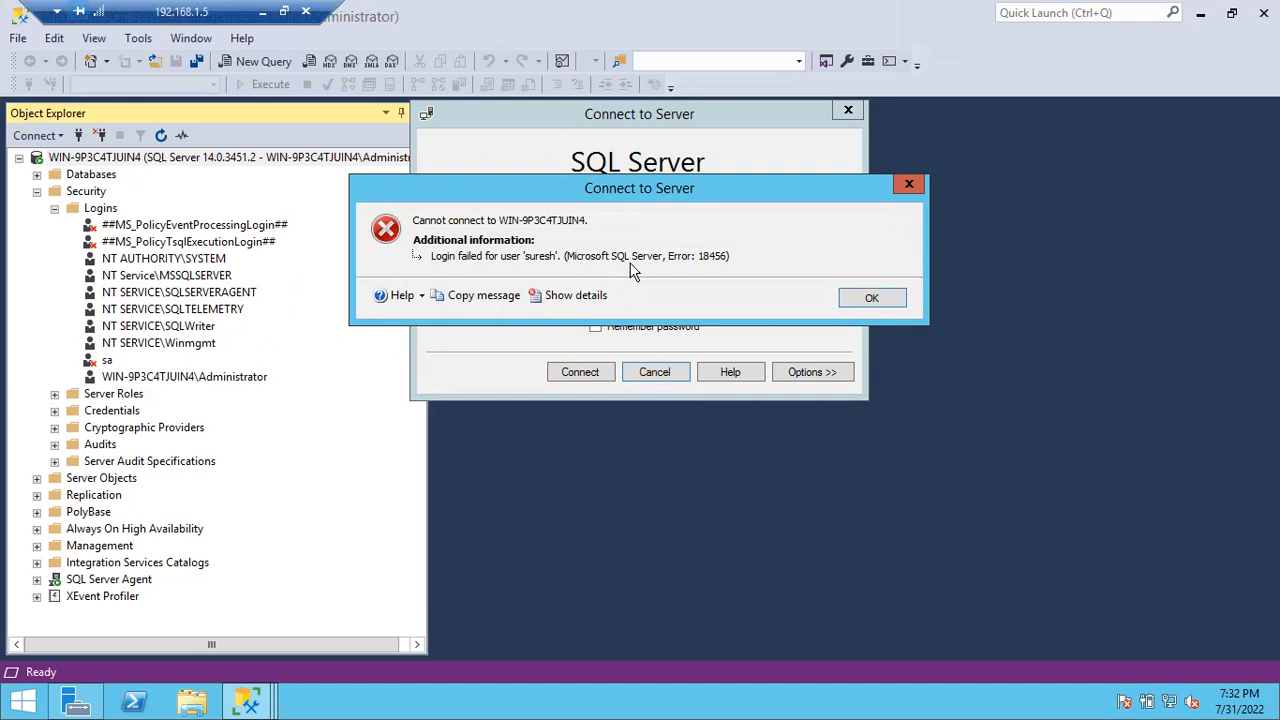
# Step: Dismiss the login-failed error and hide the remote session to return to the diagram
pyautogui.click(872, 298)
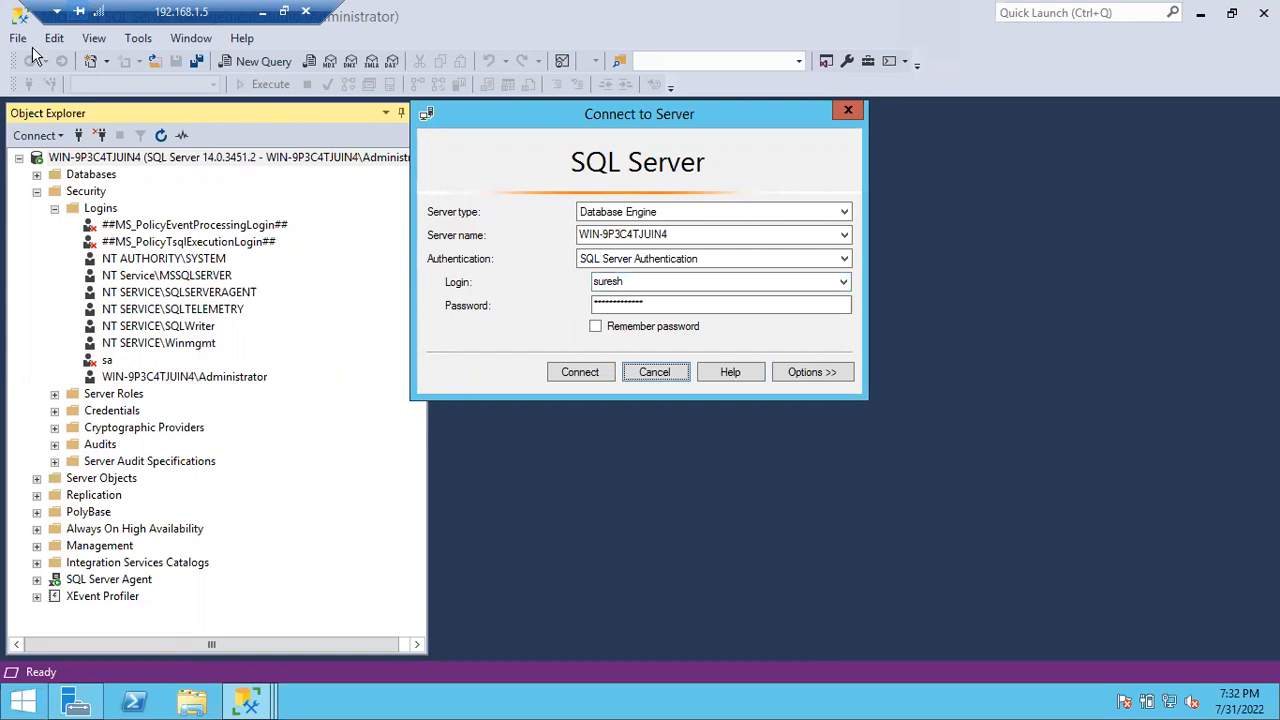
pyautogui.click(264, 12)
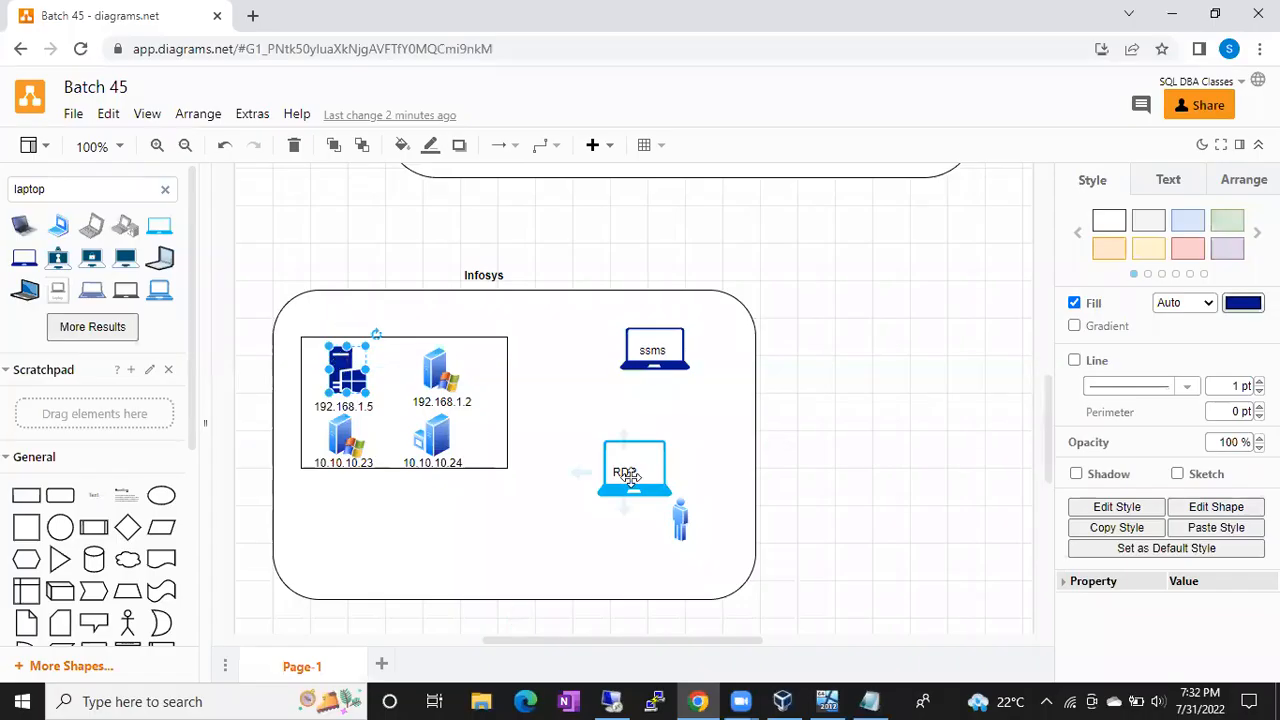
# Step: Add a directional connector linking the RDP laptop to the 192.168.1.5 server
pyautogui.scroll(-1, 140, 588)
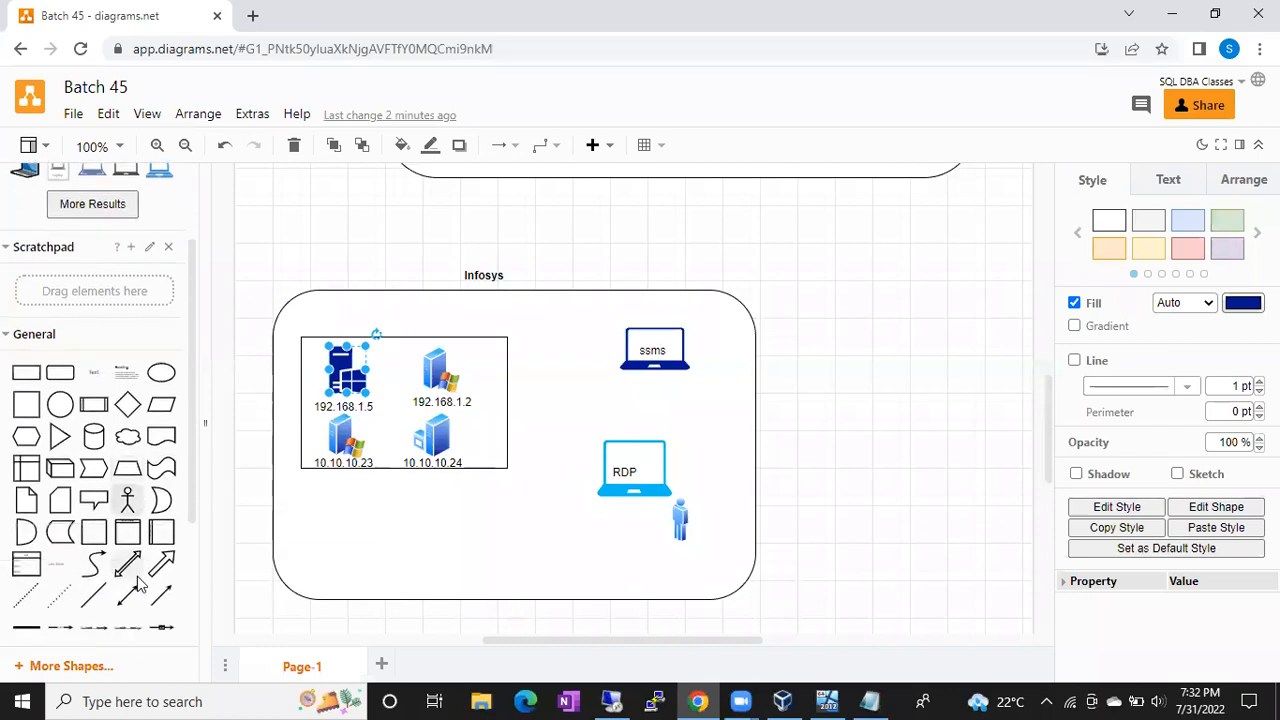
pyautogui.click(161, 596)
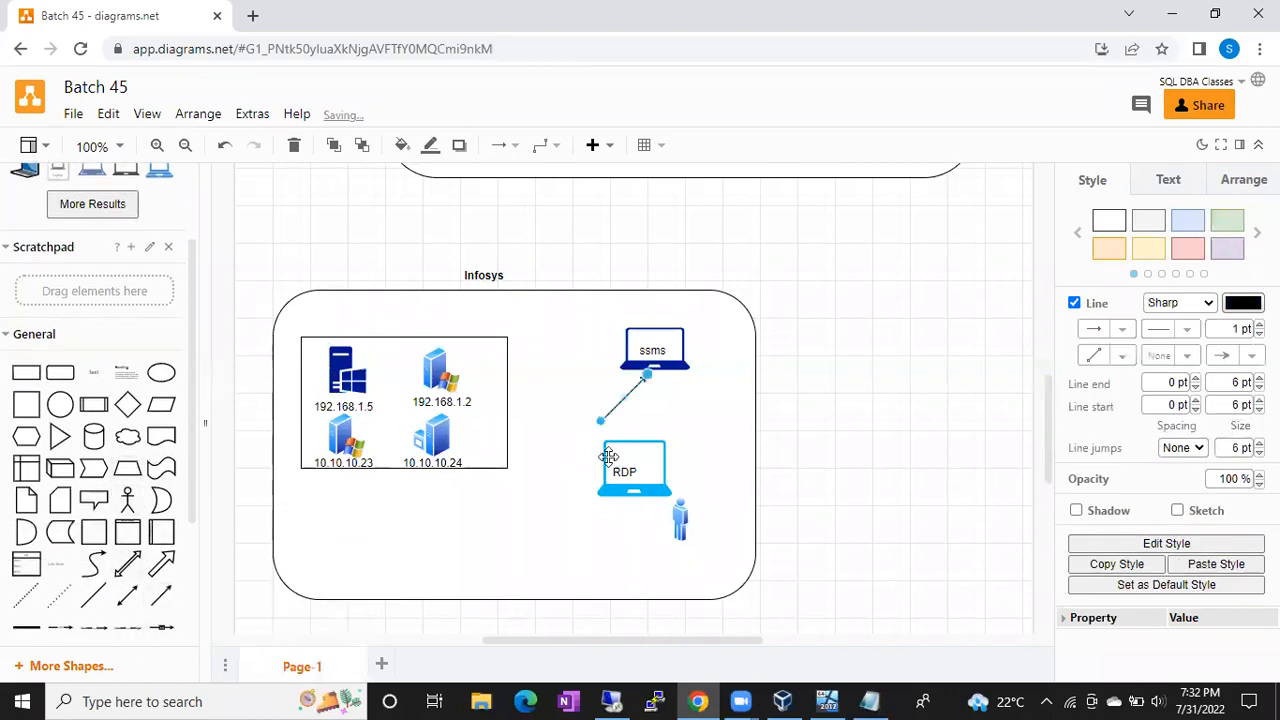
pyautogui.moveTo(600, 420); pyautogui.dragTo(602, 470)
pyautogui.moveTo(647, 376); pyautogui.dragTo(368, 392)
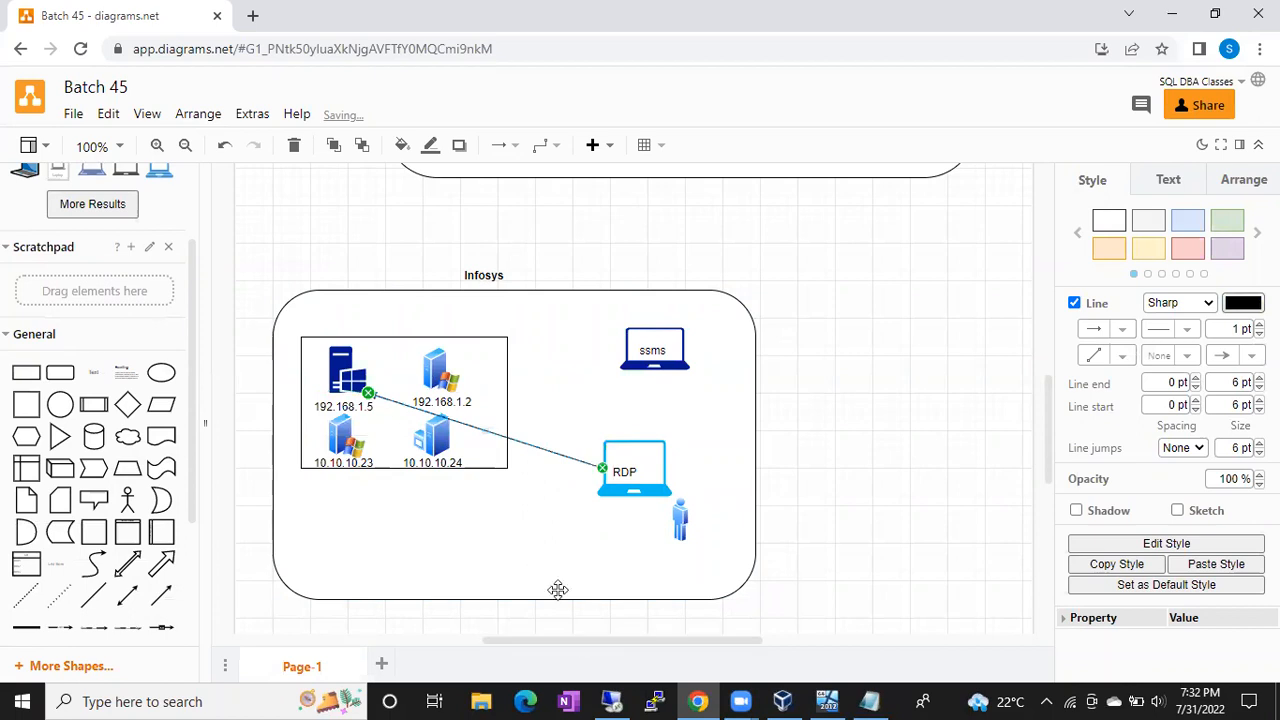
pyautogui.click(537, 562)
# Step: Check the person figure, server icon and remote session, then select the ssms laptop
pyautogui.click(681, 522)
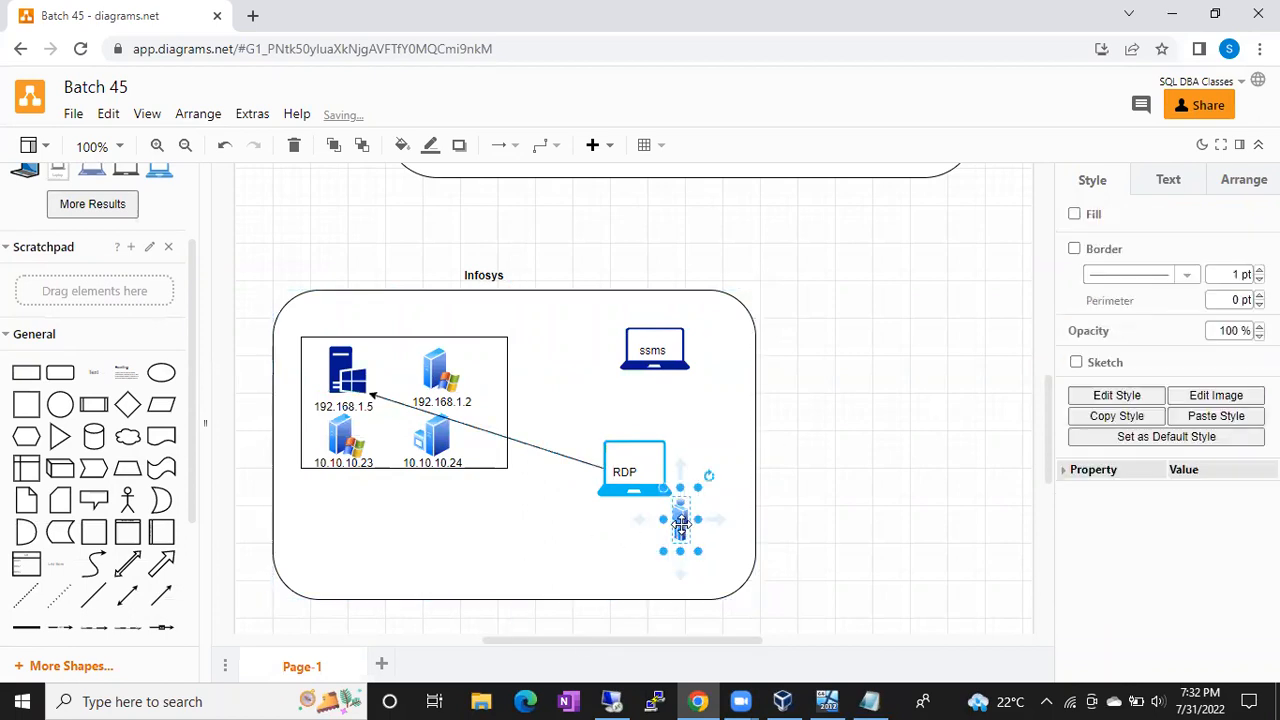
pyautogui.click(357, 381)
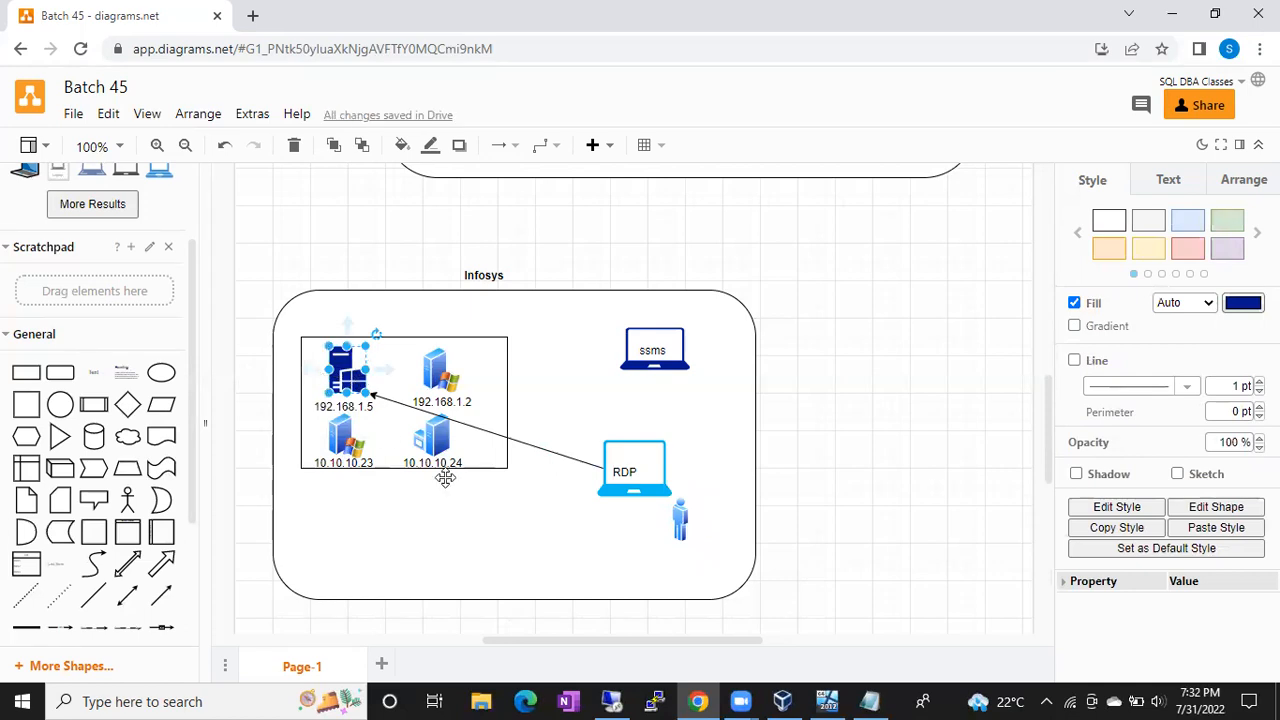
pyautogui.click(612, 701)
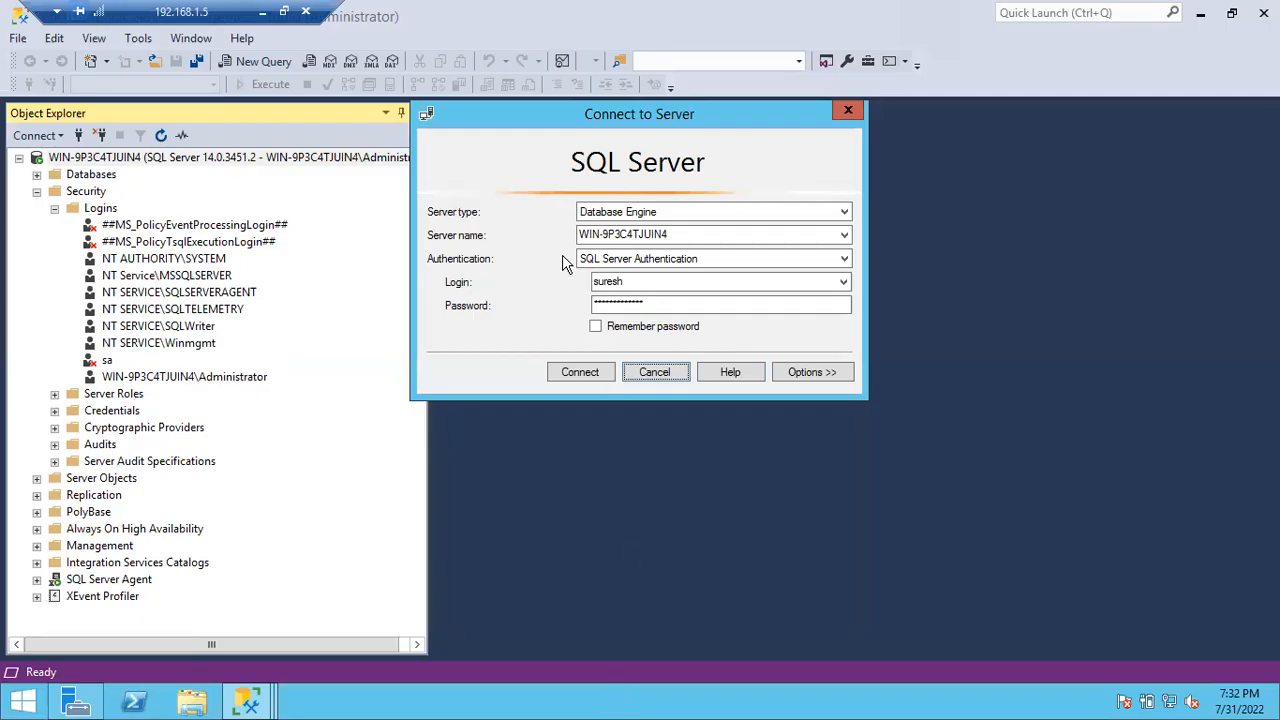
pyautogui.click(264, 12)
pyautogui.click(645, 340)
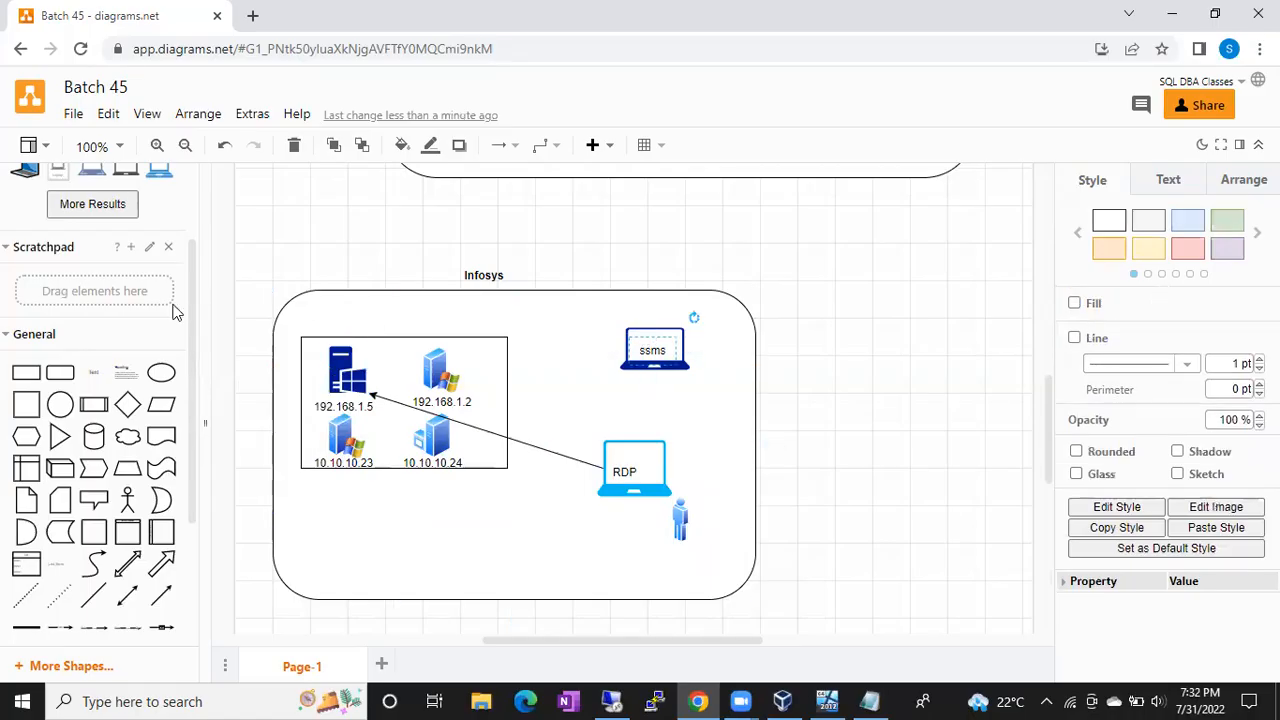
# Step: Search shapes for 'user' and place the user-with-key icon beside the ssms laptop
pyautogui.scroll(2, 173, 312)
pyautogui.click(165, 192)
pyautogui.write('user')
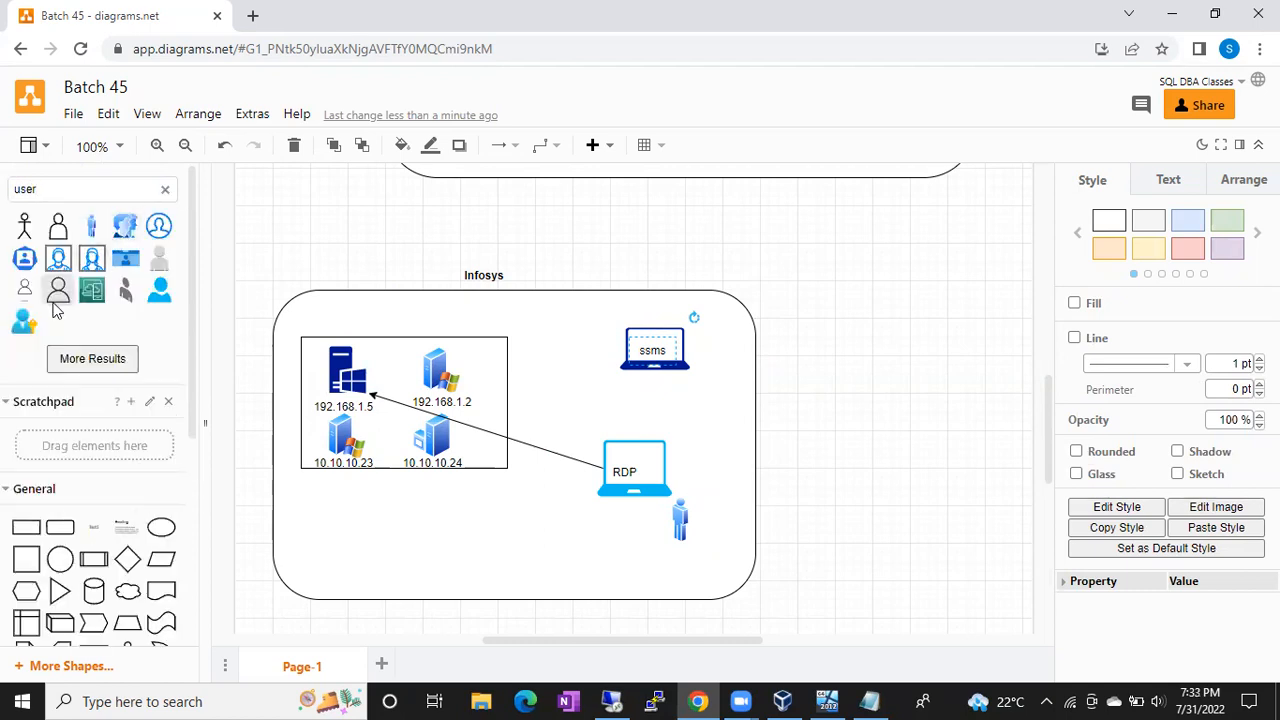
pyautogui.moveTo(24, 320); pyautogui.dragTo(708, 368)
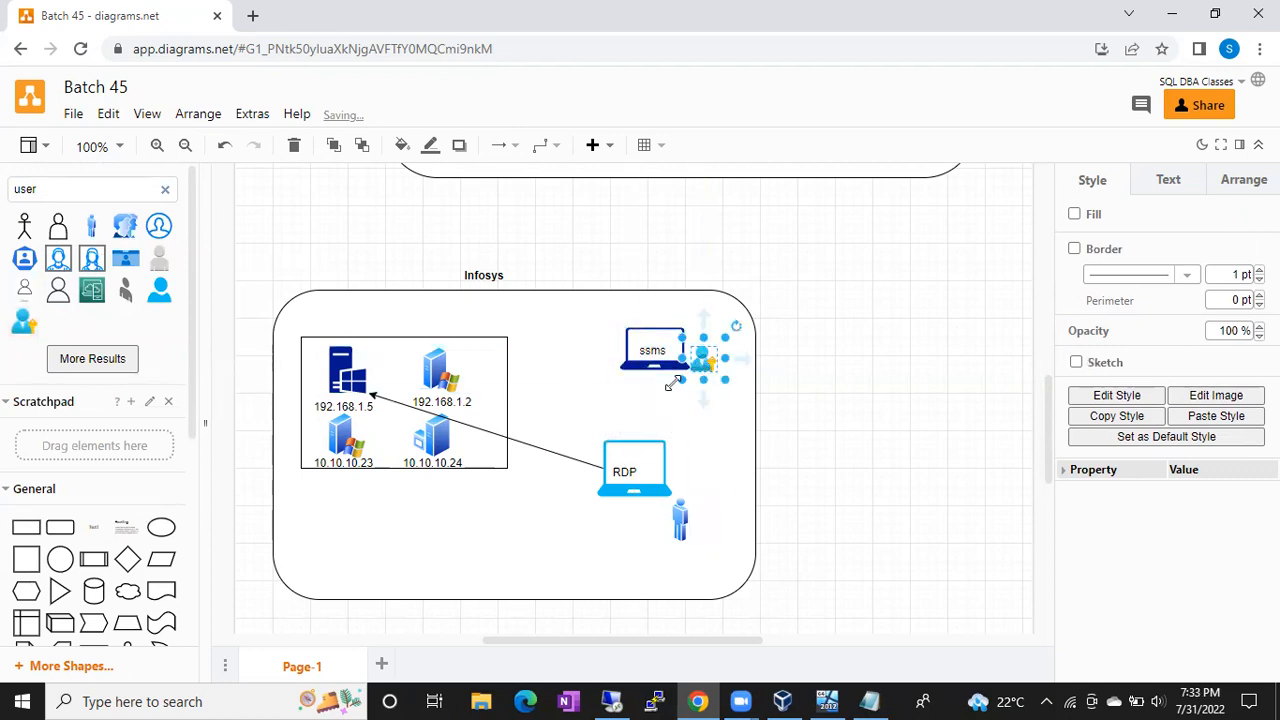
pyautogui.click(645, 350)
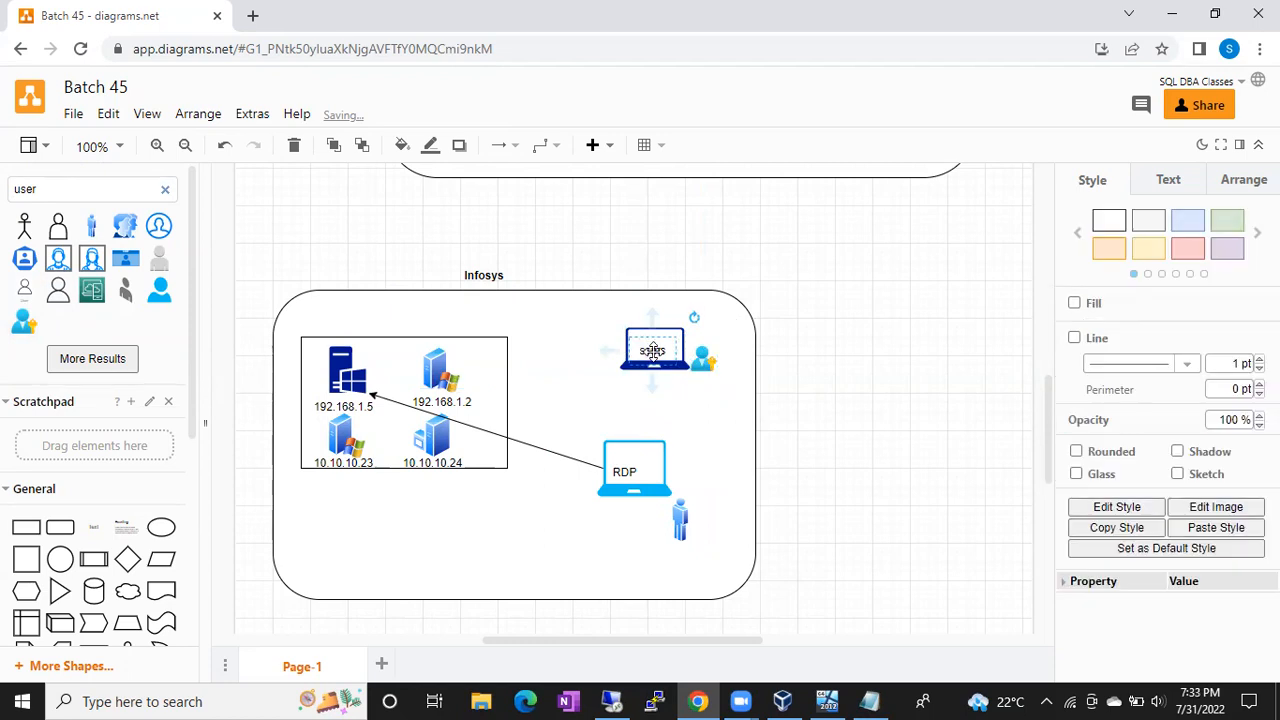
pyautogui.click(352, 406)
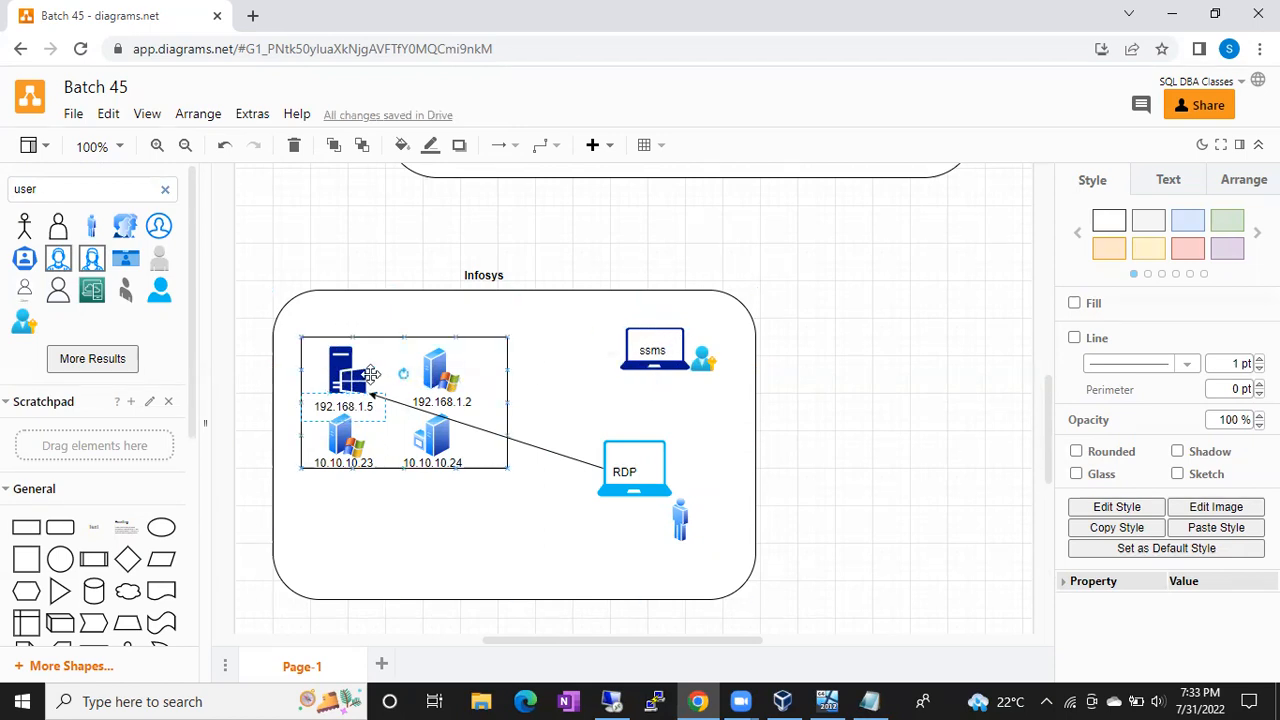
pyautogui.click(366, 374)
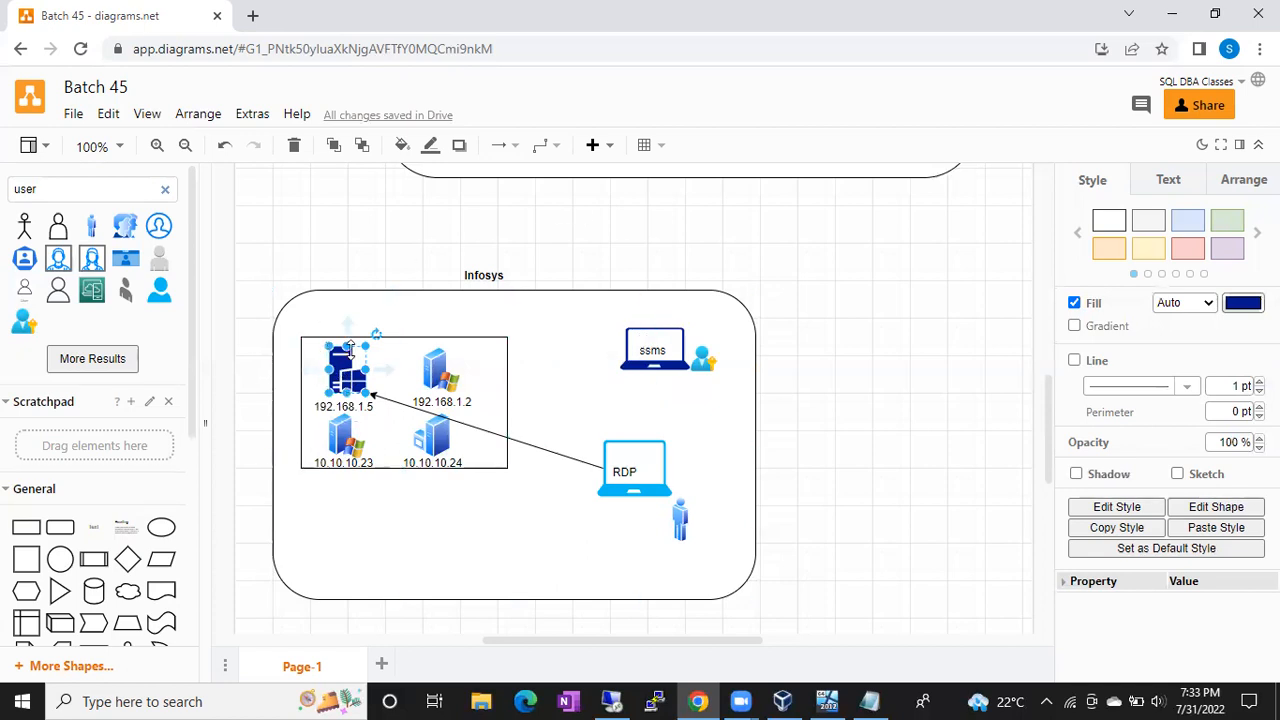
pyautogui.moveTo(349, 347); pyautogui.dragTo(343, 378)
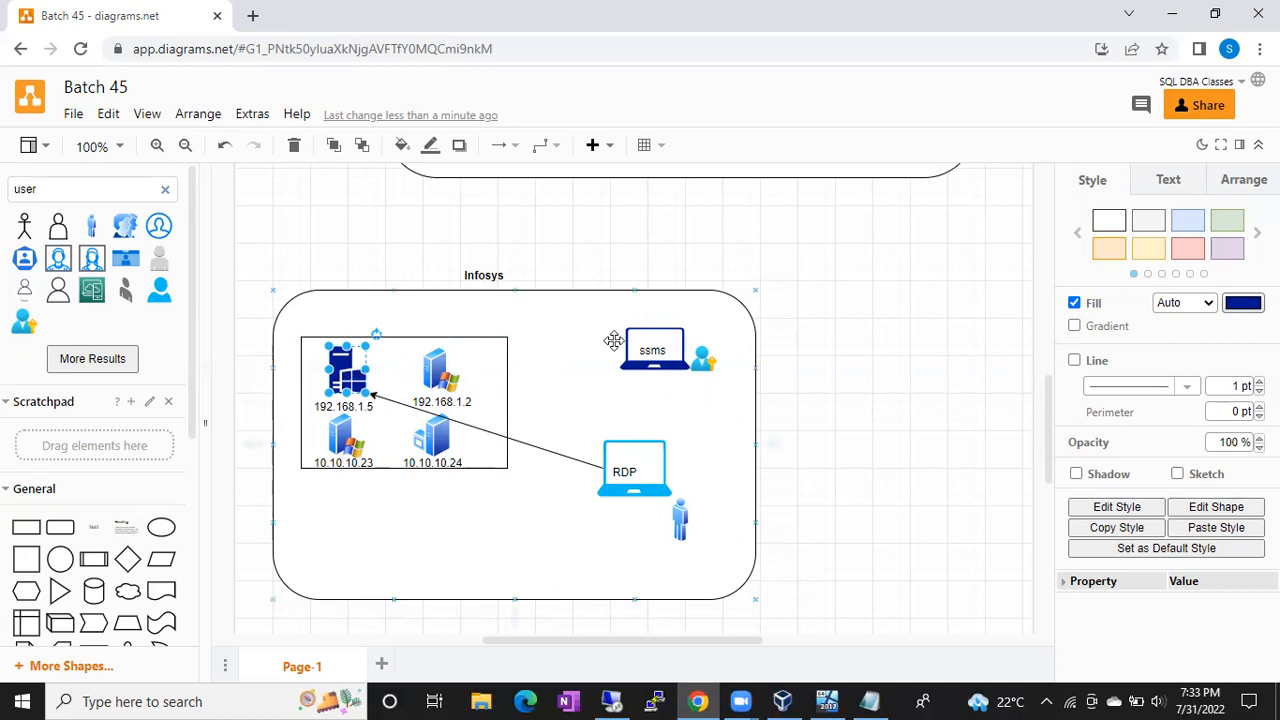
pyautogui.click(704, 357)
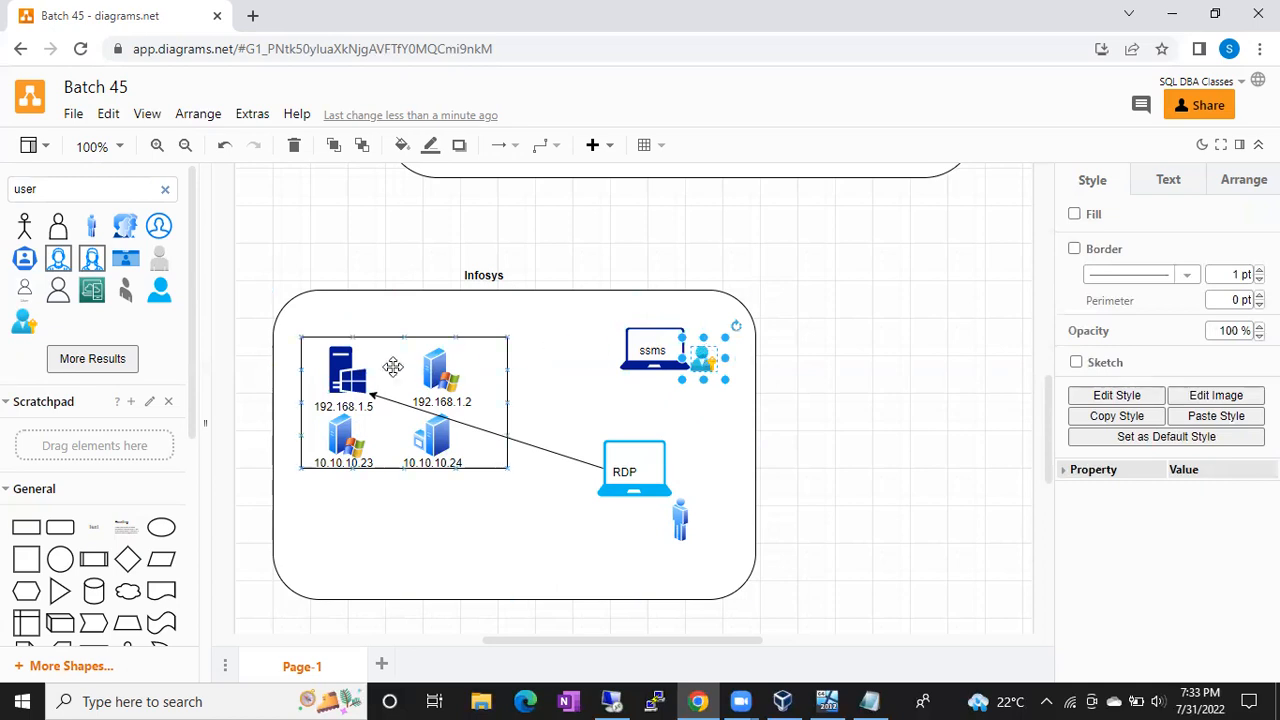
pyautogui.click(339, 377)
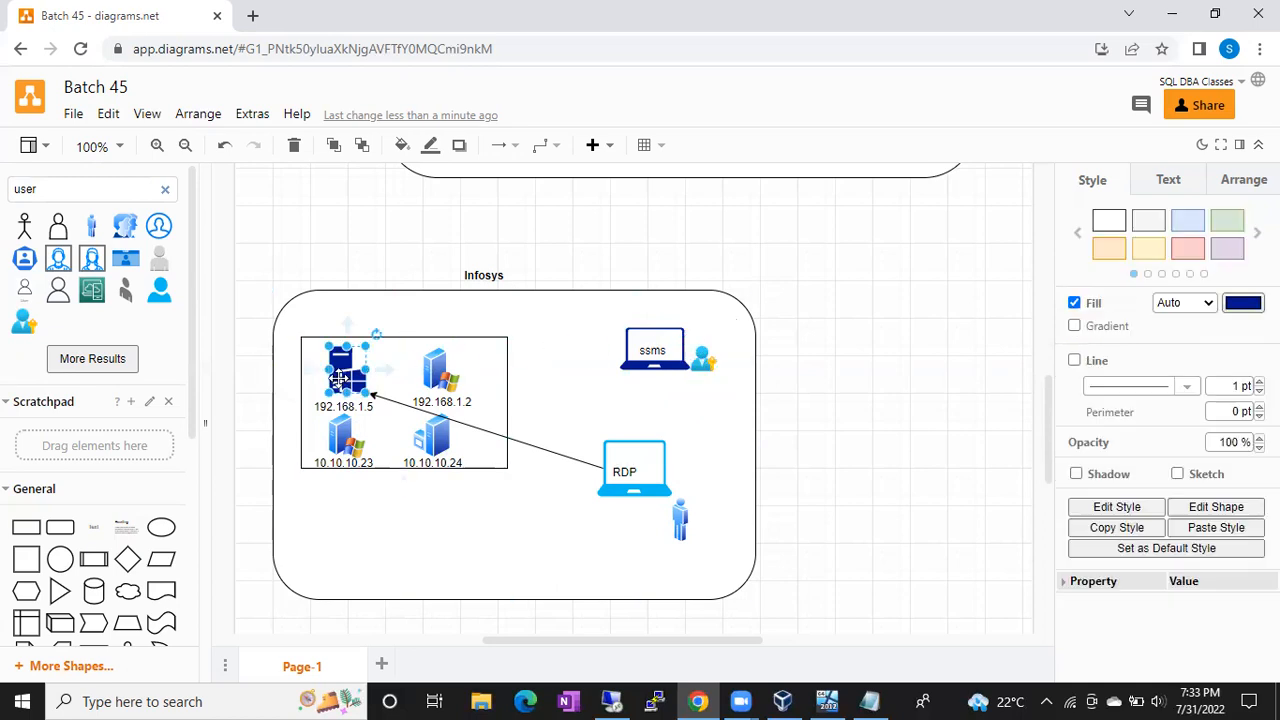
pyautogui.click(647, 343)
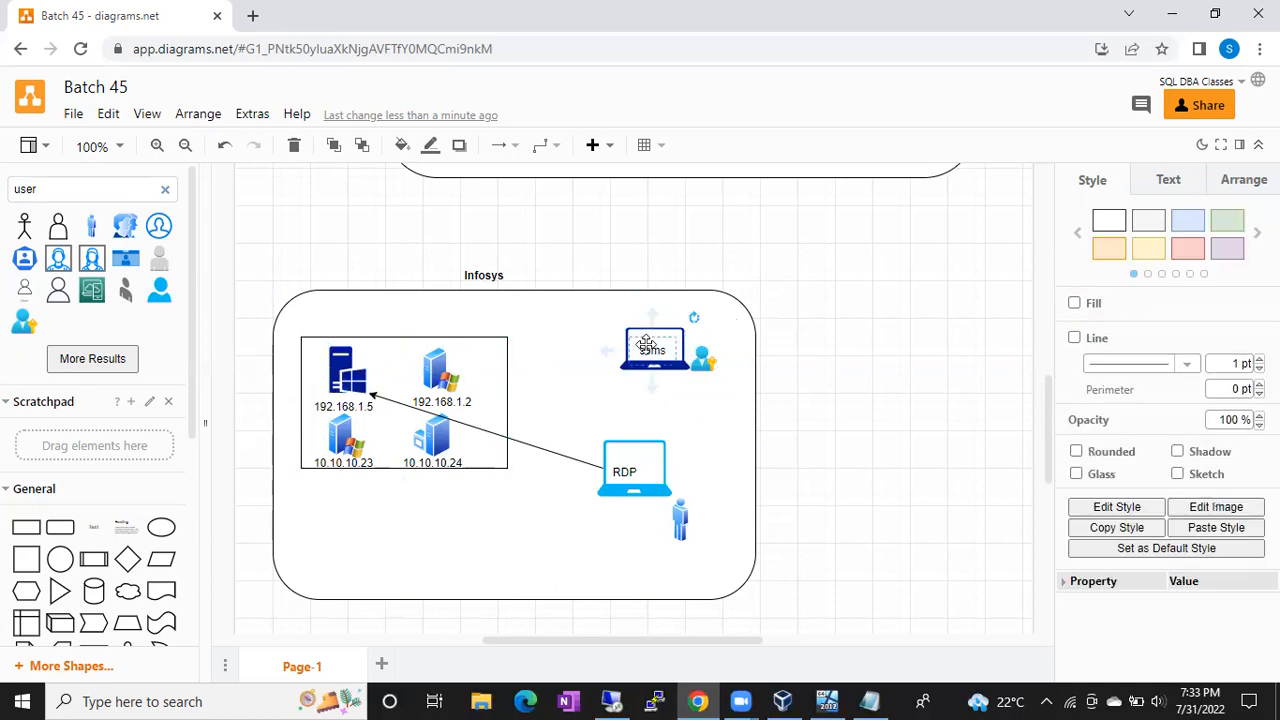
pyautogui.click(342, 400)
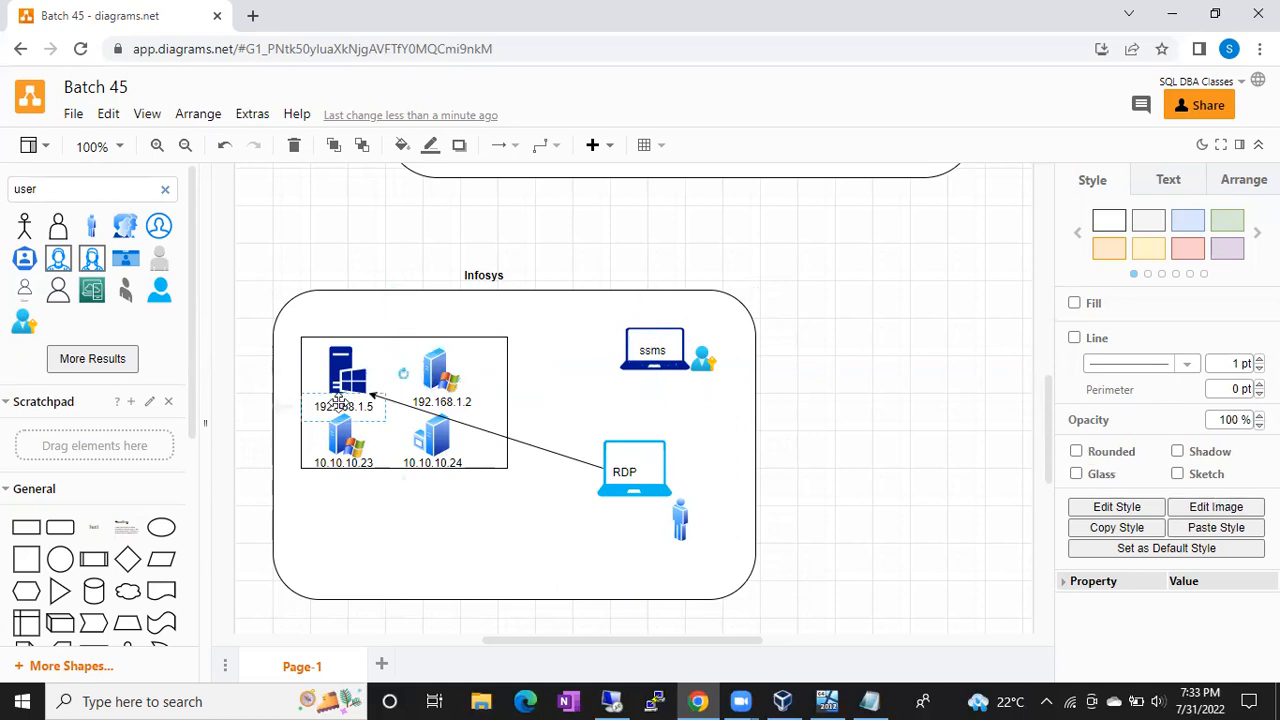
pyautogui.click(645, 347)
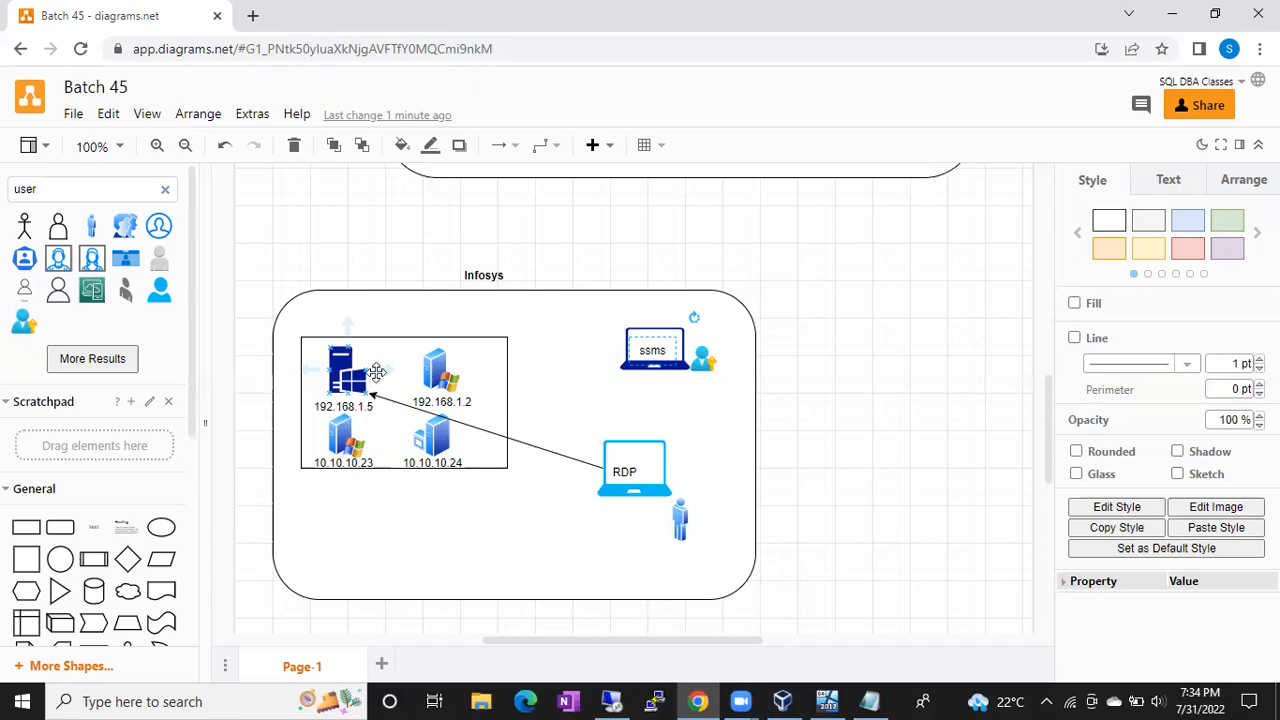
# Step: Bring the remote desktop session with SSMS's Connect to Server form to the front
pyautogui.click(614, 701)
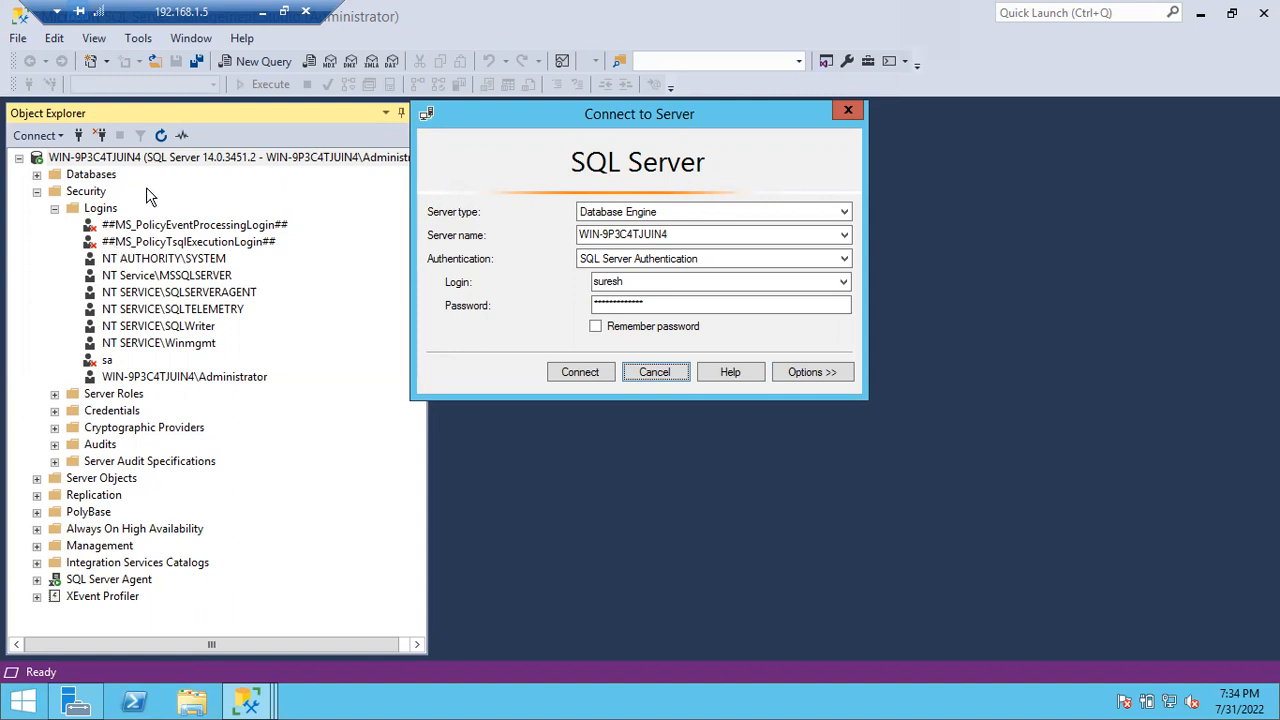
# Step: Minimize the SQL Server Management Studio remote session to bring the Batch 45 diagram back
pyautogui.click(261, 14)
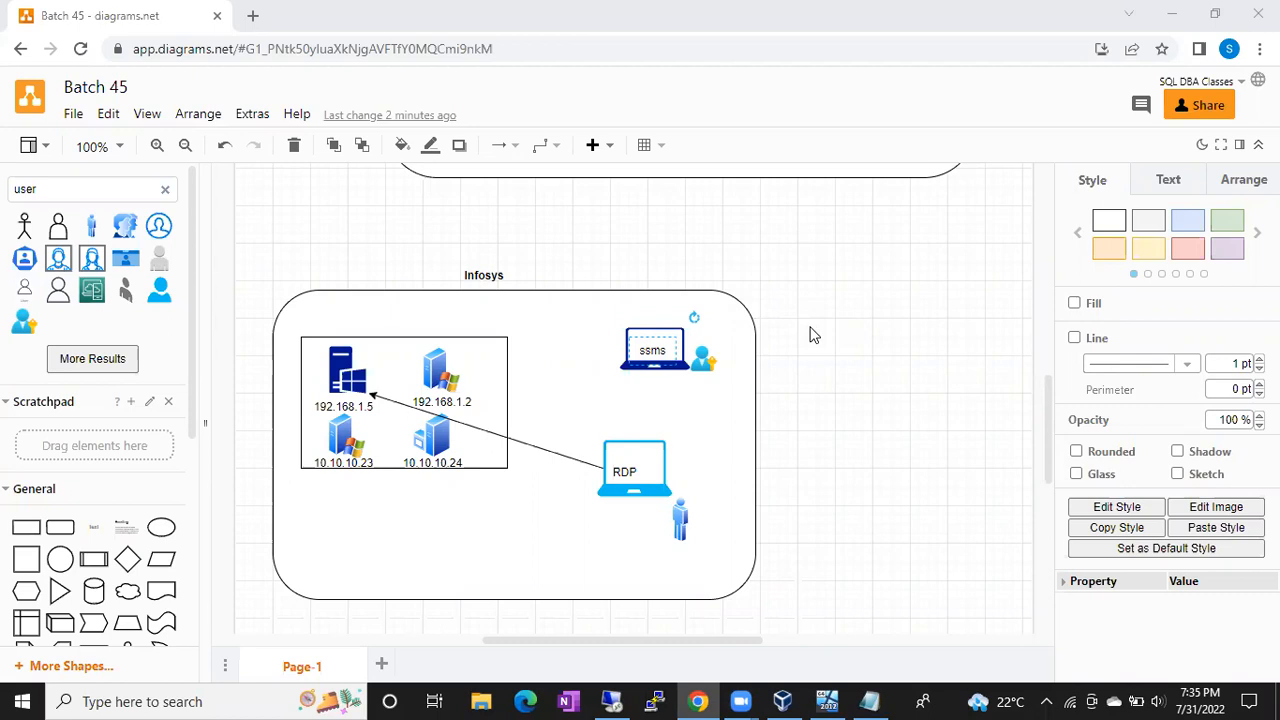
pyautogui.click(345, 381)
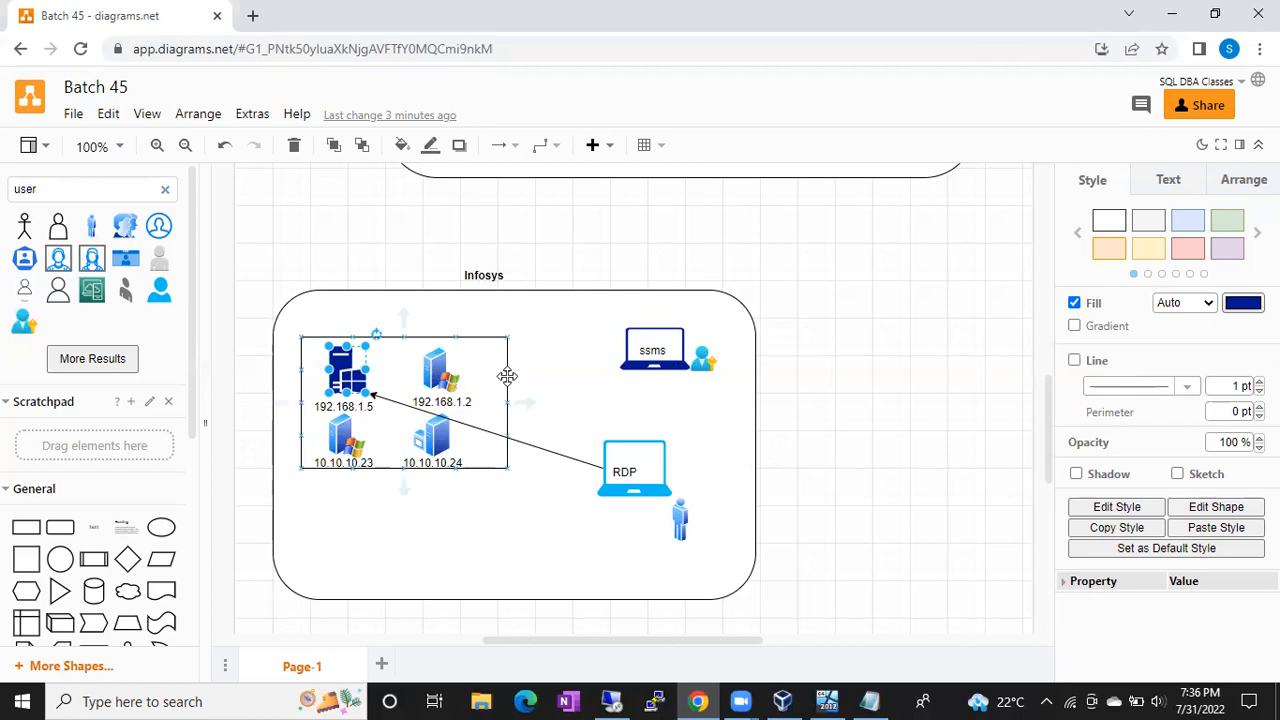
pyautogui.click(699, 358)
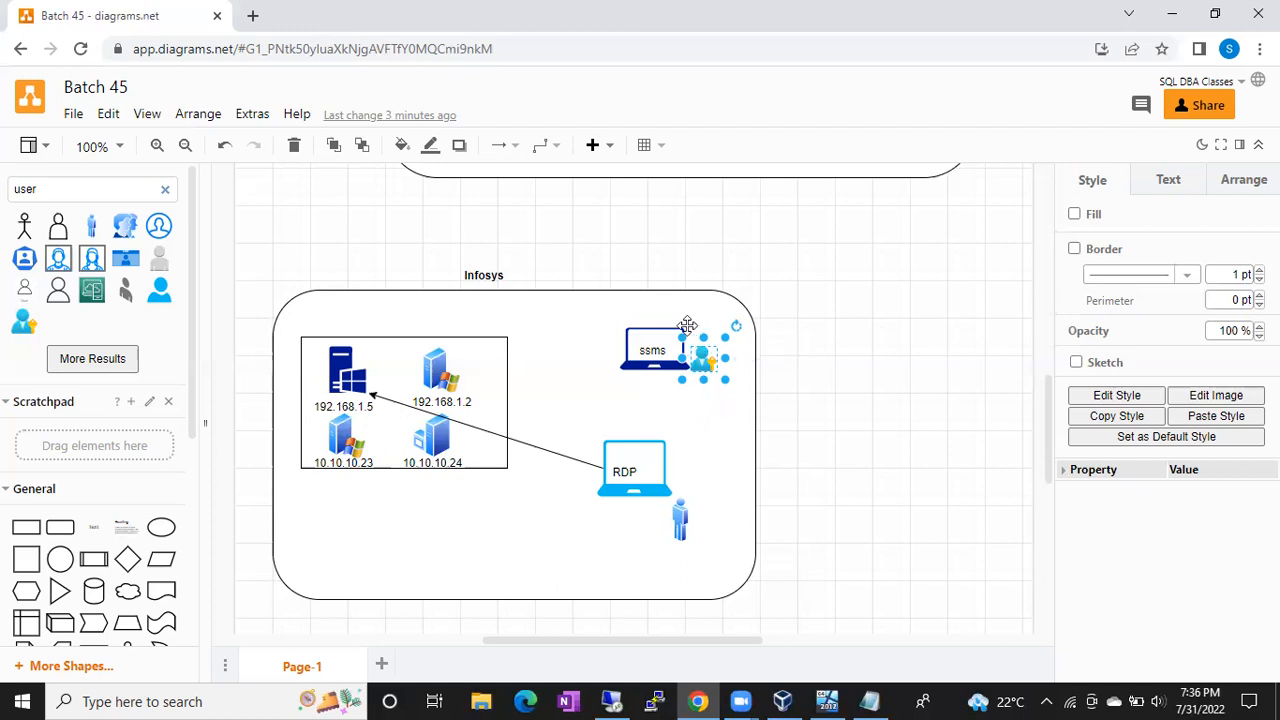
# Step: Check the 192.168.1.5 server and ssms laptop shapes, then switch back to the remote desktop session
pyautogui.click(341, 377)
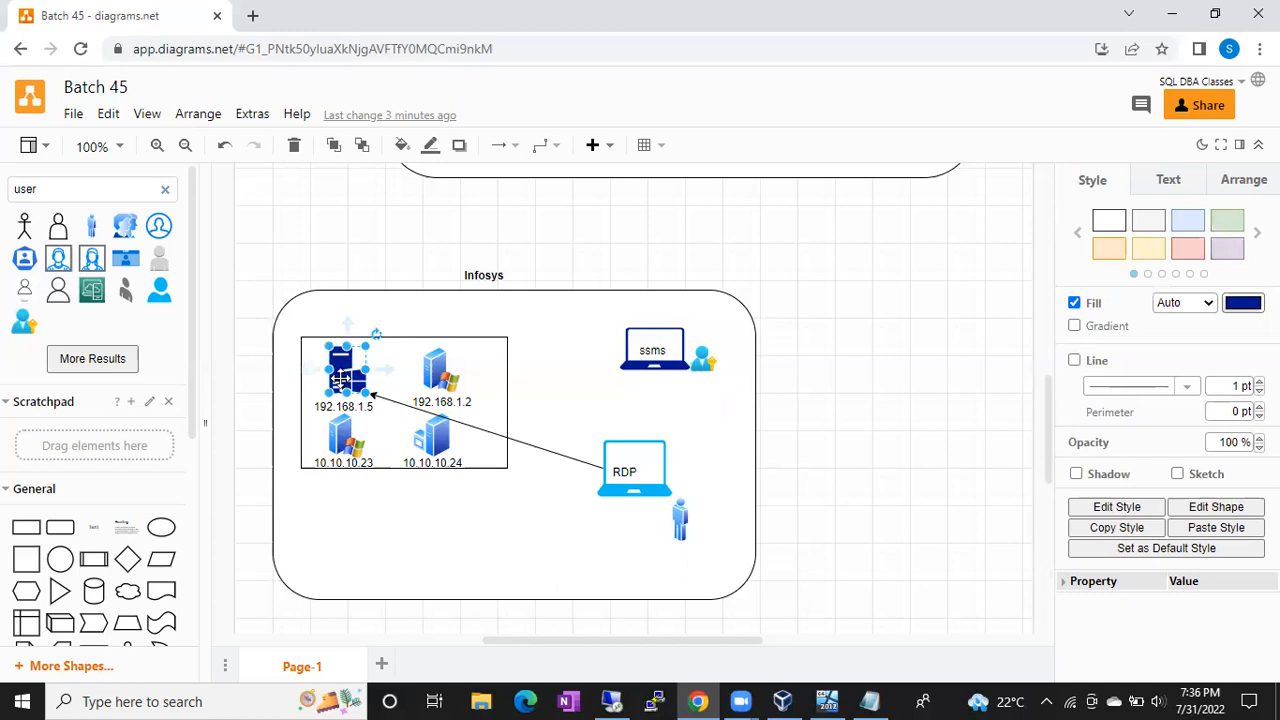
pyautogui.click(653, 350)
pyautogui.click(343, 372)
pyautogui.click(648, 349)
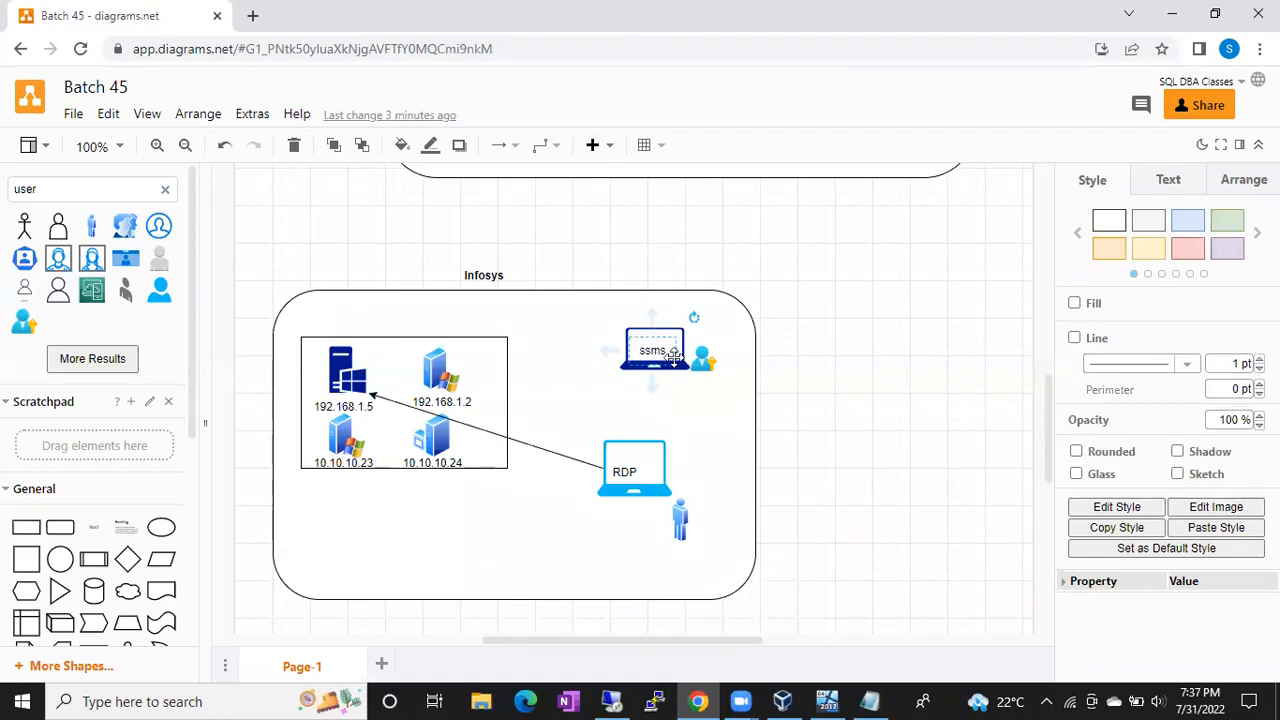
pyautogui.click(665, 327)
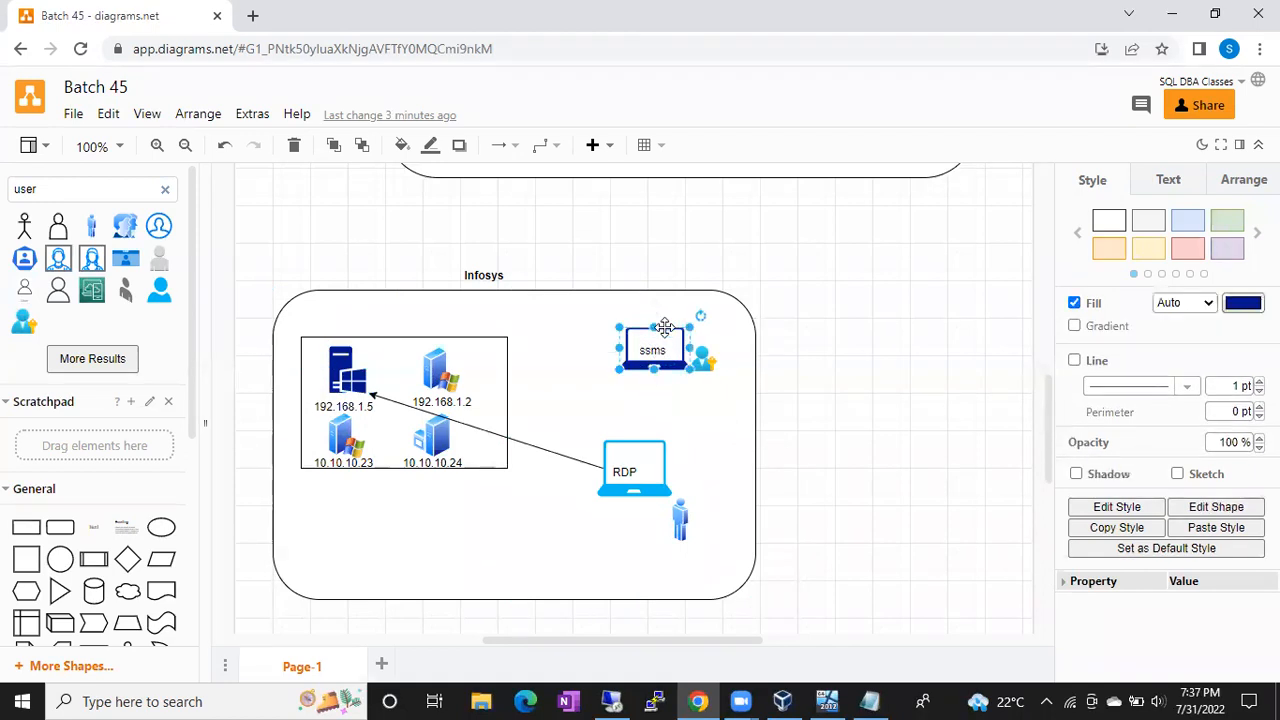
pyautogui.click(352, 364)
pyautogui.click(645, 350)
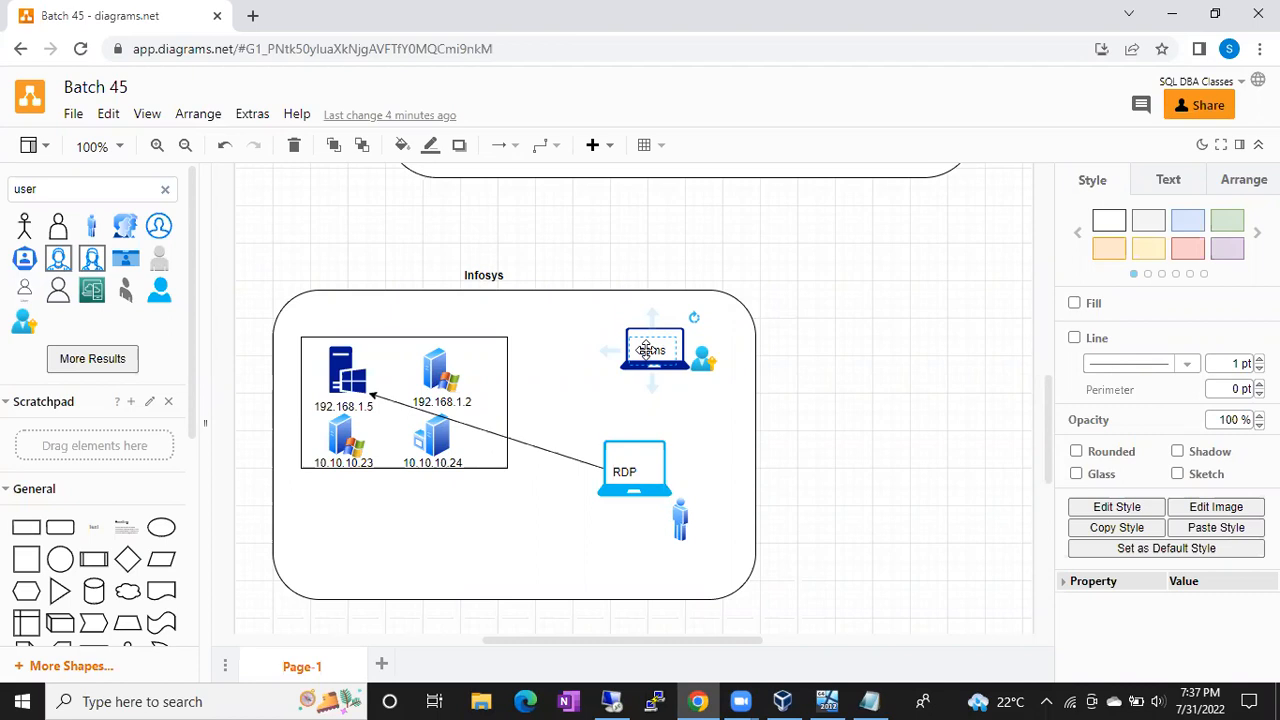
pyautogui.click(612, 701)
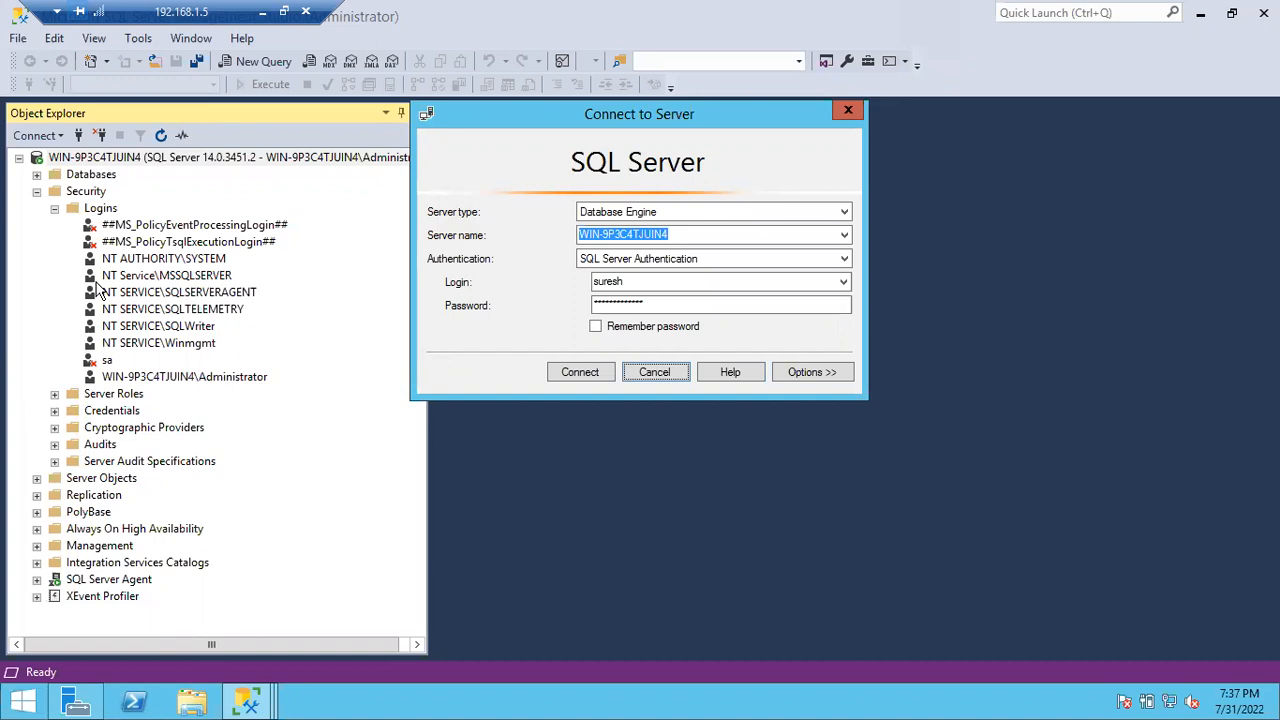
# Step: Cancel Connect to Server, collapse Logins, and expand Databases to show Ajio, AMAZON, Paytm and Sales
pyautogui.click(90, 164)
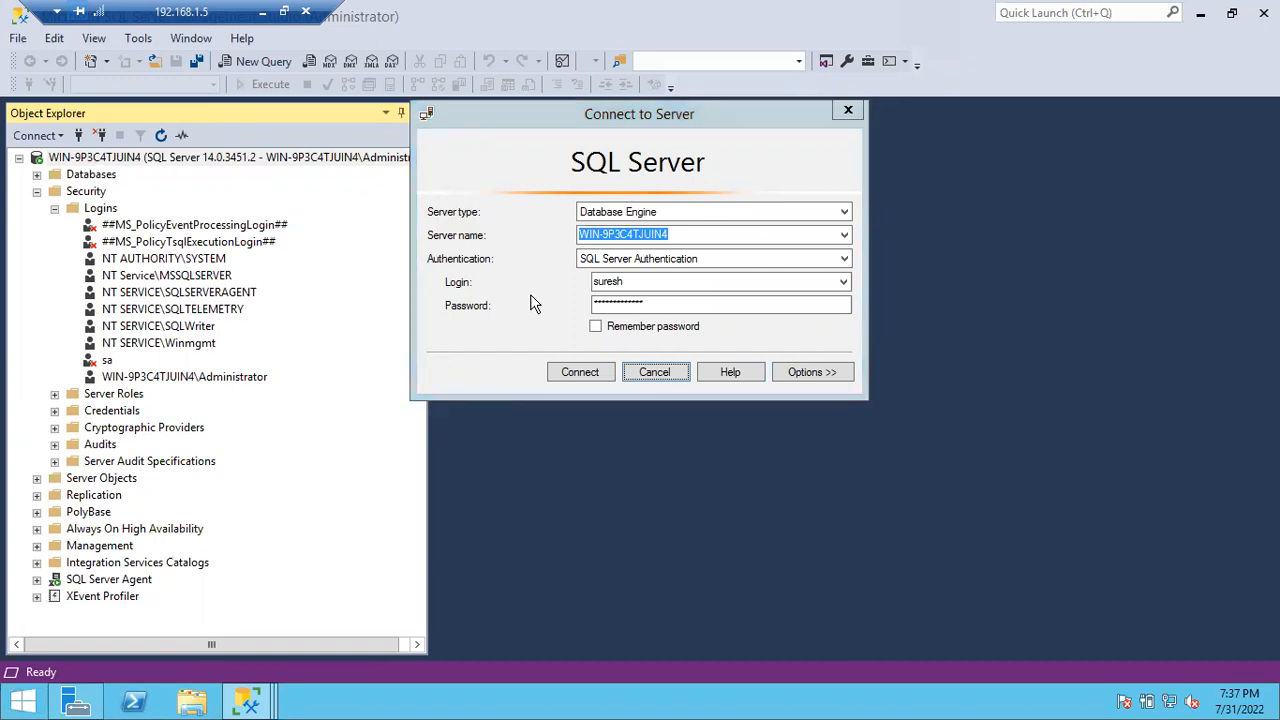
pyautogui.click(652, 372)
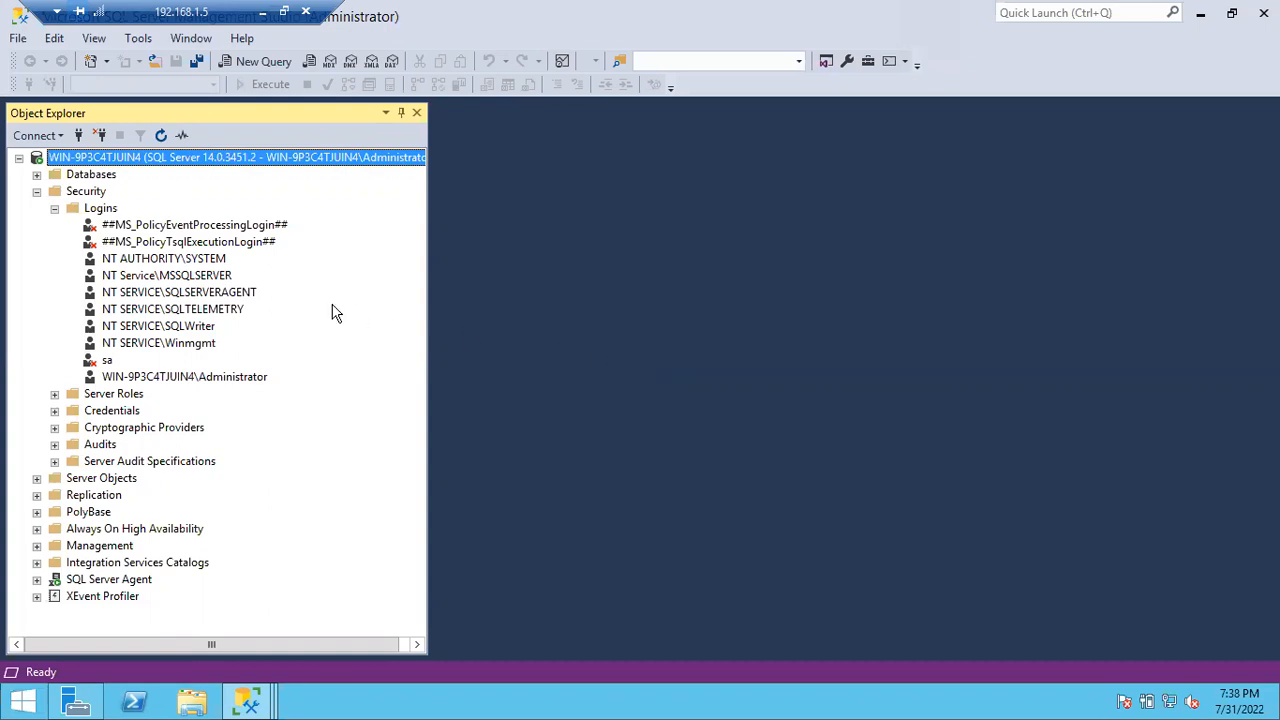
pyautogui.click(55, 208)
pyautogui.click(36, 174)
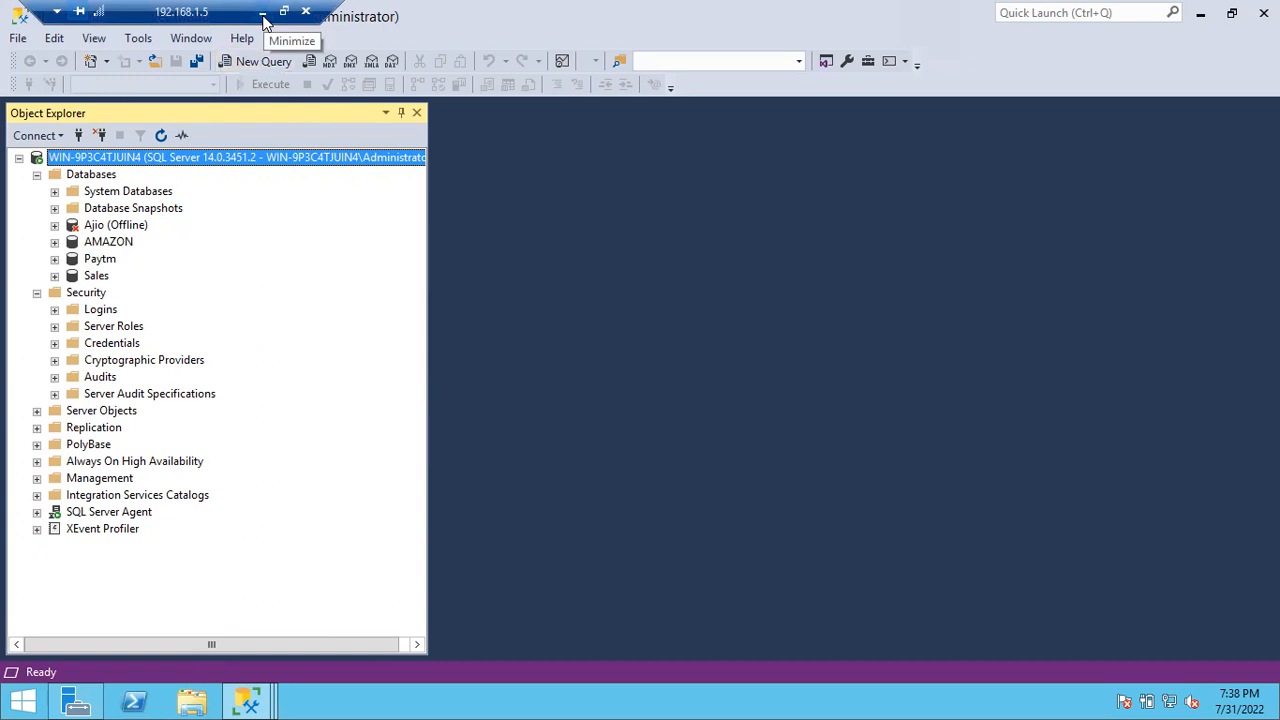
# Step: Leave the remote session and scroll the canvas to the empty area below the Infosys box
pyautogui.click(264, 17)
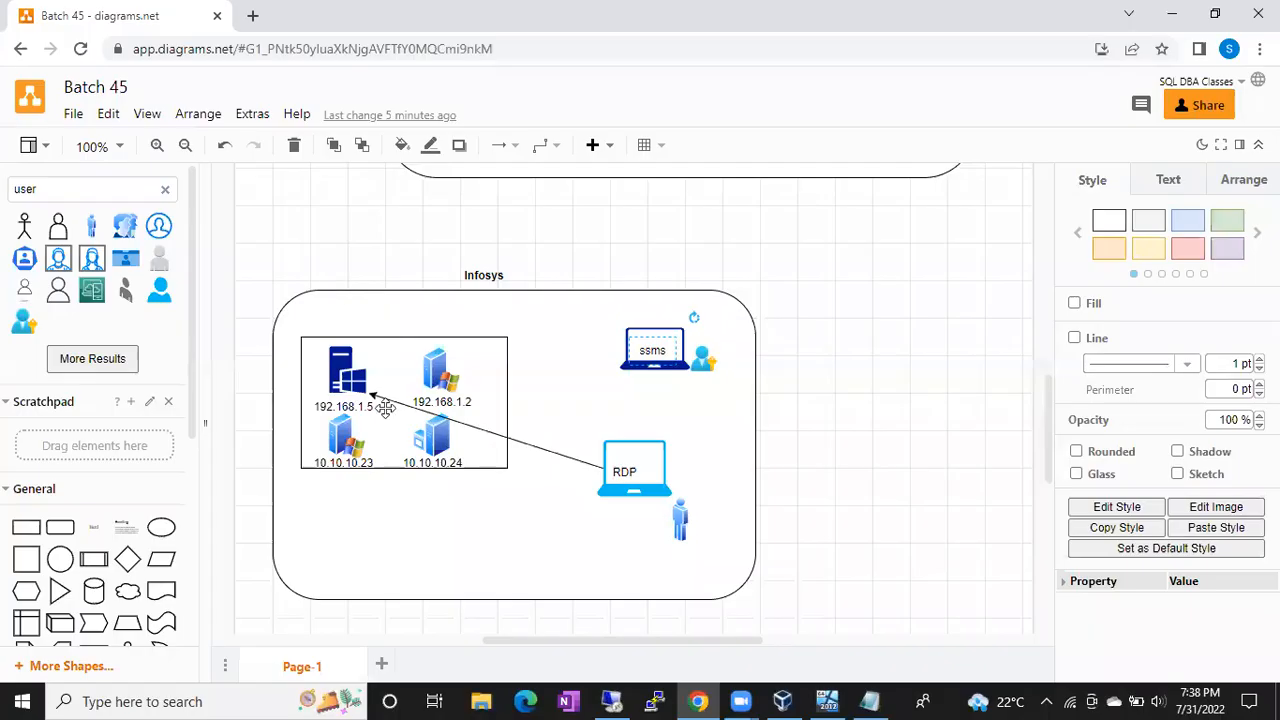
pyautogui.scroll(-5, 431, 510)
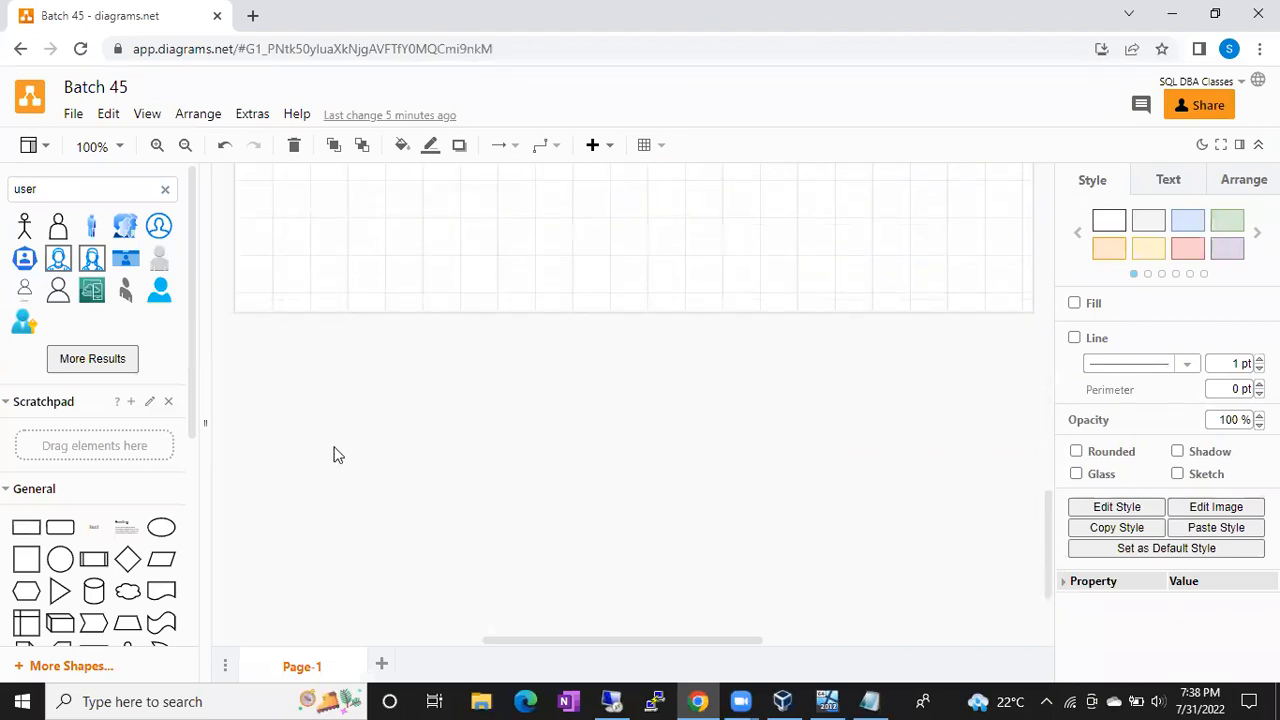
pyautogui.scroll(3, 331, 451)
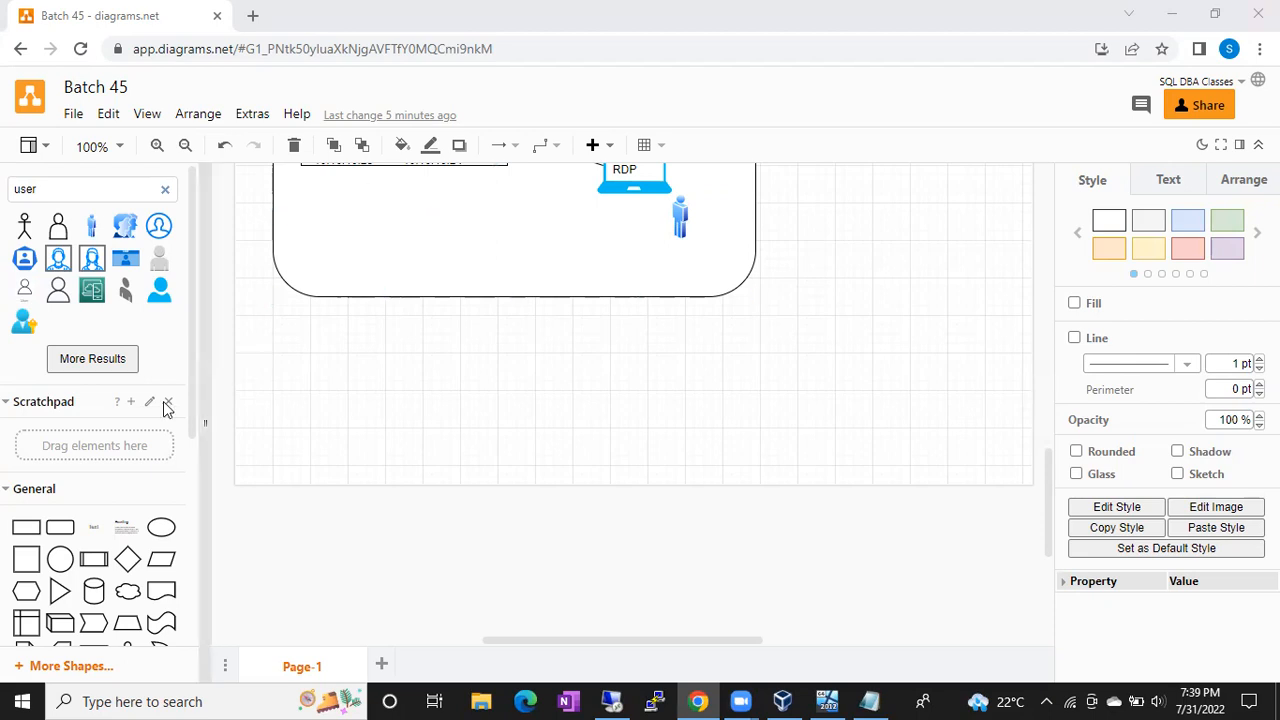
pyautogui.scroll(-2, 57, 455)
# Step: Place a rounded rectangle below the Infosys container and enlarge it to about 450 x 270
pyautogui.click(57, 449)
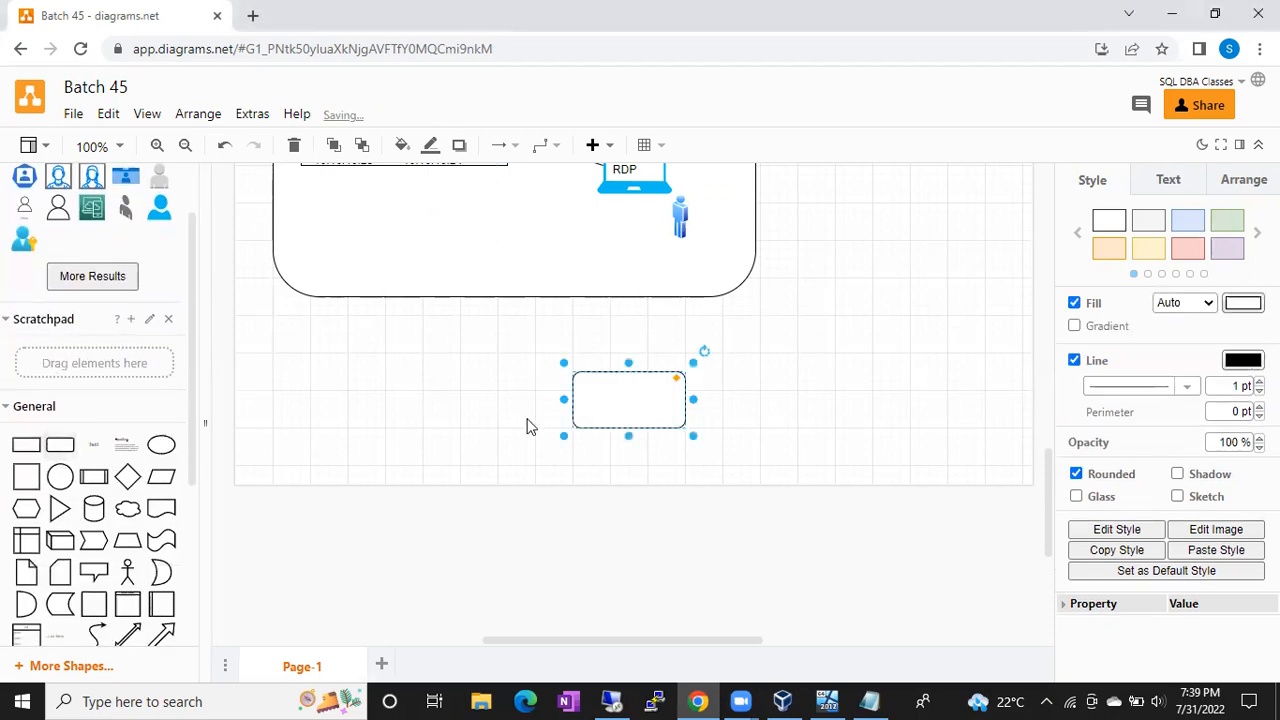
pyautogui.moveTo(603, 400); pyautogui.dragTo(330, 415)
pyautogui.moveTo(429, 443); pyautogui.dragTo(734, 530)
pyautogui.moveTo(560, 437); pyautogui.dragTo(503, 537)
pyautogui.moveTo(488, 473); pyautogui.dragTo(484, 504)
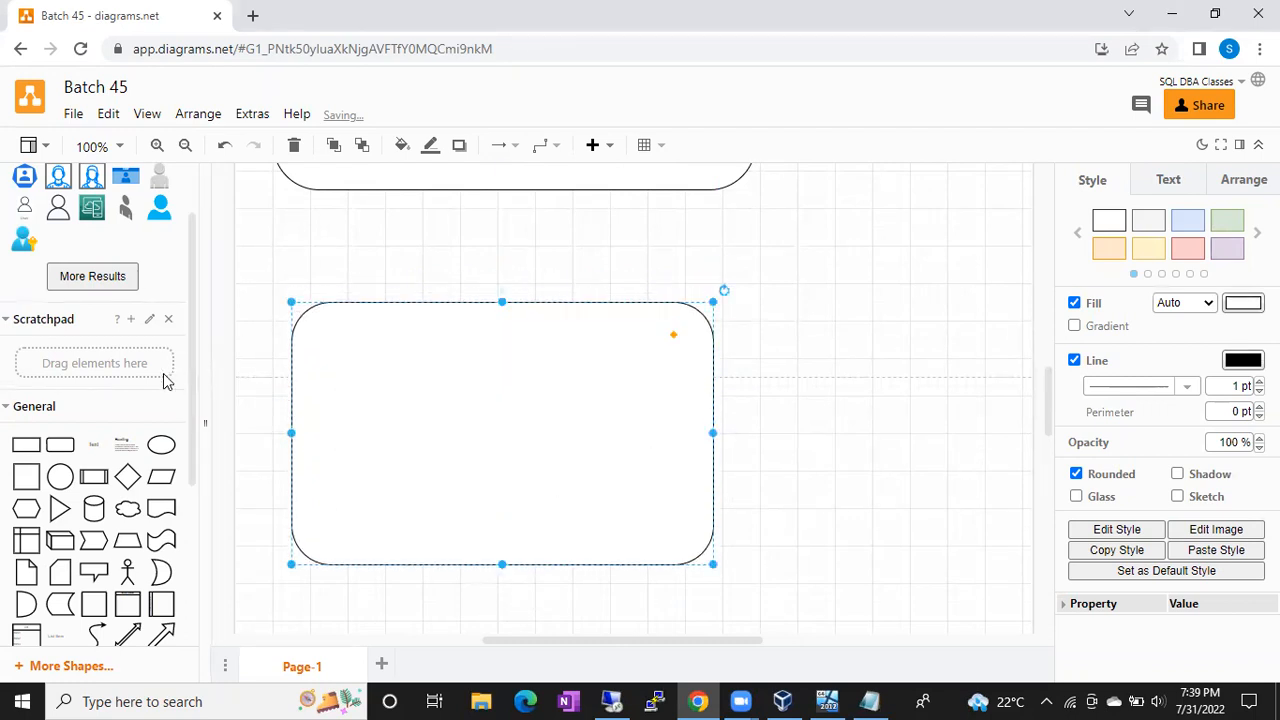
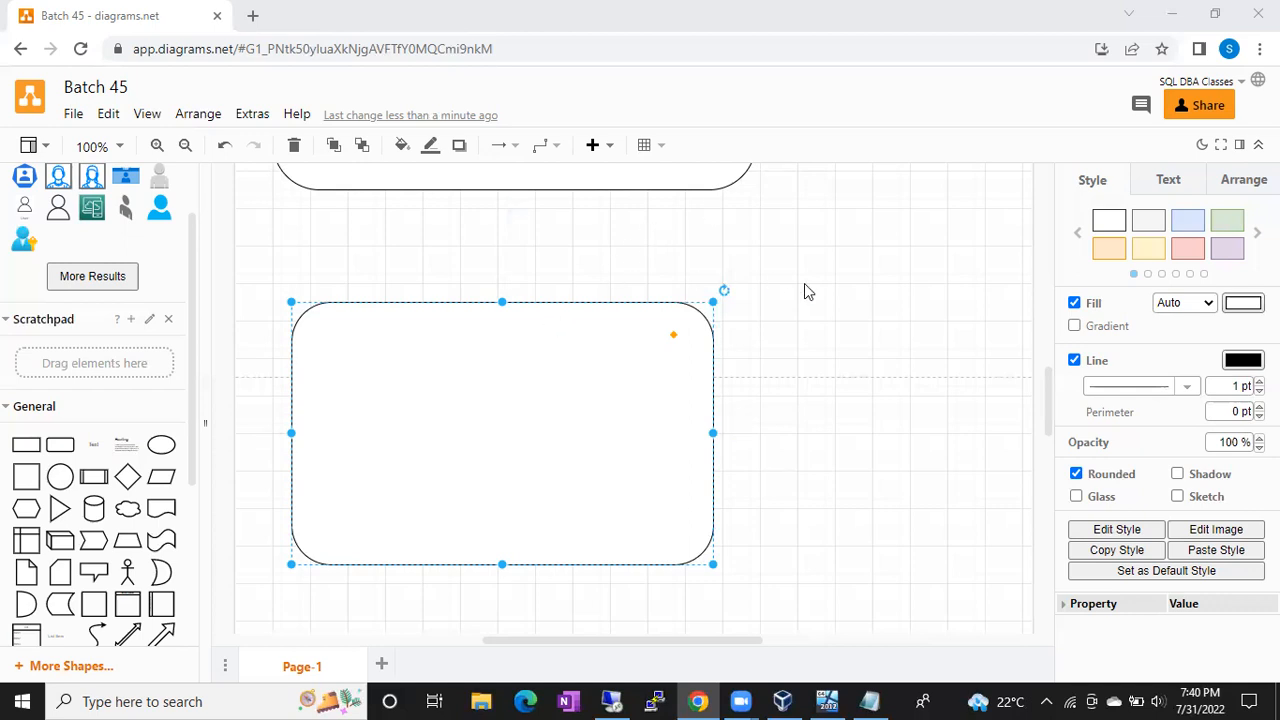
# Step: Add a bold 'Windows Server' text label just above the large rounded rectangle
pyautogui.doubleClick(783, 303)
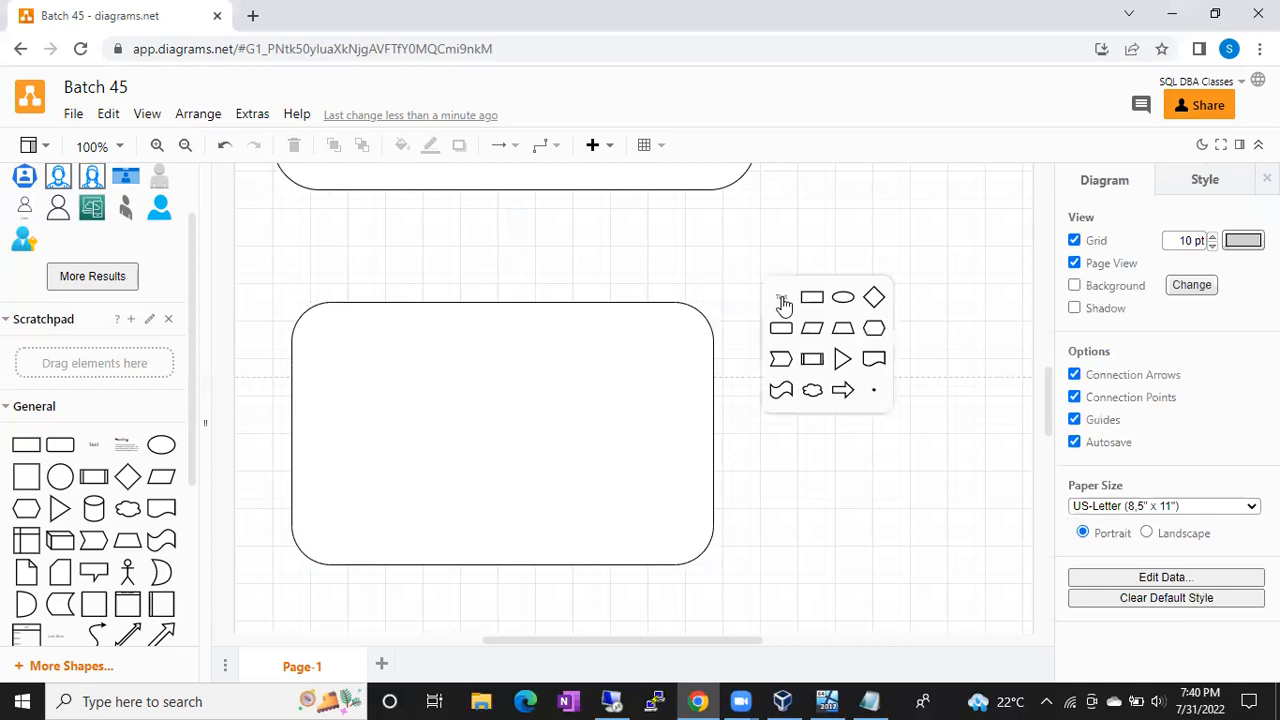
pyautogui.click(783, 300)
pyautogui.write('Windows Server')
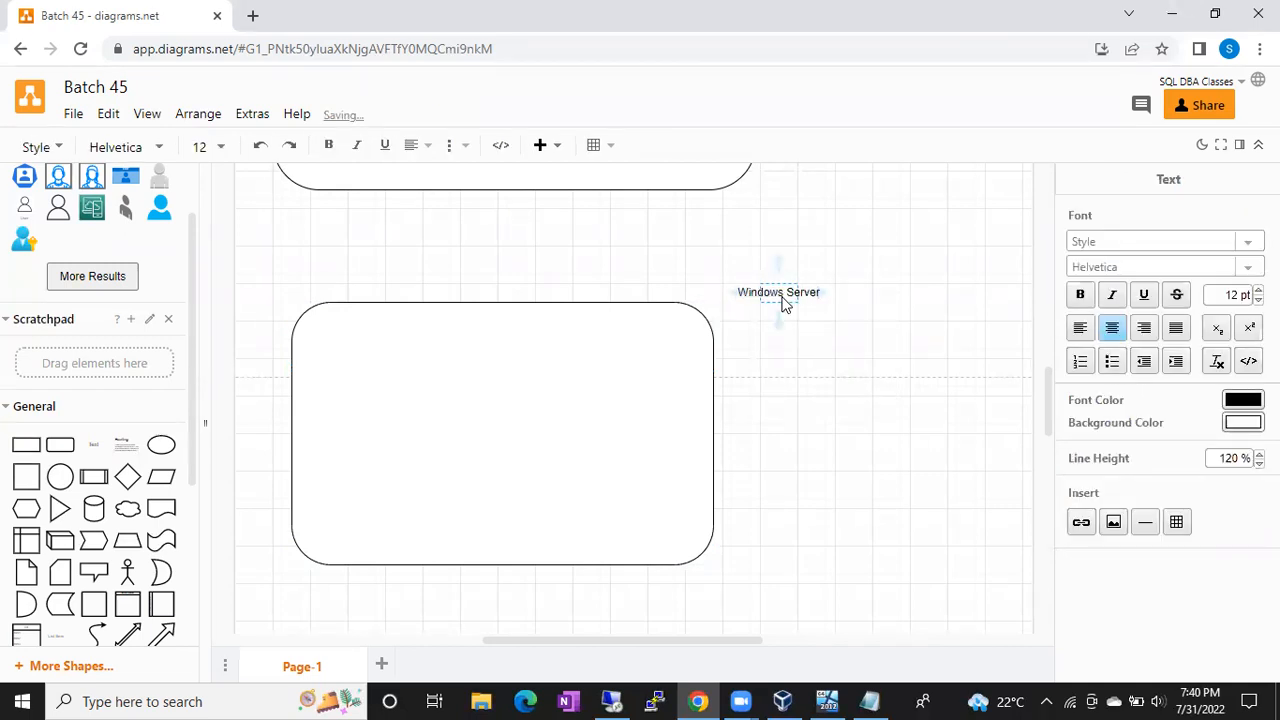
pyautogui.click(886, 250)
pyautogui.moveTo(771, 289); pyautogui.dragTo(492, 280)
pyautogui.hotkey('ctrl', 'b')
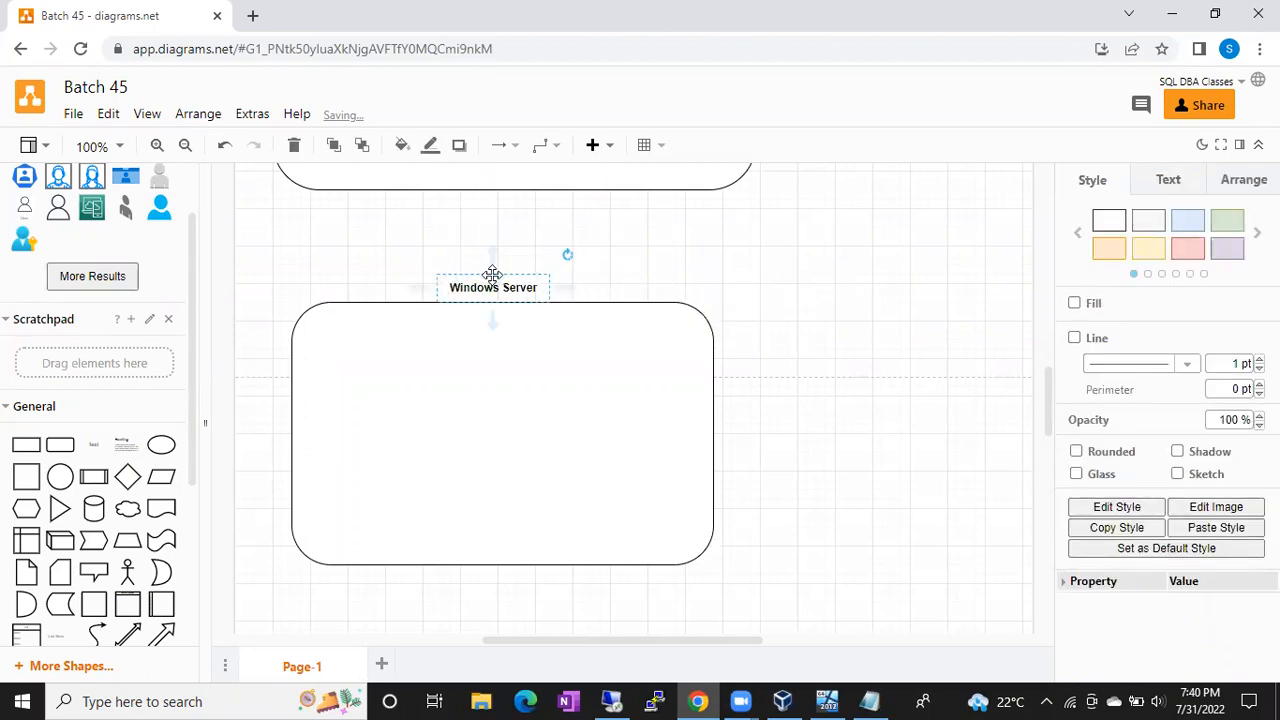
pyautogui.click(871, 334)
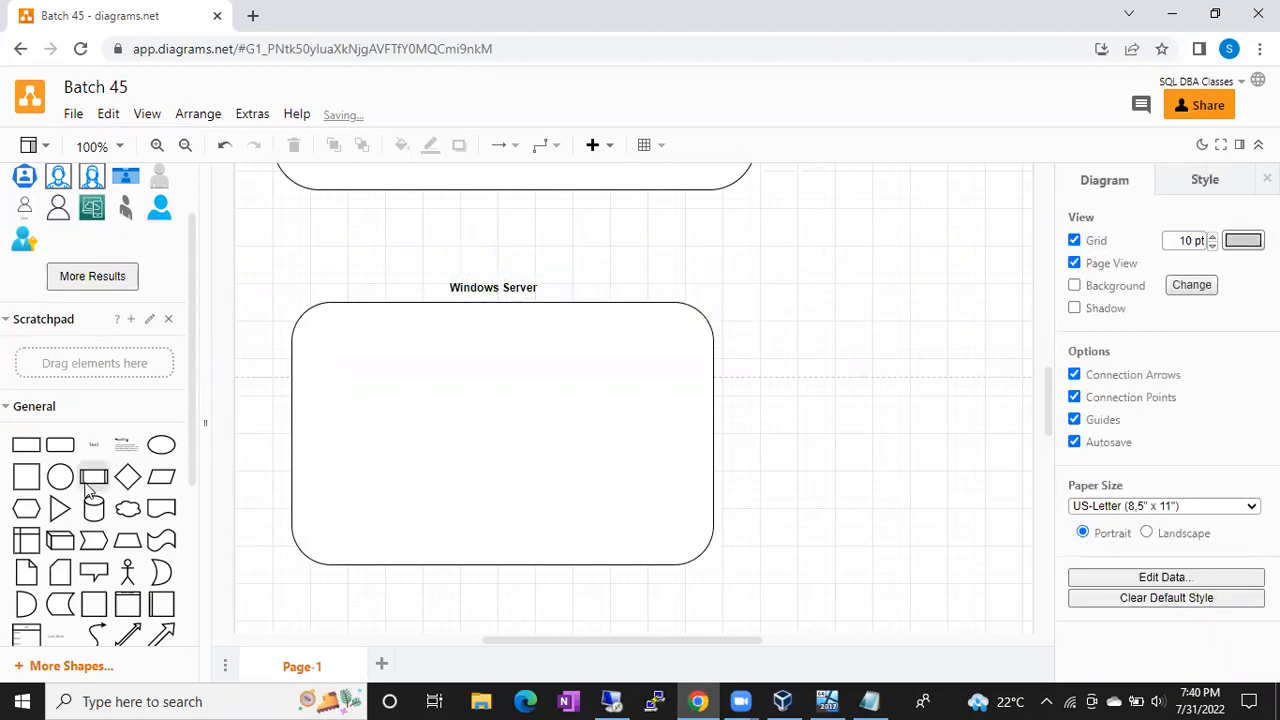
# Step: Place a cylinder inside the Windows Server box and enlarge it to about 180.5 x 200
pyautogui.moveTo(93, 508); pyautogui.dragTo(347, 378)
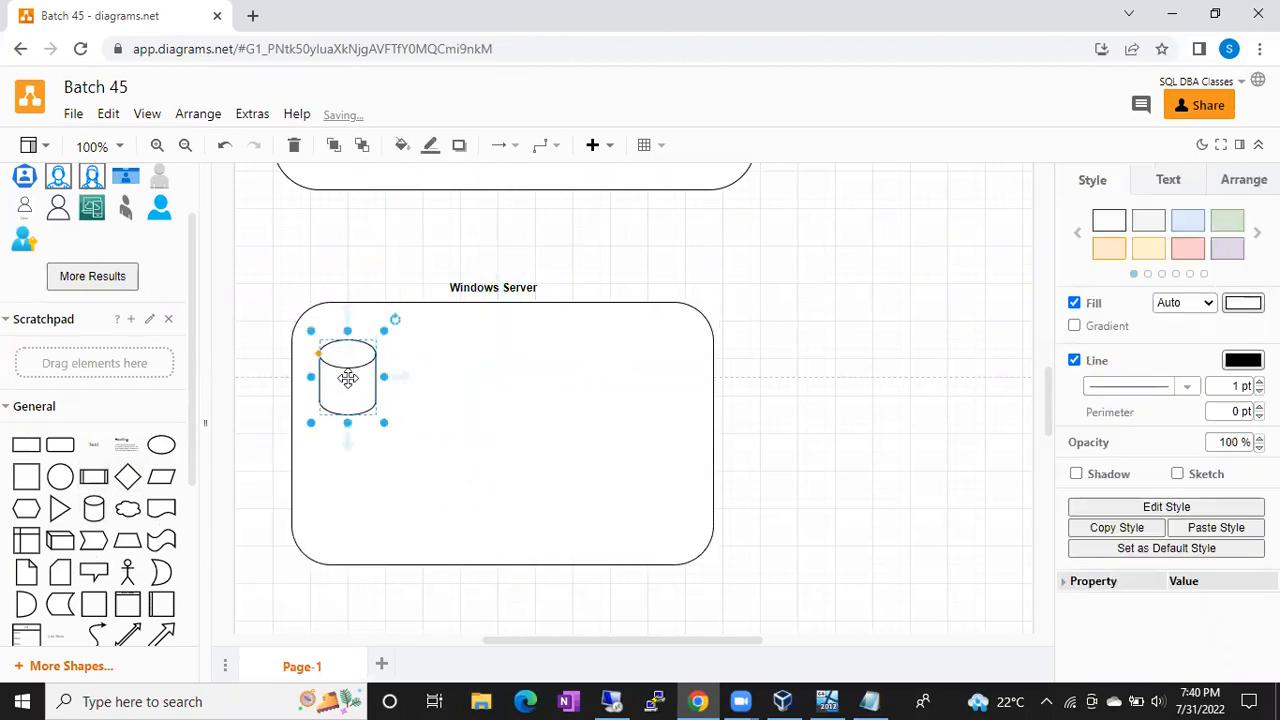
pyautogui.moveTo(384, 422); pyautogui.dragTo(493, 531)
pyautogui.click(744, 454)
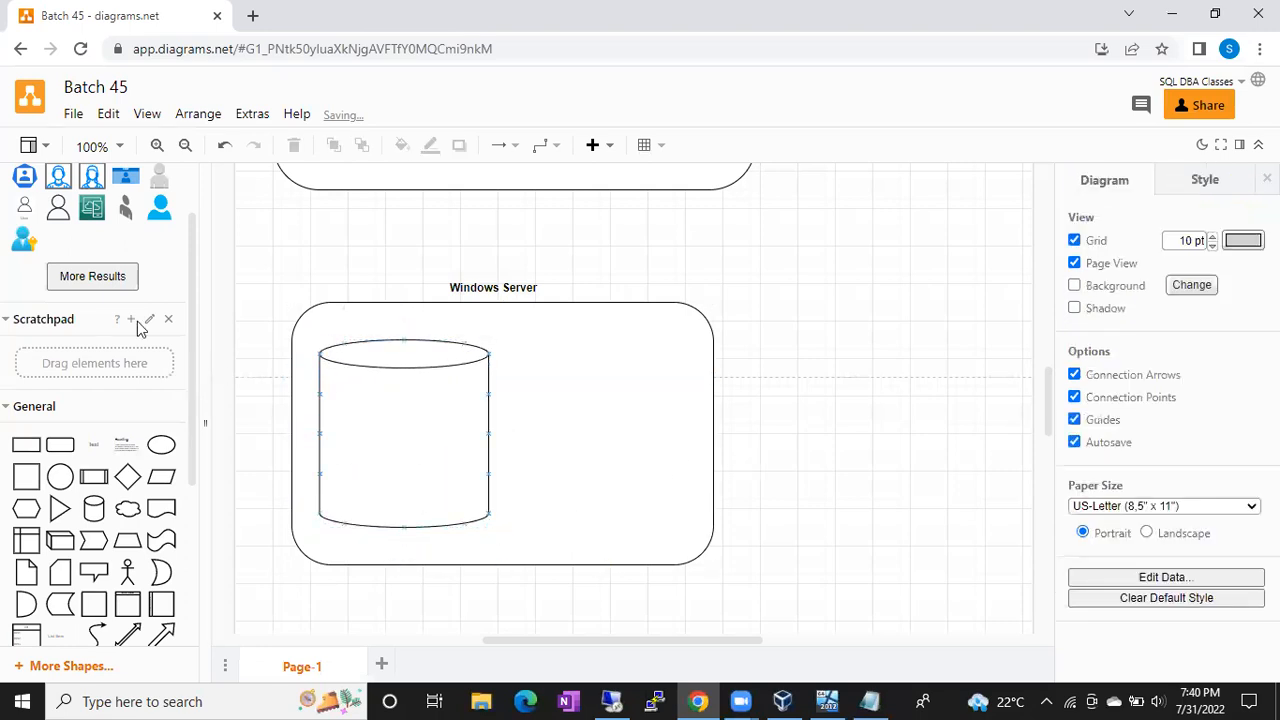
# Step: Add a person-with-key icon low in the box, delete the stray User shape, and add a round user icon
pyautogui.scroll(2, 137, 321)
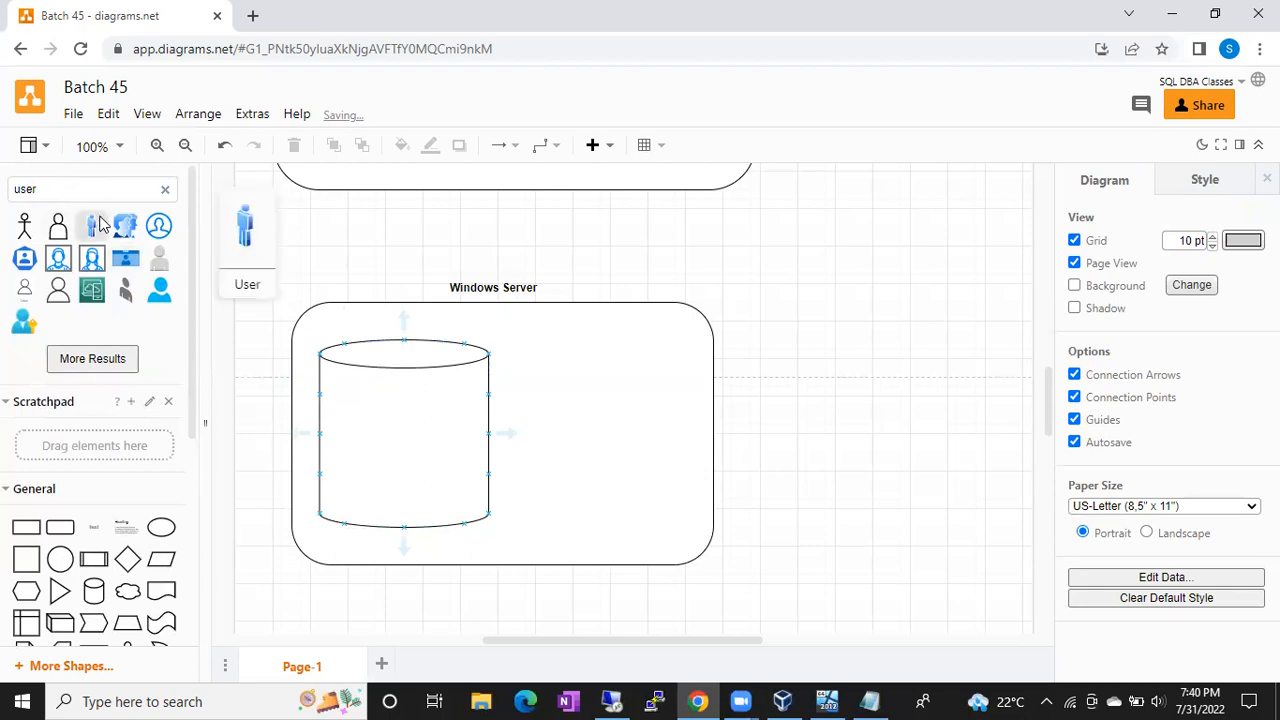
pyautogui.click(100, 224)
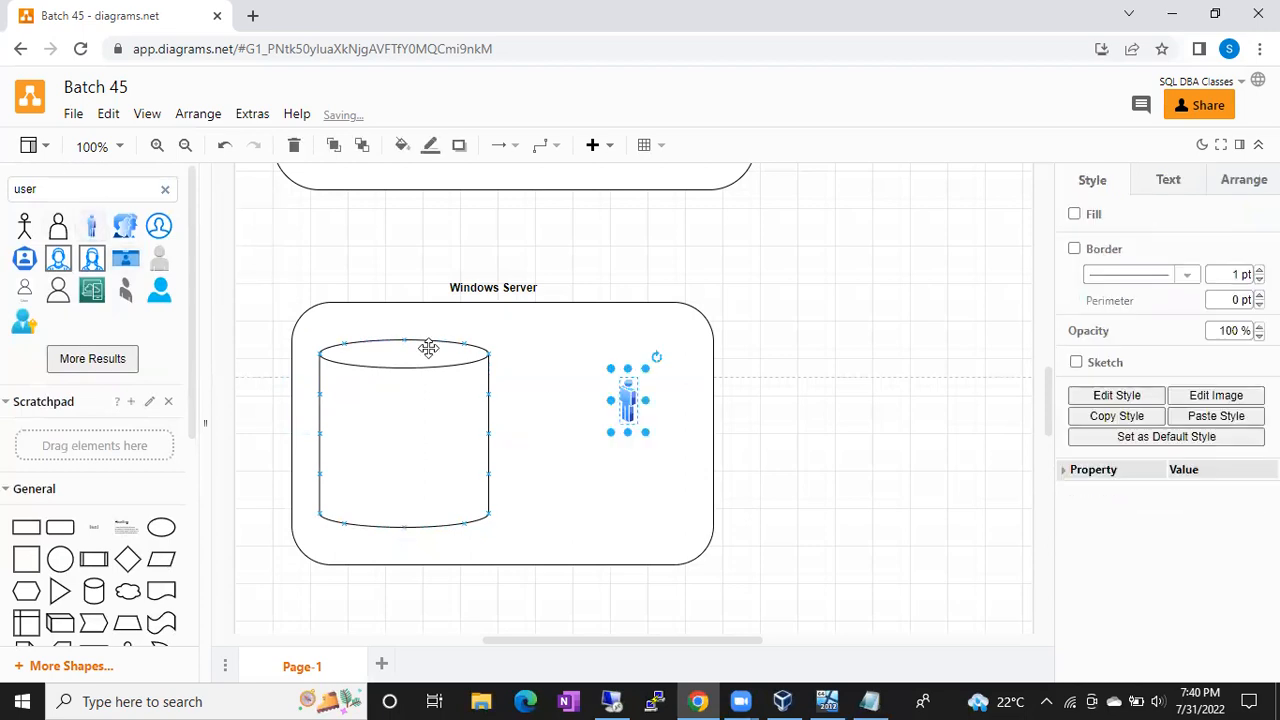
pyautogui.keyDown('shift'); pyautogui.click(33, 318); pyautogui.keyUp('shift')
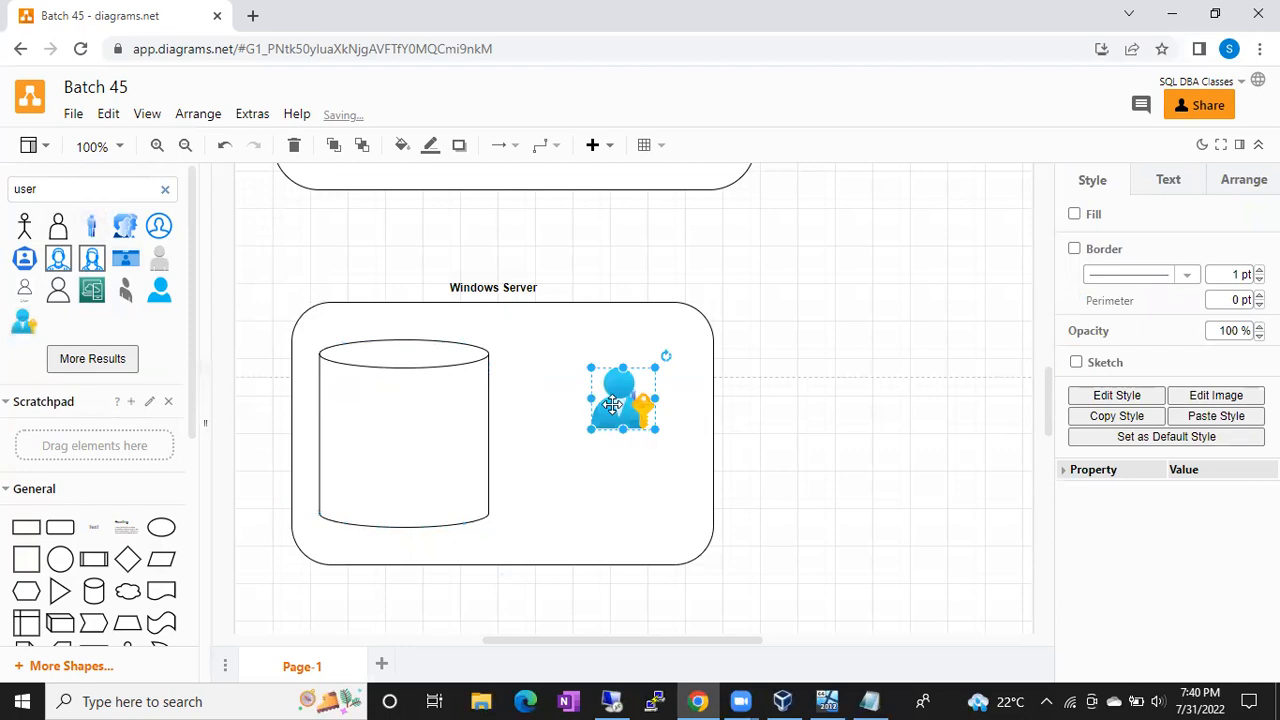
pyautogui.moveTo(612, 403); pyautogui.dragTo(632, 505)
pyautogui.click(624, 400)
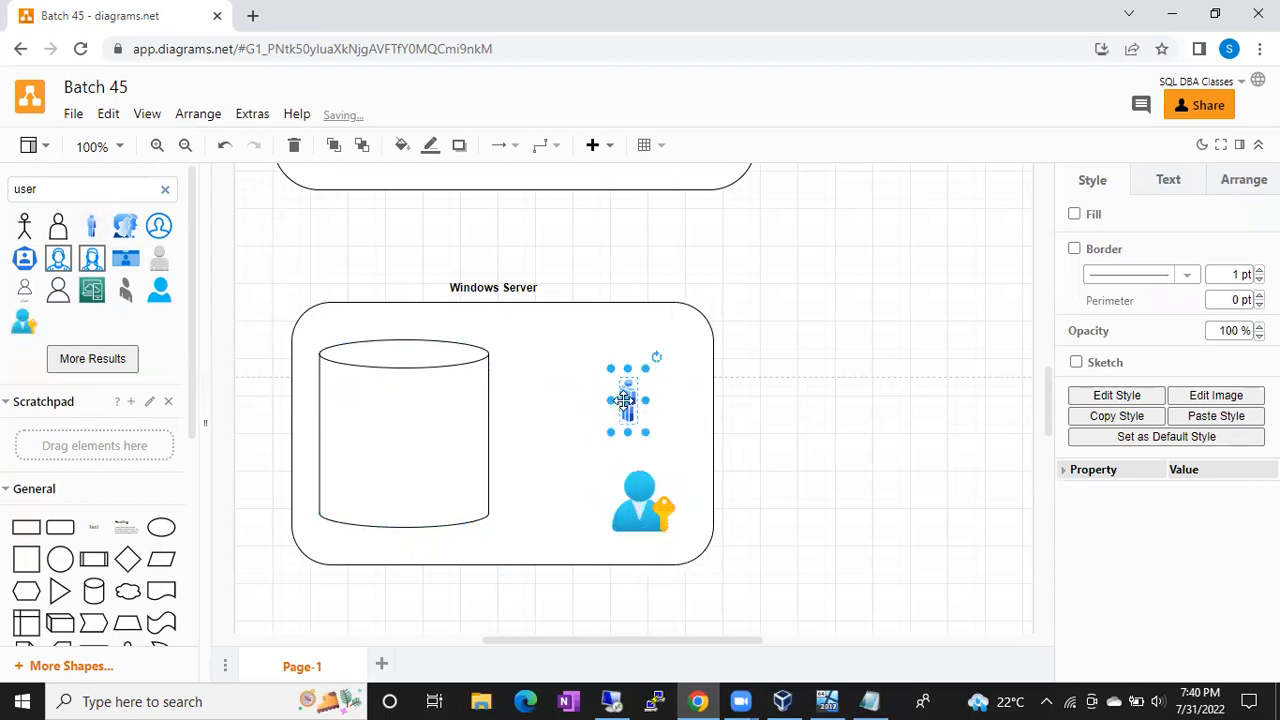
pyautogui.press('Delete')
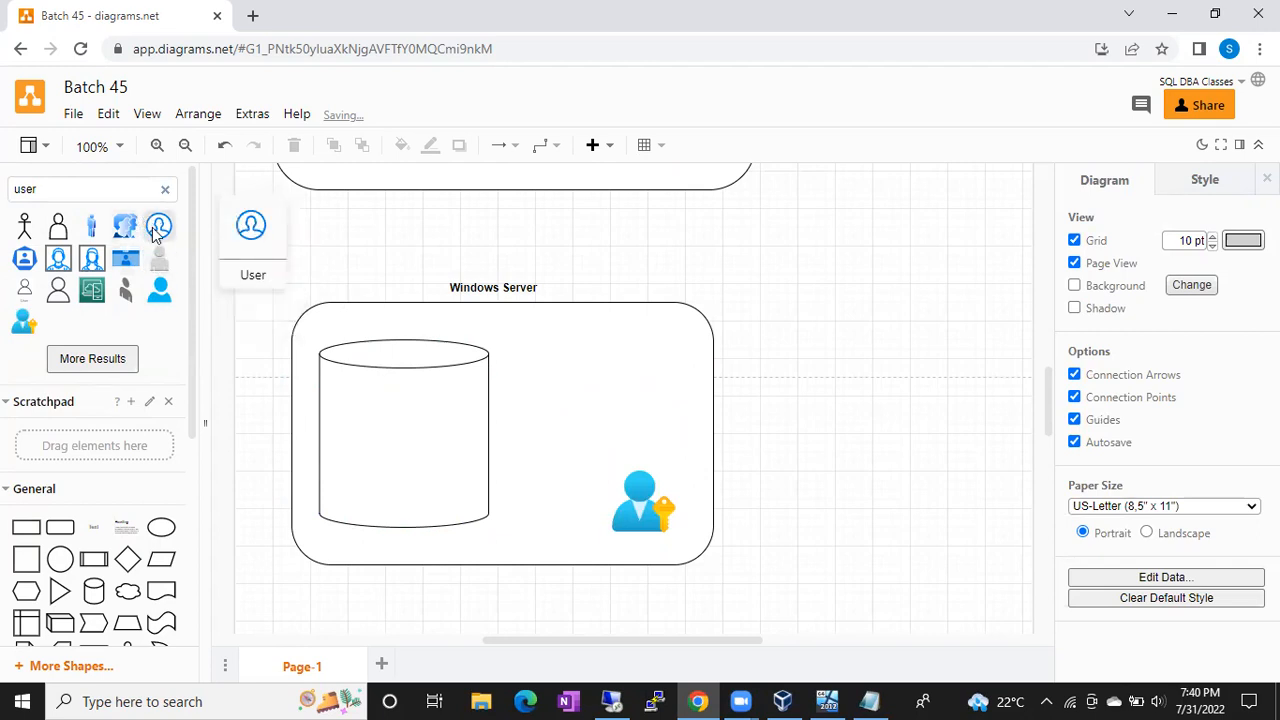
pyautogui.click(157, 228)
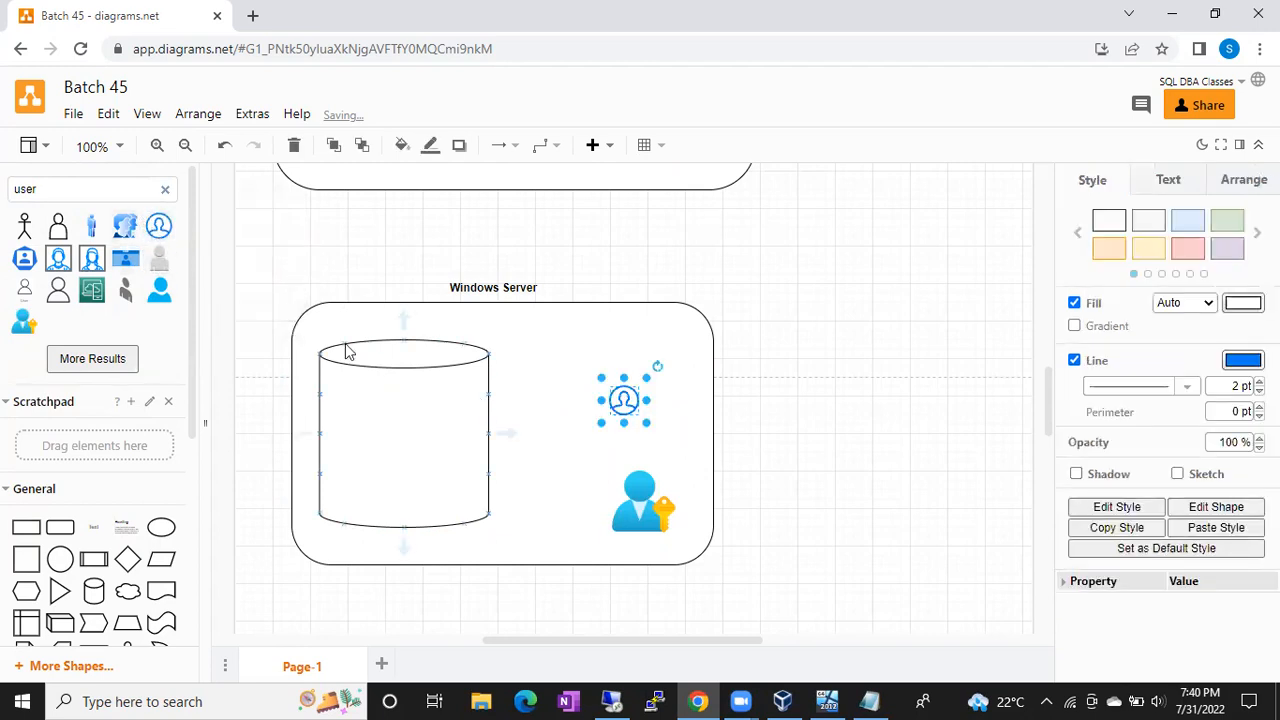
# Step: Search the shape library for 'database'
pyautogui.click(163, 190)
pyautogui.click(166, 192)
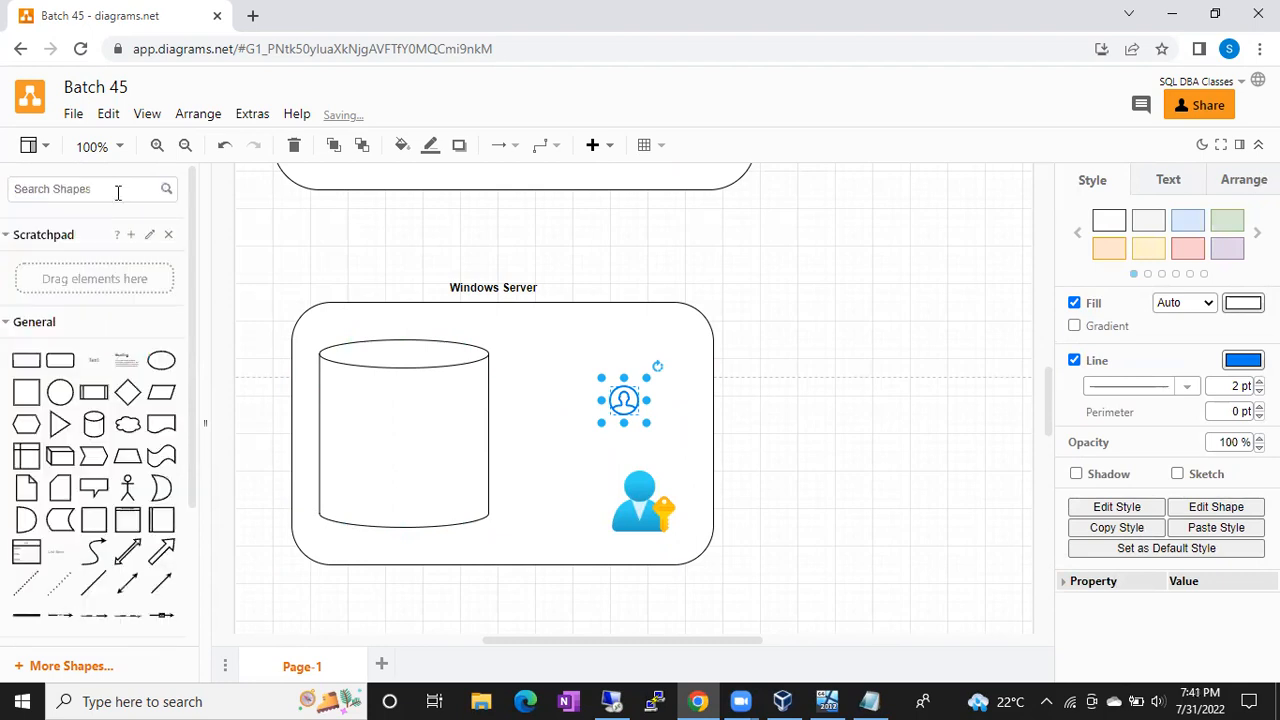
pyautogui.write('database')
pyautogui.press('Return')
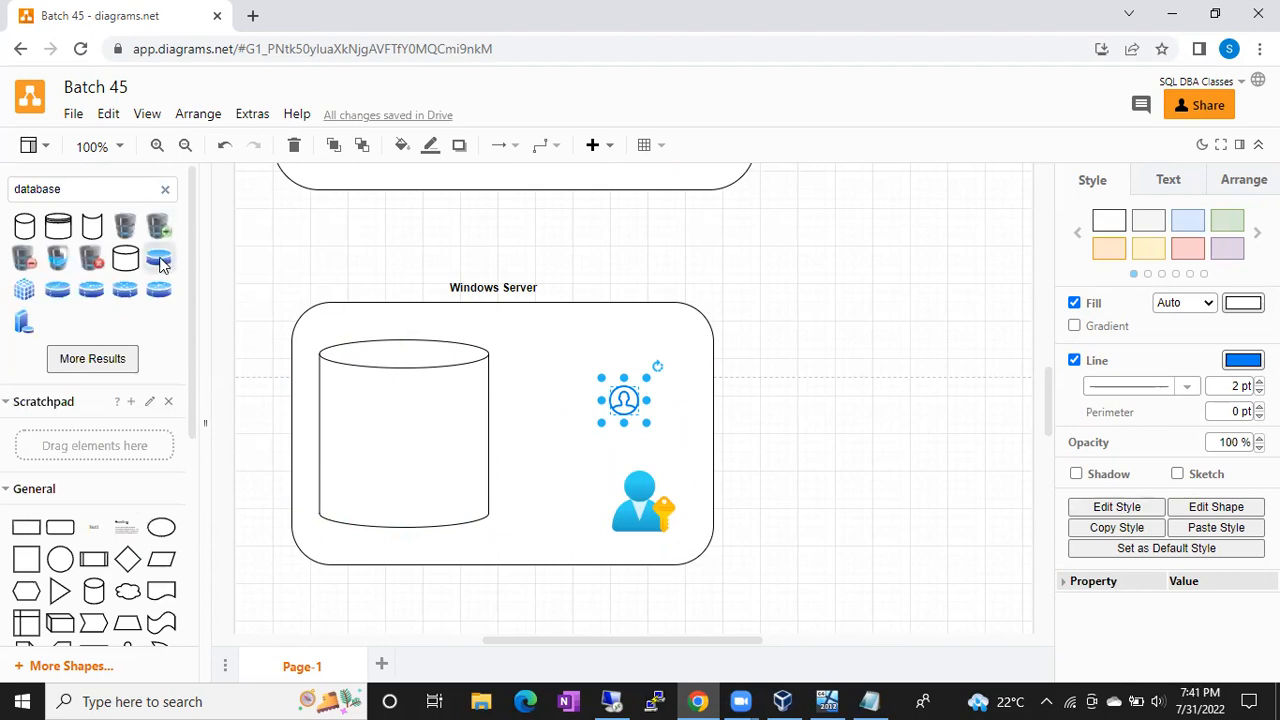
# Step: Stack blue disk icons inside the cylinder and lengthen the cylinder slightly at the bottom
pyautogui.keyDown('shift'); pyautogui.click(158, 258); pyautogui.keyUp('shift')
pyautogui.moveTo(620, 396); pyautogui.dragTo(348, 487)
pyautogui.click(456, 496)
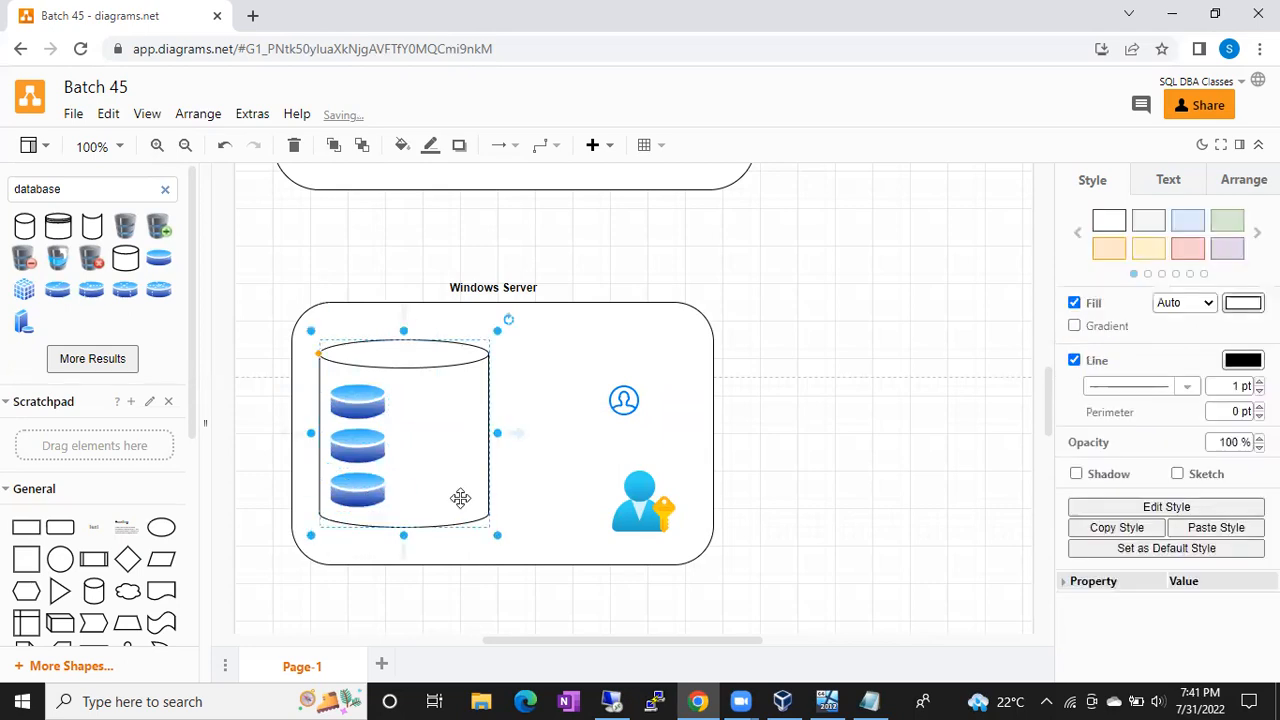
pyautogui.moveTo(405, 541); pyautogui.dragTo(405, 550)
pyautogui.click(362, 492)
pyautogui.moveTo(362, 492); pyautogui.dragTo(357, 454)
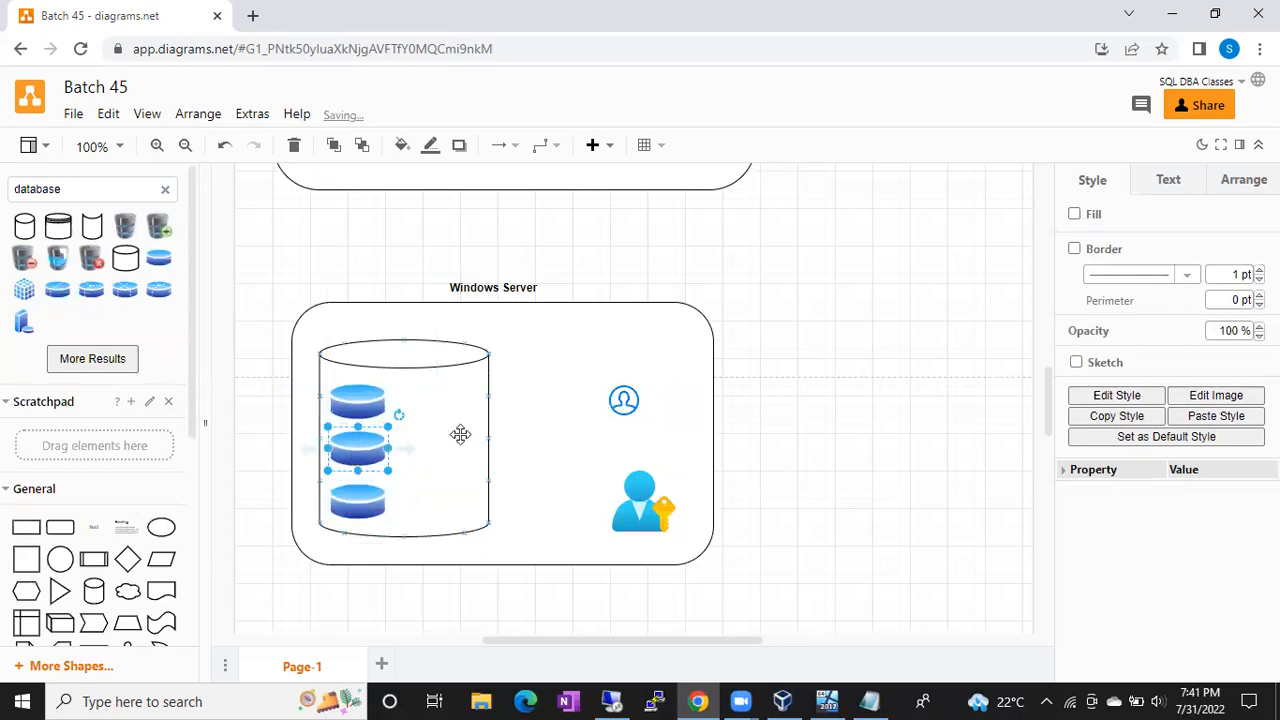
pyautogui.click(523, 464)
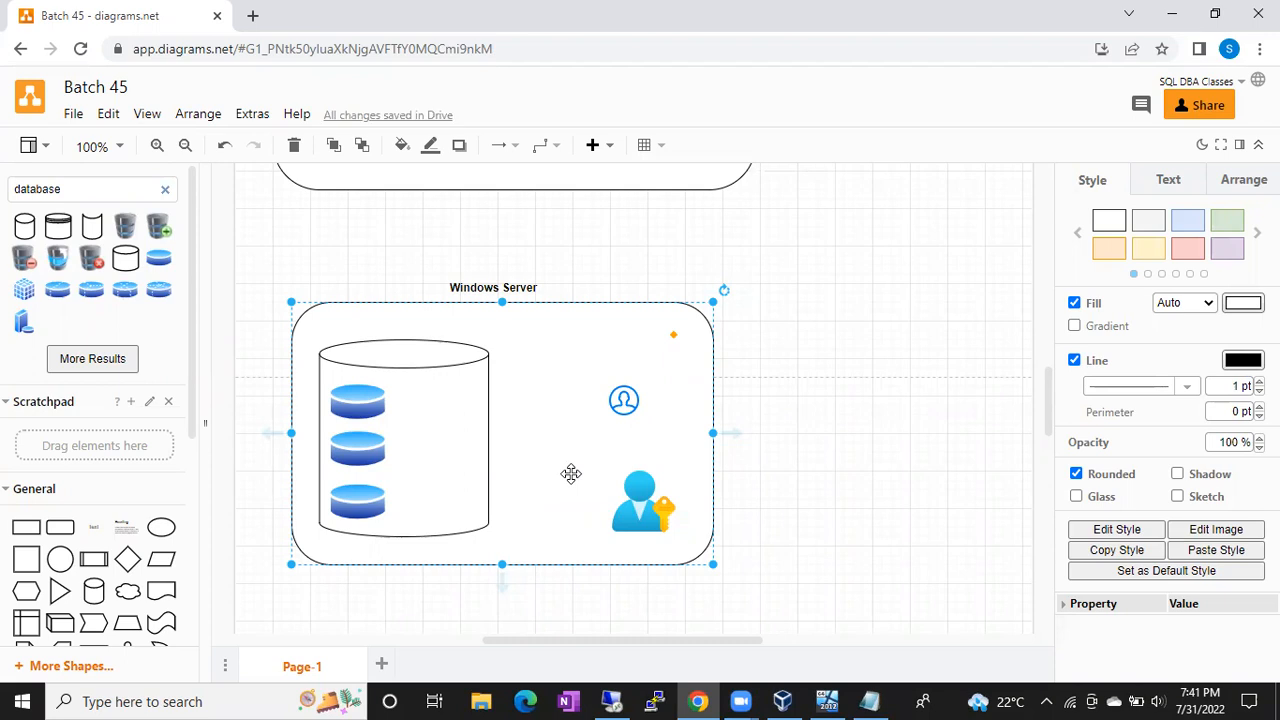
# Step: In Notepad, list '3 types of Logins': Windows Logins, Sql Logins and group Logins, then return to the diagram
pyautogui.click(869, 701)
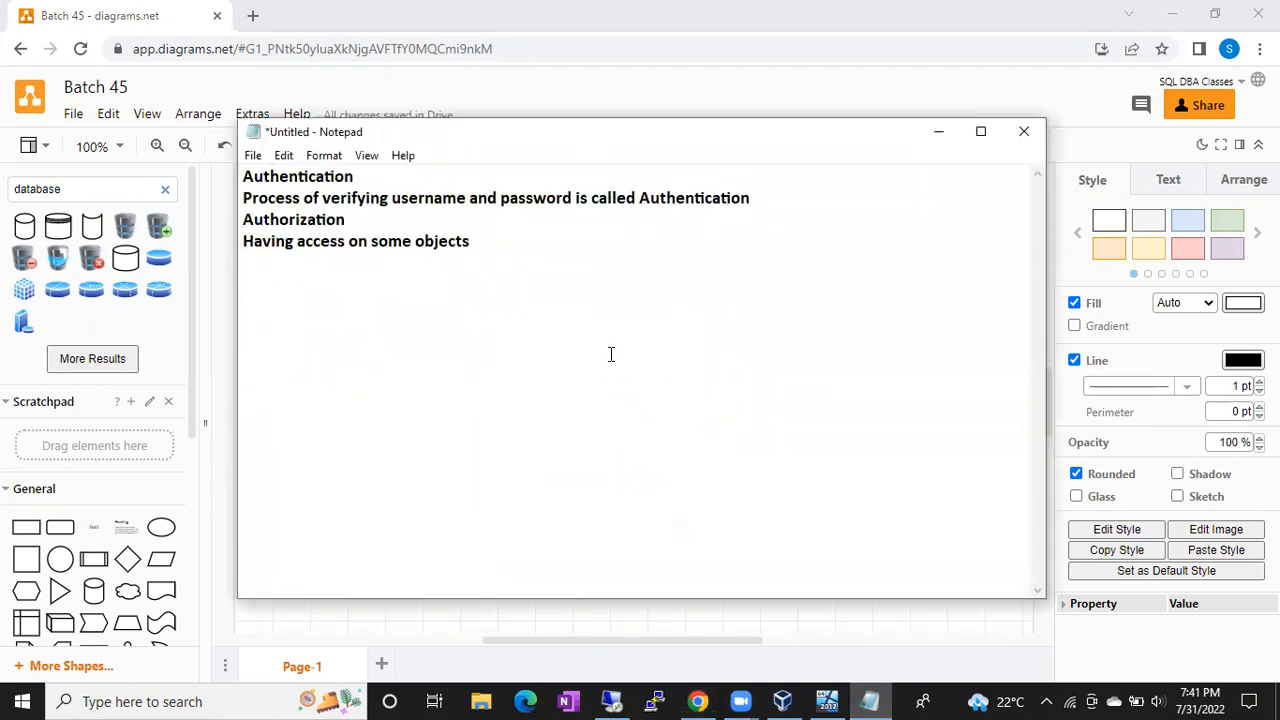
pyautogui.write('3 types')
pyautogui.write(' of Logi')
pyautogui.press('BackSpace')
pyautogui.write('ogins')
pyautogui.press('Return')
pyautogui.press('Return')
pyautogui.write('W')
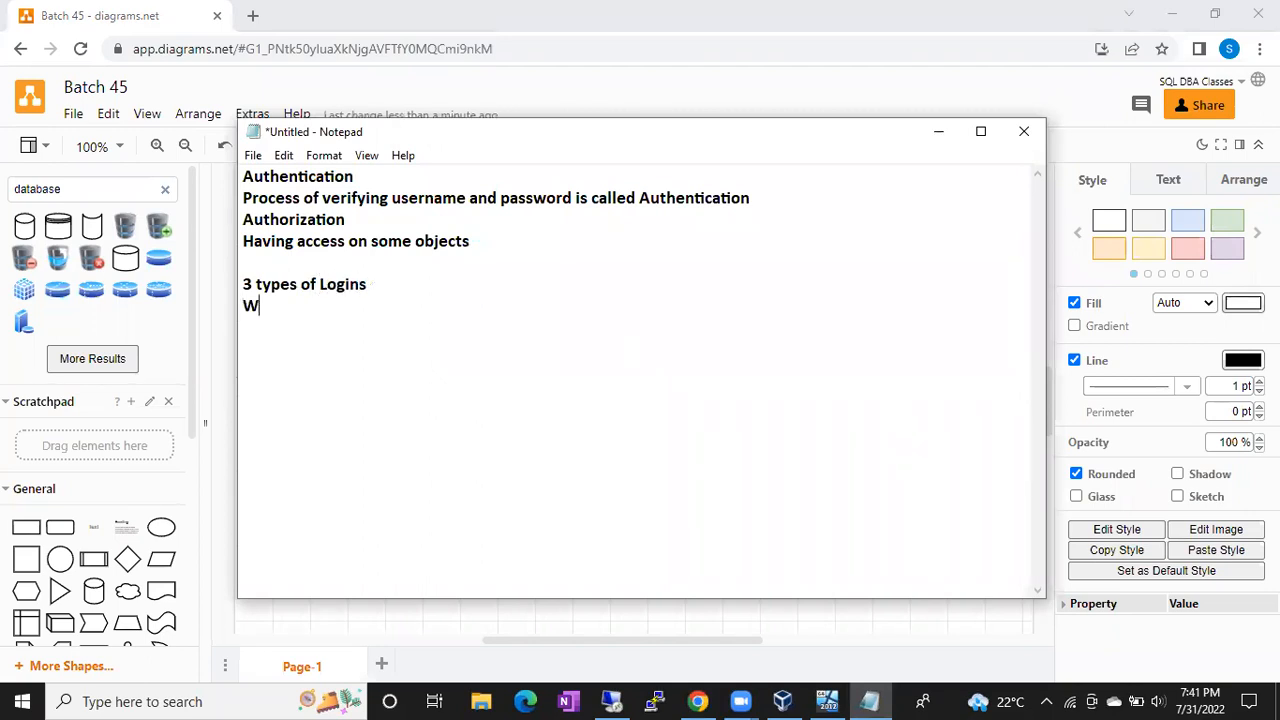
pyautogui.write('indows Logins')
pyautogui.press('Return')
pyautogui.write('Sql')
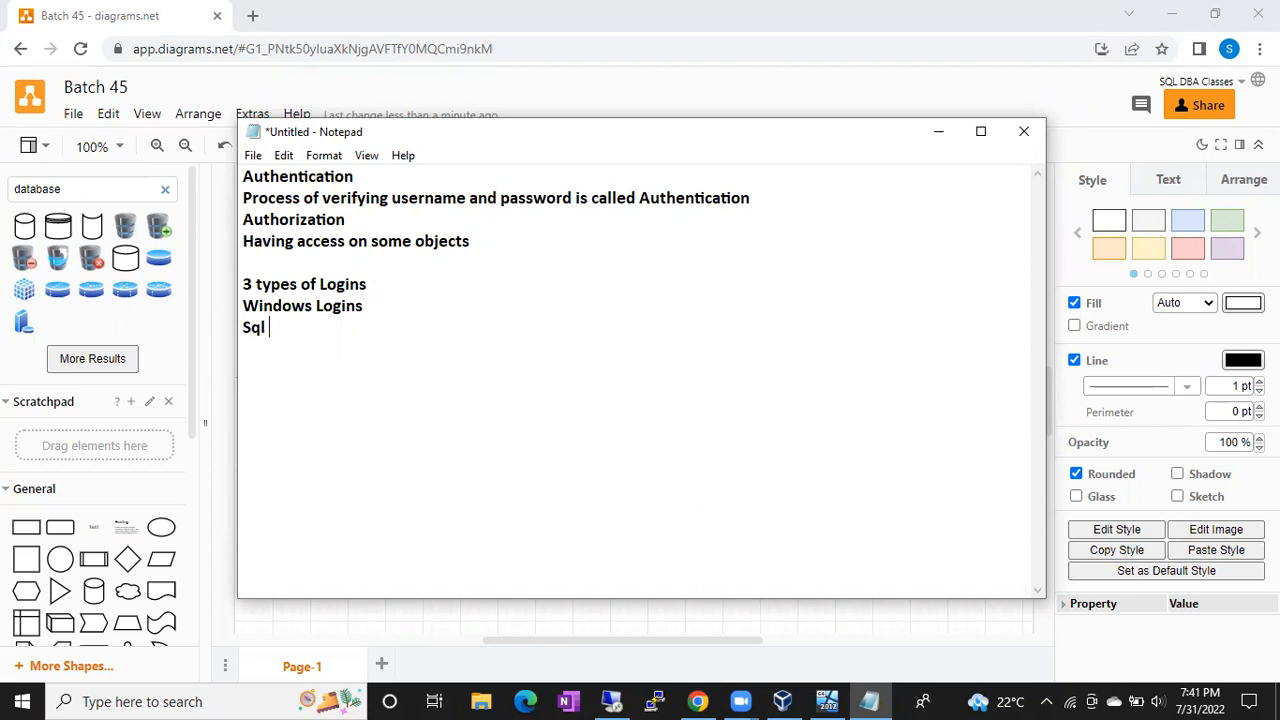
pyautogui.write('Logins')
pyautogui.press('Return')
pyautogui.write('group Logins')
pyautogui.press('Return')
pyautogui.hotkey('alt', 'Tab')
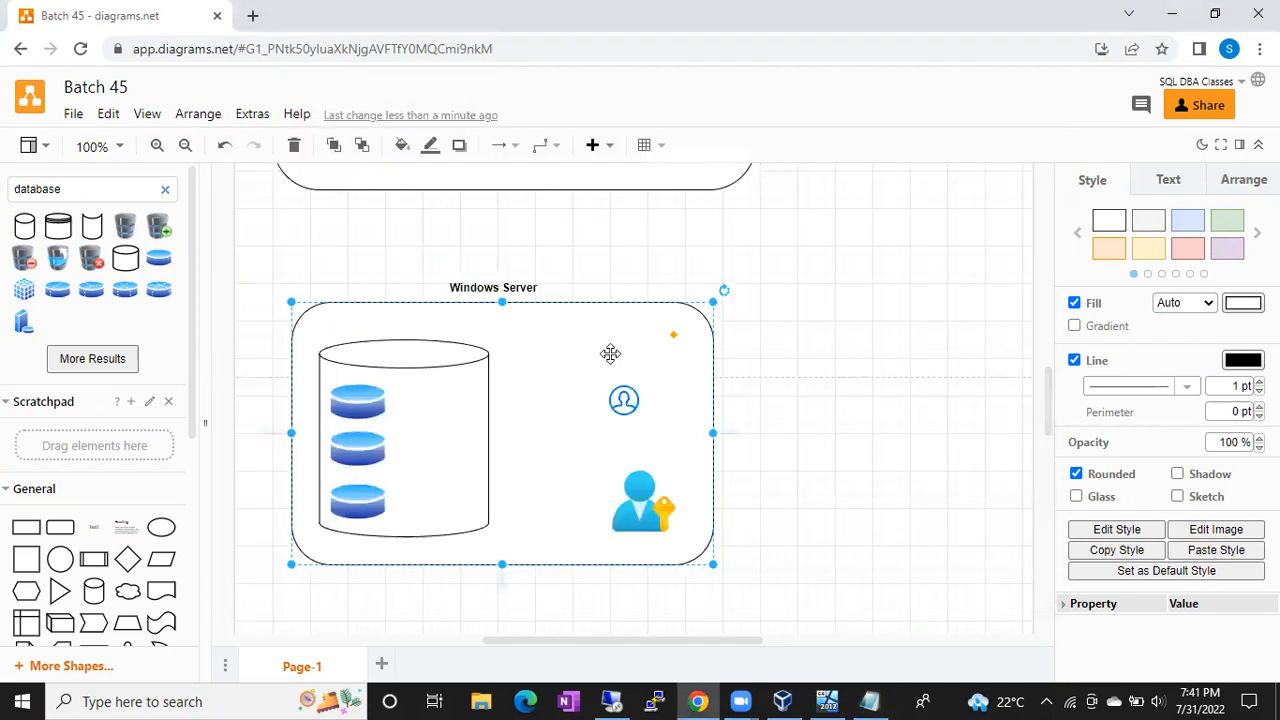
# Step: Shrink the person-with-key icon inside the Windows Server box
pyautogui.click(541, 100)
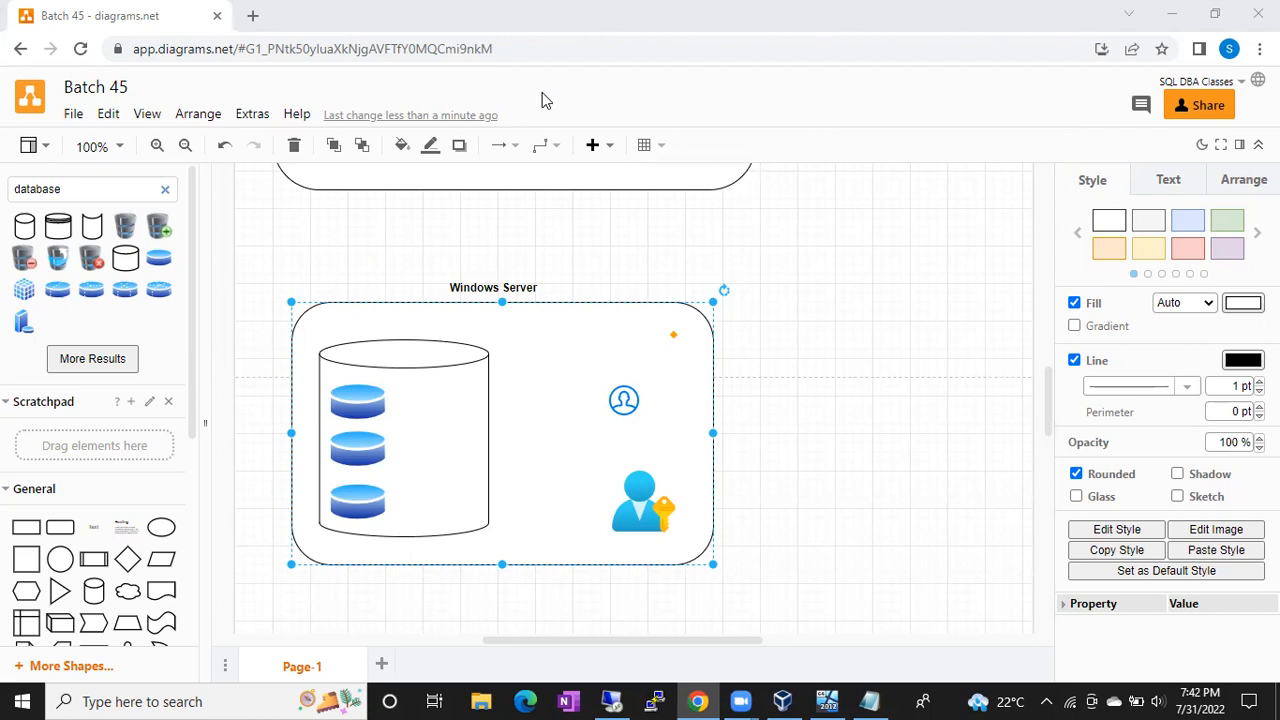
pyautogui.moveTo(640, 508); pyautogui.dragTo(615, 490)
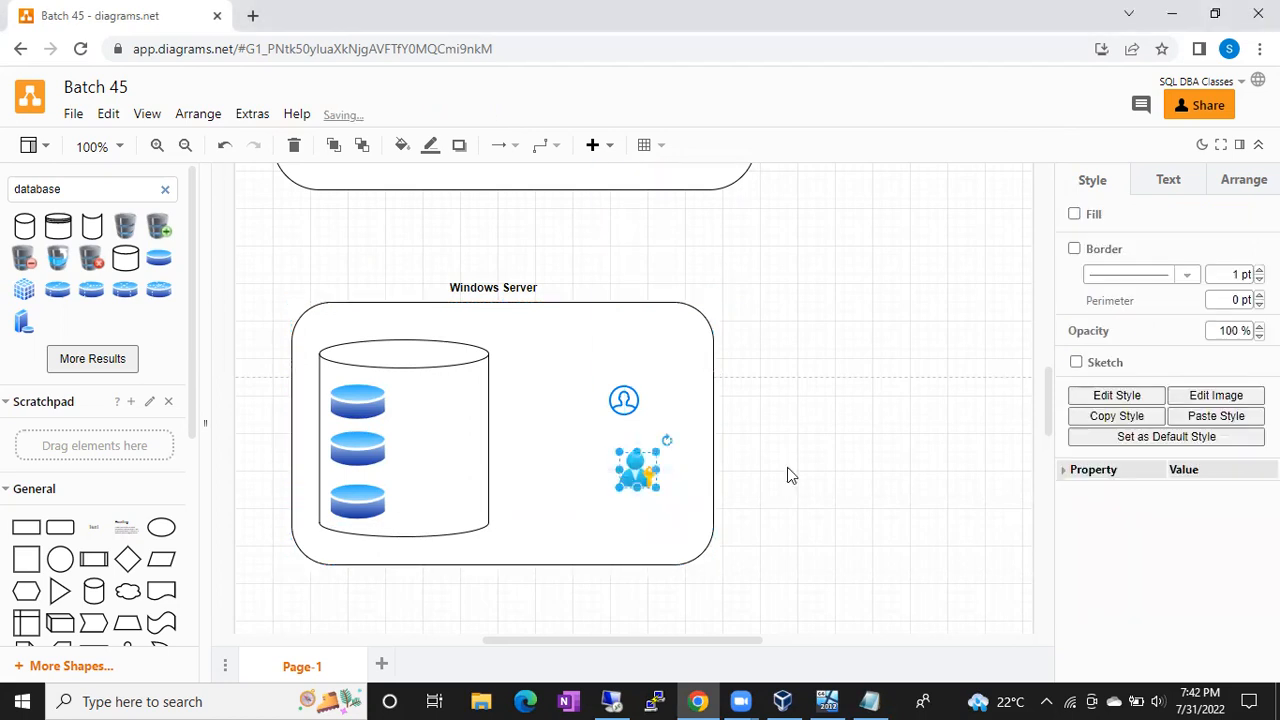
pyautogui.click(835, 463)
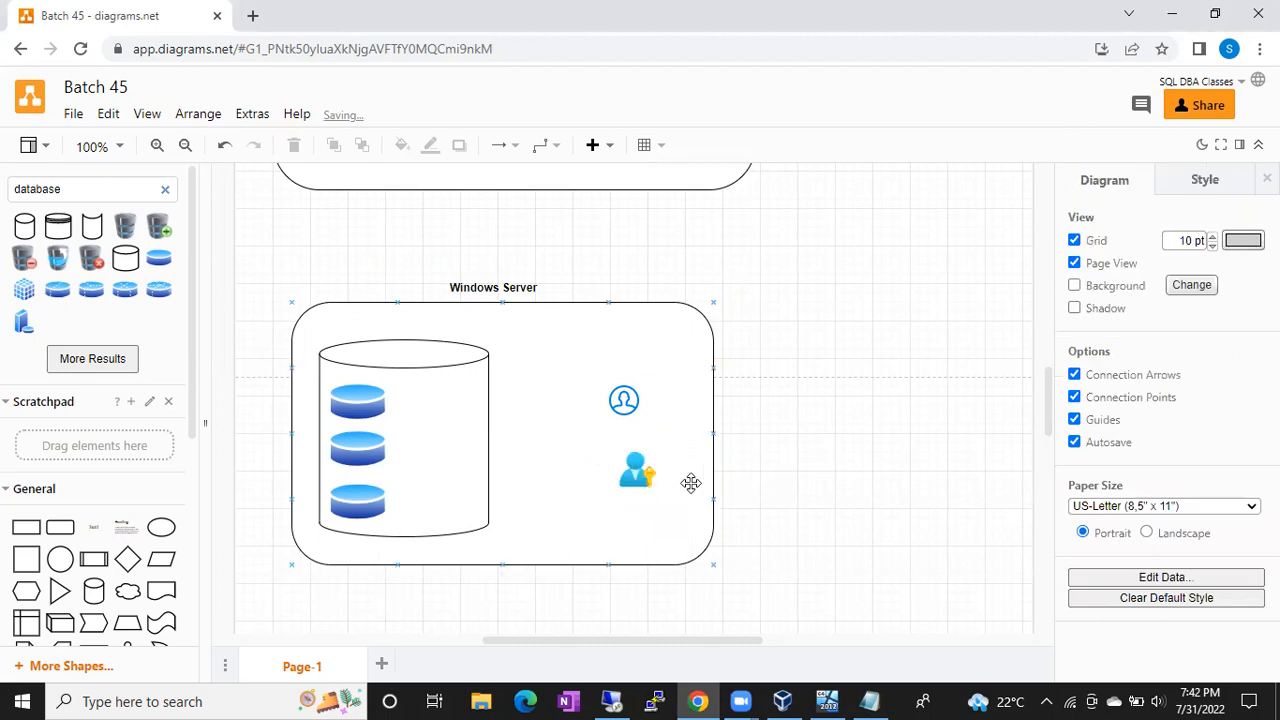
pyautogui.click(637, 470)
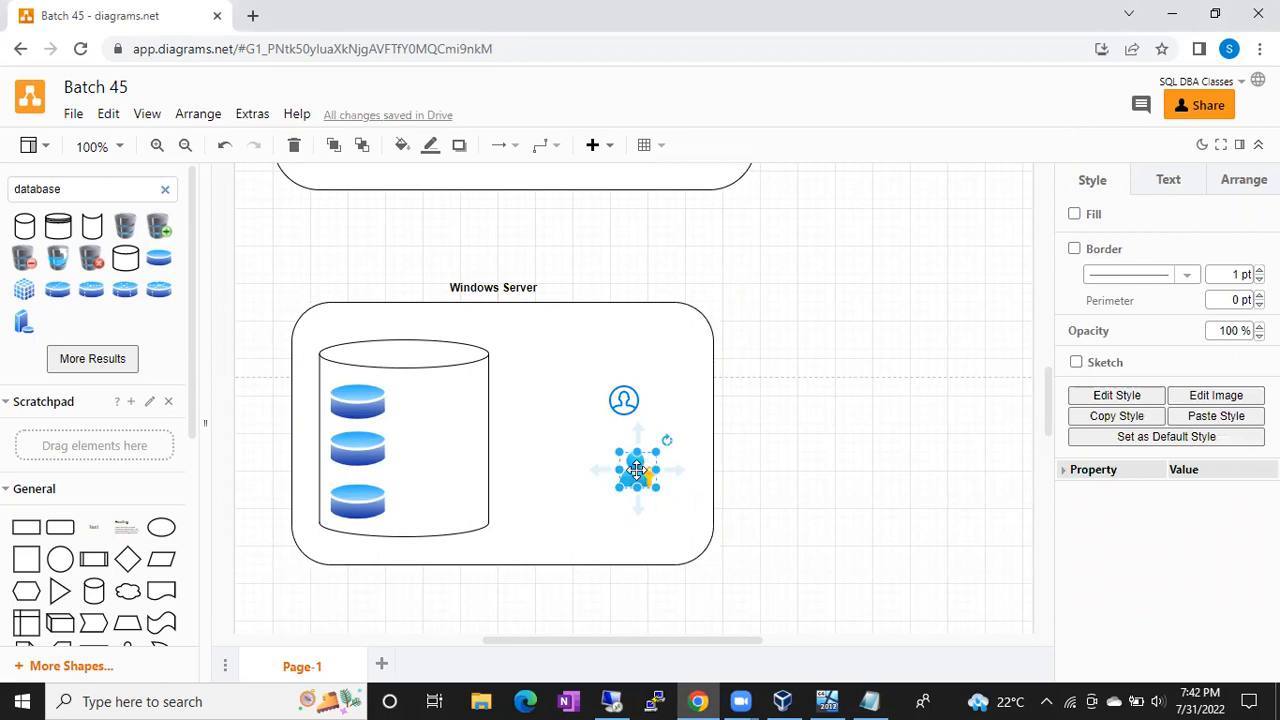
# Step: Add a text label with the user's name and place it beneath the person-with-key icon
pyautogui.doubleClick(746, 465)
pyautogui.click(746, 467)
pyautogui.write('Suresh')
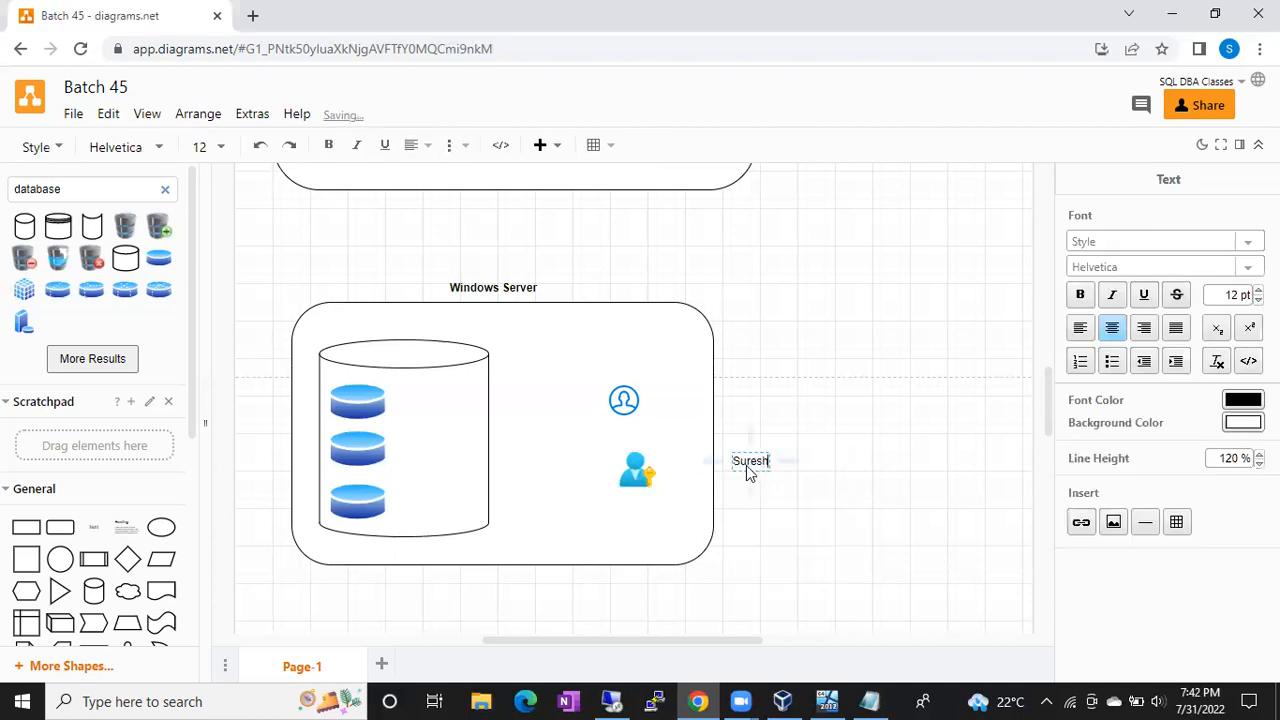
pyautogui.click(825, 375)
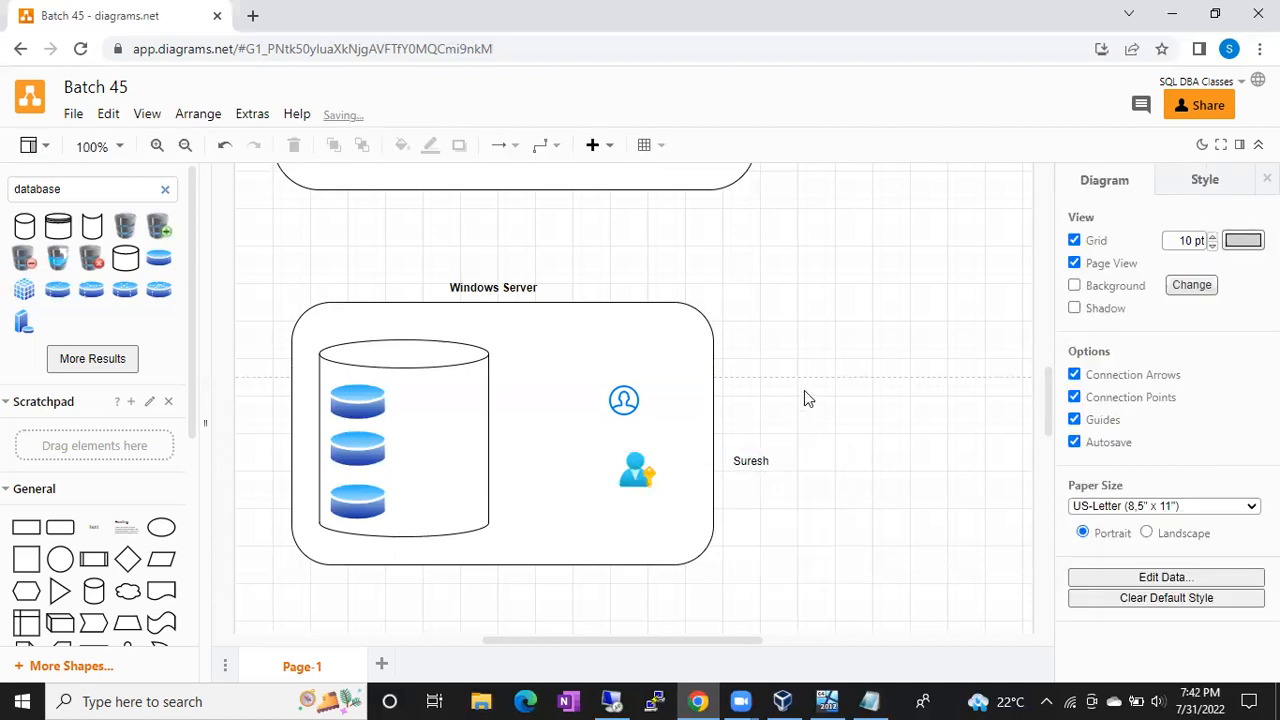
pyautogui.click(752, 462)
pyautogui.moveTo(745, 462); pyautogui.dragTo(627, 502)
pyautogui.click(631, 470)
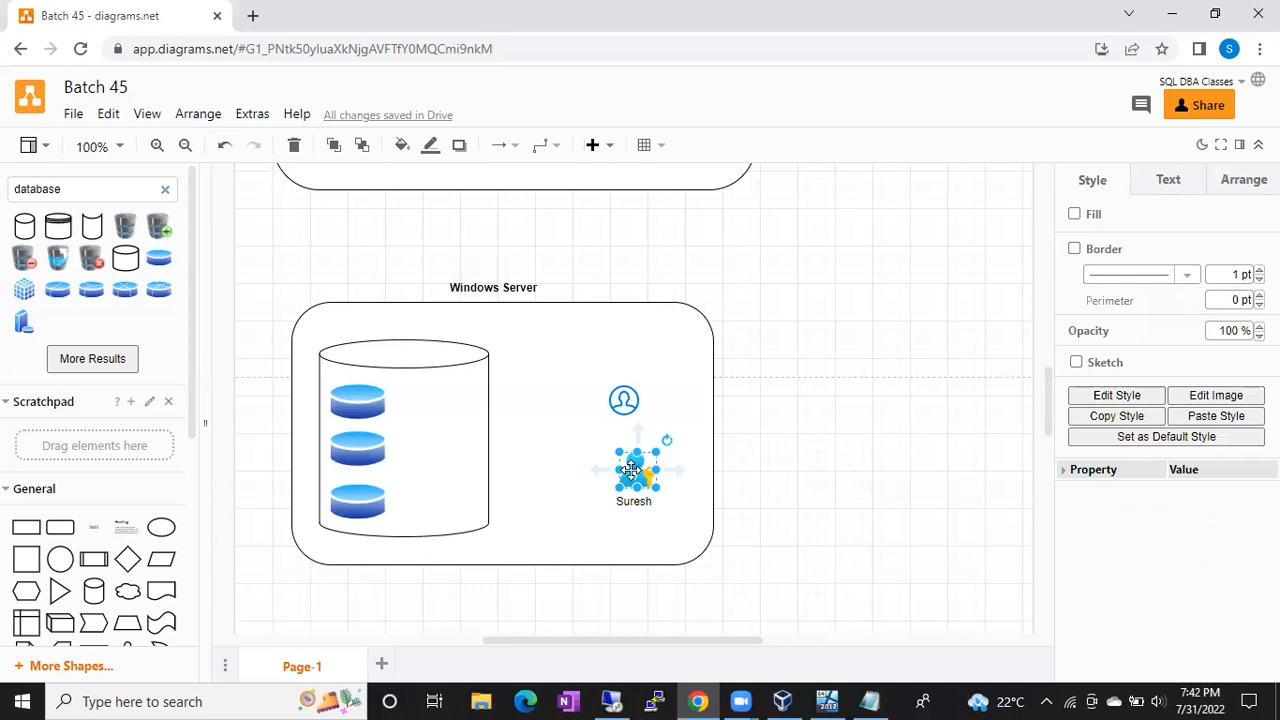
pyautogui.click(738, 447)
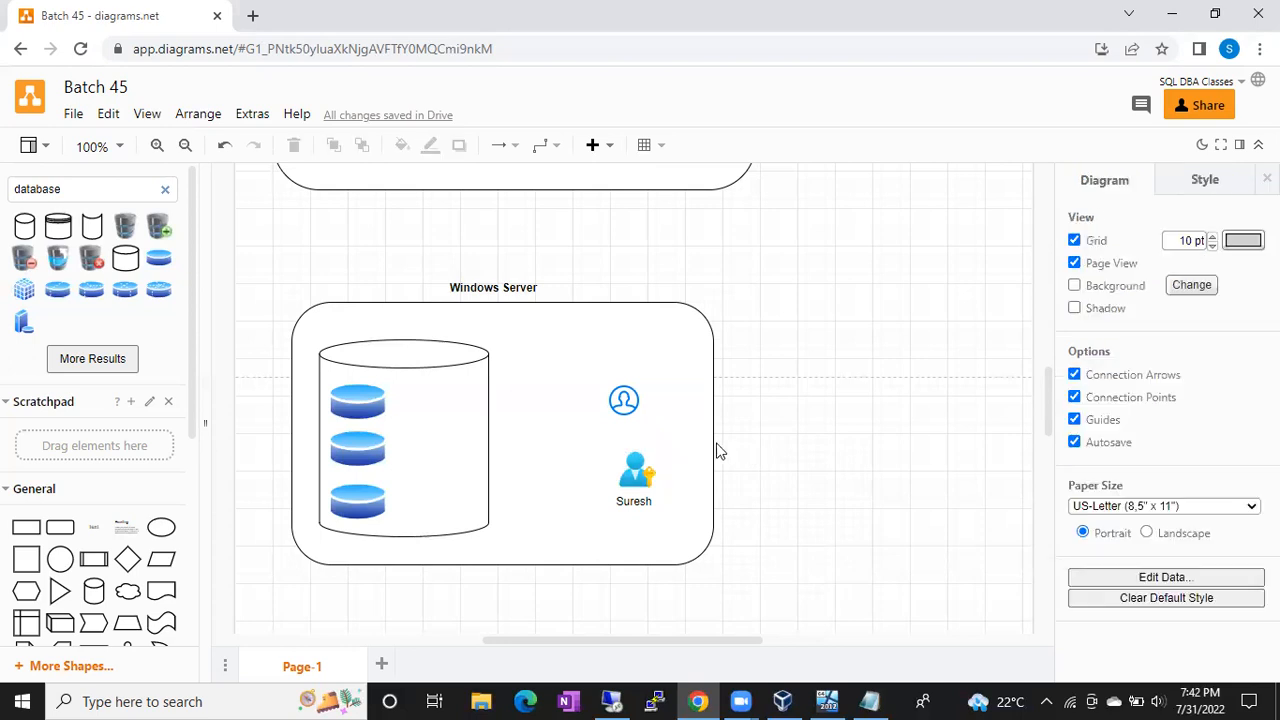
# Step: Nudge the outer person-with-key icon slightly left
pyautogui.click(635, 468)
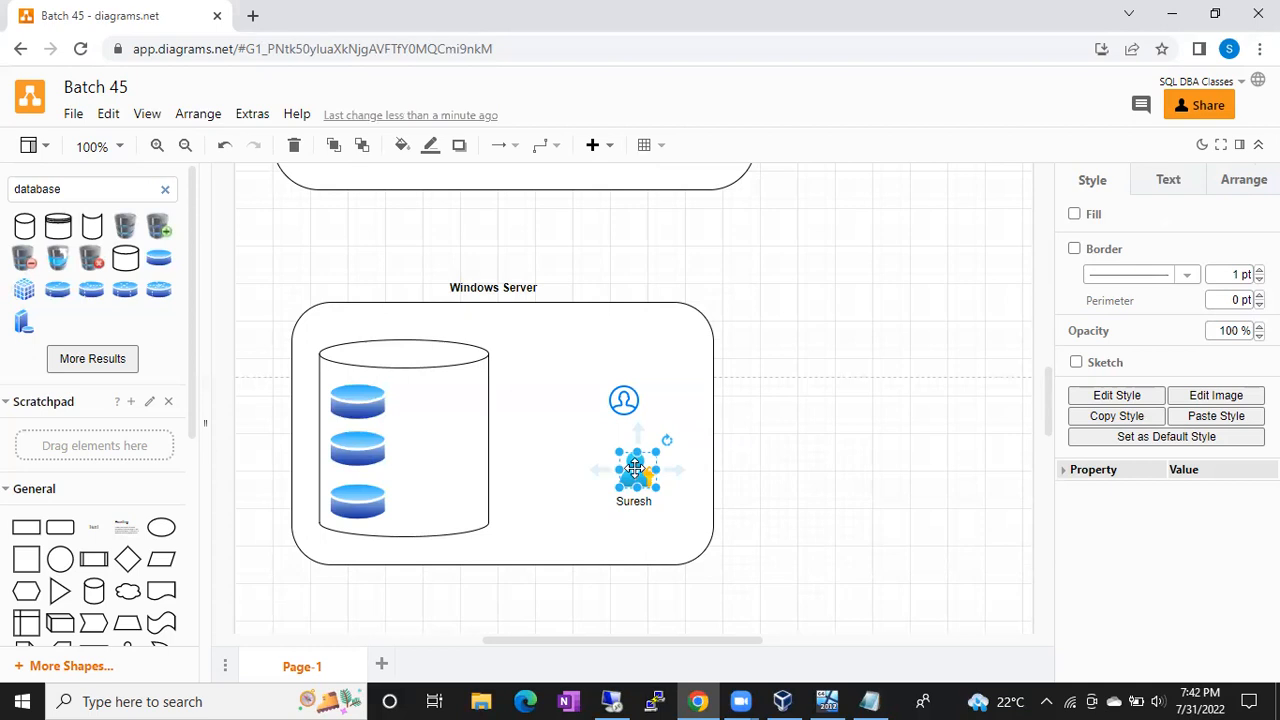
pyautogui.click(622, 308)
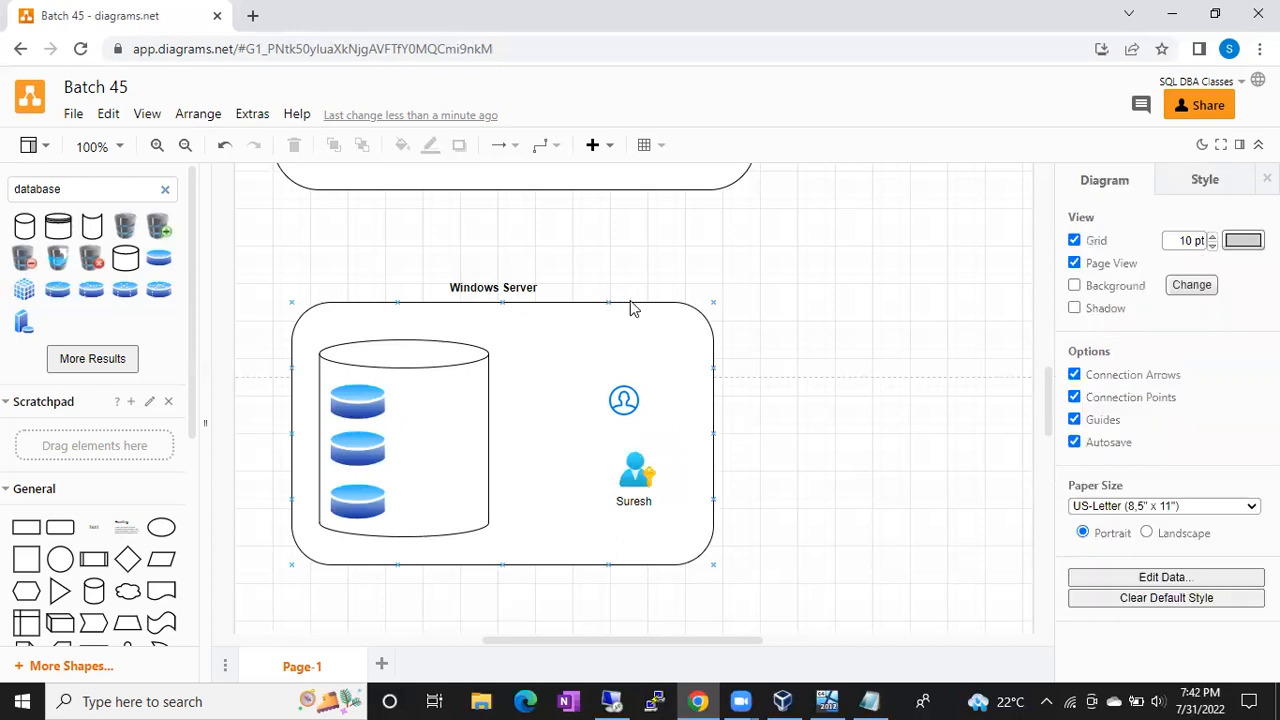
pyautogui.click(625, 322)
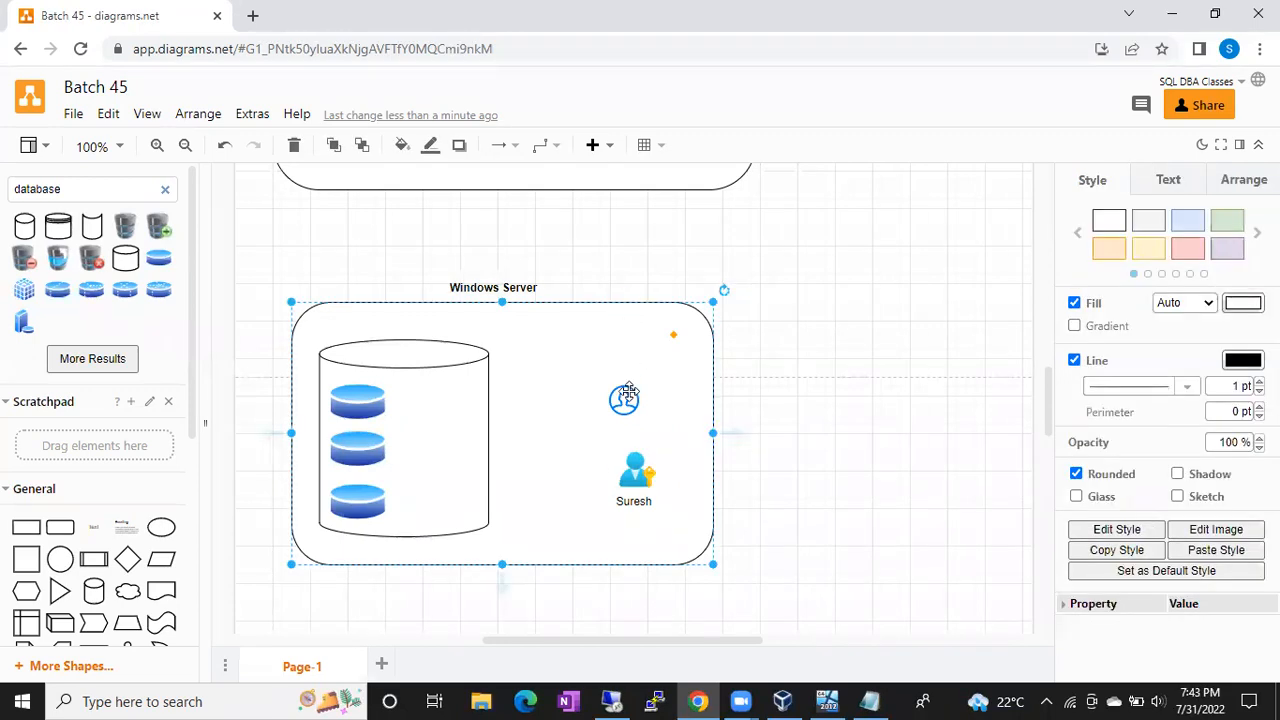
pyautogui.click(637, 474)
pyautogui.moveTo(637, 474); pyautogui.dragTo(627, 474)
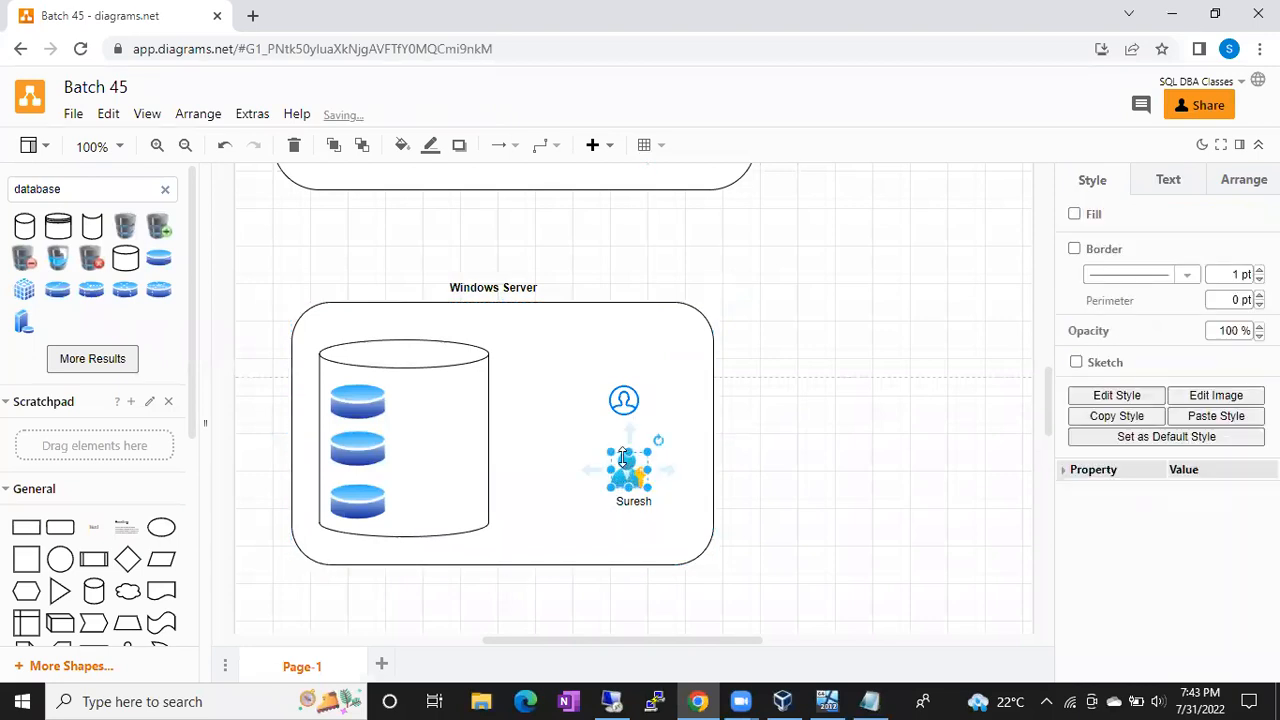
# Step: Bring a copy of the person-with-key icon into the database cylinder
pyautogui.click(462, 395)
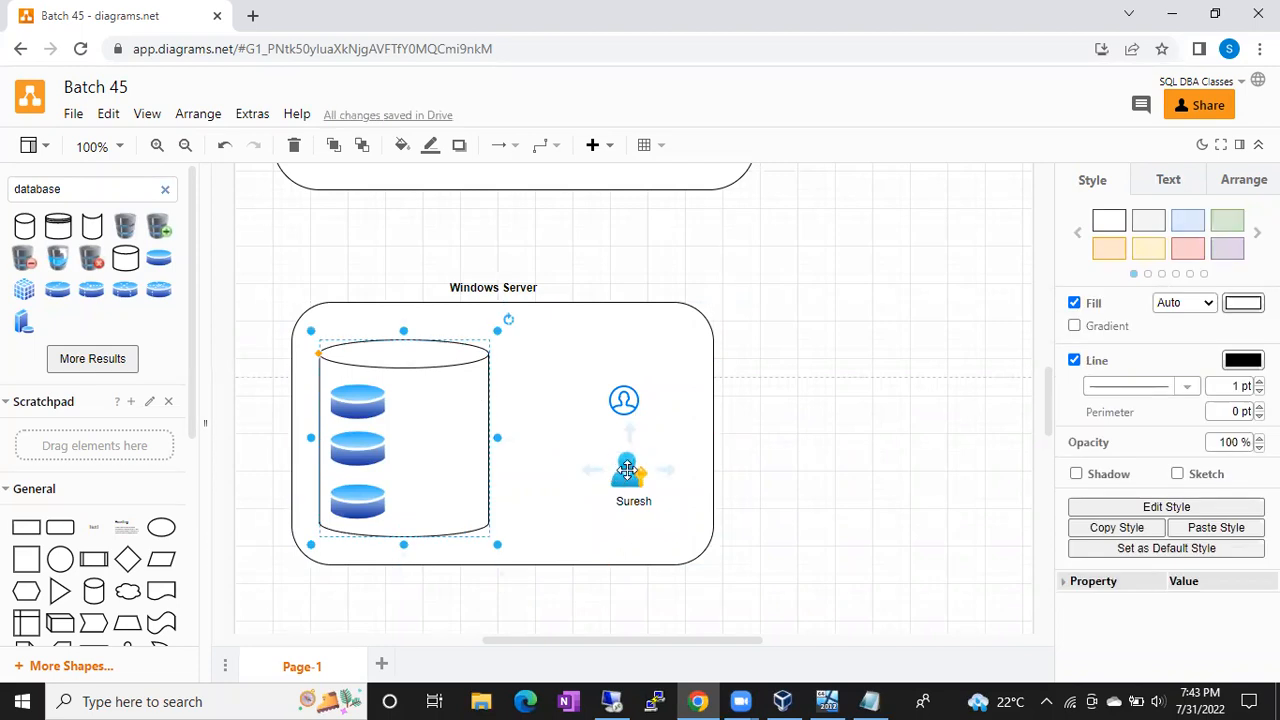
pyautogui.click(627, 470)
pyautogui.moveTo(627, 470); pyautogui.dragTo(453, 488)
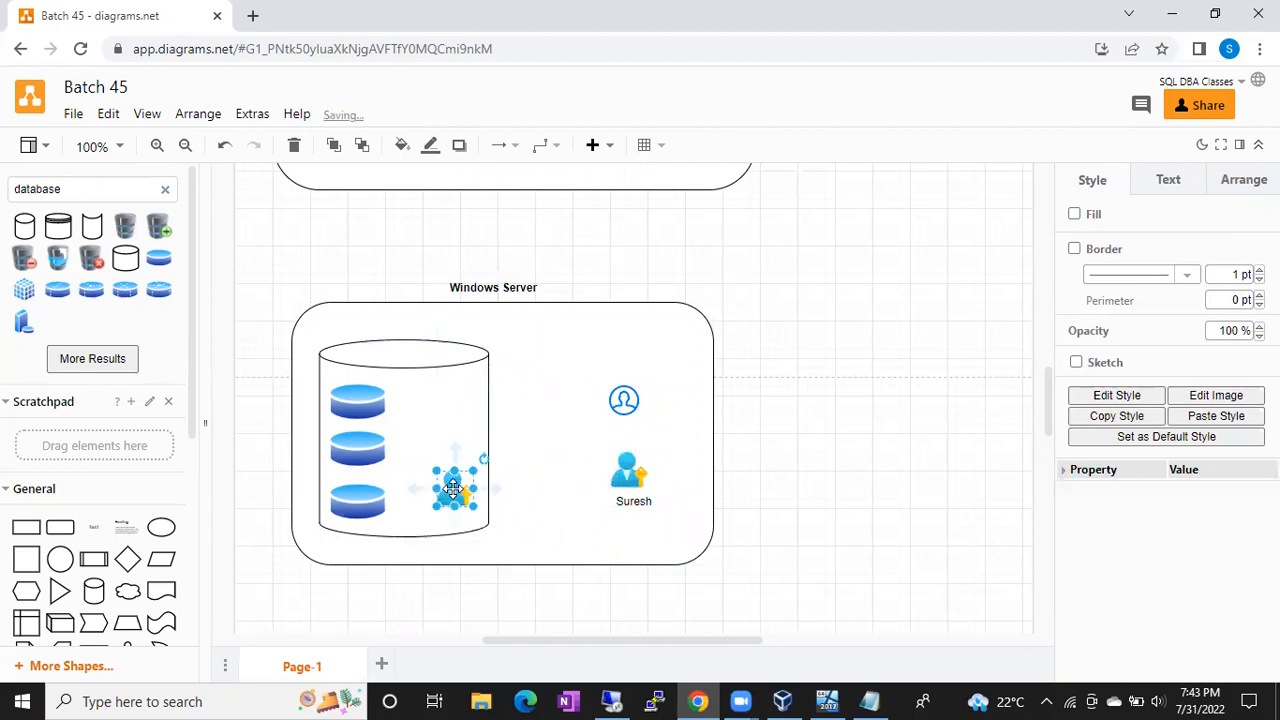
pyautogui.click(783, 481)
# Step: Add the same user-name text label beneath the icon inside the cylinder
pyautogui.doubleClick(783, 481)
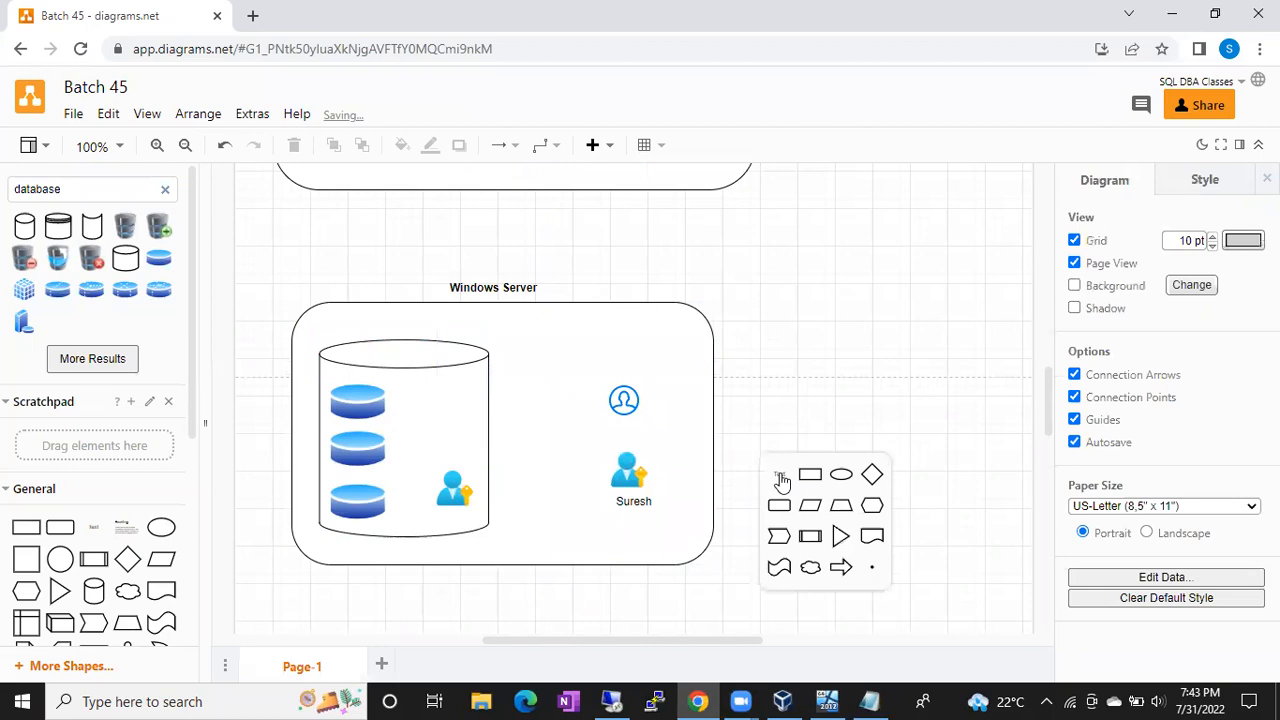
pyautogui.click(780, 476)
pyautogui.write('Suresh')
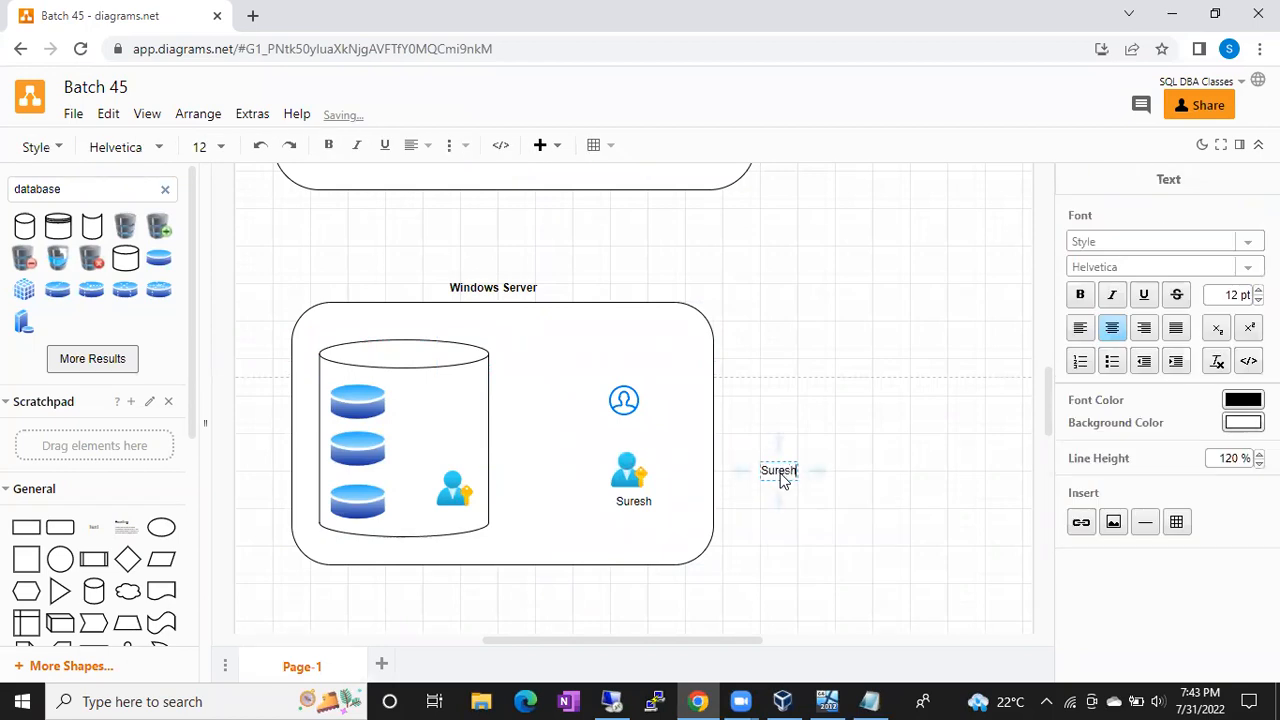
pyautogui.click(851, 392)
pyautogui.moveTo(778, 470); pyautogui.dragTo(446, 511)
pyautogui.click(797, 449)
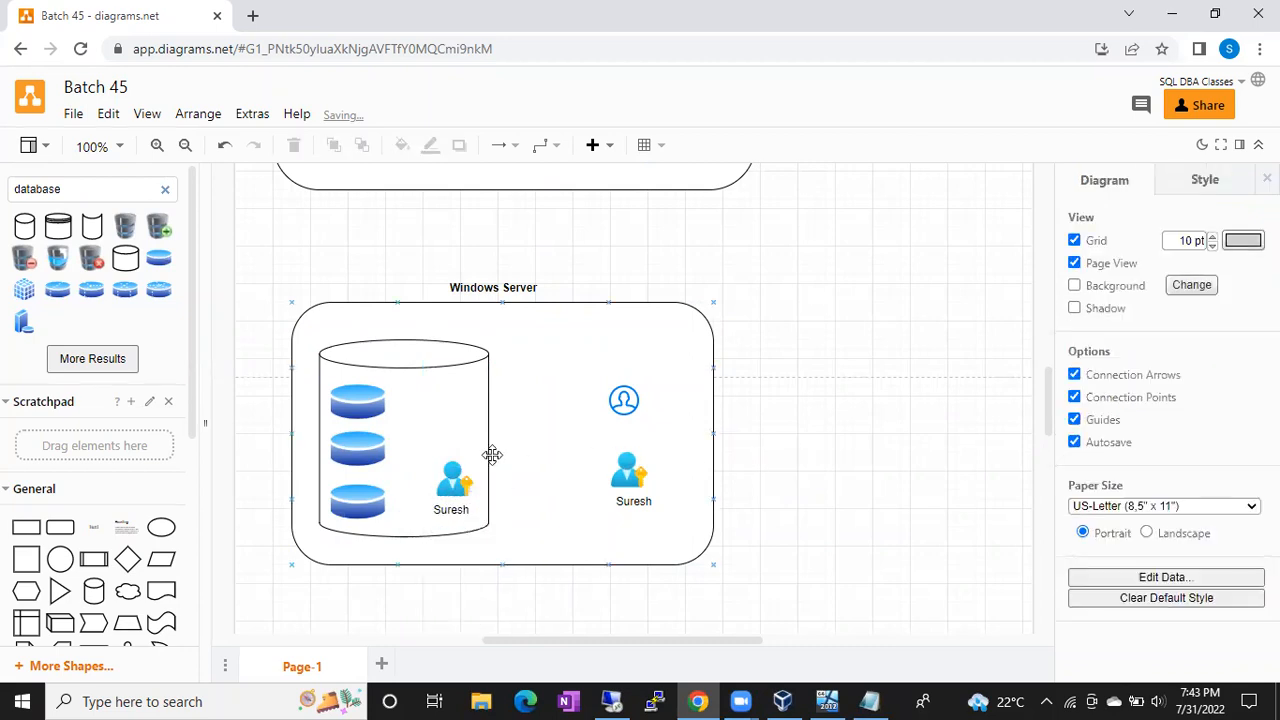
# Step: Select the inner user icon, the cylinder and the bottom disk in turn to check placement
pyautogui.click(451, 476)
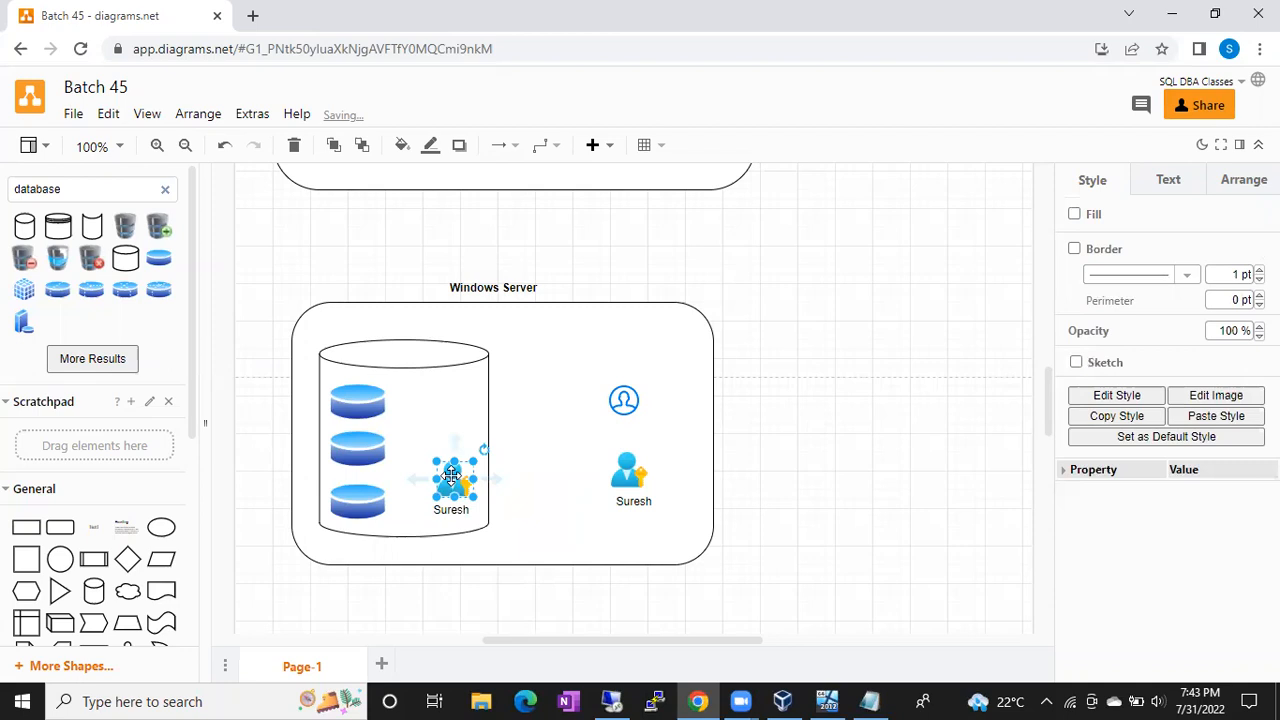
pyautogui.click(428, 381)
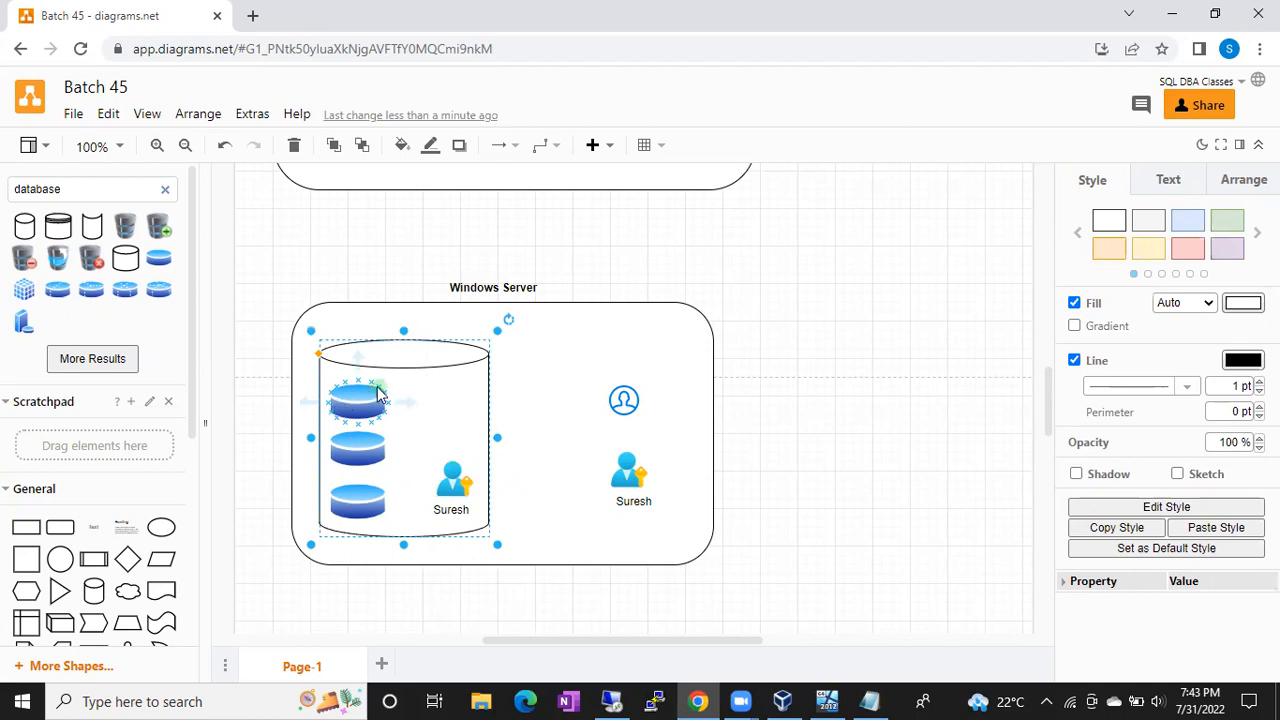
pyautogui.click(355, 510)
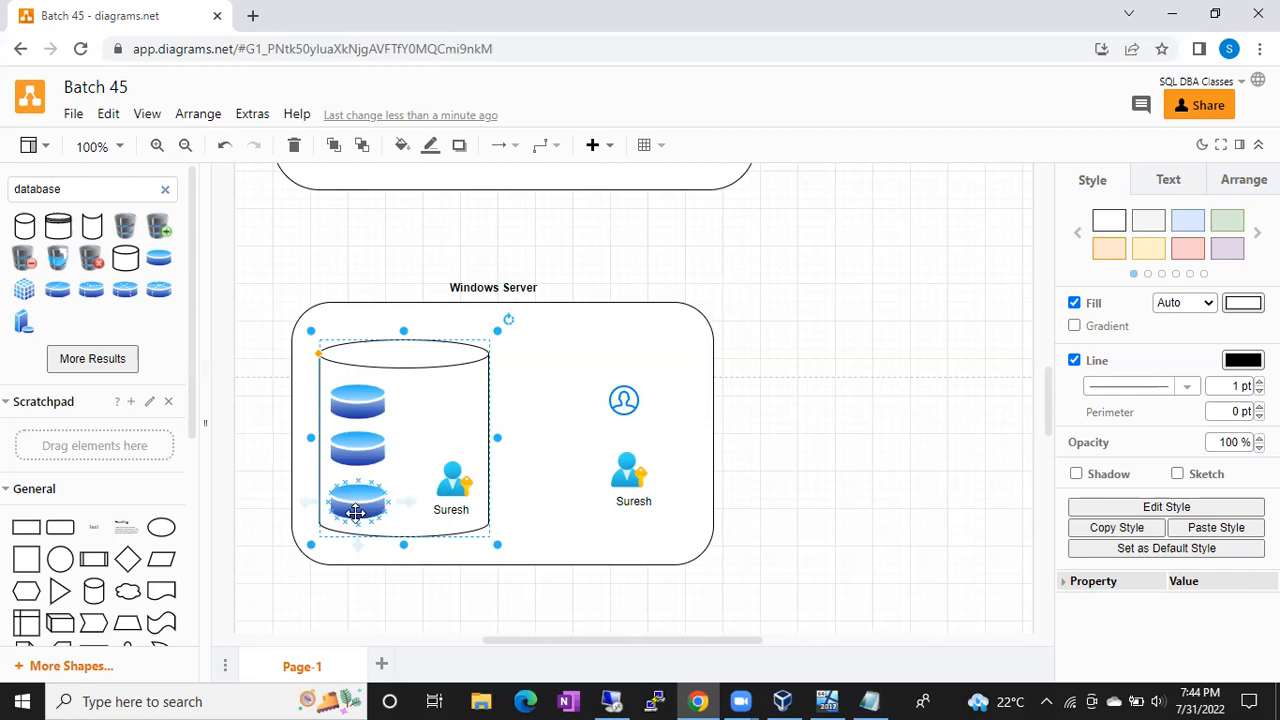
pyautogui.click(449, 478)
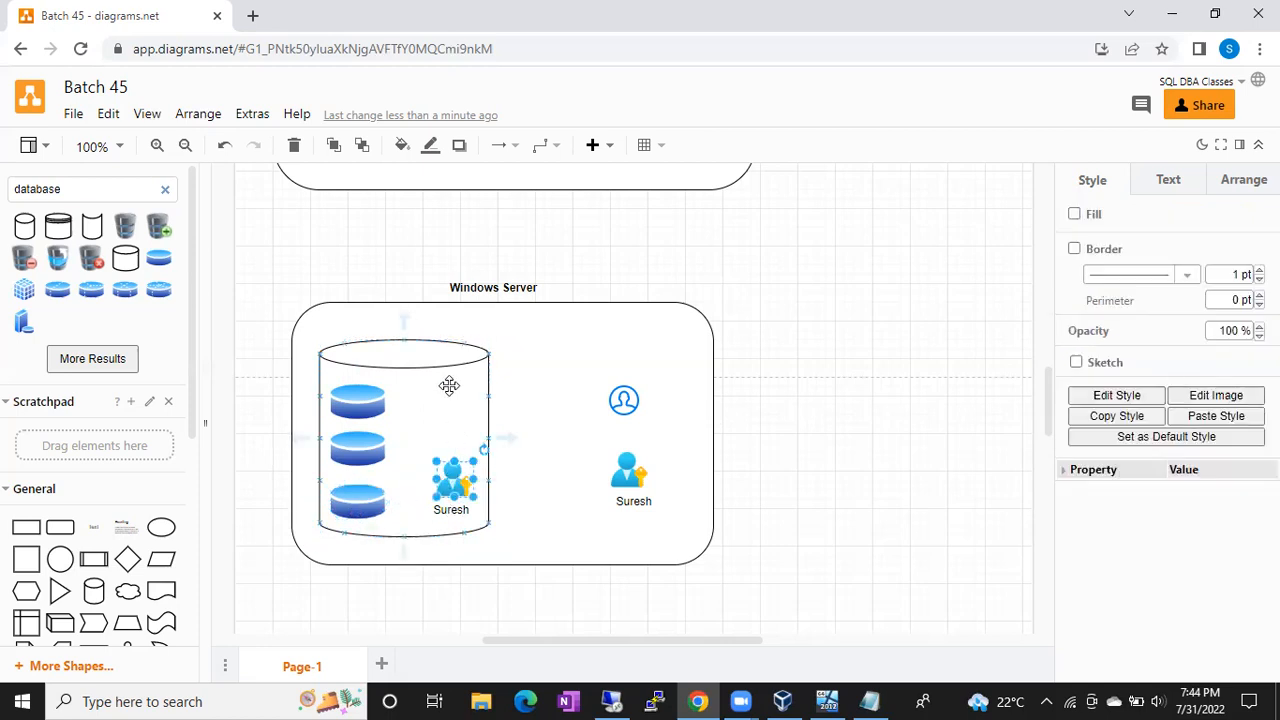
pyautogui.click(447, 385)
pyautogui.click(451, 476)
pyautogui.click(458, 391)
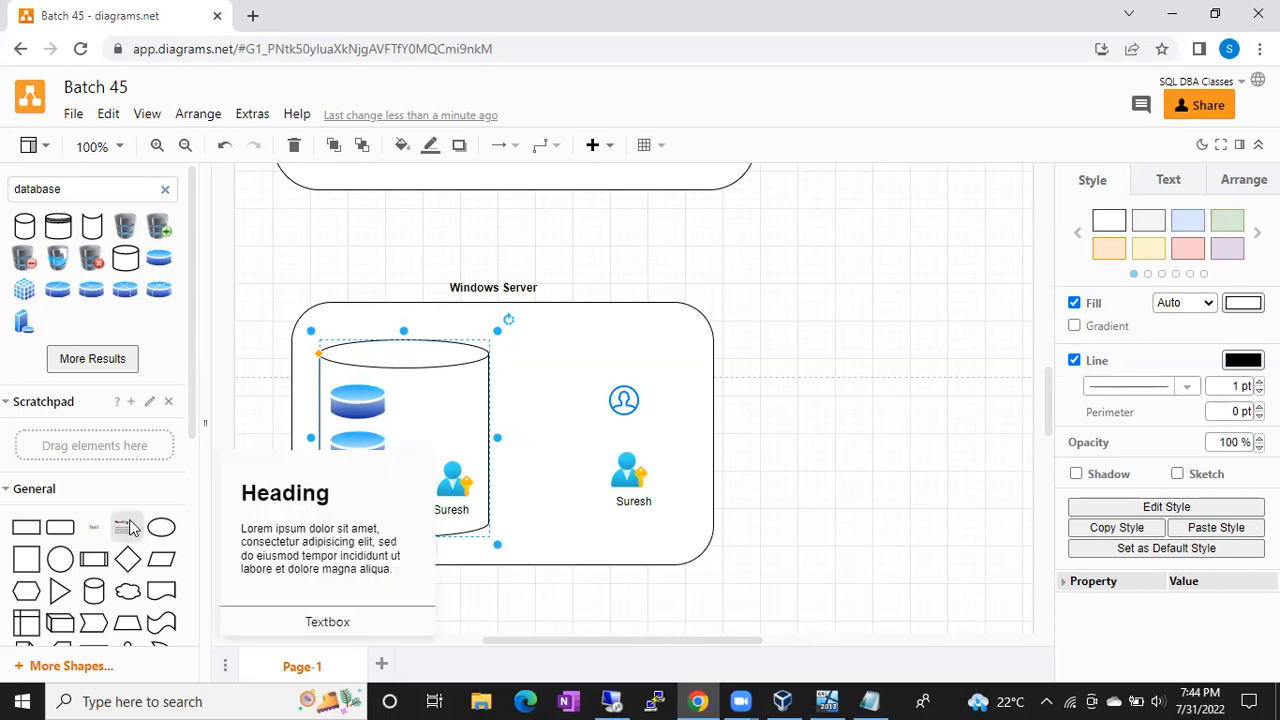
# Step: Draw an arrow connector between the inner user icon and the top blue disk
pyautogui.scroll(-1, 130, 525)
pyautogui.scroll(-2, 126, 571)
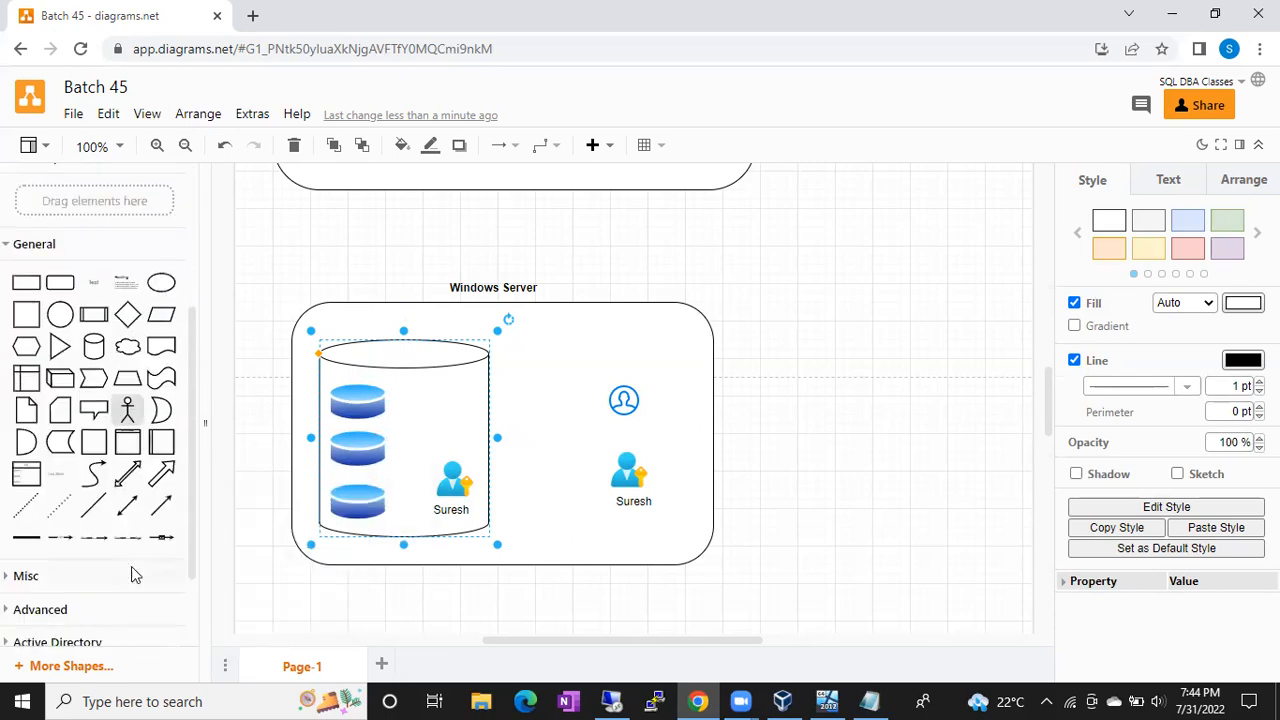
pyautogui.click(158, 513)
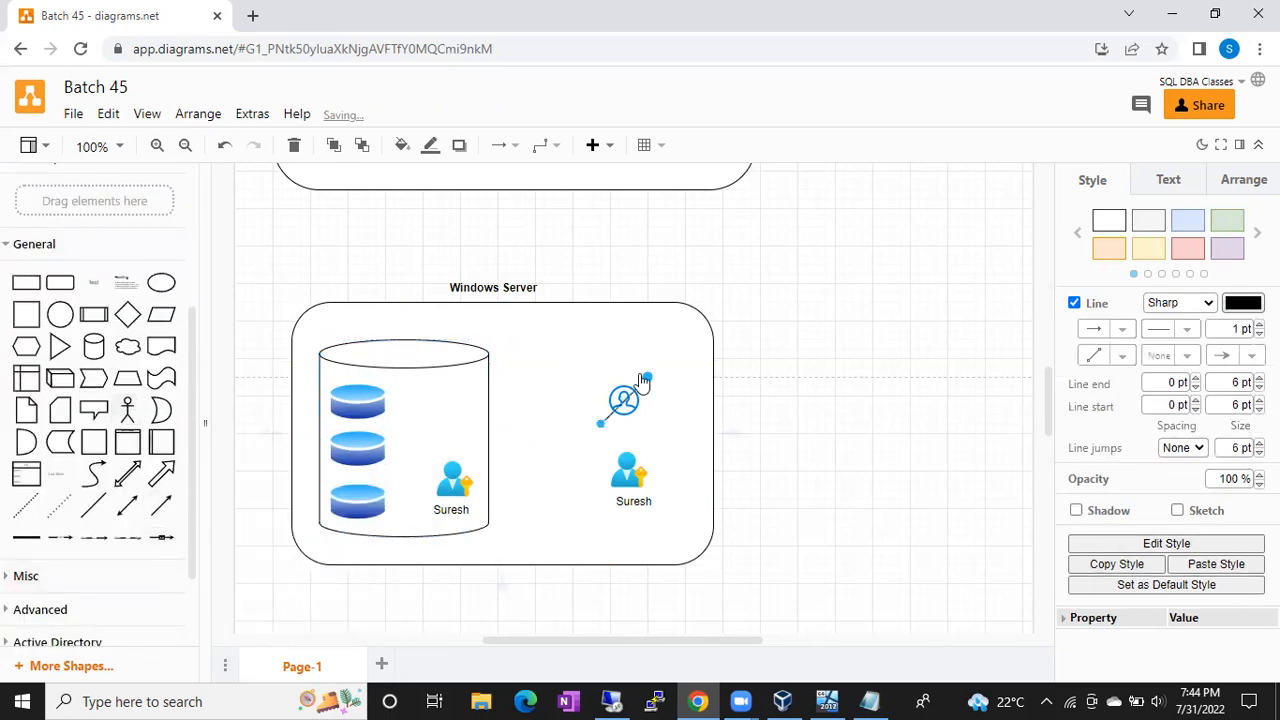
pyautogui.moveTo(647, 378); pyautogui.dragTo(378, 417)
pyautogui.moveTo(601, 425); pyautogui.dragTo(449, 509)
# Step: Place a small copy of the user icon beside the top blue disk at the arrow's end
pyautogui.click(547, 462)
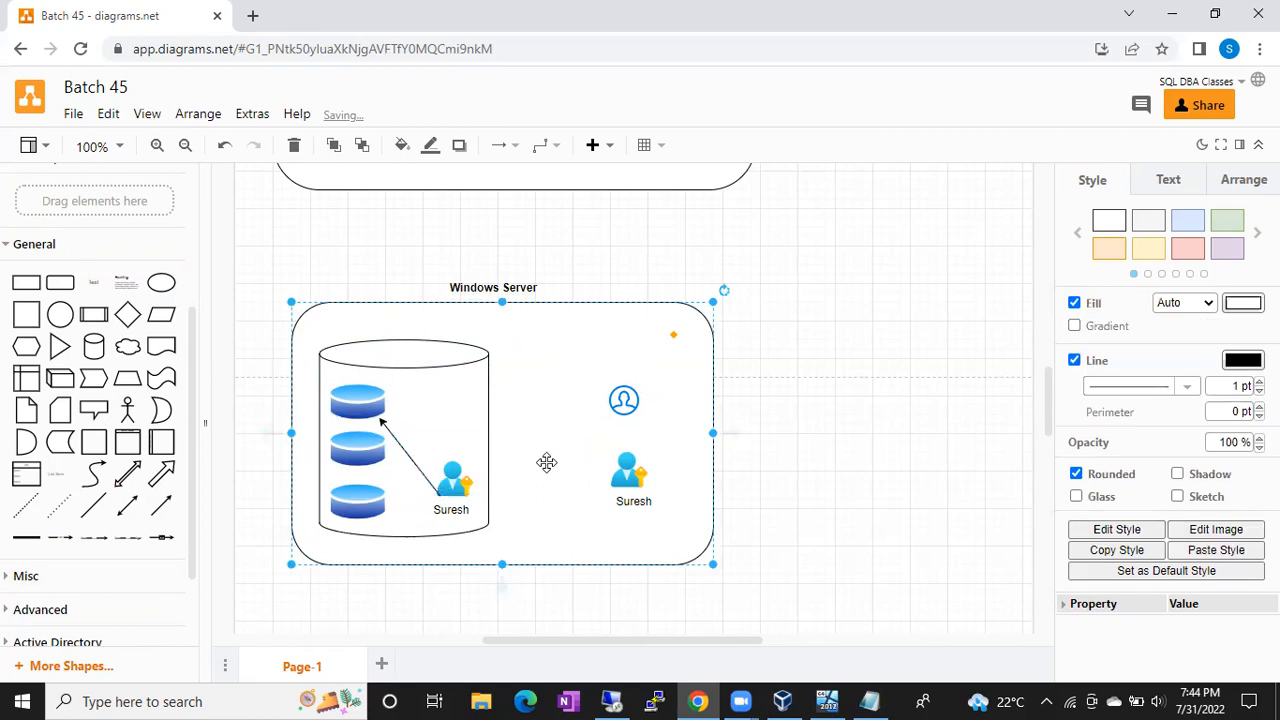
pyautogui.click(455, 476)
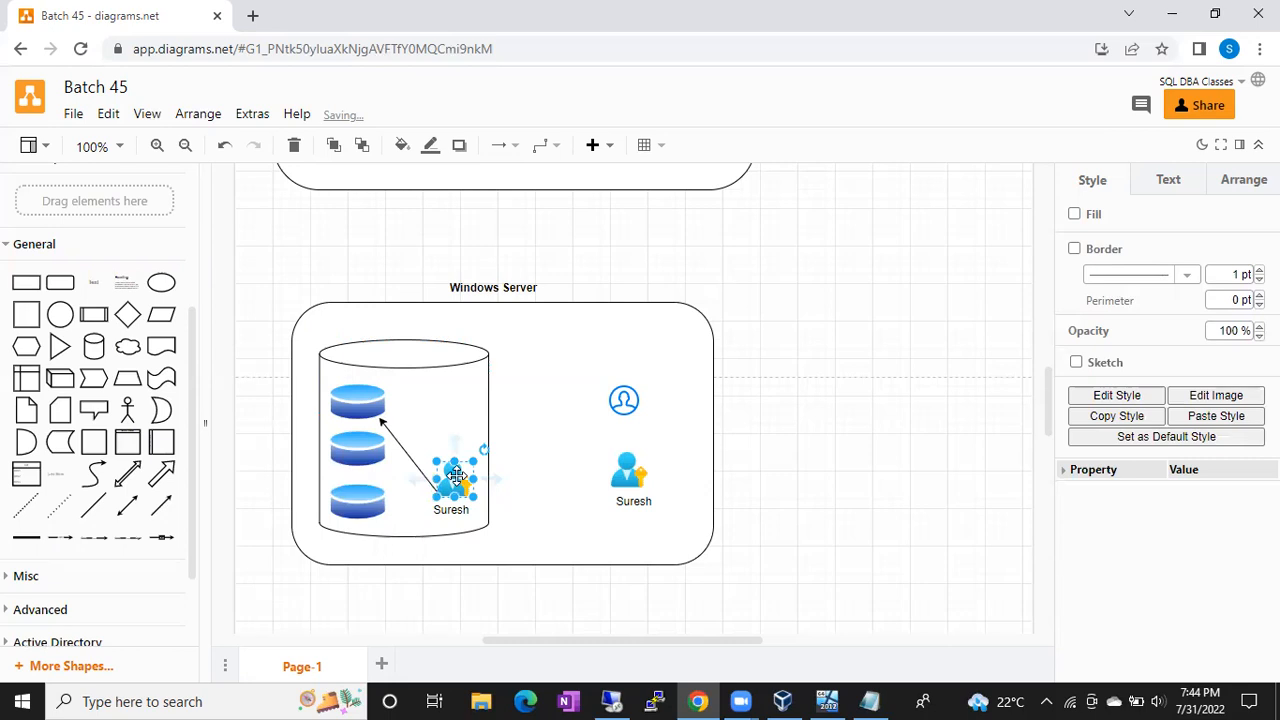
pyautogui.click(365, 395)
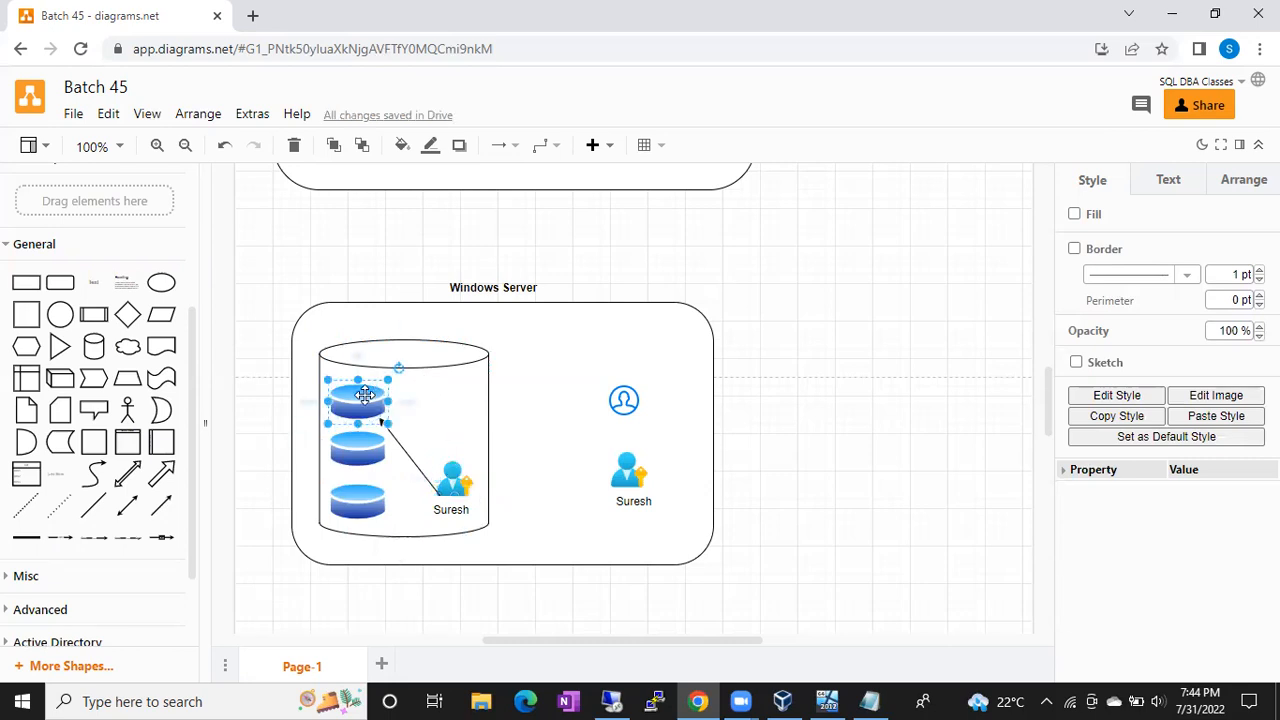
pyautogui.click(449, 478)
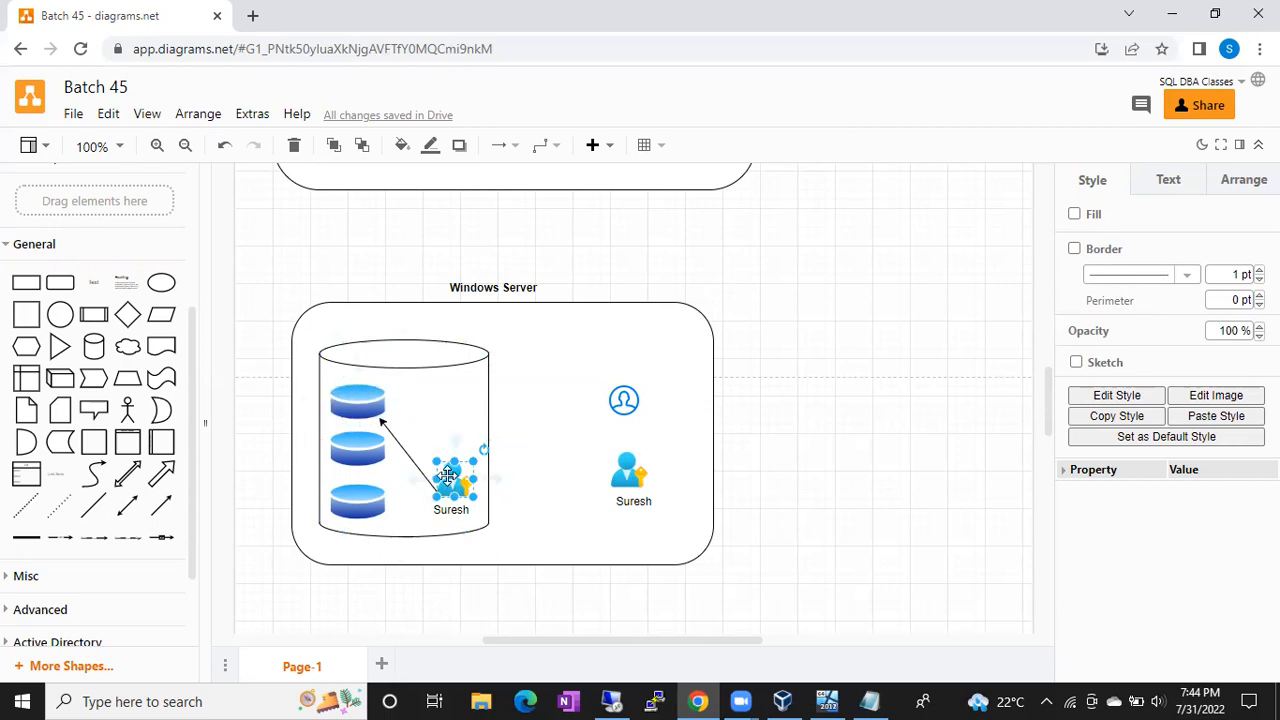
pyautogui.moveTo(447, 476); pyautogui.dragTo(396, 391)
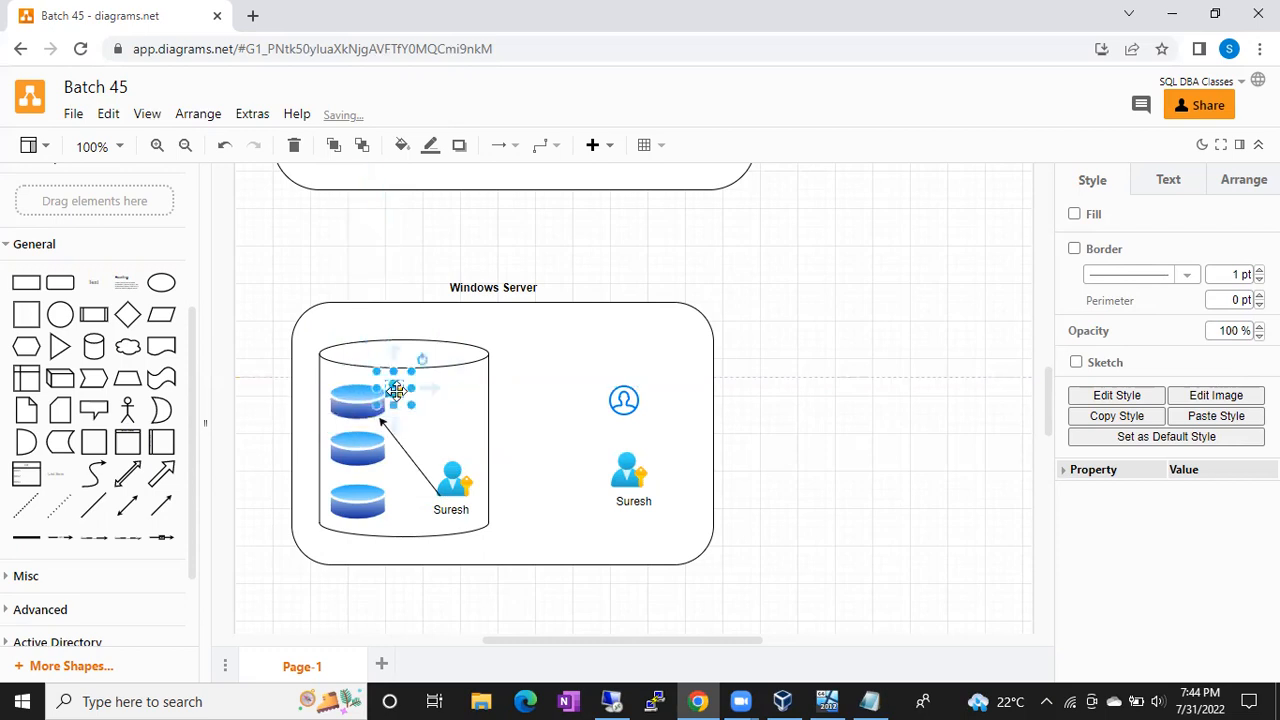
pyautogui.click(520, 403)
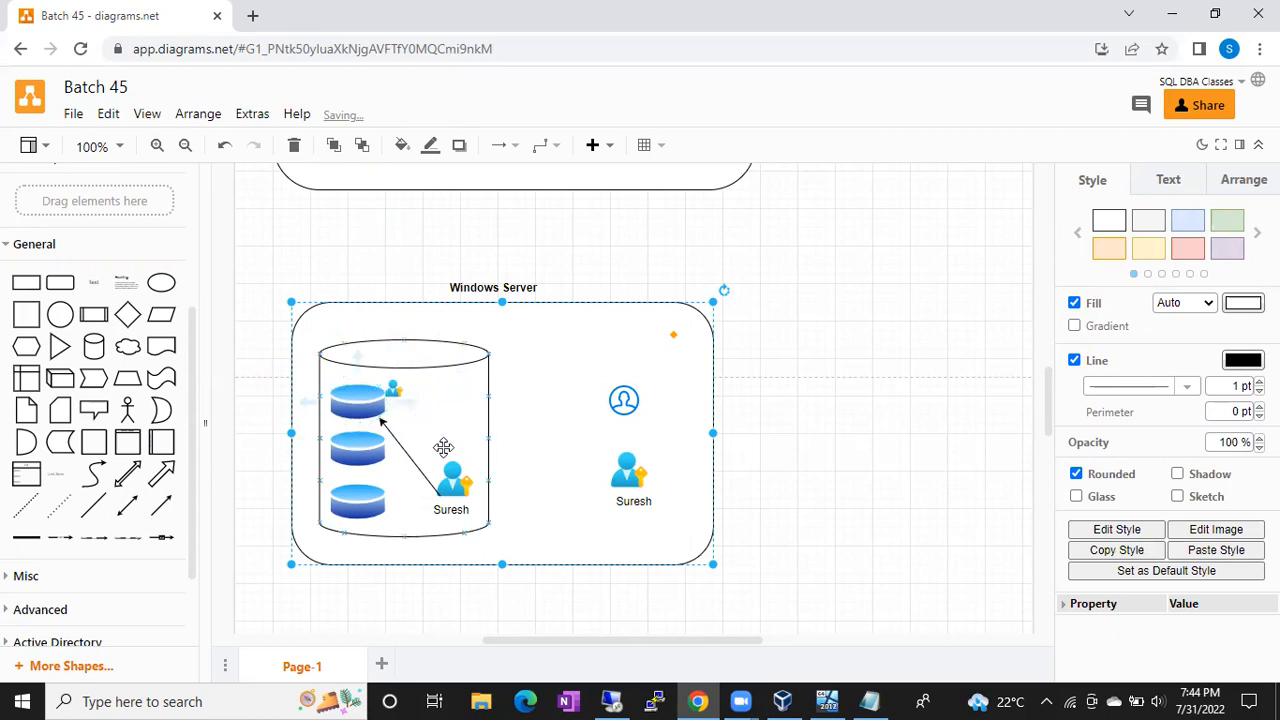
# Step: Select the inner user icon, the small disk icon and the top disk in turn to compare them
pyautogui.click(453, 484)
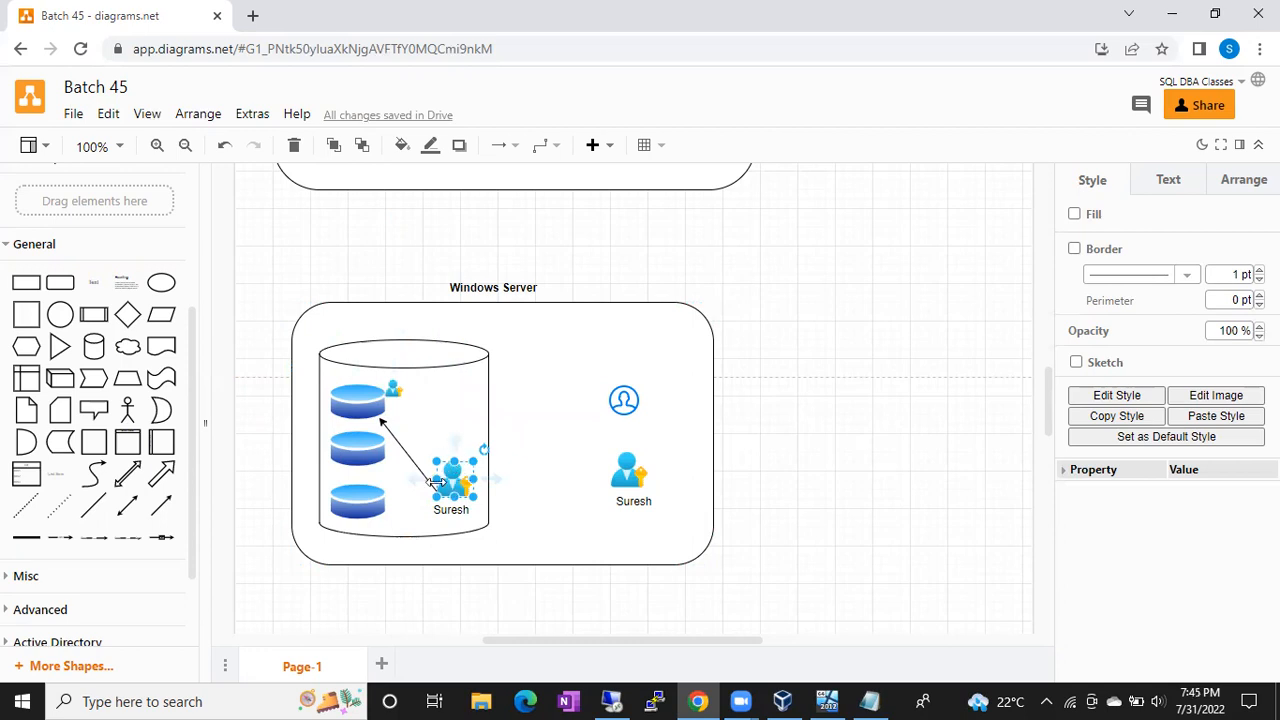
pyautogui.click(395, 389)
pyautogui.click(354, 401)
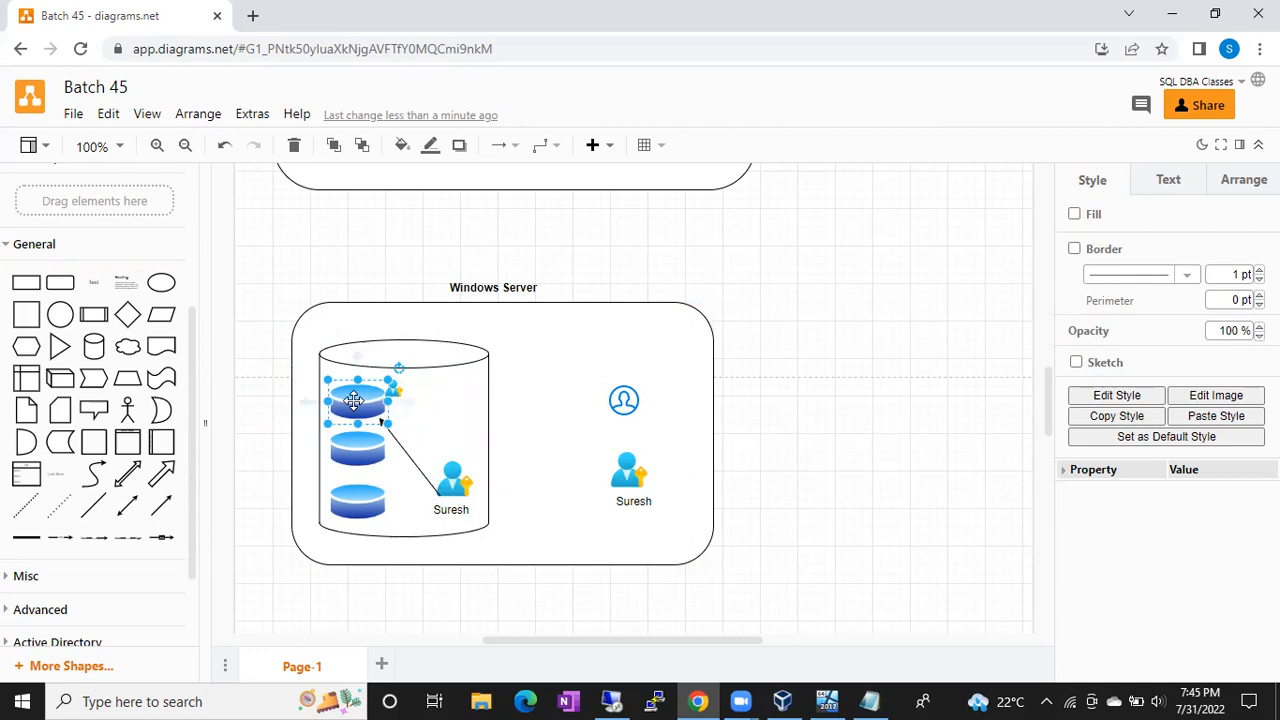
pyautogui.click(450, 478)
pyautogui.click(365, 403)
pyautogui.click(455, 487)
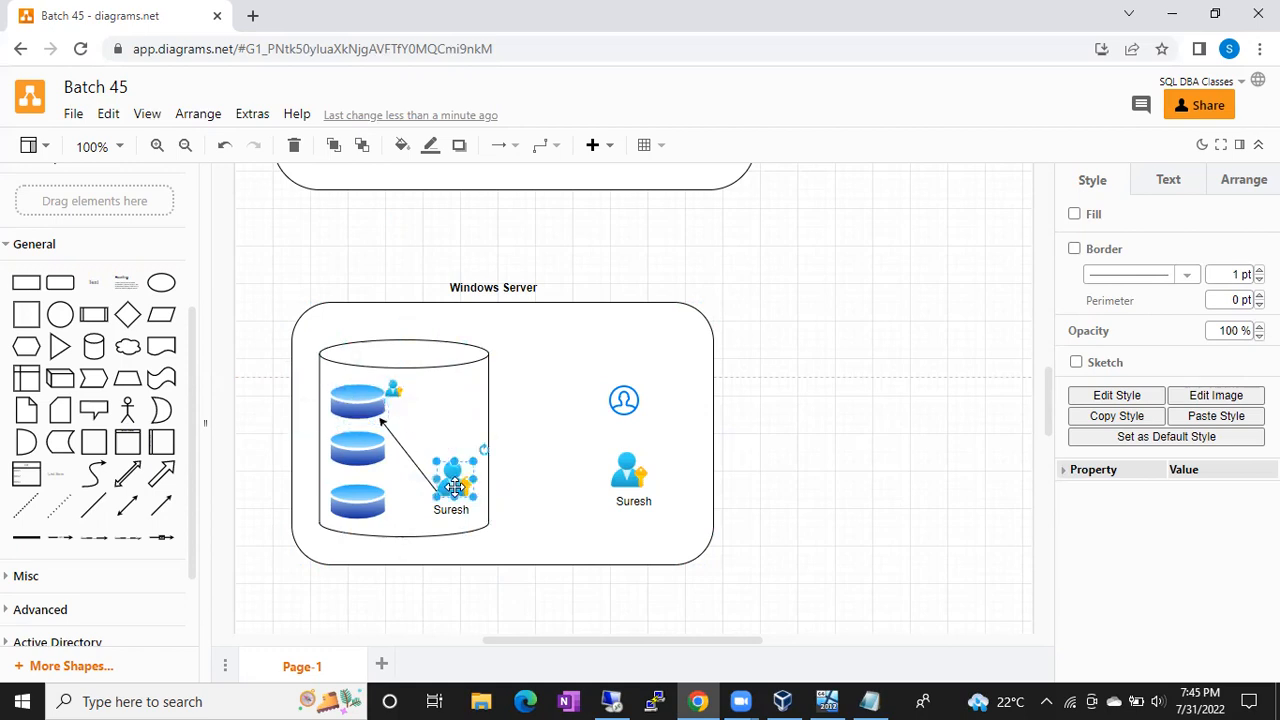
pyautogui.click(396, 386)
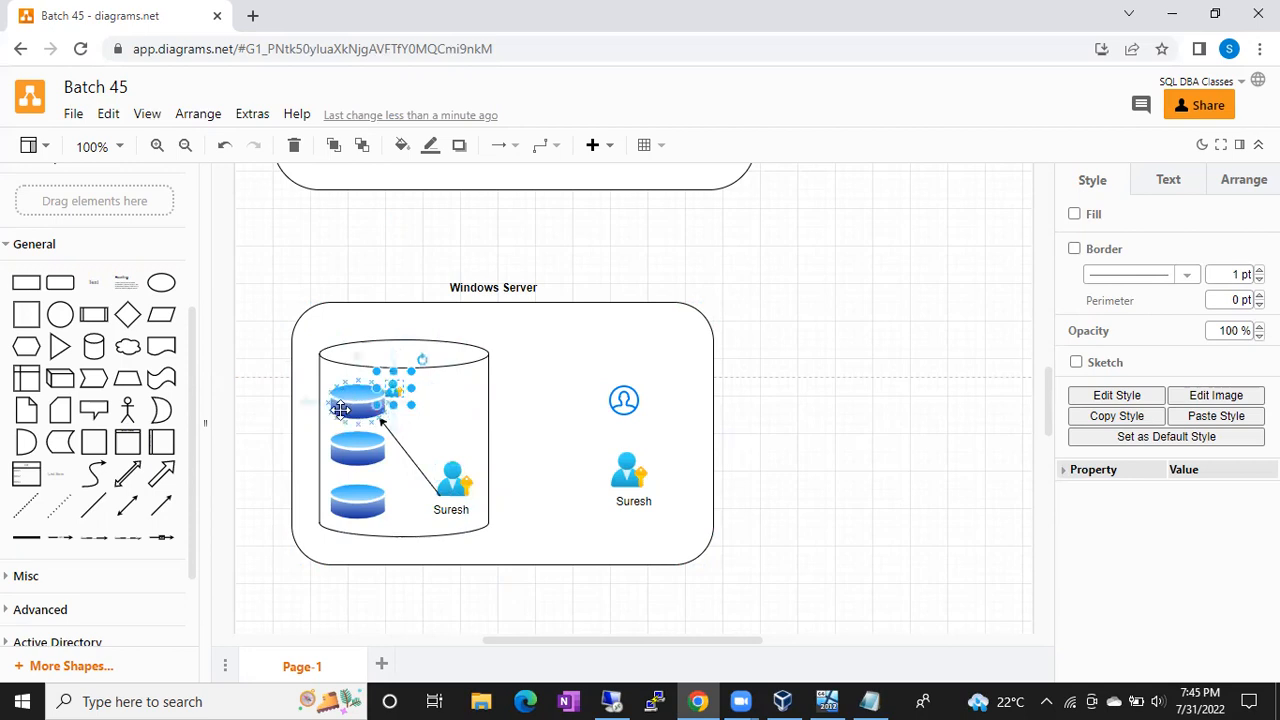
pyautogui.click(451, 484)
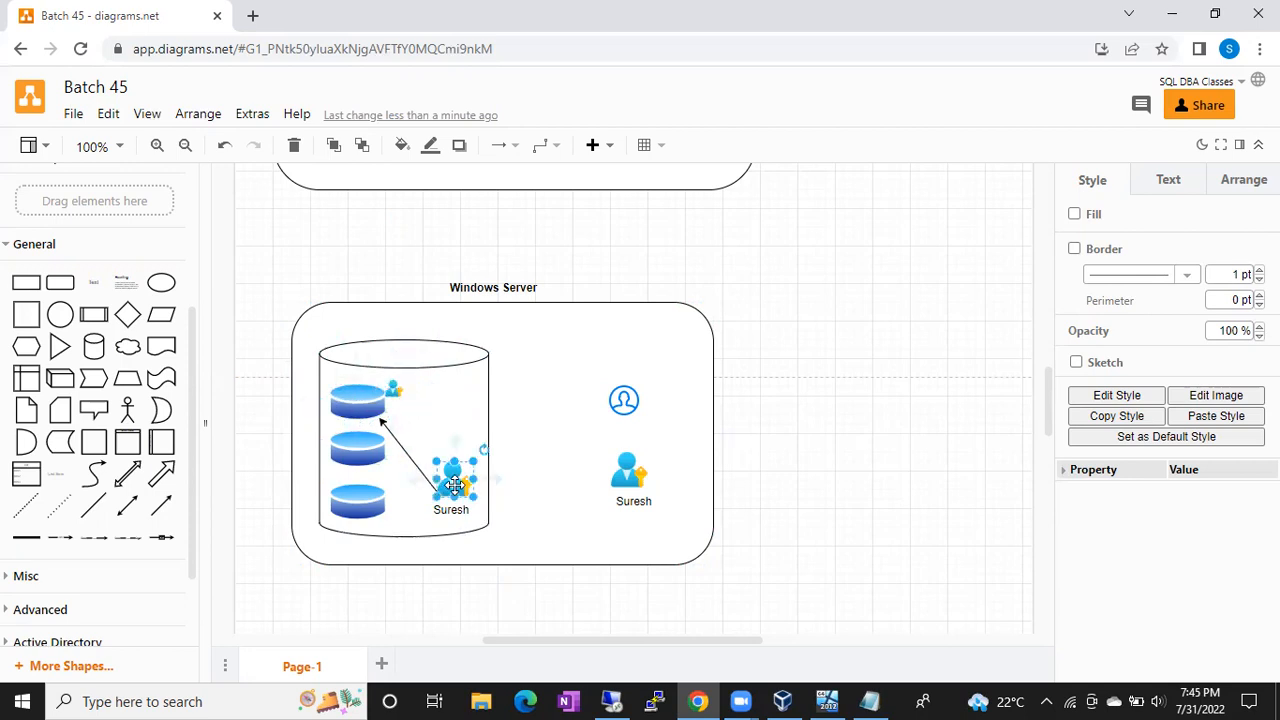
pyautogui.click(372, 398)
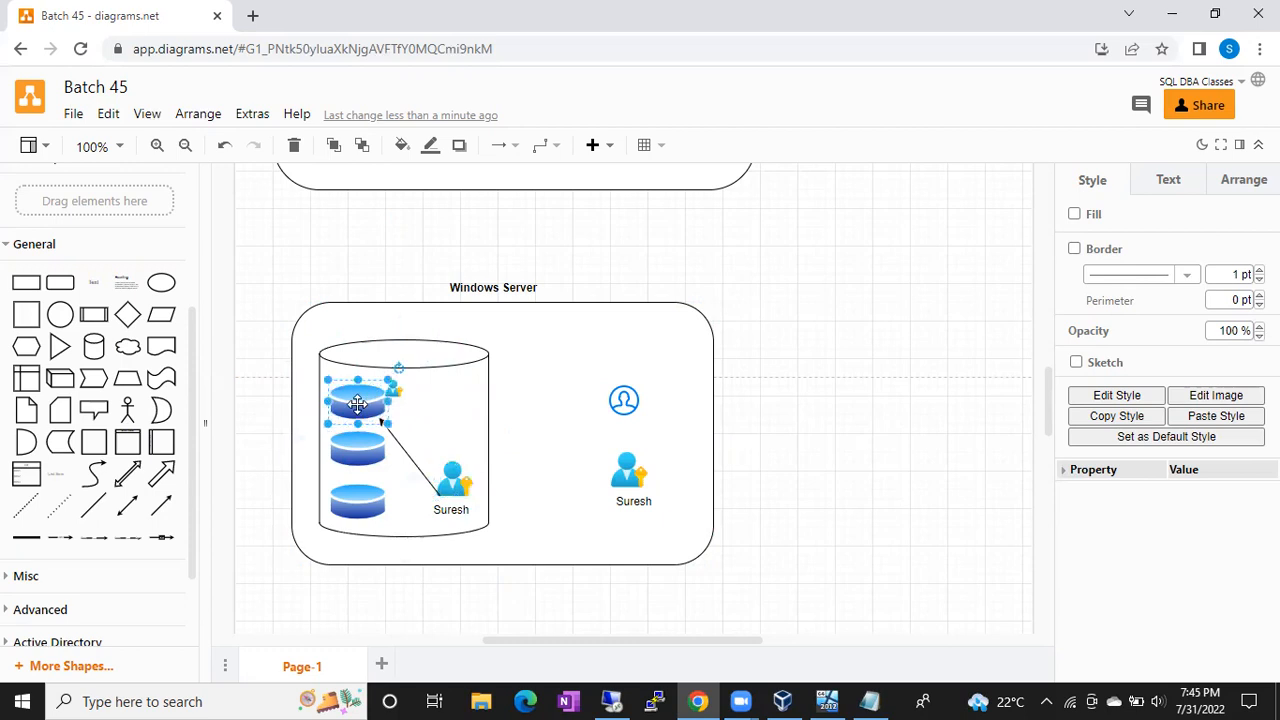
pyautogui.click(451, 479)
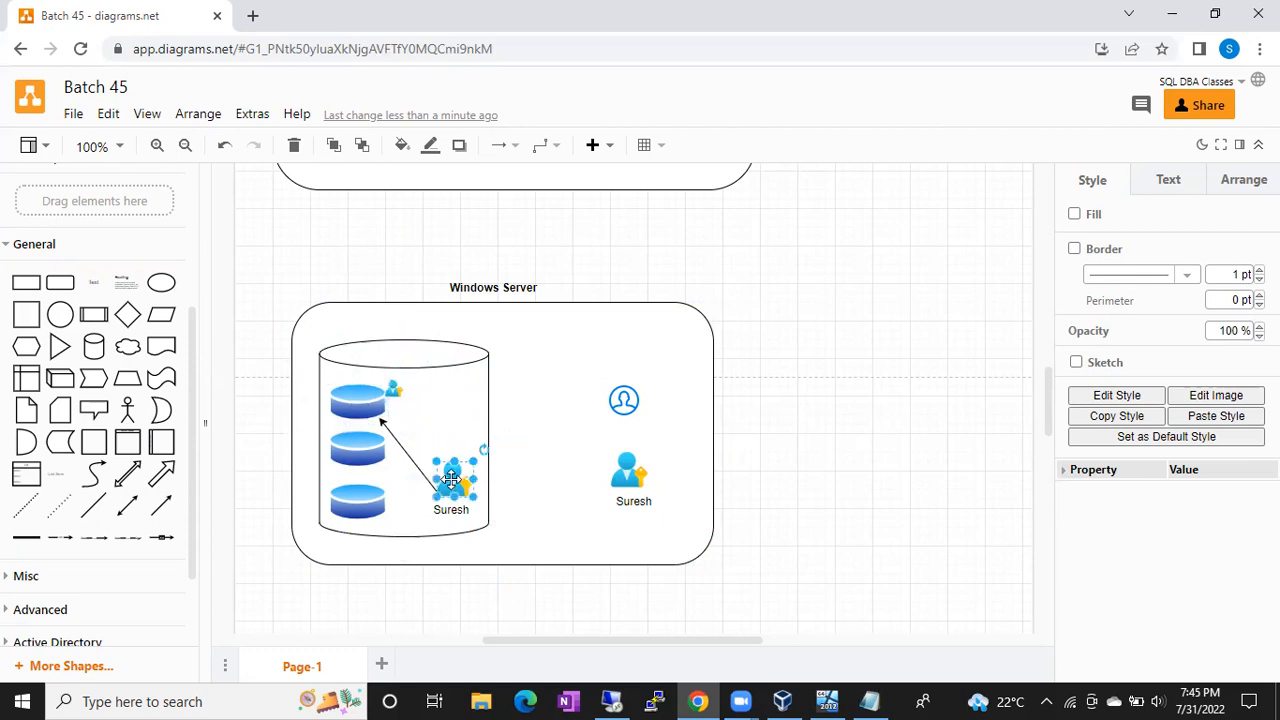
# Step: Alternate selections among the small disk icon, inner user icon, top disk and cylinder
pyautogui.click(394, 389)
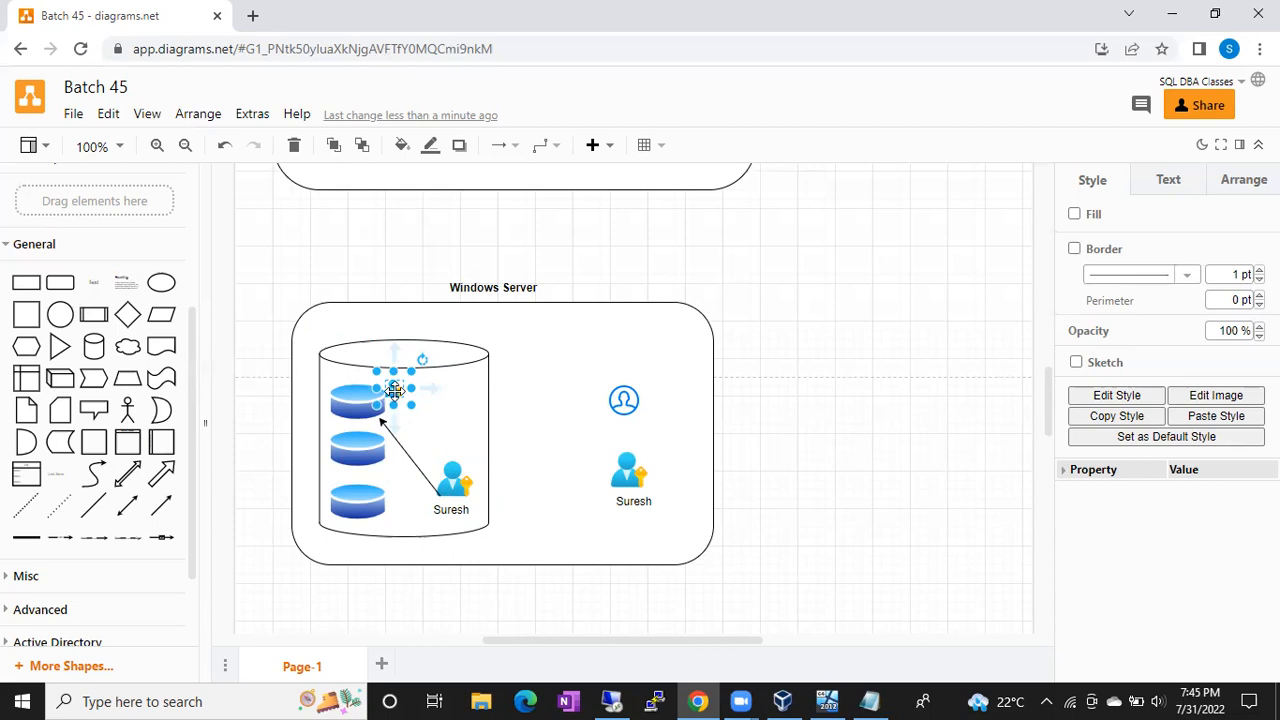
pyautogui.click(446, 482)
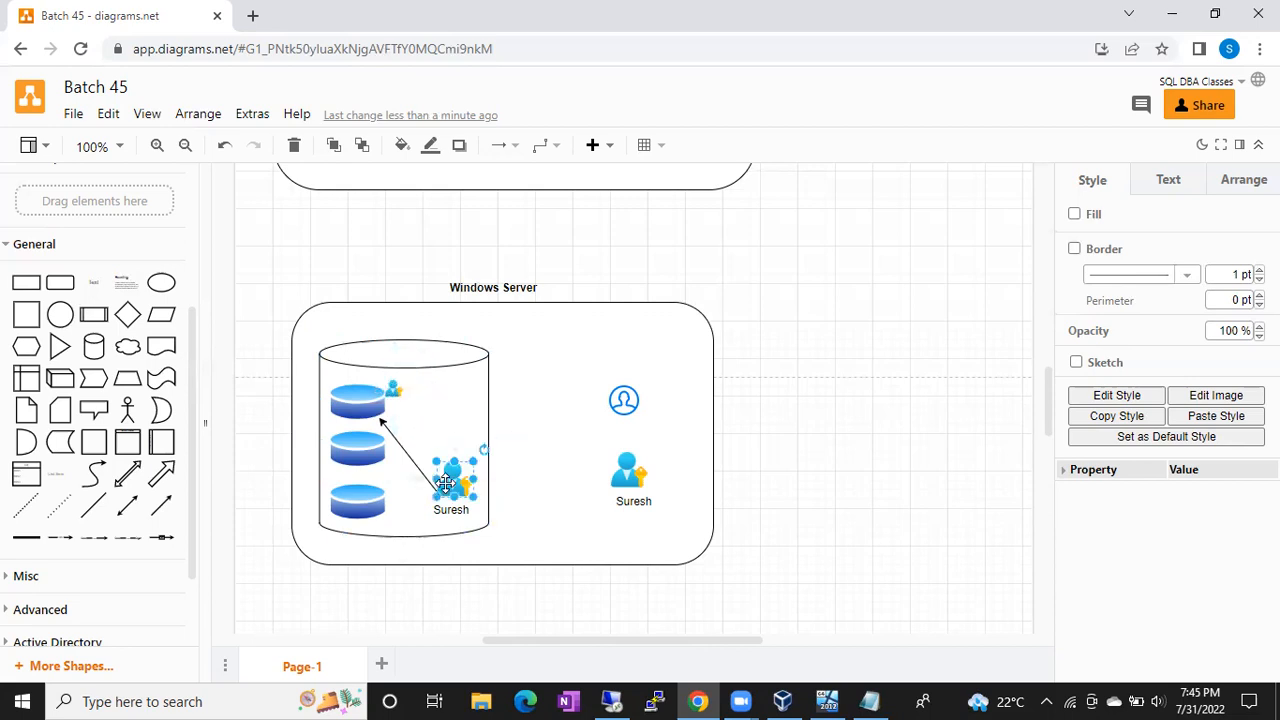
pyautogui.click(358, 402)
pyautogui.click(396, 388)
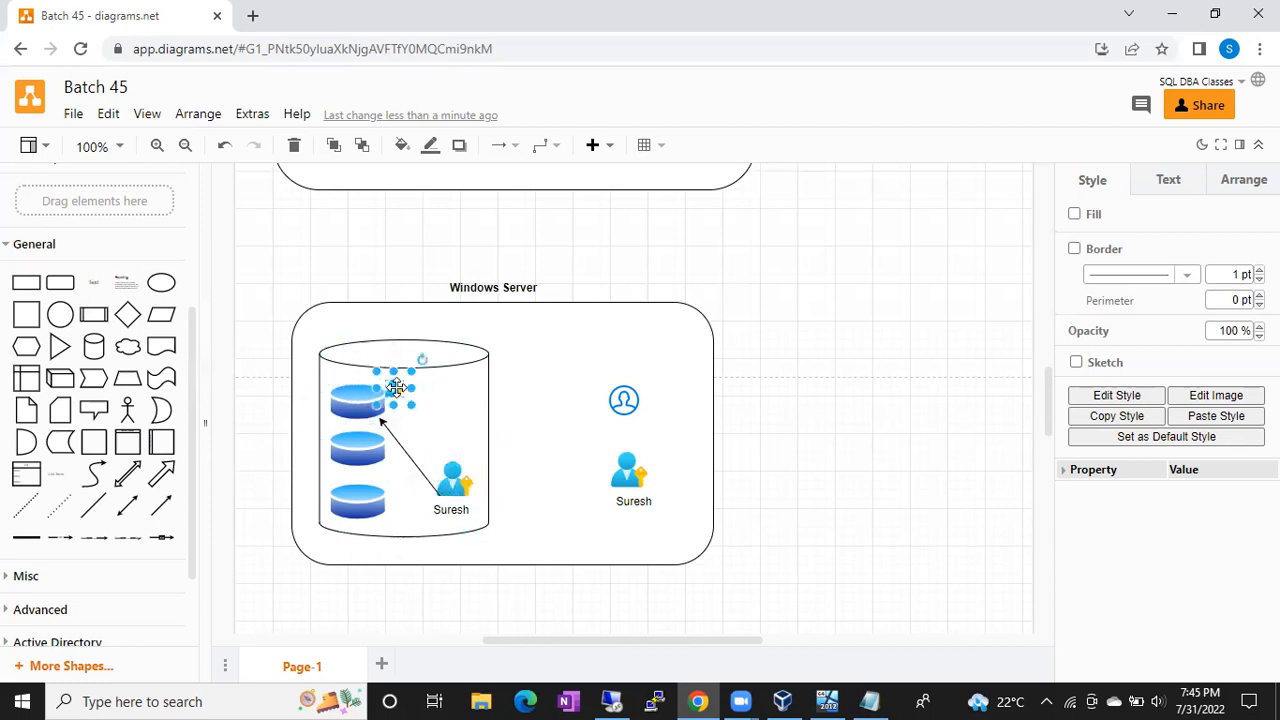
pyautogui.click(448, 484)
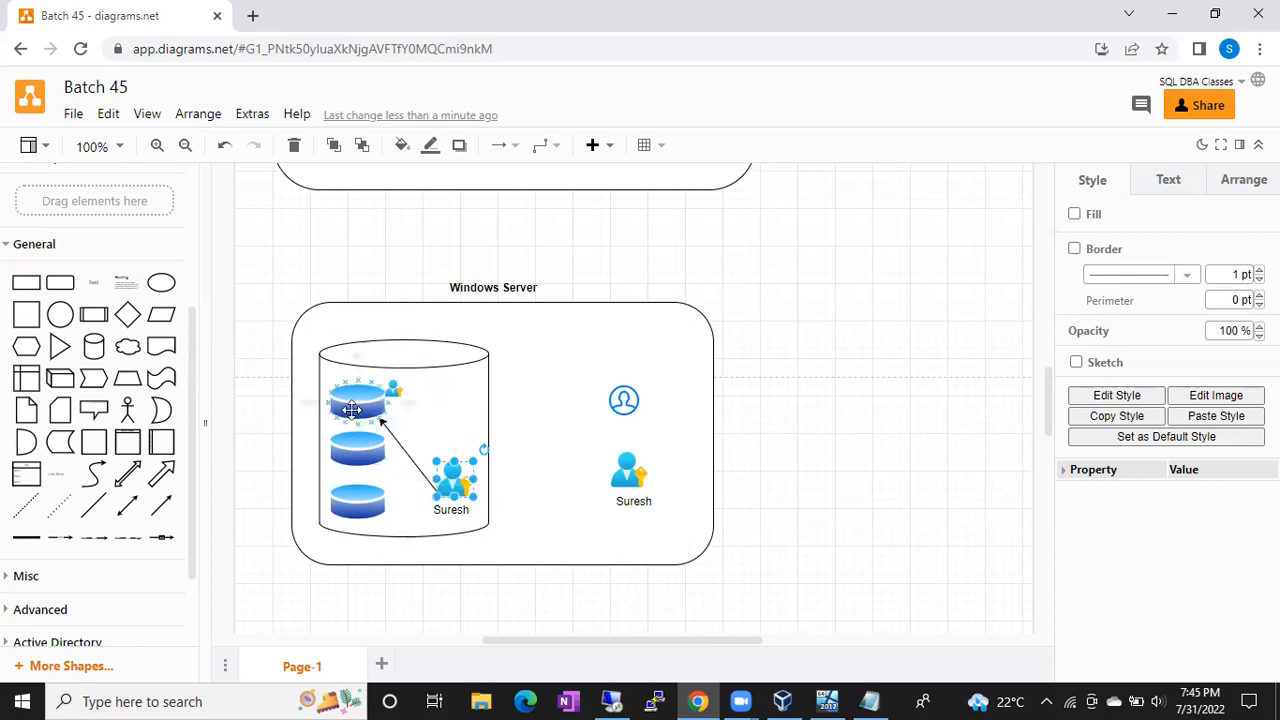
pyautogui.click(383, 400)
pyautogui.click(394, 389)
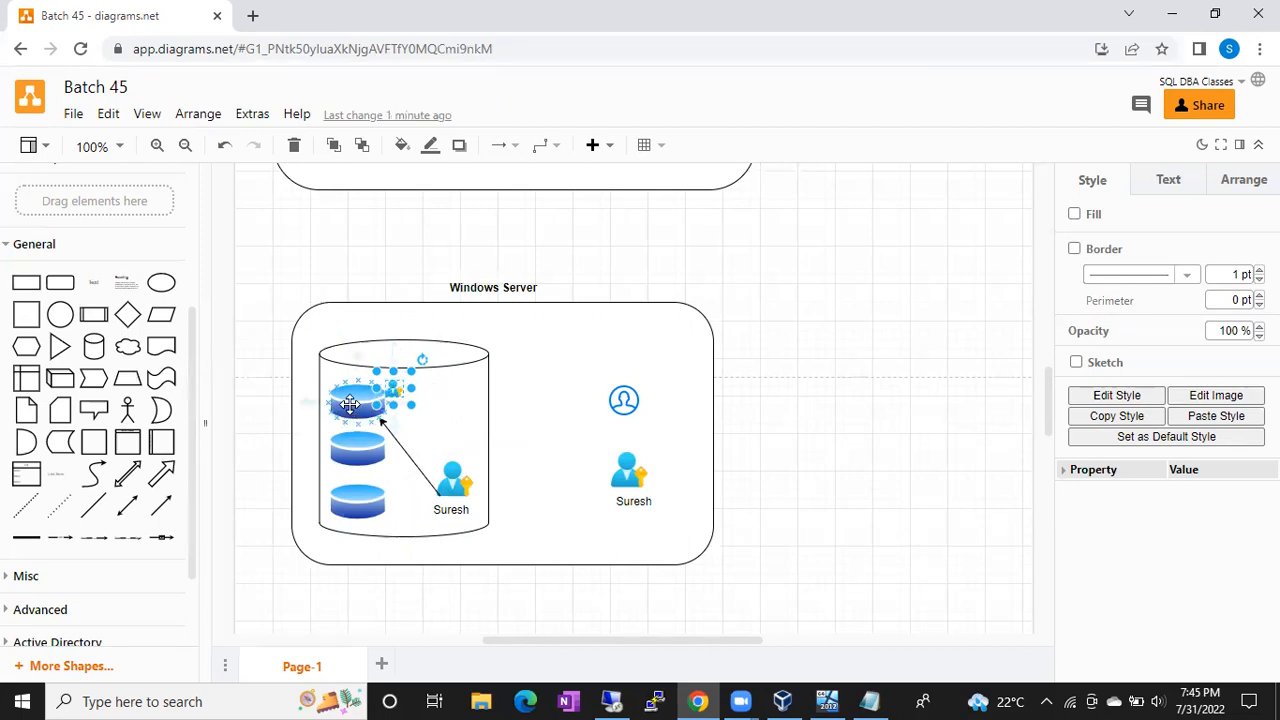
pyautogui.click(438, 421)
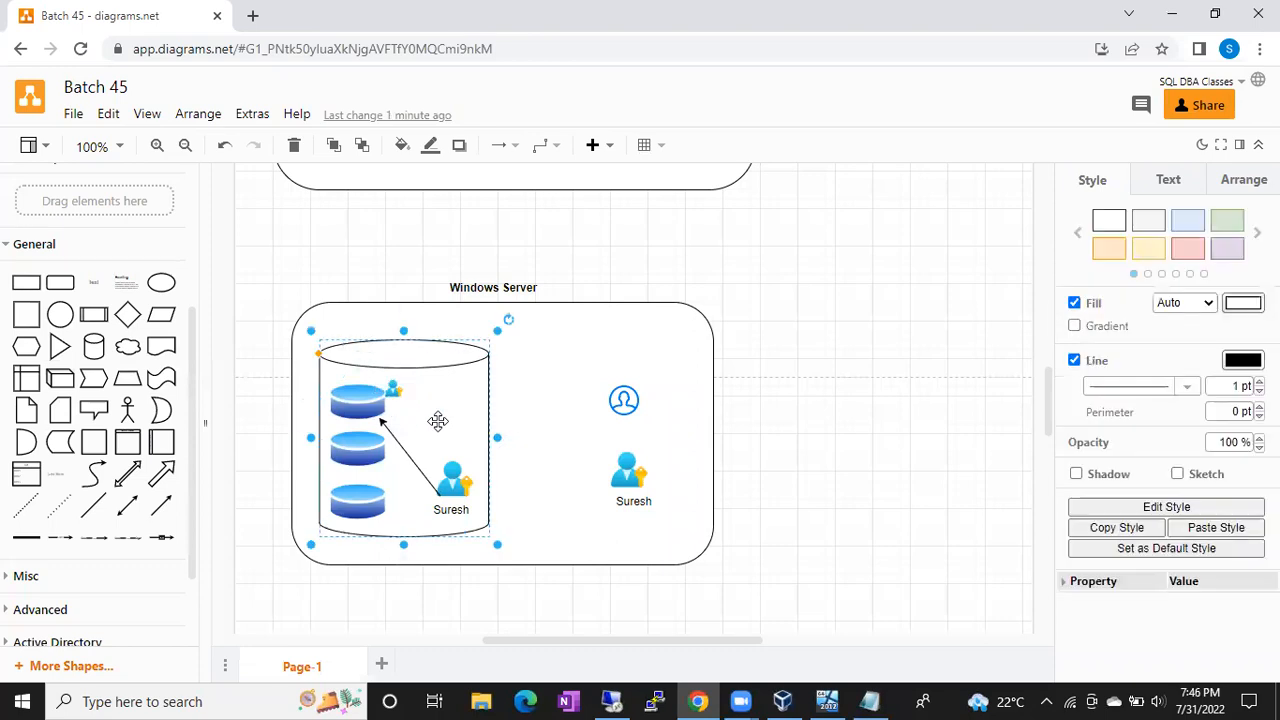
pyautogui.click(447, 474)
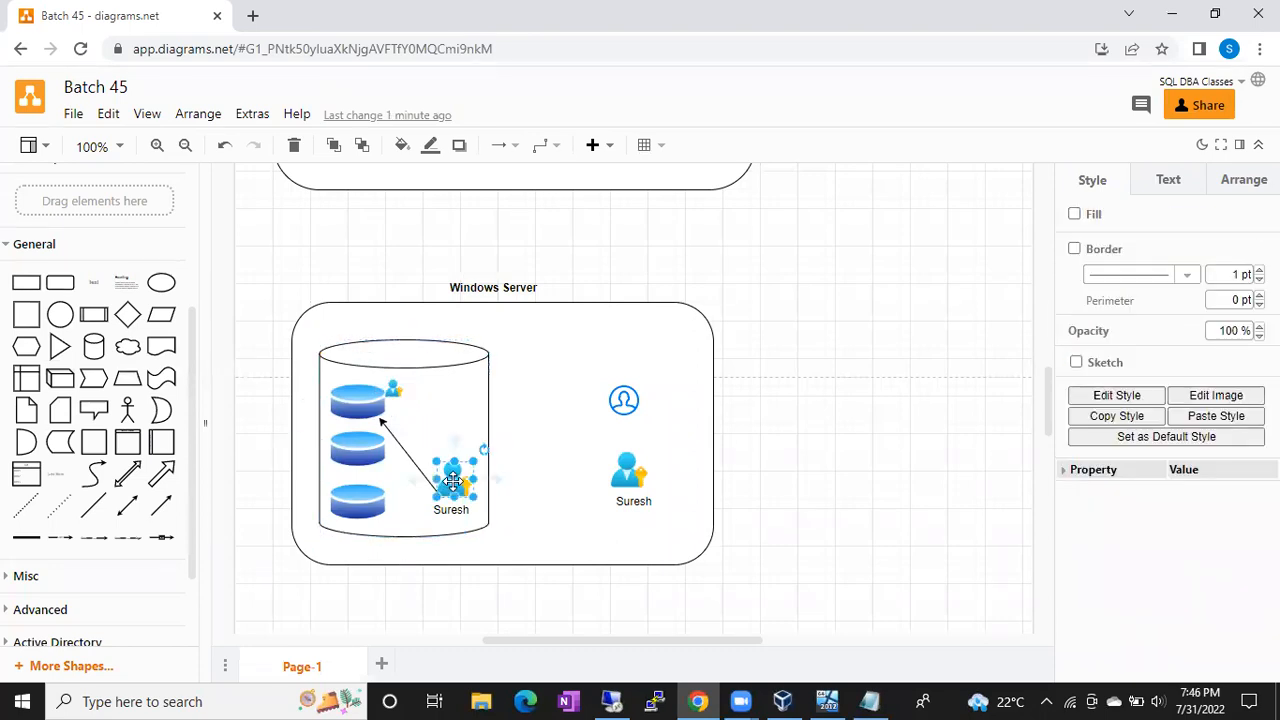
pyautogui.click(393, 389)
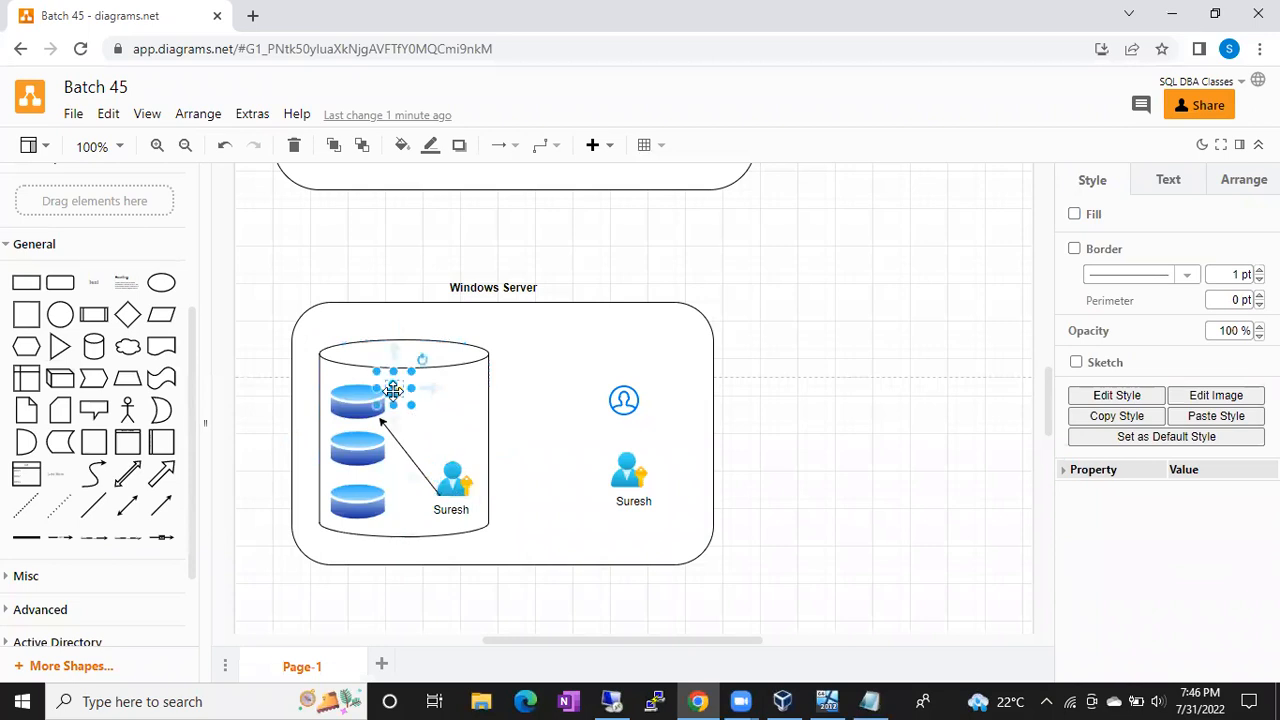
pyautogui.click(452, 475)
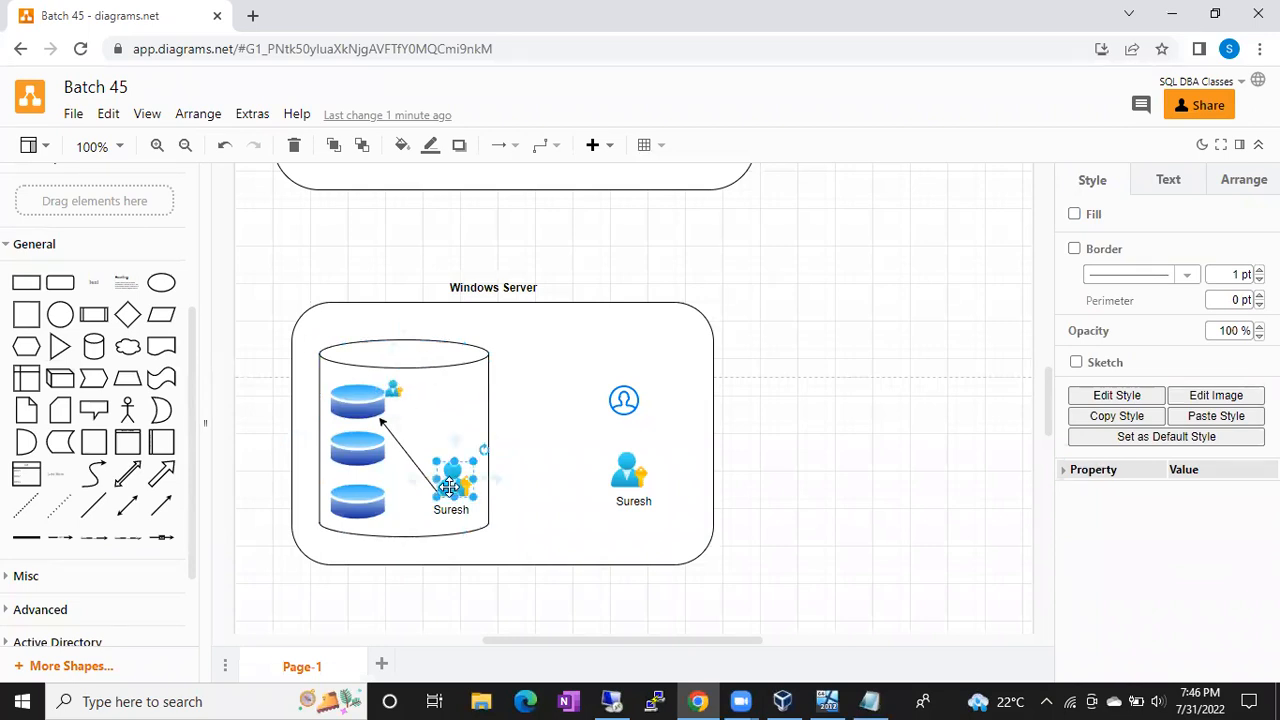
pyautogui.click(392, 387)
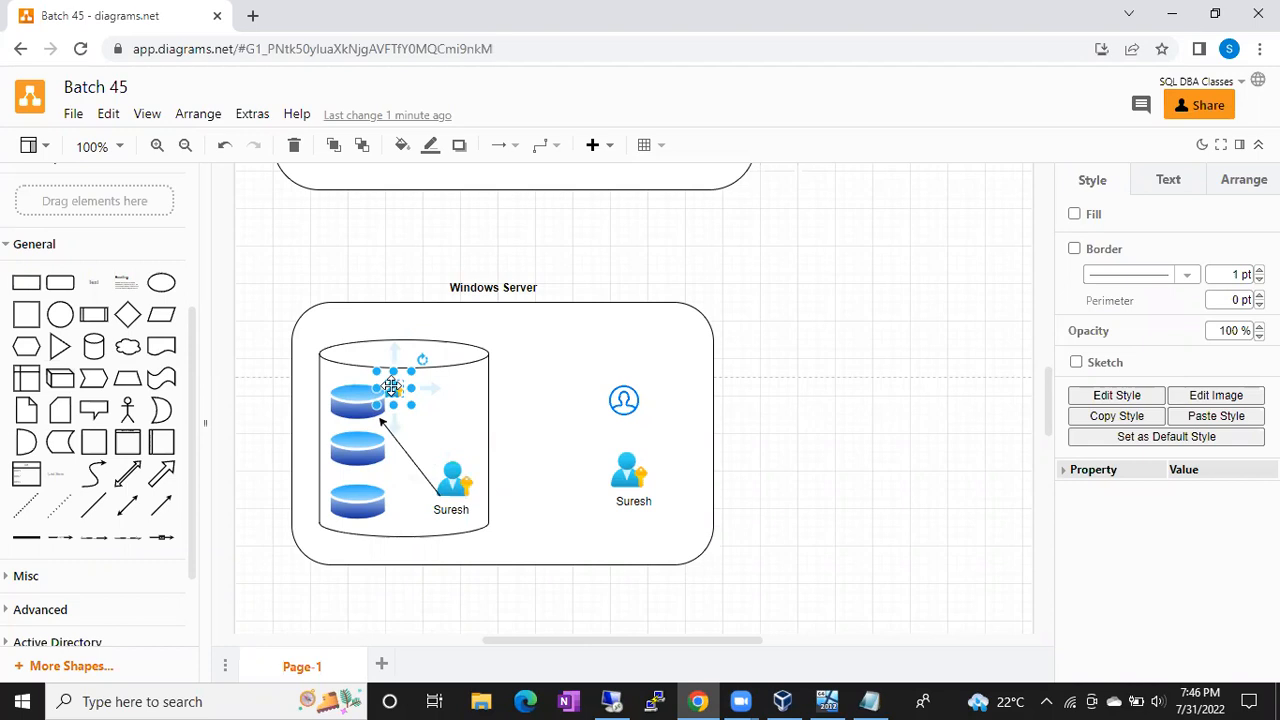
# Step: Nudge the outer user icon slightly so it sits level with the inner icon
pyautogui.click(622, 480)
pyautogui.moveTo(622, 480)
pyautogui.mouseDown()
pyautogui.moveTo(624, 514)
pyautogui.moveTo(628, 483)
pyautogui.mouseUp()
pyautogui.click(627, 505)
# Step: Add an arrow running from the outer user icon to the one inside the cylinder
pyautogui.click(674, 492)
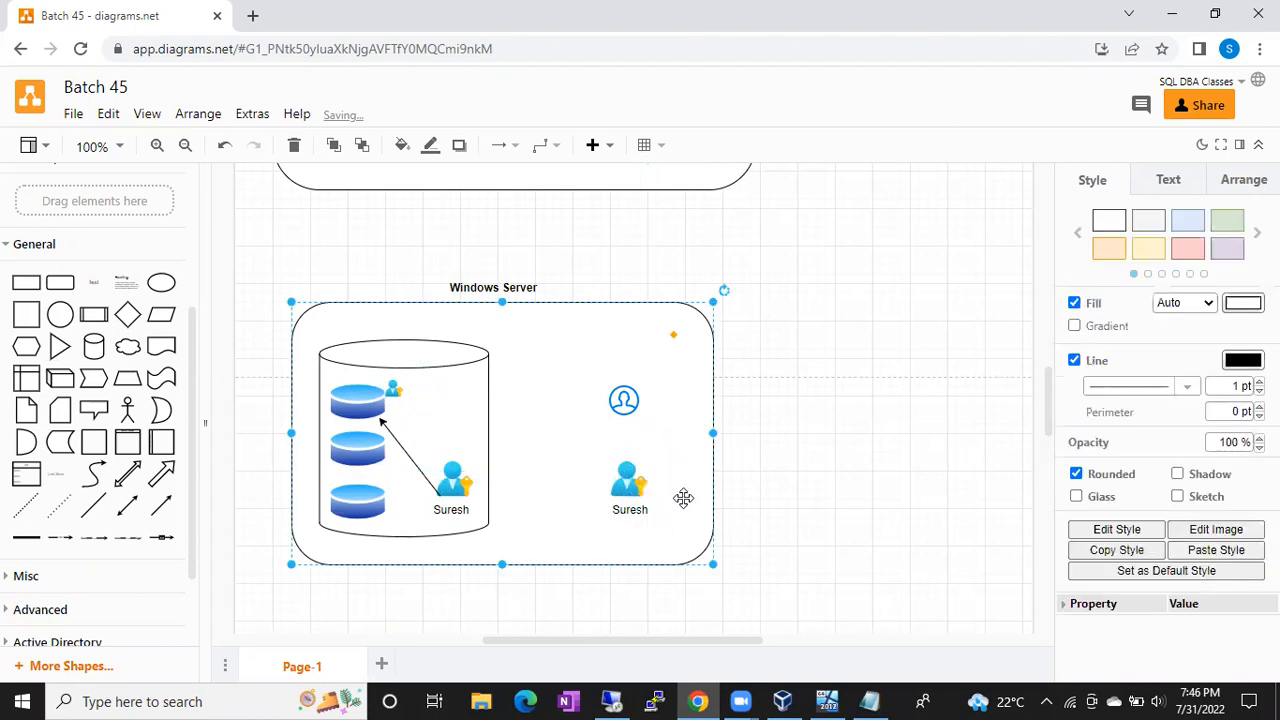
pyautogui.click(161, 505)
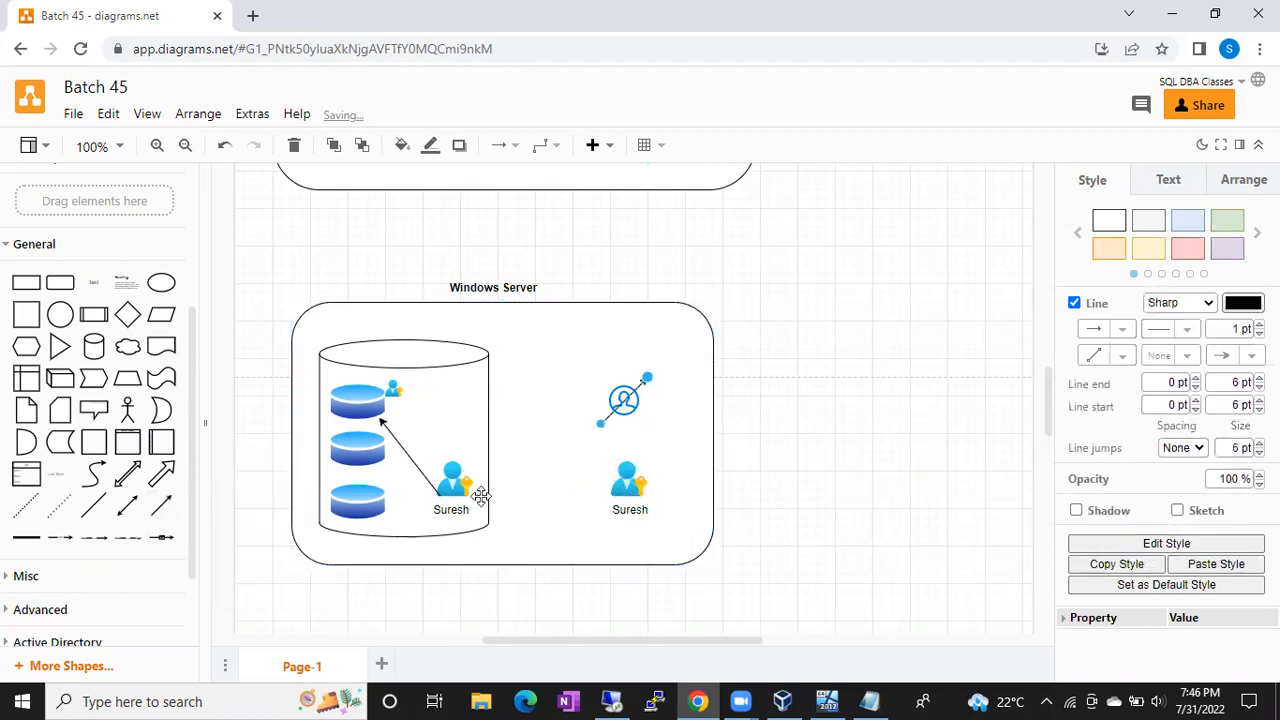
pyautogui.moveTo(647, 377); pyautogui.dragTo(478, 488)
pyautogui.moveTo(601, 426); pyautogui.dragTo(618, 503)
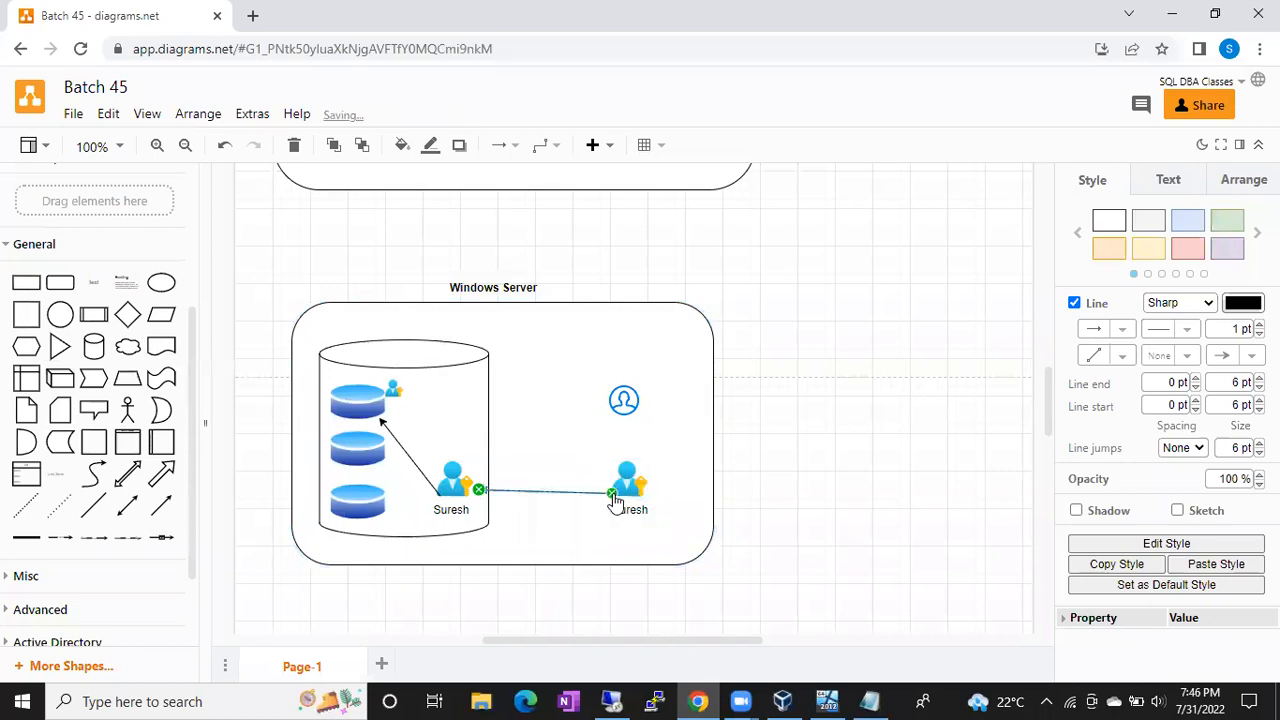
pyautogui.click(670, 416)
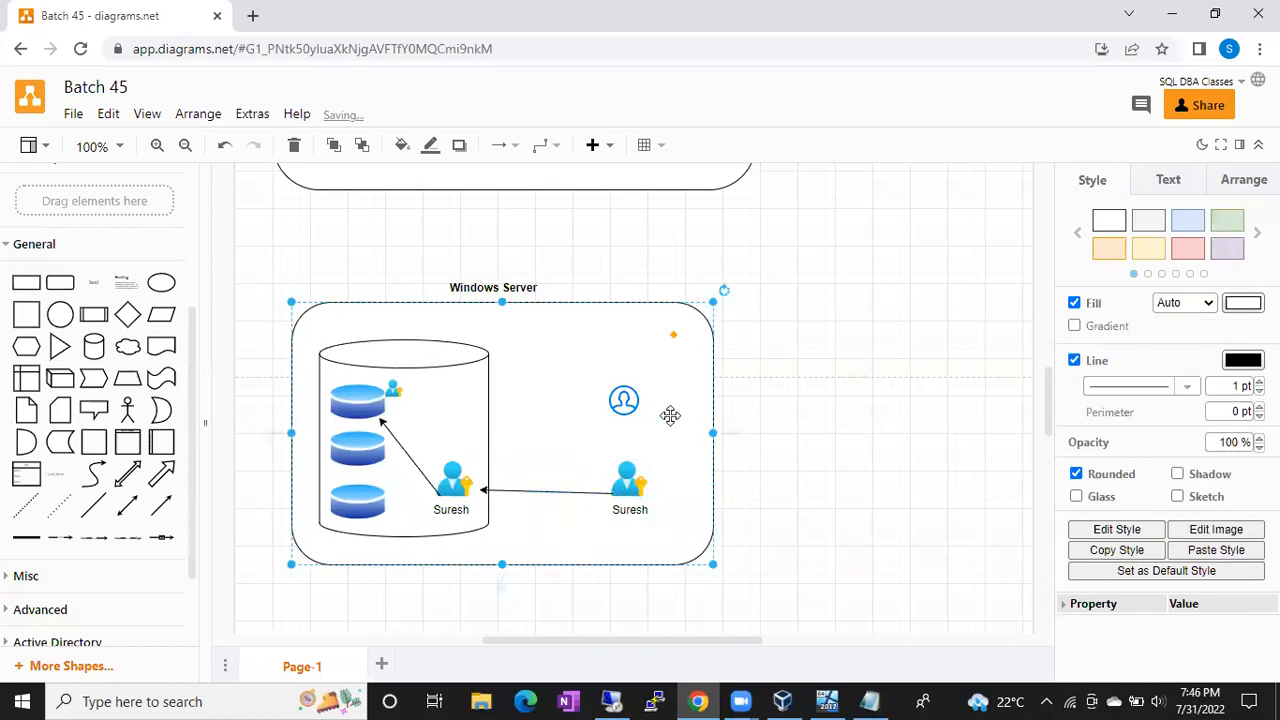
# Step: Select the inner user icon, cylinder and top disk in turn to check the connections
pyautogui.click(444, 487)
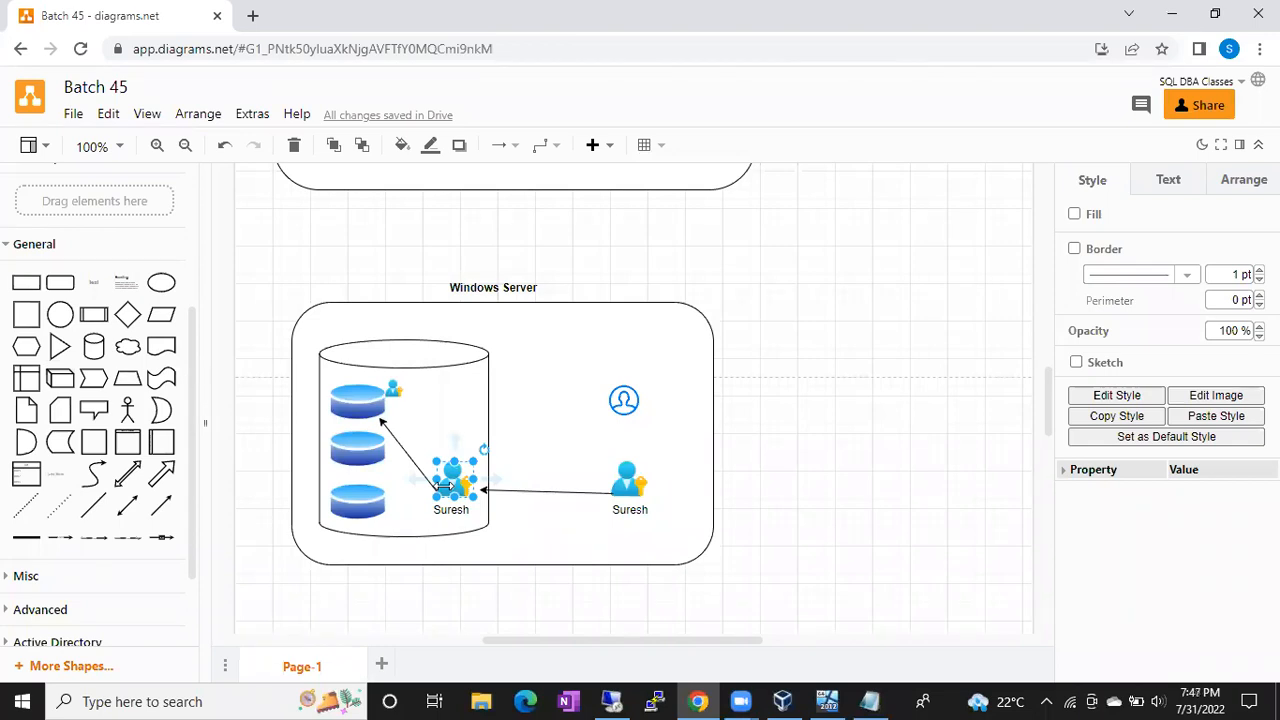
pyautogui.click(457, 394)
pyautogui.click(449, 487)
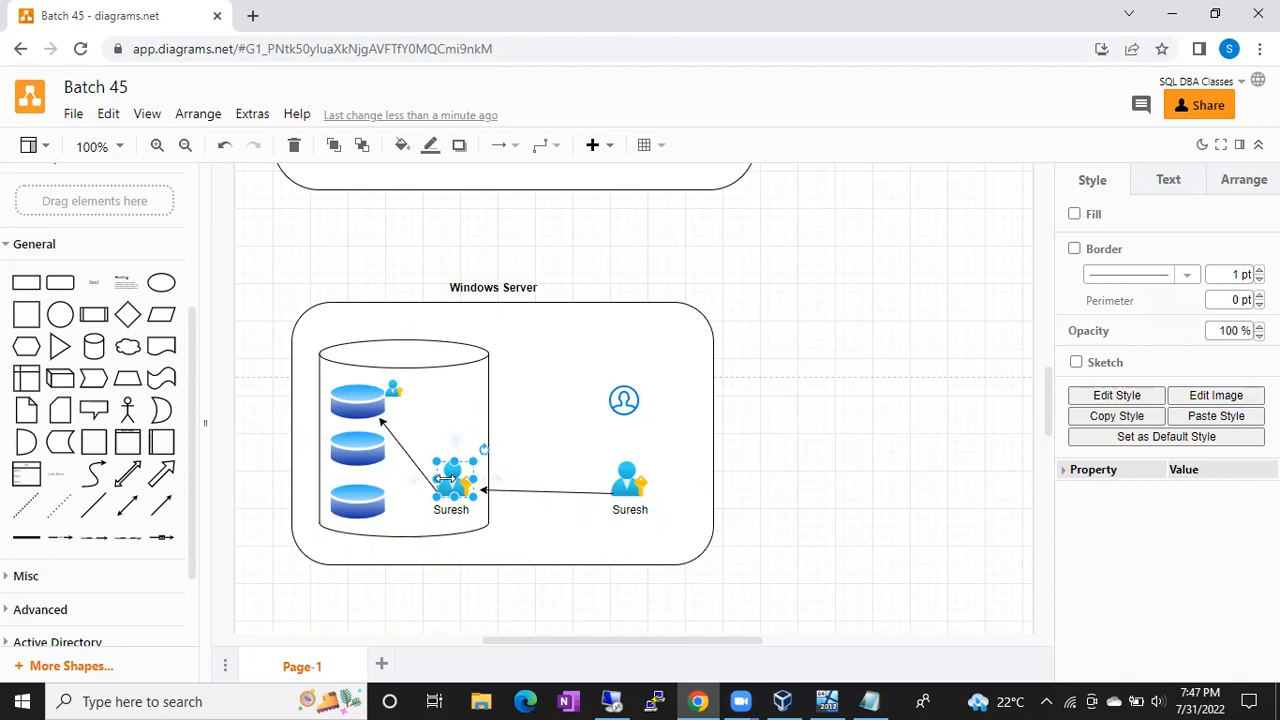
pyautogui.click(346, 399)
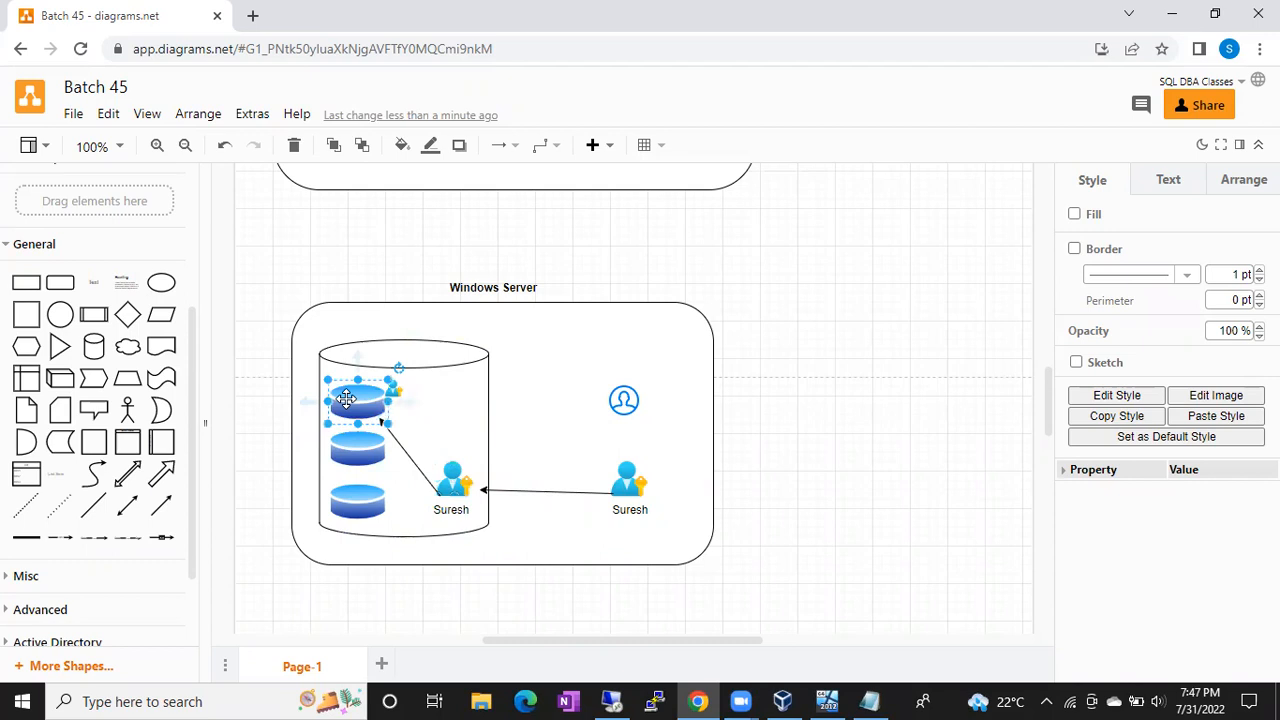
pyautogui.click(450, 477)
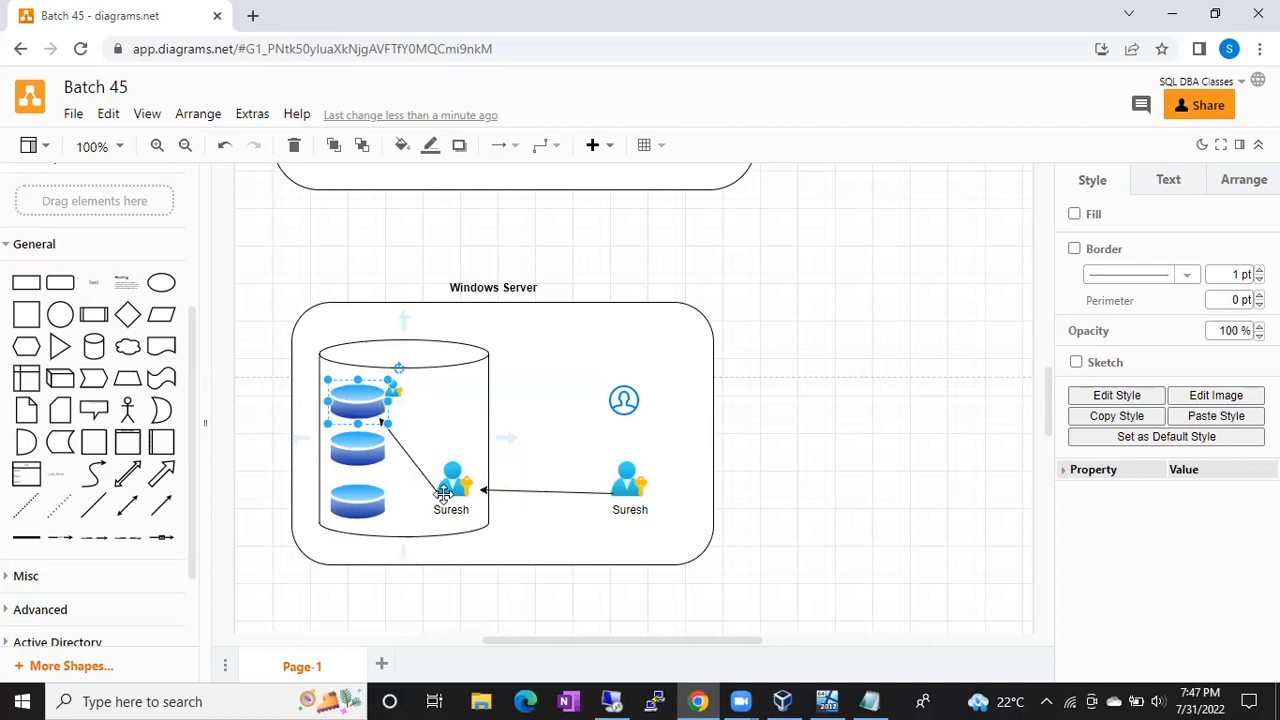
# Step: Add an 'Amazon' text label and place it on the top disk of the cylinder
pyautogui.click(350, 402)
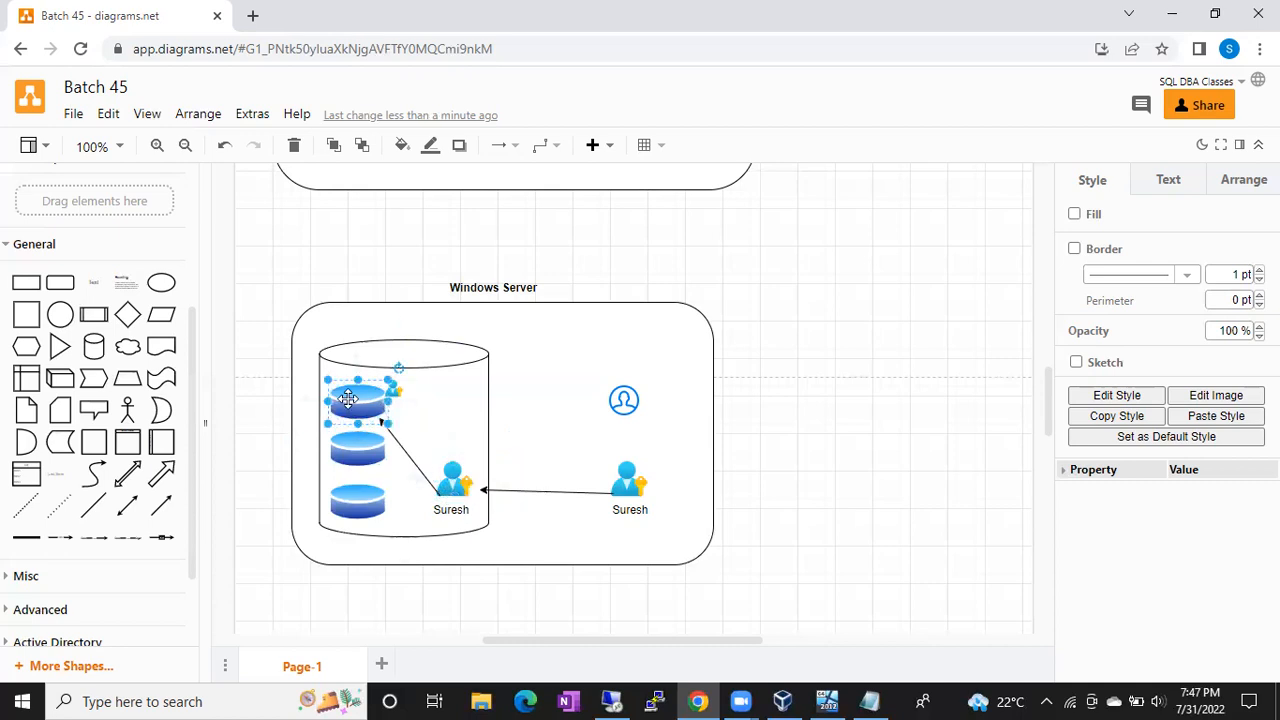
pyautogui.doubleClick(789, 450)
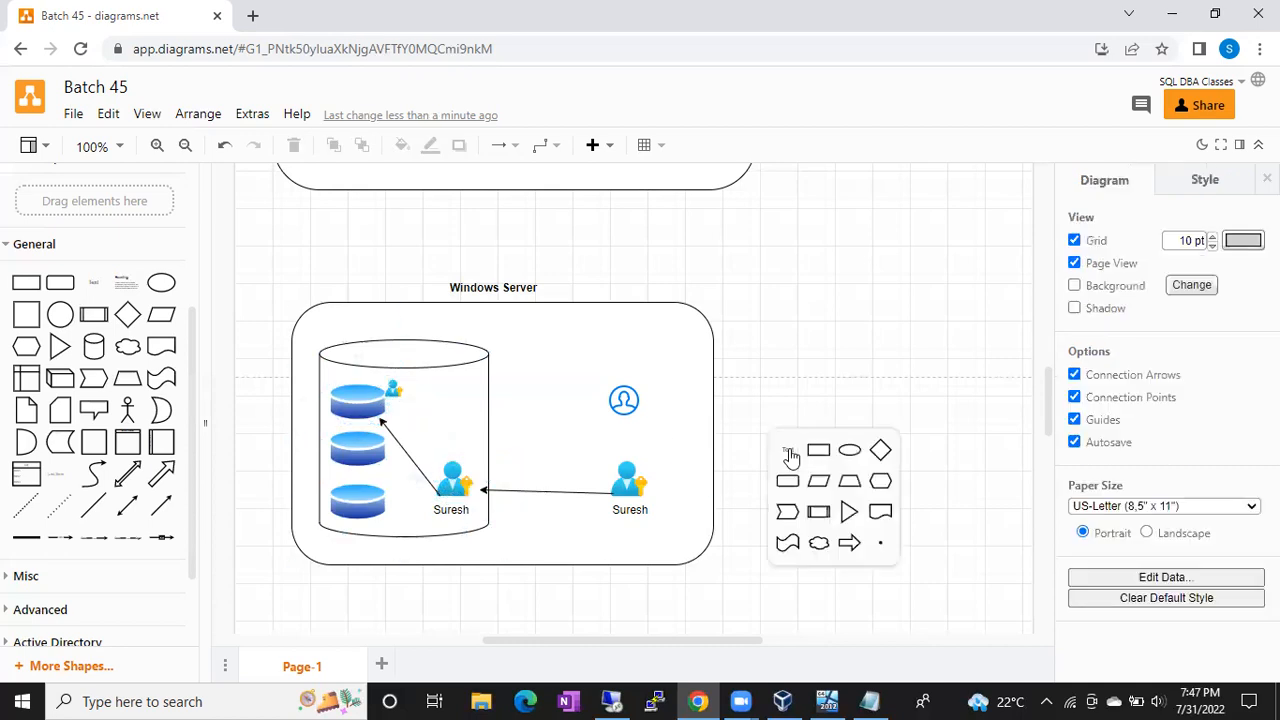
pyautogui.click(788, 452)
pyautogui.write('Amazon')
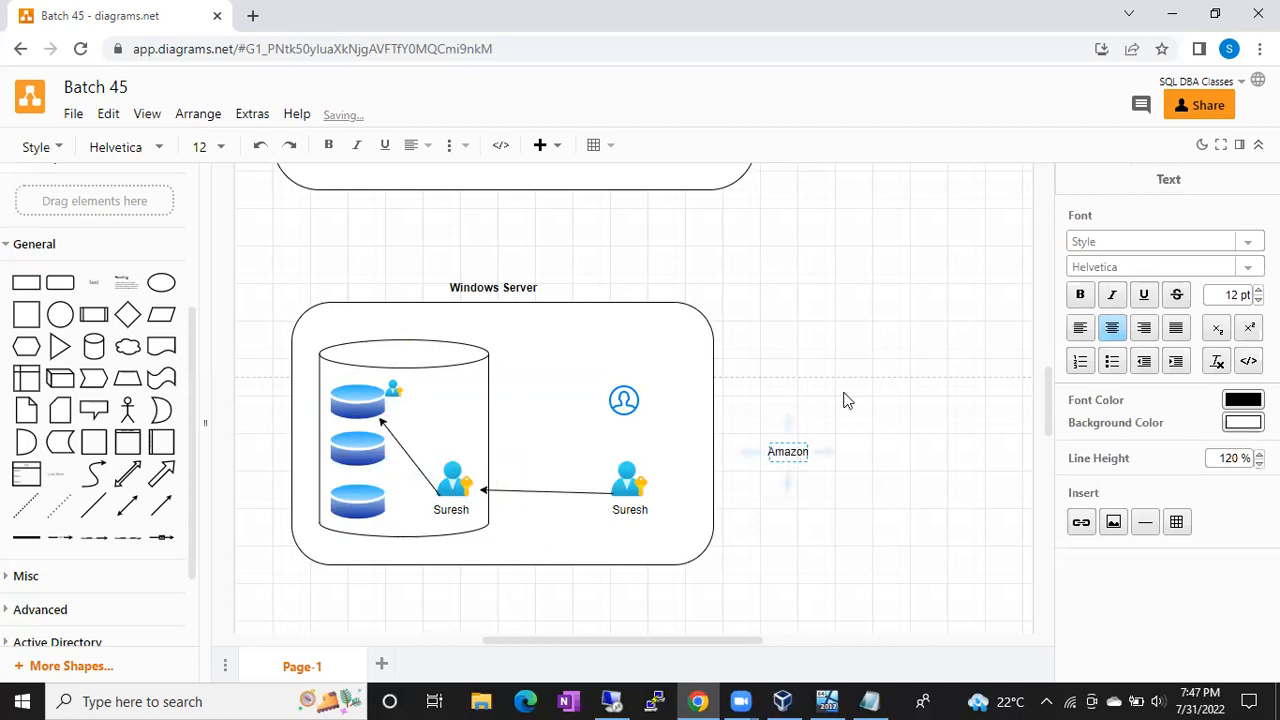
pyautogui.click(845, 400)
pyautogui.moveTo(775, 450); pyautogui.dragTo(362, 381)
# Step: Add a 'Sales' text label and place it on the middle disk
pyautogui.doubleClick(762, 420)
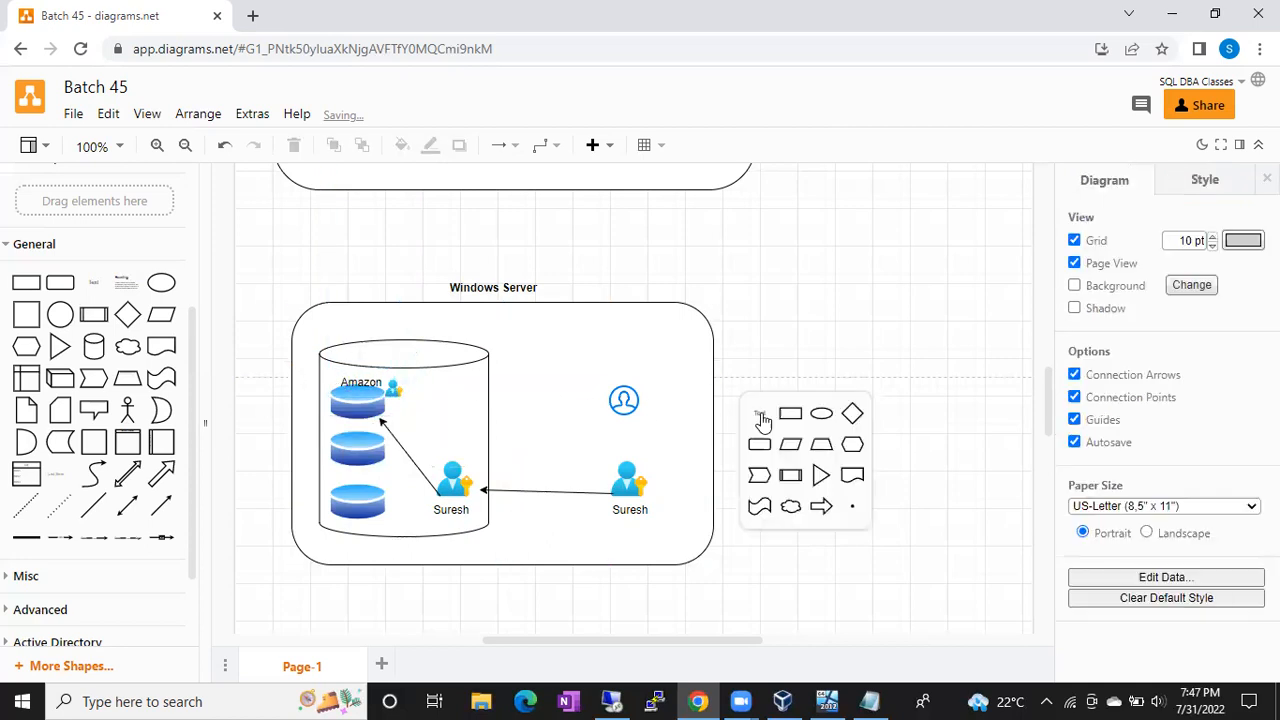
pyautogui.click(761, 416)
pyautogui.write('Sales')
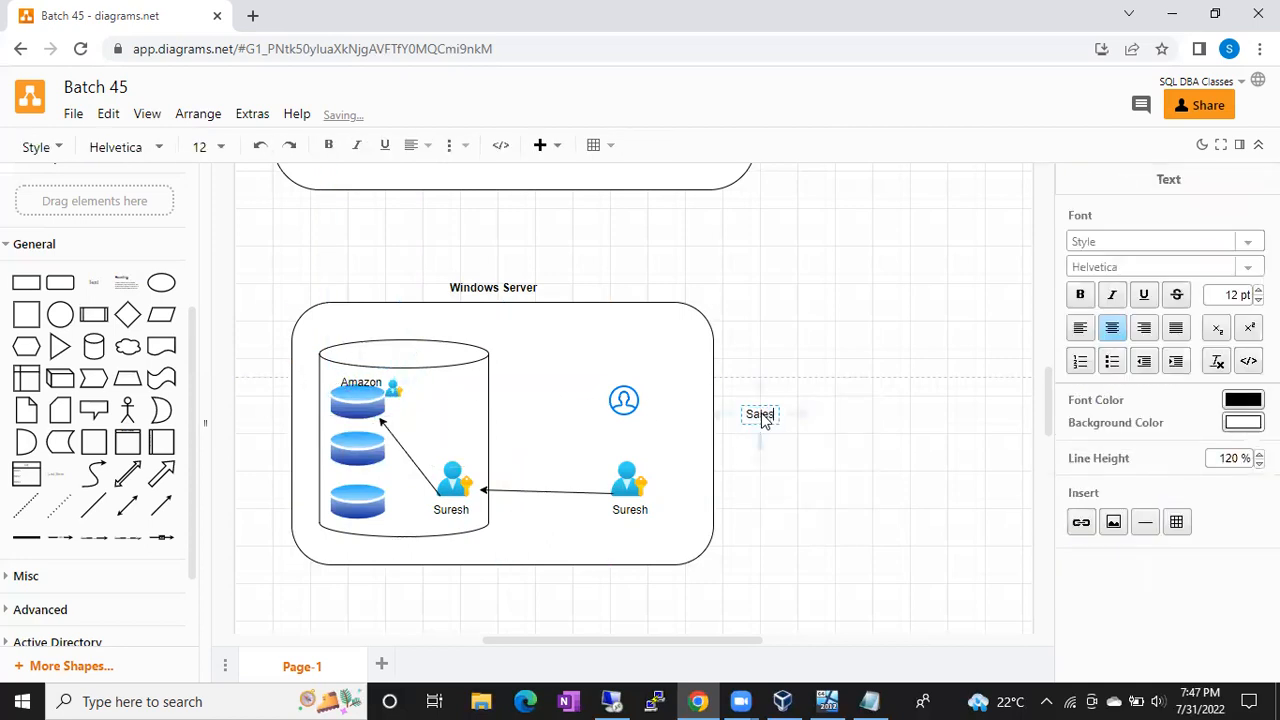
pyautogui.click(789, 397)
pyautogui.moveTo(759, 416); pyautogui.dragTo(352, 440)
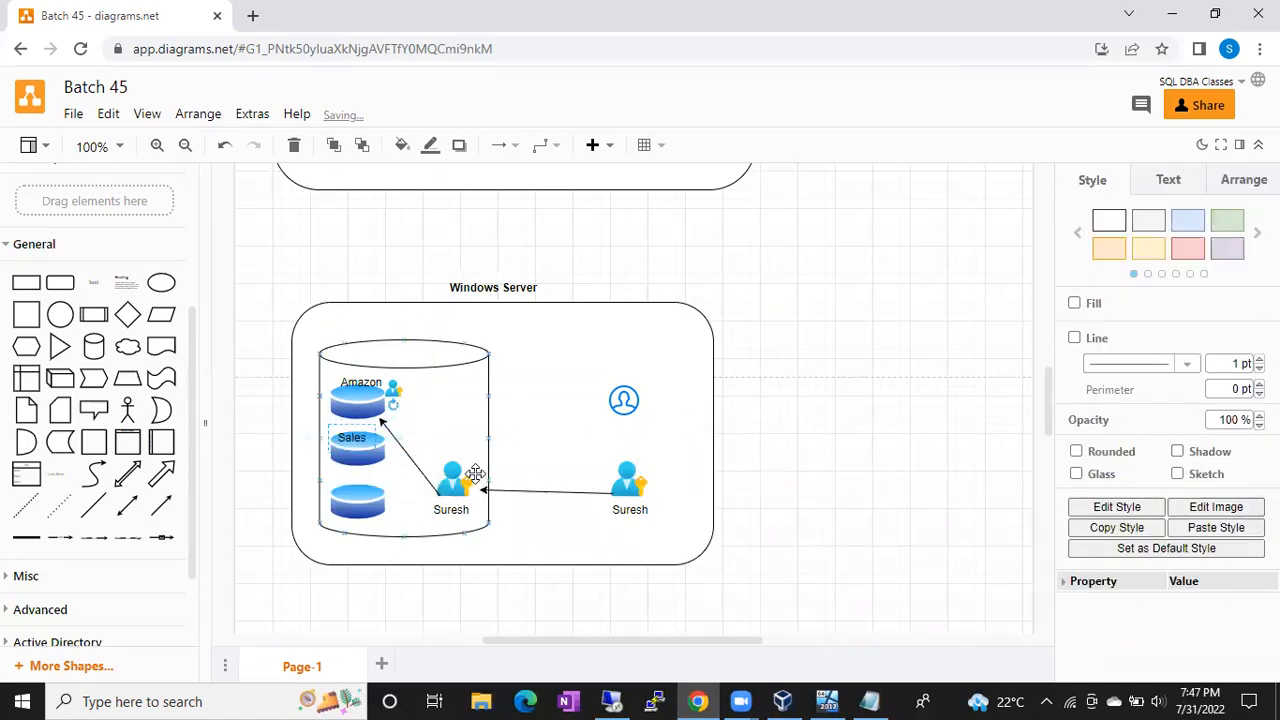
# Step: Select the user figure and the Amazon label in the cylinder to review them
pyautogui.click(450, 490)
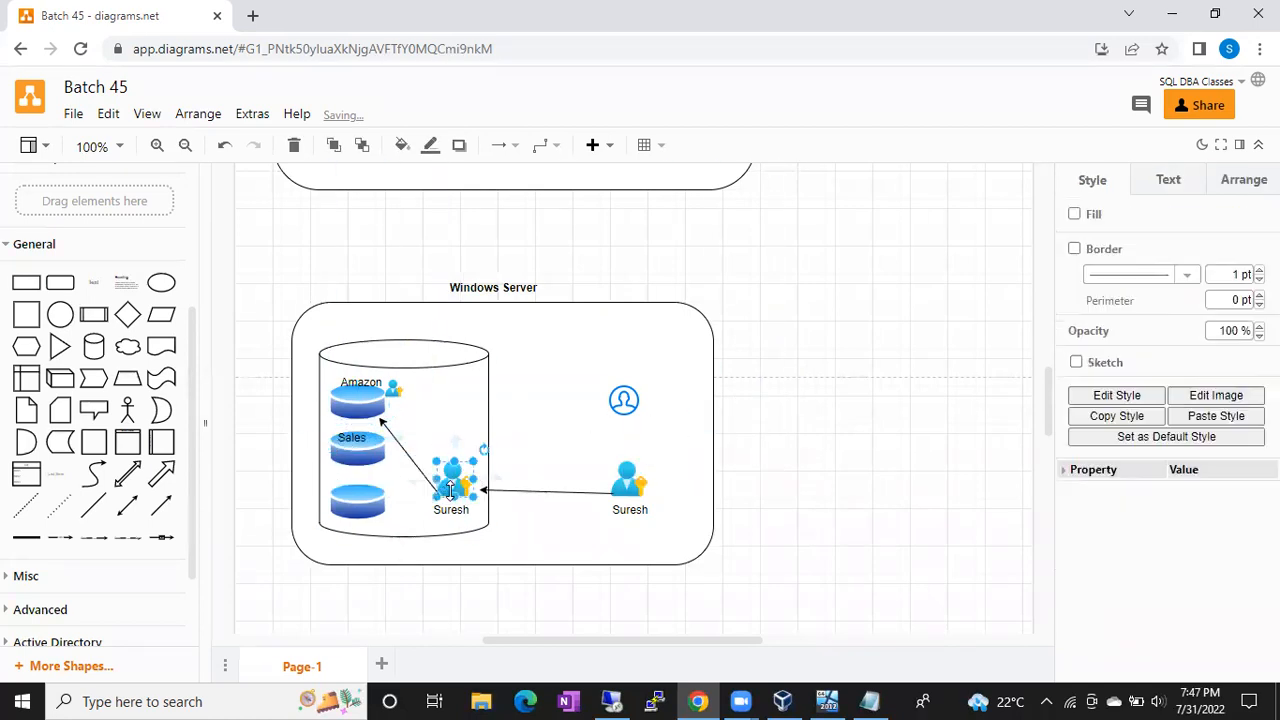
pyautogui.click(344, 386)
pyautogui.click(344, 386)
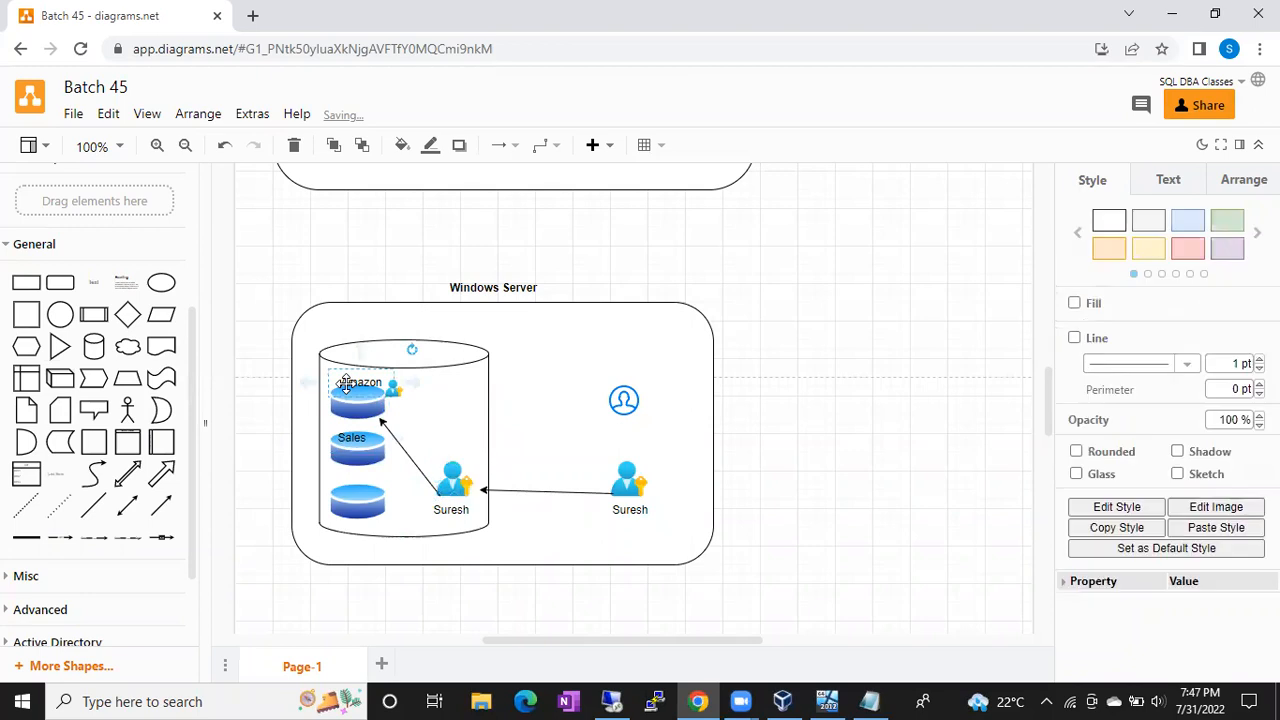
pyautogui.click(450, 483)
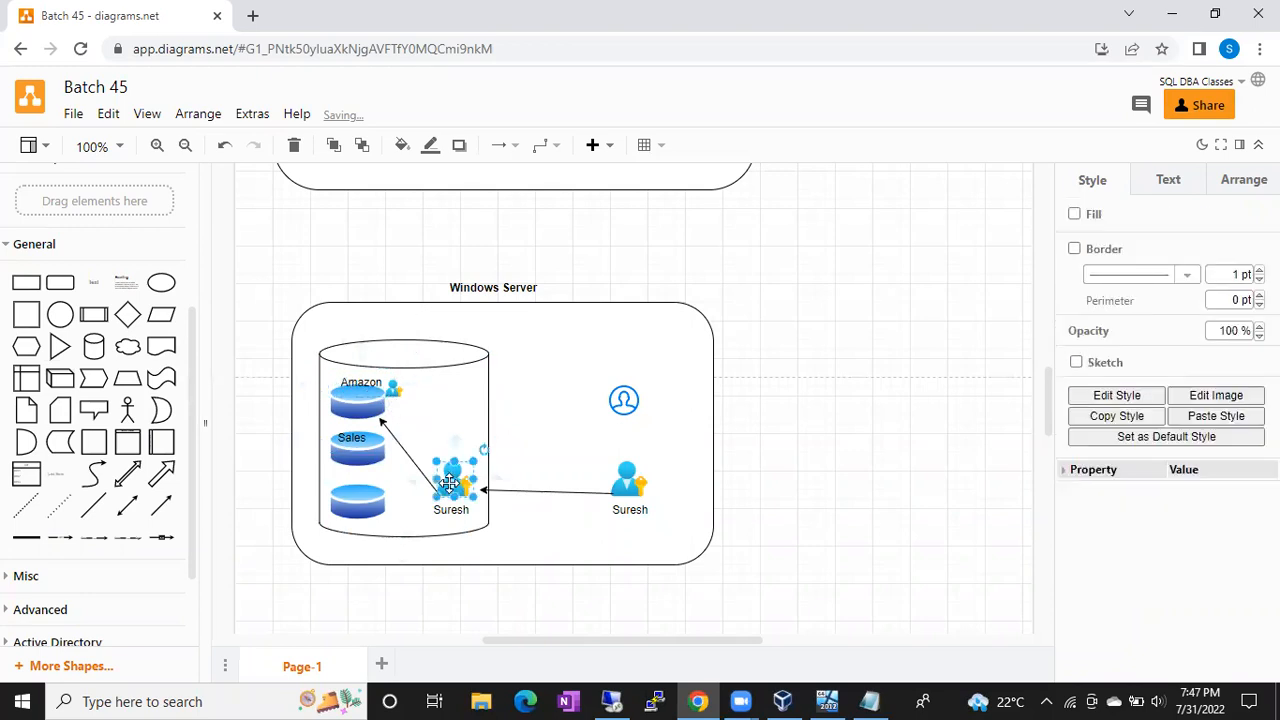
pyautogui.click(359, 400)
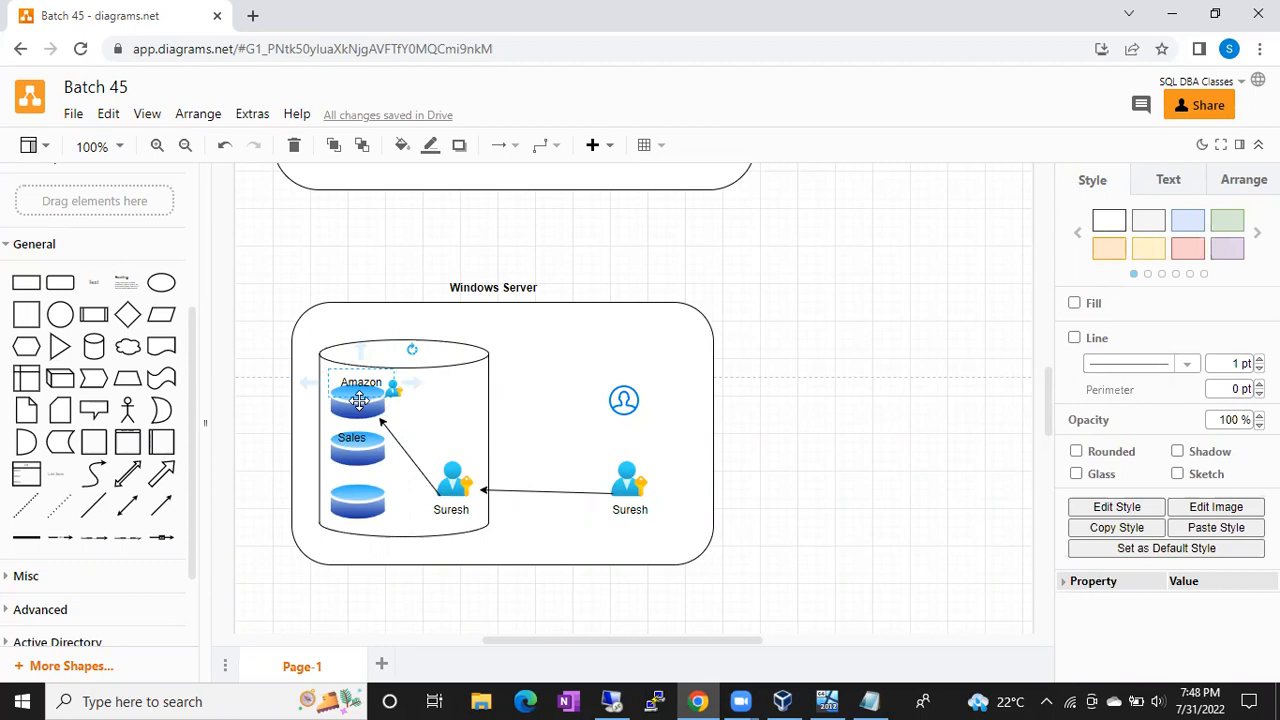
pyautogui.click(458, 478)
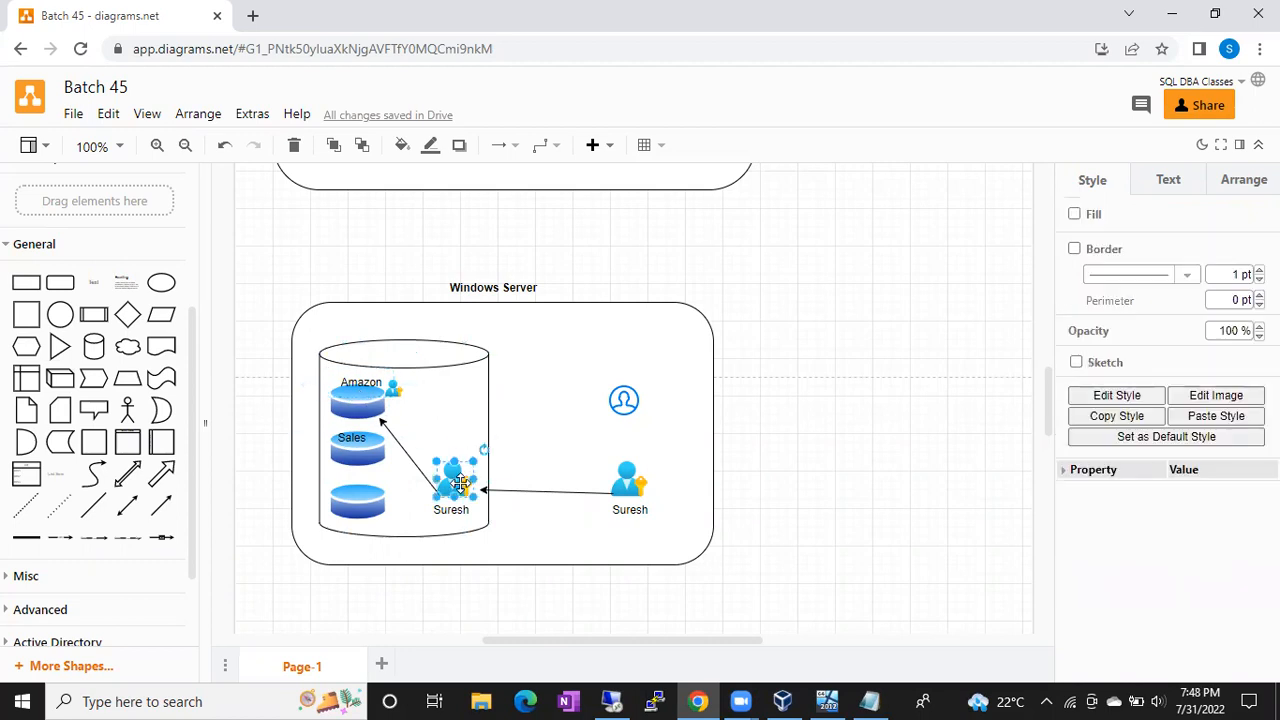
pyautogui.click(357, 393)
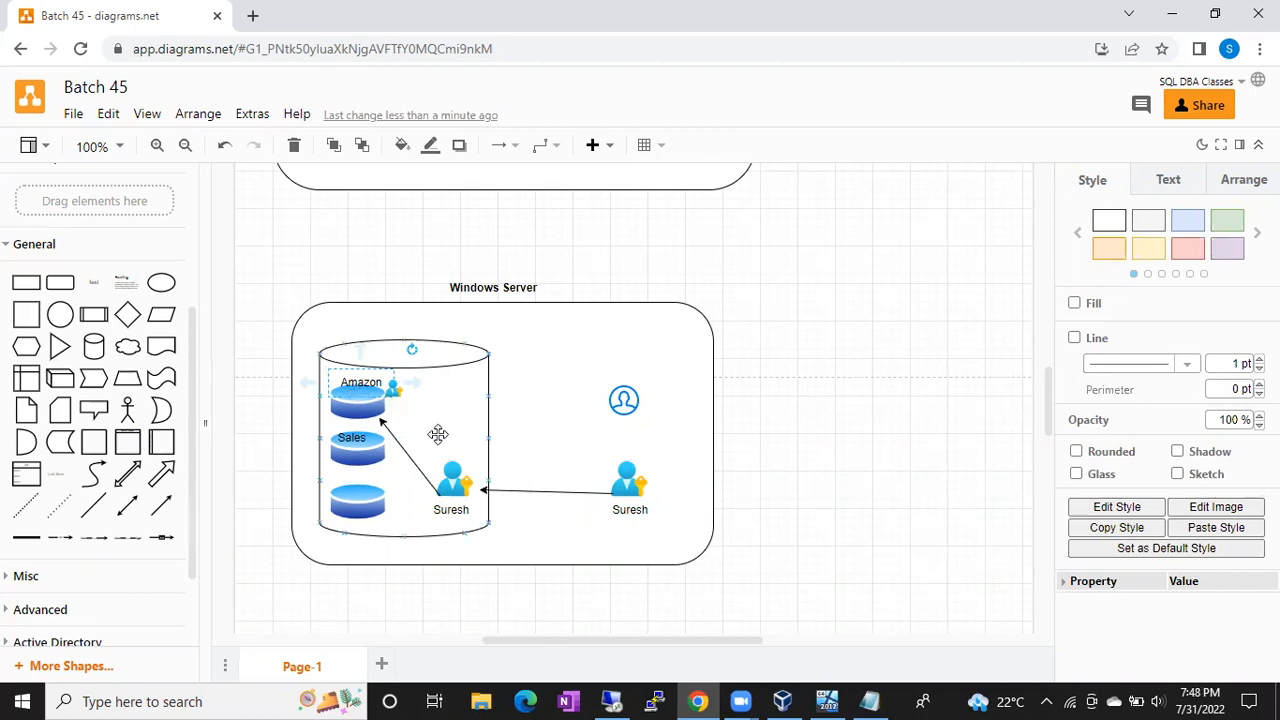
pyautogui.click(450, 480)
pyautogui.click(357, 399)
pyautogui.click(357, 402)
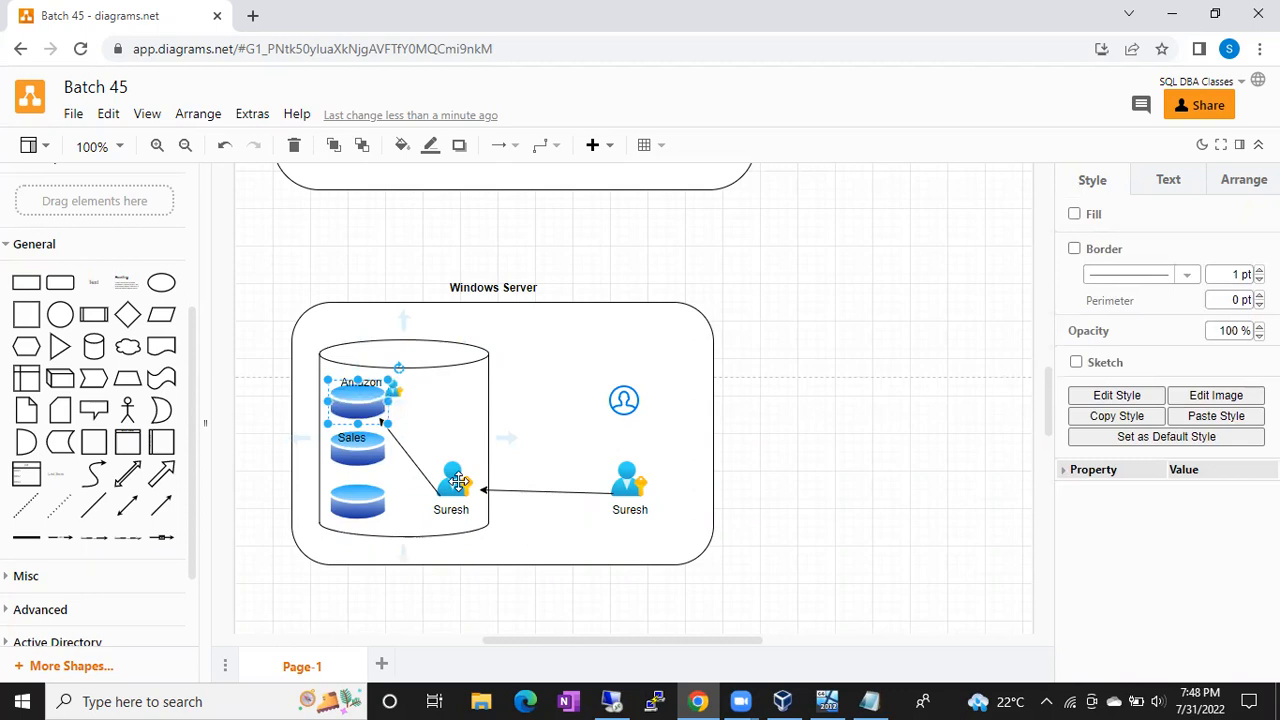
pyautogui.click(452, 478)
pyautogui.click(359, 405)
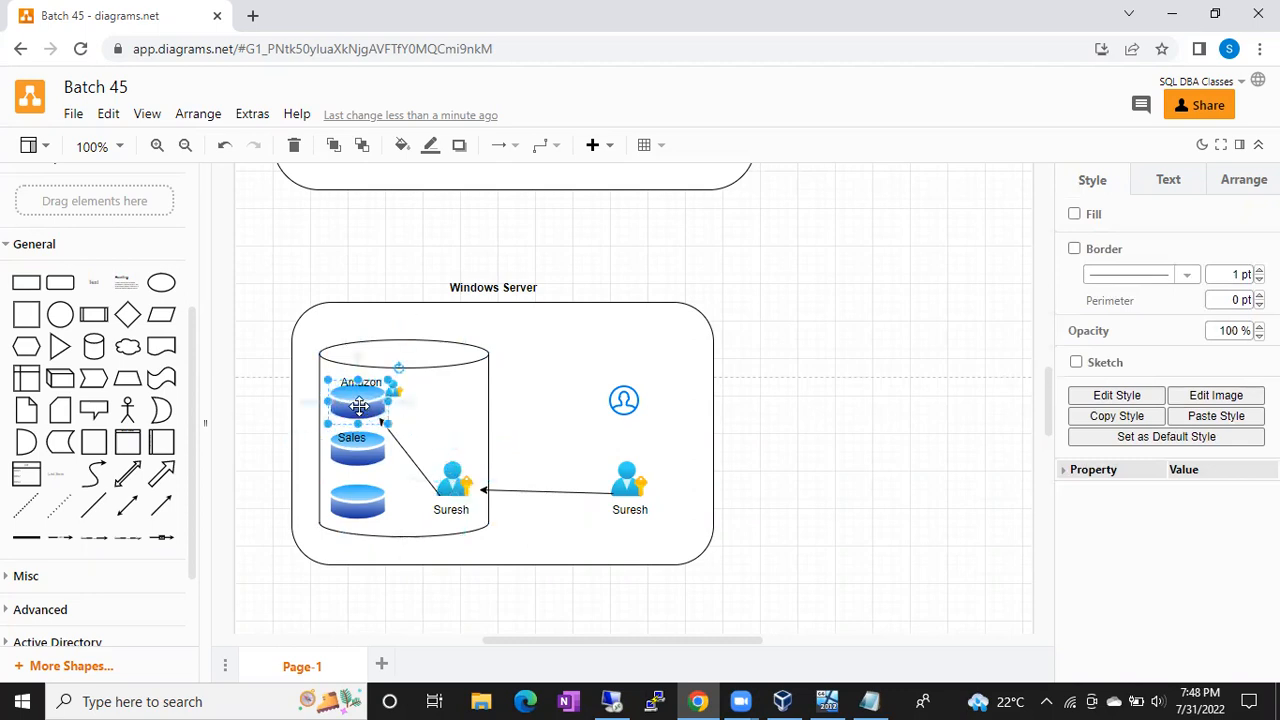
pyautogui.click(450, 487)
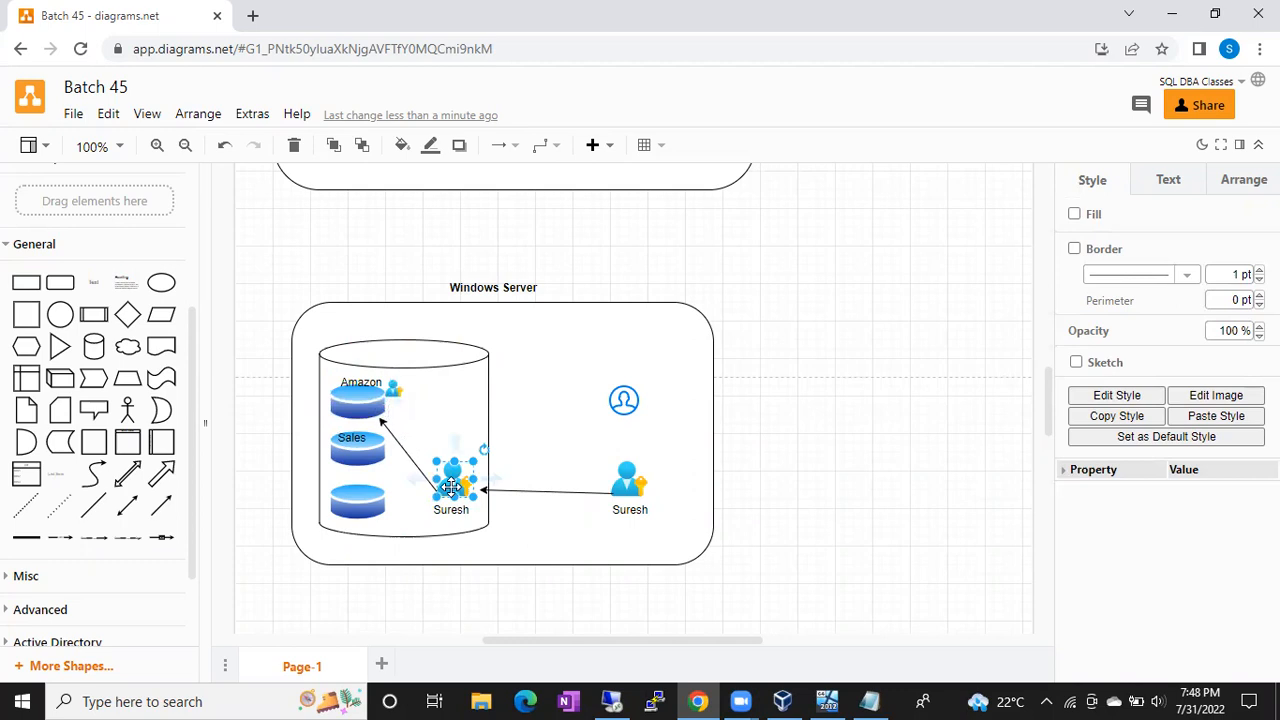
pyautogui.click(350, 400)
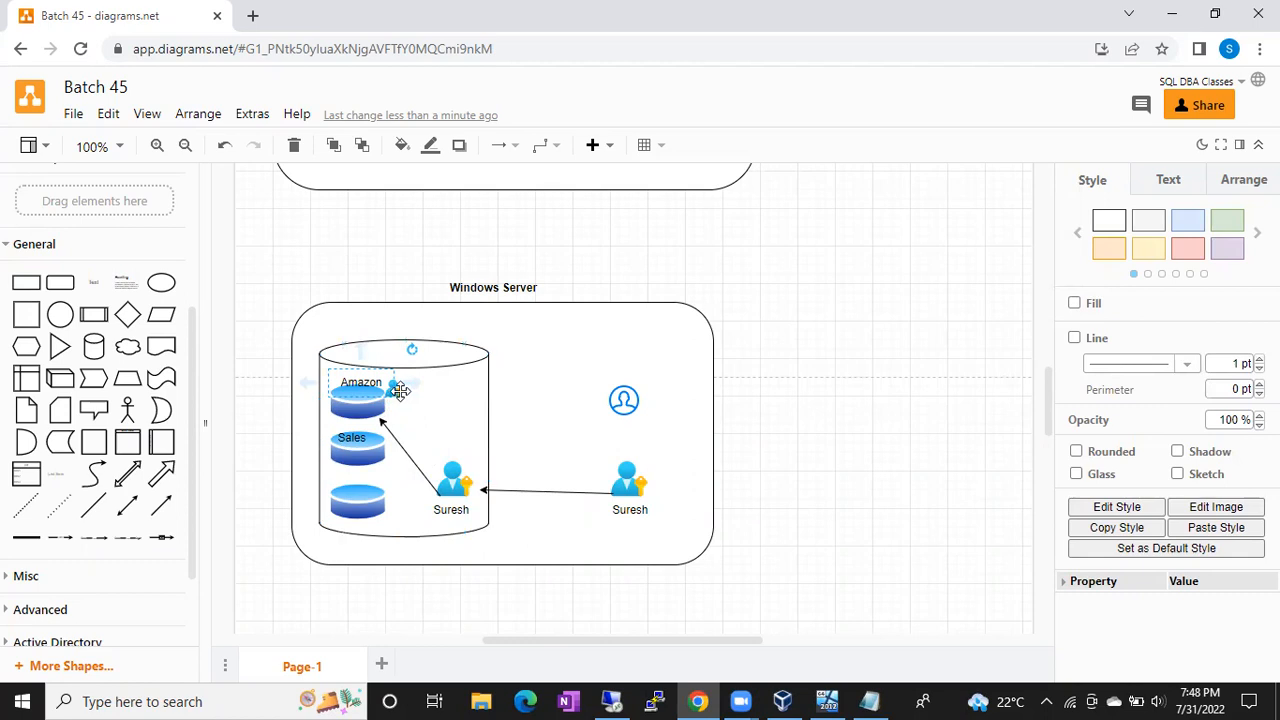
pyautogui.click(450, 474)
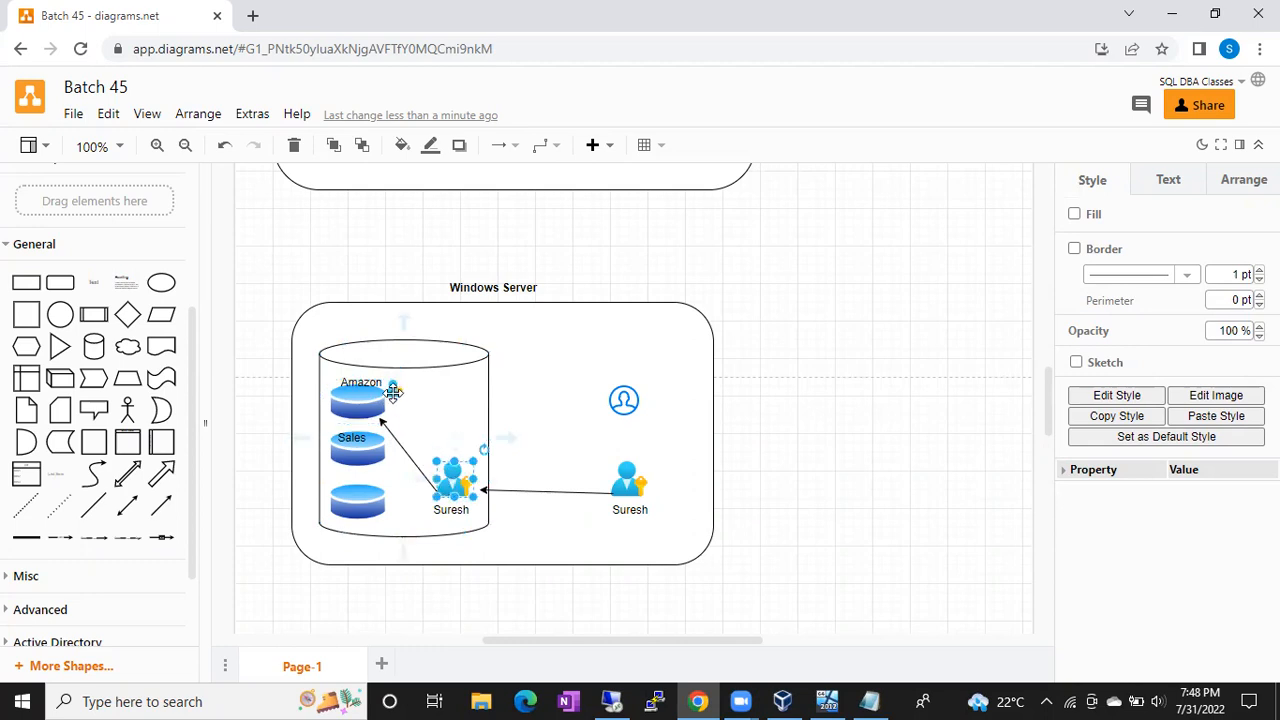
pyautogui.click(391, 390)
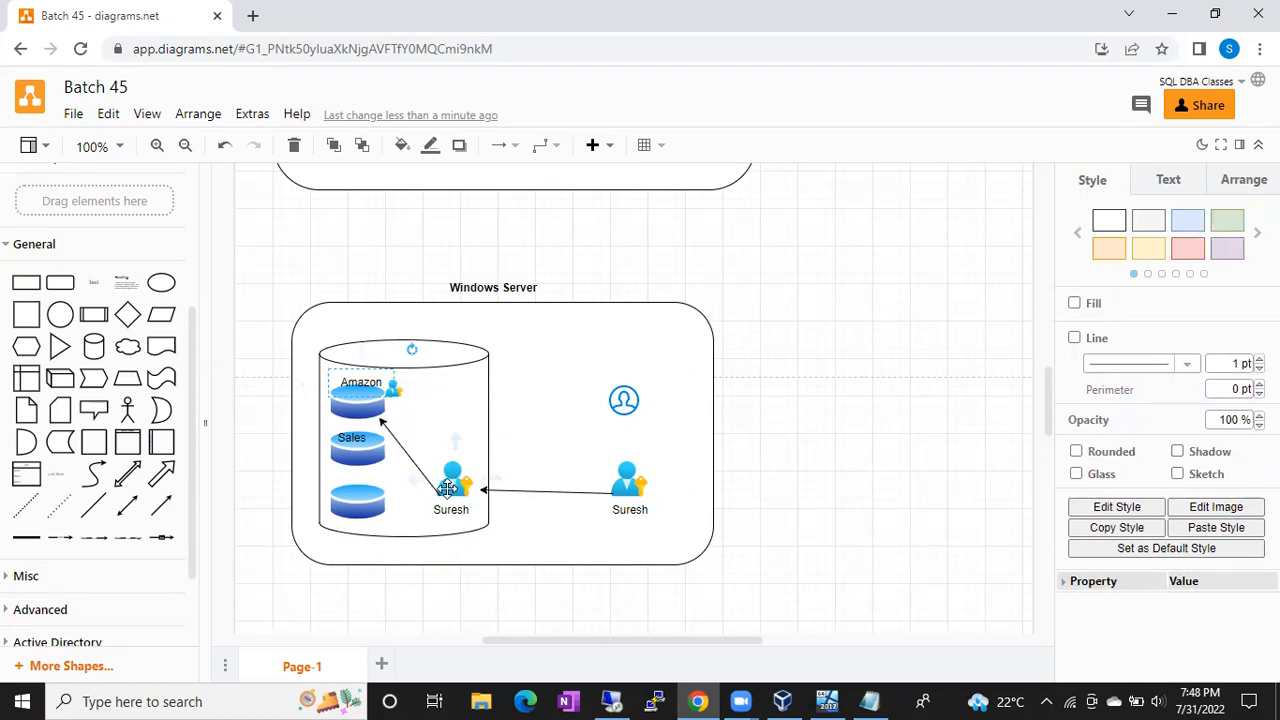
pyautogui.click(454, 486)
pyautogui.click(394, 386)
pyautogui.click(451, 494)
pyautogui.click(360, 403)
pyautogui.click(406, 390)
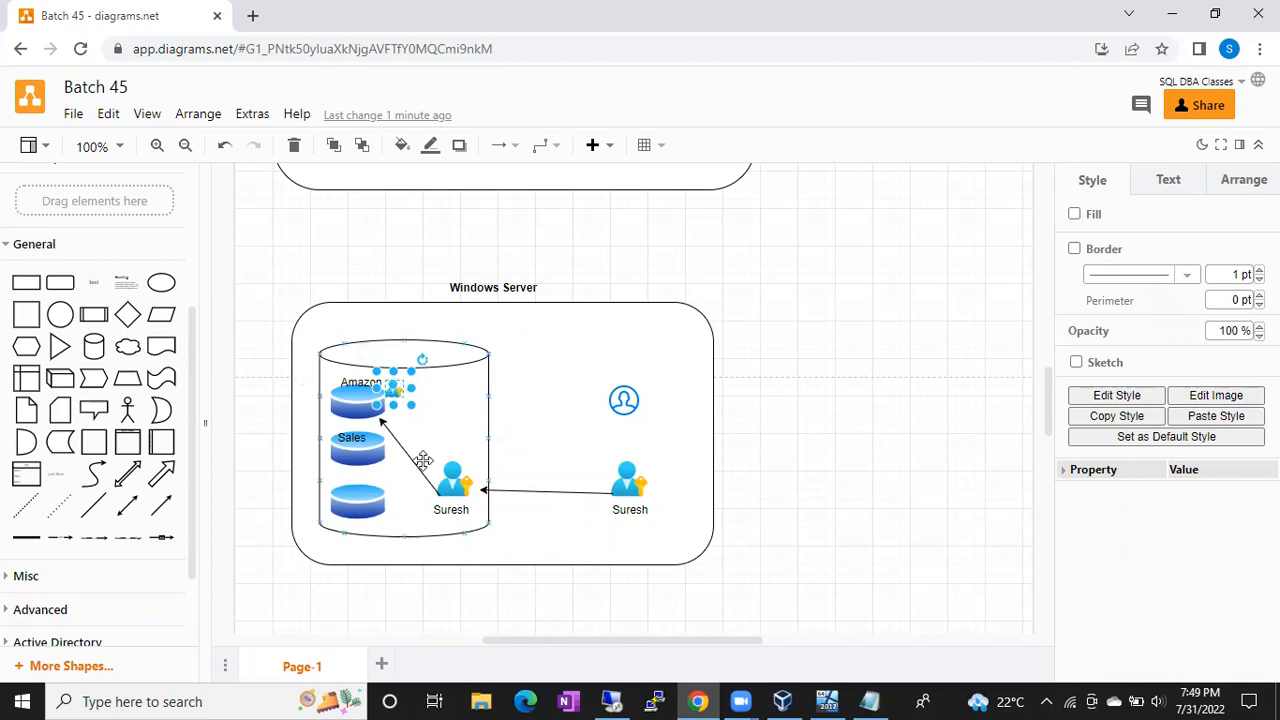
pyautogui.click(450, 486)
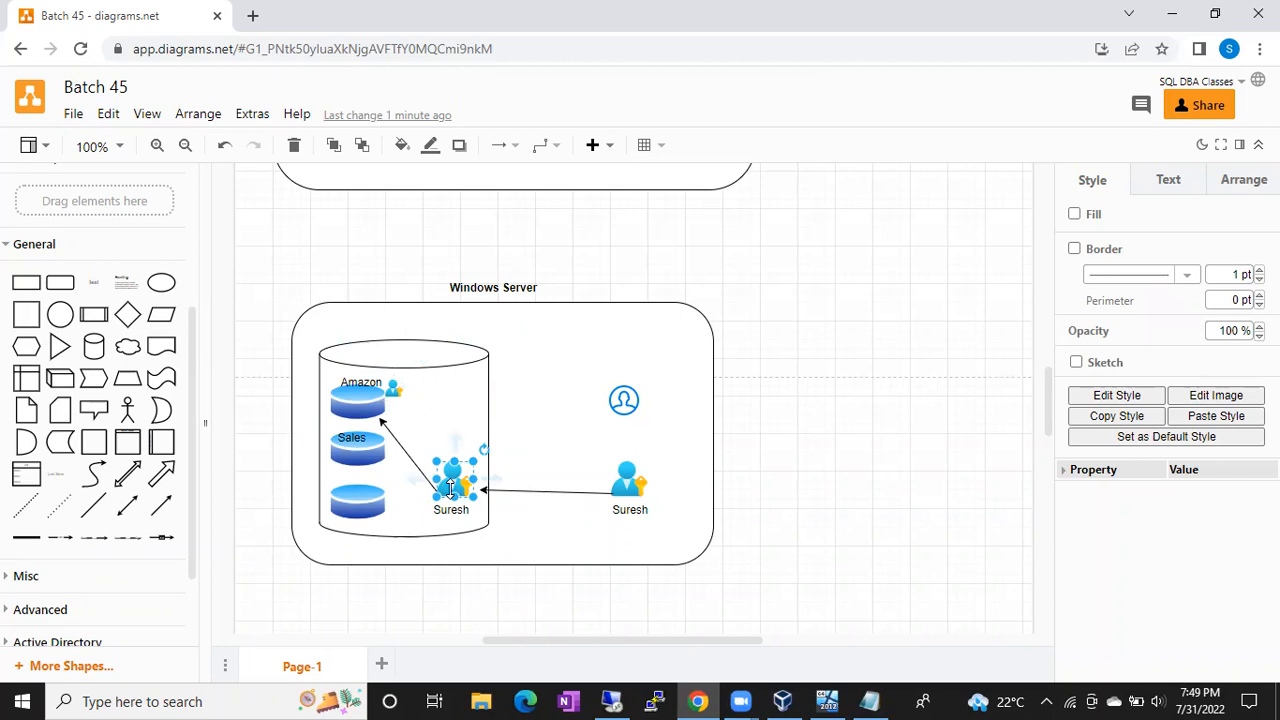
pyautogui.click(370, 408)
pyautogui.click(452, 478)
pyautogui.click(397, 390)
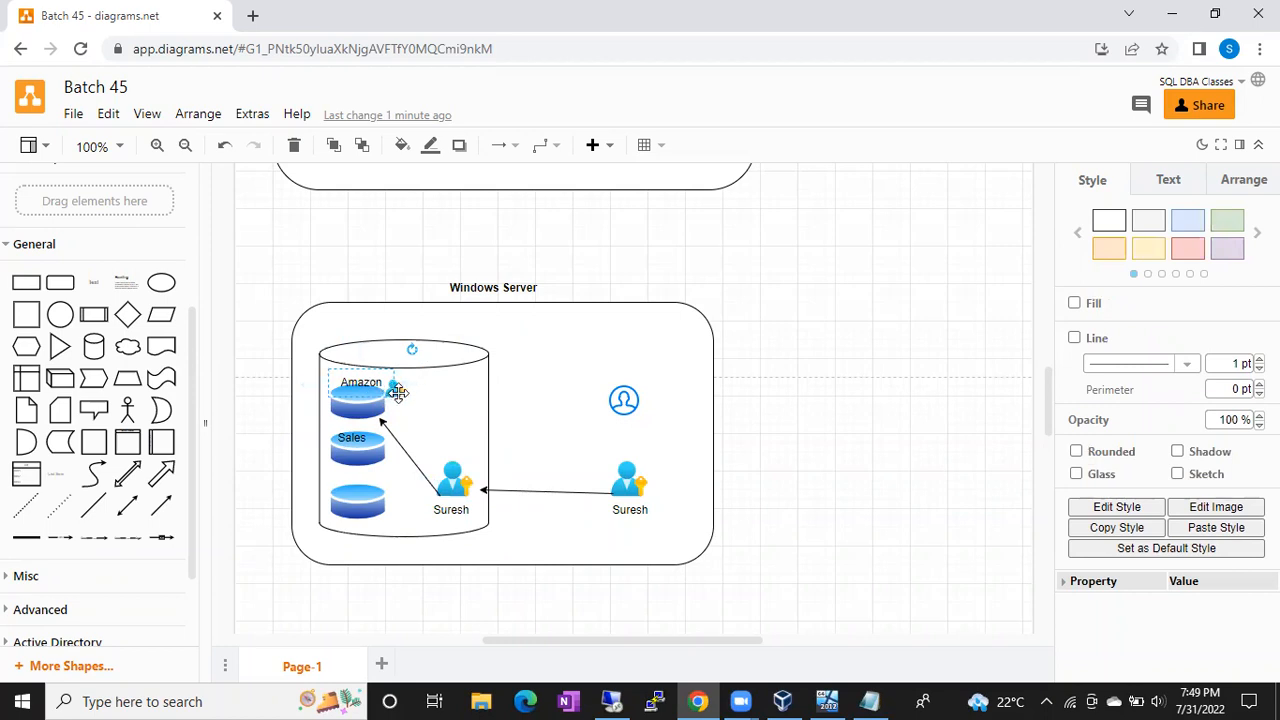
pyautogui.click(449, 473)
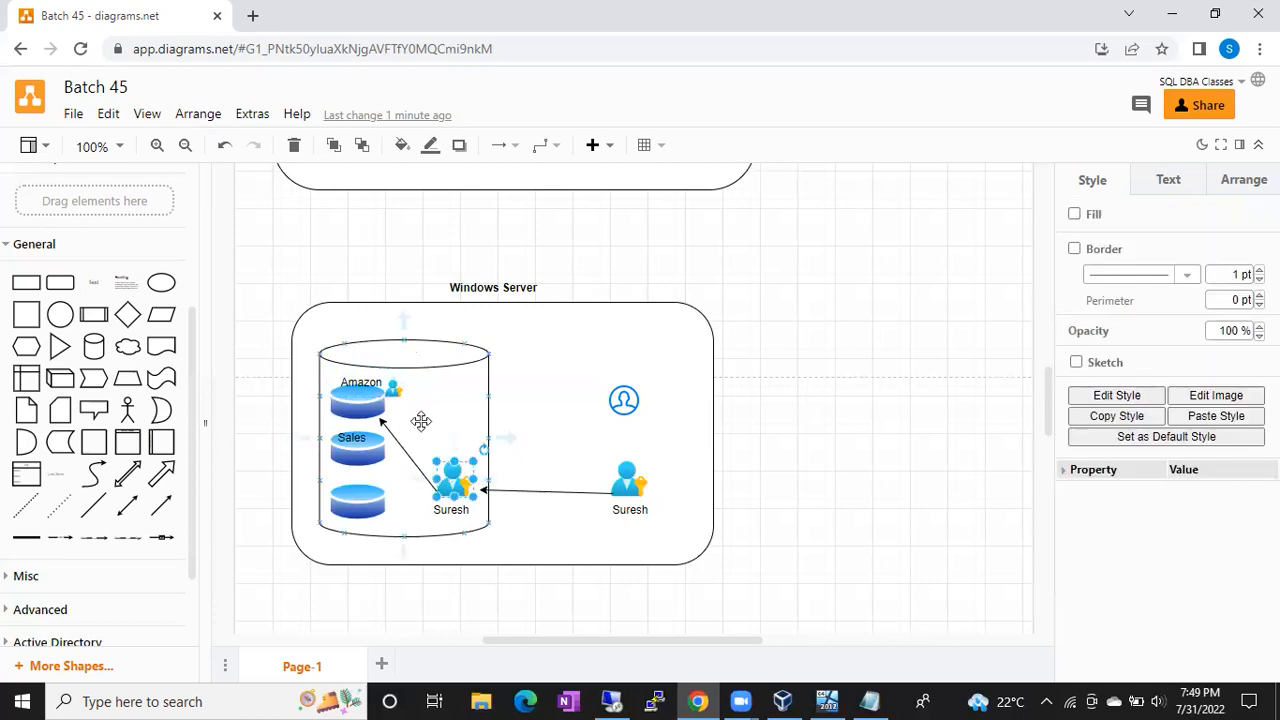
pyautogui.click(393, 390)
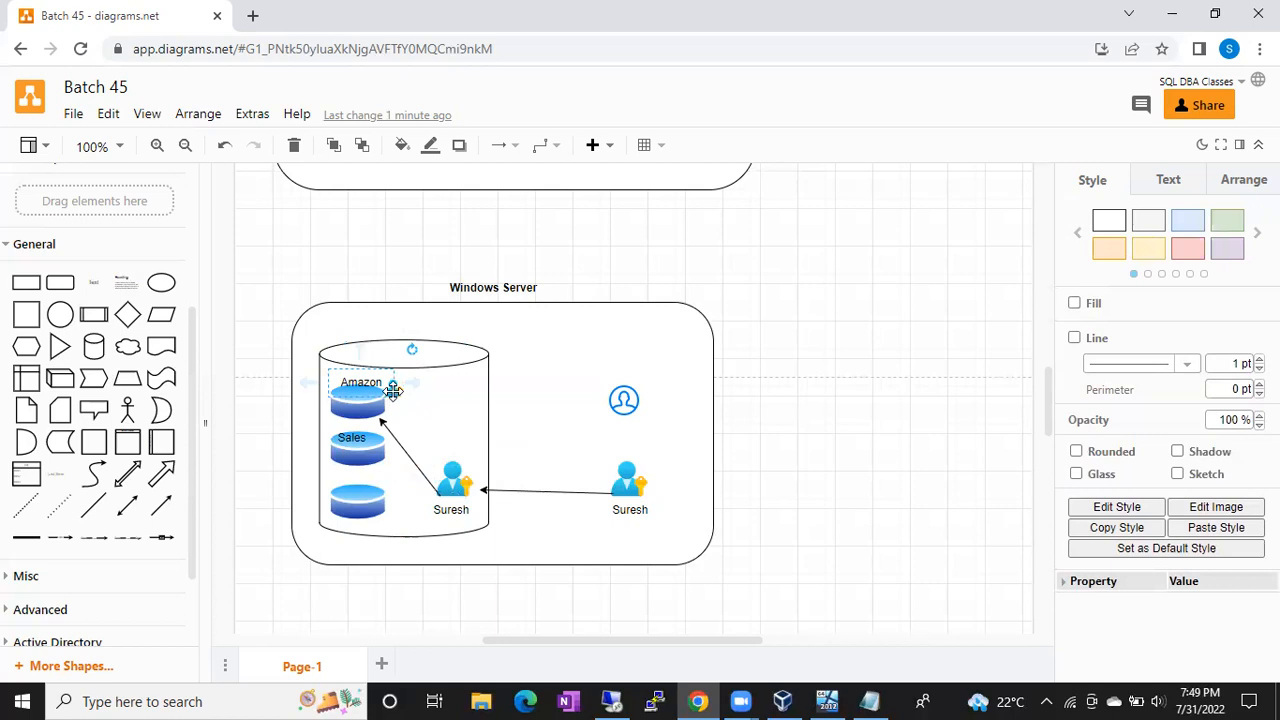
pyautogui.click(450, 472)
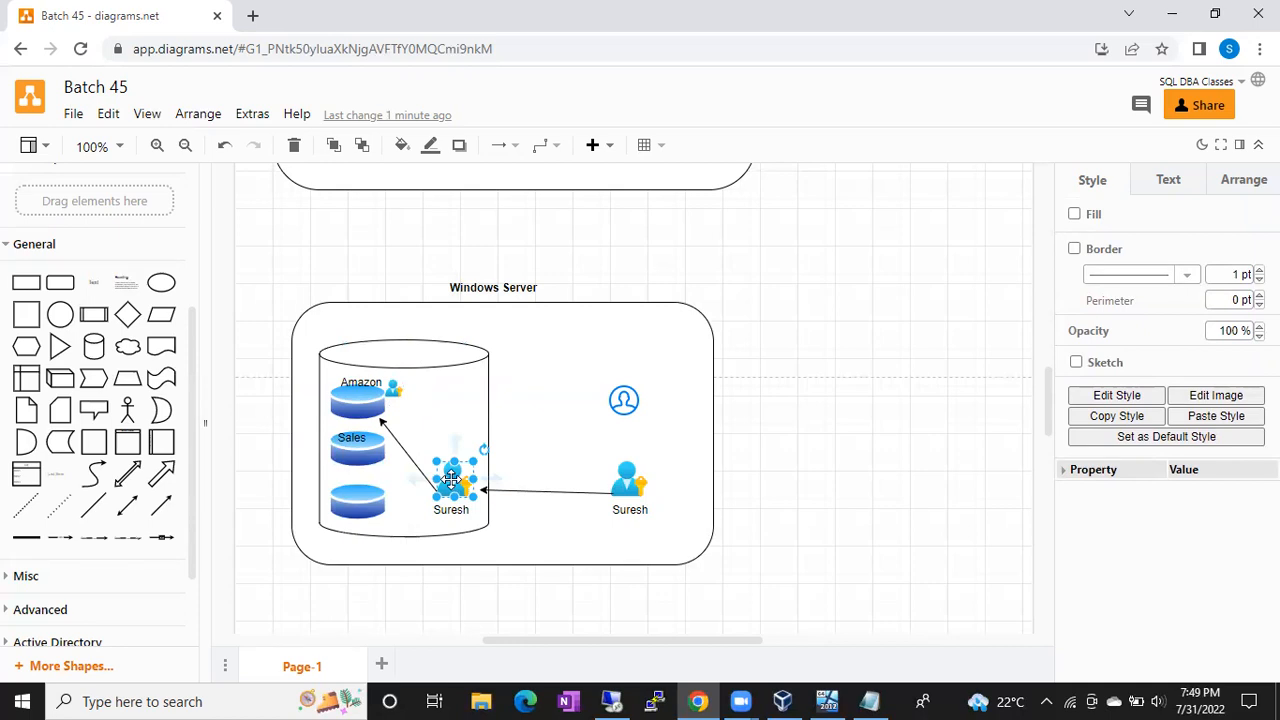
pyautogui.click(393, 390)
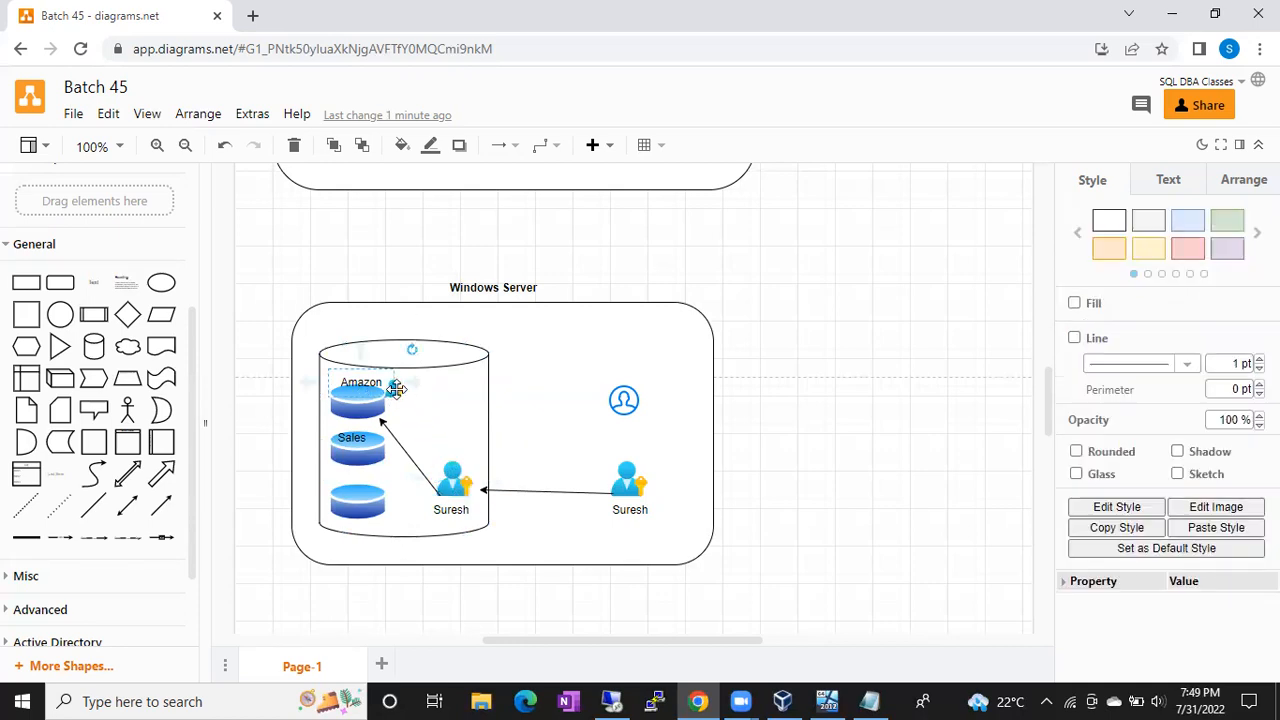
pyautogui.click(447, 476)
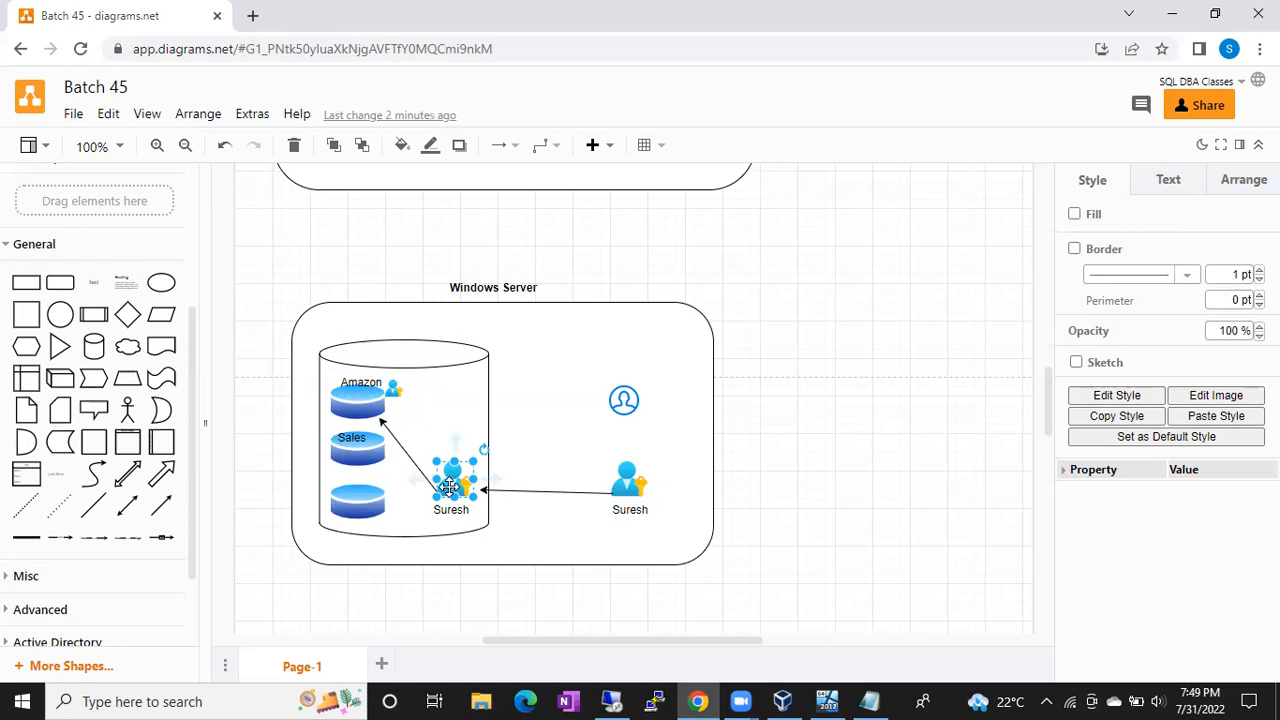
pyautogui.click(394, 391)
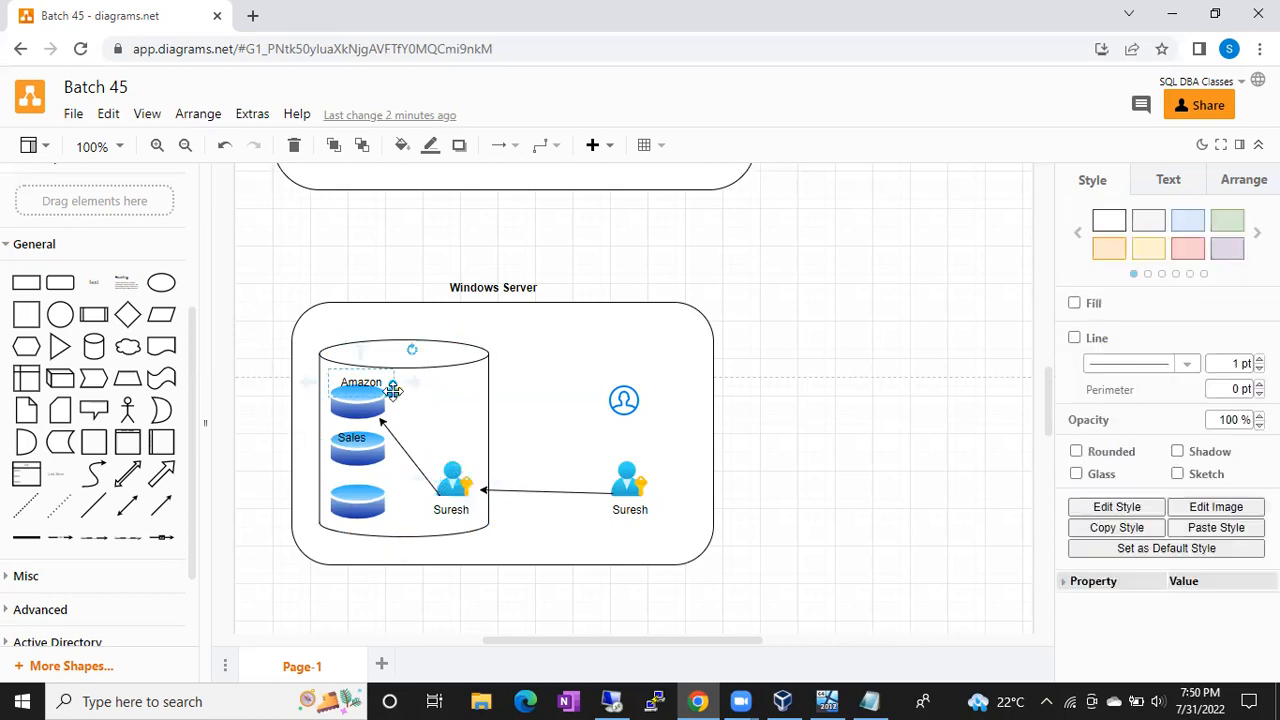
pyautogui.click(400, 392)
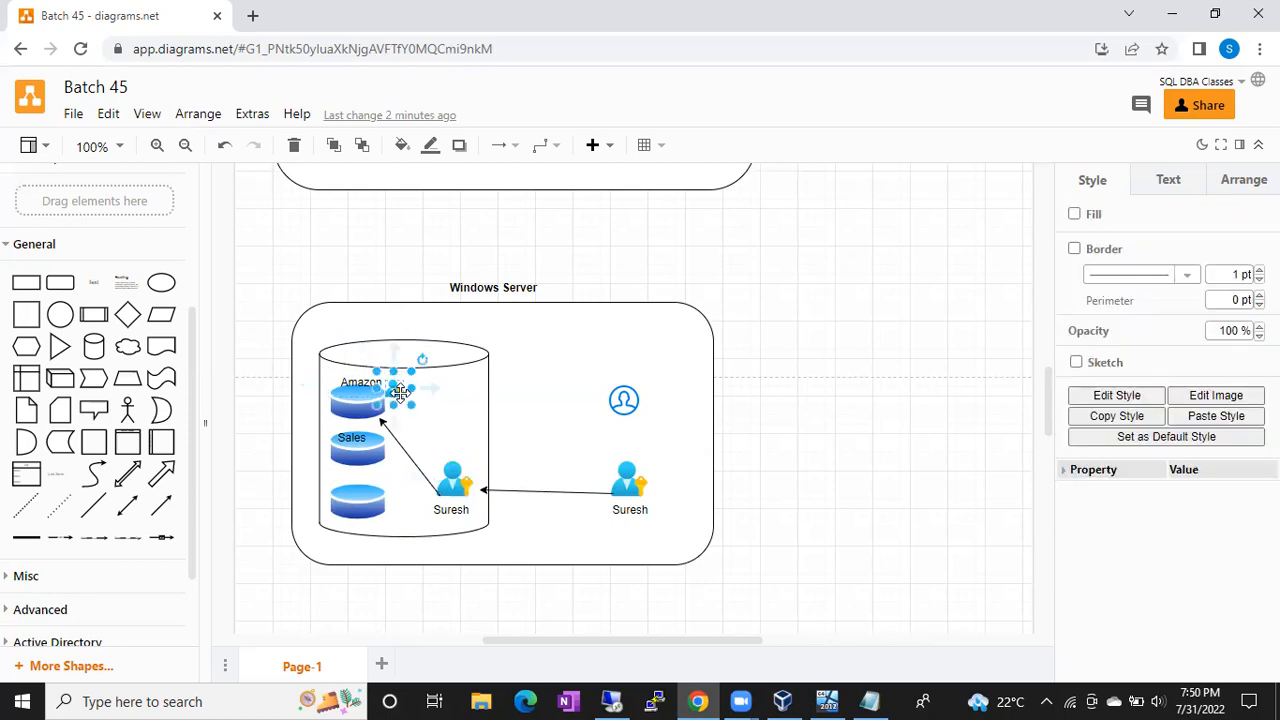
pyautogui.moveTo(402, 392); pyautogui.dragTo(450, 475)
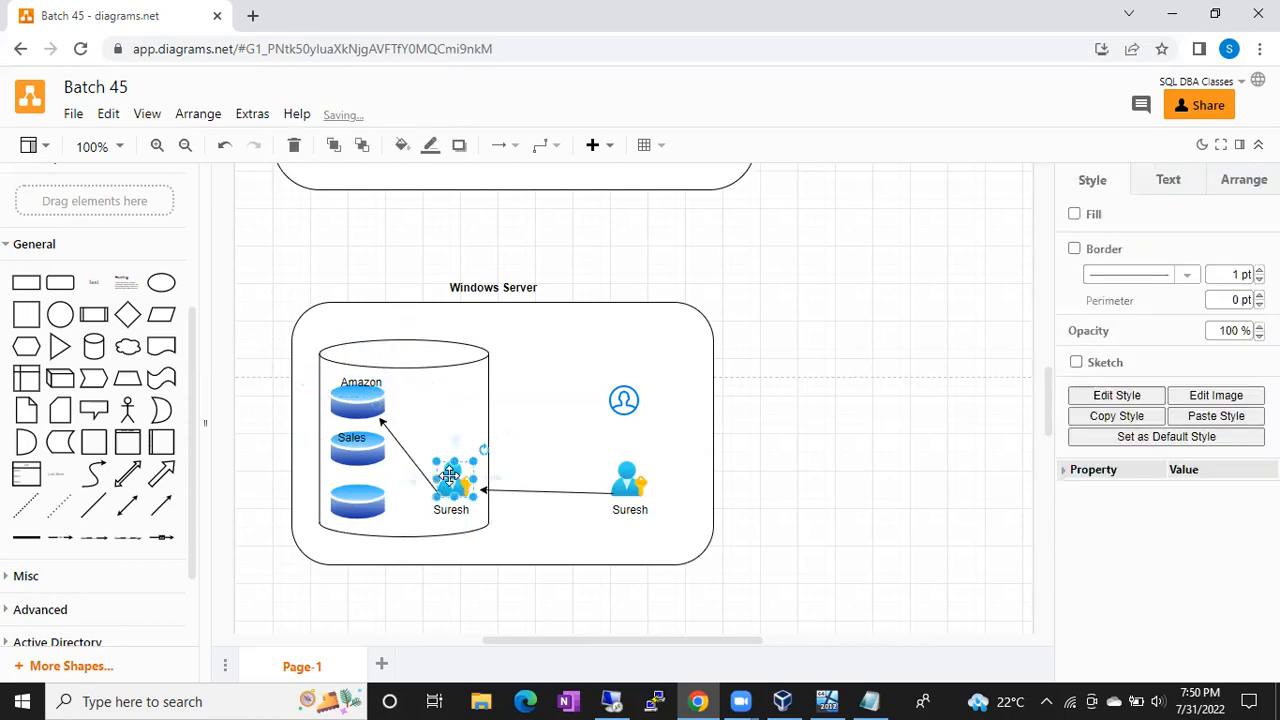
pyautogui.click(363, 404)
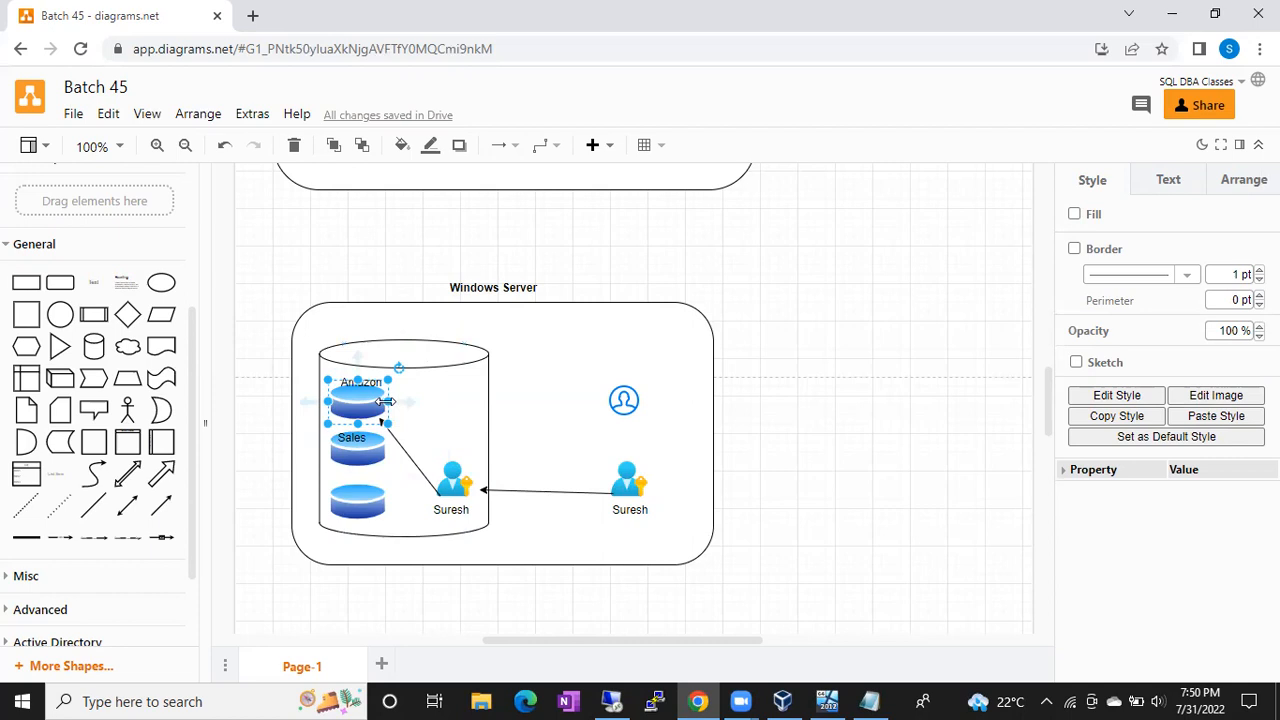
pyautogui.hotkey('ctrl', 'z')
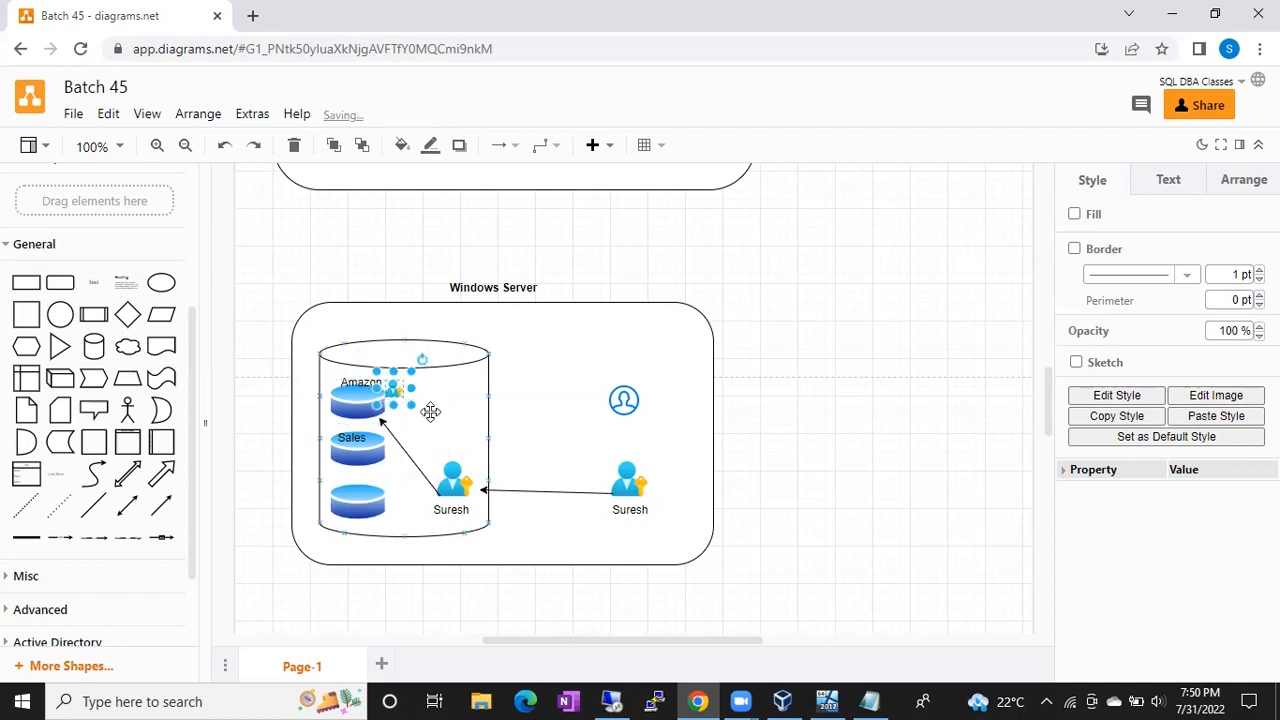
pyautogui.click(430, 412)
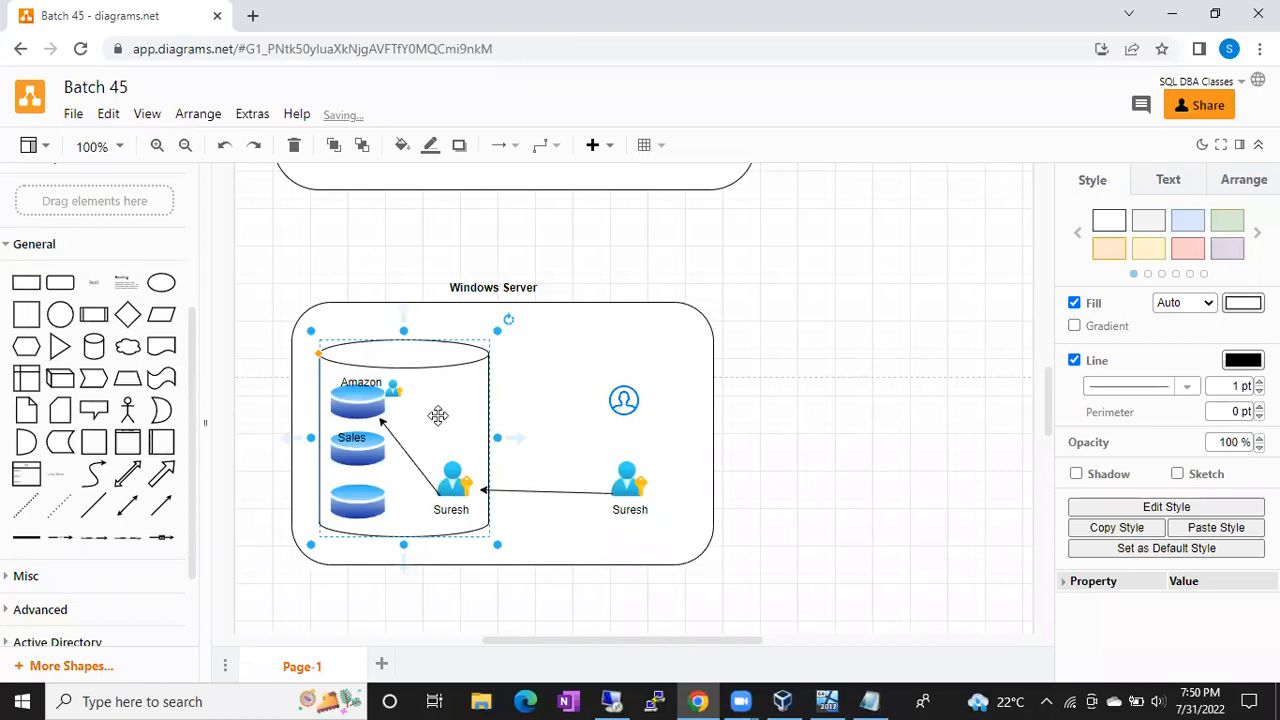
pyautogui.click(395, 392)
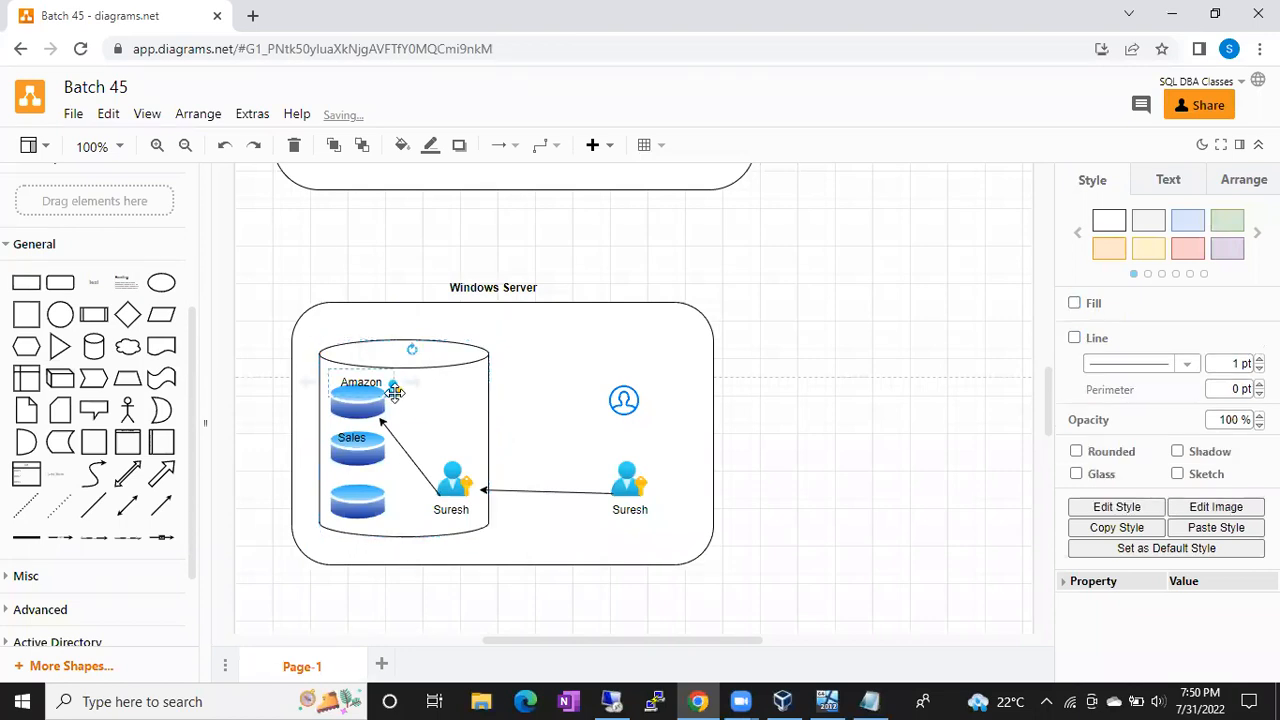
pyautogui.click(455, 478)
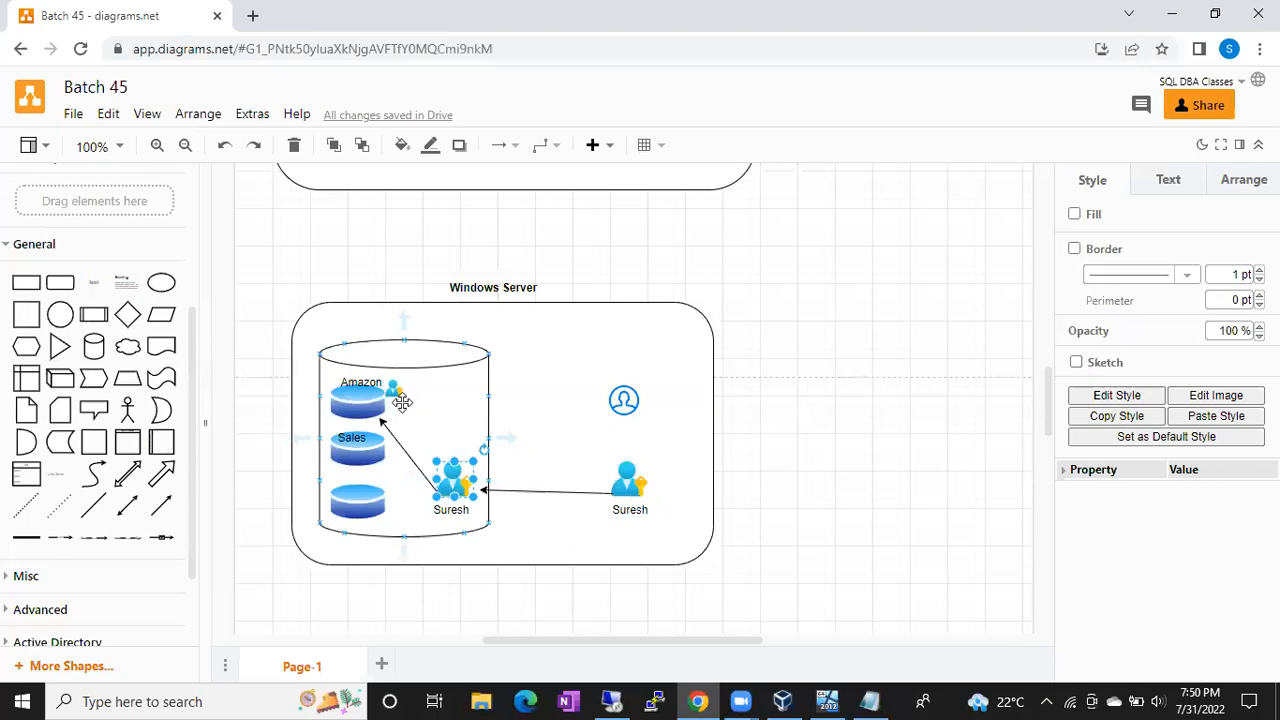
pyautogui.click(395, 393)
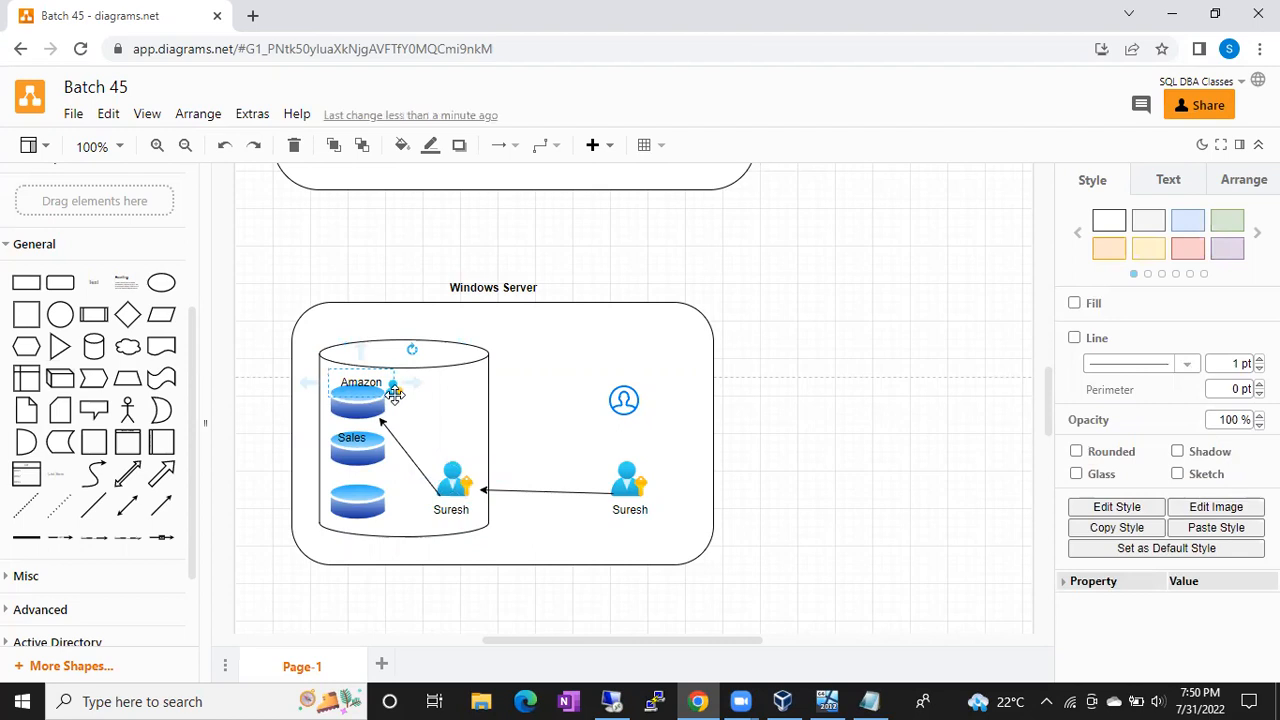
pyautogui.click(486, 492)
pyautogui.moveTo(484, 494)
pyautogui.mouseDown()
pyautogui.moveTo(486, 505)
pyautogui.moveTo(468, 495)
pyautogui.mouseUp()
pyautogui.click(552, 479)
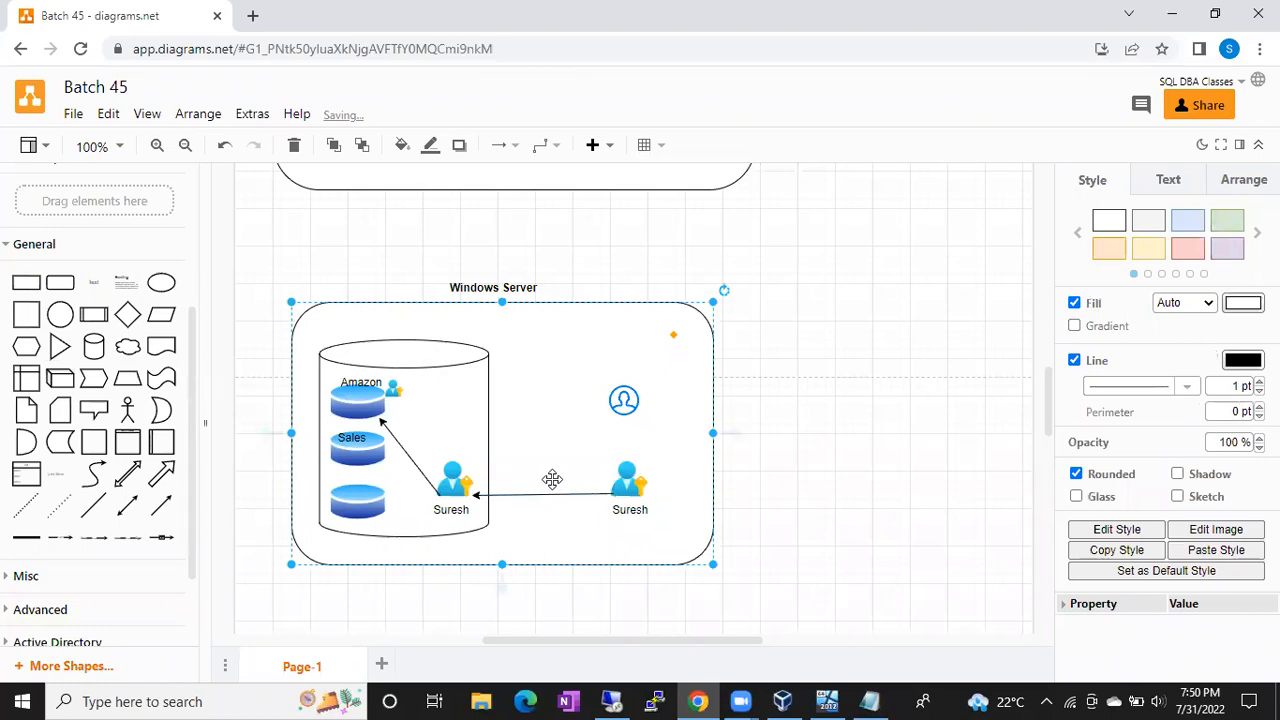
pyautogui.click(456, 478)
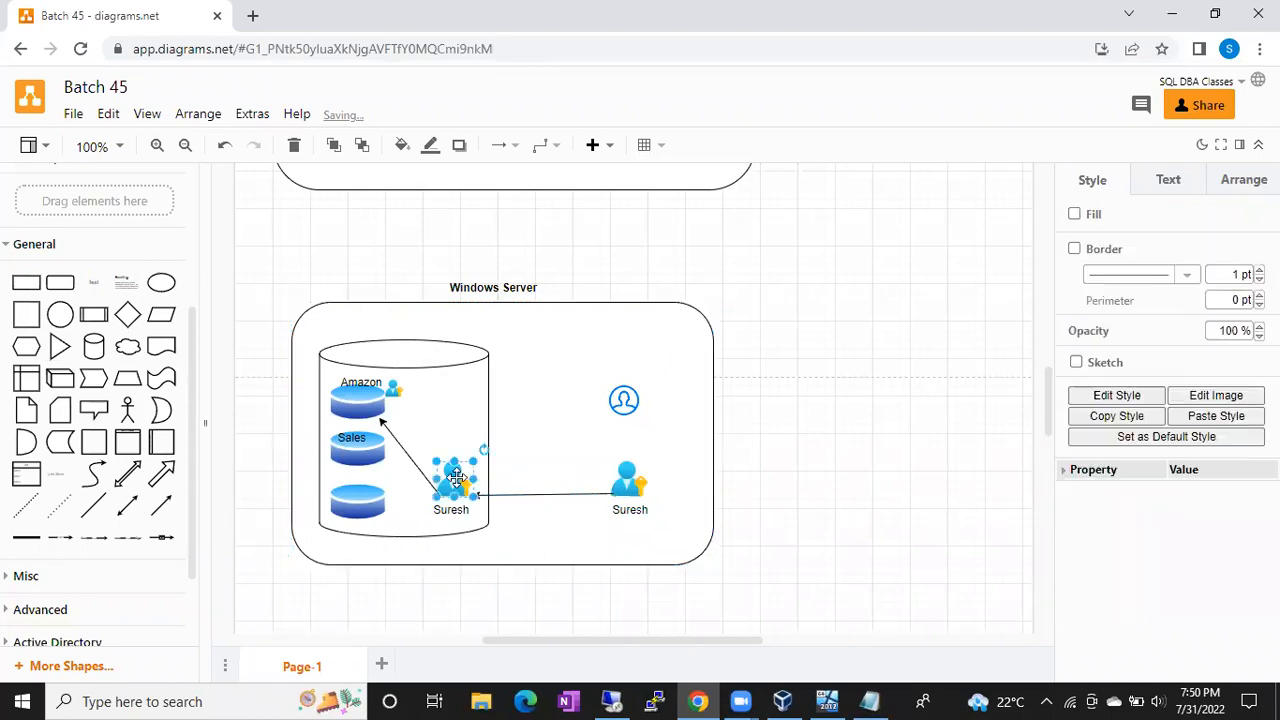
pyautogui.click(393, 389)
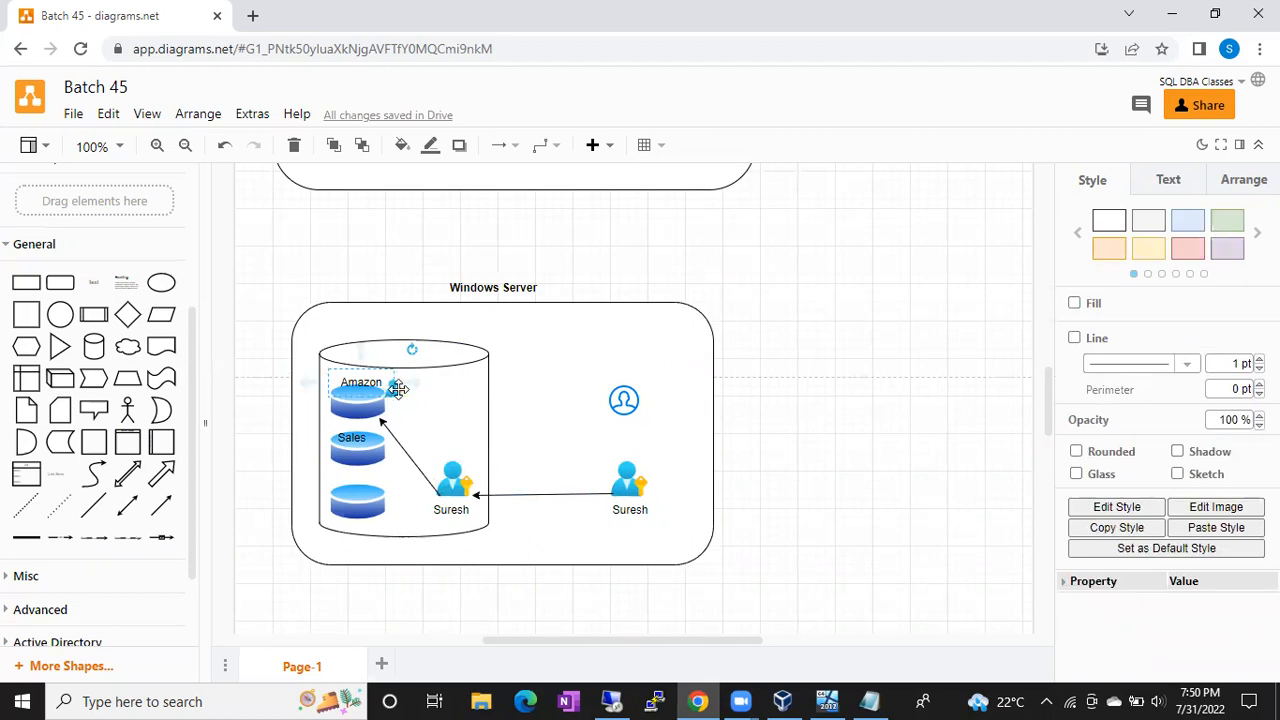
pyautogui.click(452, 478)
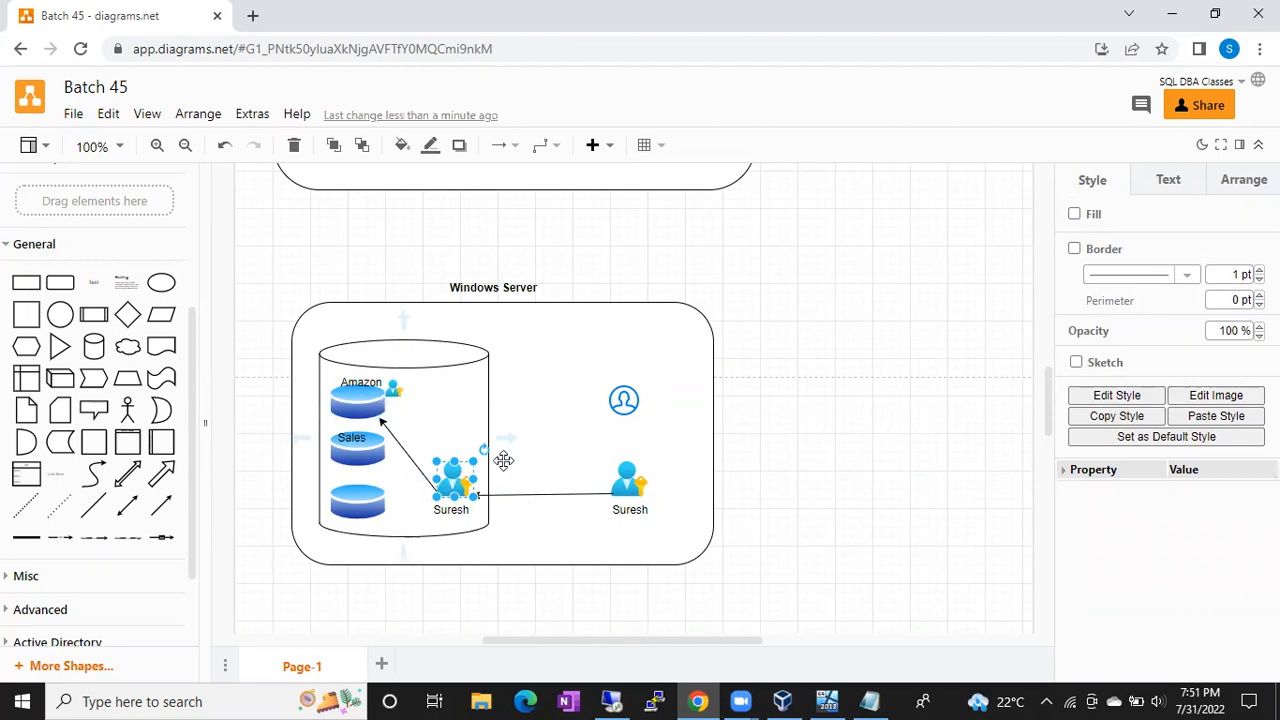
pyautogui.click(624, 399)
# Step: Move the blue user icon into the cylinder and draw an arrow from it to the Sales disk
pyautogui.moveTo(624, 399); pyautogui.dragTo(460, 409)
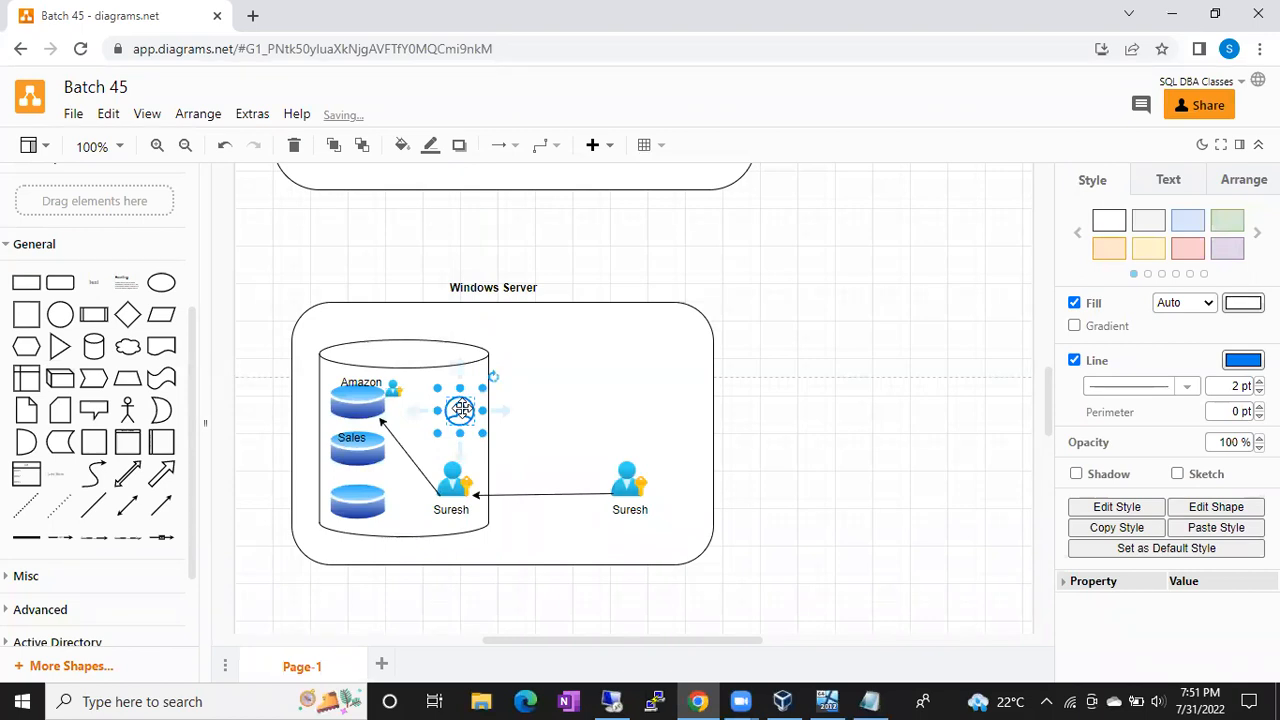
pyautogui.click(160, 505)
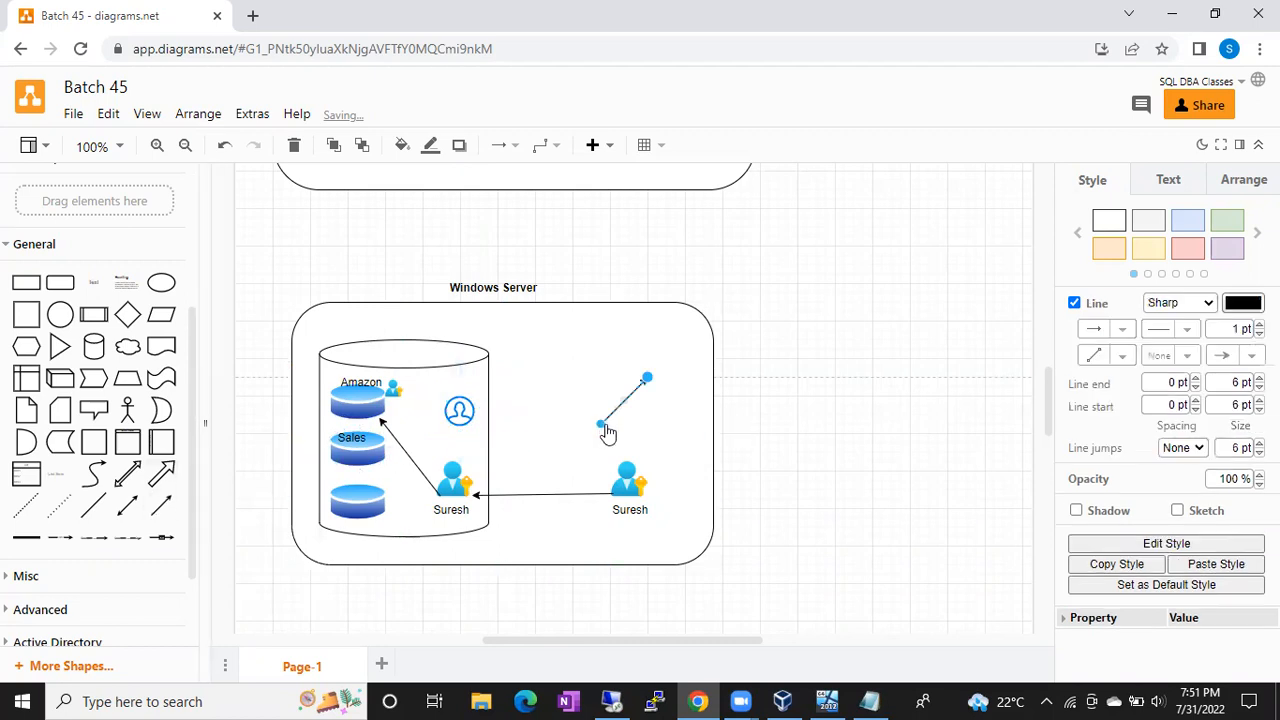
pyautogui.moveTo(600, 426); pyautogui.dragTo(446, 420)
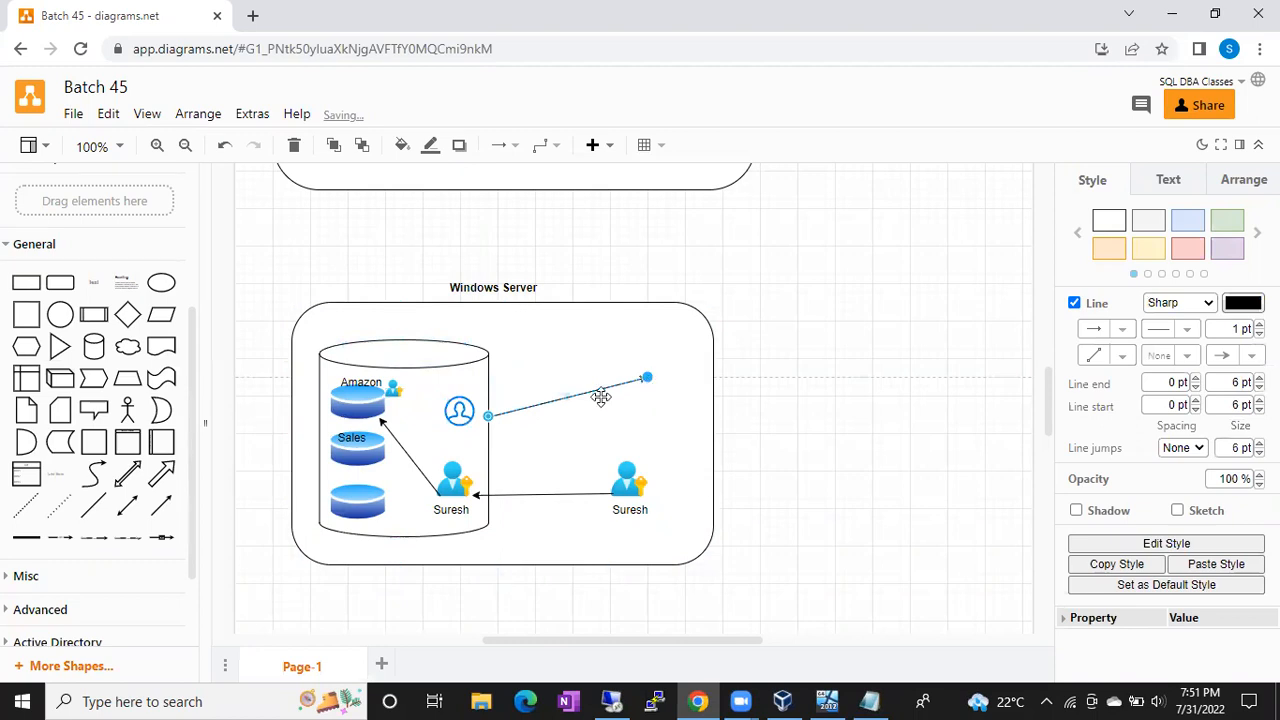
pyautogui.moveTo(388, 450); pyautogui.dragTo(377, 454)
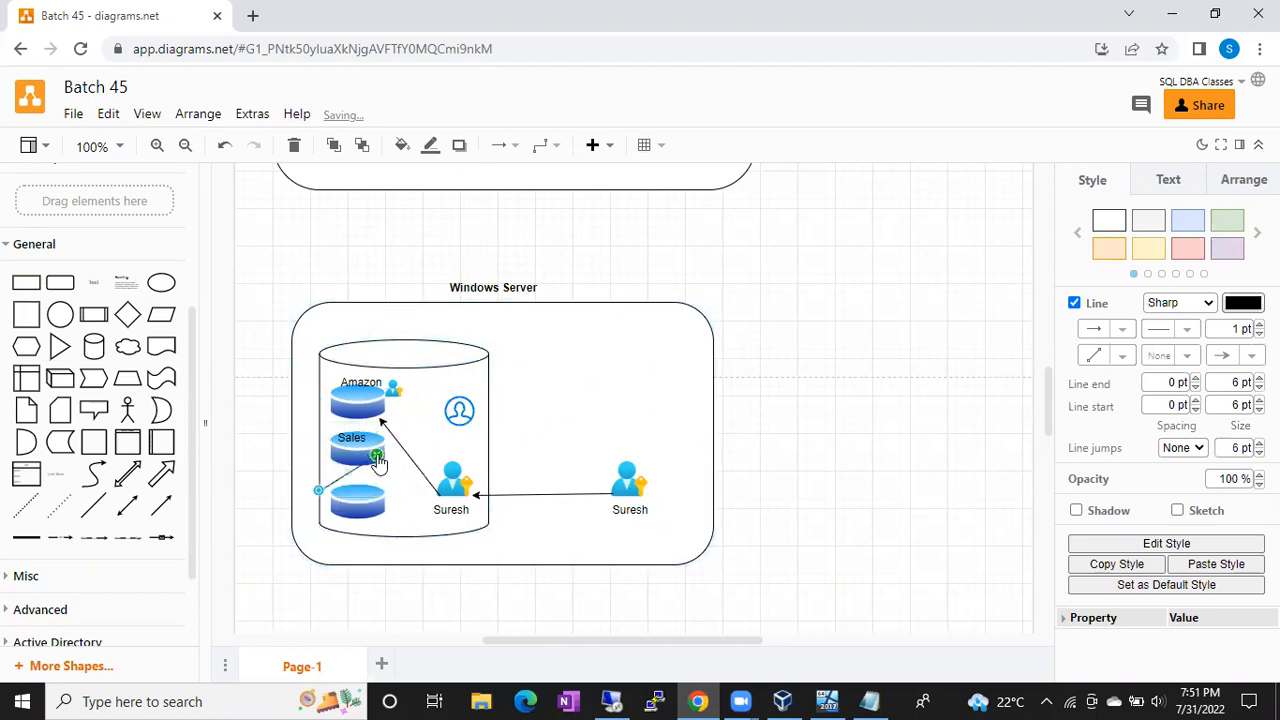
pyautogui.moveTo(320, 492); pyautogui.dragTo(455, 428)
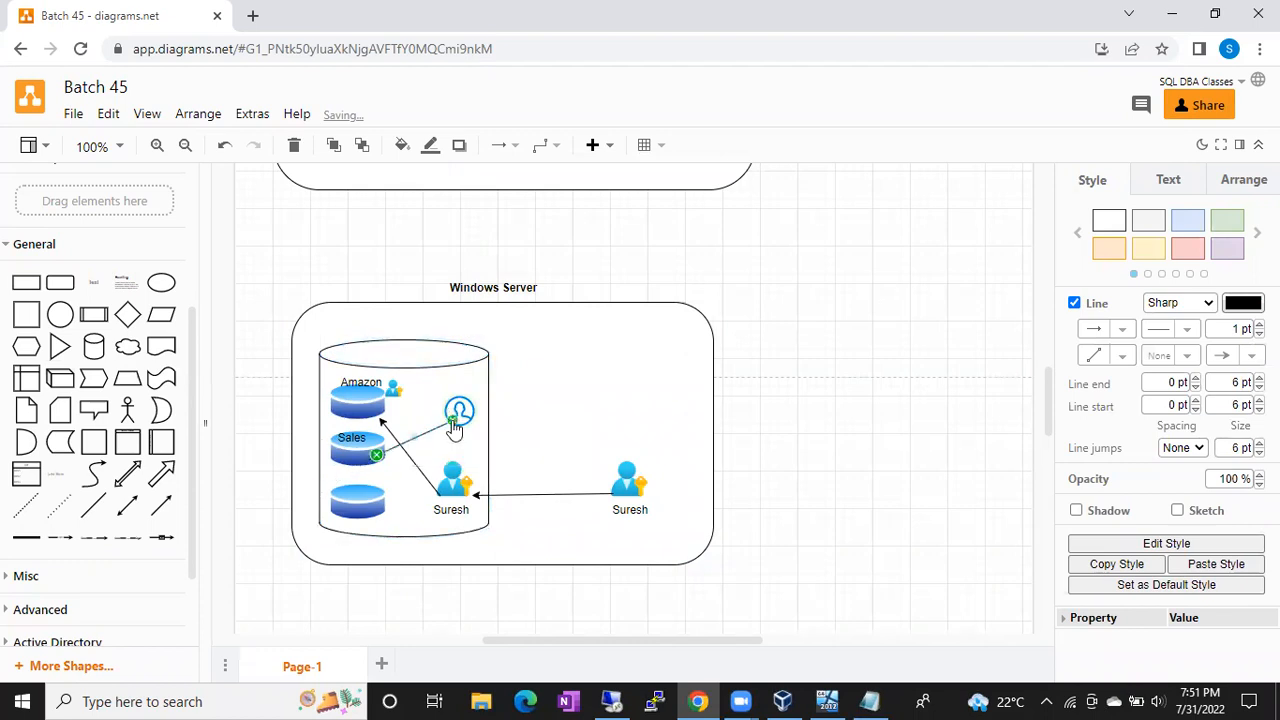
pyautogui.click(538, 426)
pyautogui.click(458, 408)
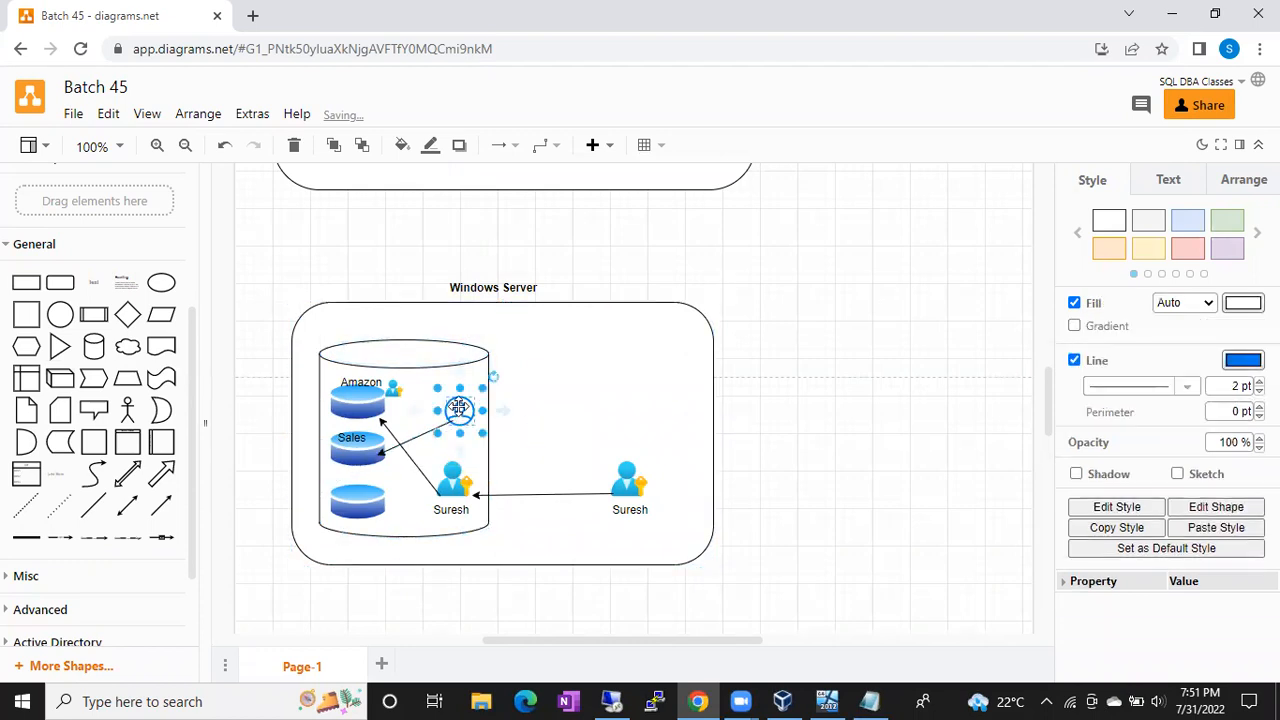
pyautogui.click(812, 414)
# Step: Add a text label with the second user's name just above the blue user icon
pyautogui.doubleClick(812, 414)
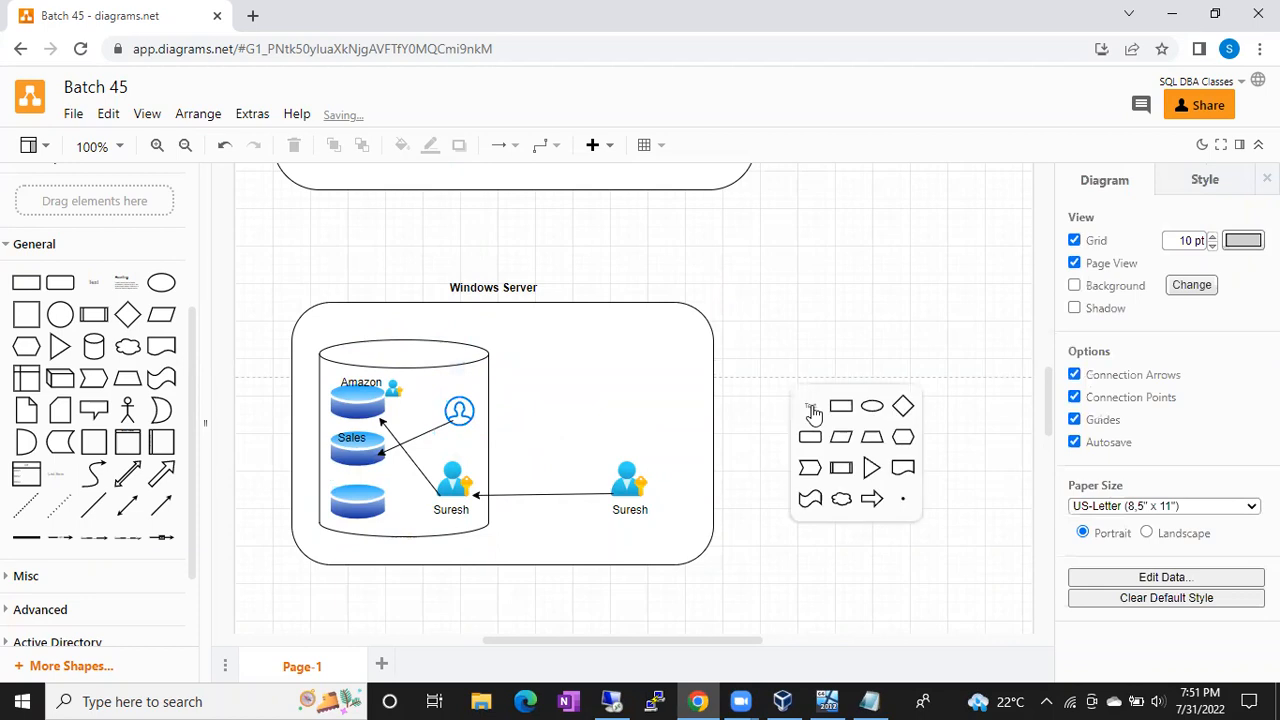
pyautogui.click(813, 410)
pyautogui.write('Ramesh')
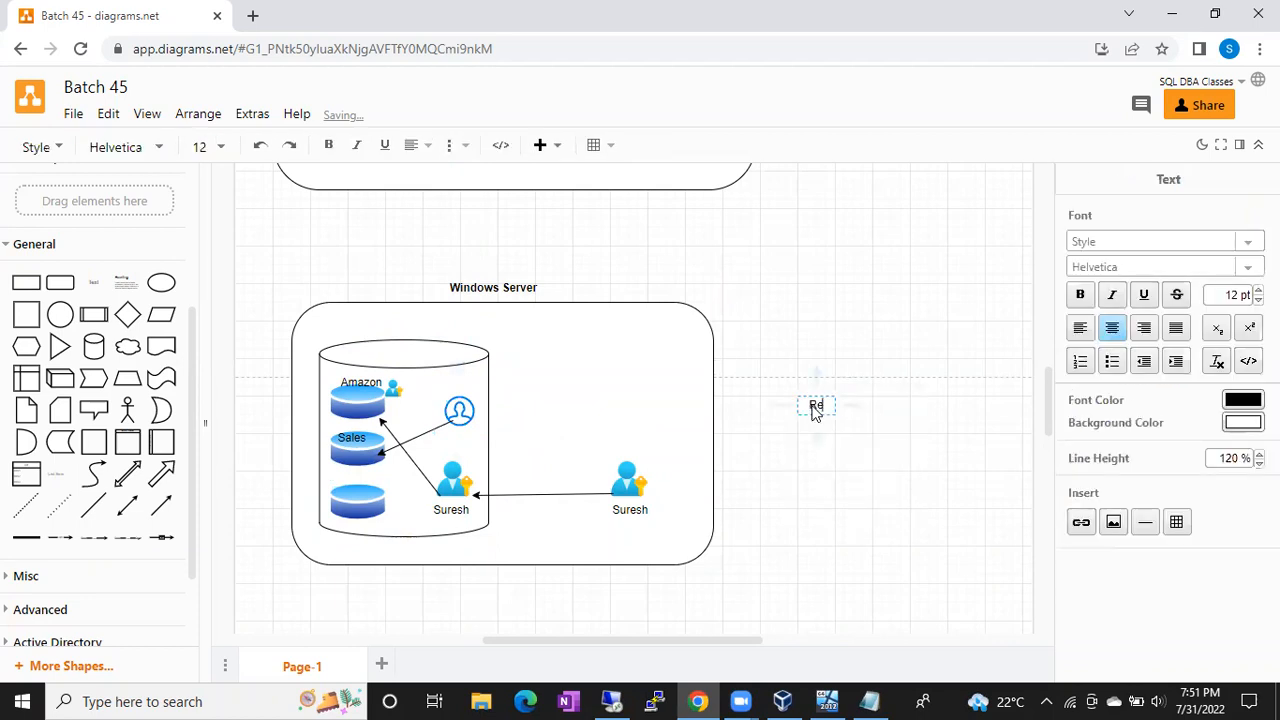
pyautogui.click(894, 342)
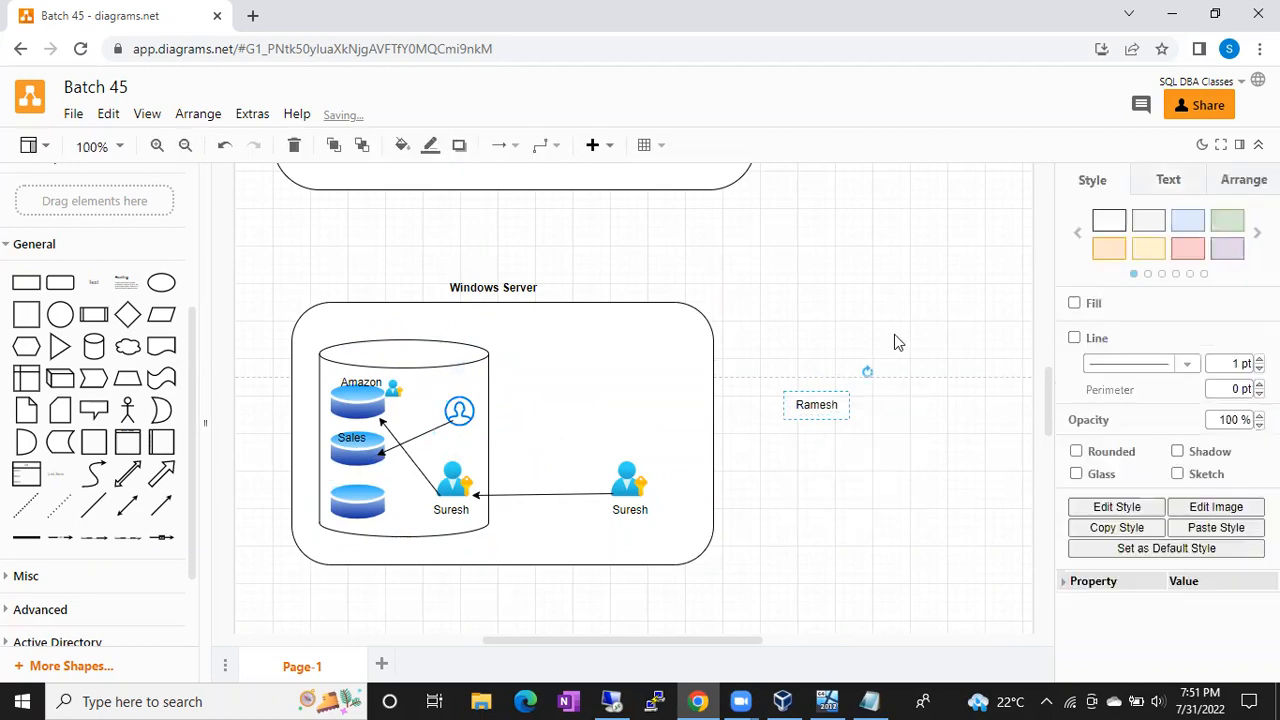
pyautogui.moveTo(816, 401); pyautogui.dragTo(460, 395)
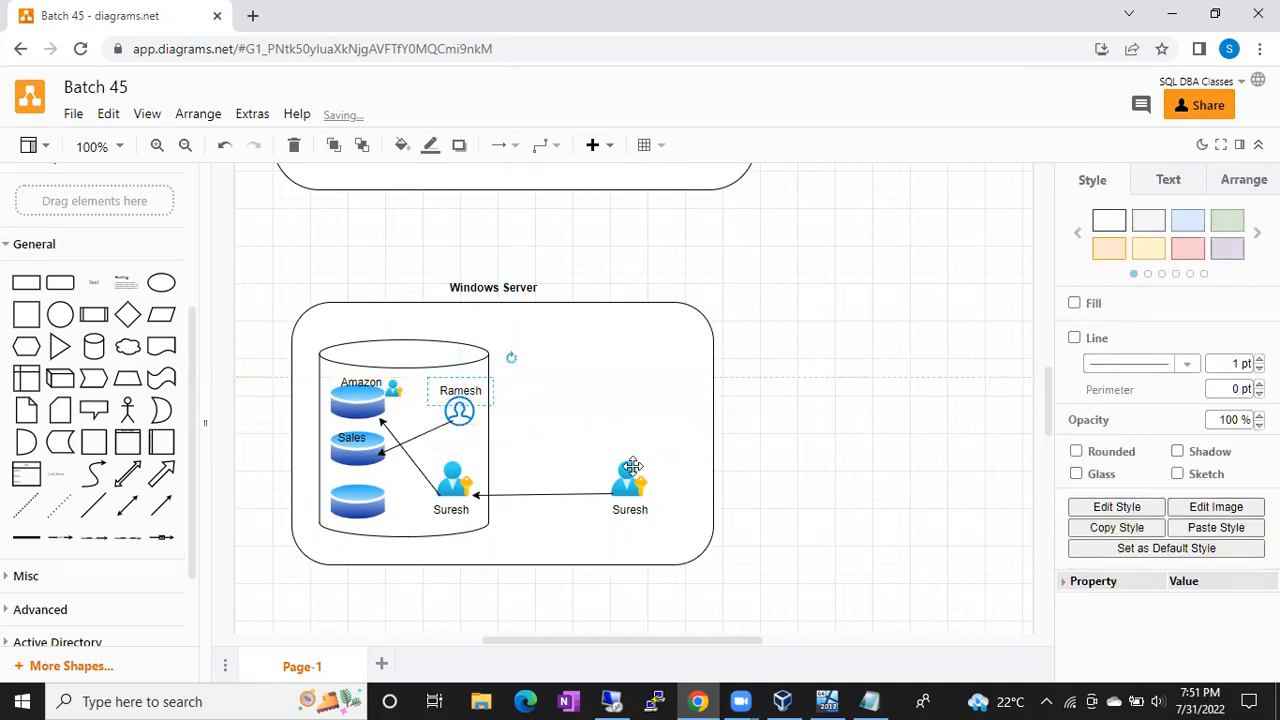
pyautogui.click(622, 486)
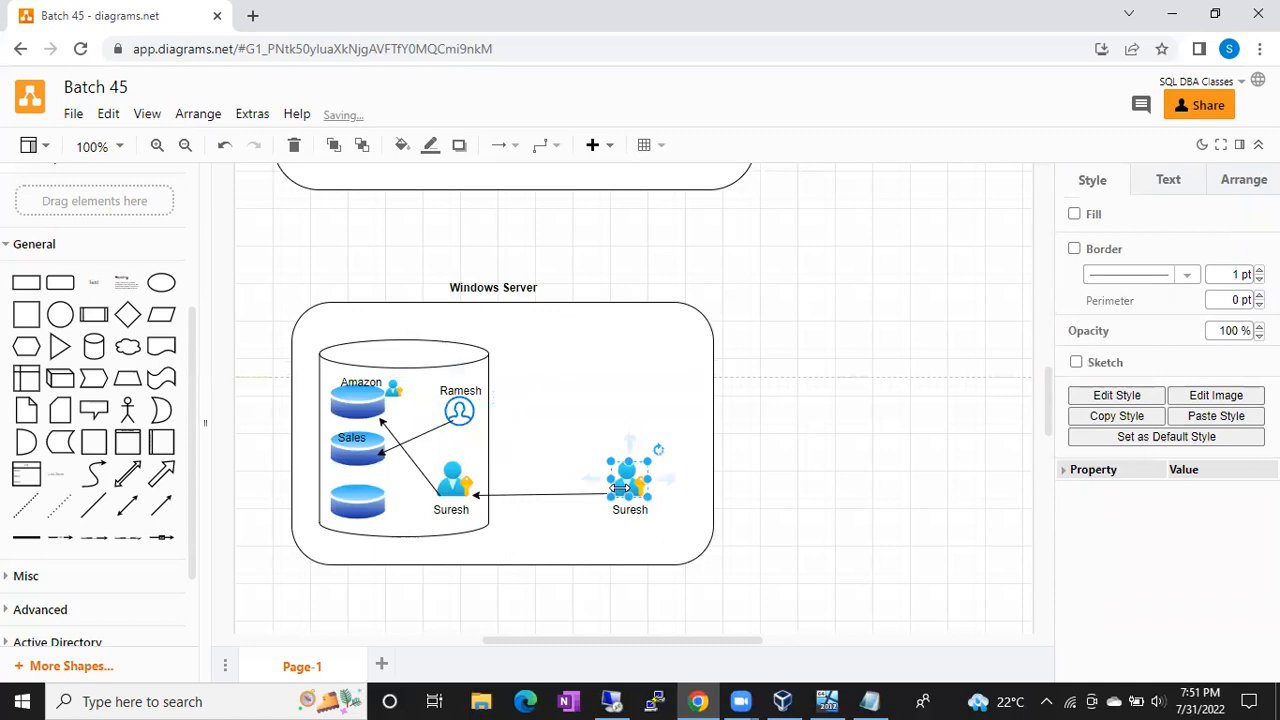
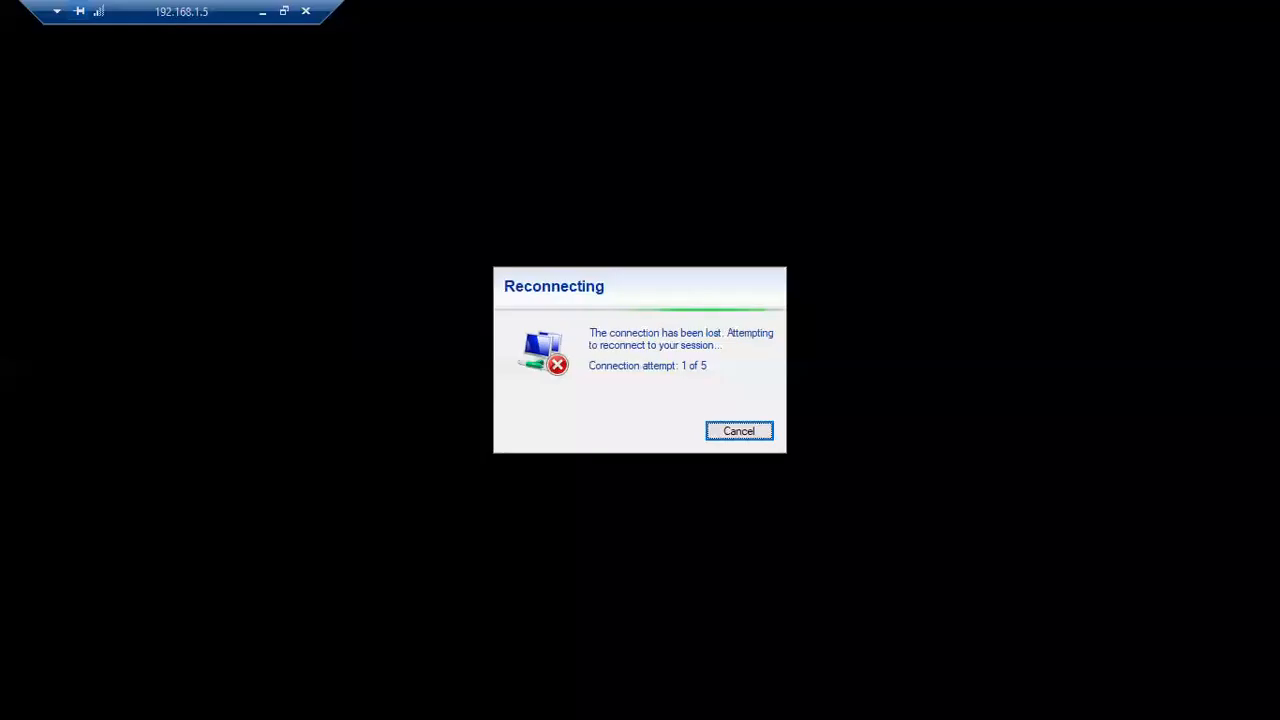
# Step: Minimize the reconnecting Remote Desktop session and show the Suresh user in the Batch 45 diagram
pyautogui.click(261, 12)
pyautogui.click(628, 487)
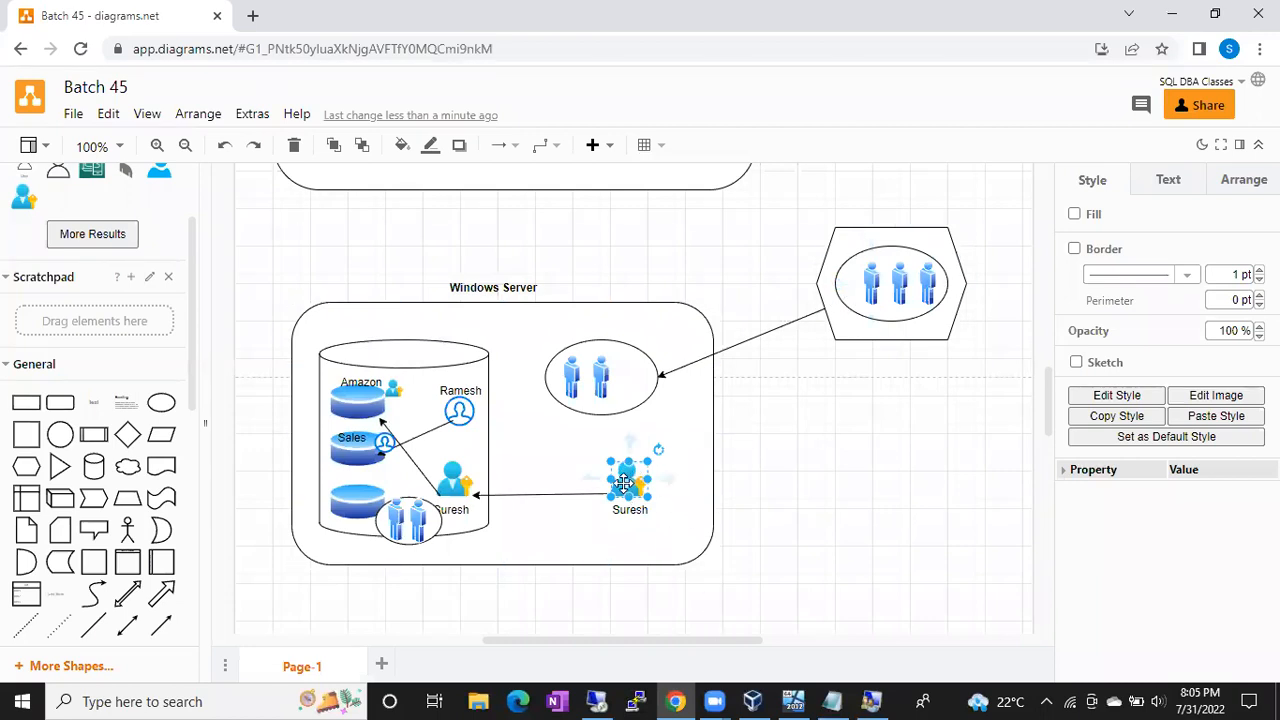
pyautogui.click(453, 486)
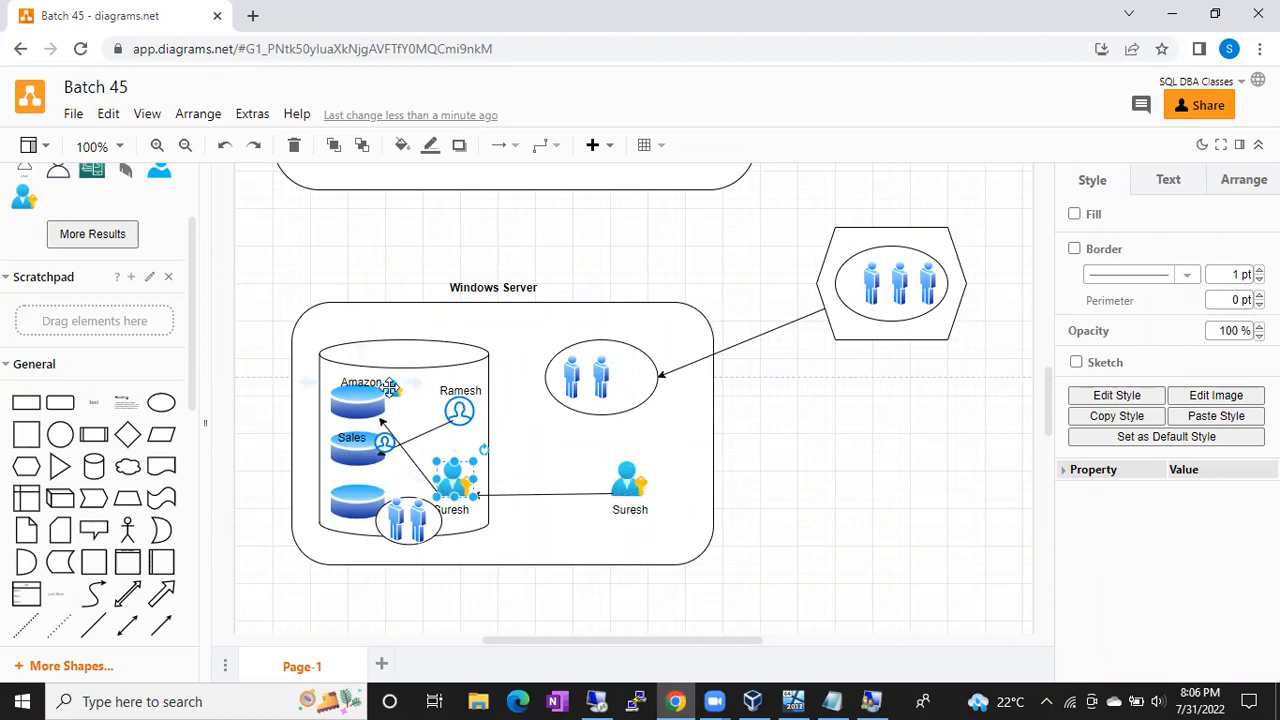
pyautogui.click(390, 388)
pyautogui.click(624, 483)
pyautogui.click(397, 388)
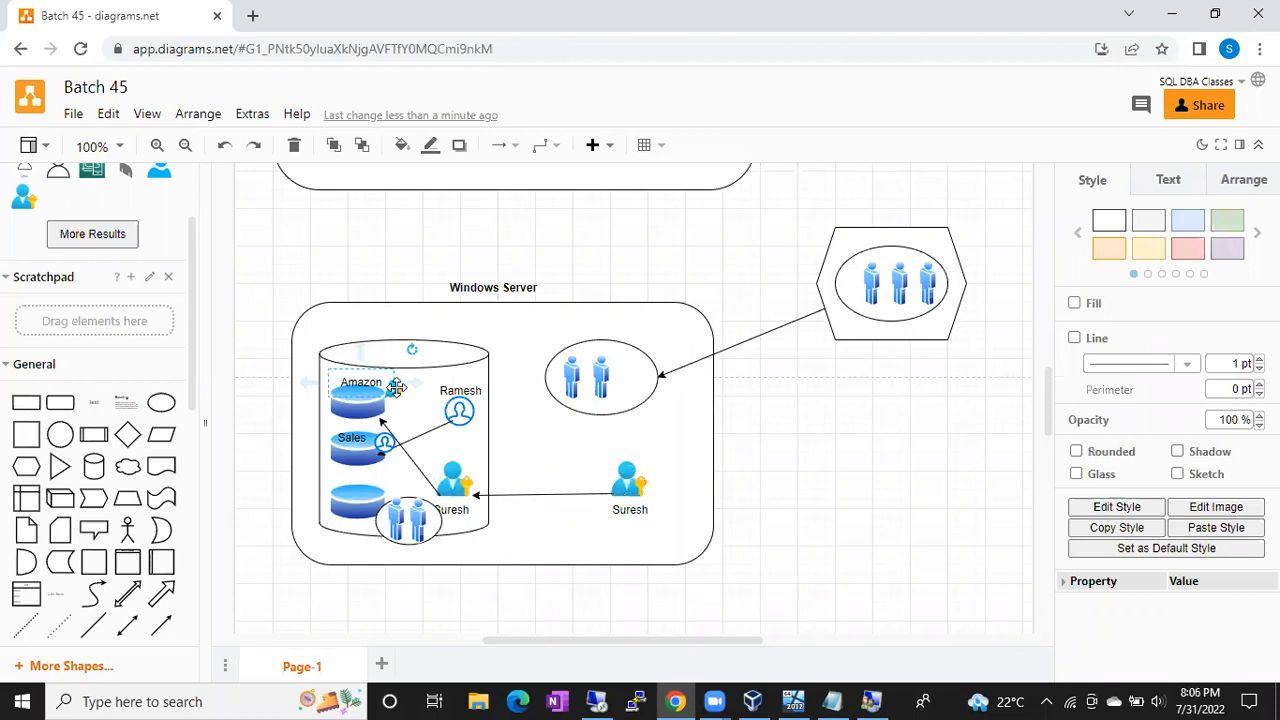
# Step: Back in the remote server, close the spare Connect to Server dialog and minimize SSMS
pyautogui.click(635, 701)
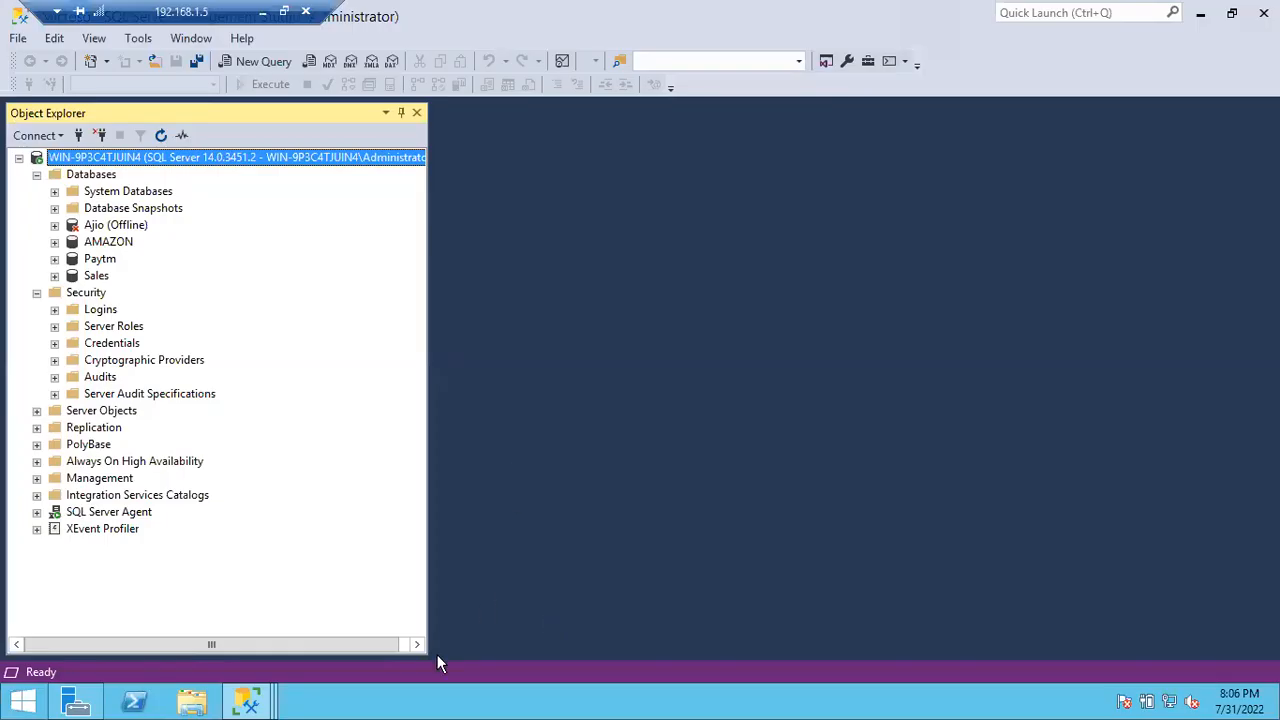
pyautogui.click(247, 701)
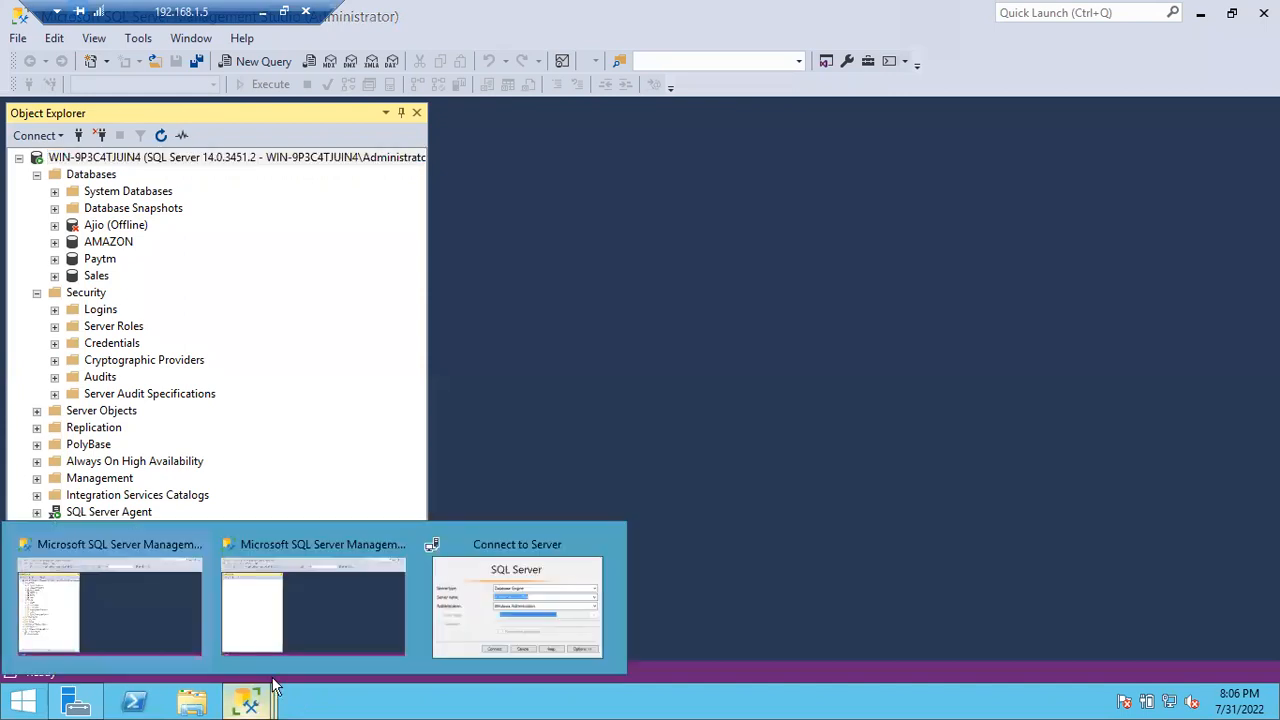
pyautogui.click(392, 558)
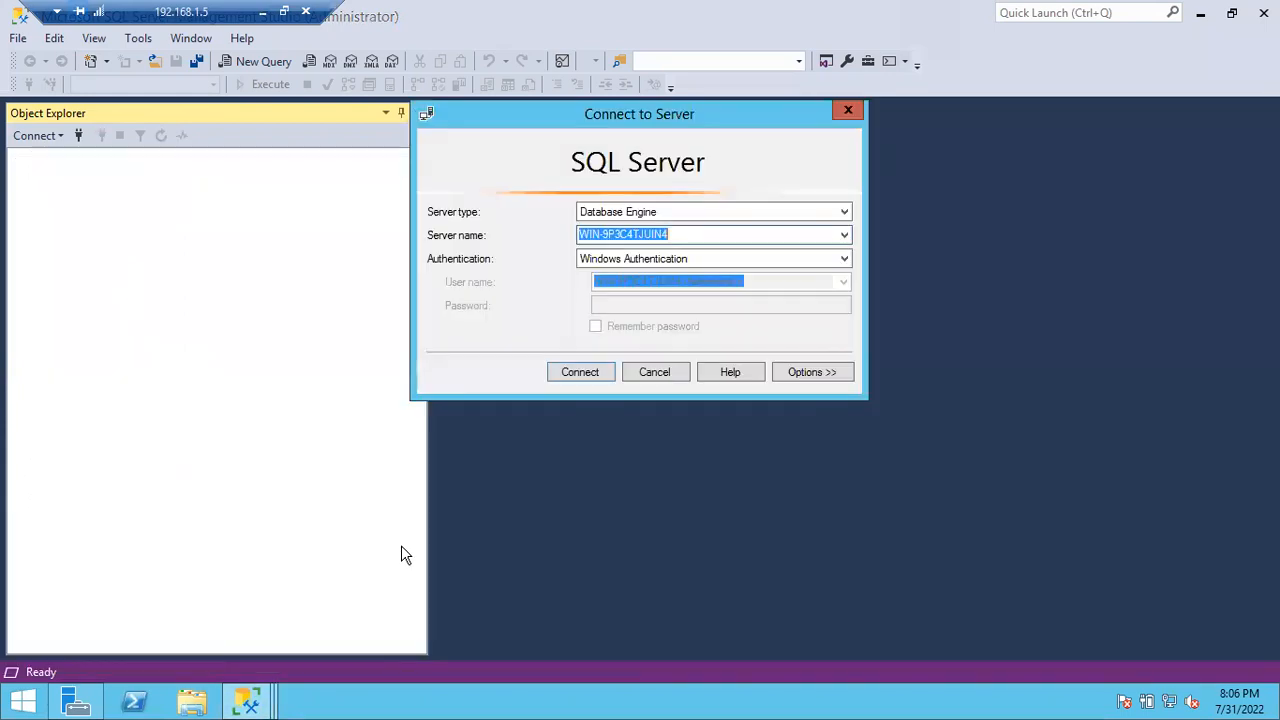
pyautogui.click(843, 110)
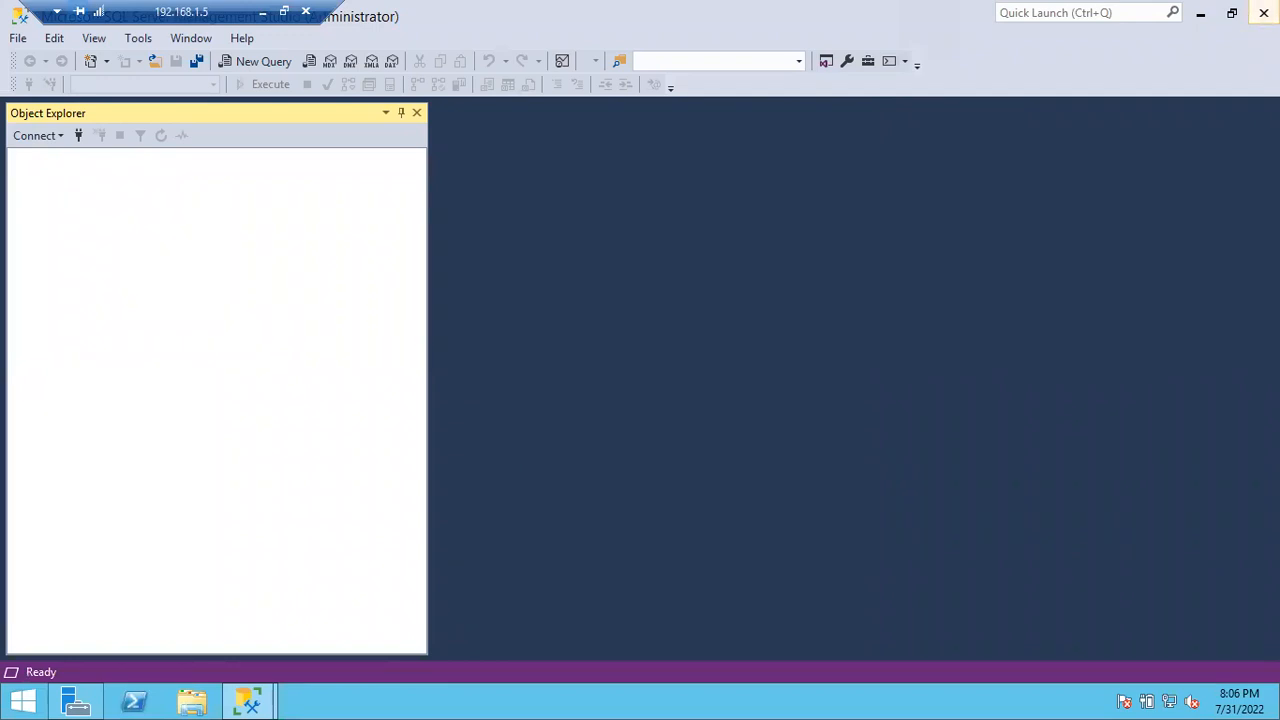
pyautogui.click(263, 706)
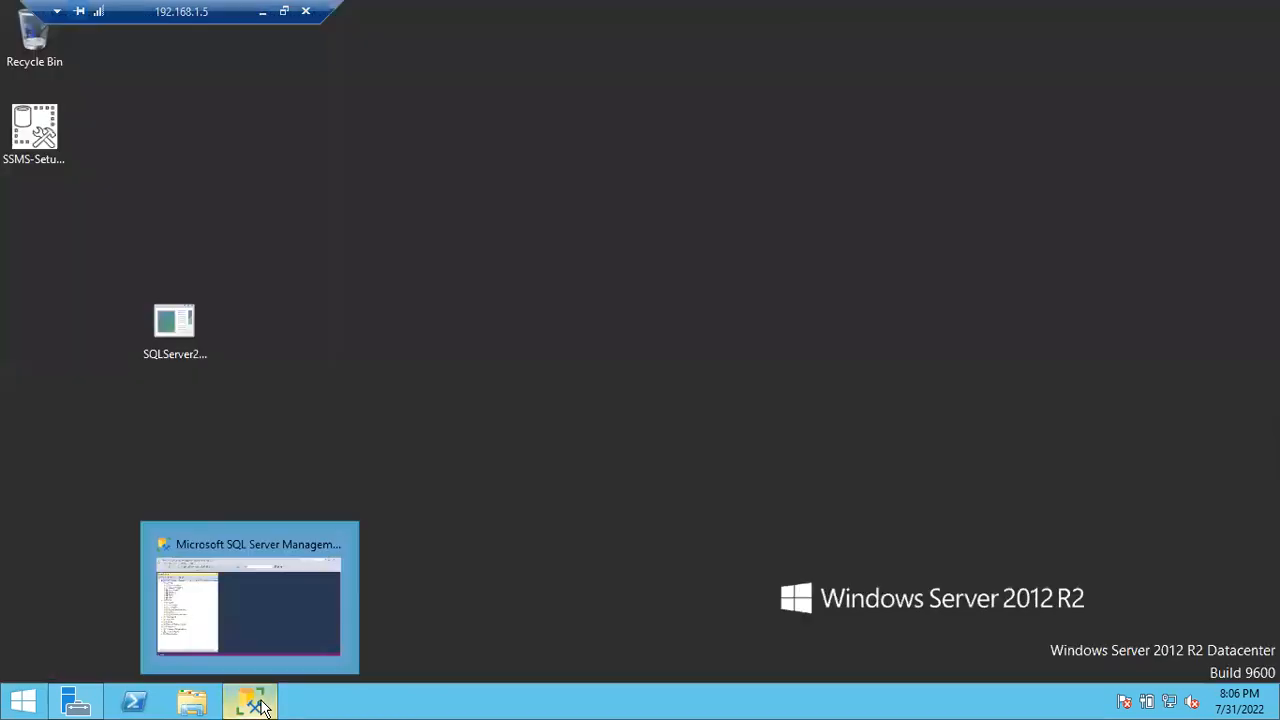
# Step: Refresh the desktop and cancel the accidental extraction of the SQLServer2017-KB5013756-x64 package
pyautogui.rightClick(622, 258)
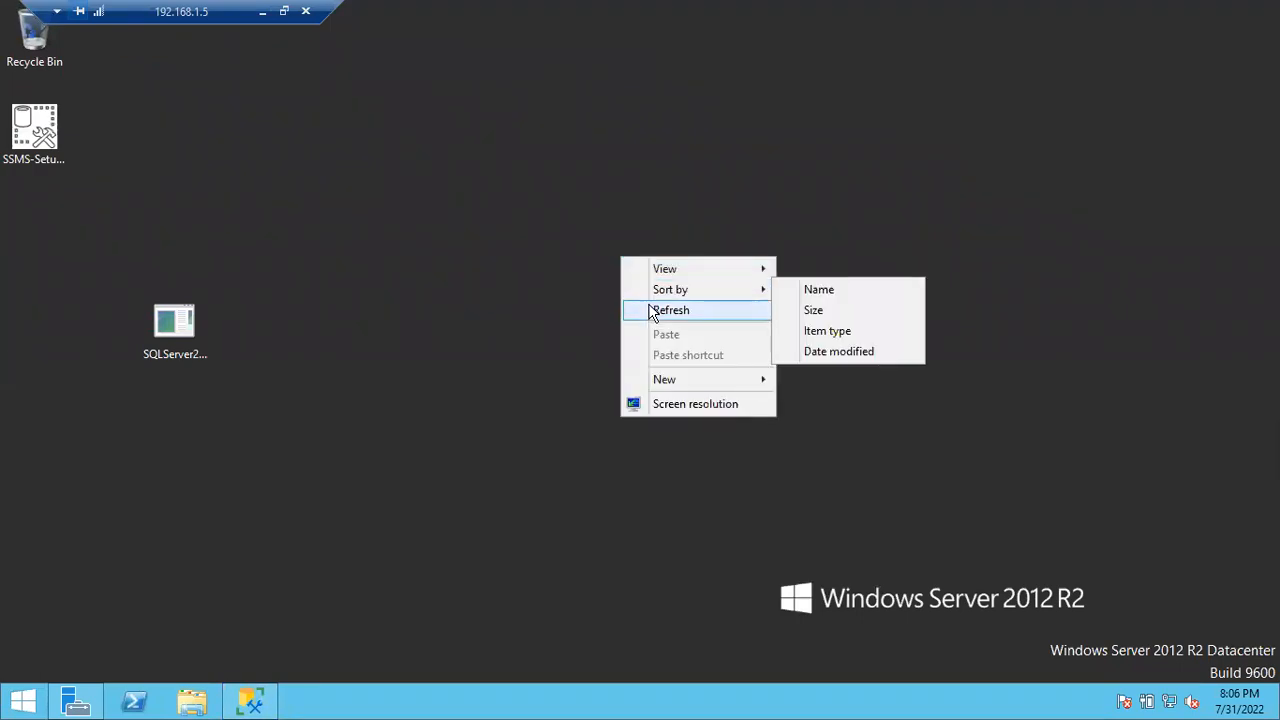
pyautogui.click(651, 311)
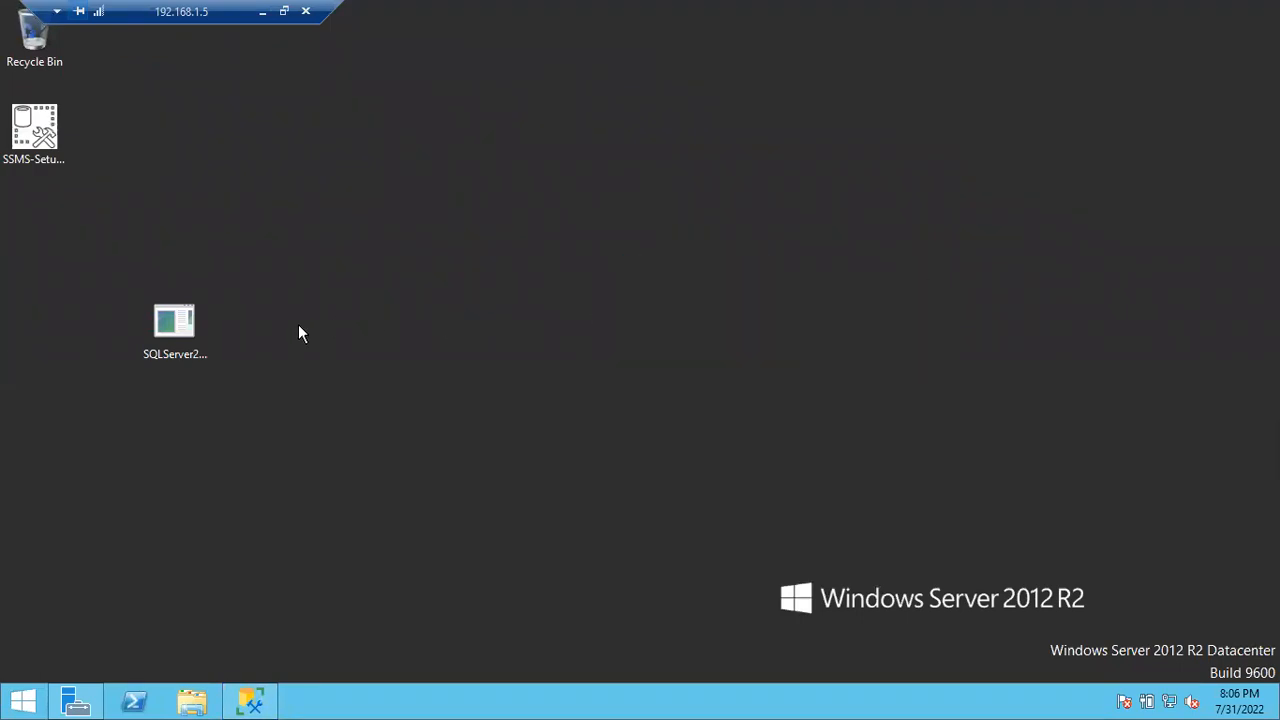
pyautogui.click(188, 321)
pyautogui.click(54, 245)
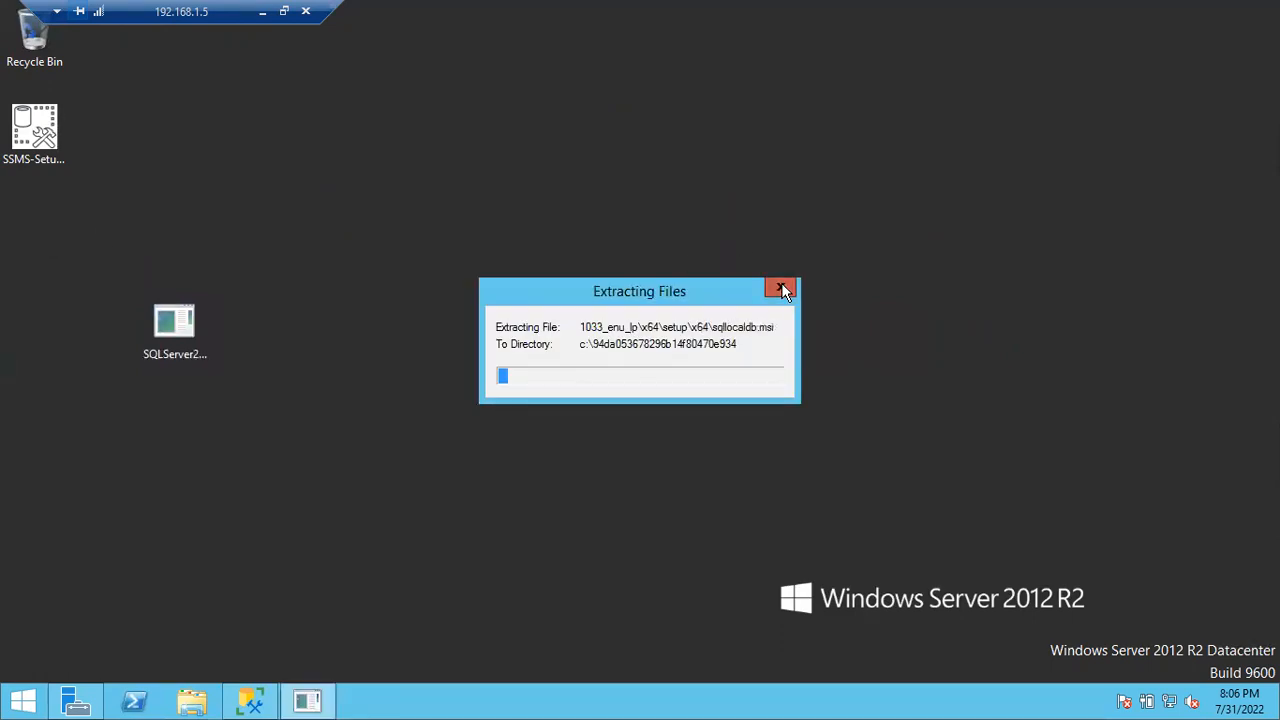
pyautogui.click(783, 290)
pyautogui.click(170, 333)
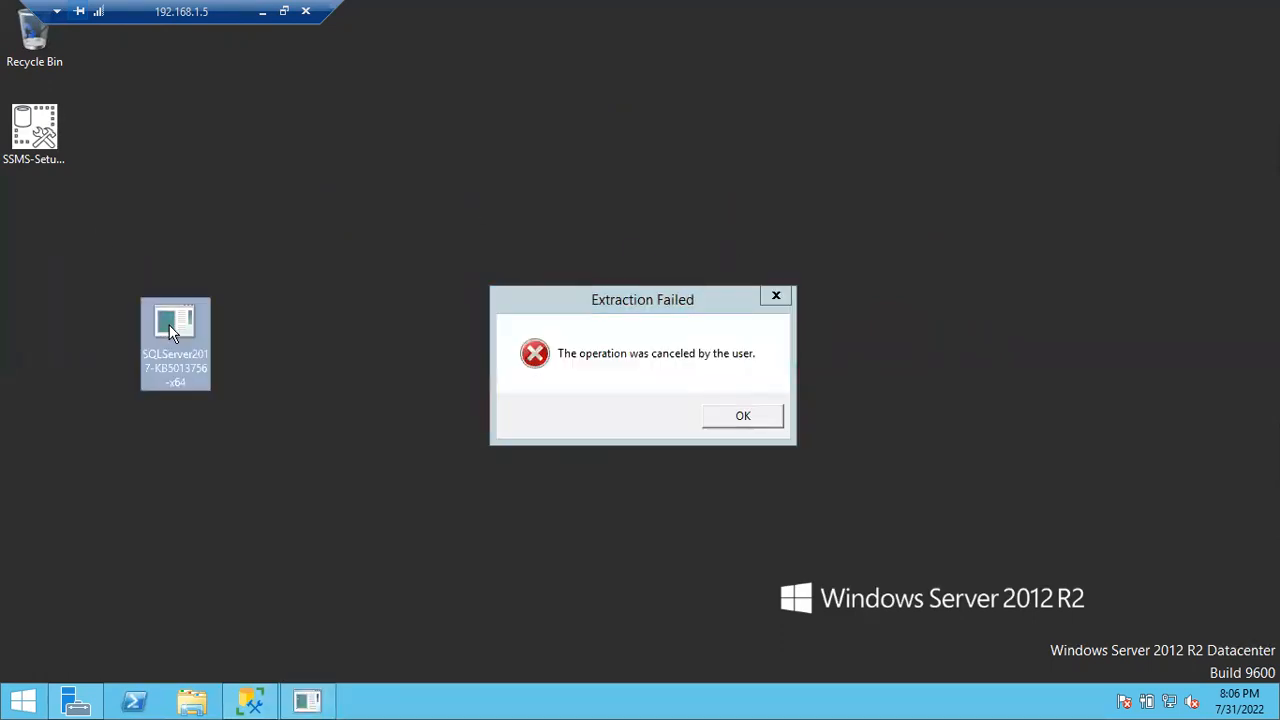
pyautogui.click(751, 416)
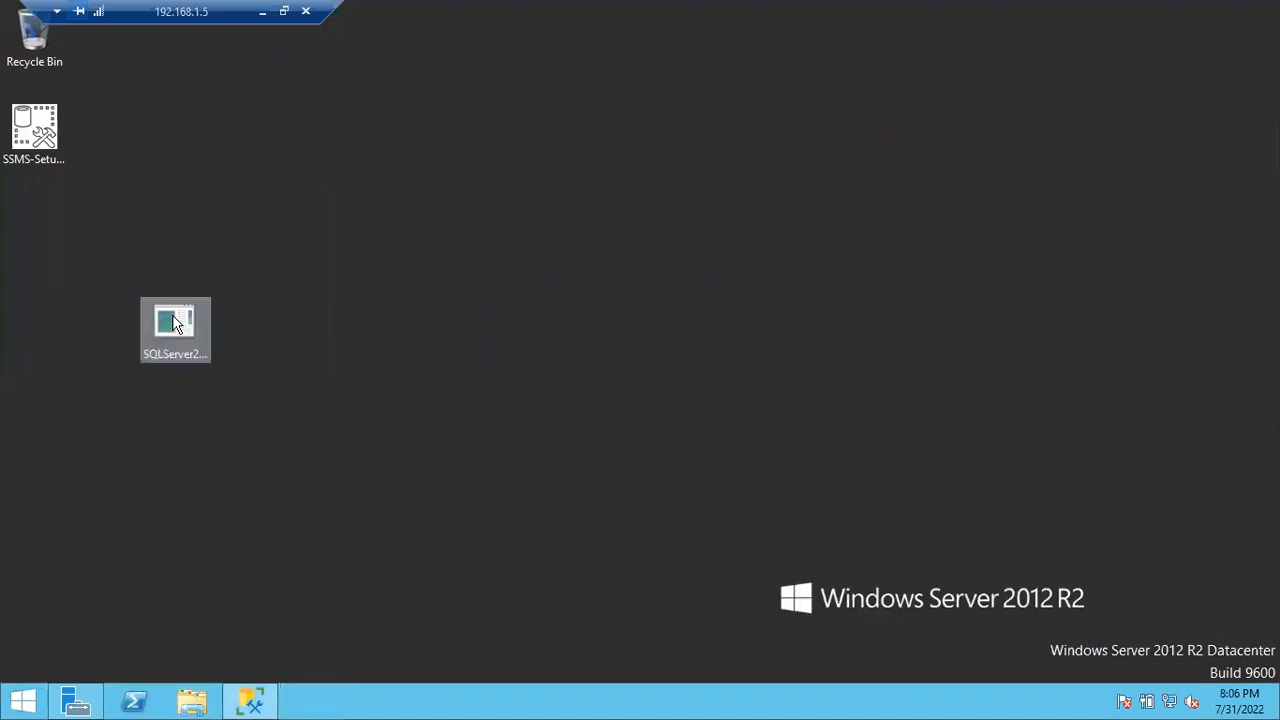
# Step: Move the SQLServer2017 update file under the SSMS setup icon in the left column and refresh
pyautogui.moveTo(175, 322); pyautogui.dragTo(37, 220)
pyautogui.click(255, 214)
pyautogui.rightClick(255, 214)
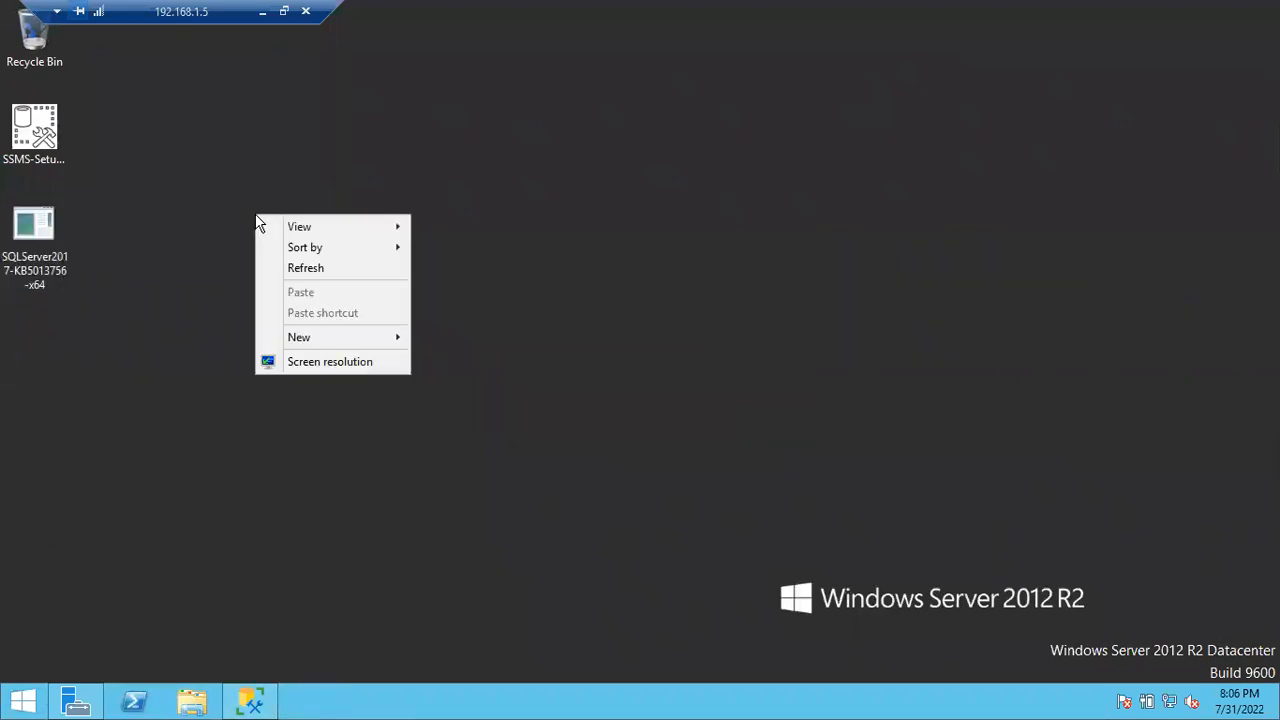
pyautogui.click(310, 268)
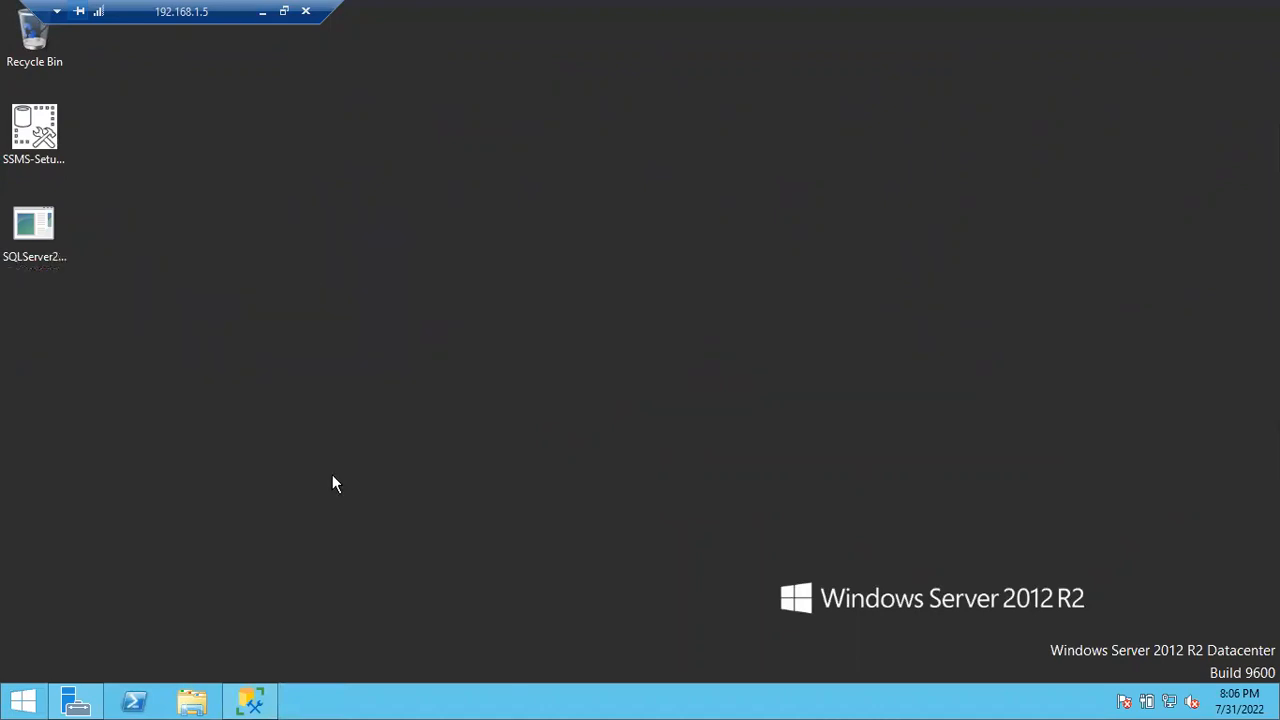
# Step: Run lusrmgr.msc from the Run box and open the local Users folder
pyautogui.press('super+r')
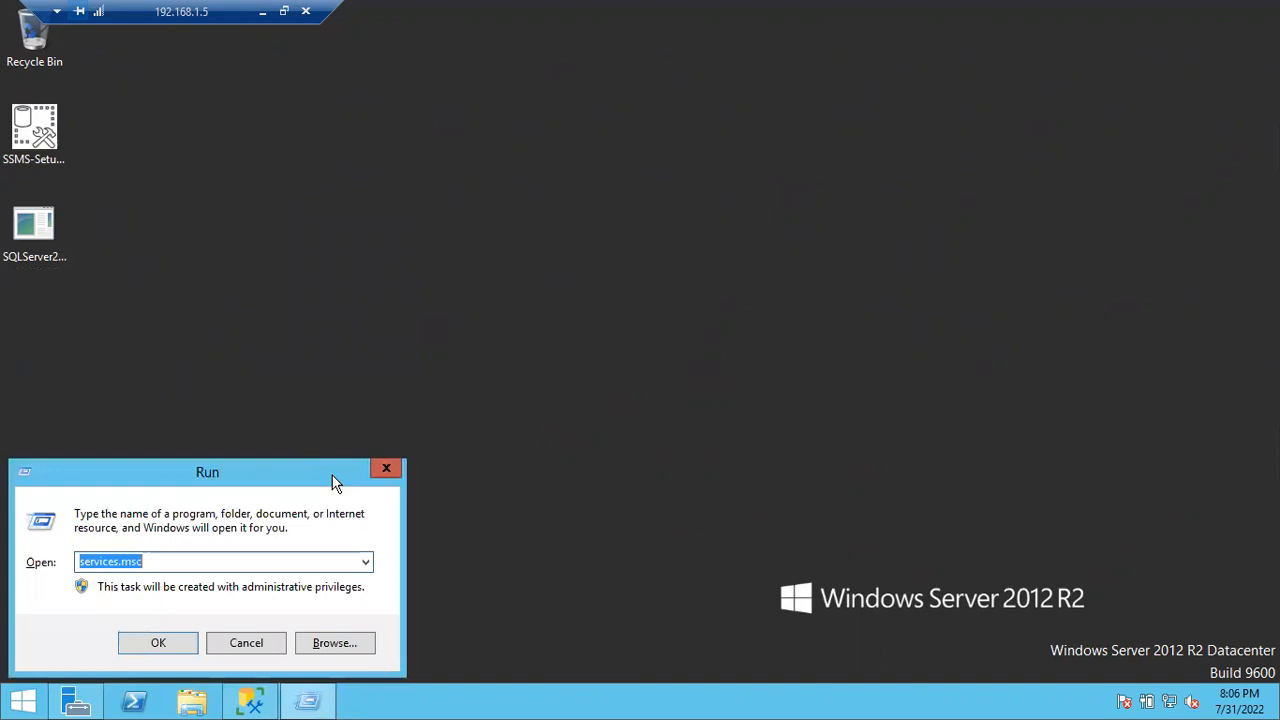
pyautogui.write('lusr')
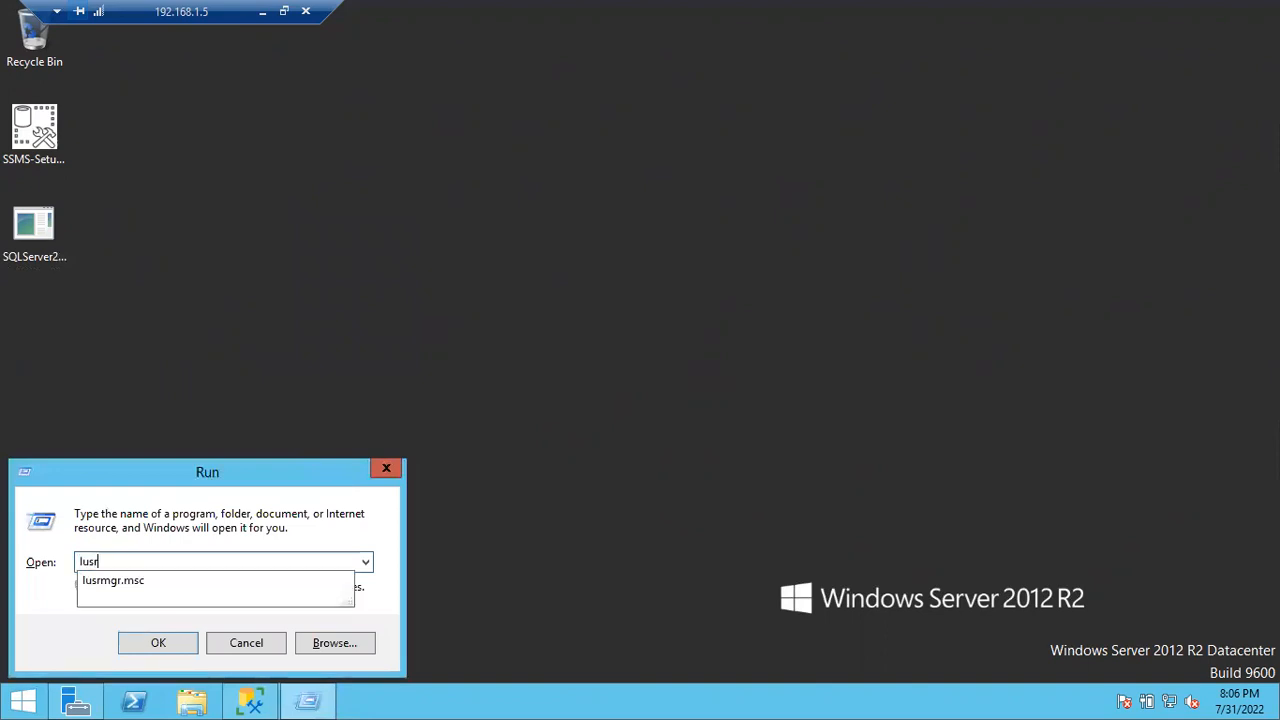
pyautogui.press('Down')
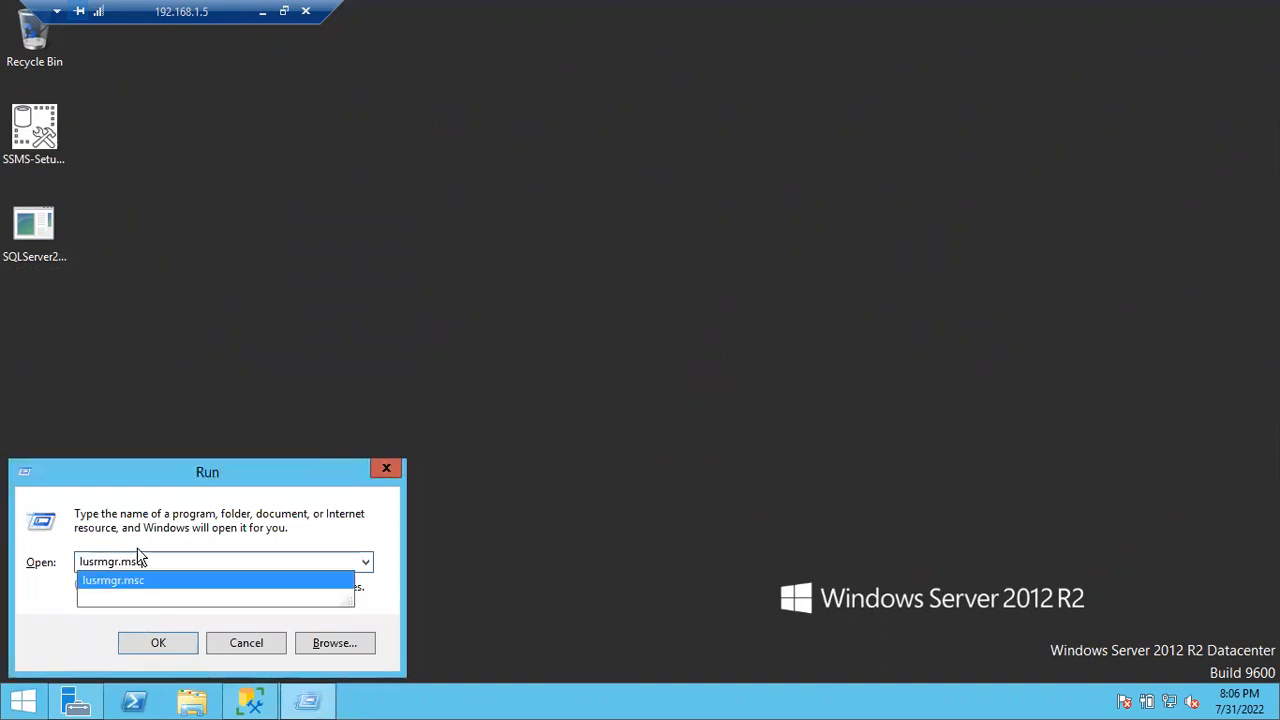
pyautogui.moveTo(80, 561); pyautogui.dragTo(145, 561)
pyautogui.press('Return')
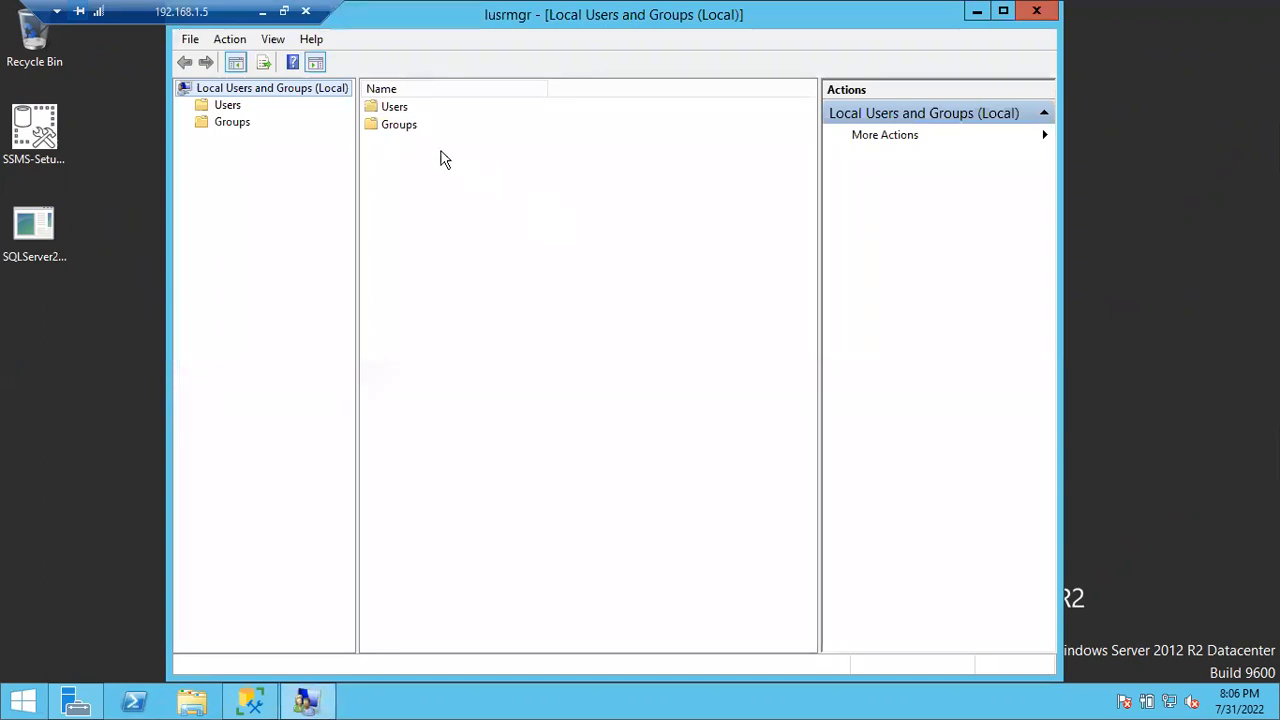
pyautogui.doubleClick(400, 108)
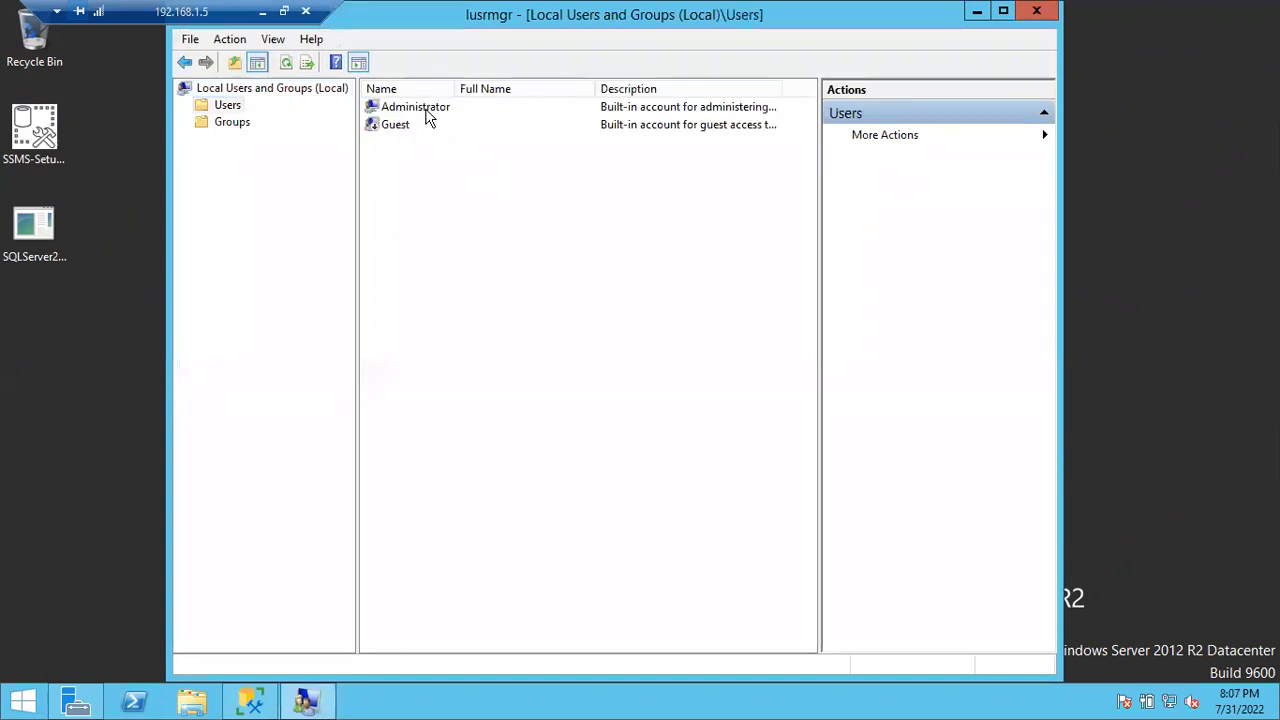
# Step: Start a new local user from the Users list's New User... option
pyautogui.click(425, 110)
pyautogui.click(23, 700)
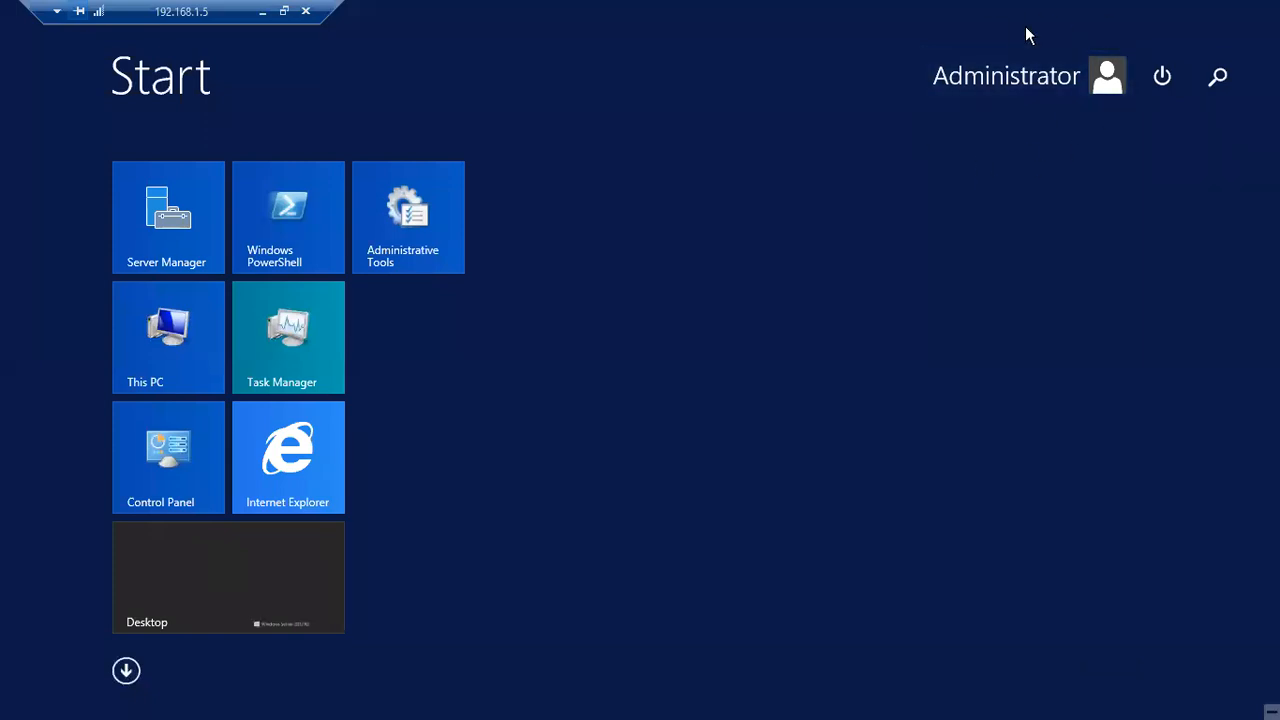
pyautogui.click(1025, 27)
pyautogui.rightClick(514, 203)
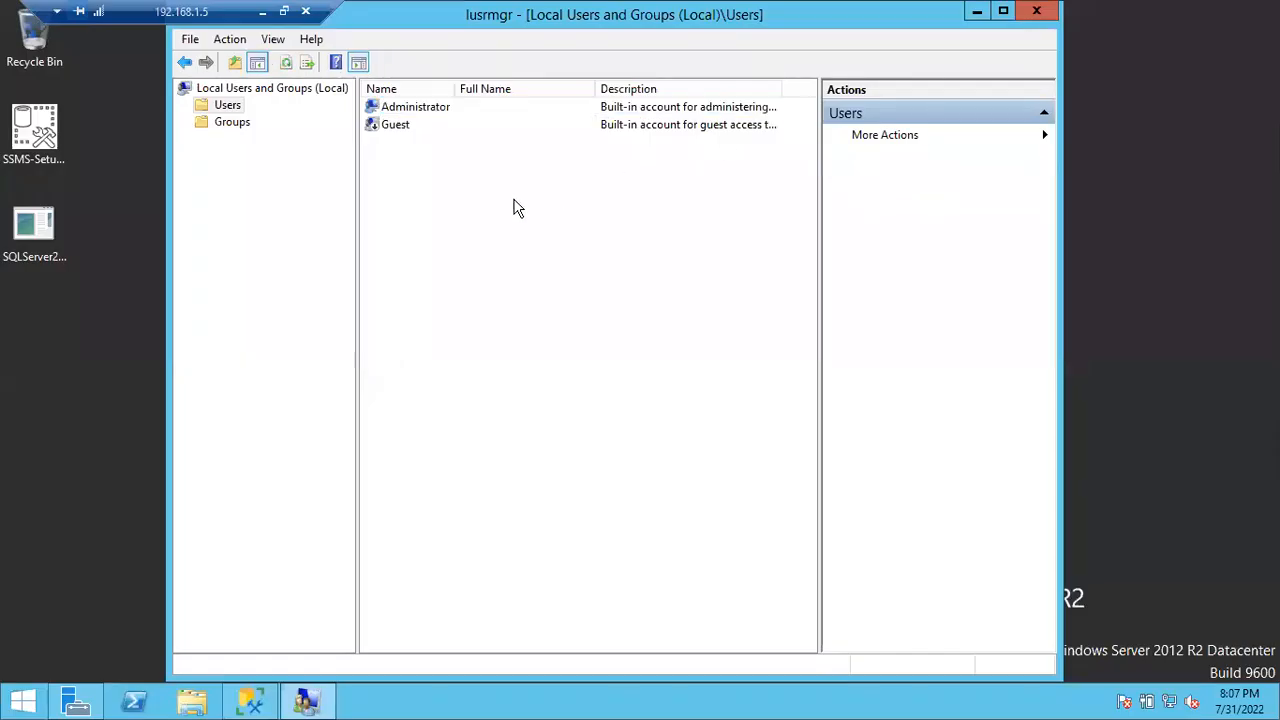
pyautogui.click(530, 218)
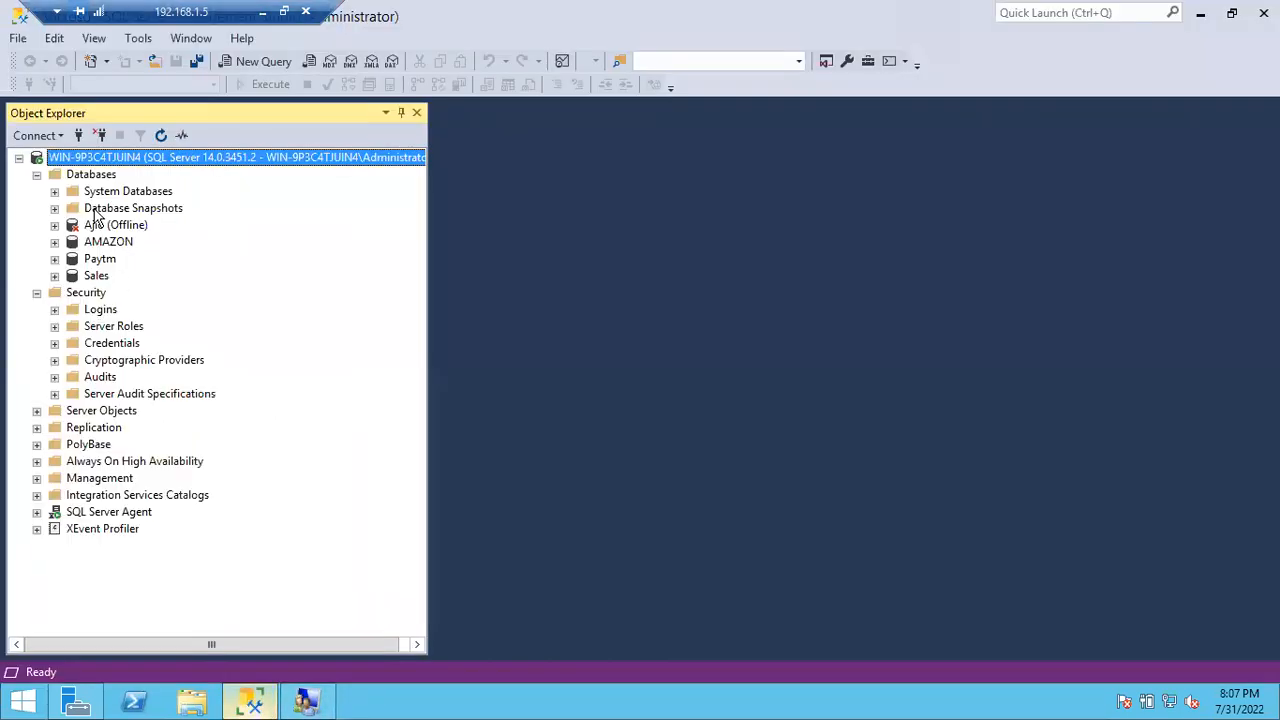
# Step: Start a new login from the Logins folder in Object Explorer
pyautogui.click(55, 310)
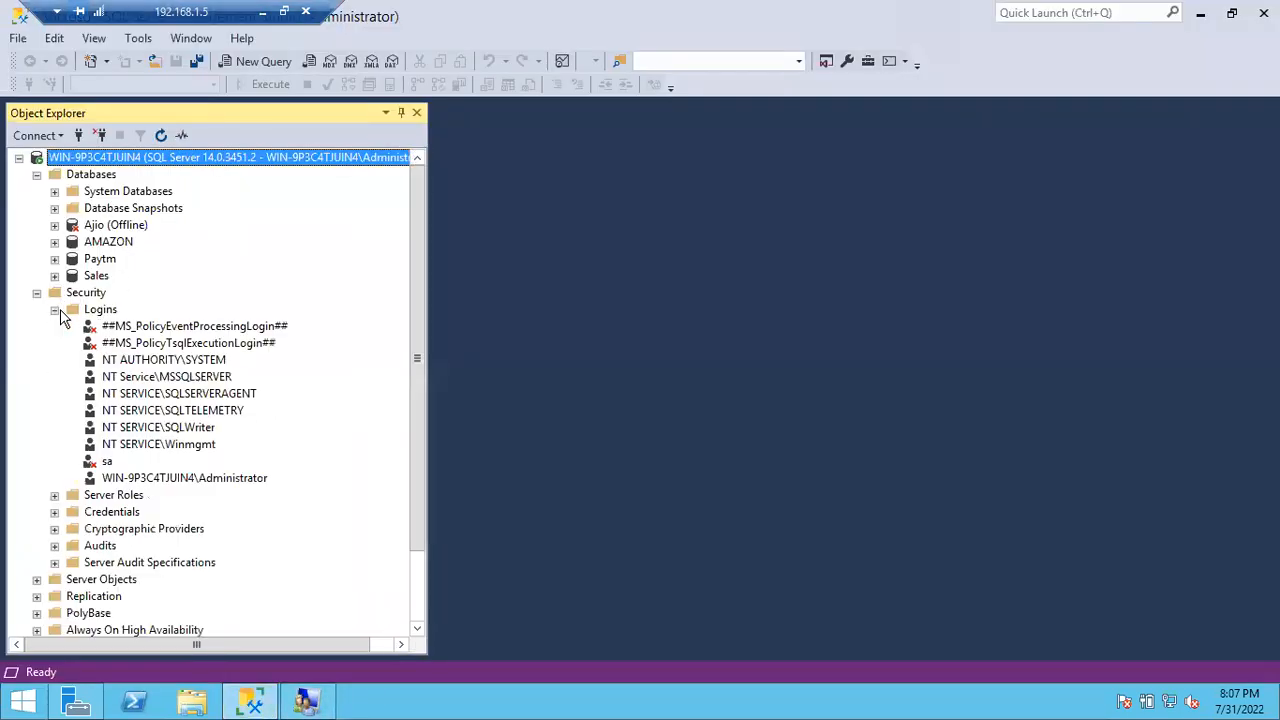
pyautogui.click(98, 311)
pyautogui.rightClick(98, 312)
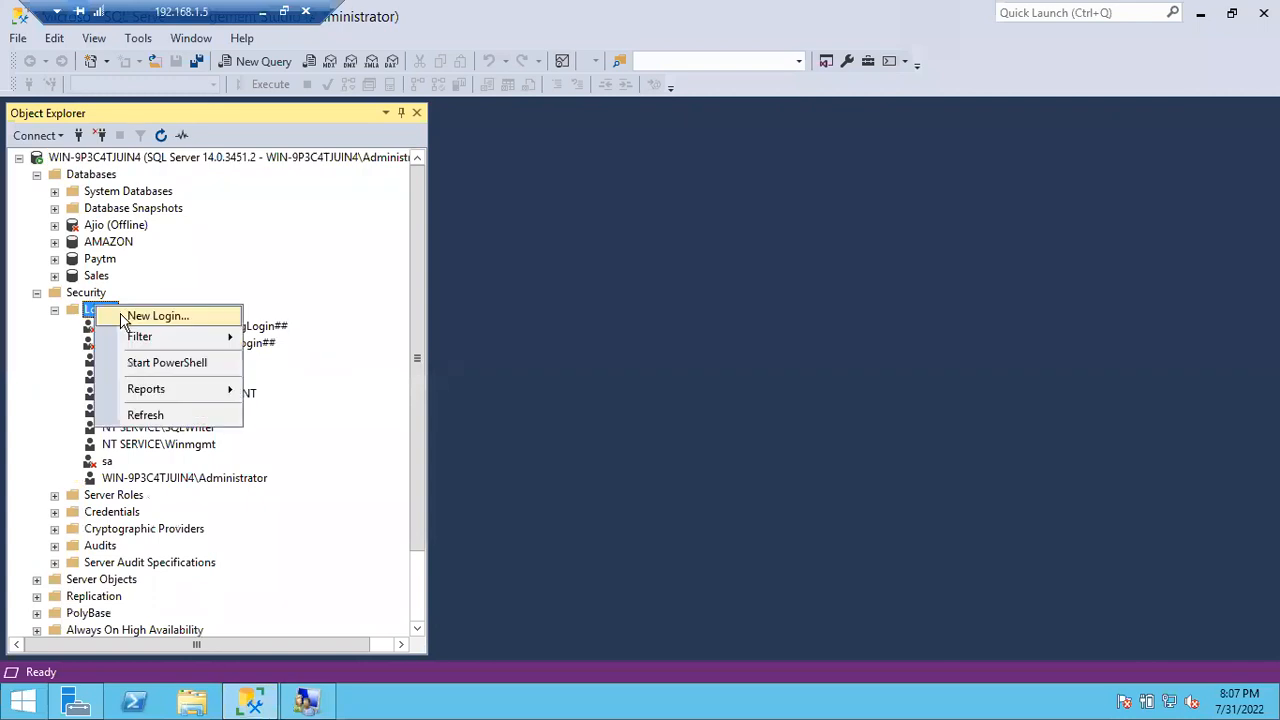
pyautogui.click(126, 318)
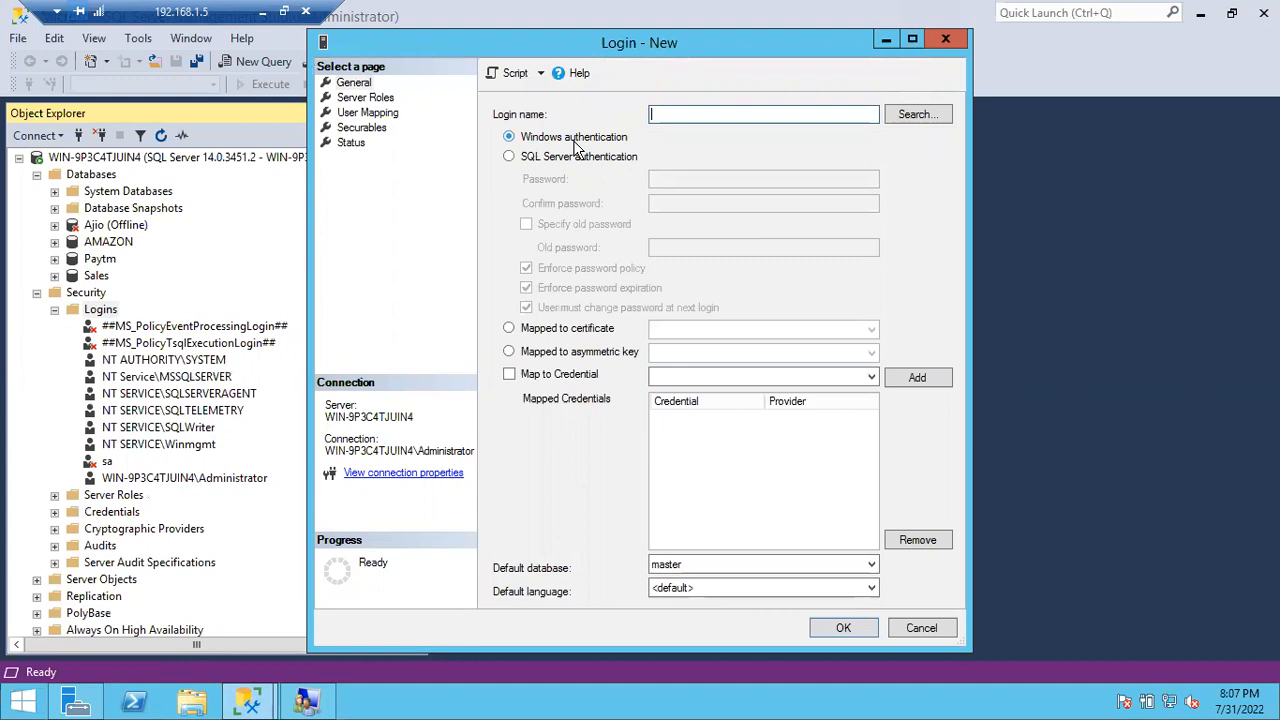
# Step: Search for the Windows account Suresh, check names, and close the not-found error
pyautogui.click(912, 117)
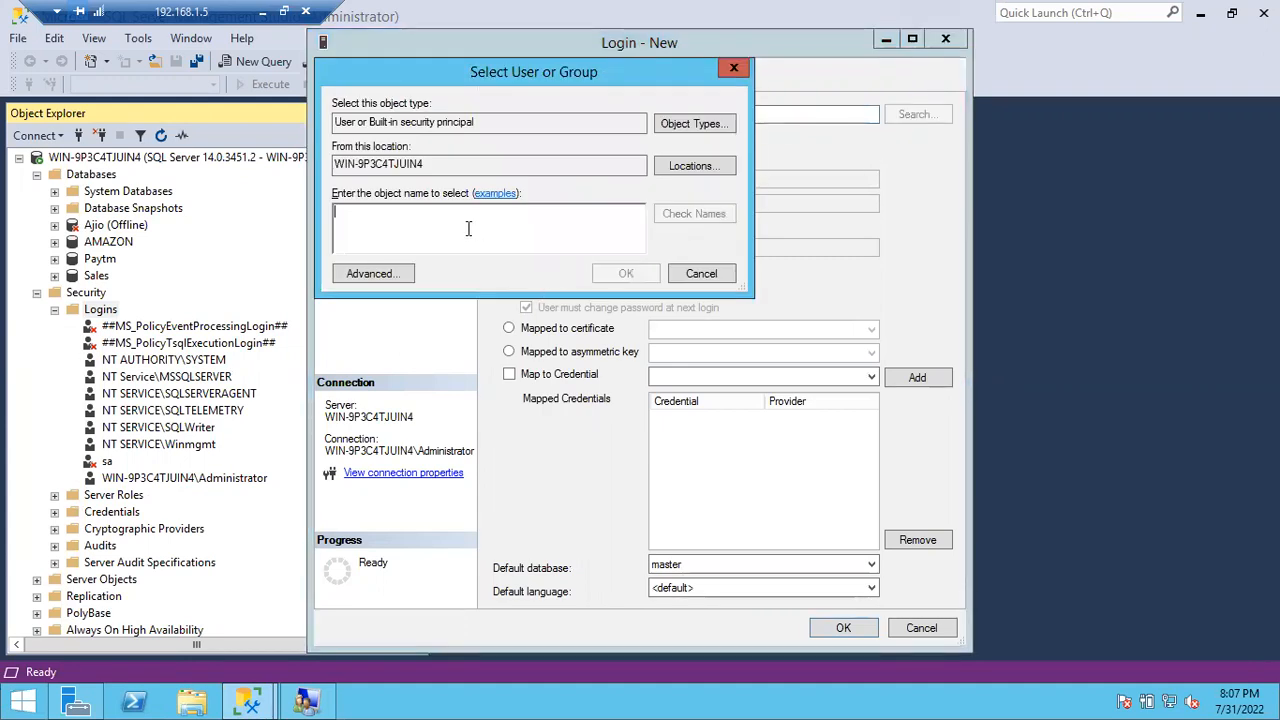
pyautogui.write('Suresh')
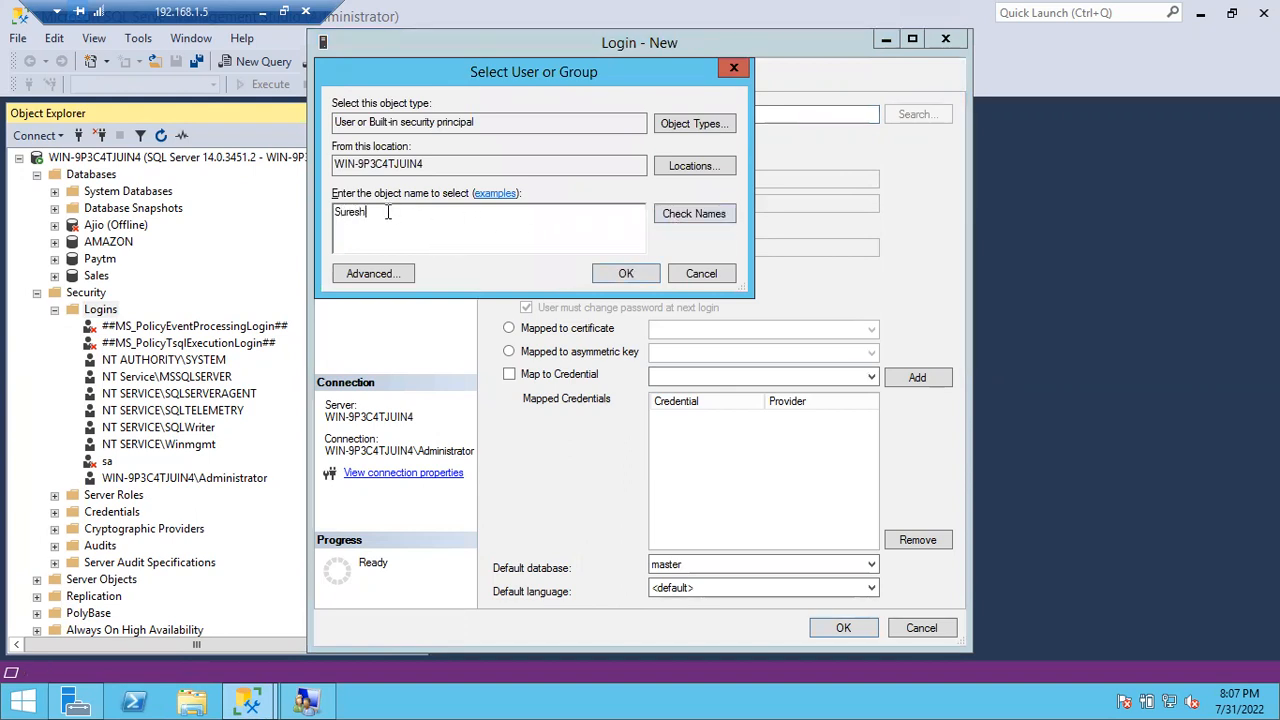
pyautogui.moveTo(368, 212); pyautogui.dragTo(333, 212)
pyautogui.moveTo(460, 168); pyautogui.dragTo(316, 168)
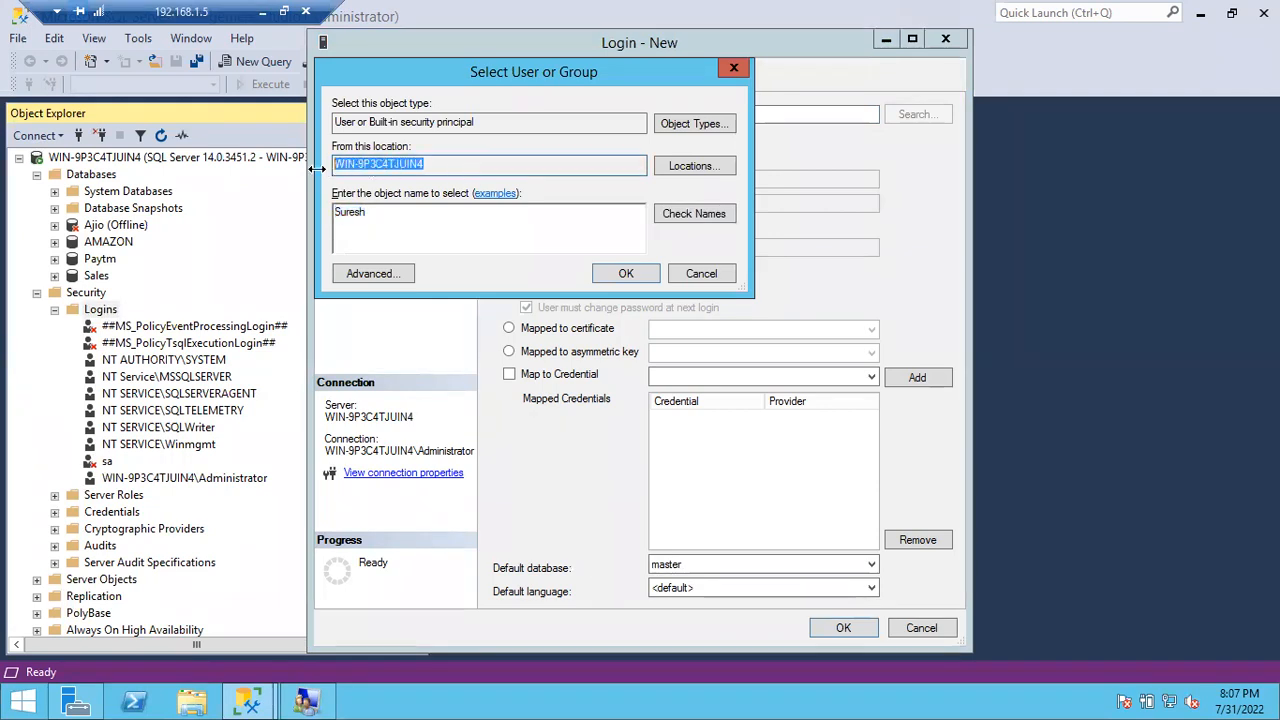
pyautogui.click(670, 212)
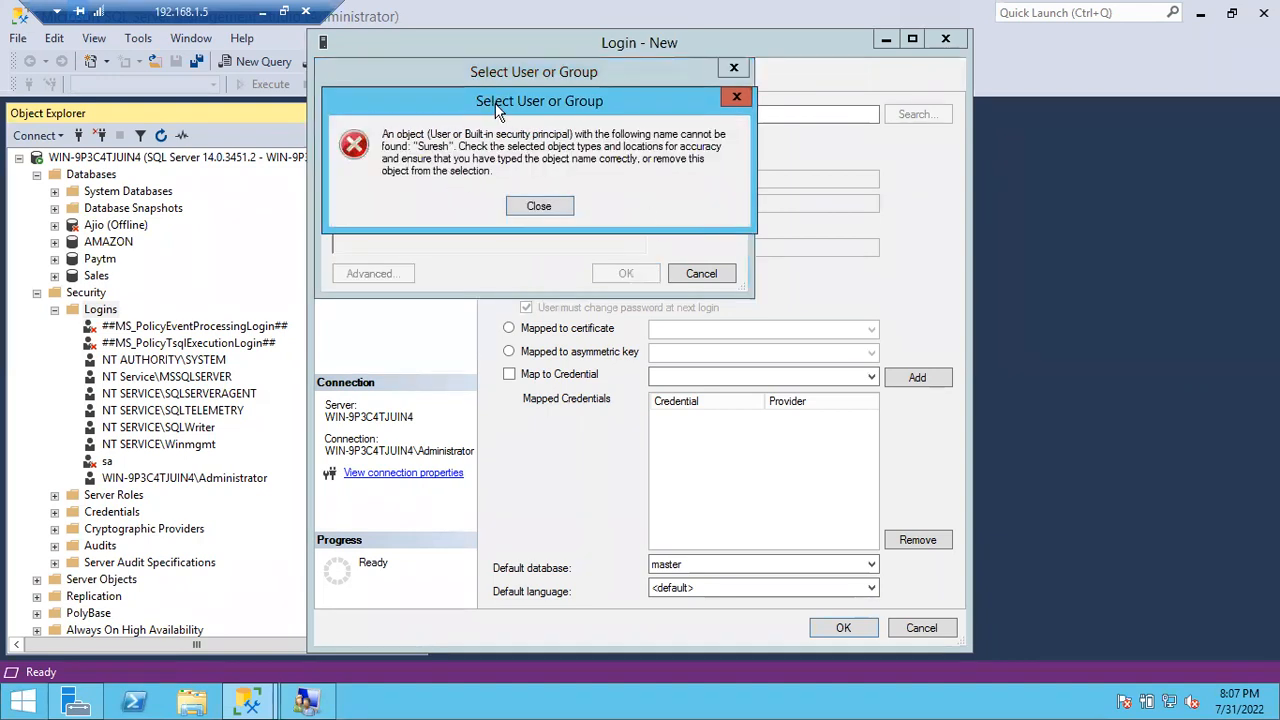
pyautogui.moveTo(537, 216); pyautogui.dragTo(517, 266)
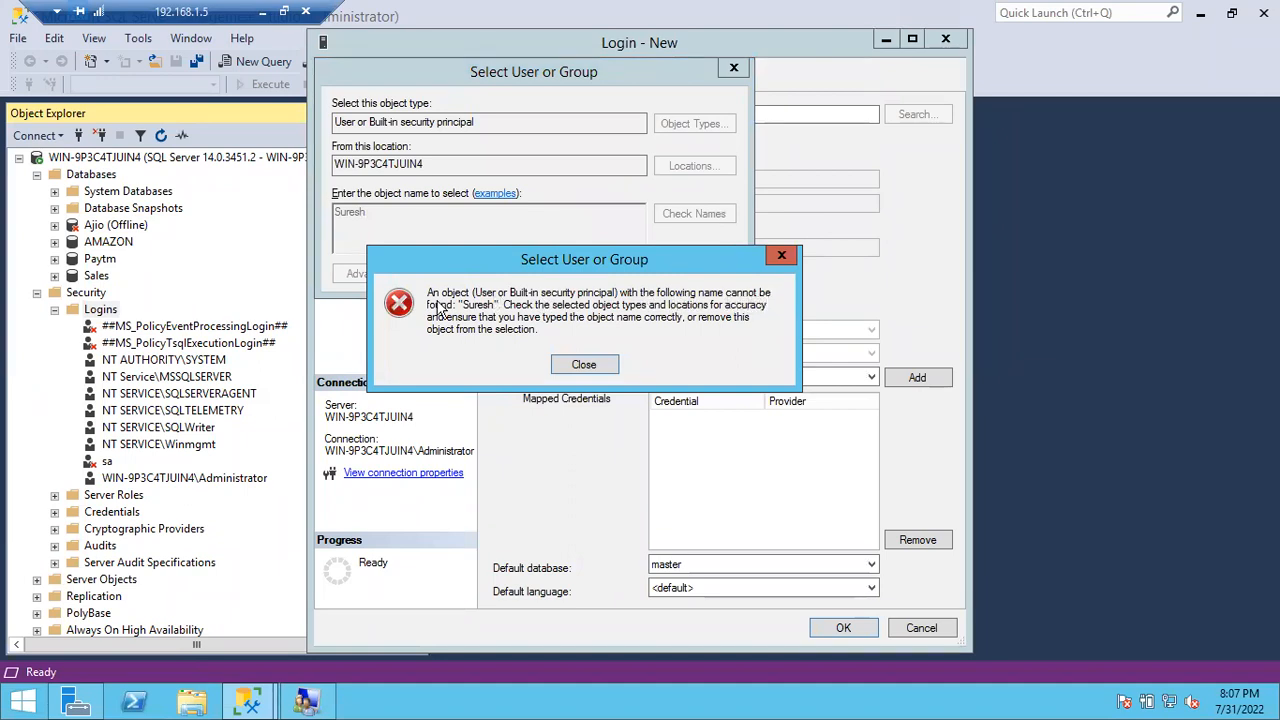
pyautogui.click(585, 366)
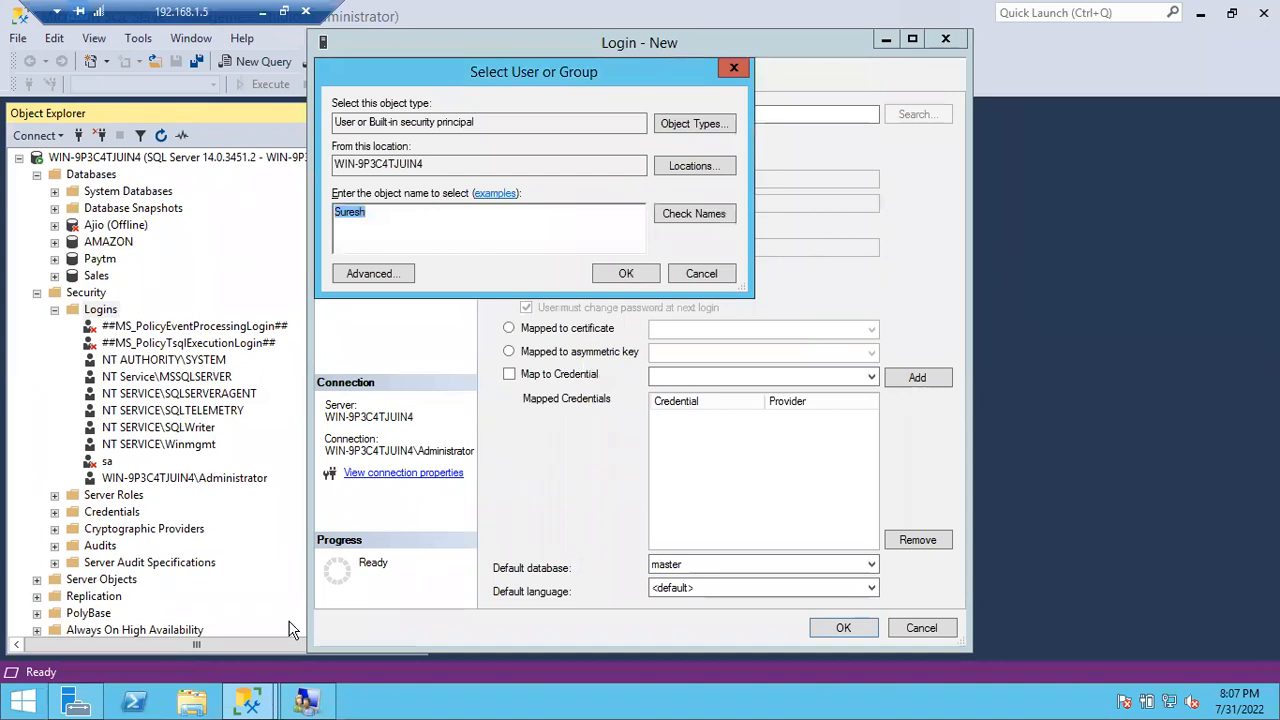
# Step: In New User, enter the user name Suresh and type the password and its confirmation
pyautogui.click(310, 705)
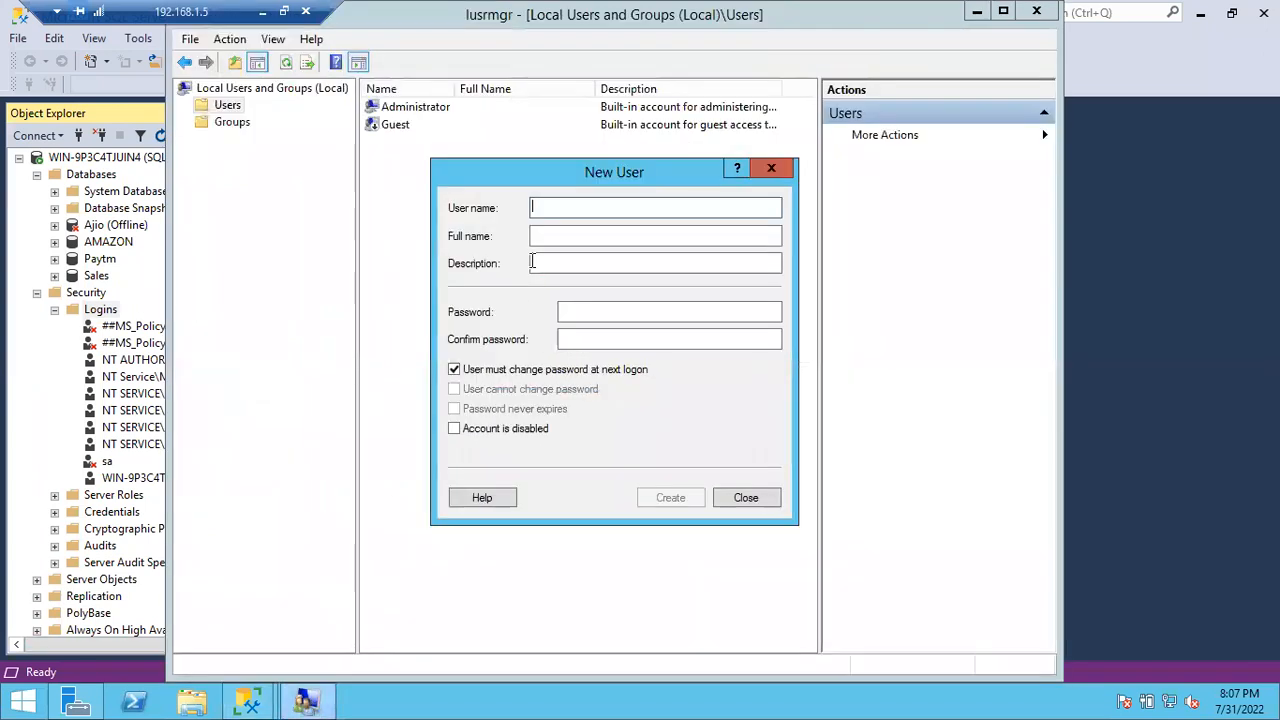
pyautogui.write('Suresh')
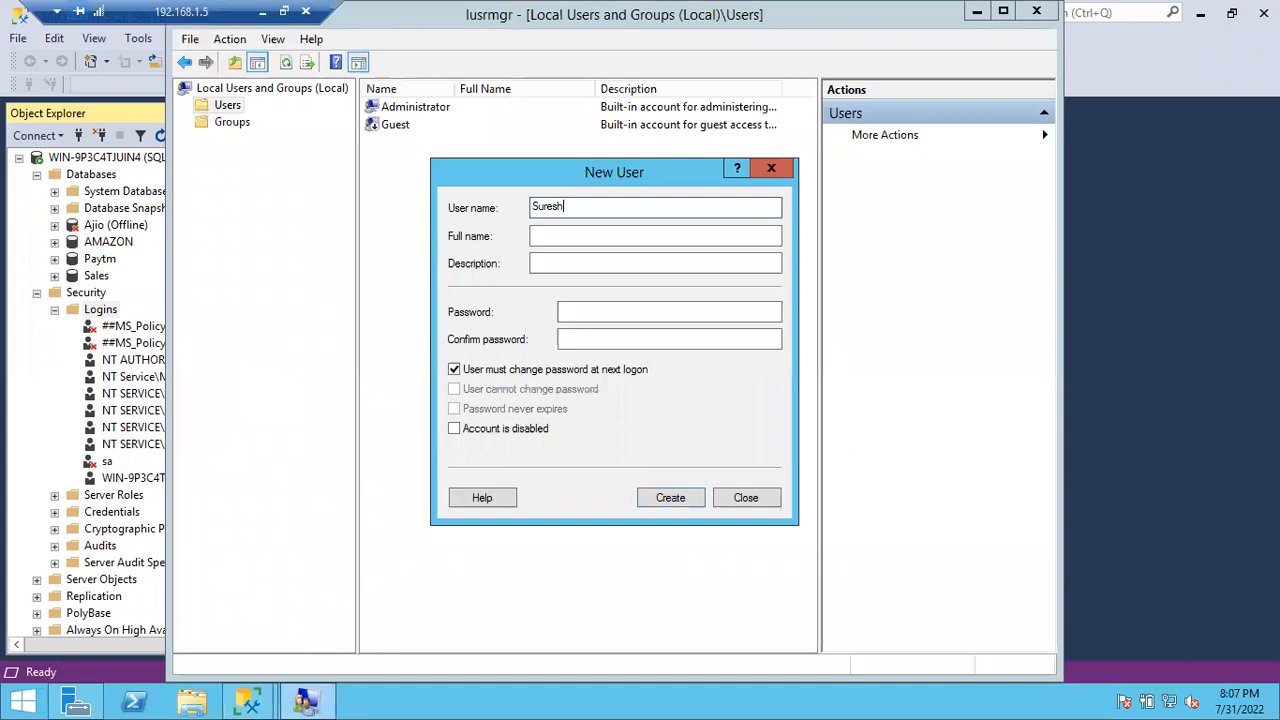
pyautogui.hotkey('ctrl', 'a')
pyautogui.press('Tab')
pyautogui.press('Tab')
pyautogui.press('Tab')
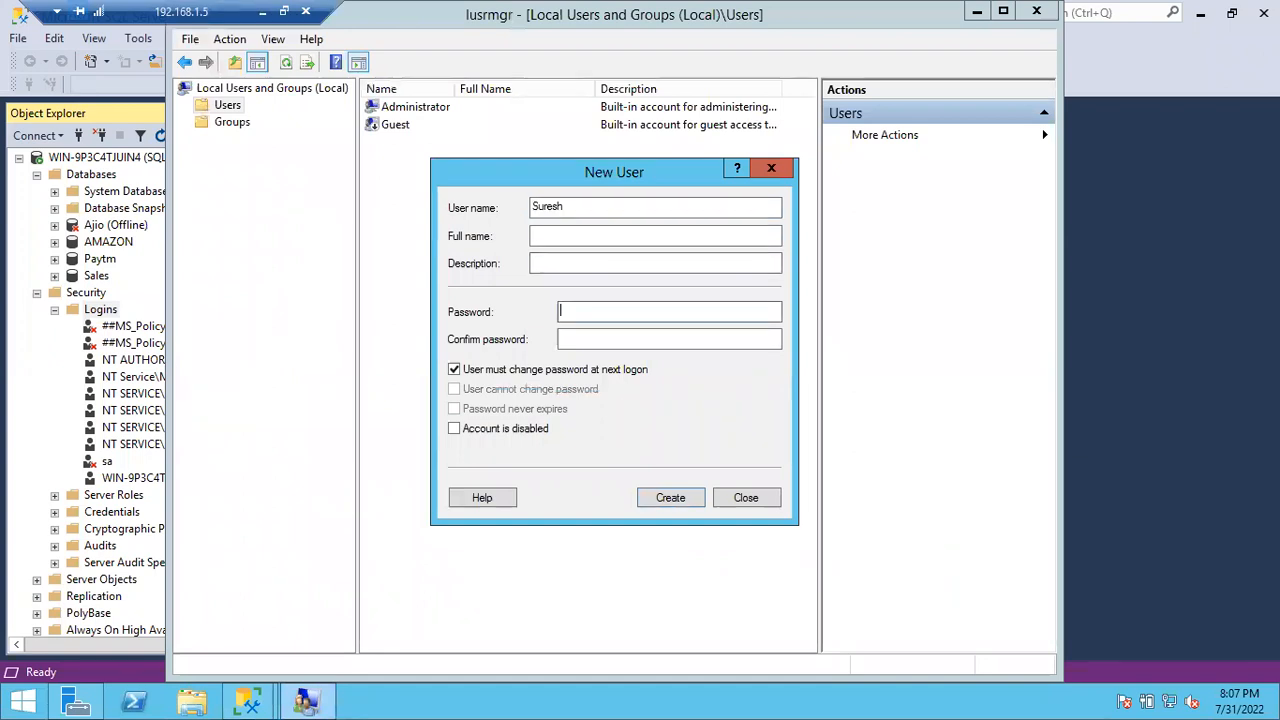
pyautogui.write('•••••')
pyautogui.press('Tab')
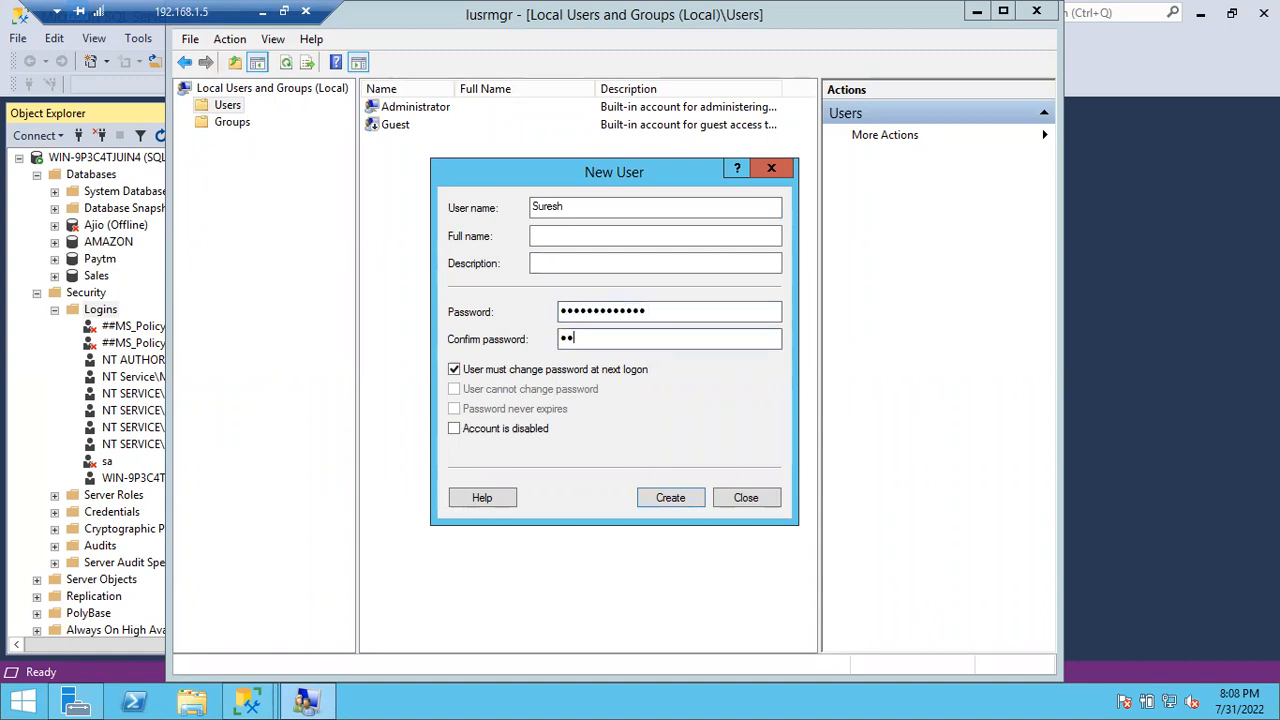
pyautogui.write('•••••••••••')
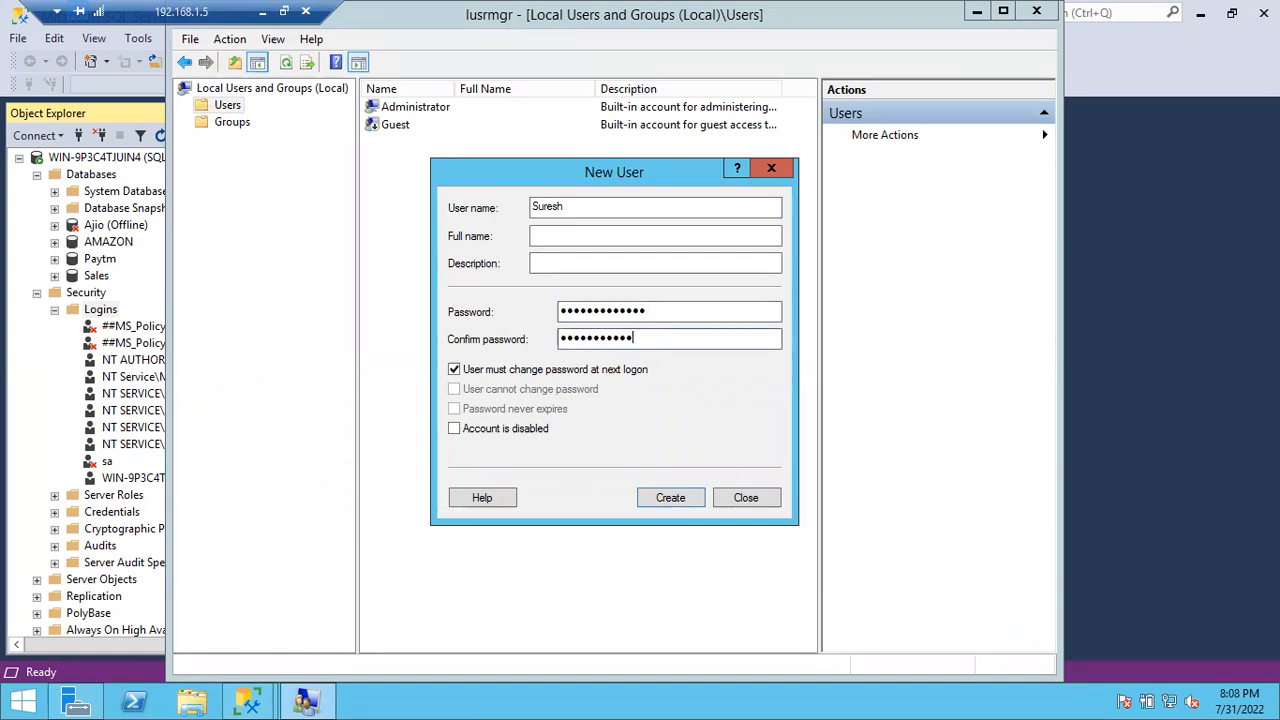
pyautogui.press('BackSpace')
pyautogui.press('BackSpace')
pyautogui.press('BackSpace')
pyautogui.press('BackSpace')
pyautogui.press('BackSpace')
pyautogui.press('BackSpace')
pyautogui.press('BackSpace')
pyautogui.press('BackSpace')
pyautogui.press('BackSpace')
pyautogui.press('BackSpace')
# Step: Untick the next-logon change, tick User cannot change password and Password never expires, then create the user
pyautogui.click(454, 370)
pyautogui.click(454, 389)
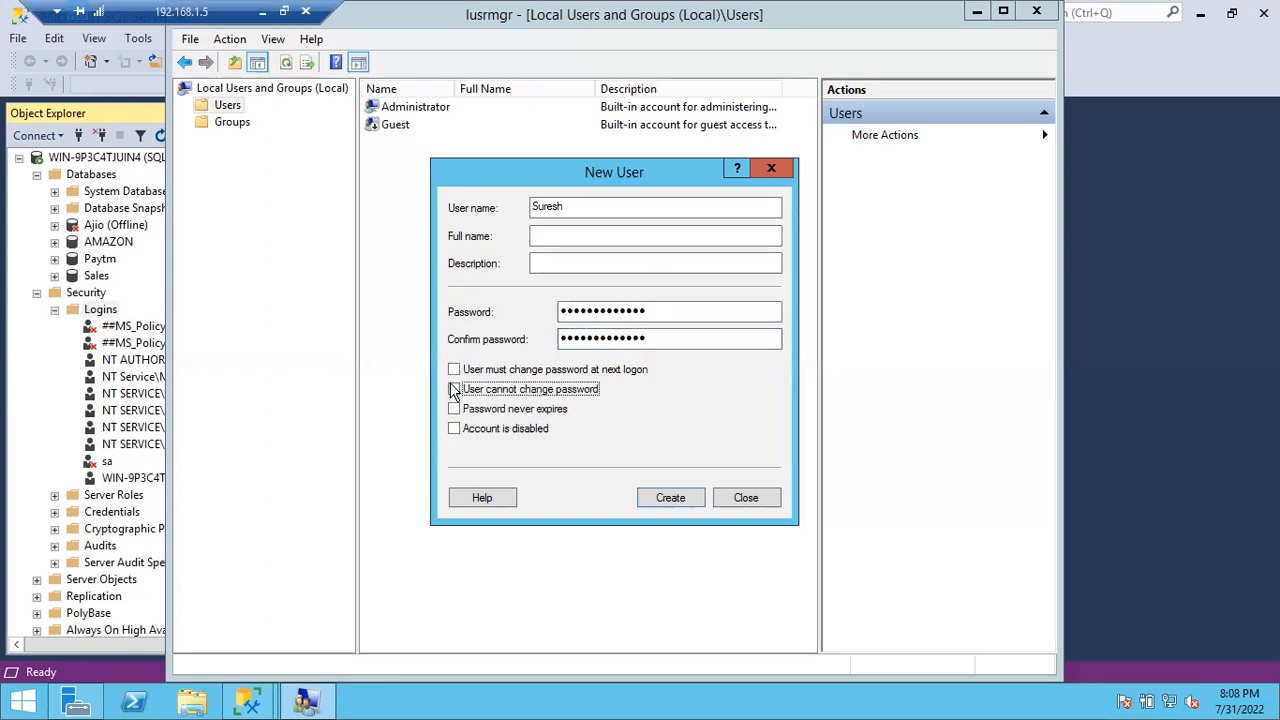
pyautogui.click(454, 410)
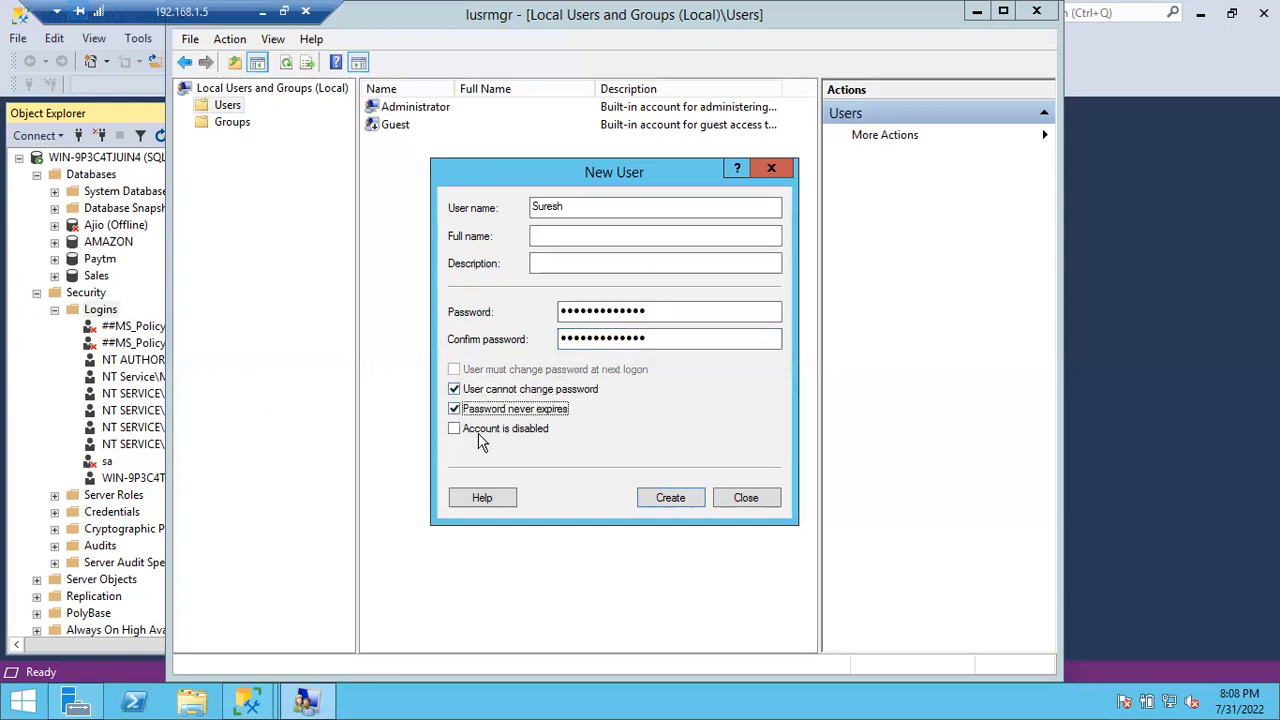
pyautogui.click(670, 497)
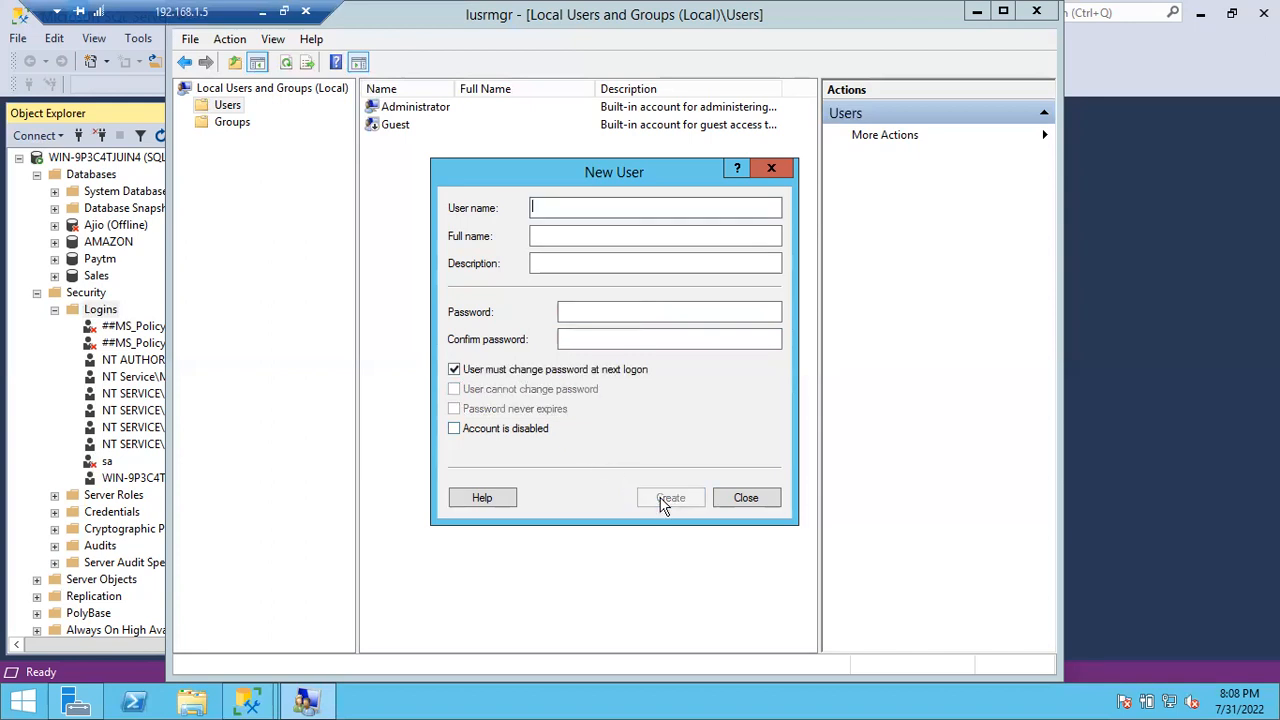
pyautogui.click(746, 497)
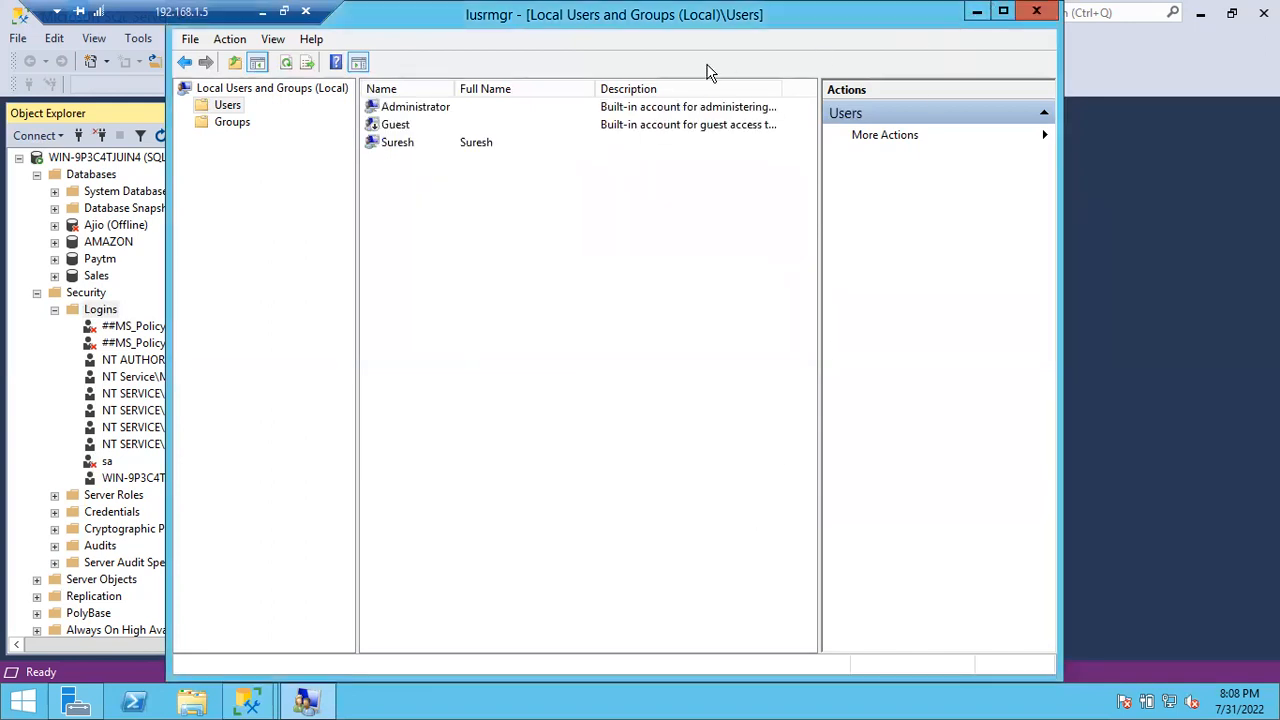
pyautogui.click(448, 146)
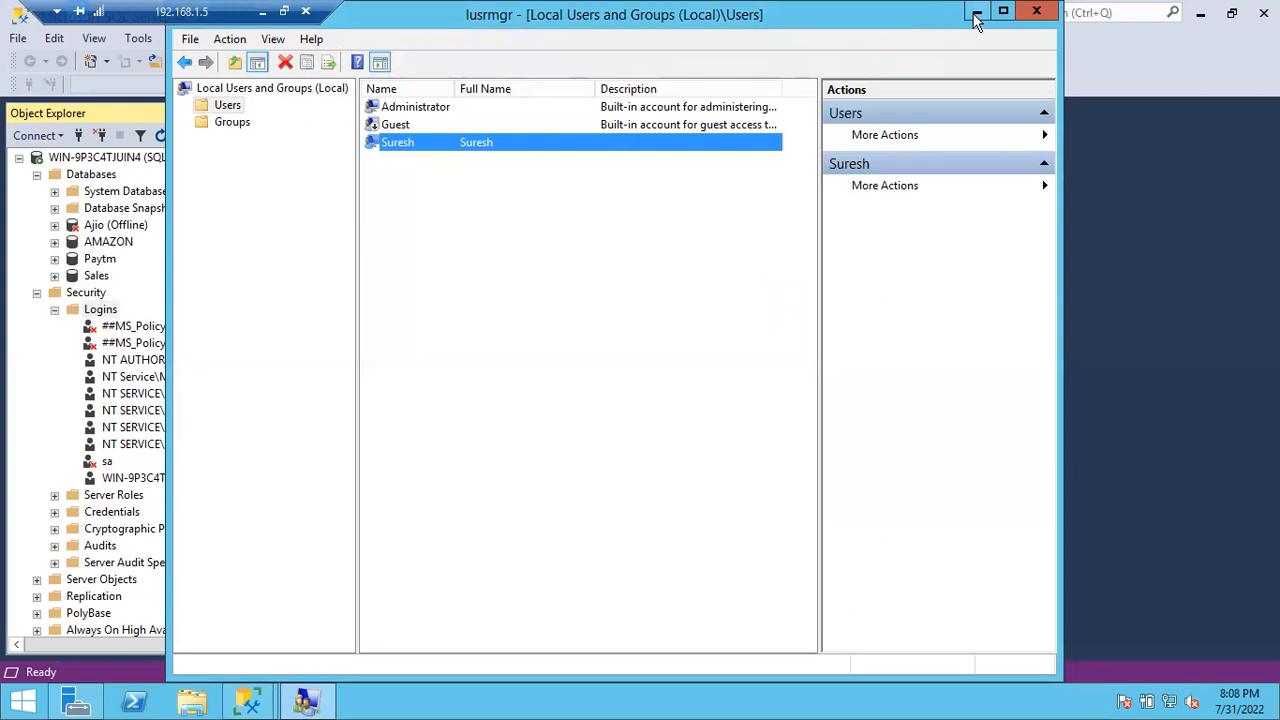
# Step: Resolve Suresh to WIN-9P3C4TJUIN4\Suresh, confirm it, and view the Server Roles page
pyautogui.click(977, 12)
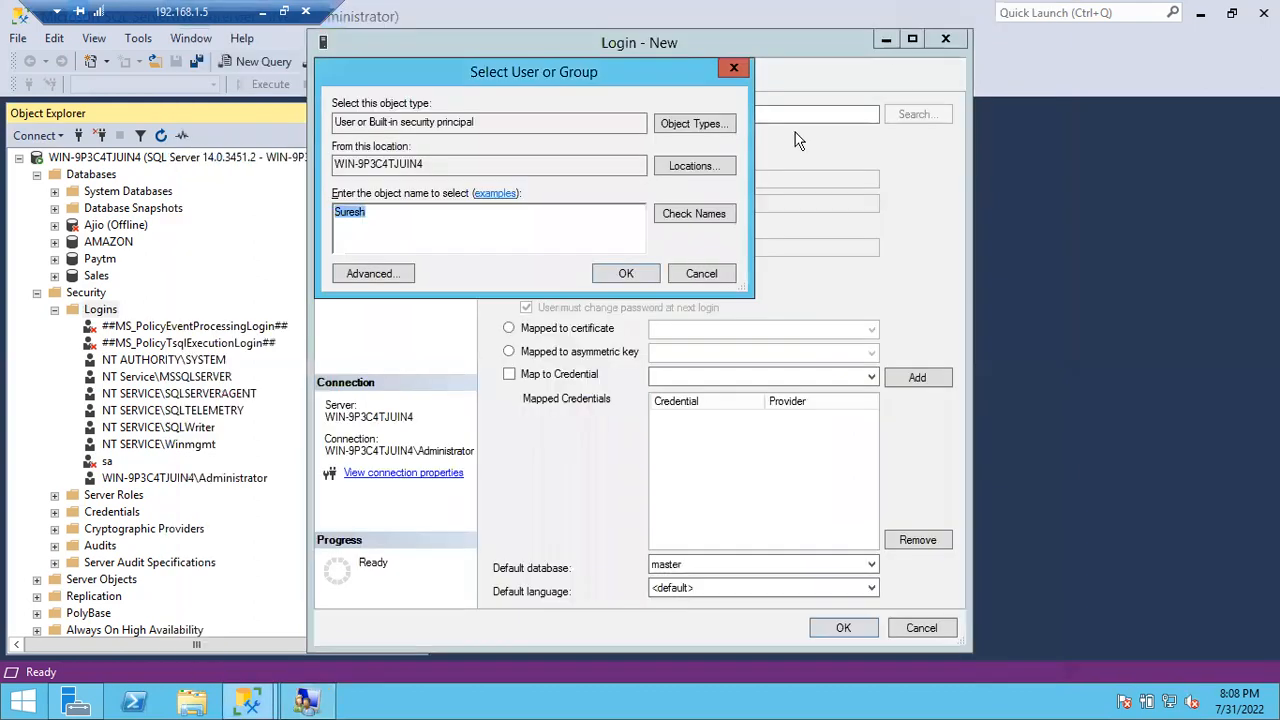
pyautogui.click(690, 218)
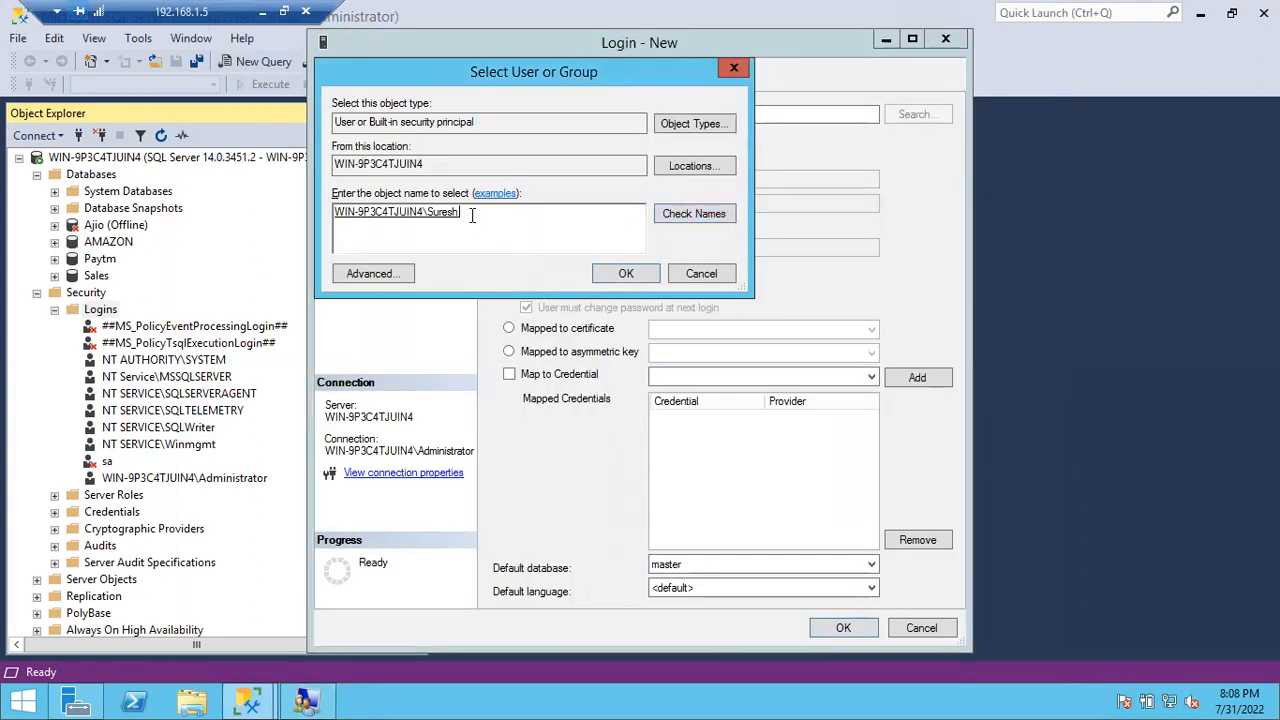
pyautogui.moveTo(472, 216); pyautogui.dragTo(359, 213)
pyautogui.click(477, 222)
pyautogui.click(612, 273)
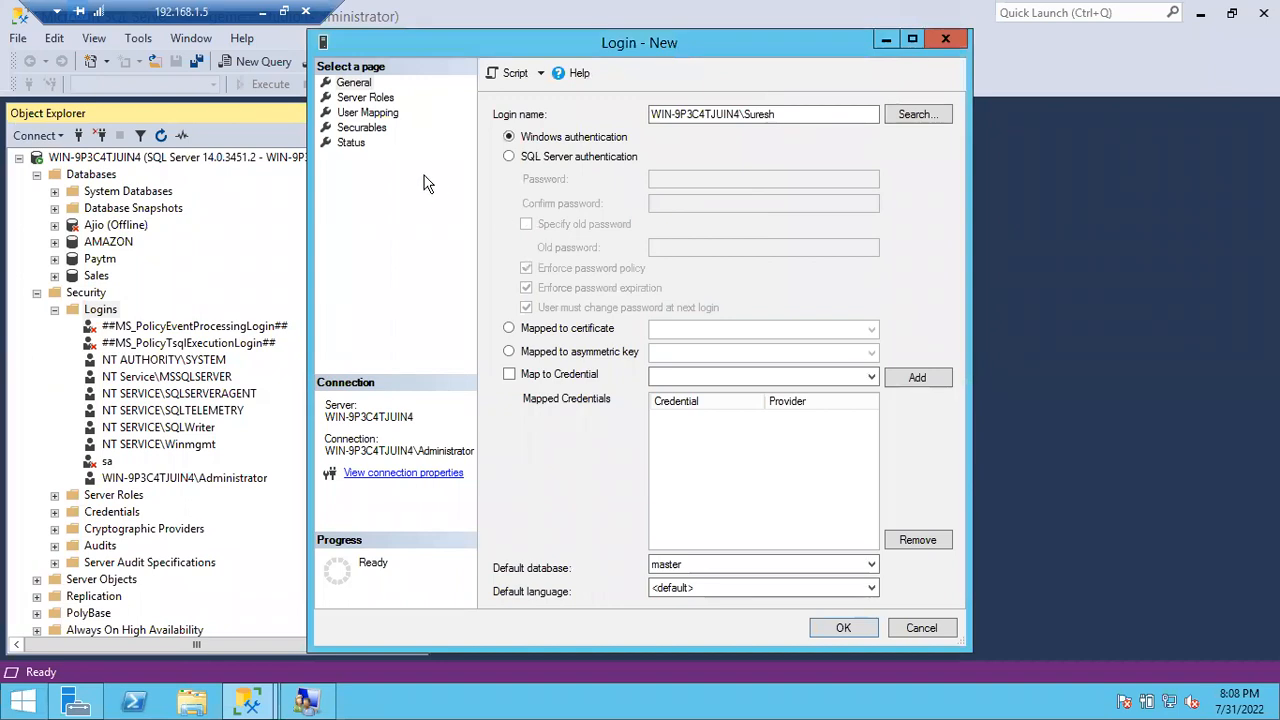
pyautogui.click(365, 98)
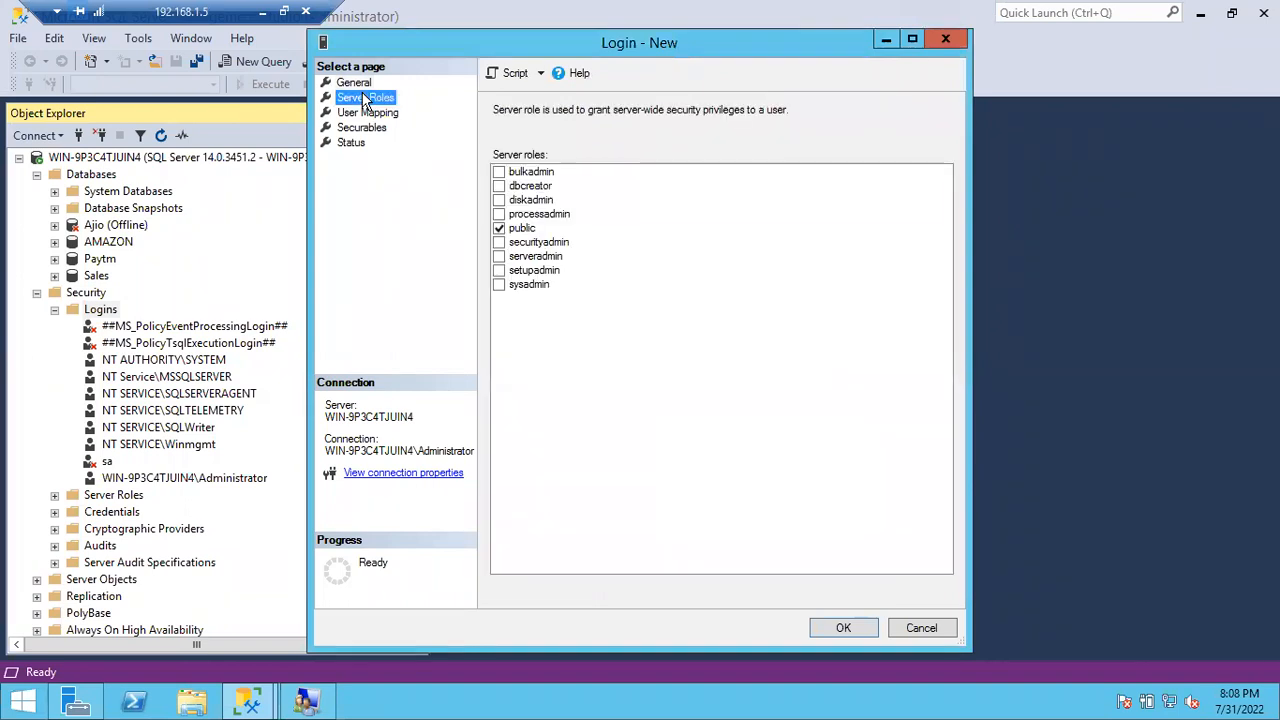
# Step: Leave AMAZON unmapped on User Mapping and create the WIN-9P3C4TJUIN4\Suresh login
pyautogui.click(360, 114)
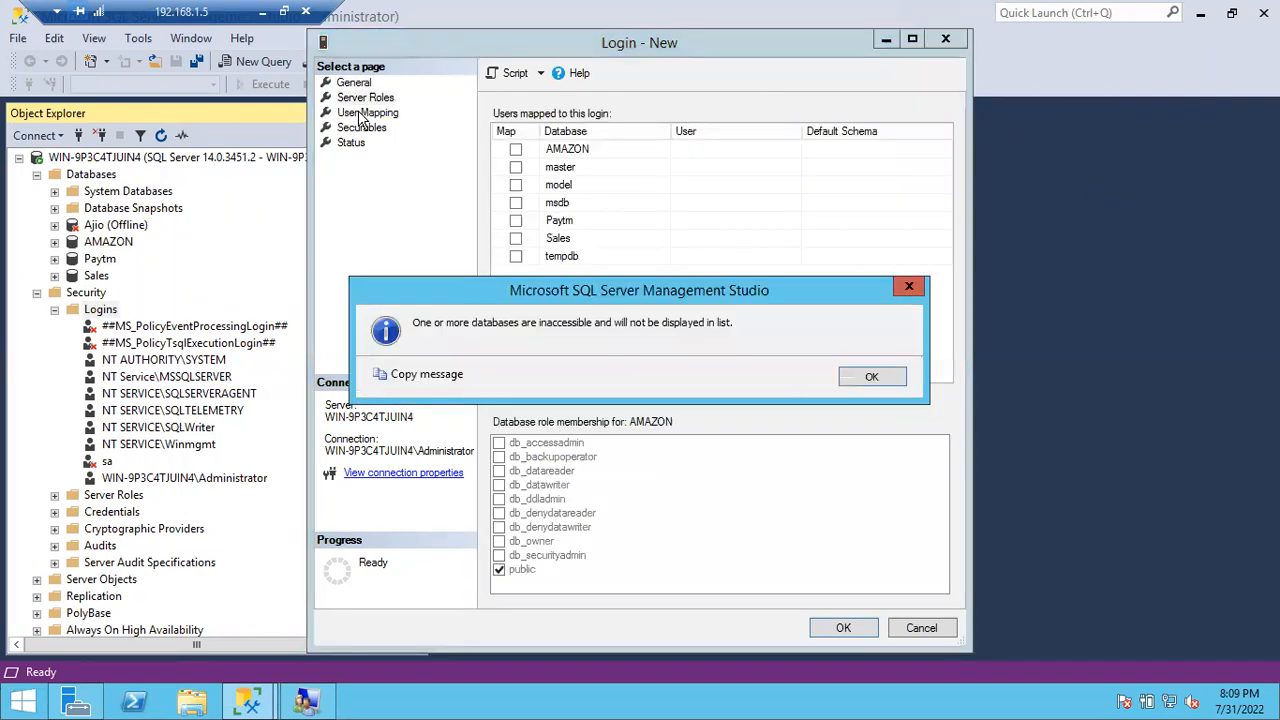
pyautogui.click(870, 378)
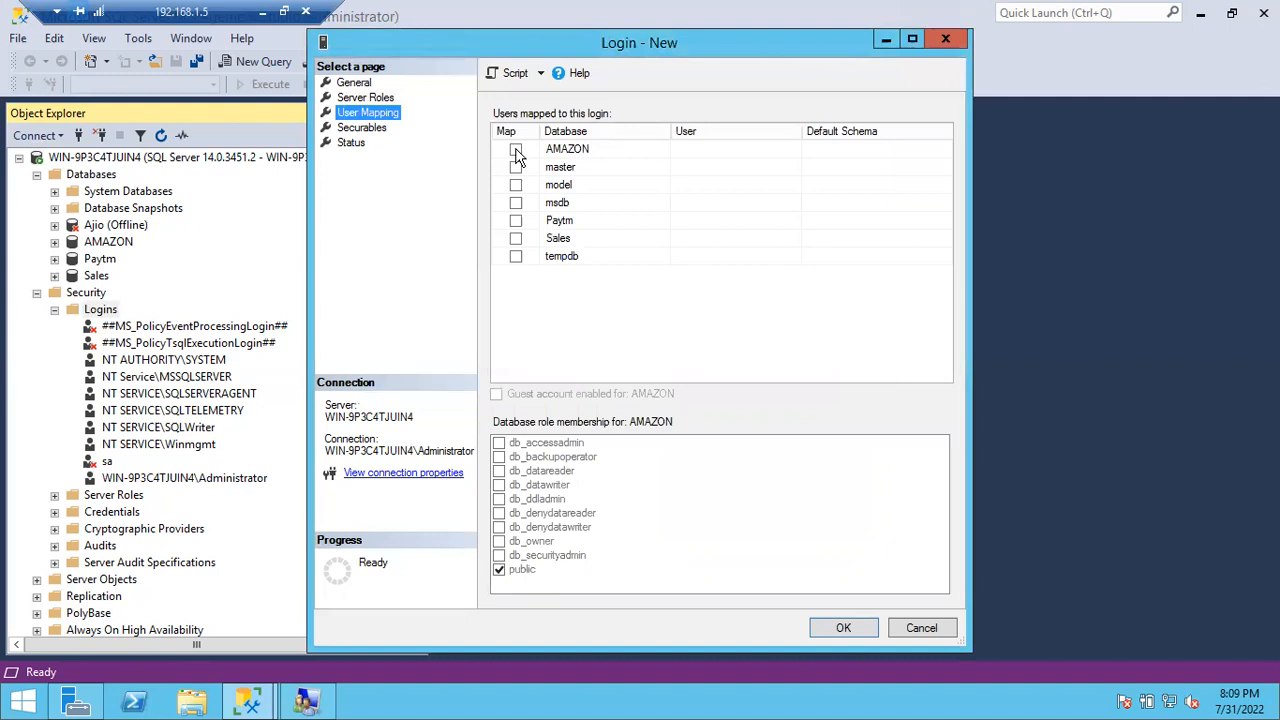
pyautogui.click(516, 151)
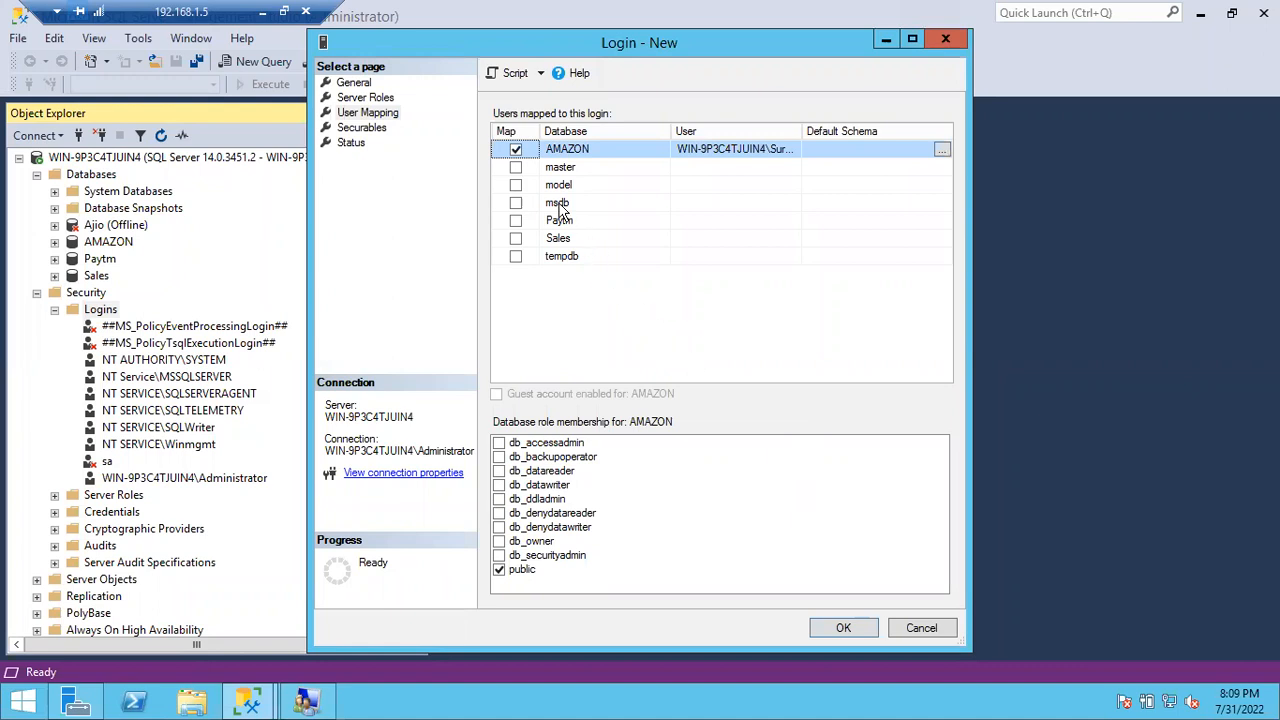
pyautogui.click(517, 150)
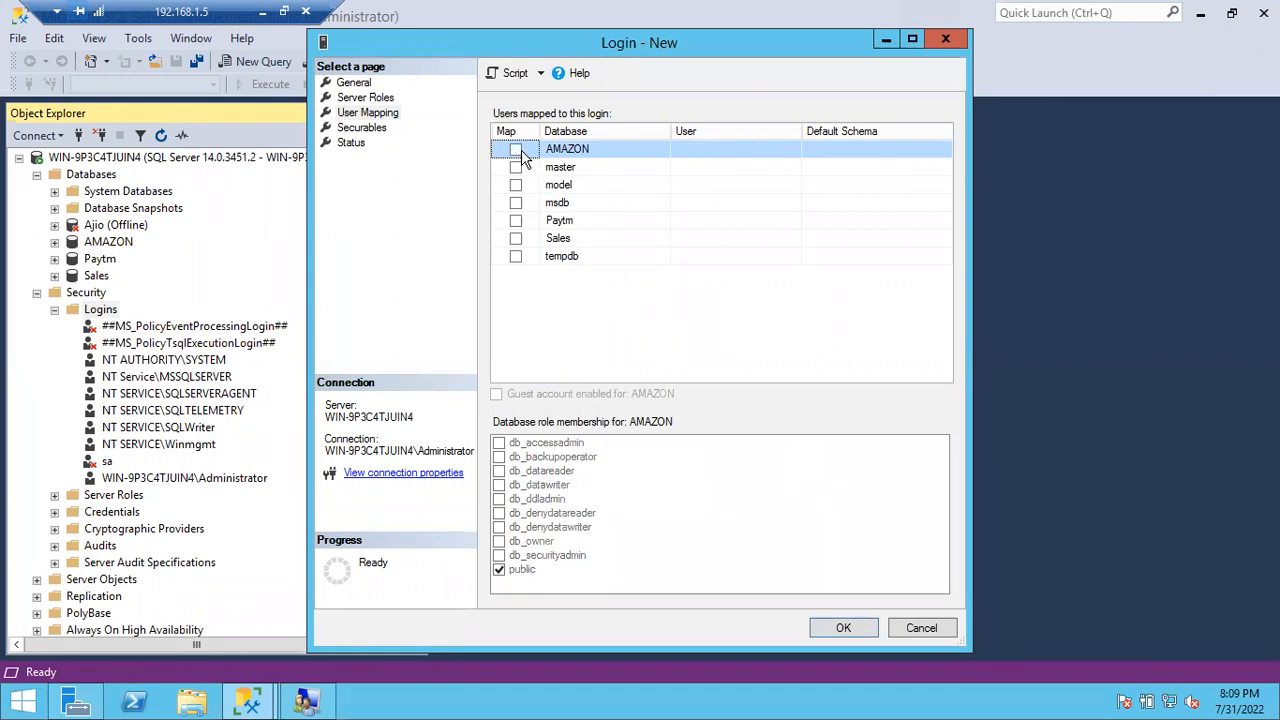
pyautogui.click(356, 88)
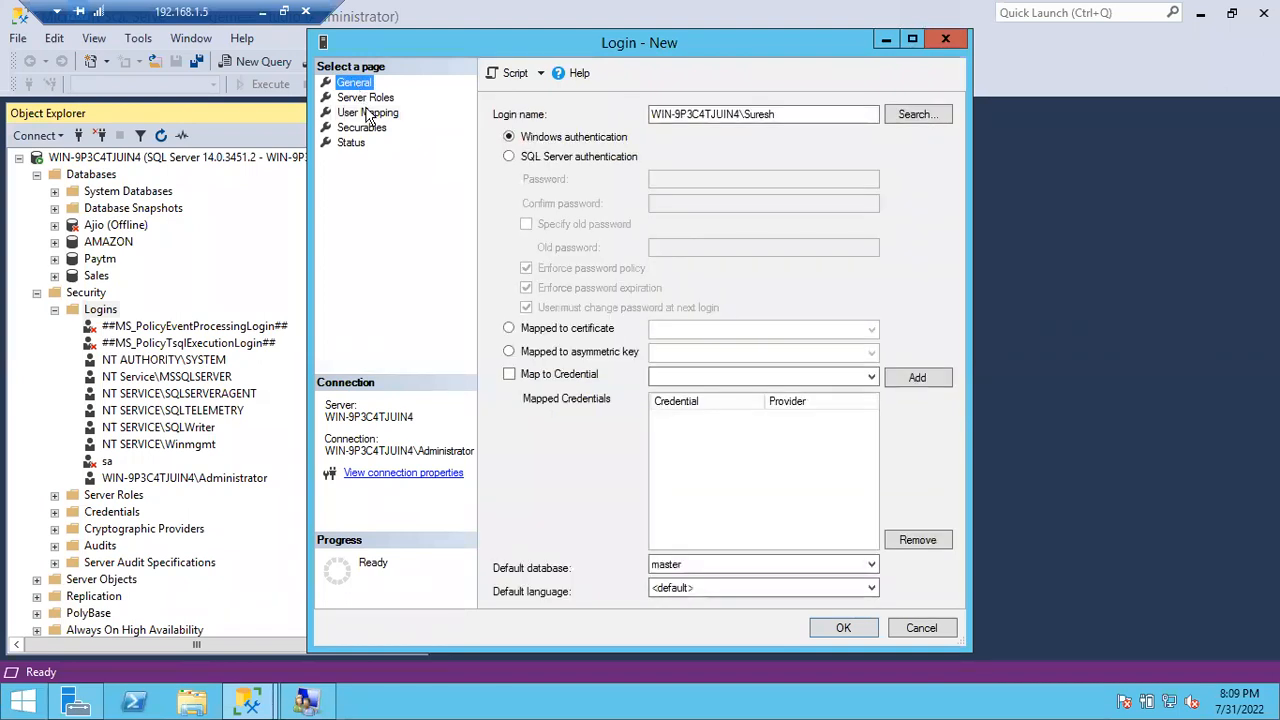
pyautogui.press('Tab')
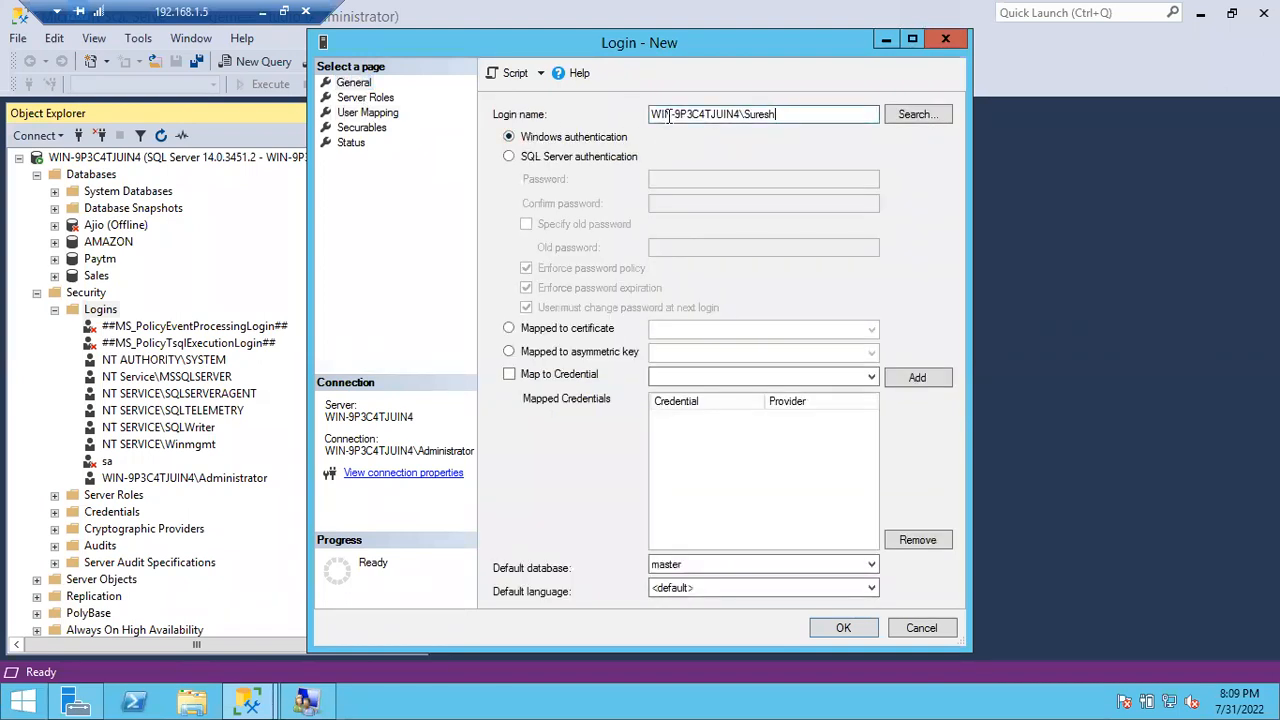
pyautogui.click(845, 627)
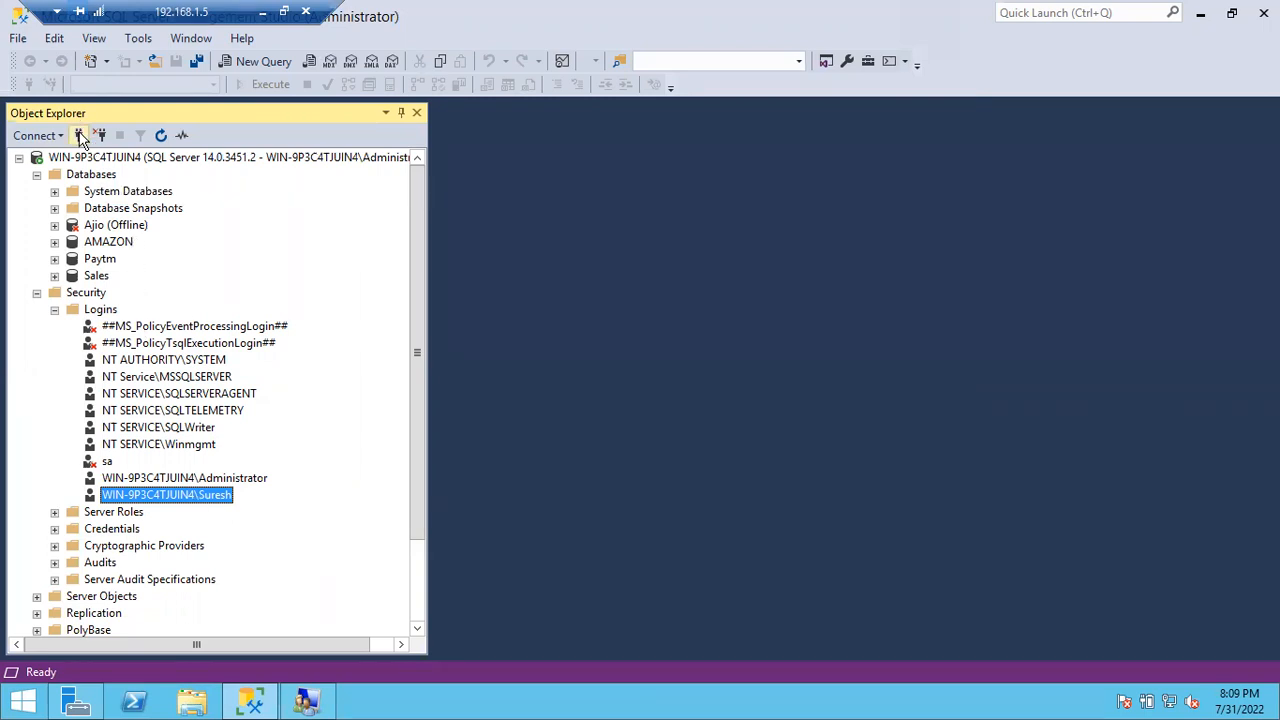
# Step: Open the Connect to Server dialog from the Object Explorer Connect button
pyautogui.click(80, 136)
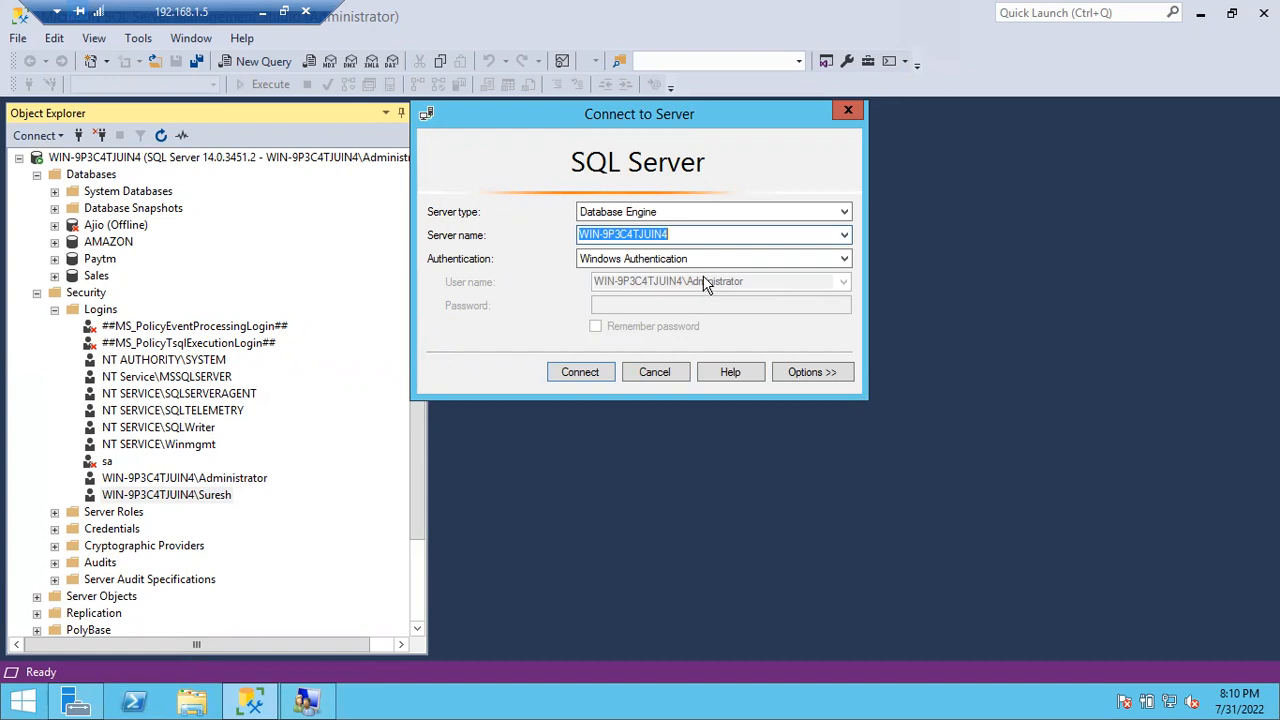
# Step: Choose Windows Authentication from the Connect to Server Authentication dropdown
pyautogui.click(705, 262)
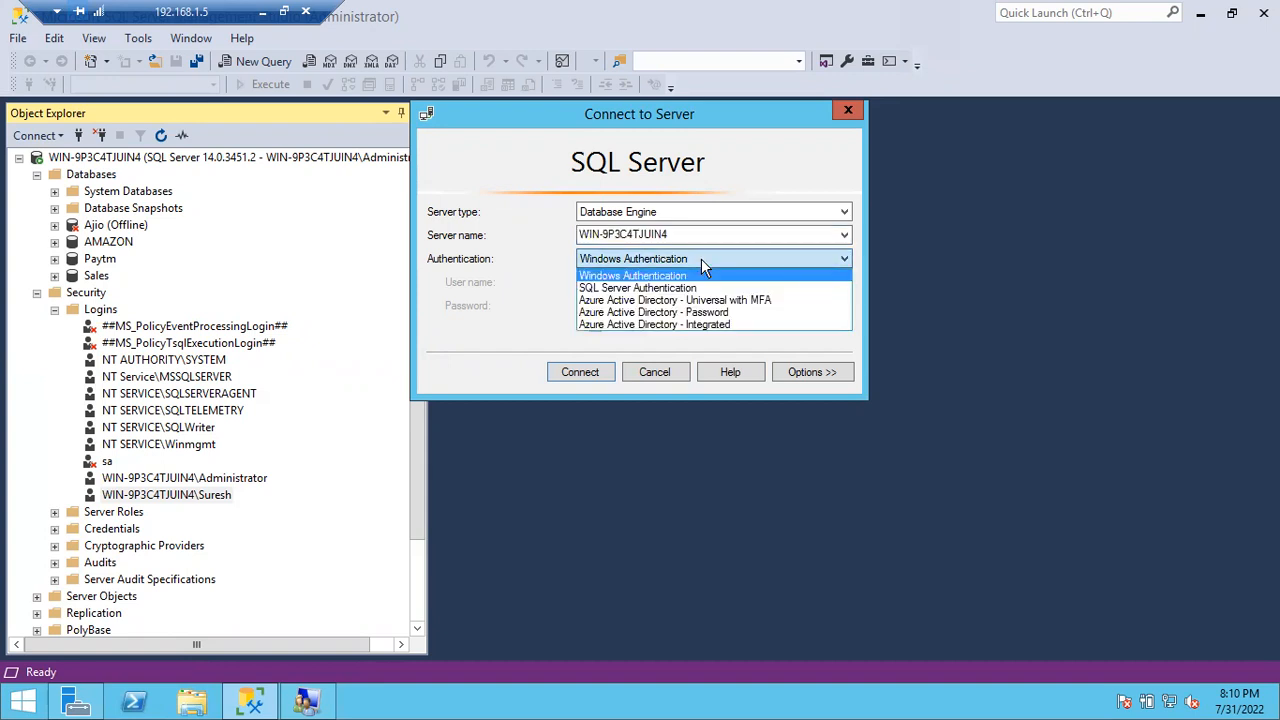
pyautogui.click(658, 287)
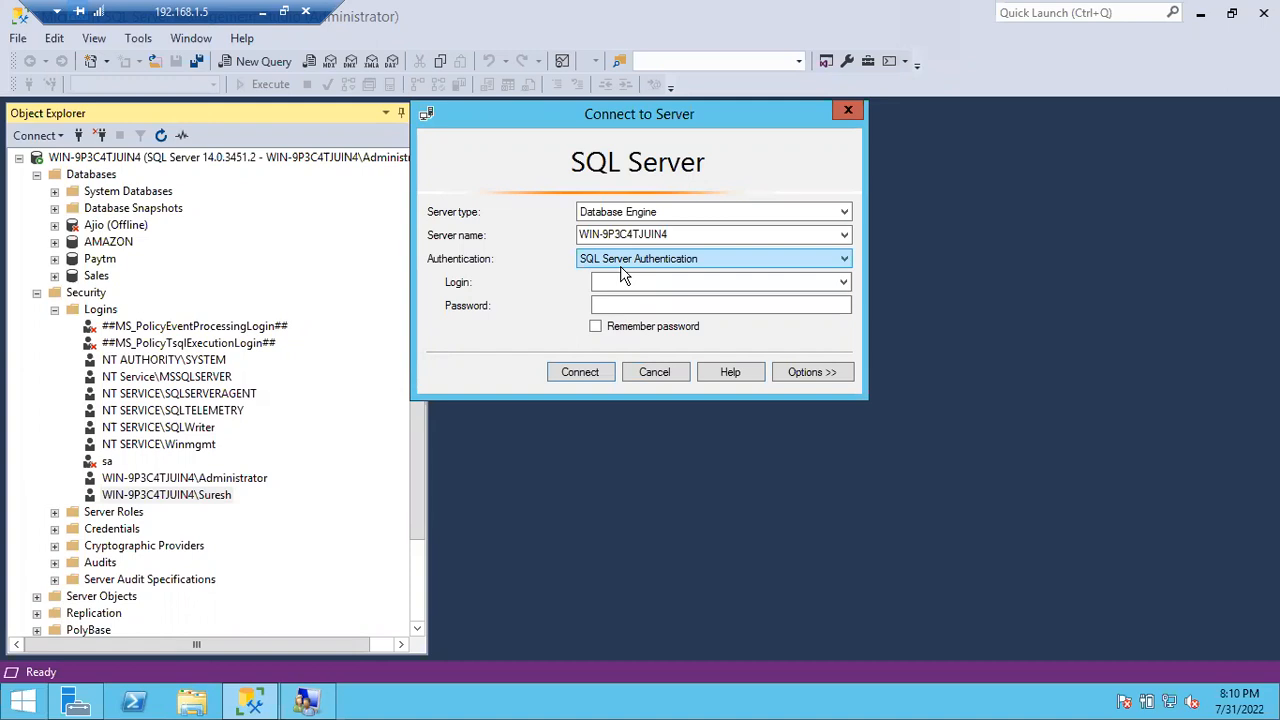
pyautogui.click(621, 266)
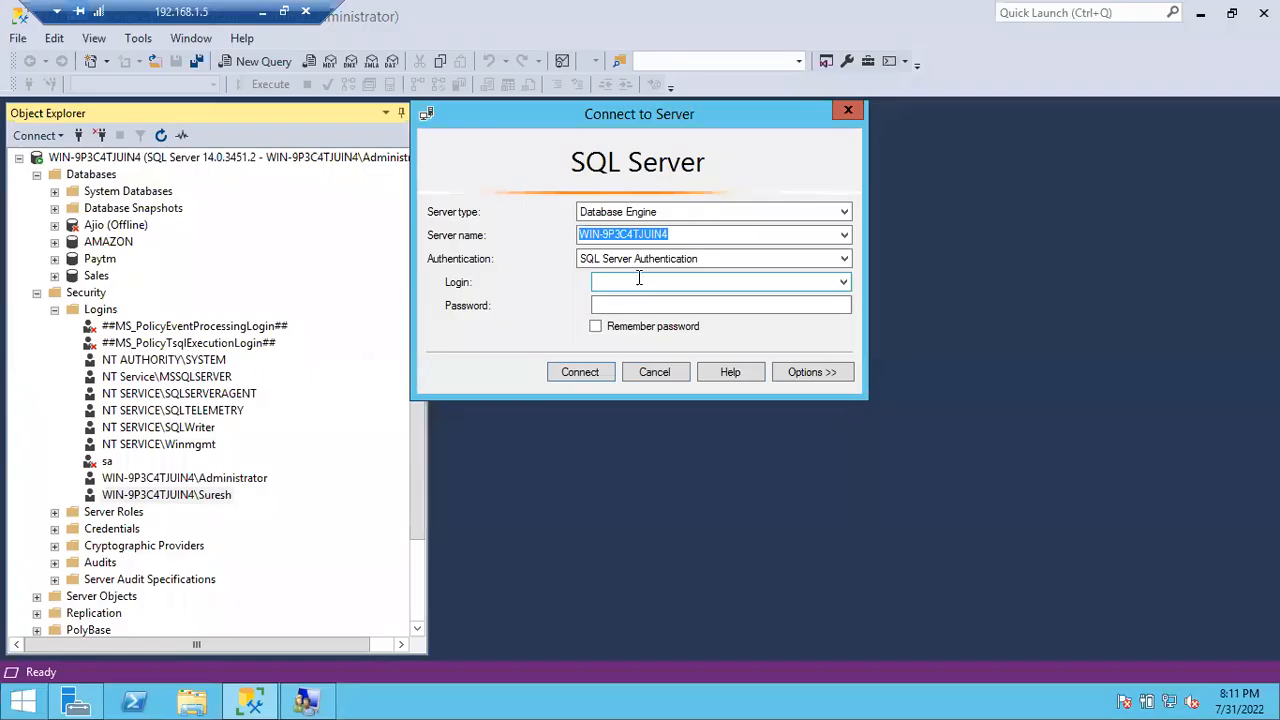
pyautogui.click(637, 262)
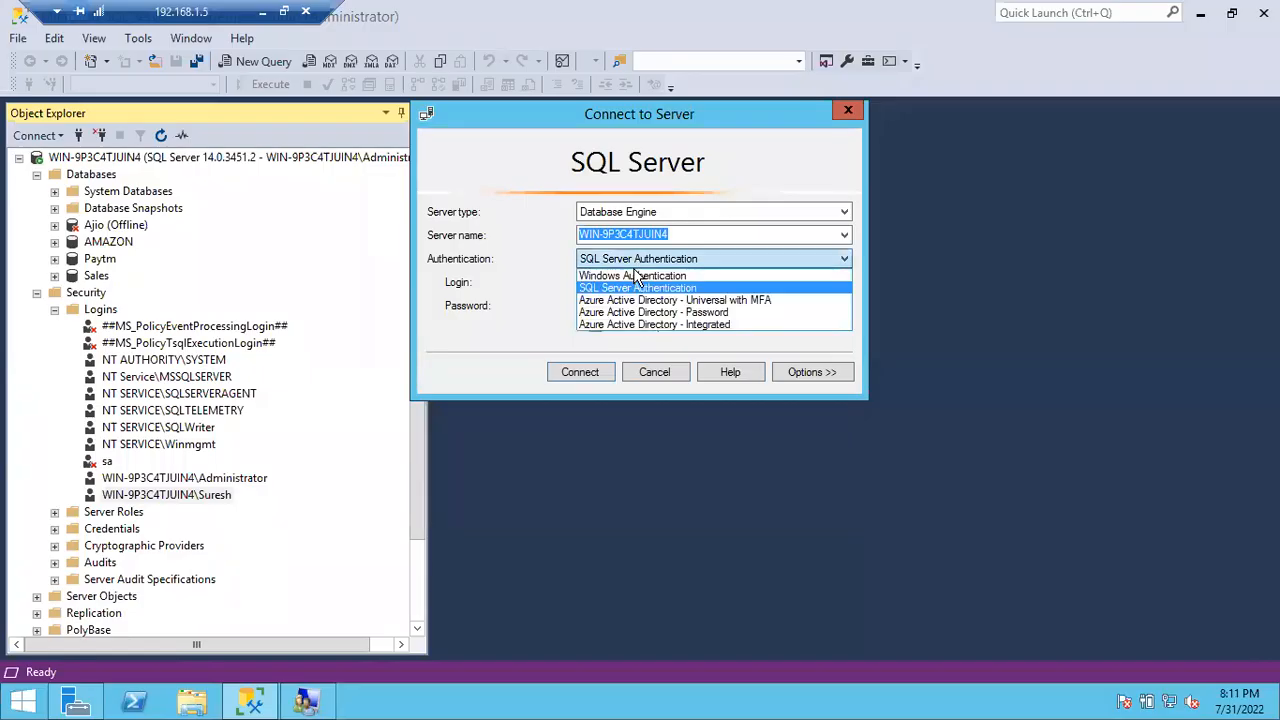
pyautogui.click(631, 280)
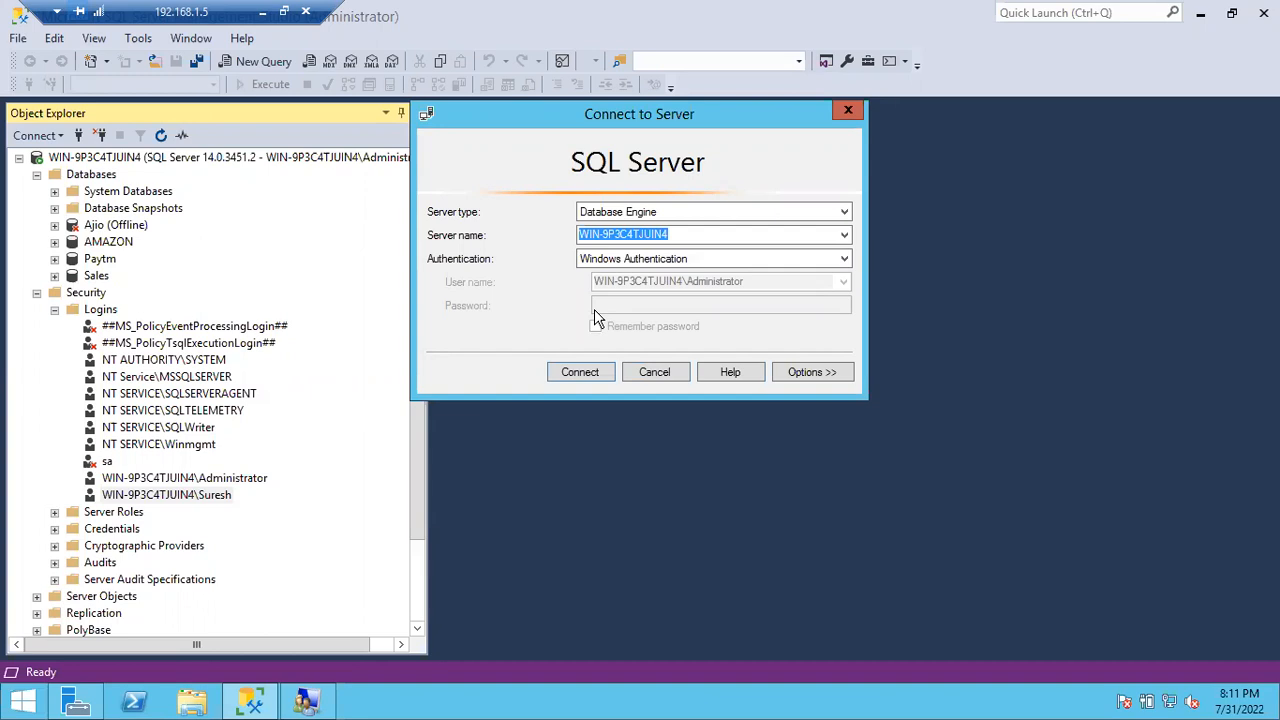
# Step: Open and leave the Start screen, then cancel Connect to Server to return to Object Explorer
pyautogui.click(24, 698)
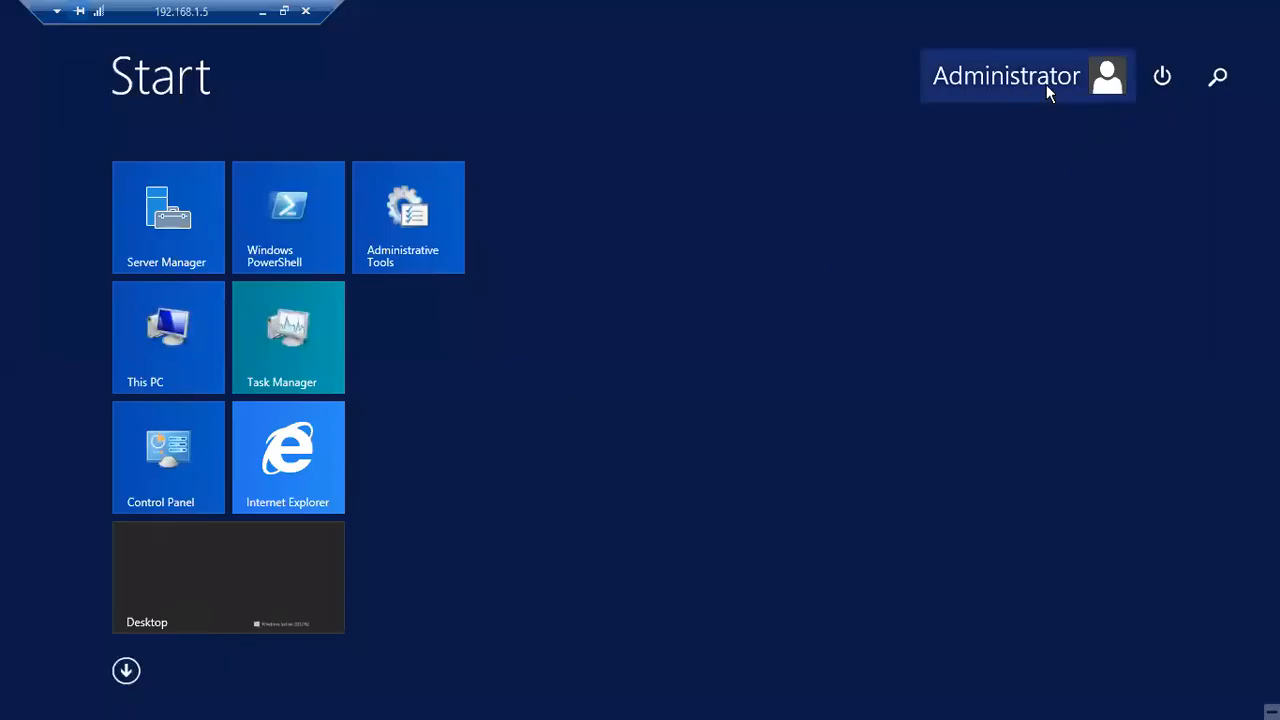
pyautogui.press('Escape')
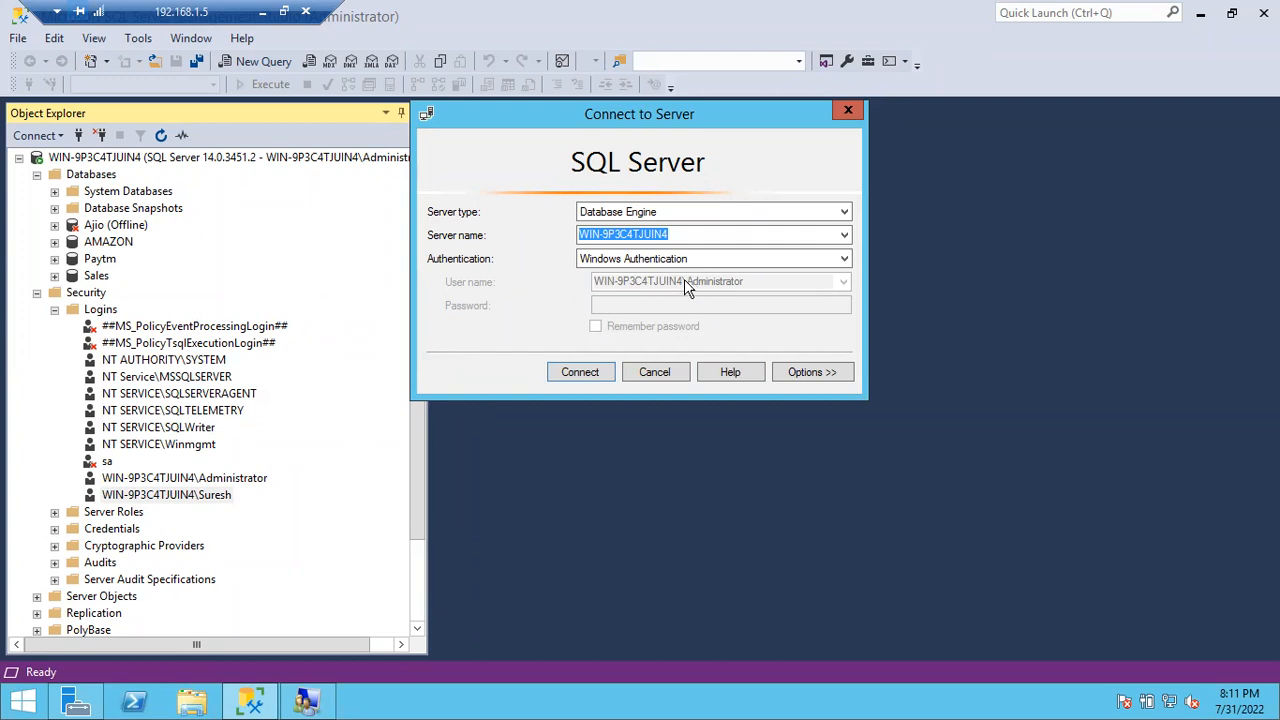
pyautogui.click(18, 702)
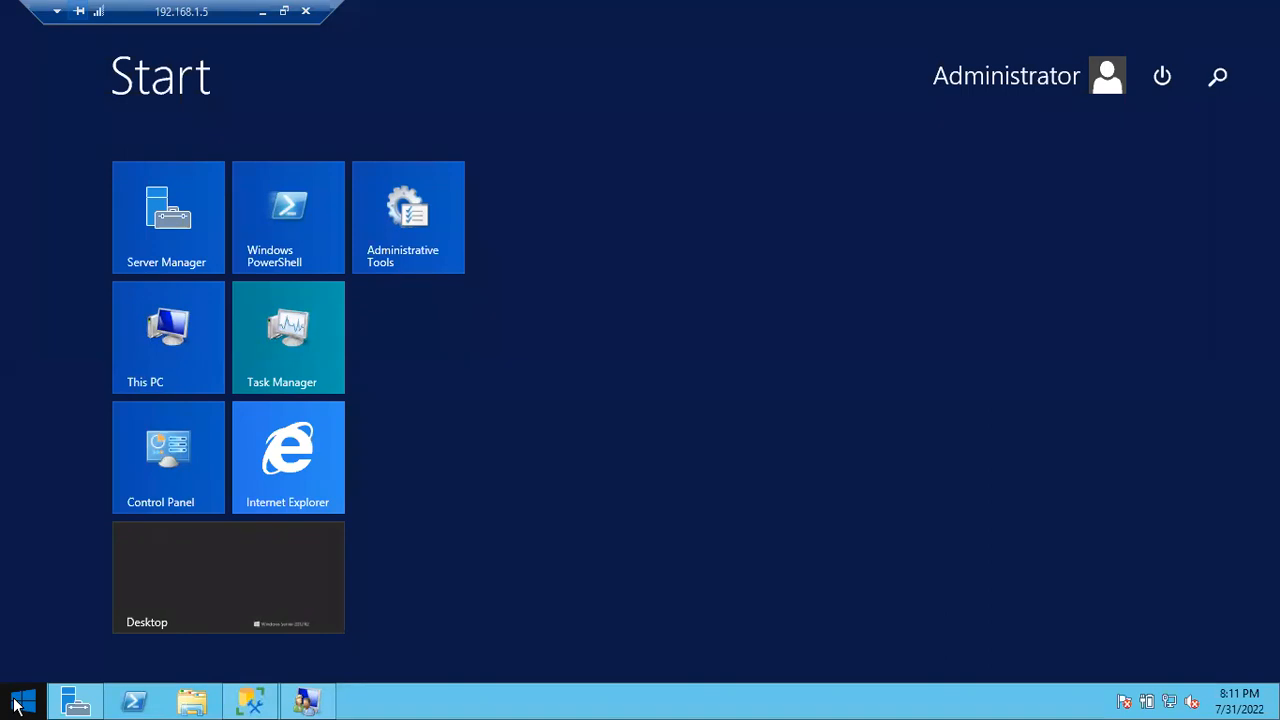
pyautogui.click(15, 705)
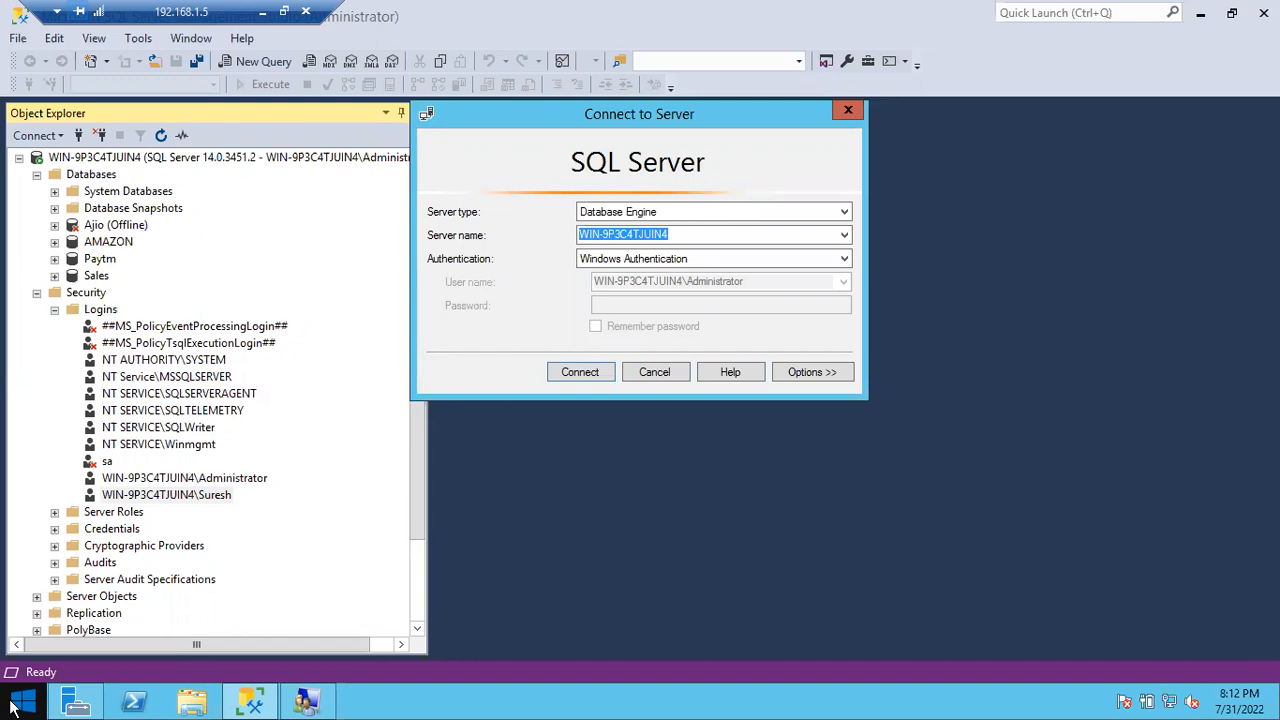
pyautogui.click(652, 374)
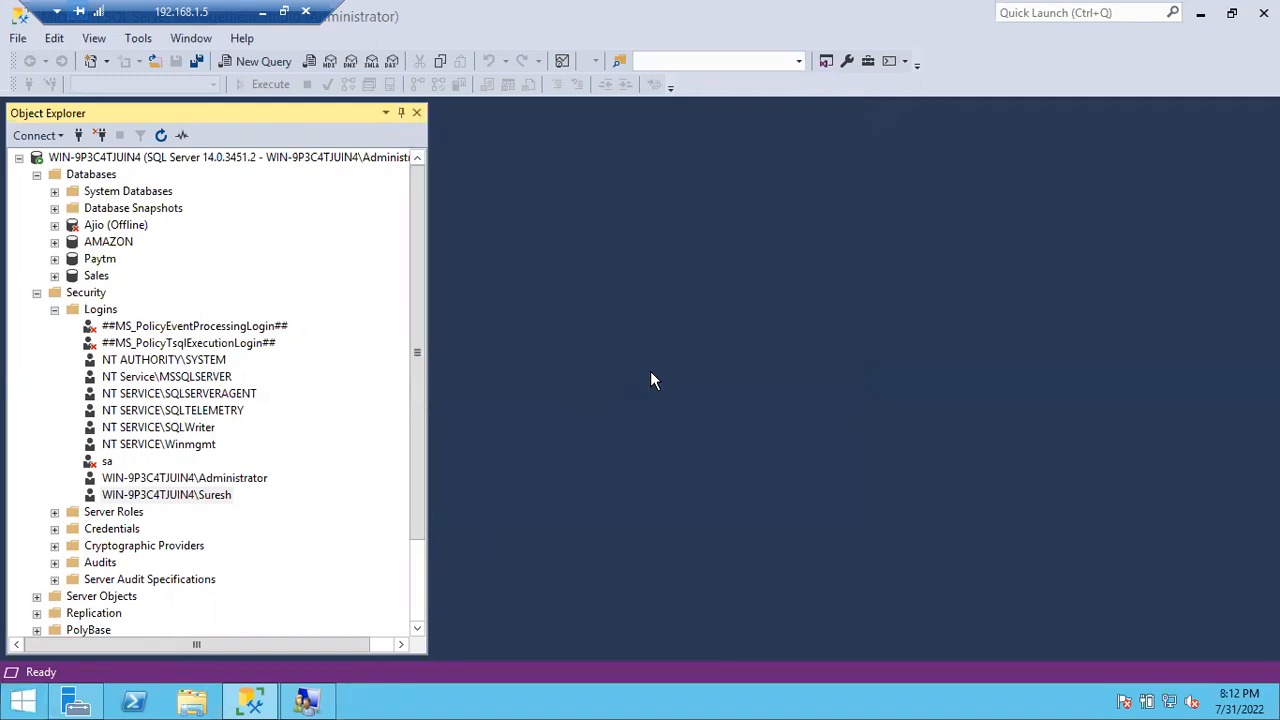
pyautogui.moveTo(254, 704)
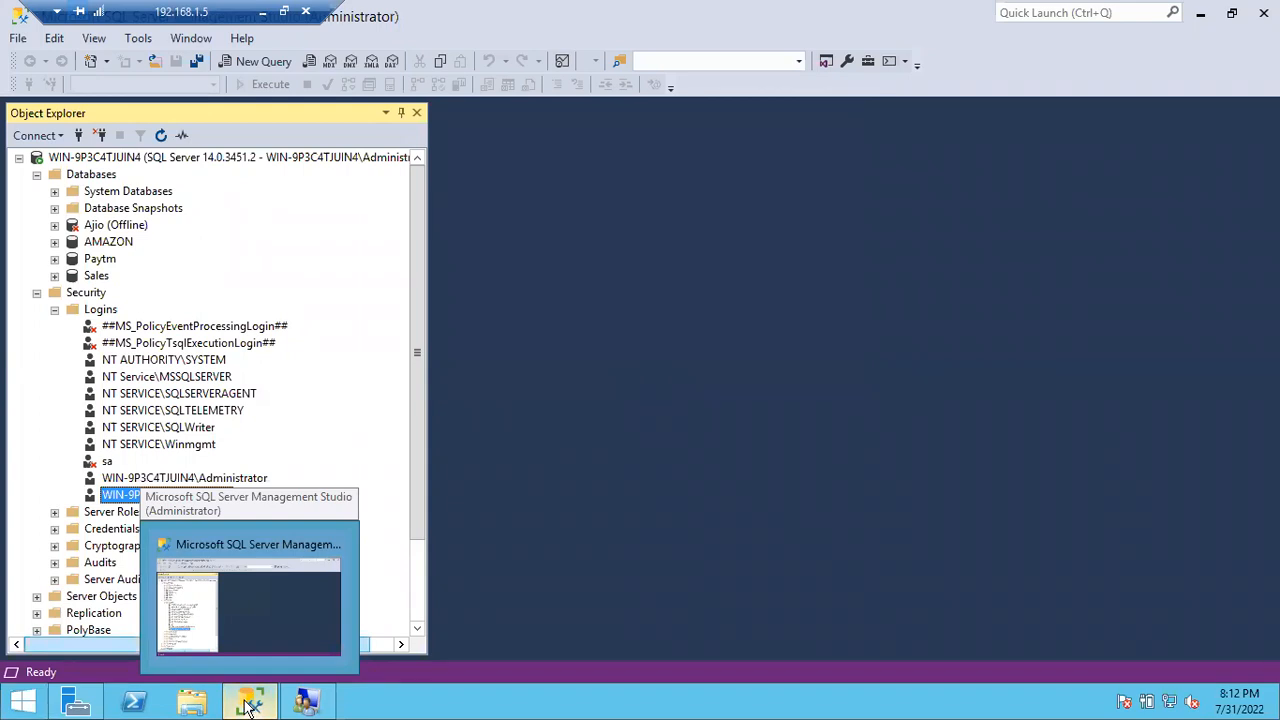
# Step: Launch SSMS 18 as a different Windows user, entering that user's name and password
pyautogui.rightClick(247, 705)
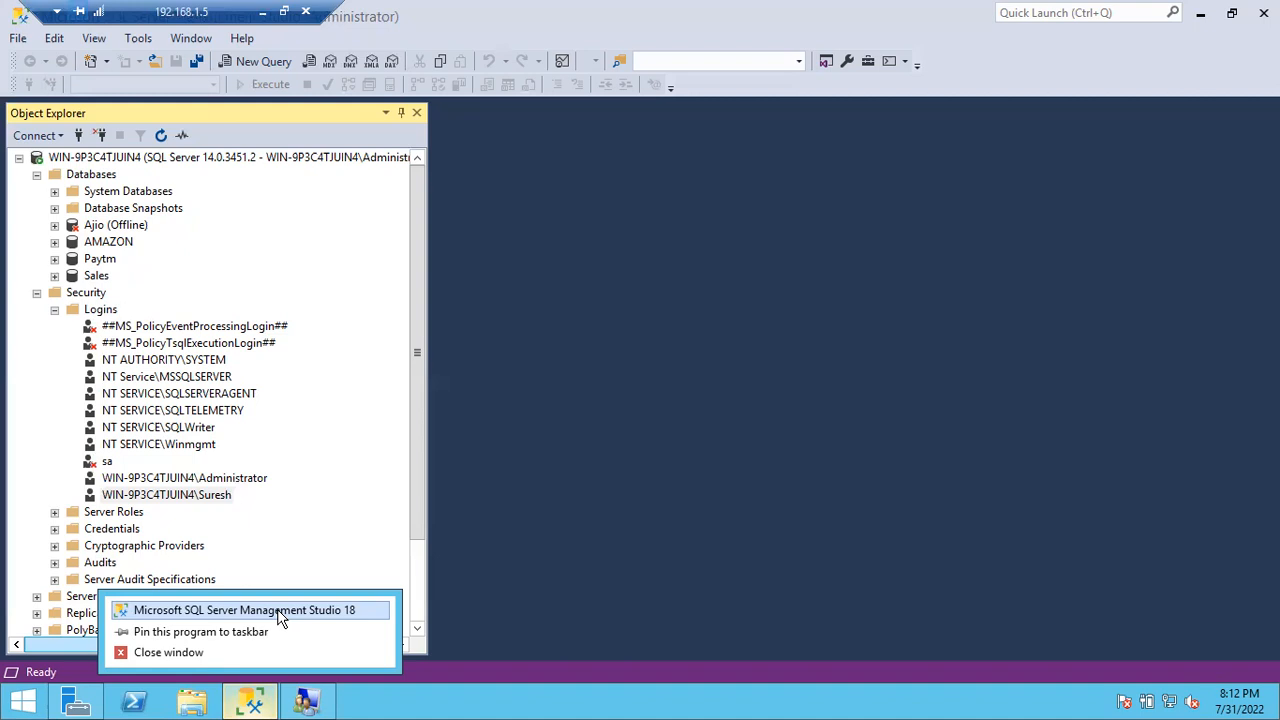
pyautogui.rightClick(279, 614)
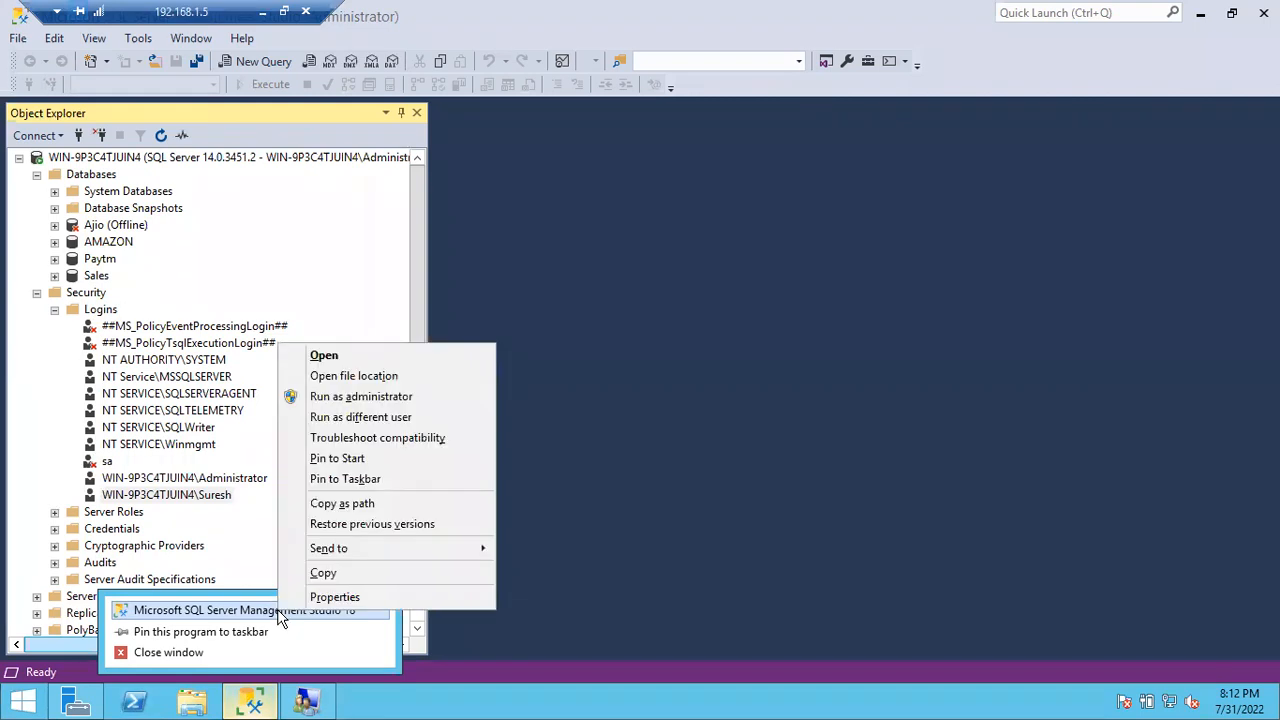
pyautogui.click(399, 421)
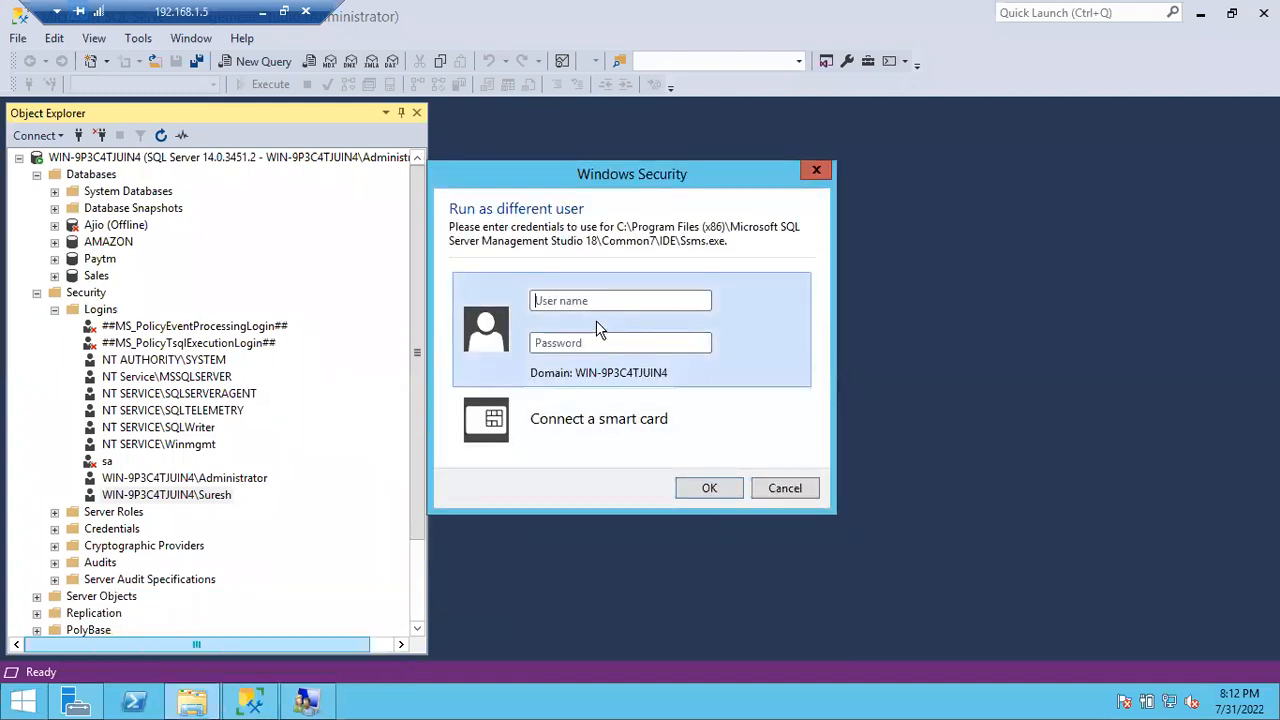
pyautogui.write('Suresh')
pyautogui.press('Tab')
pyautogui.write('*************')
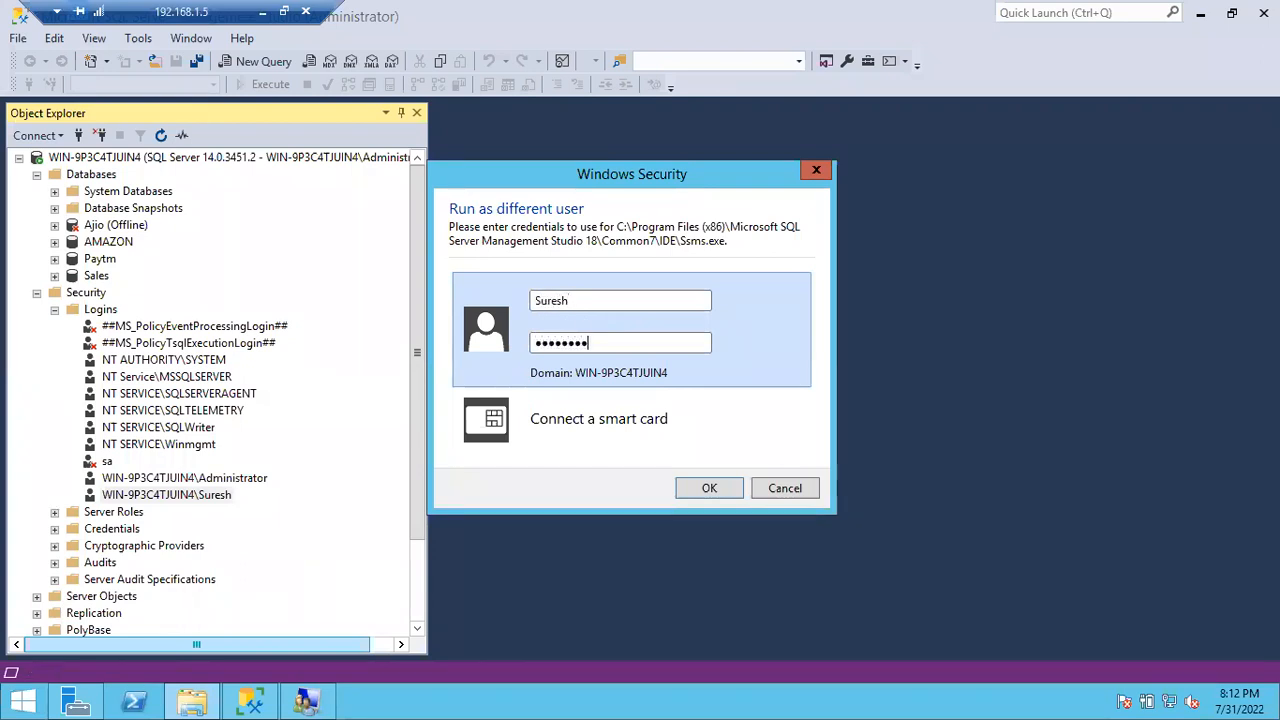
pyautogui.press('Return')
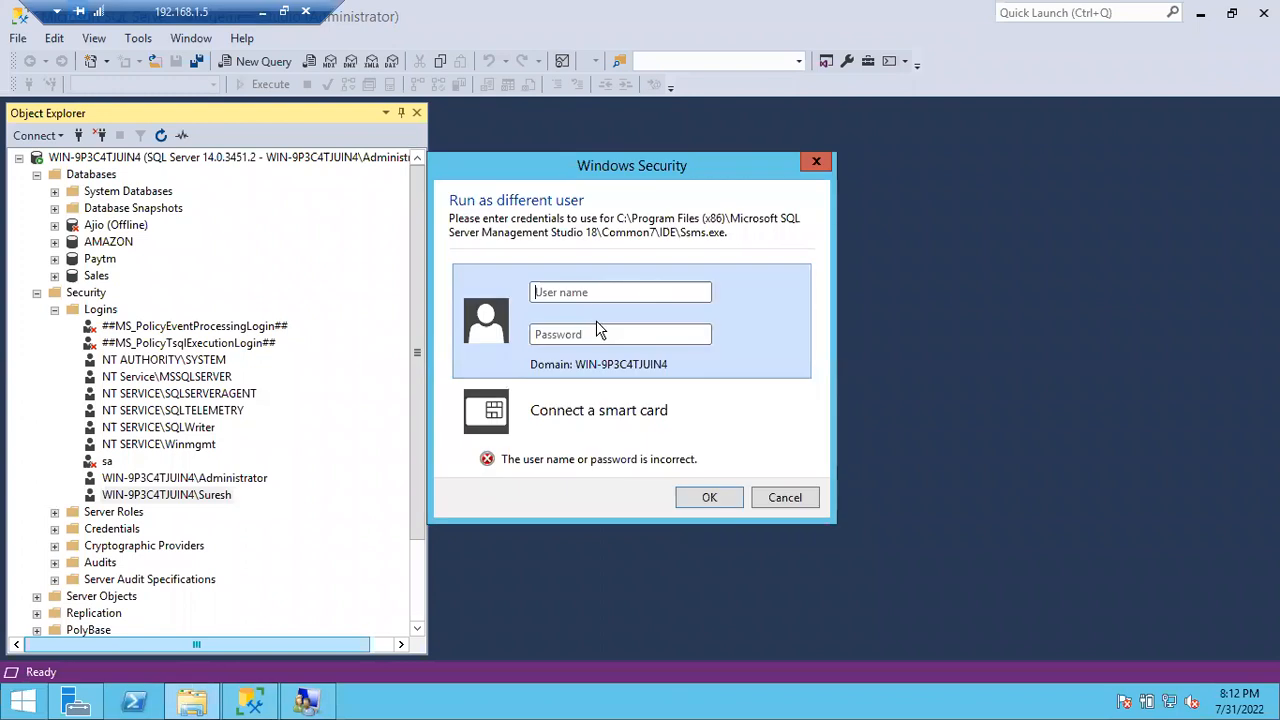
# Step: Re-enter the other Windows user's name and corrected password to start the instance
pyautogui.write('Suresh')
pyautogui.press('Tab')
pyautogui.write('************')
pyautogui.press('Return')
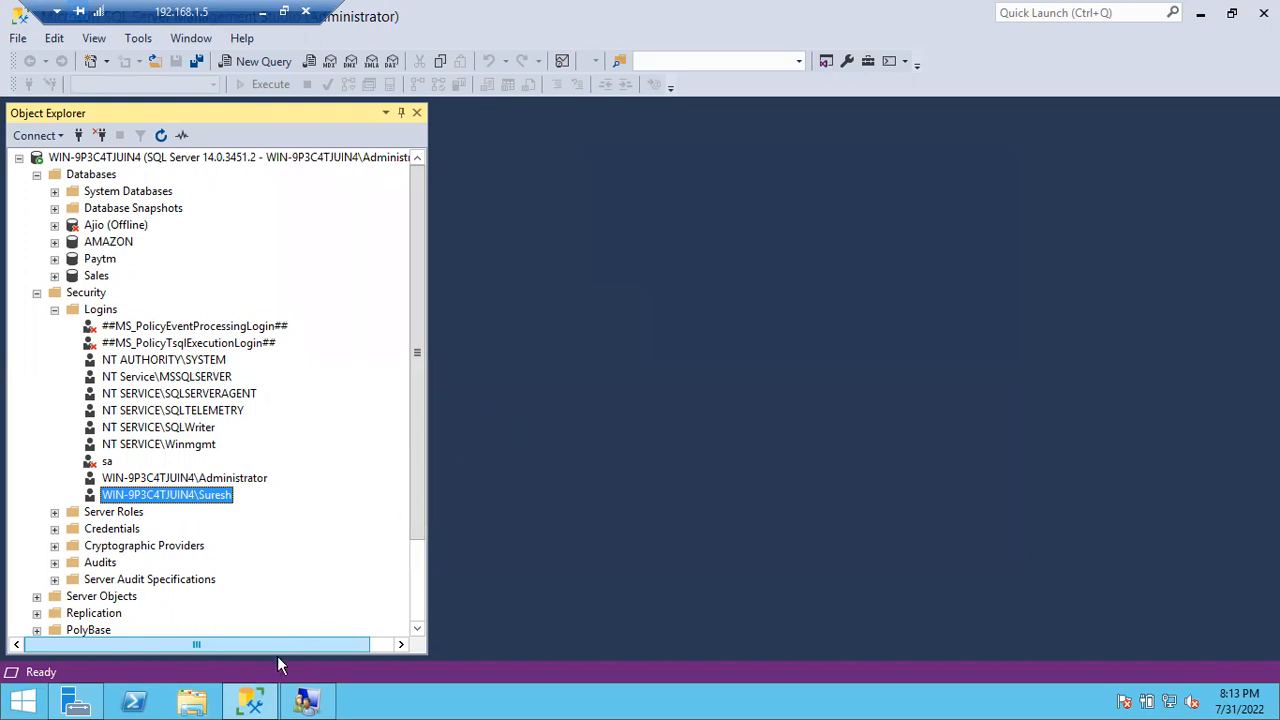
pyautogui.moveTo(260, 702)
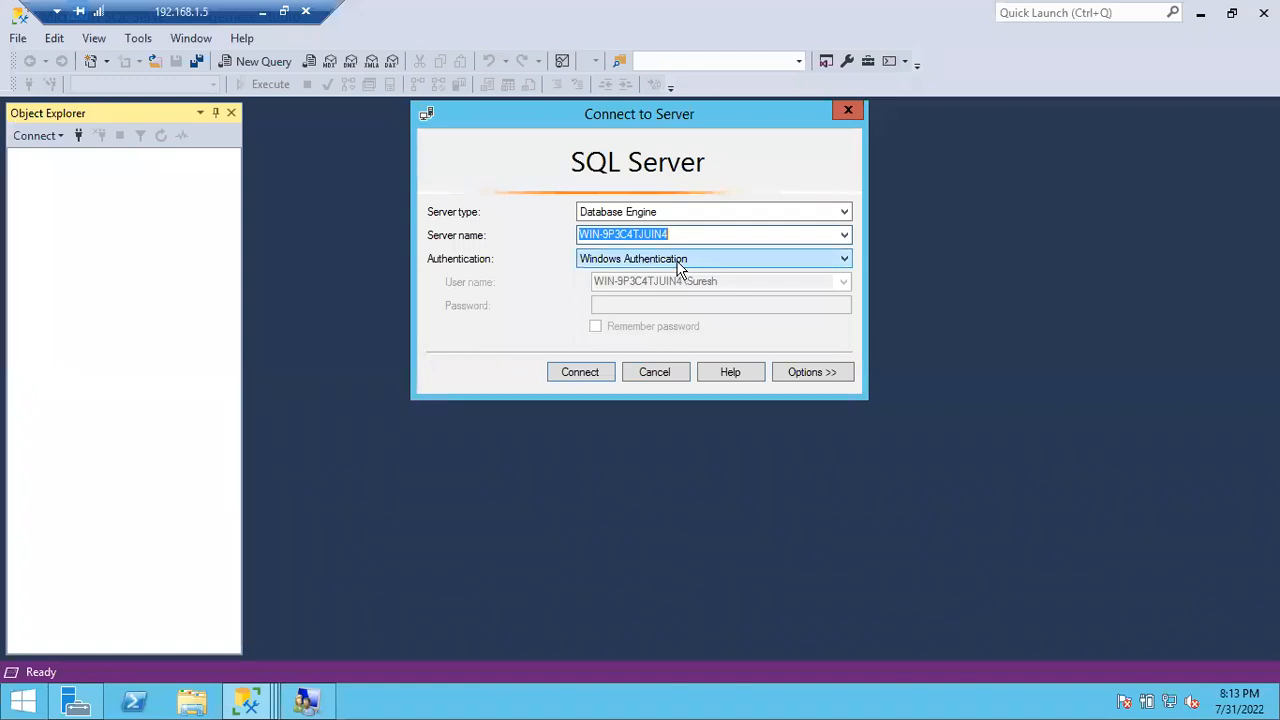
# Step: Connect to the server as the other user, widen its object tree and shrink the window
pyautogui.click(594, 374)
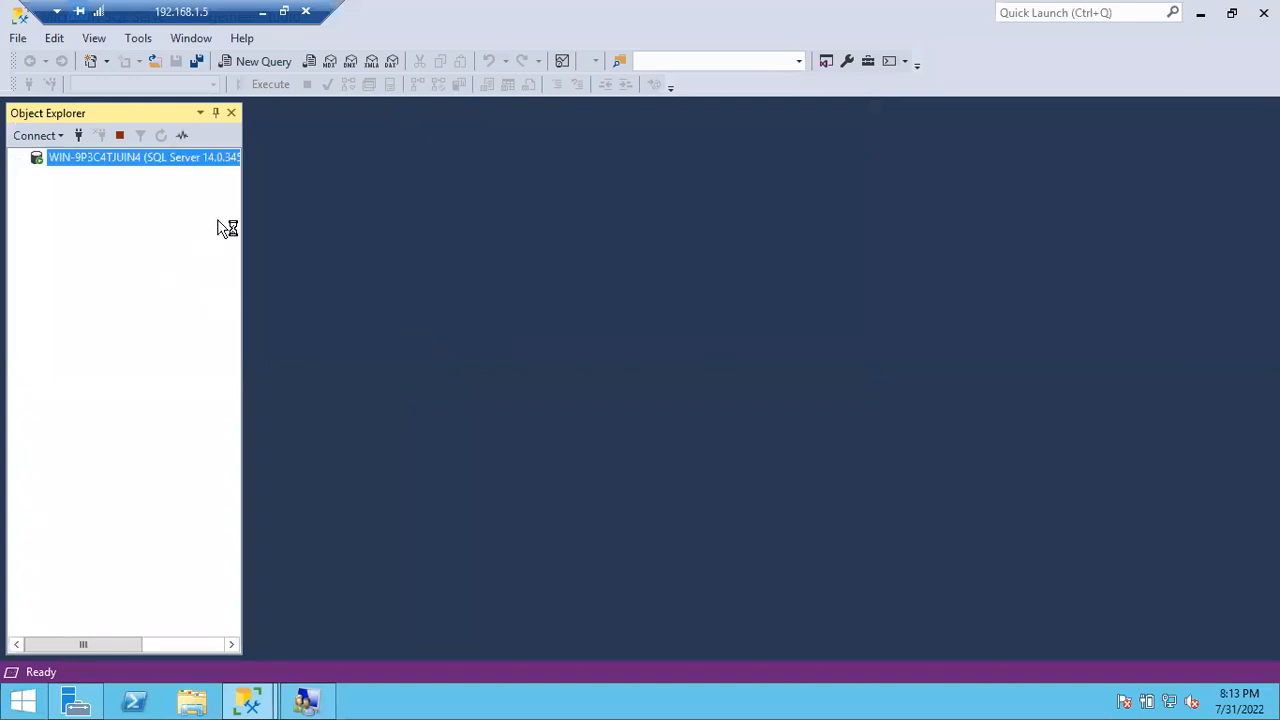
pyautogui.moveTo(244, 214); pyautogui.dragTo(297, 207)
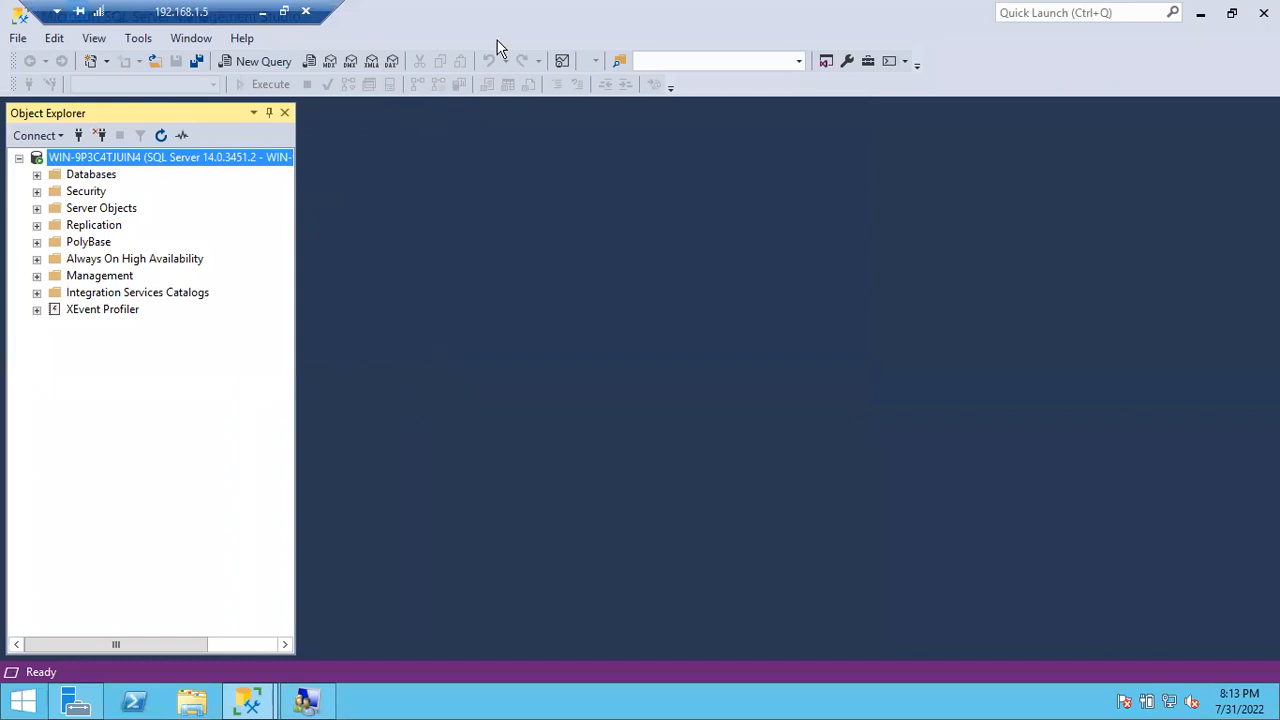
pyautogui.moveTo(697, 40); pyautogui.dragTo(798, 63)
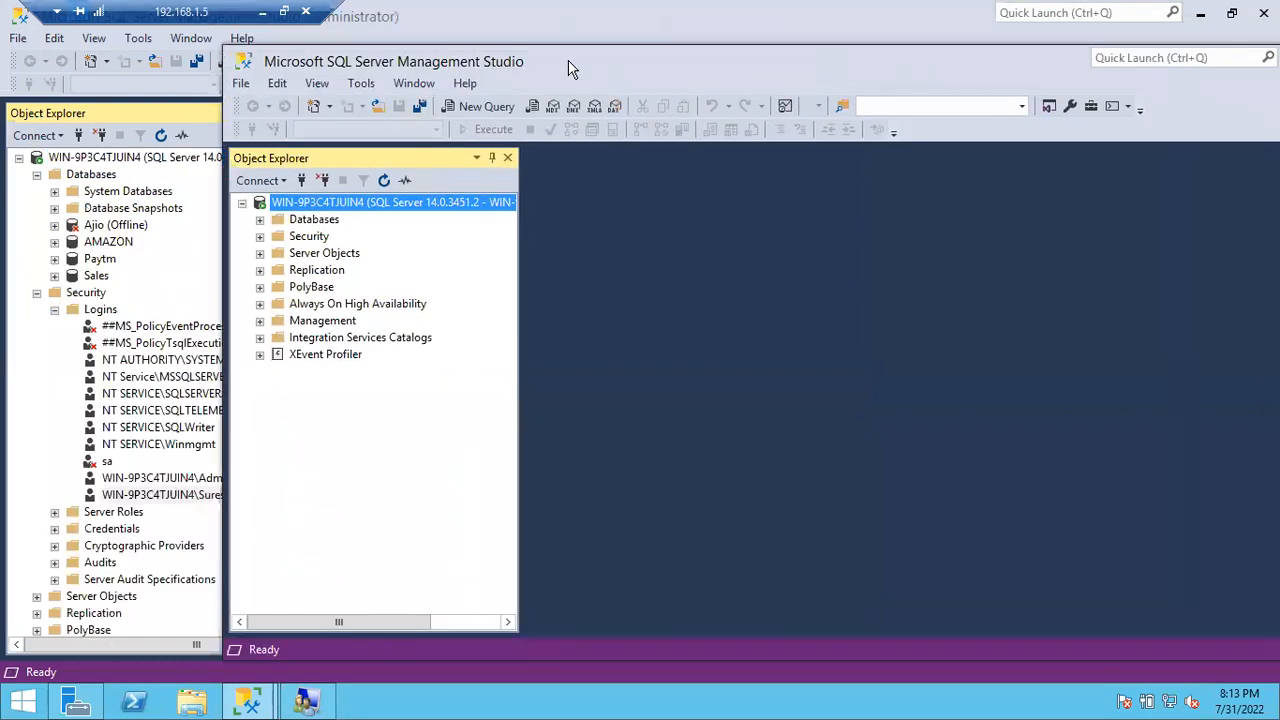
pyautogui.moveTo(592, 56); pyautogui.dragTo(743, 47)
# Step: Collapse the admin session's Databases and Security nodes and place both SSMS windows side by side
pyautogui.click(36, 175)
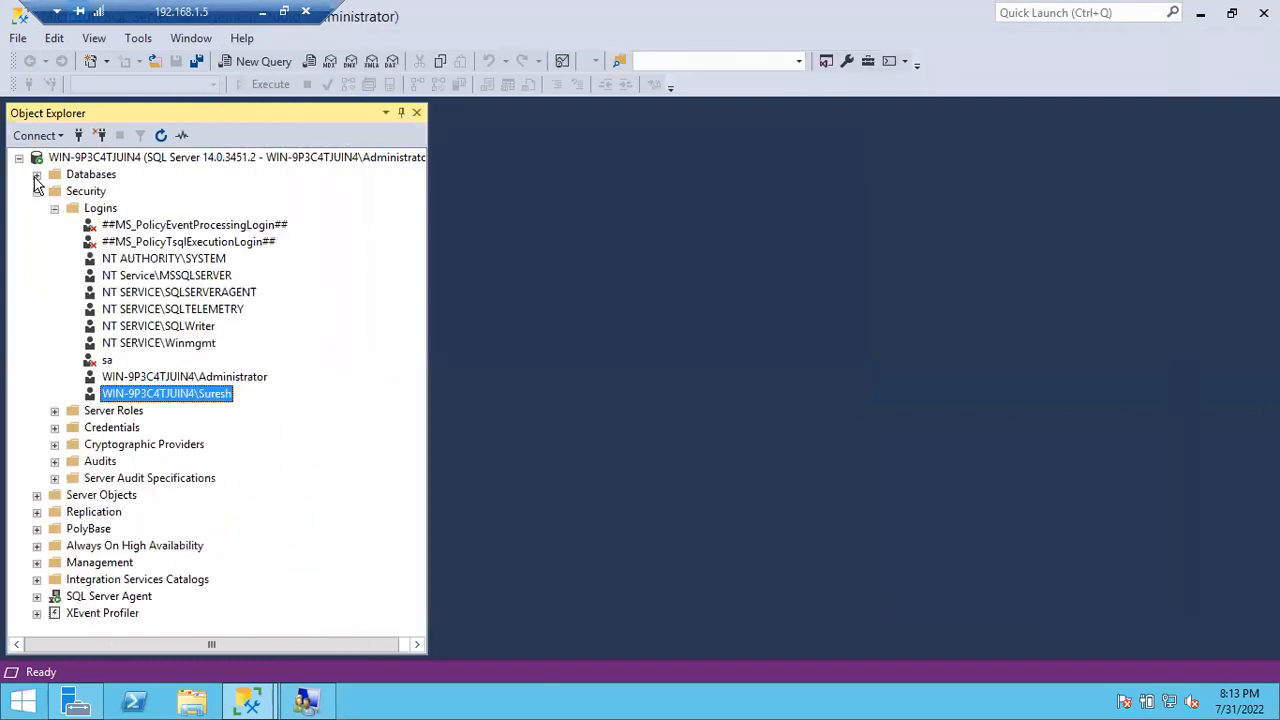
pyautogui.click(36, 192)
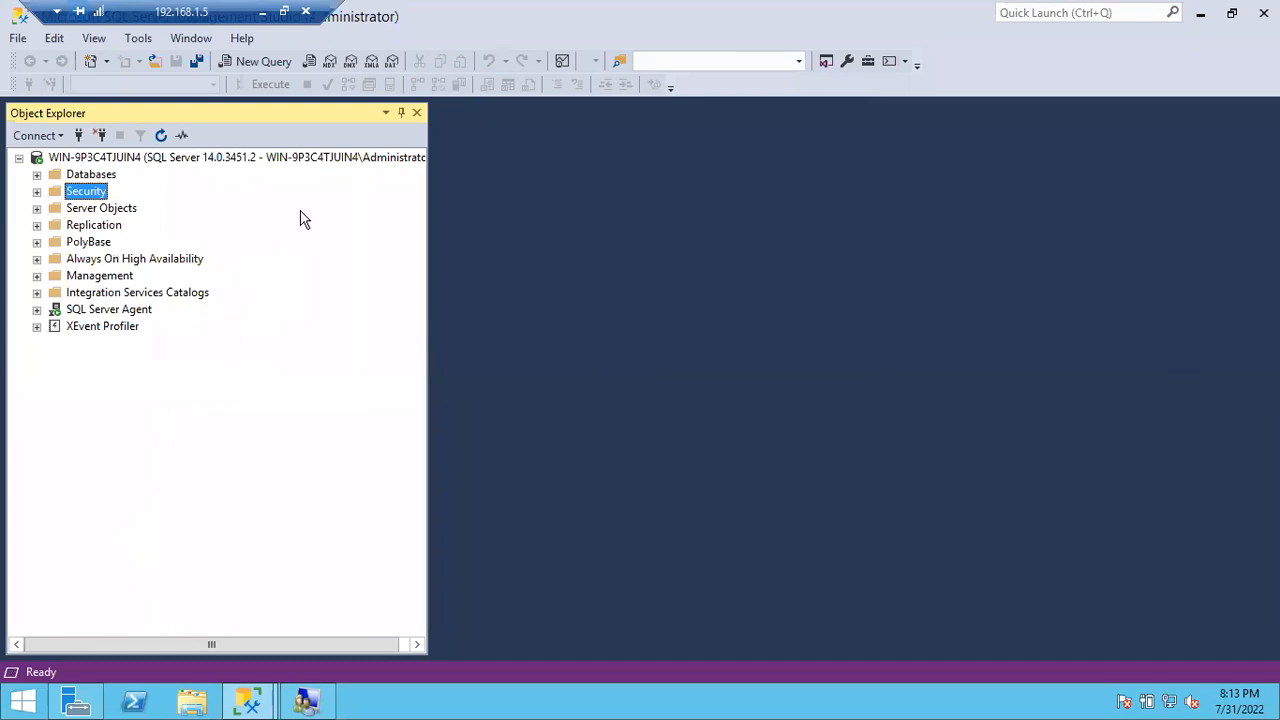
pyautogui.hotkey('alt', 'Tab')
pyautogui.moveTo(516, 45); pyautogui.dragTo(583, 47)
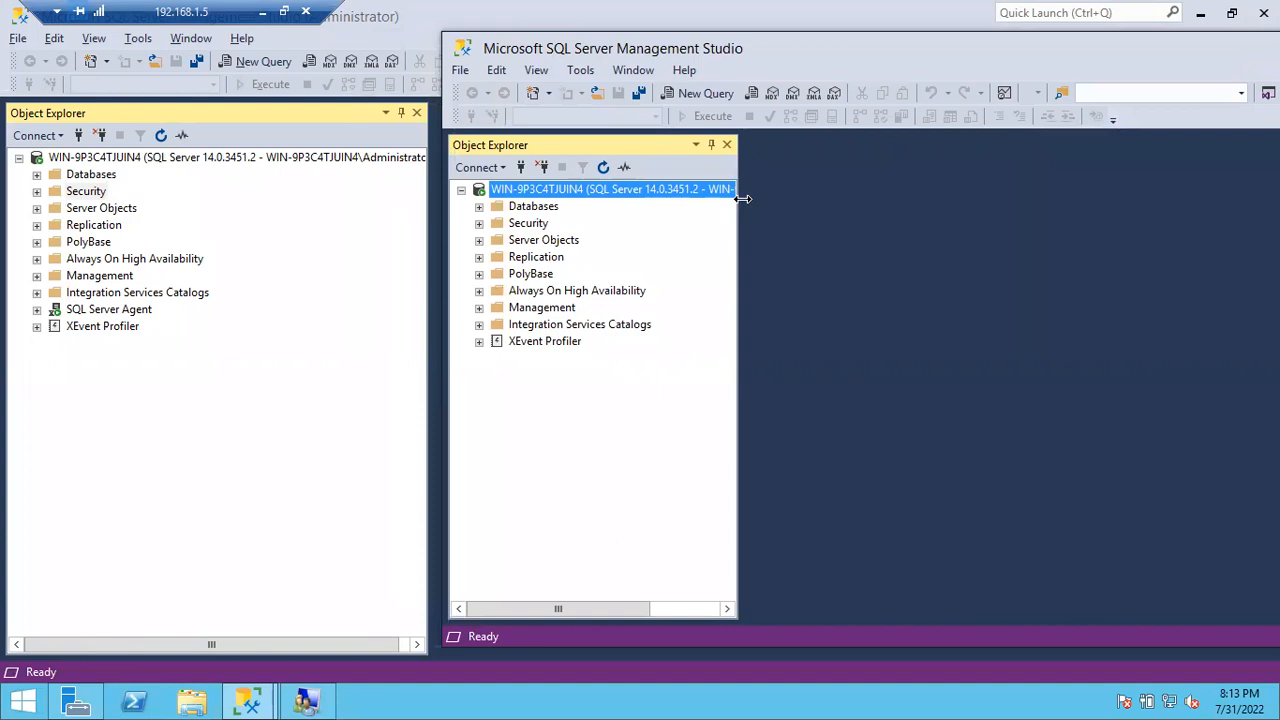
pyautogui.moveTo(743, 201); pyautogui.dragTo(892, 189)
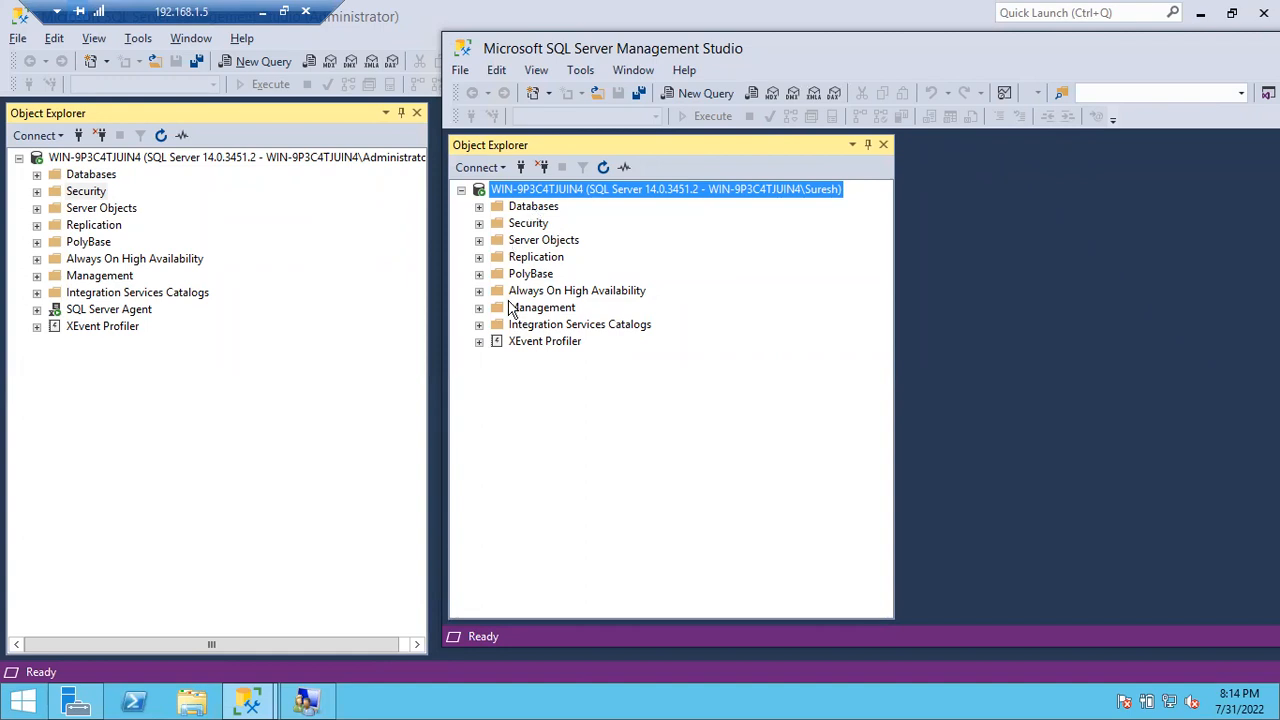
# Step: As the other user, try opening AMAZON and examine the not-accessible error details
pyautogui.click(479, 206)
pyautogui.click(497, 273)
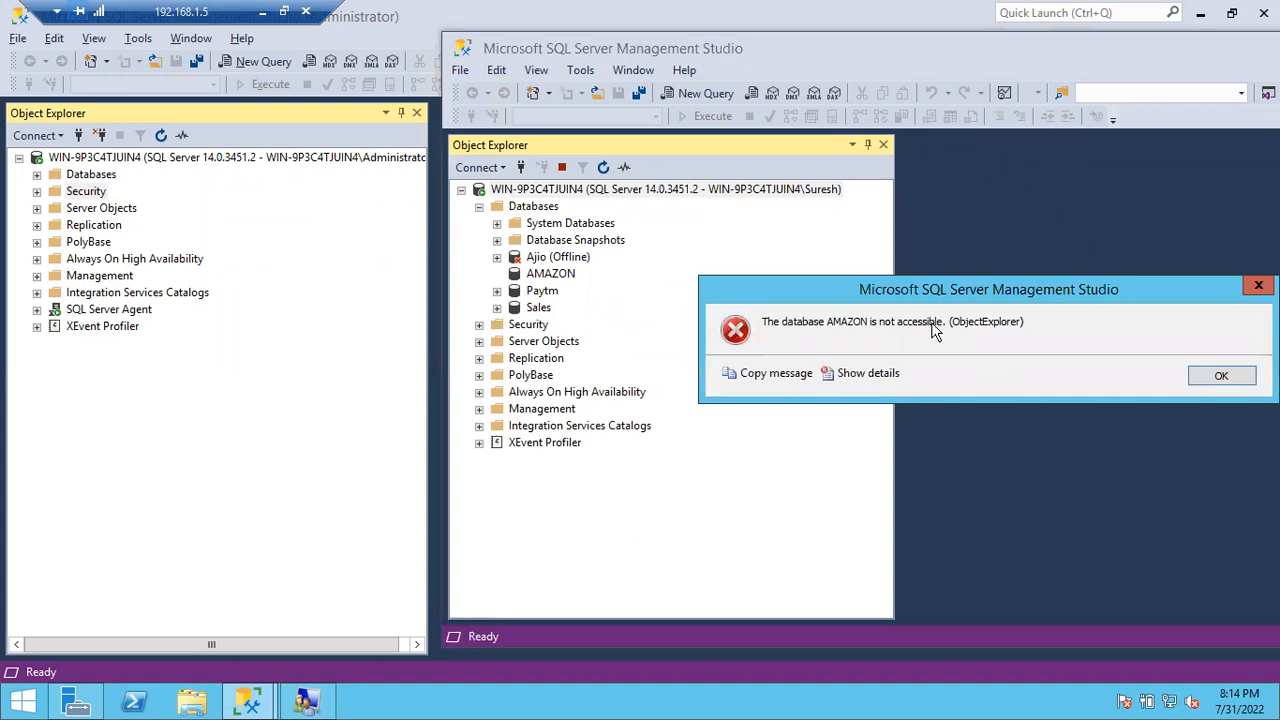
pyautogui.click(866, 373)
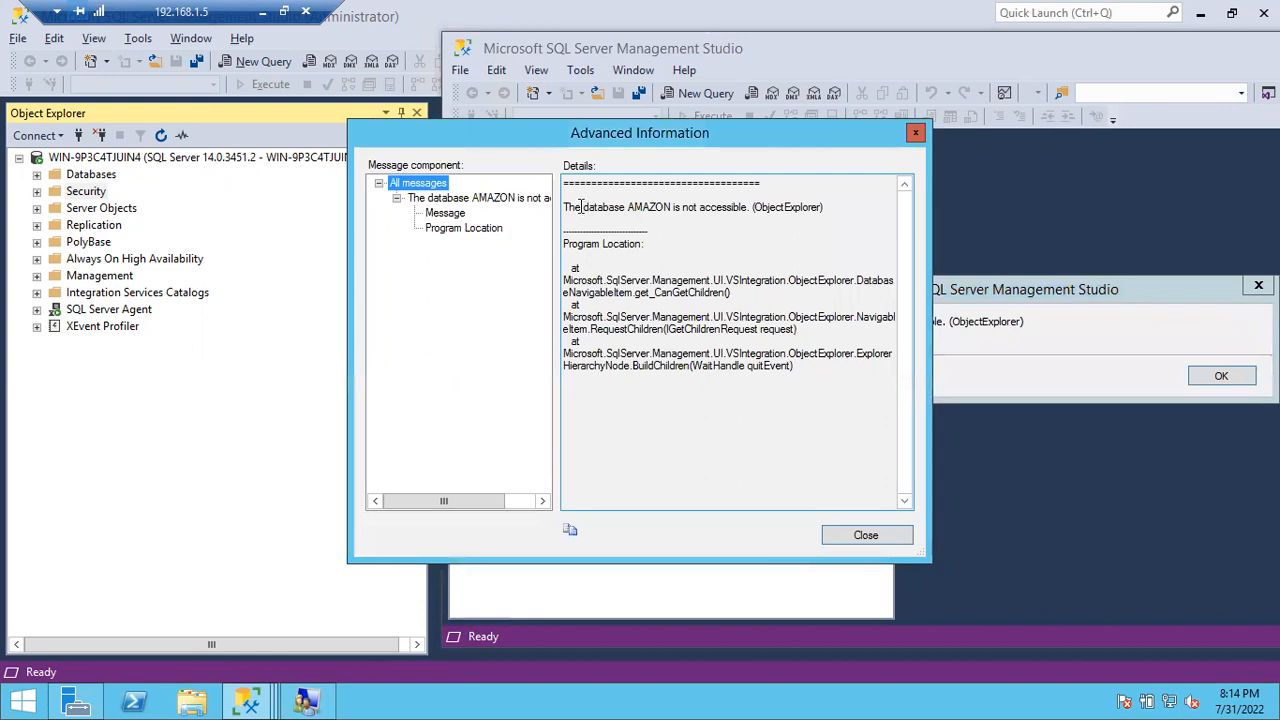
pyautogui.moveTo(575, 207); pyautogui.dragTo(745, 207)
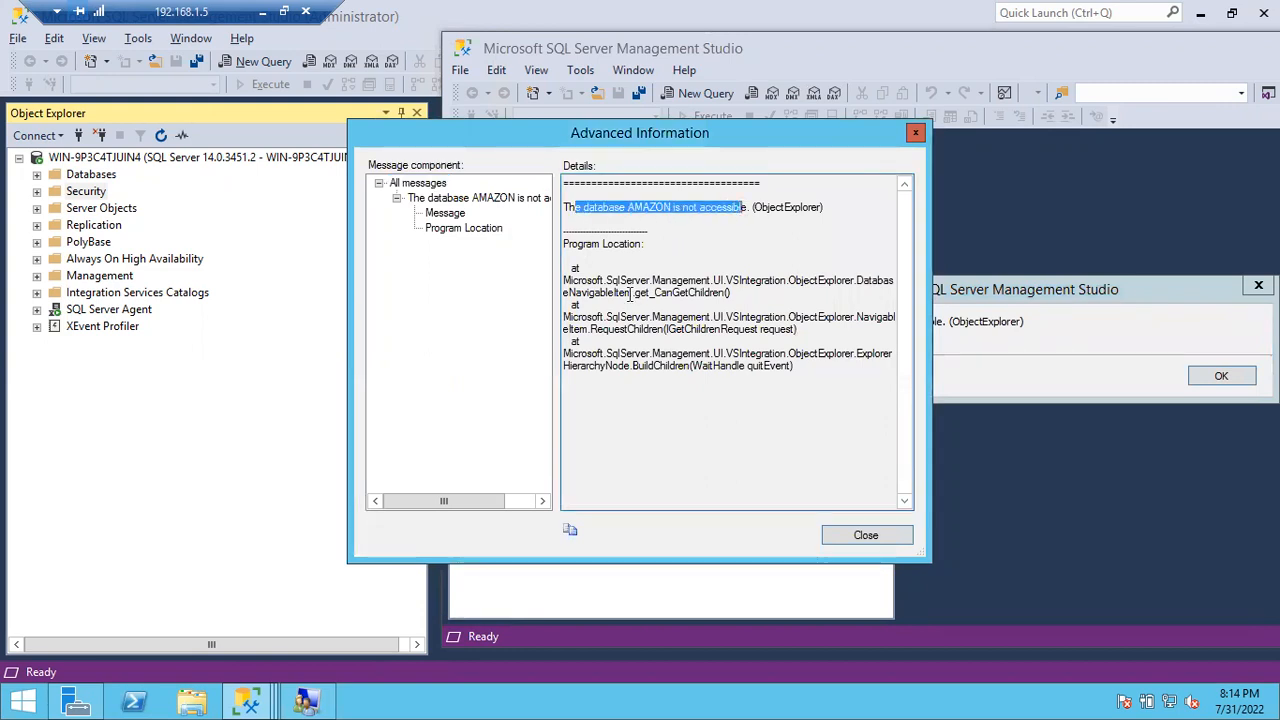
pyautogui.click(571, 286)
pyautogui.moveTo(571, 286); pyautogui.dragTo(688, 282)
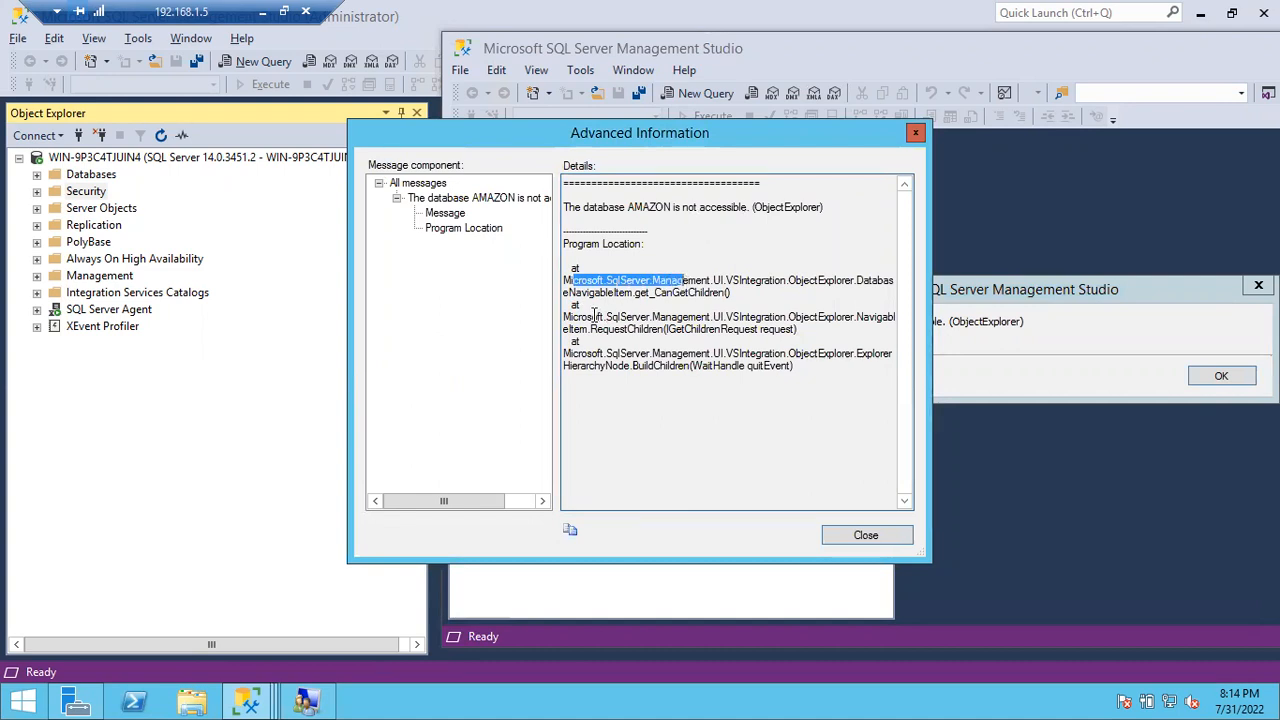
pyautogui.moveTo(592, 317); pyautogui.dragTo(703, 317)
pyautogui.moveTo(627, 353); pyautogui.dragTo(758, 353)
# Step: Enlarge the error details and switch between the message and stack-trace views
pyautogui.moveTo(931, 312); pyautogui.dragTo(1073, 310)
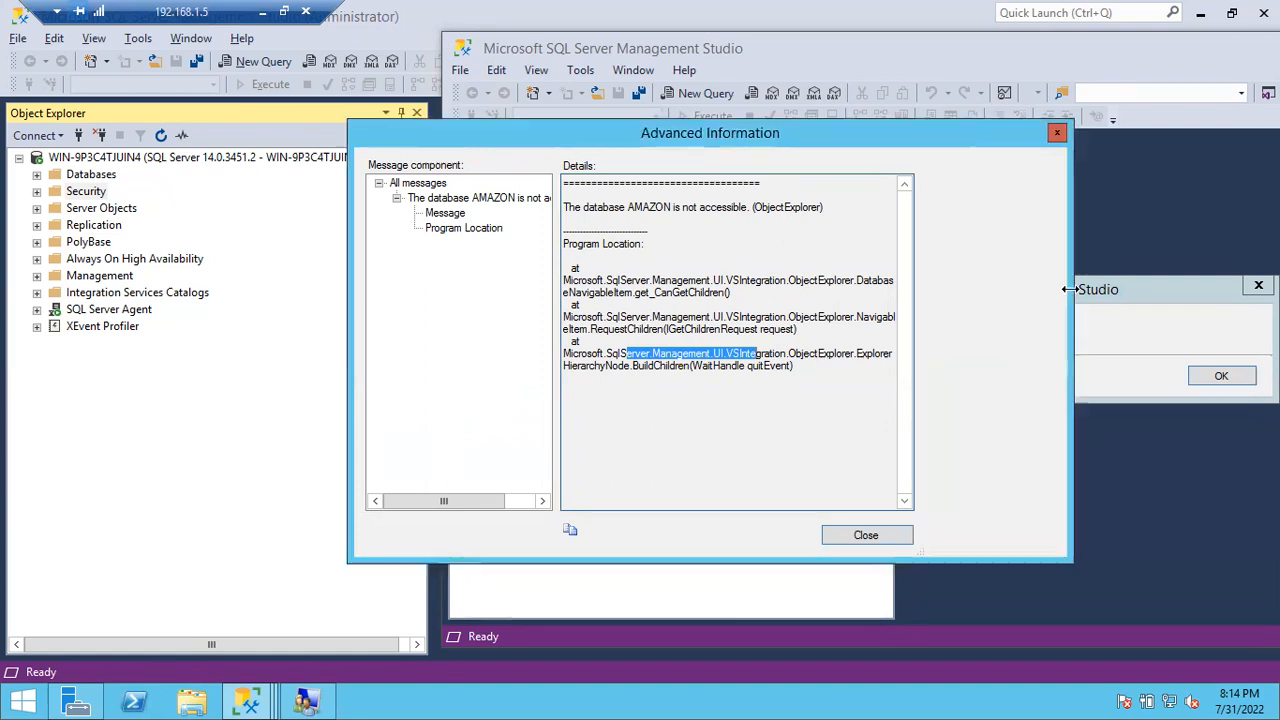
pyautogui.moveTo(896, 304); pyautogui.dragTo(762, 322)
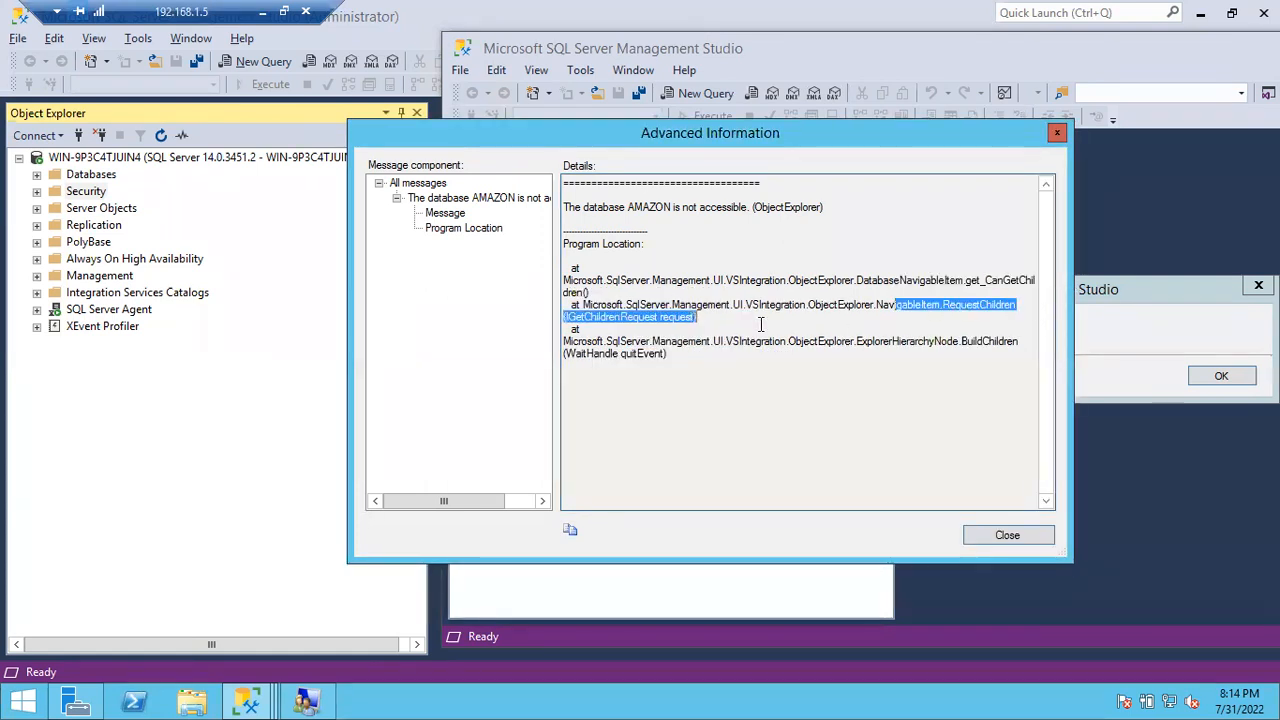
pyautogui.moveTo(808, 280); pyautogui.dragTo(590, 293)
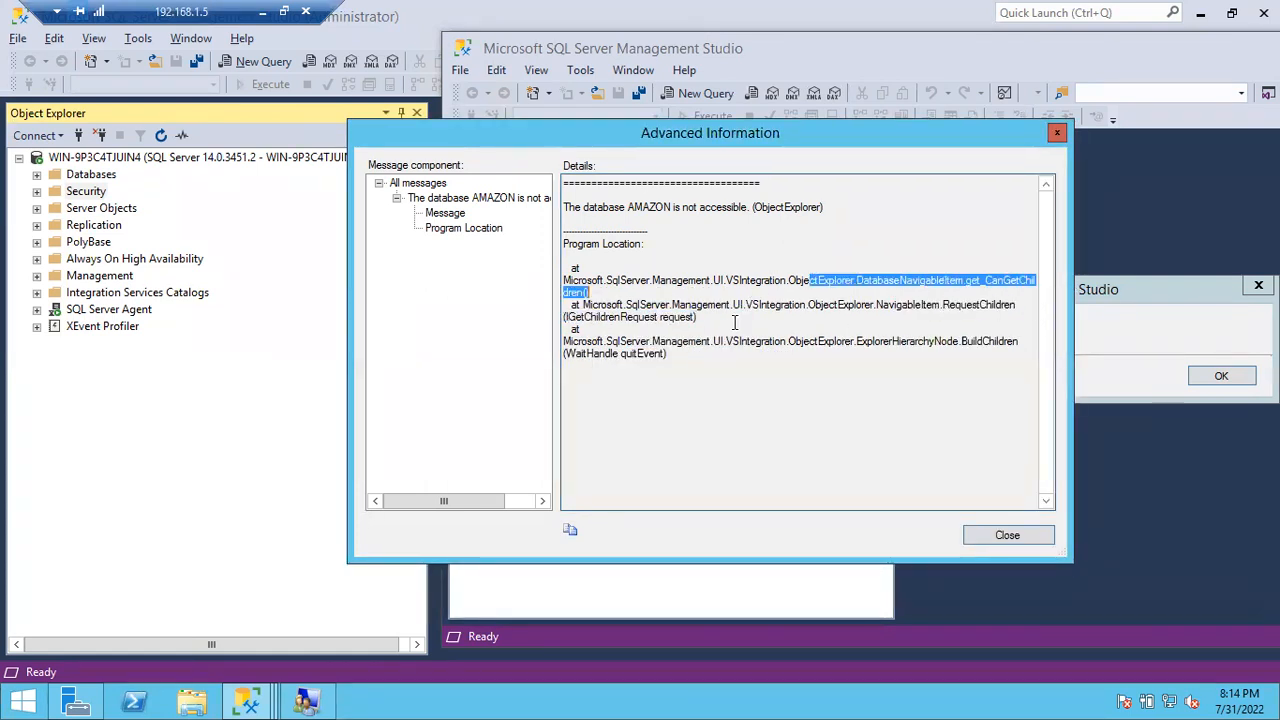
pyautogui.click(447, 214)
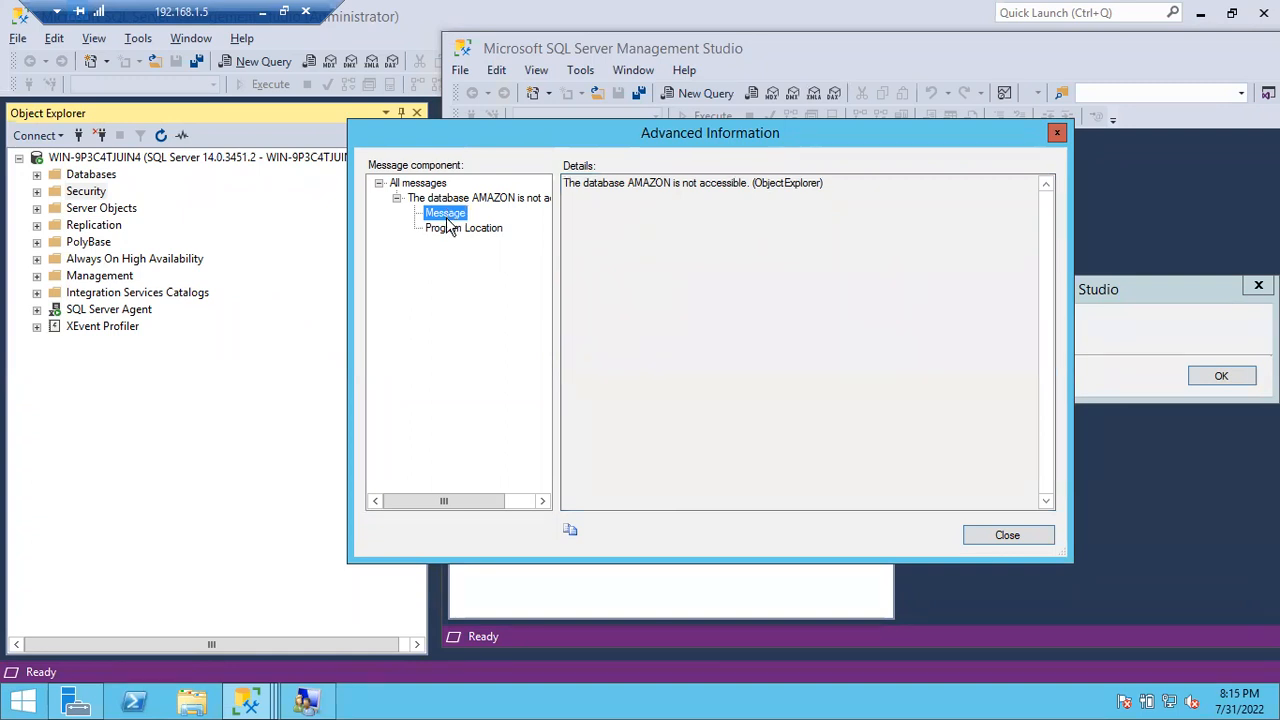
pyautogui.click(450, 230)
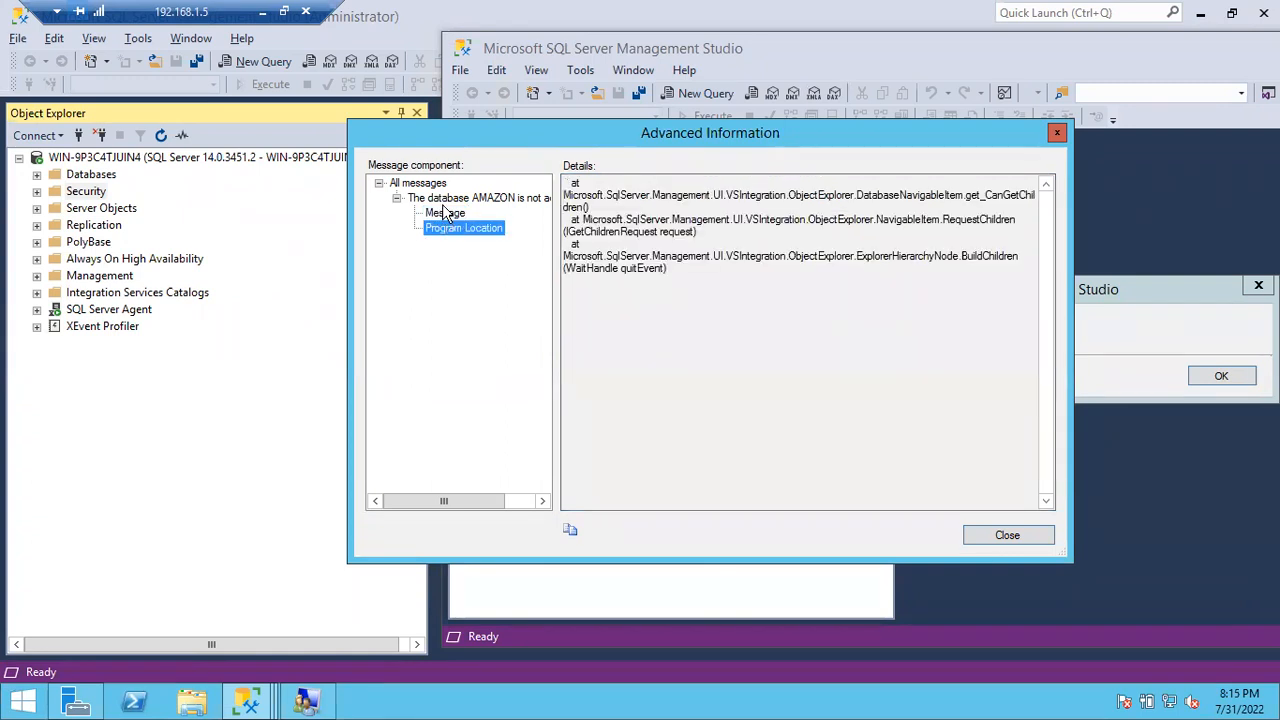
pyautogui.click(446, 213)
pyautogui.click(444, 199)
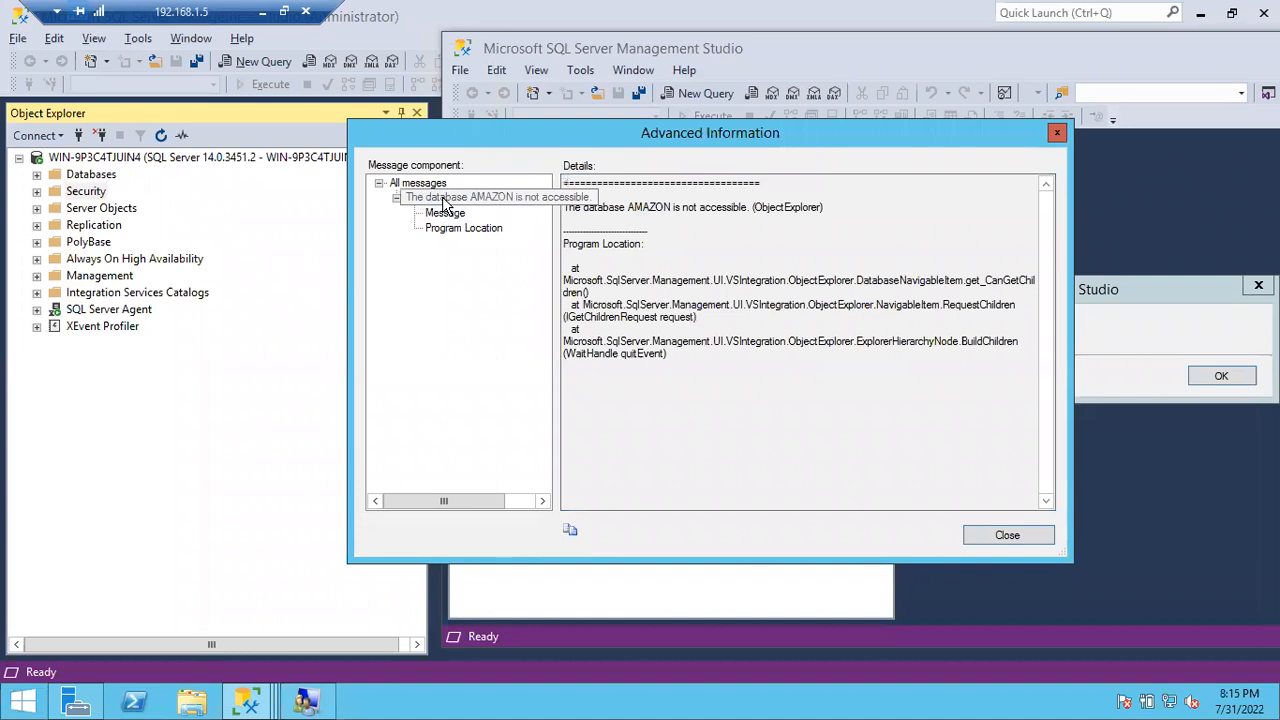
# Step: Close the AMAZON error and confirm Paytm is also not accessible to that user
pyautogui.click(1020, 531)
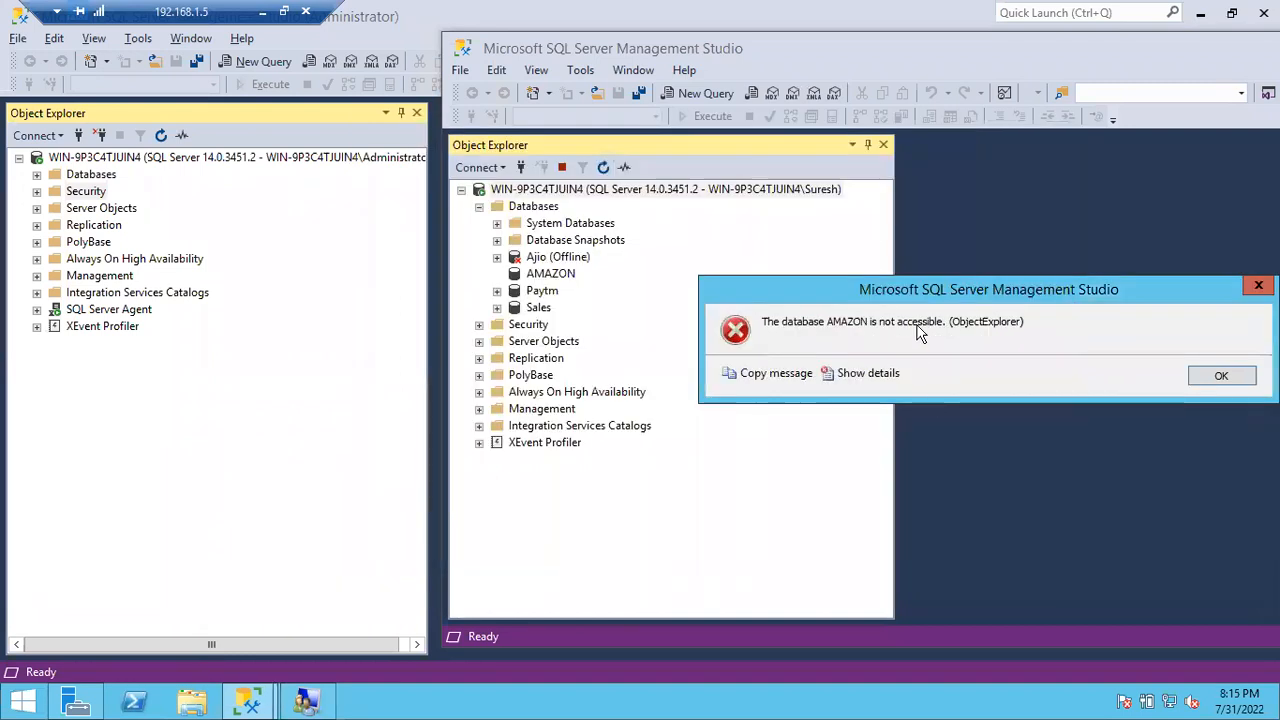
pyautogui.click(1224, 378)
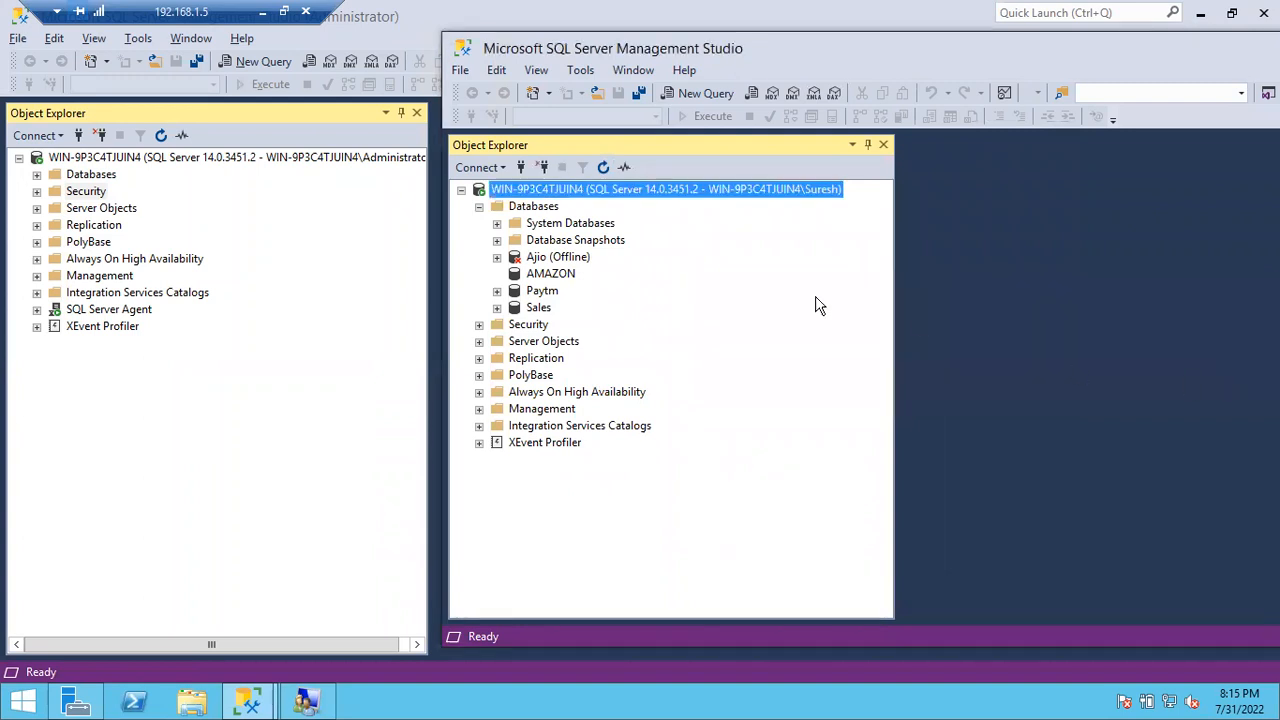
pyautogui.click(497, 290)
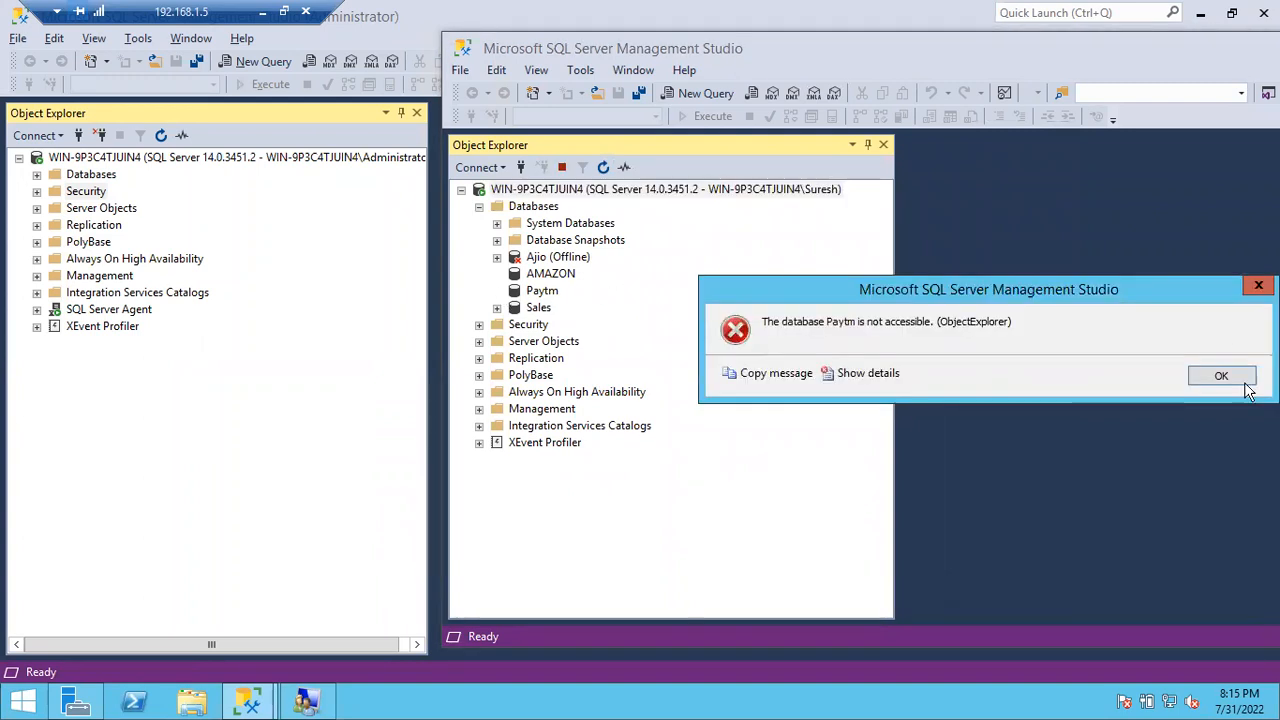
pyautogui.click(1222, 378)
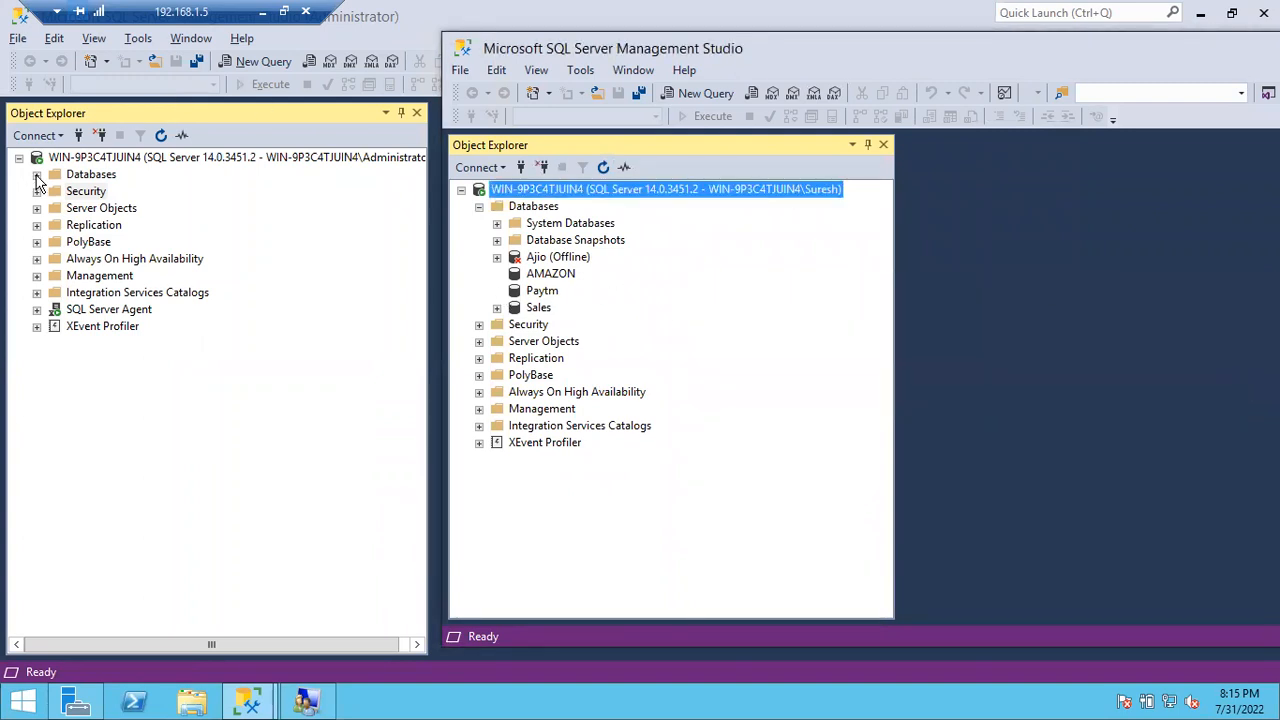
# Step: As administrator, expand and collapse AMAZON and Paytm to browse their contents
pyautogui.click(37, 175)
pyautogui.click(55, 242)
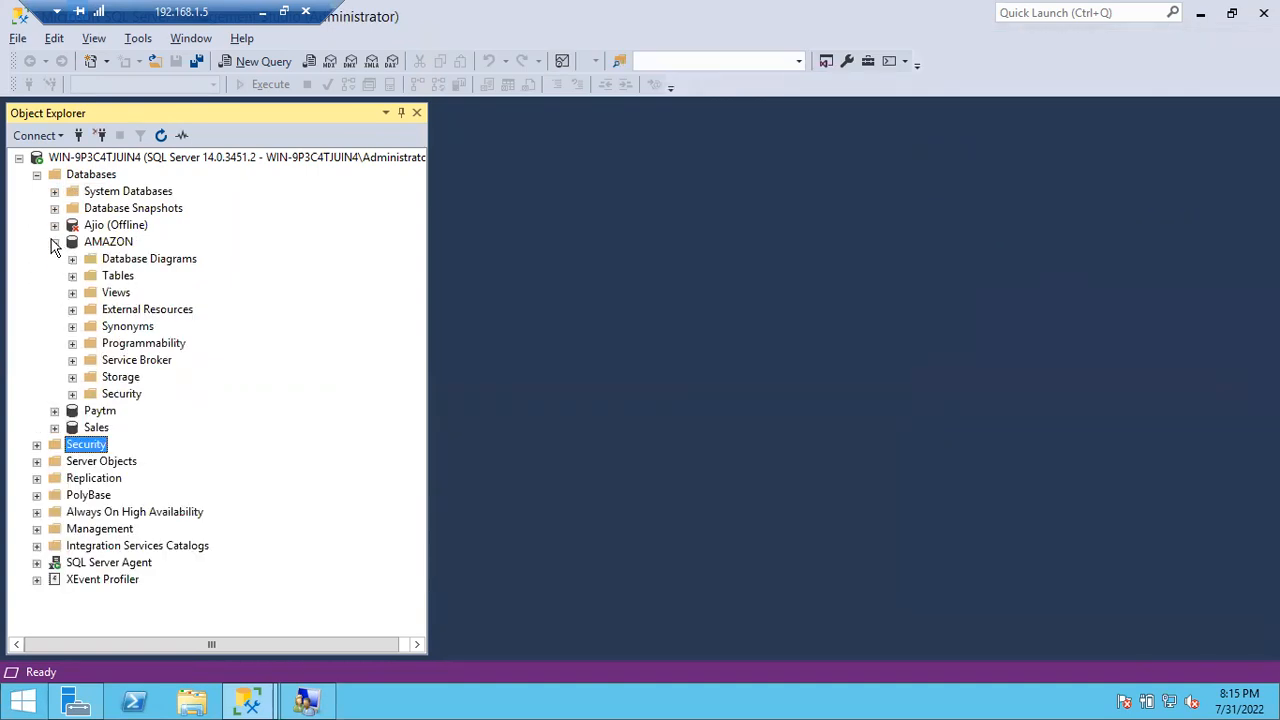
pyautogui.click(55, 242)
pyautogui.click(55, 259)
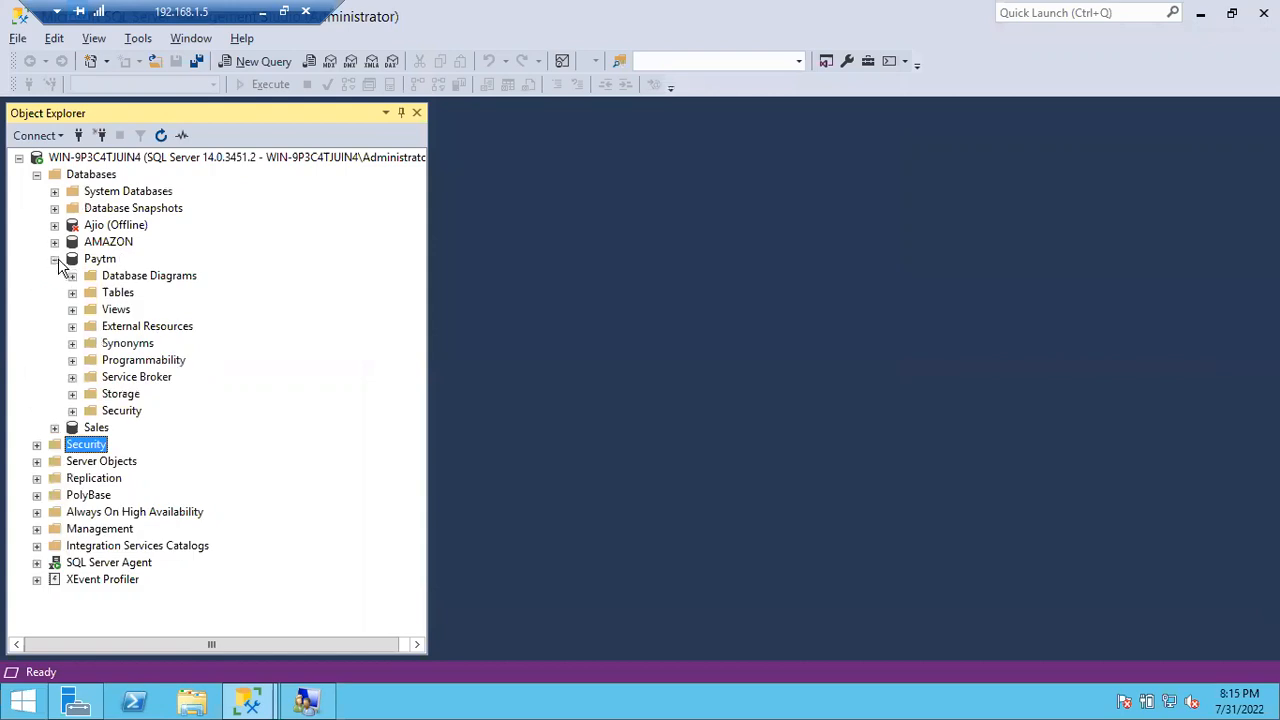
pyautogui.click(55, 259)
# Step: Switch to the non-administrator window and then back to the administrator session
pyautogui.click(251, 702)
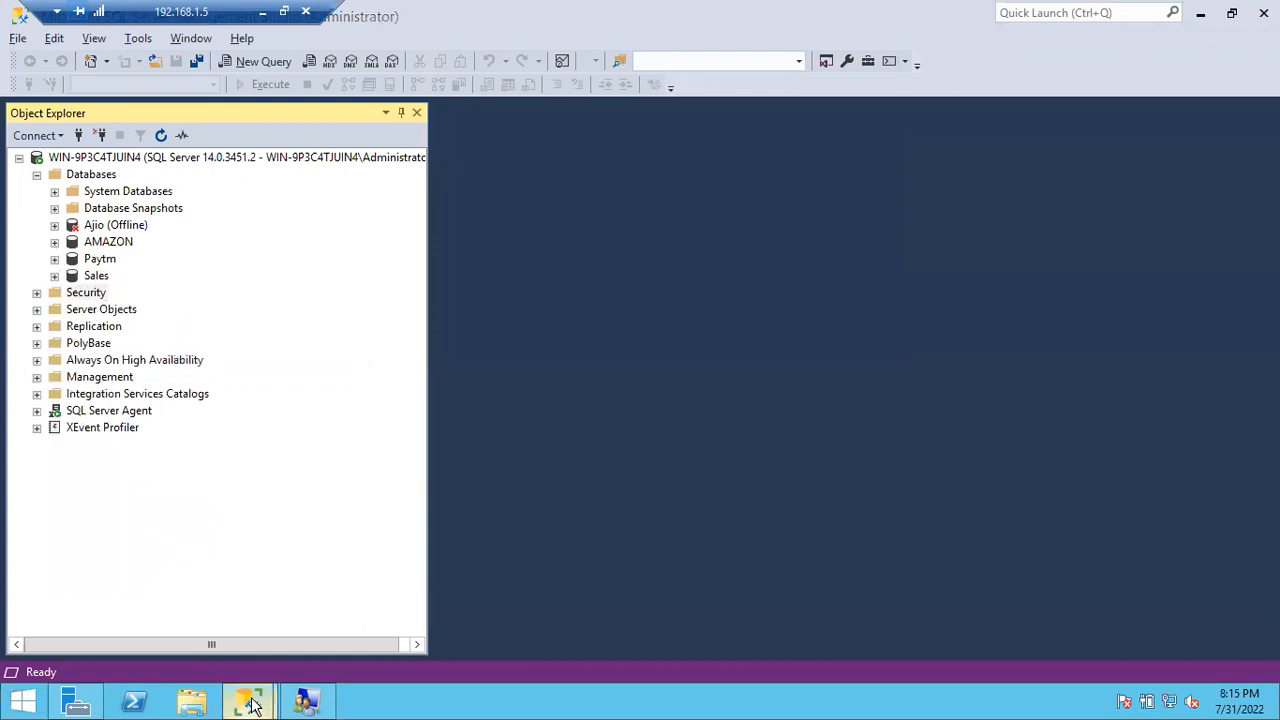
pyautogui.click(347, 639)
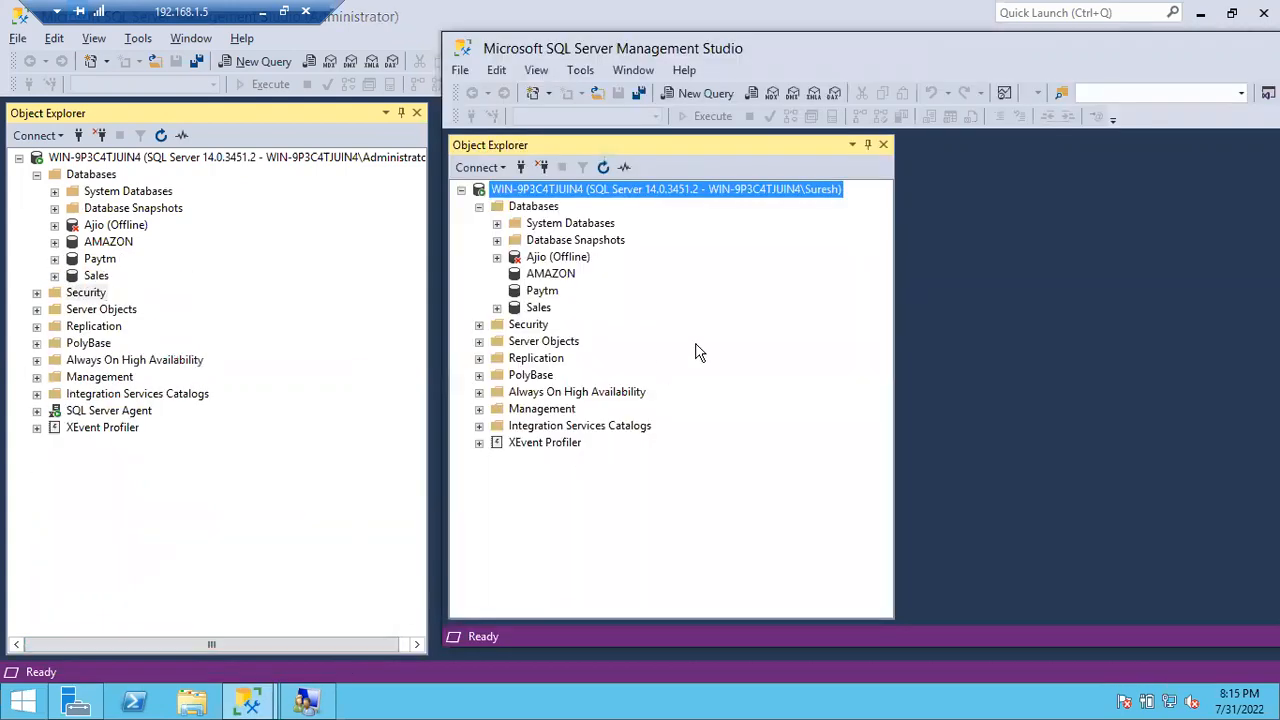
pyautogui.click(531, 428)
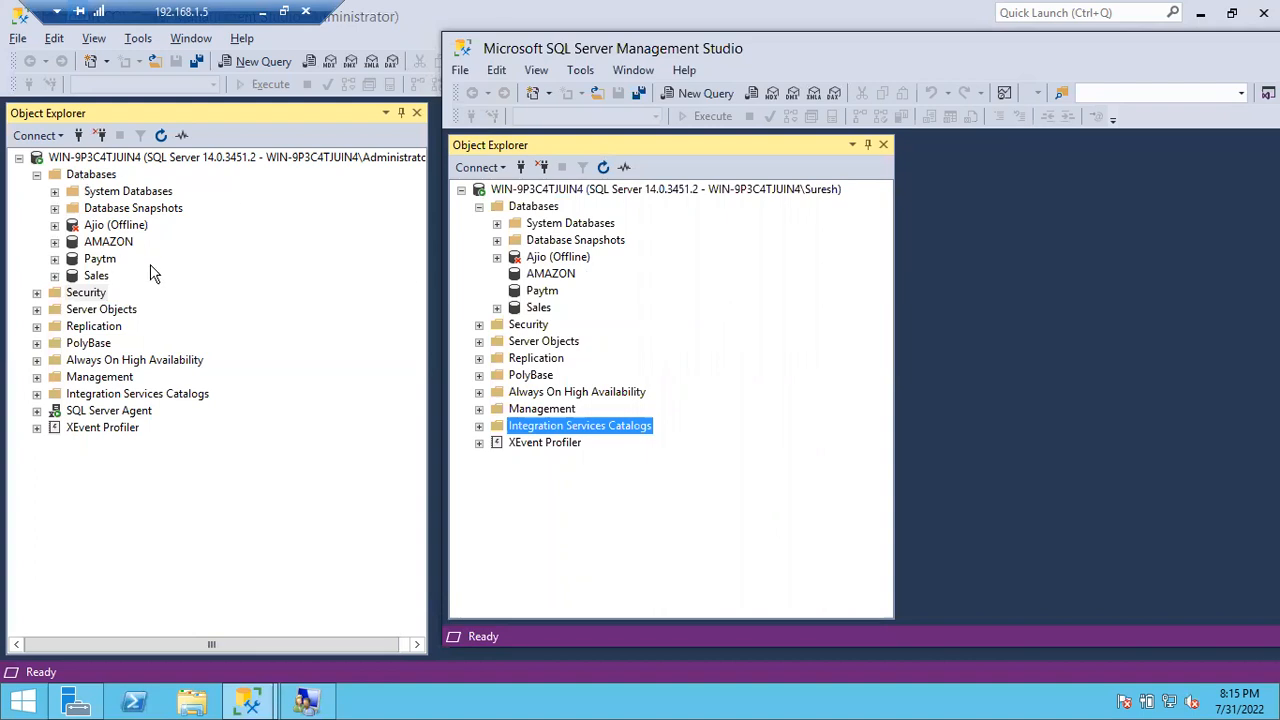
pyautogui.click(245, 160)
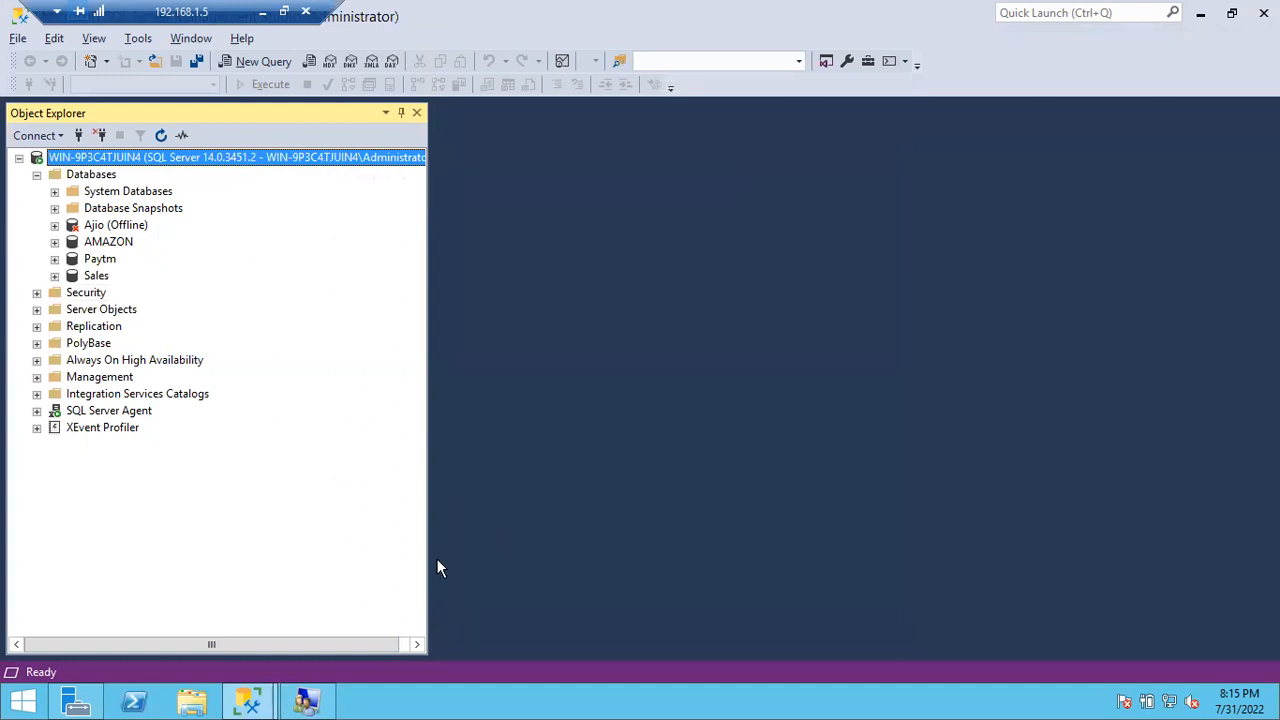
# Step: Expand Security in the administrator Object Explorer to show the server logins, including the other user's
pyautogui.click(249, 700)
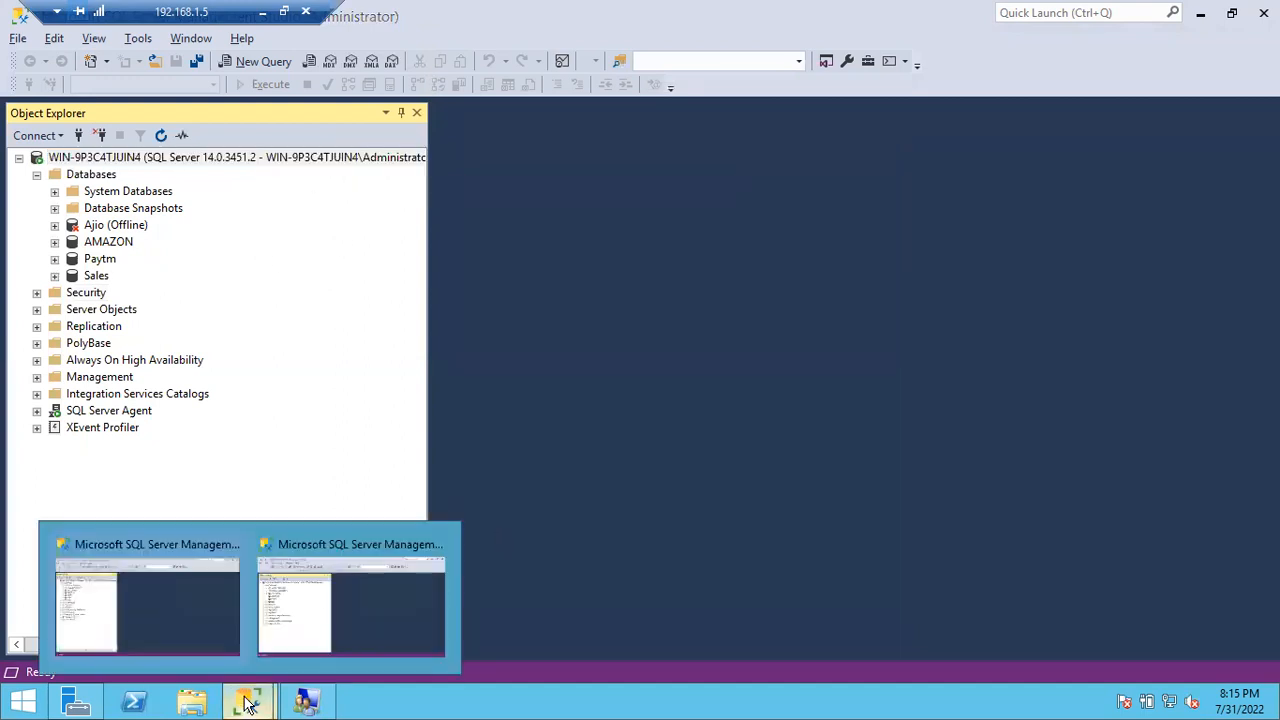
pyautogui.click(287, 614)
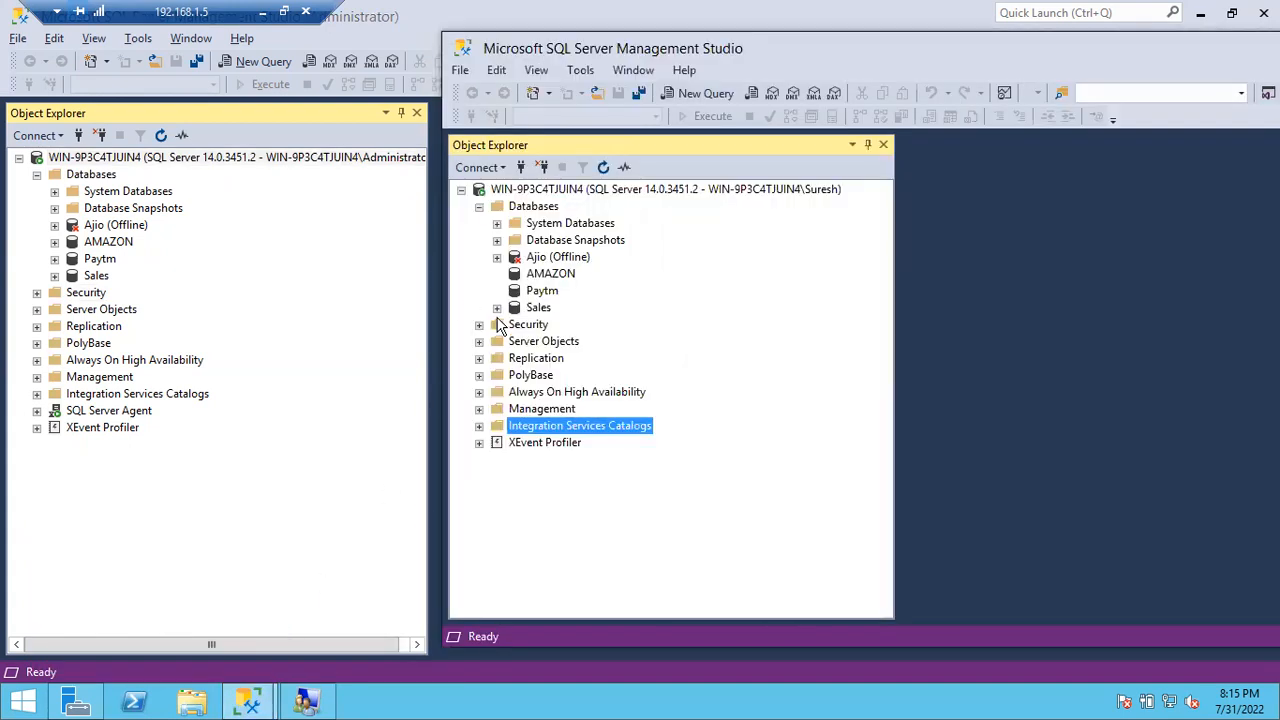
pyautogui.click(37, 292)
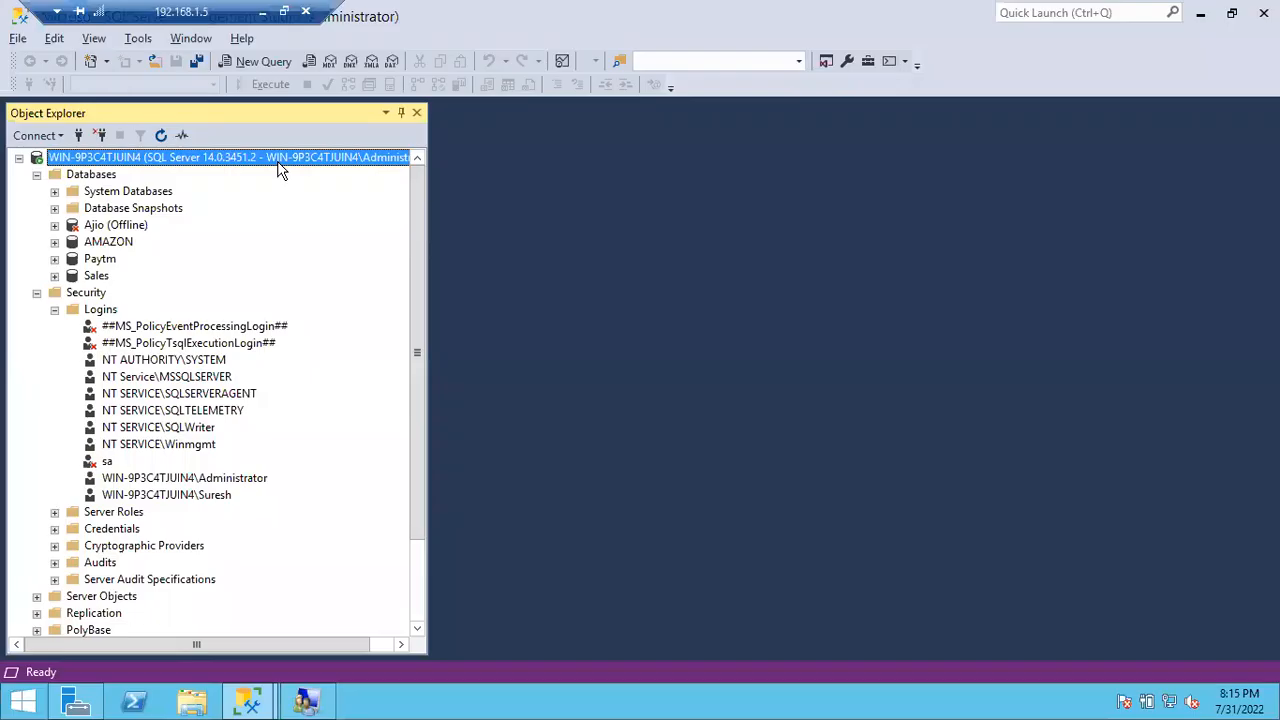
# Step: Open Login Properties for the non-administrator Windows login
pyautogui.doubleClick(182, 495)
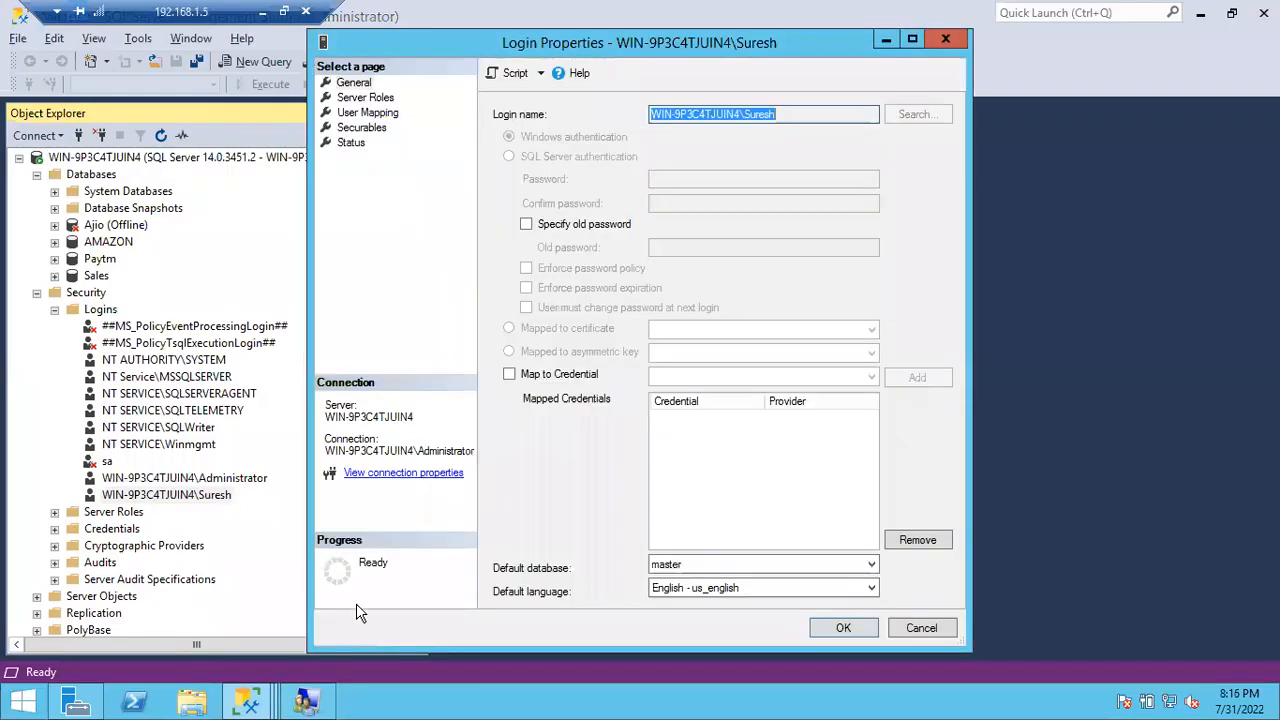
pyautogui.click(258, 706)
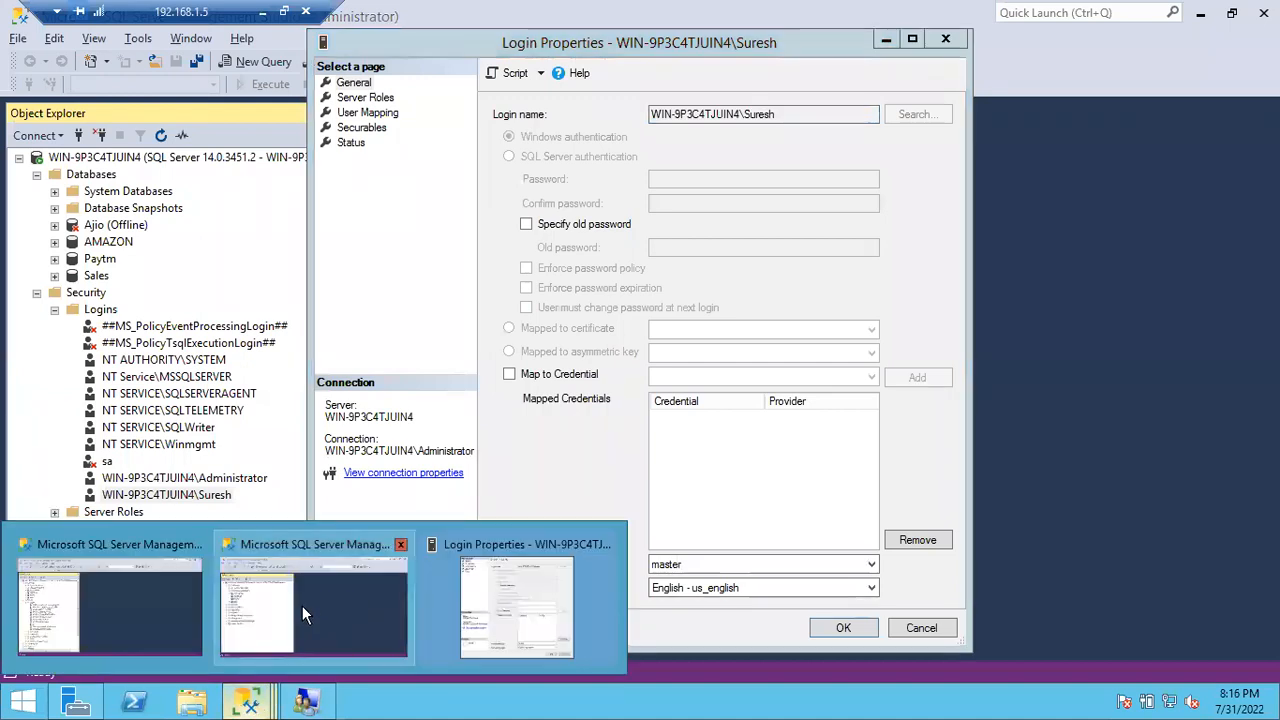
pyautogui.click(302, 606)
# Step: Refresh the other user's database list, confirm AMAZON is still inaccessible, then minimize that window
pyautogui.click(244, 259)
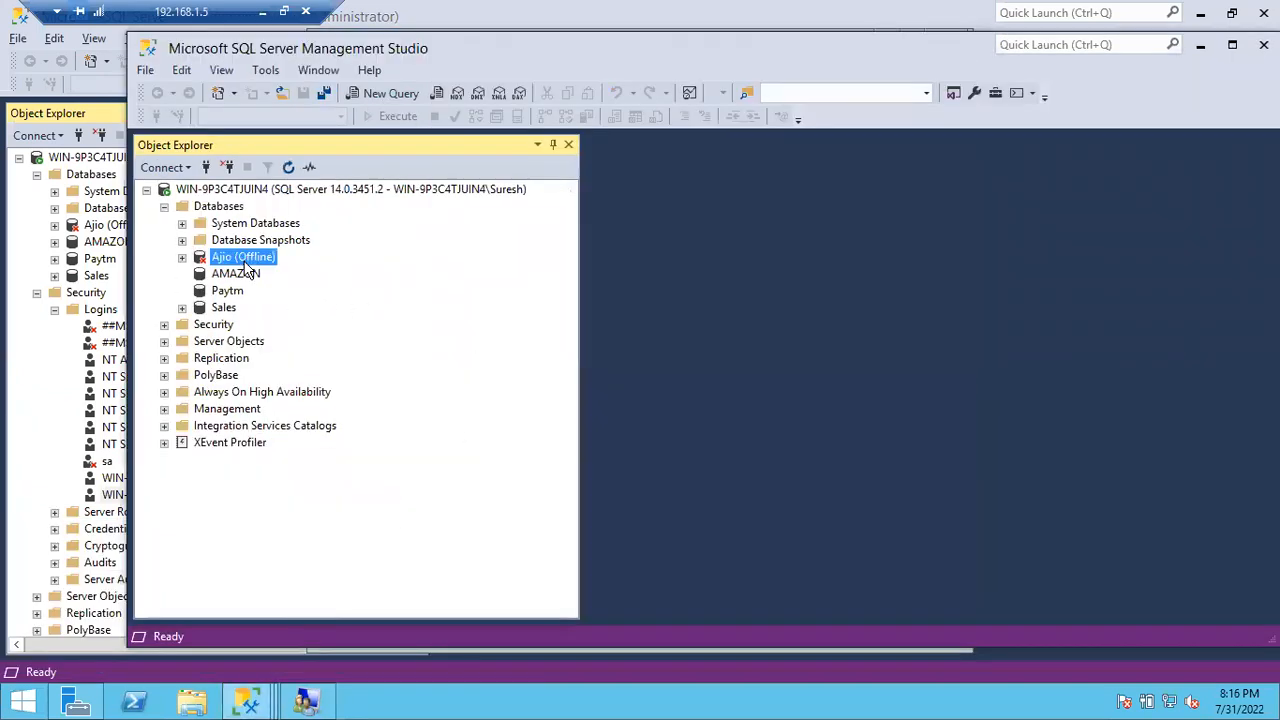
pyautogui.click(236, 275)
pyautogui.click(288, 168)
pyautogui.click(236, 274)
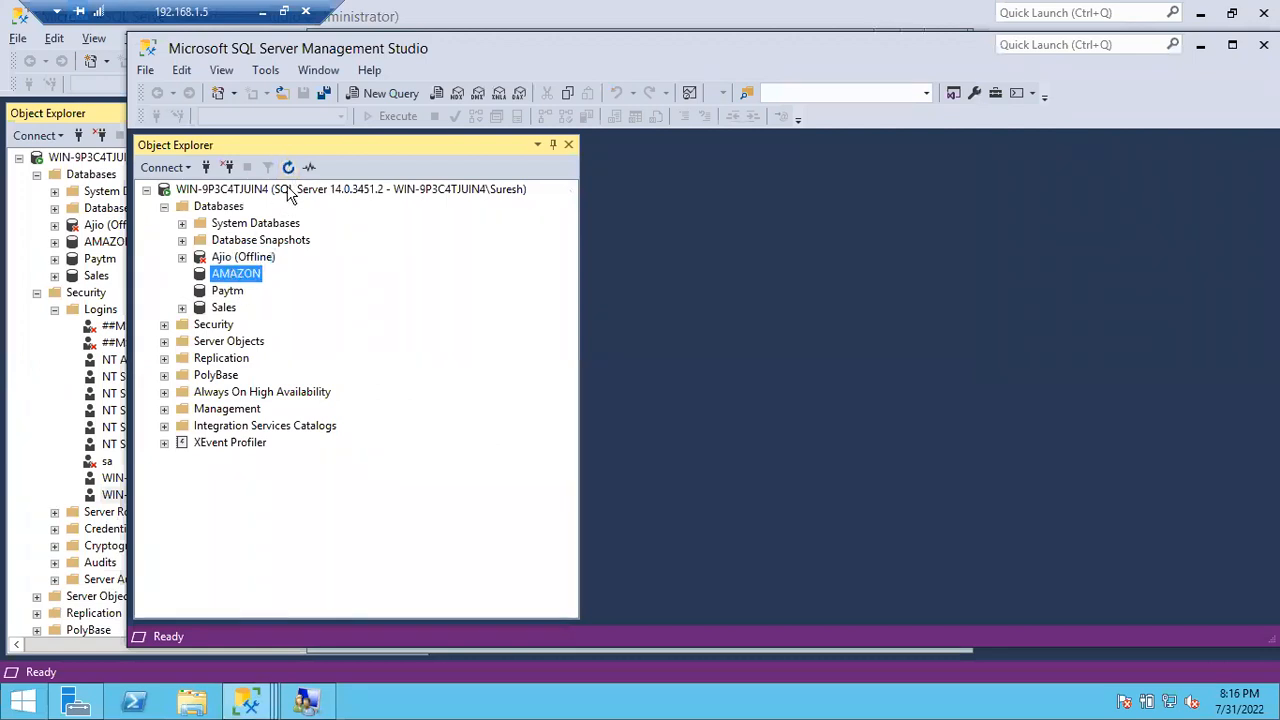
pyautogui.click(290, 169)
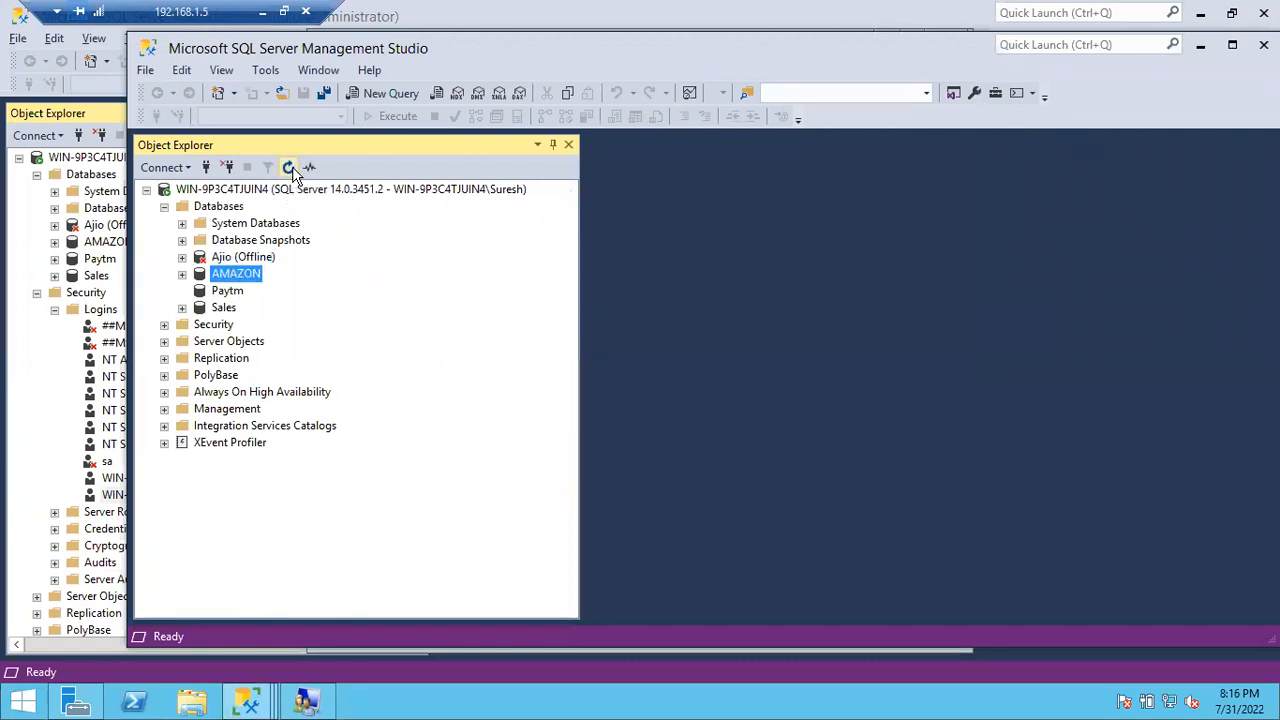
pyautogui.click(182, 275)
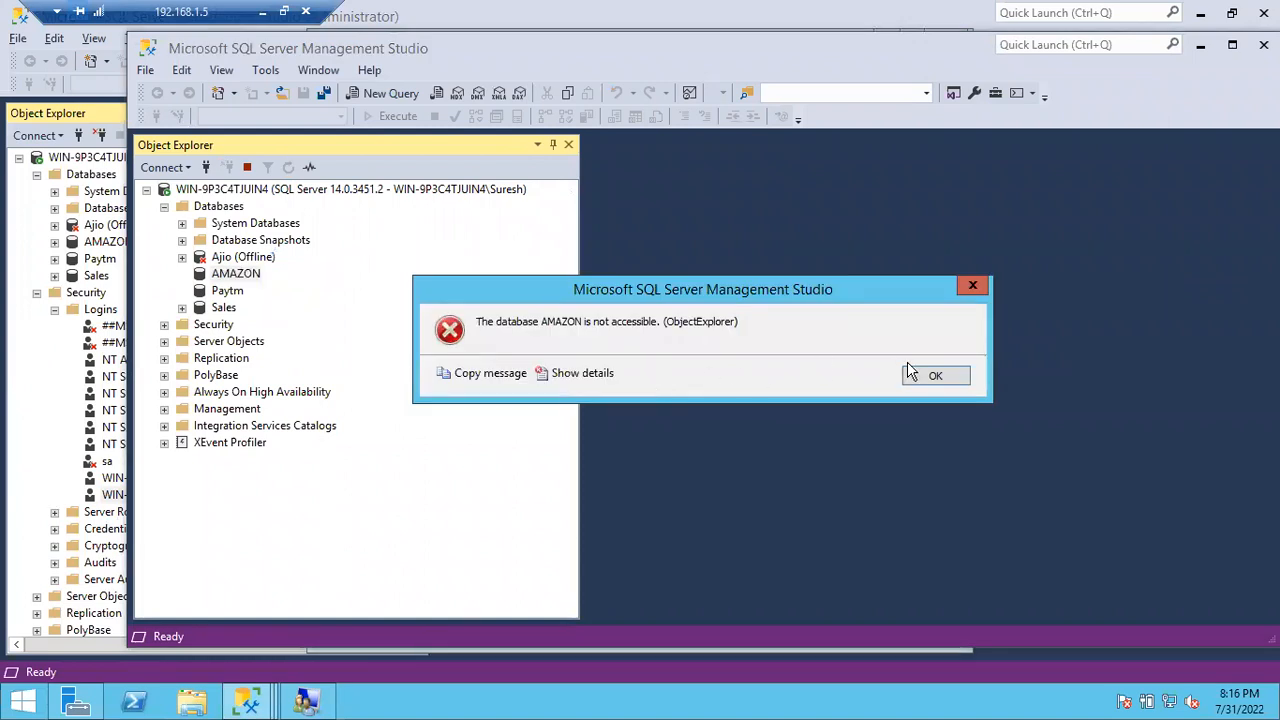
pyautogui.click(918, 375)
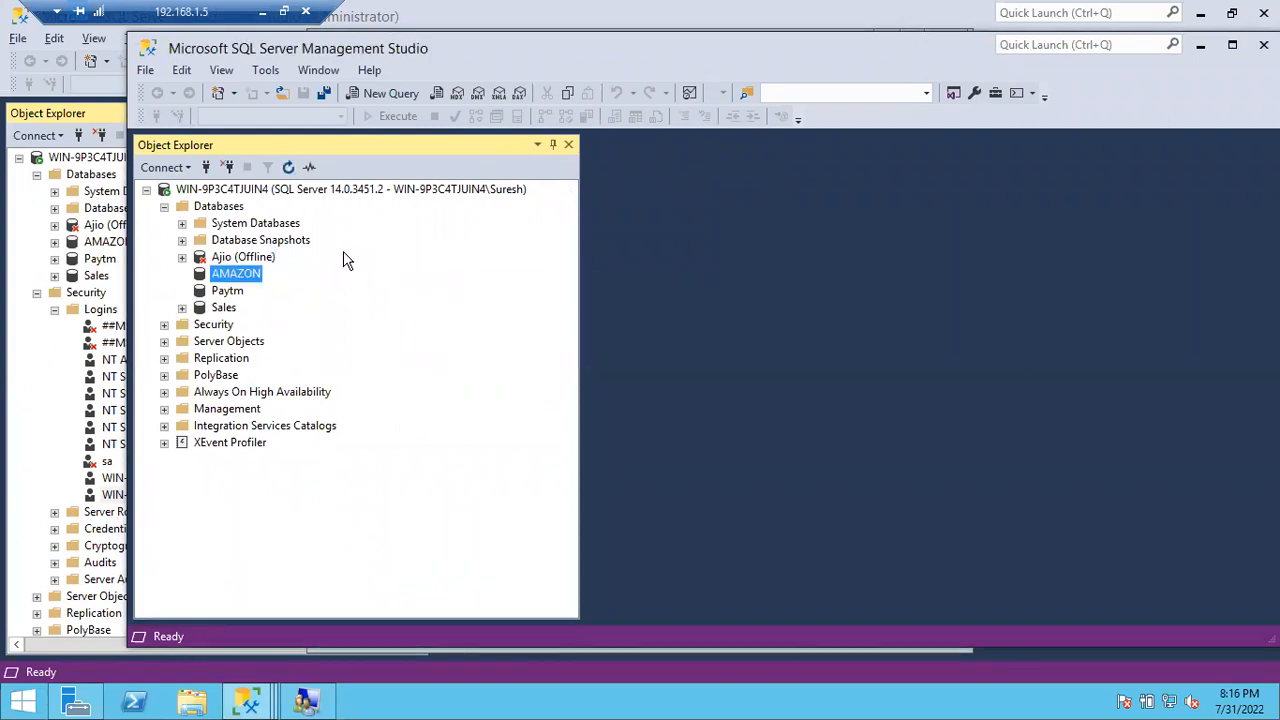
pyautogui.click(288, 167)
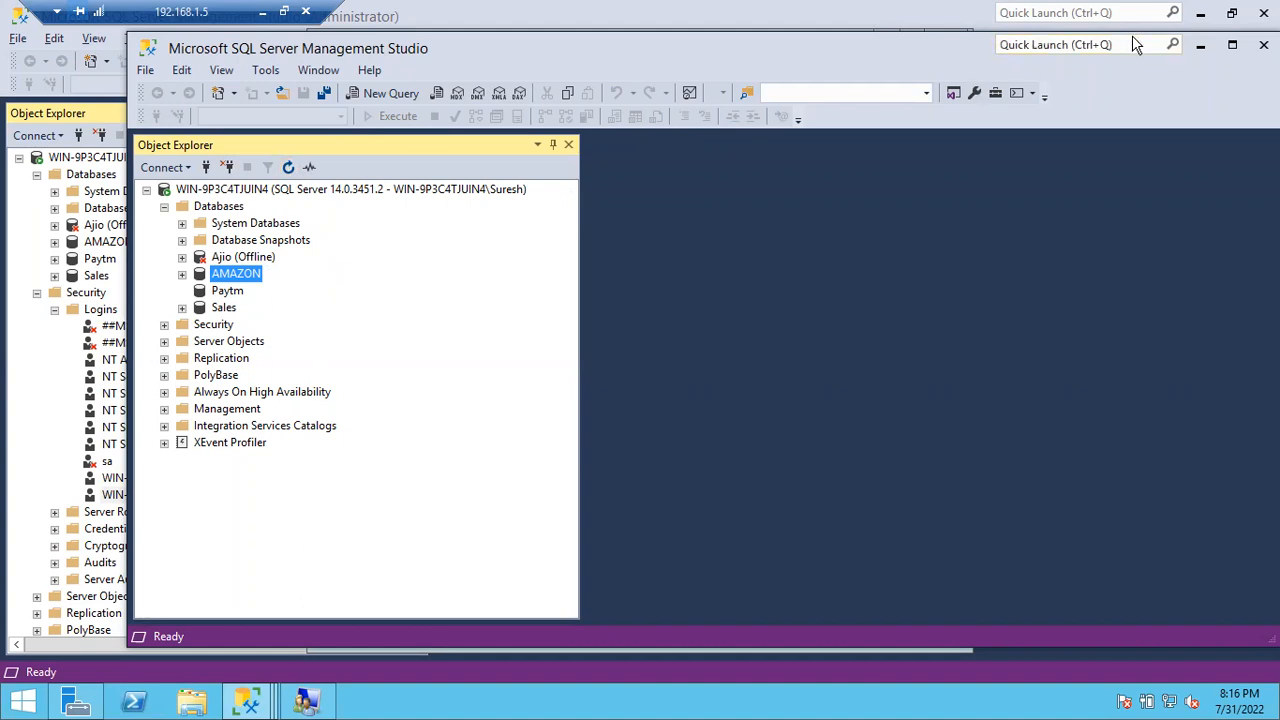
pyautogui.click(1200, 52)
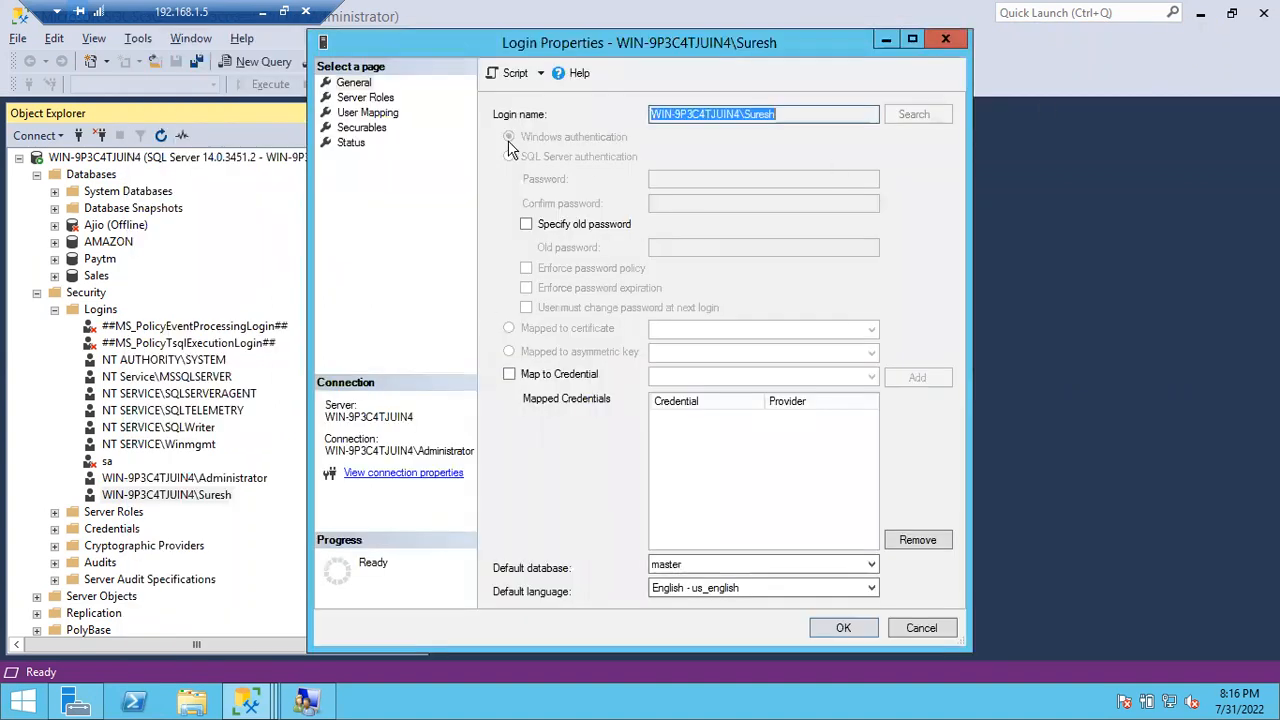
# Step: Under User Mapping, tick AMAZON with default schema dbo and save the login
pyautogui.click(360, 113)
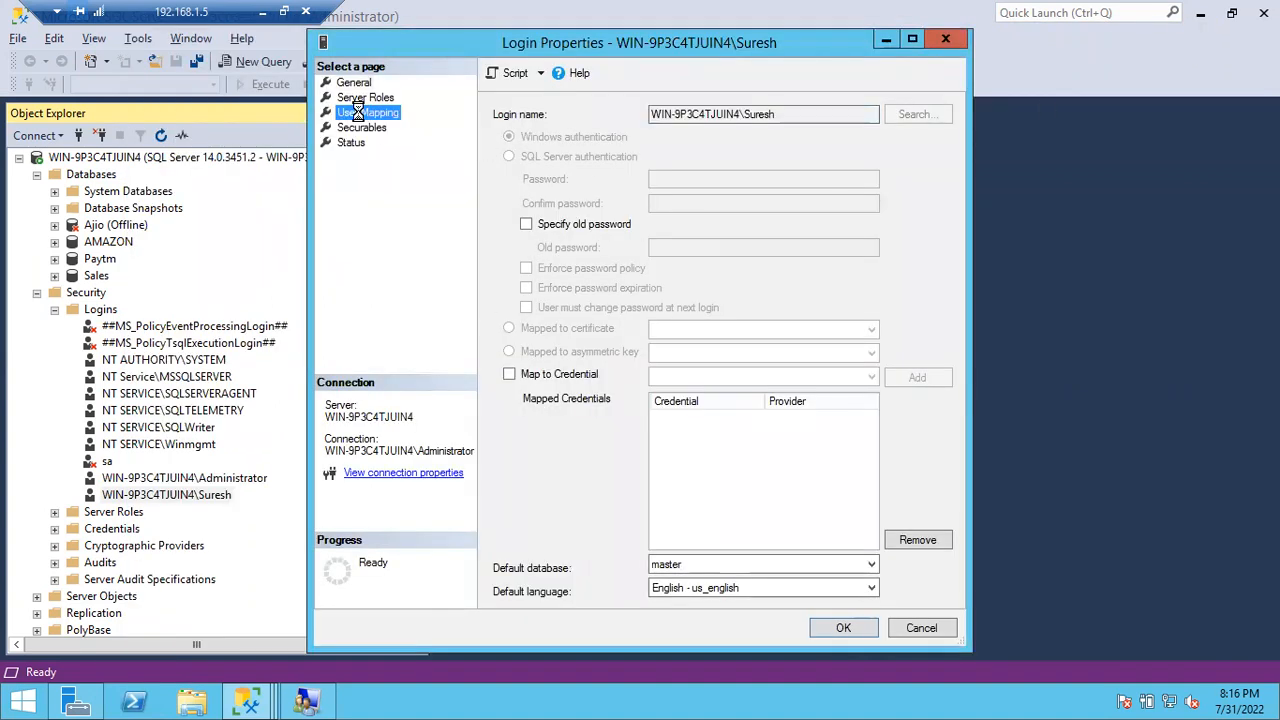
pyautogui.click(851, 373)
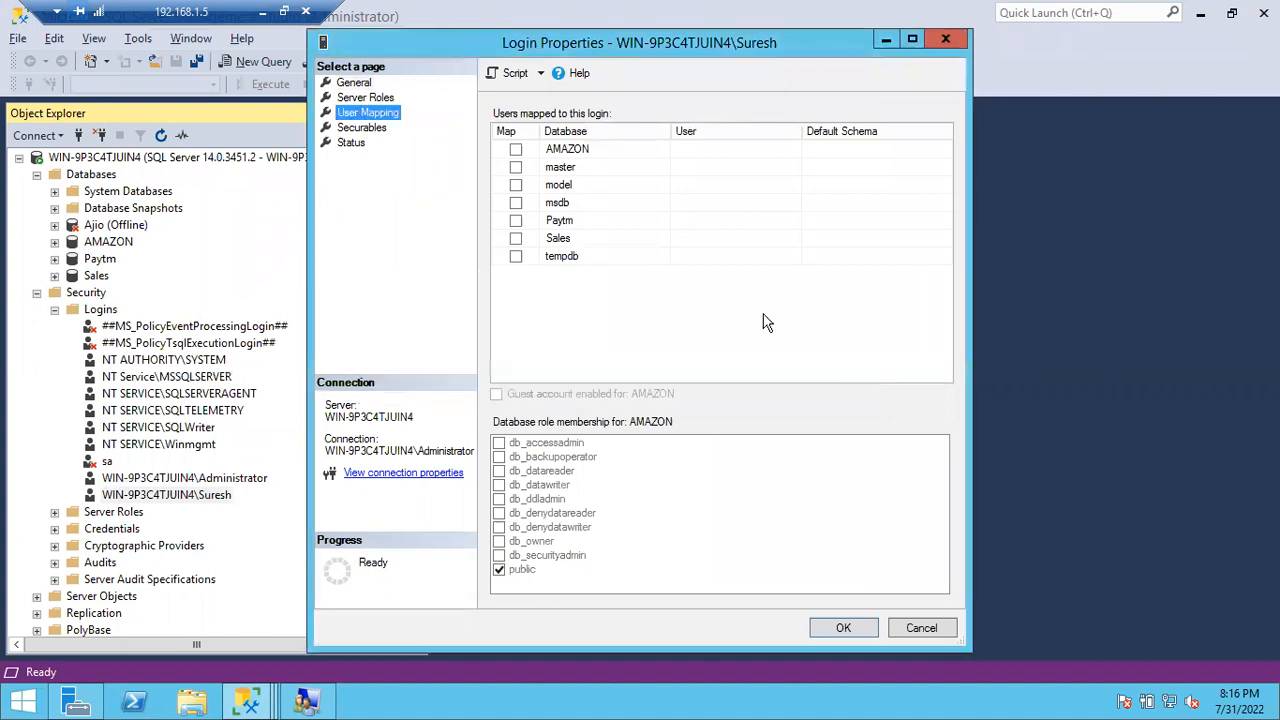
pyautogui.click(516, 149)
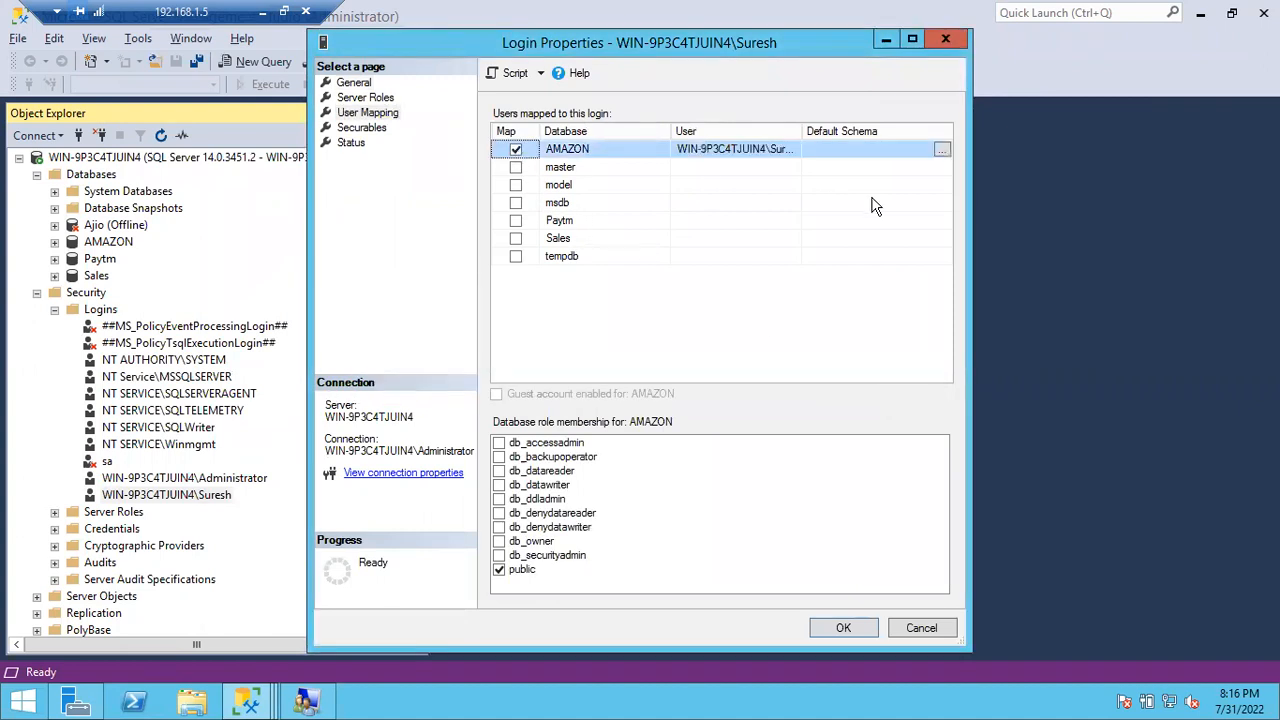
pyautogui.moveTo(797, 130); pyautogui.dragTo(838, 130)
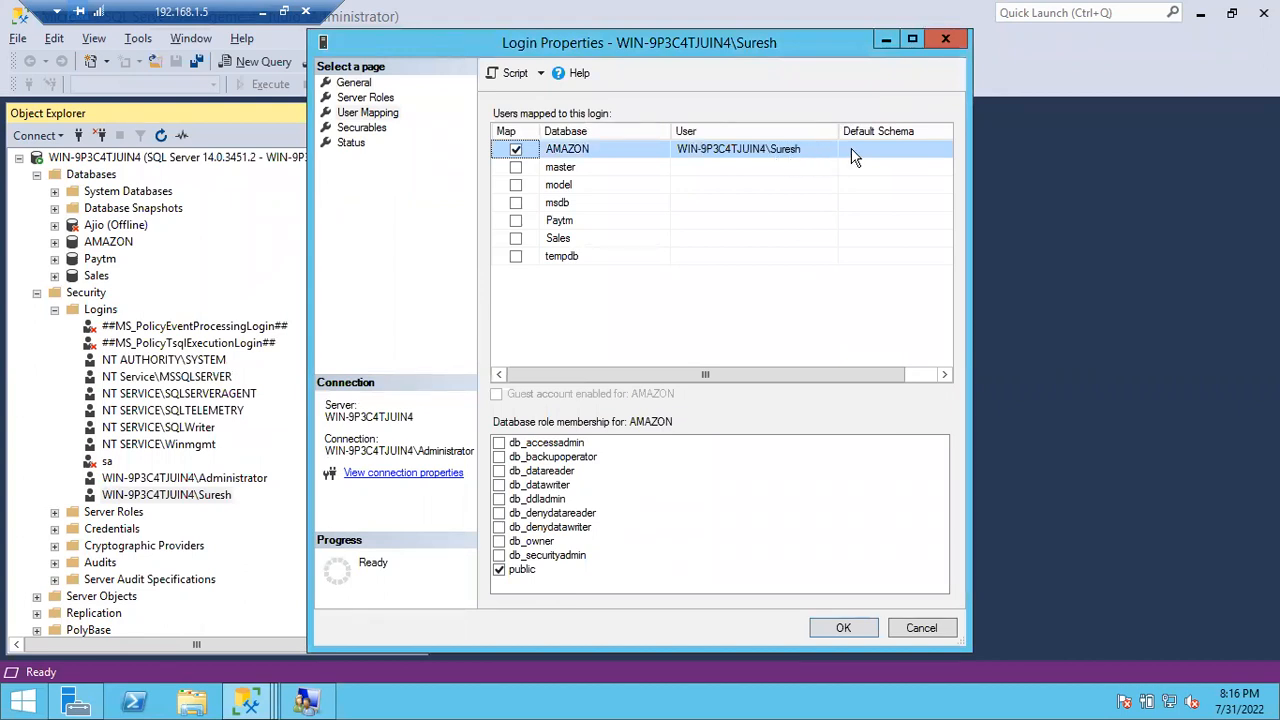
pyautogui.click(852, 149)
pyautogui.write('dbo')
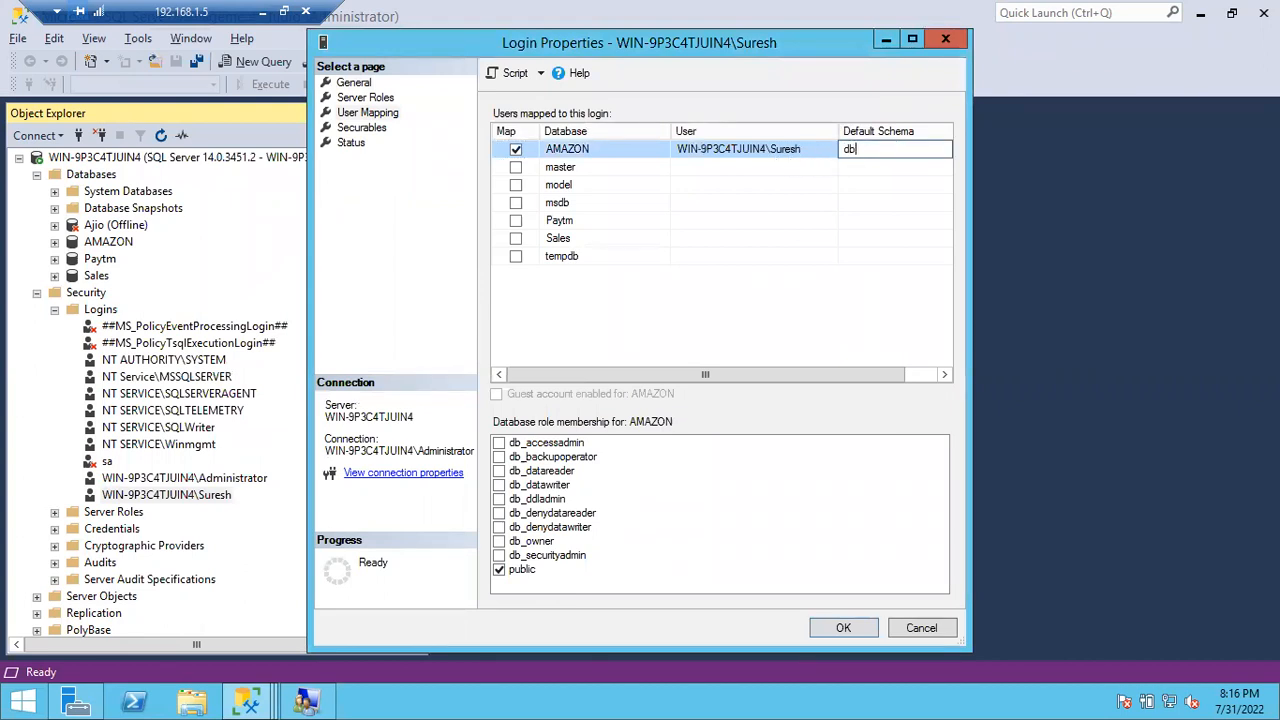
pyautogui.click(843, 628)
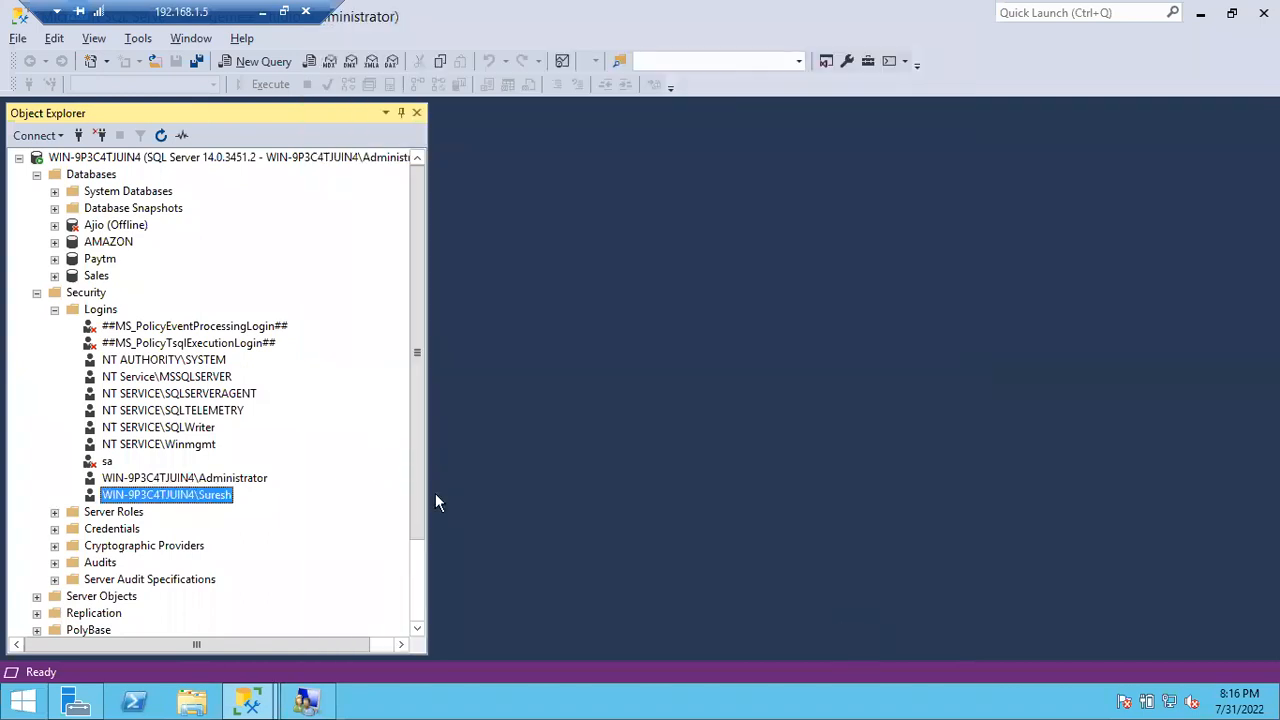
# Step: In the limited session, expand AMAZON successfully while Paytm and Sales report not accessible
pyautogui.click(255, 703)
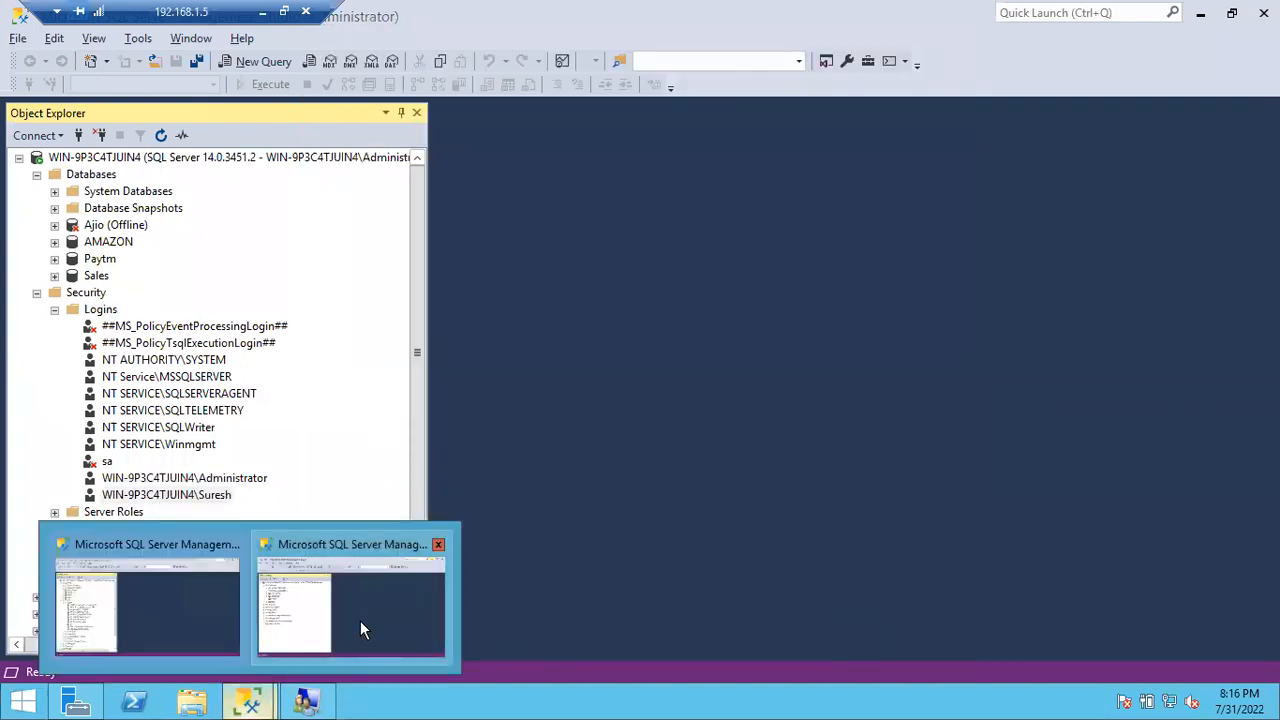
pyautogui.click(360, 620)
pyautogui.click(228, 207)
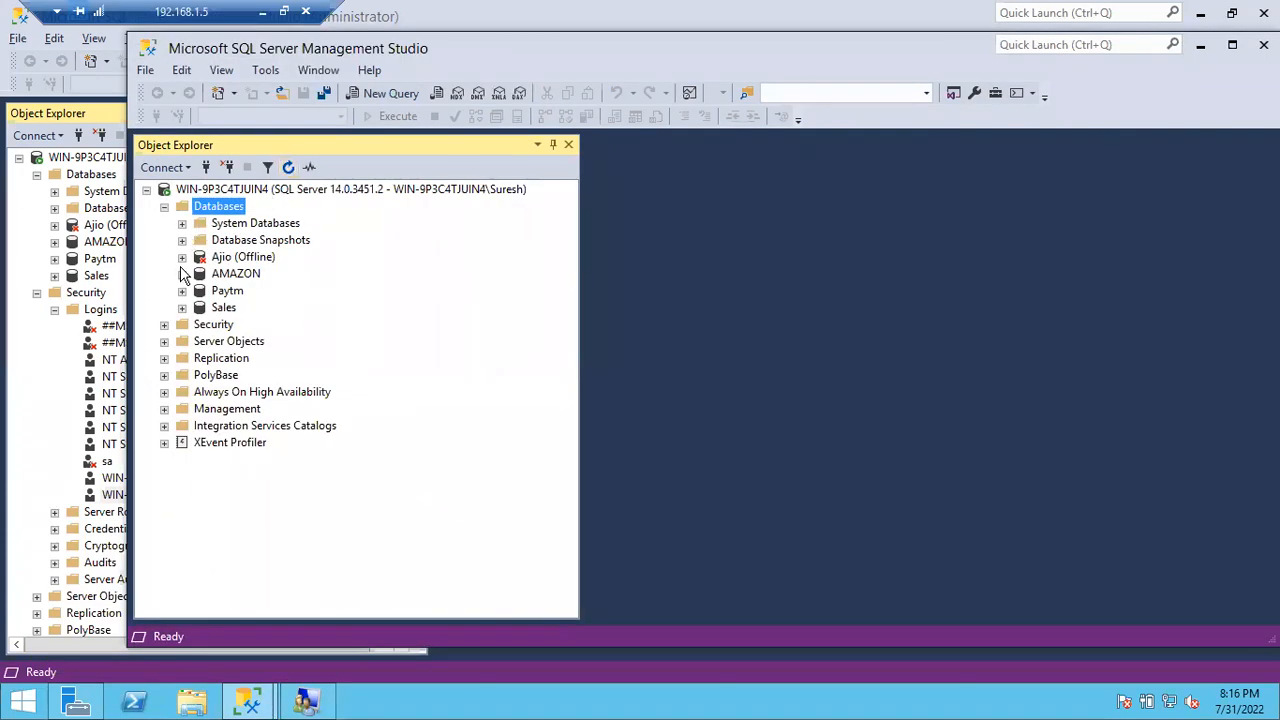
pyautogui.click(182, 274)
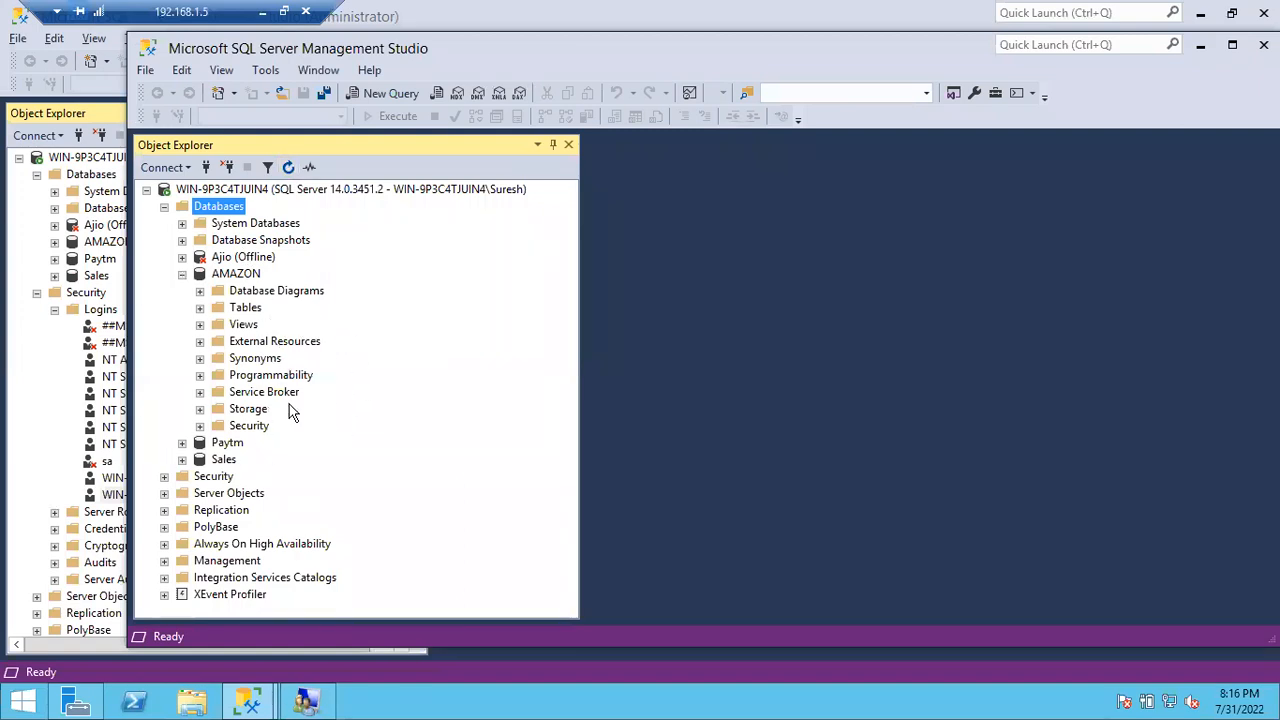
pyautogui.click(182, 443)
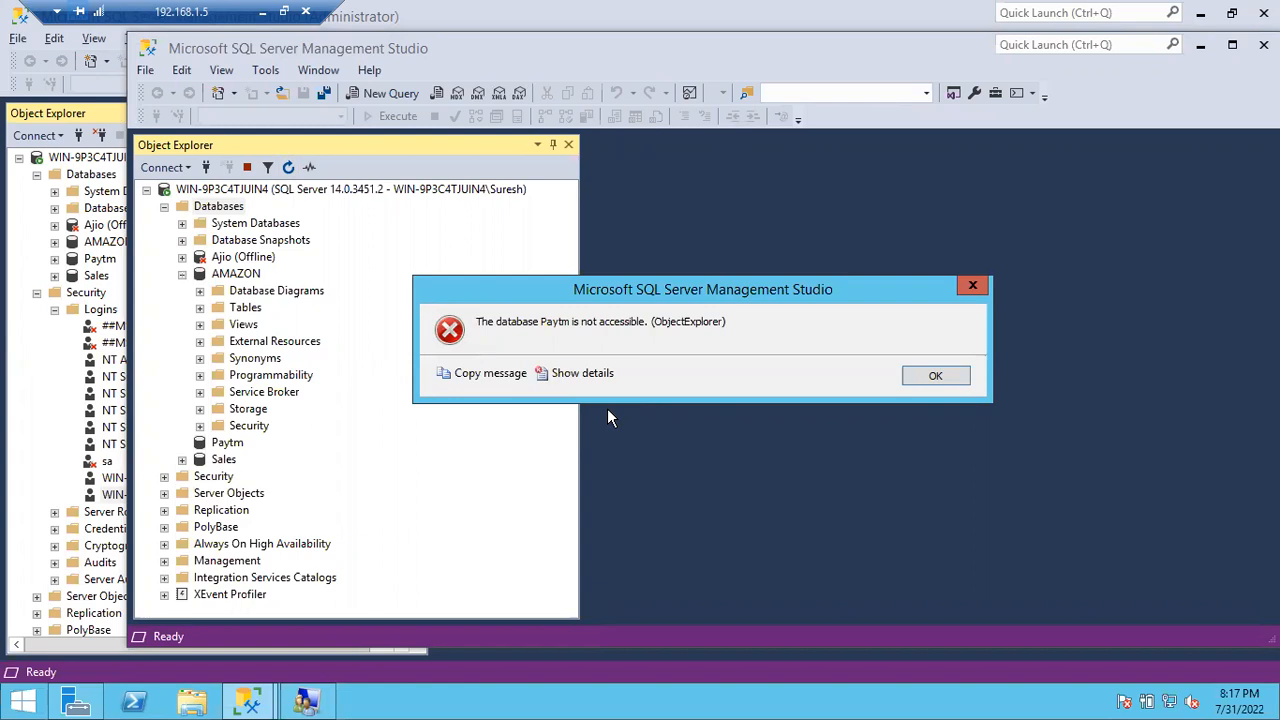
pyautogui.click(920, 377)
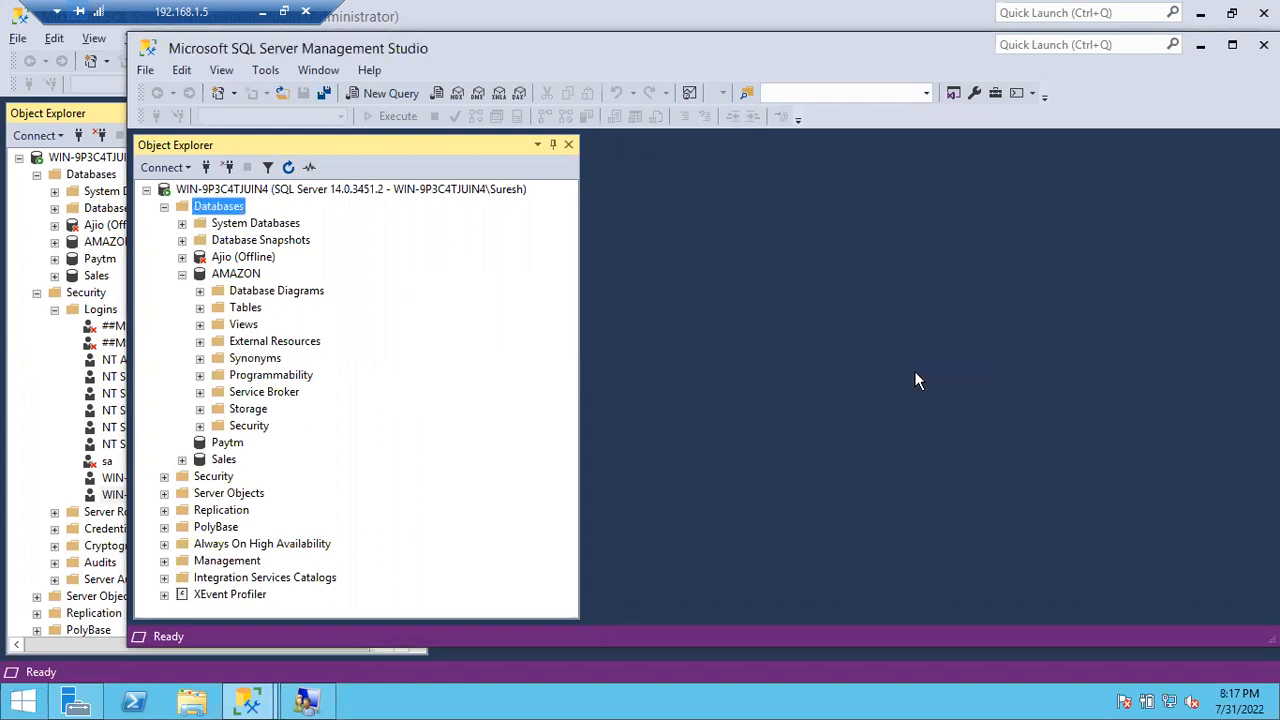
pyautogui.click(182, 459)
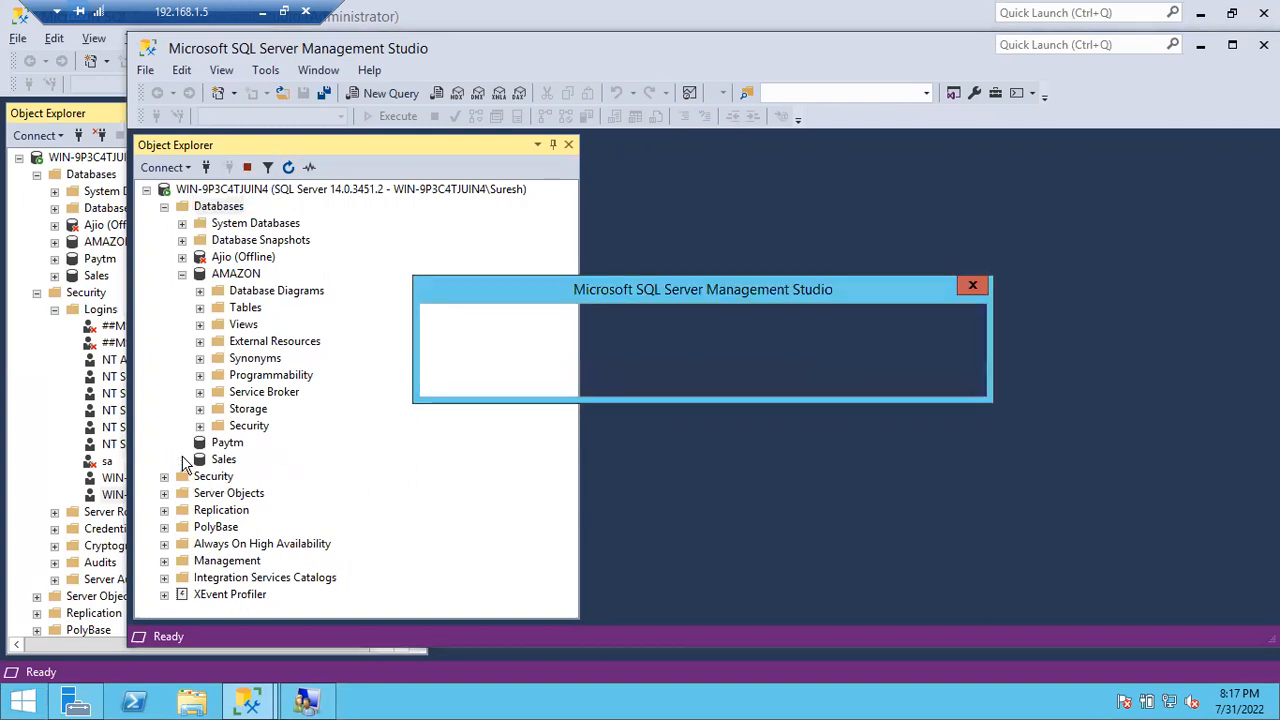
pyautogui.click(935, 377)
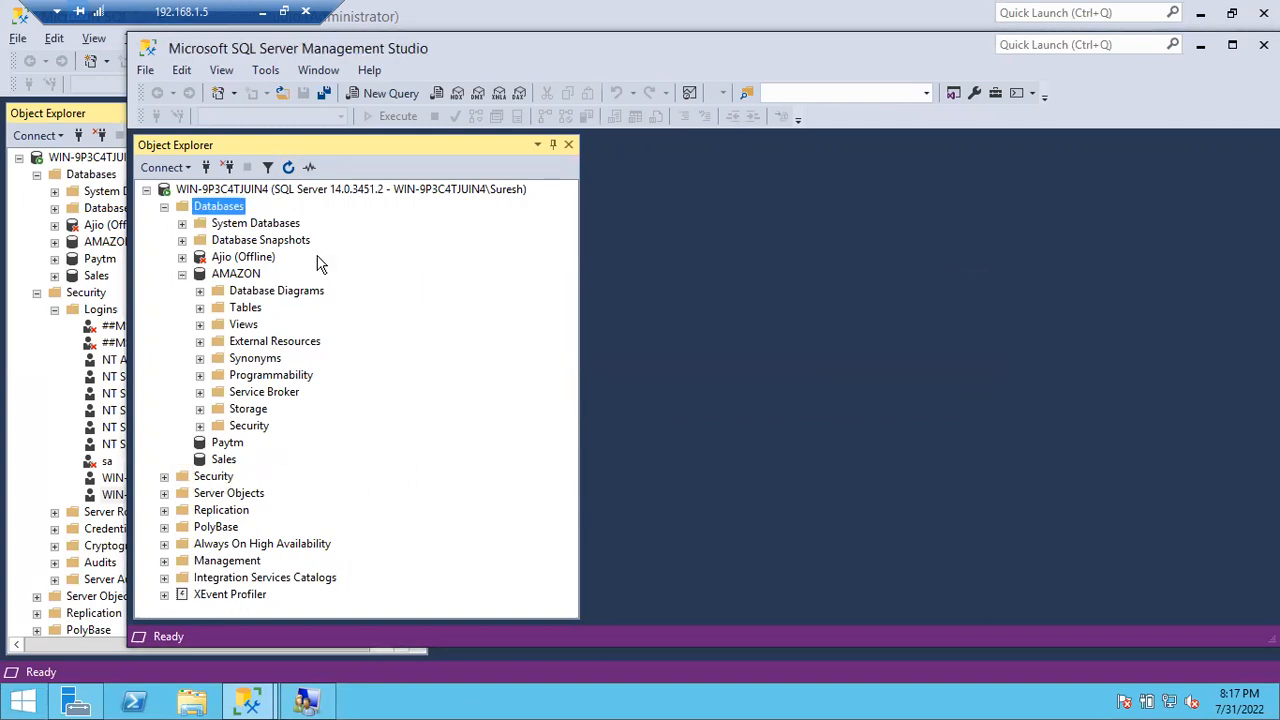
pyautogui.click(182, 273)
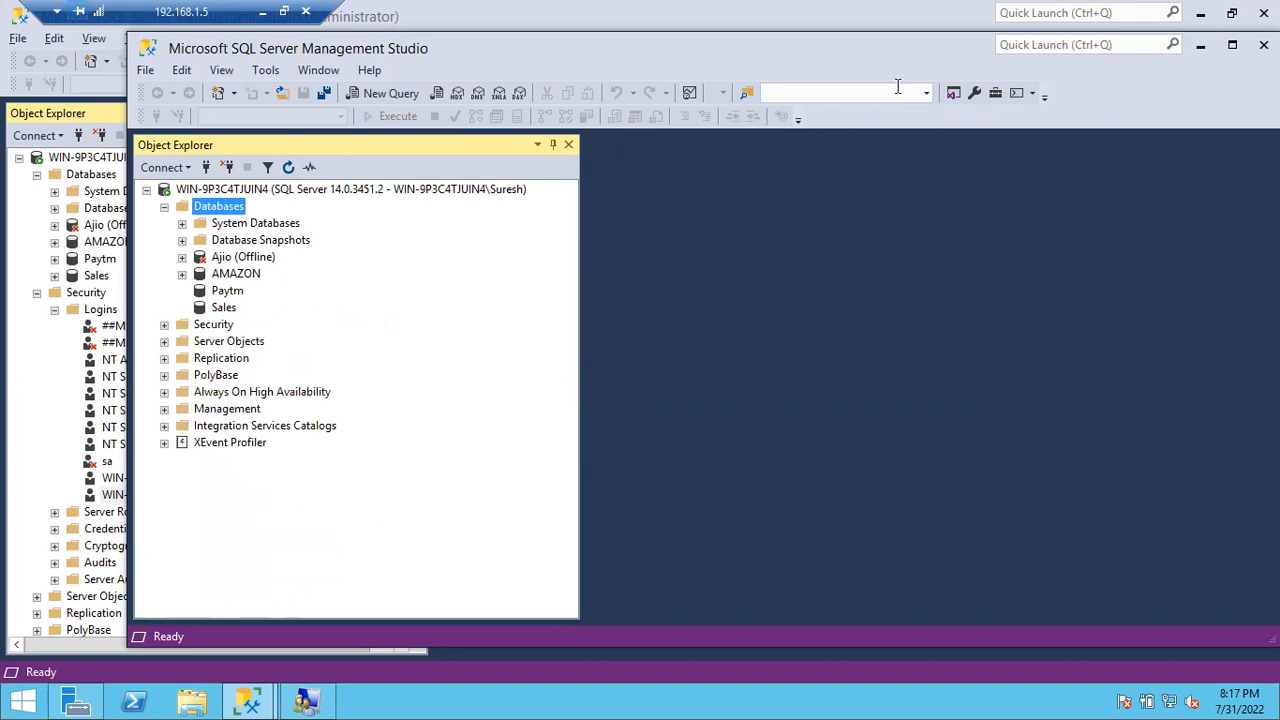
# Step: Minimize the limited session, then open and cancel a New Login dialog under Logins
pyautogui.click(1199, 47)
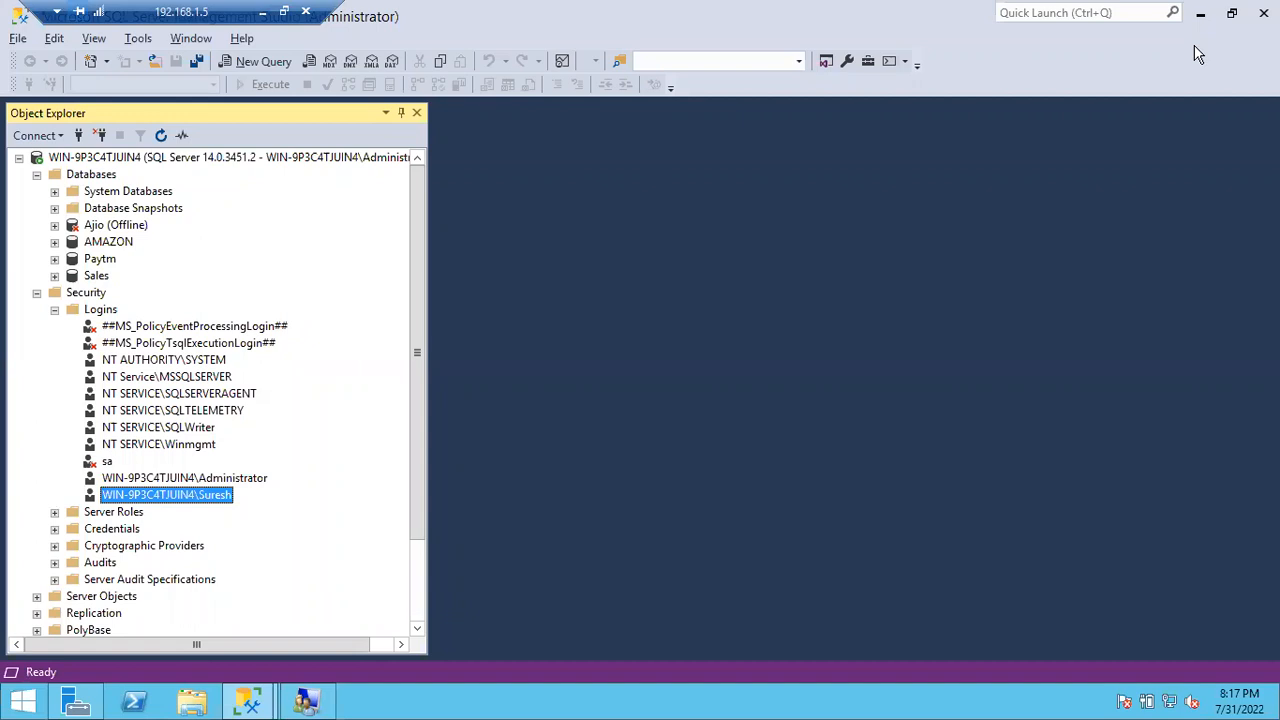
pyautogui.rightClick(108, 312)
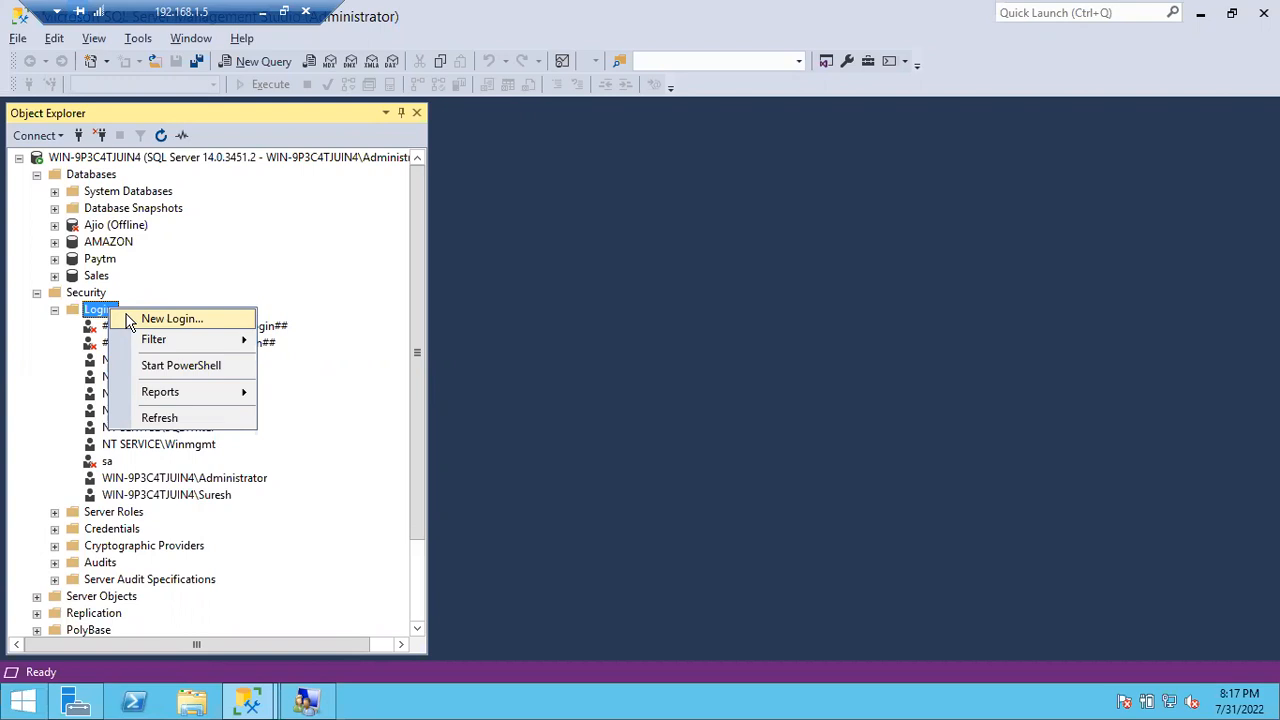
pyautogui.click(131, 320)
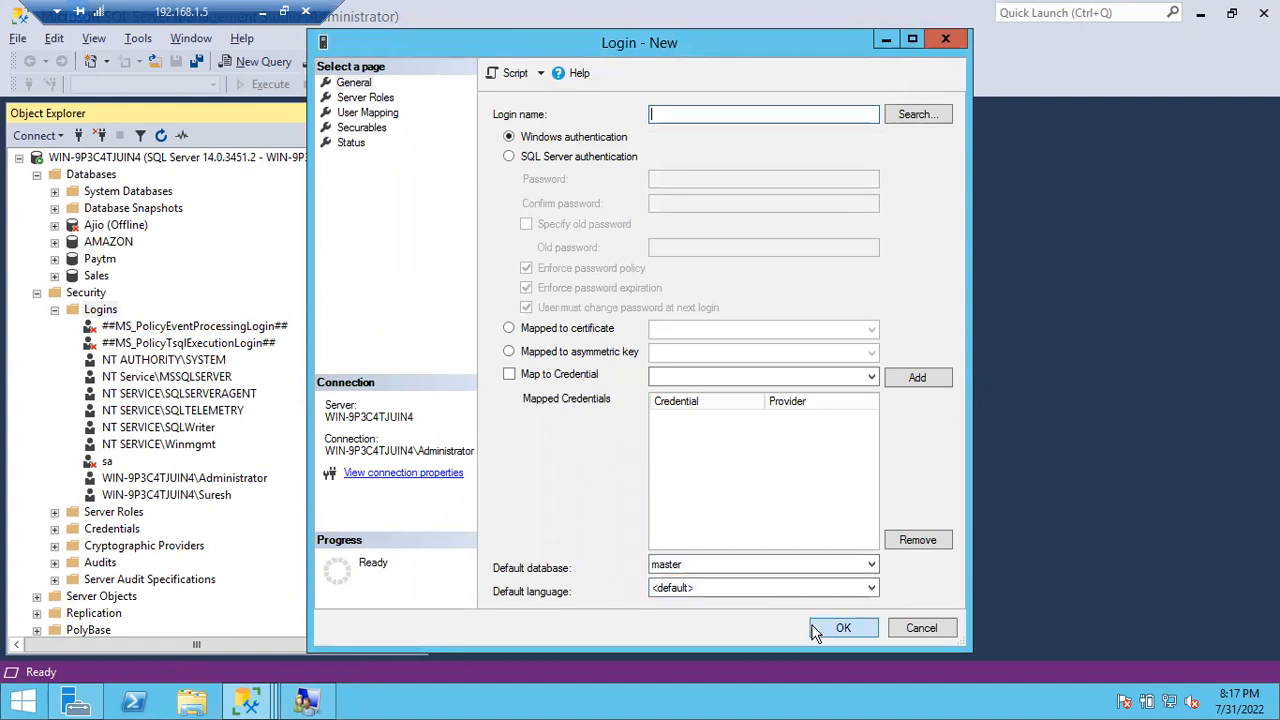
pyautogui.click(906, 630)
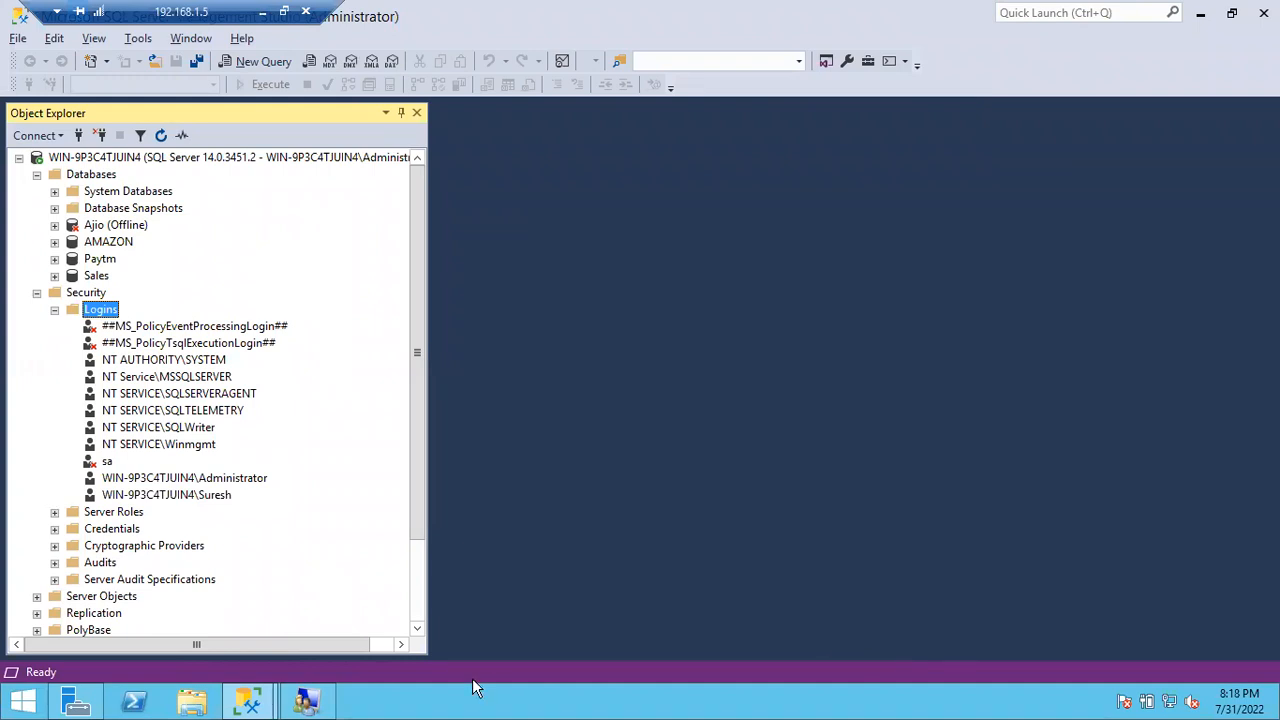
pyautogui.click(249, 701)
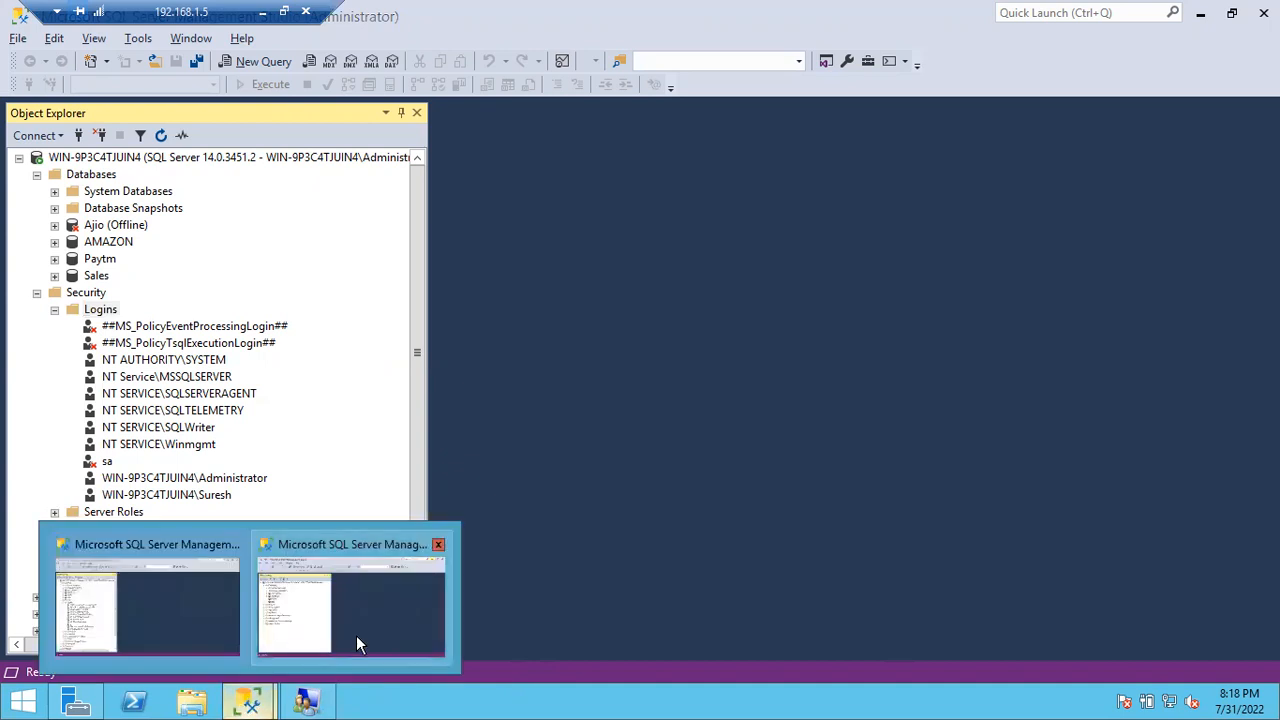
pyautogui.click(320, 407)
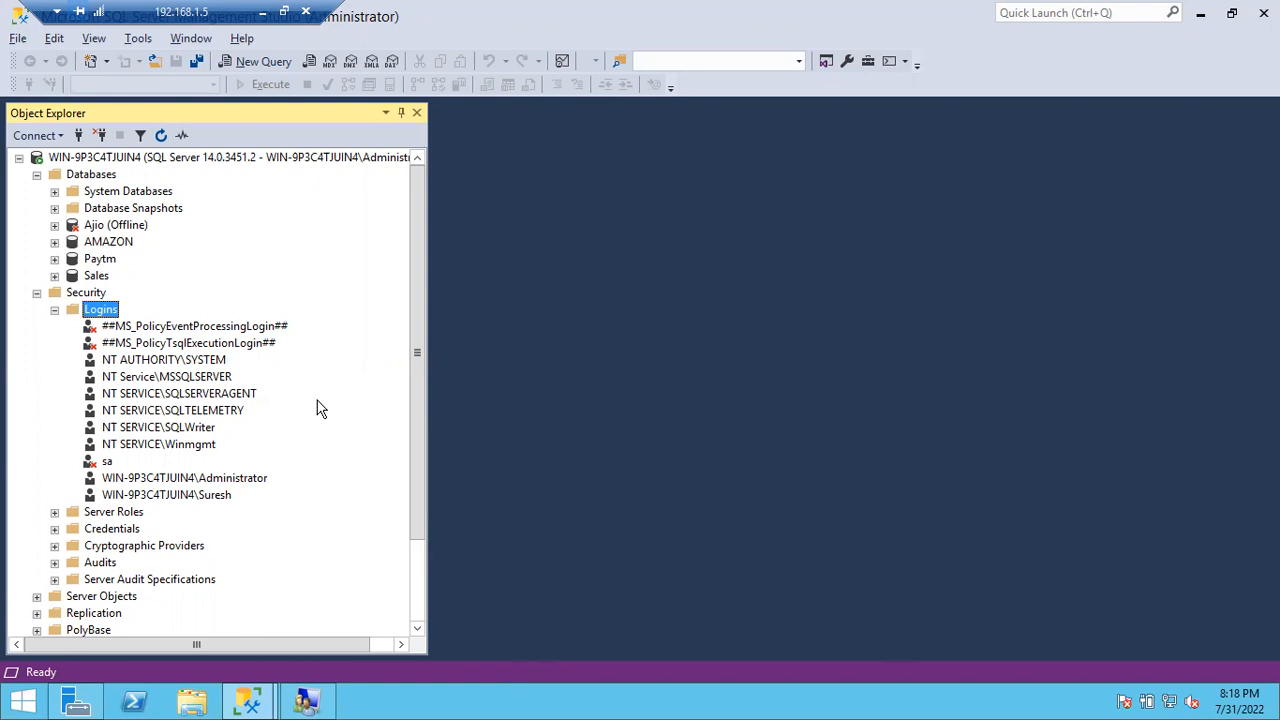
# Step: Minimize Remote Desktop and search 'tim' in Windows to open the Clock app
pyautogui.click(265, 18)
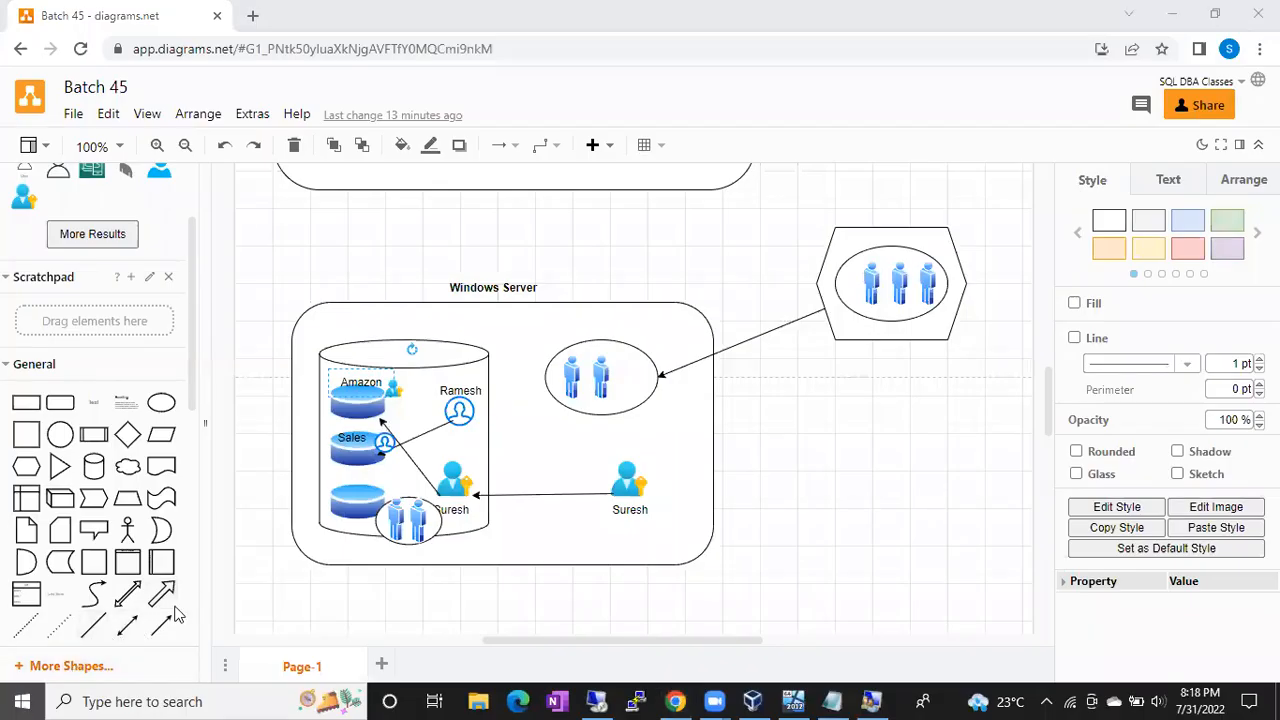
pyautogui.click(21, 701)
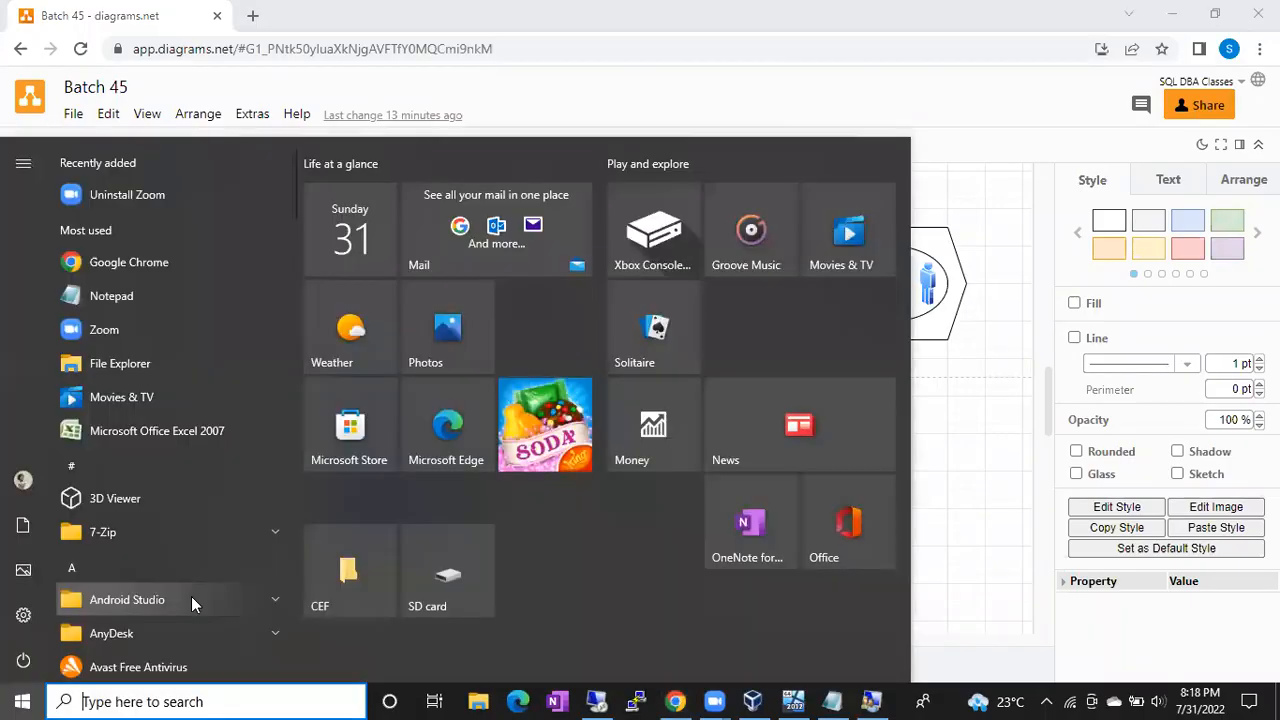
pyautogui.click(457, 96)
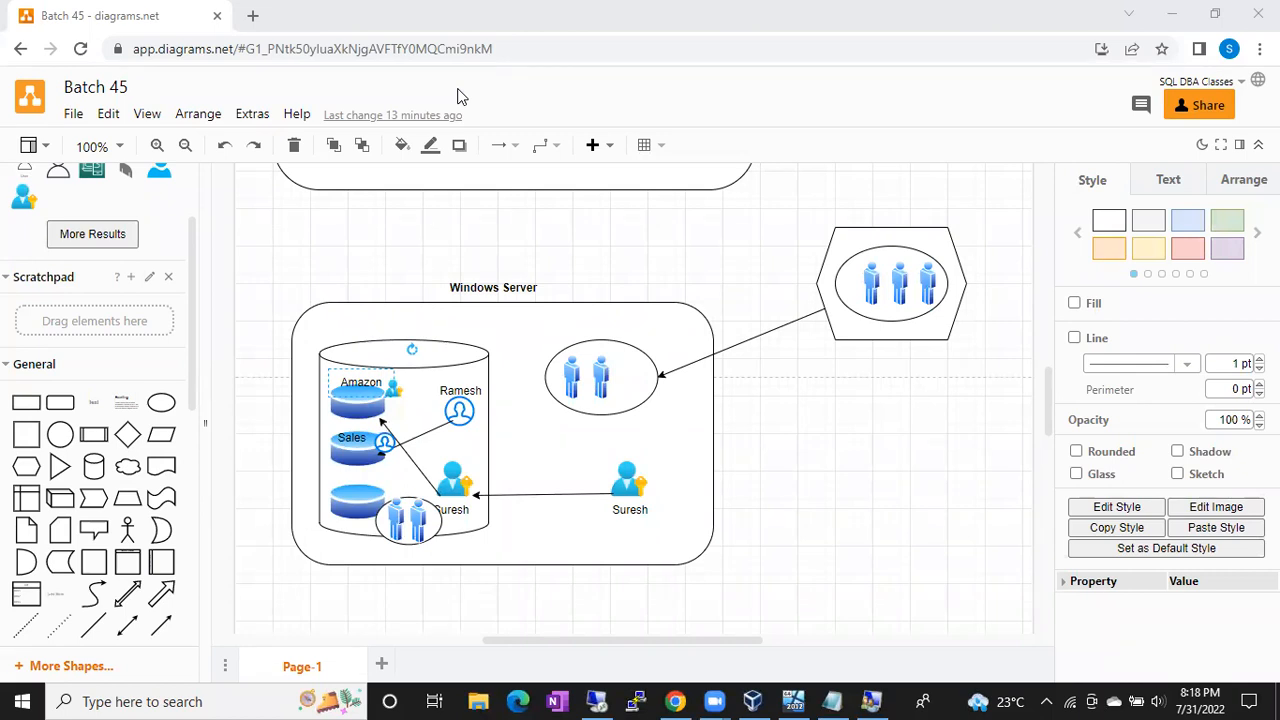
pyautogui.click(30, 700)
pyautogui.write('tim')
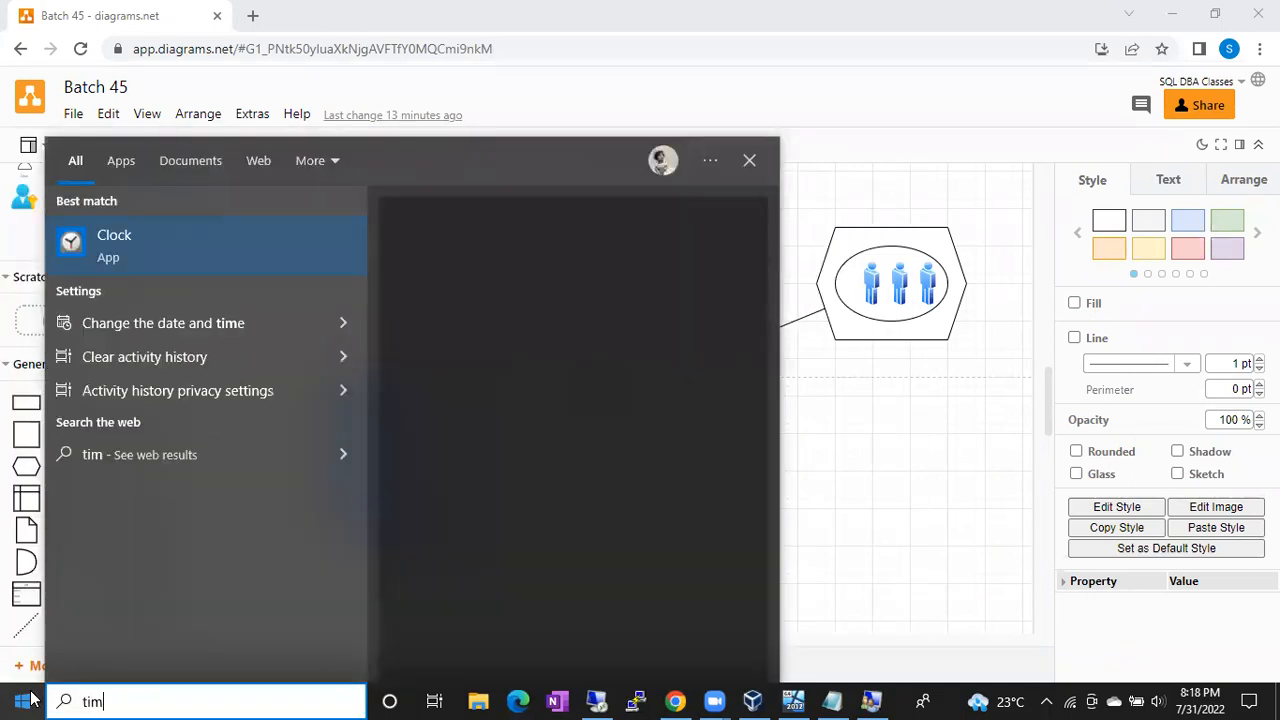
pyautogui.click(193, 238)
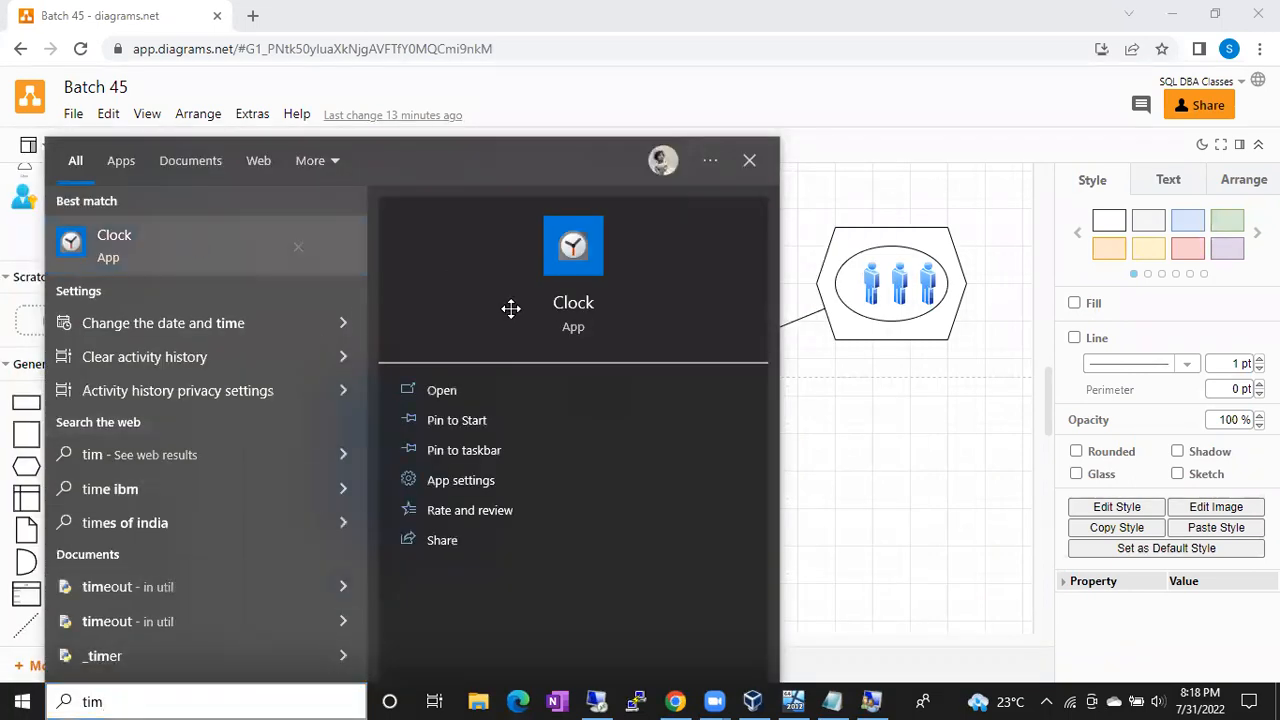
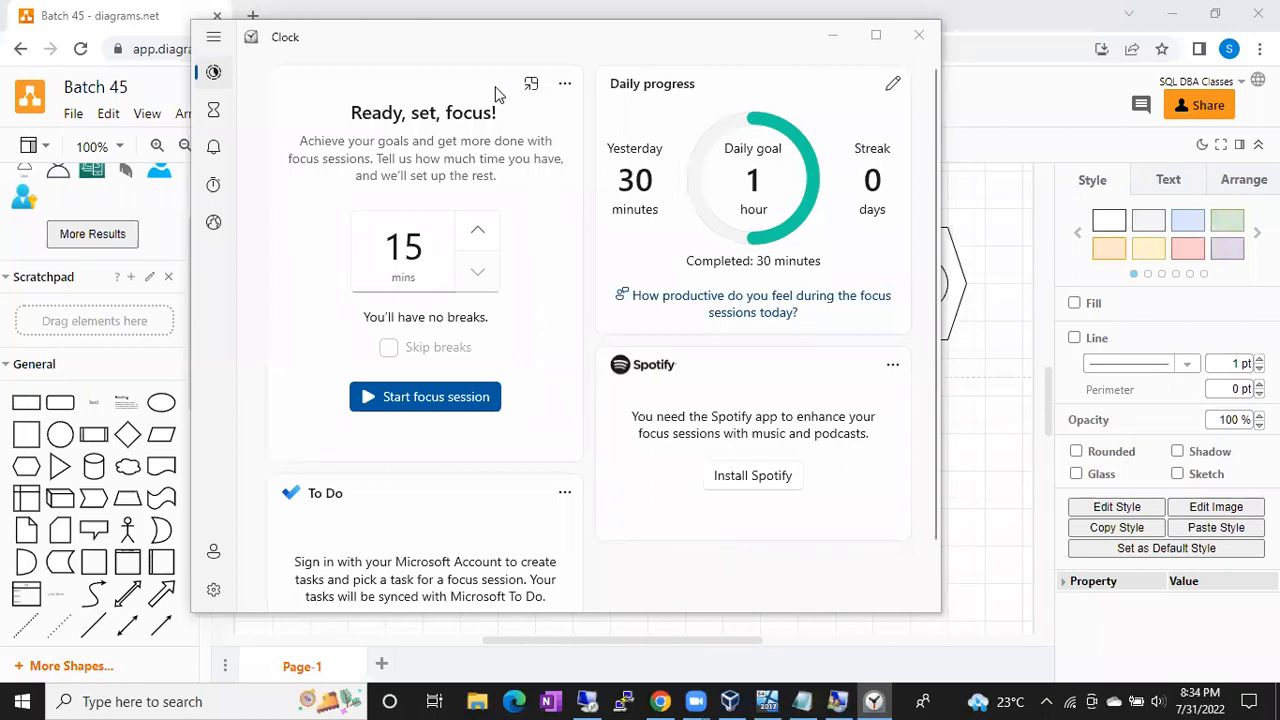
# Step: Close the Windows Clock window and bring the Batch 45 diagram in Chrome to the front
pyautogui.click(918, 36)
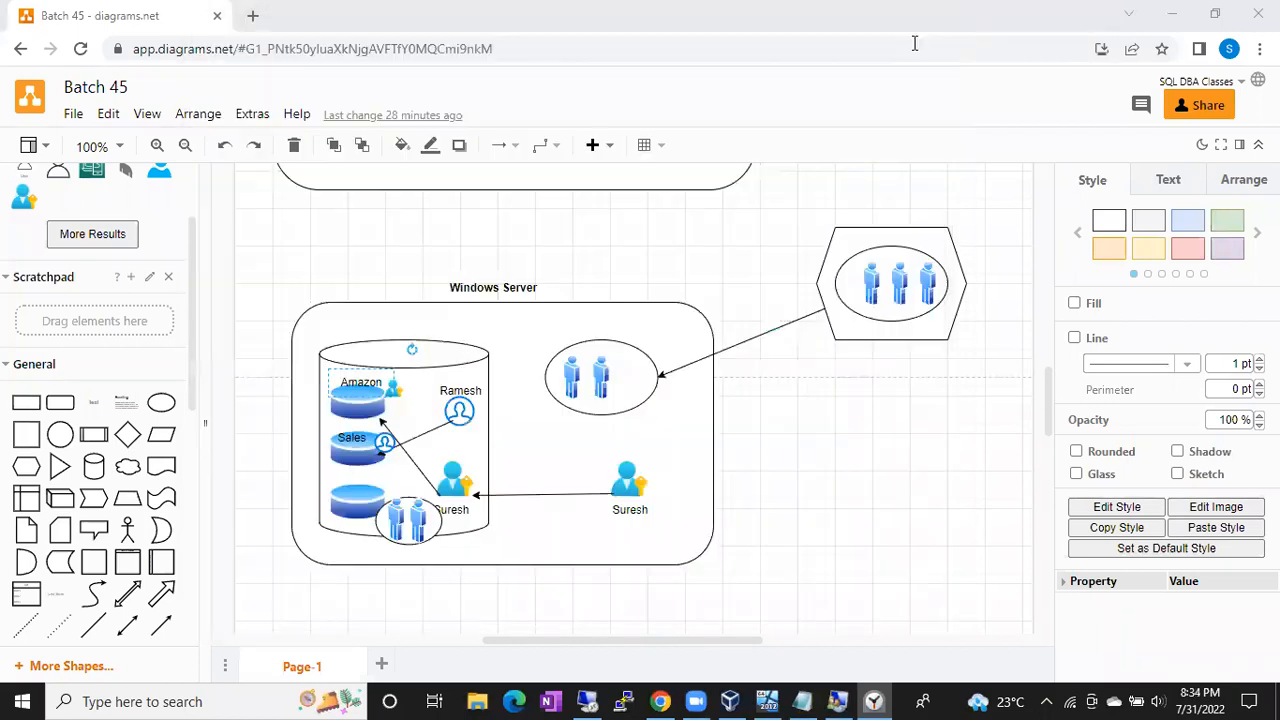
pyautogui.click(870, 487)
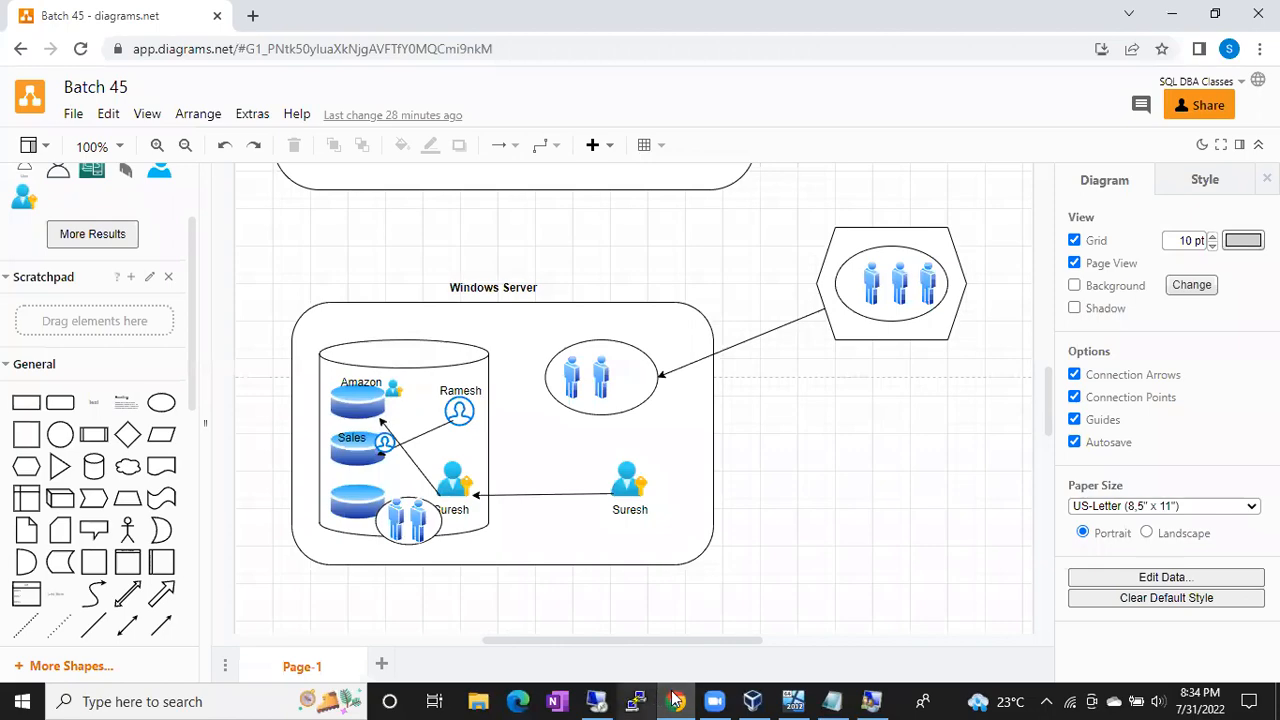
pyautogui.click(615, 697)
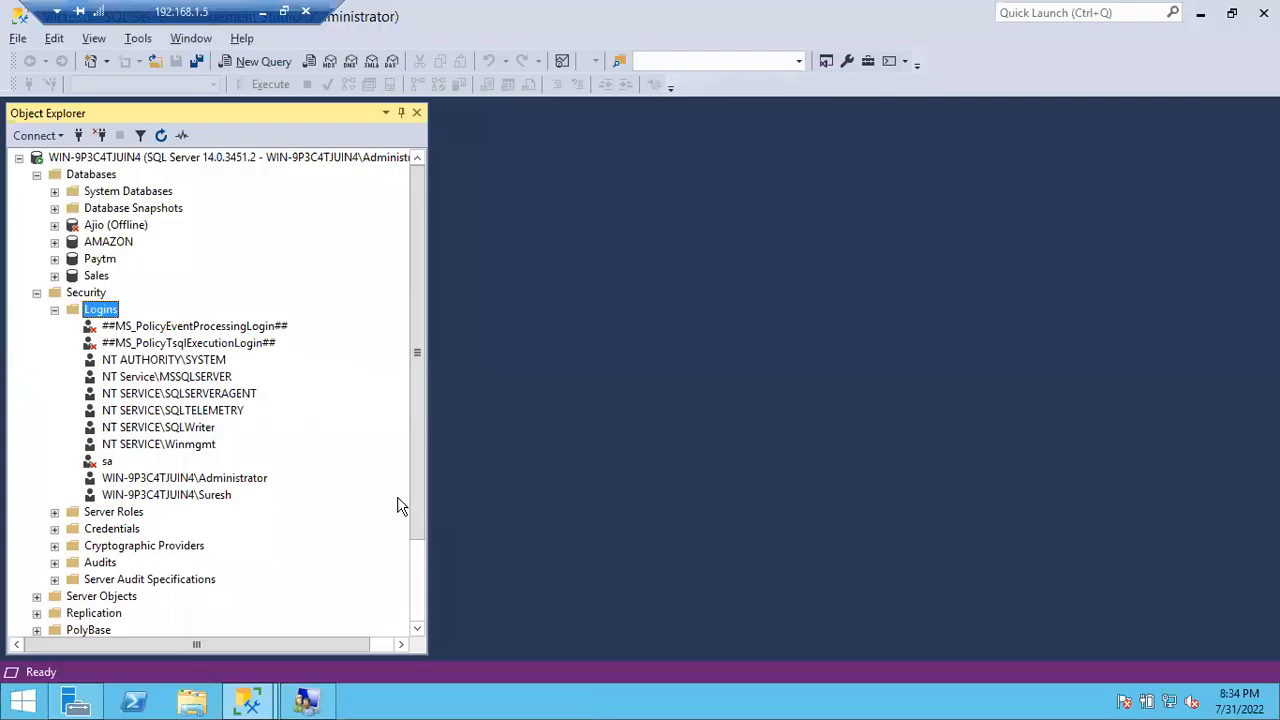
pyautogui.click(161, 499)
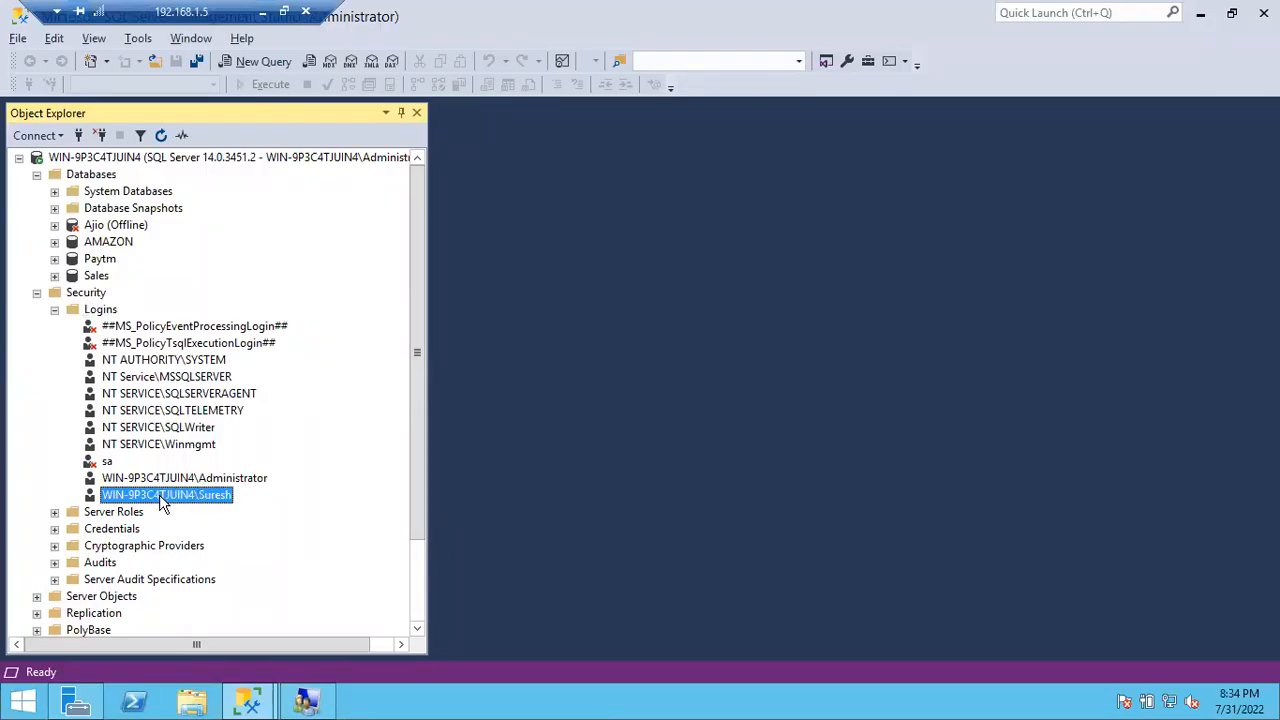
pyautogui.click(55, 310)
pyautogui.click(55, 310)
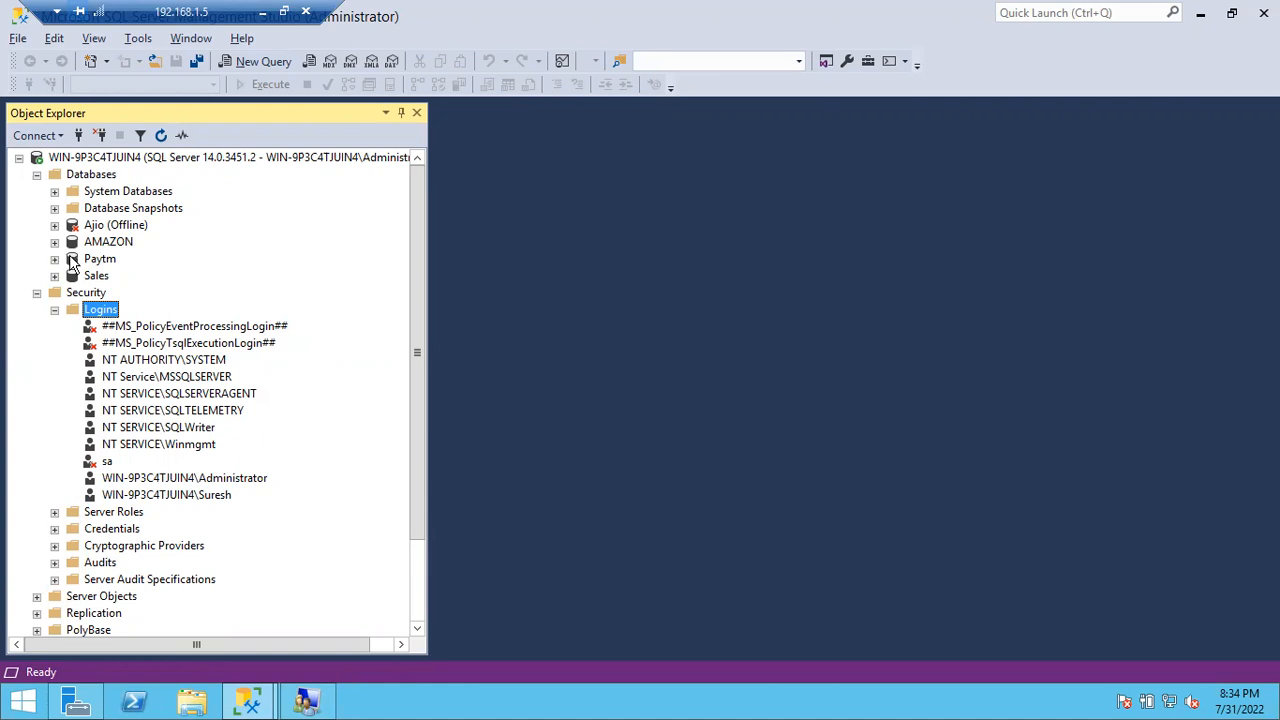
pyautogui.click(181, 499)
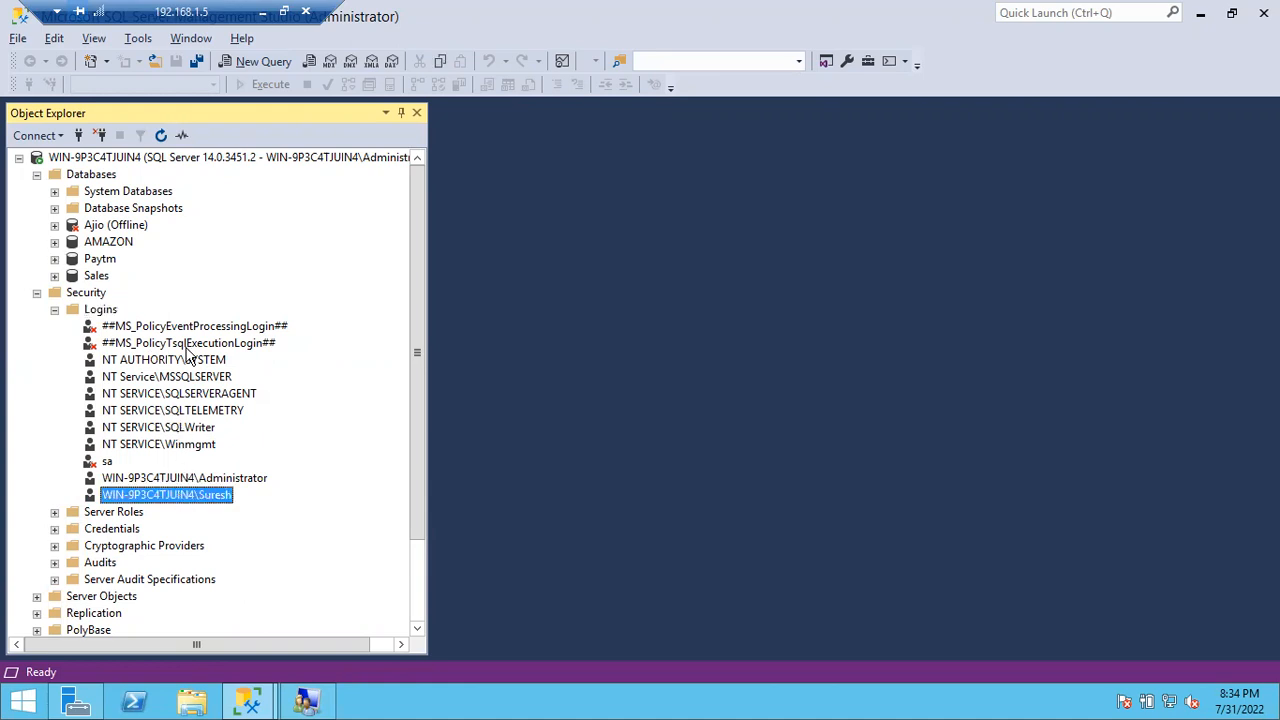
pyautogui.click(104, 244)
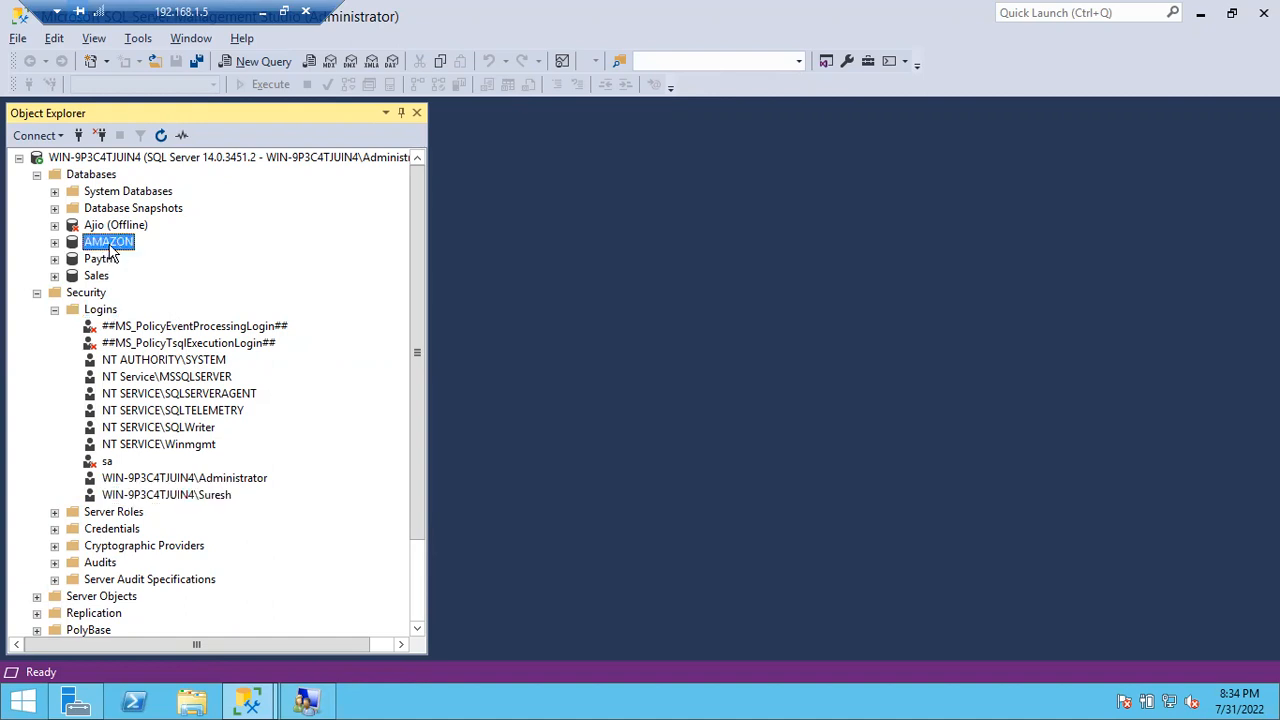
pyautogui.click(261, 12)
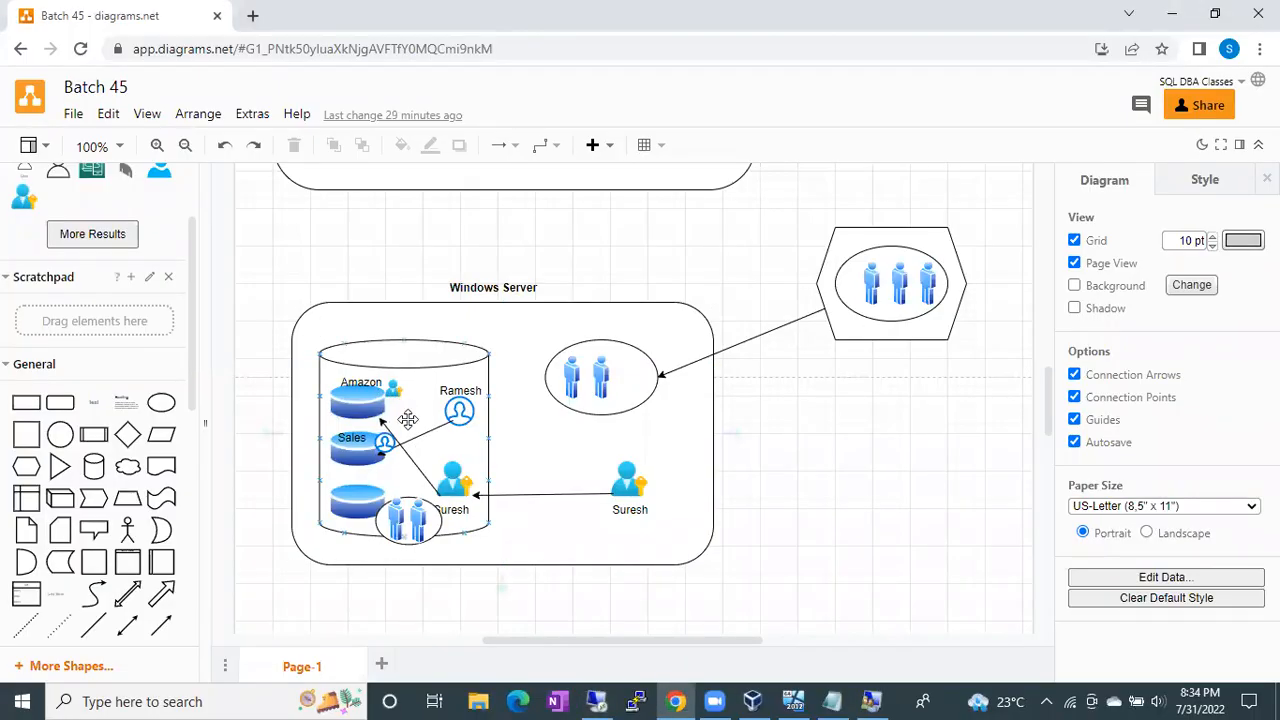
# Step: Select the Windows user icon and the Amazon database shape and label, then return to the RDP session
pyautogui.click(445, 484)
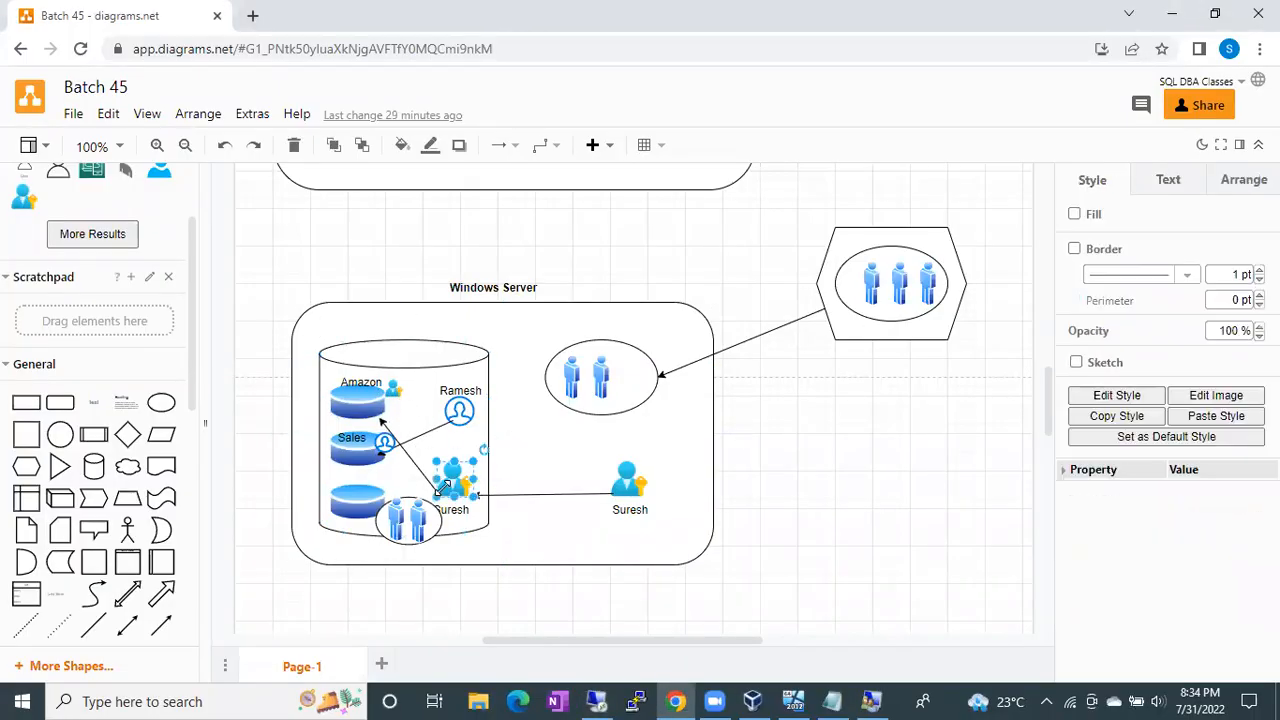
pyautogui.click(362, 403)
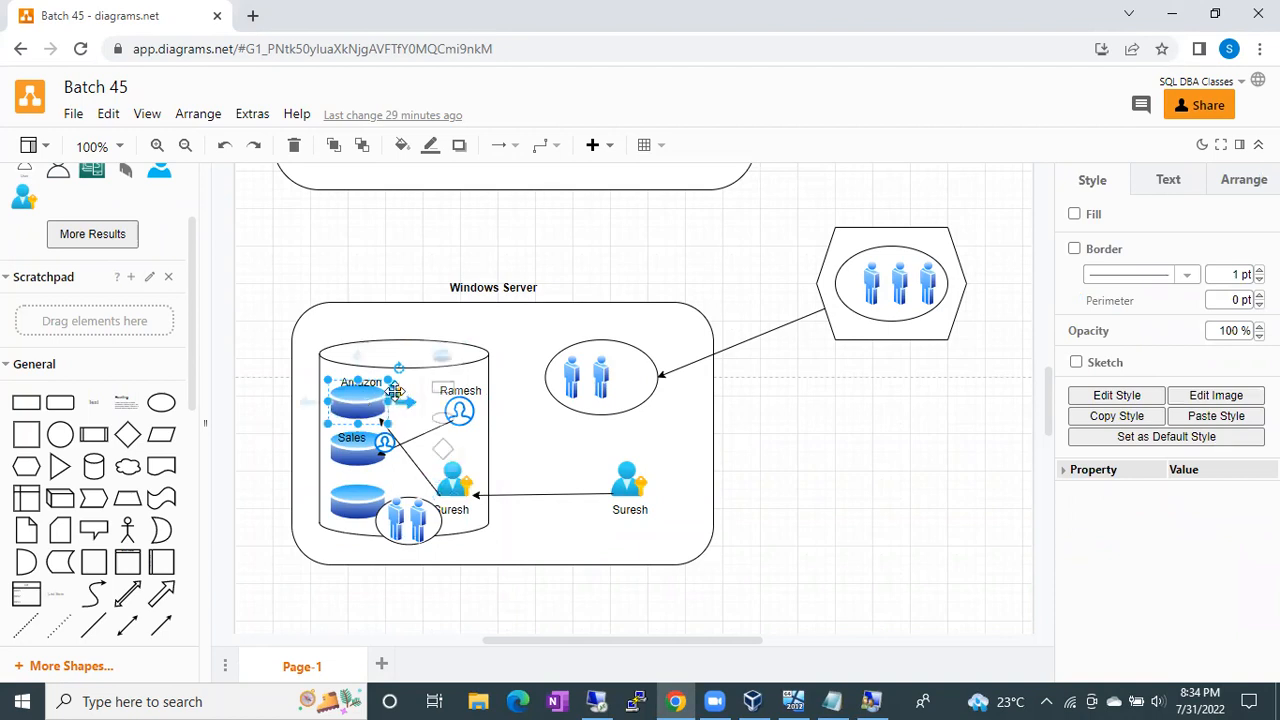
pyautogui.click(395, 390)
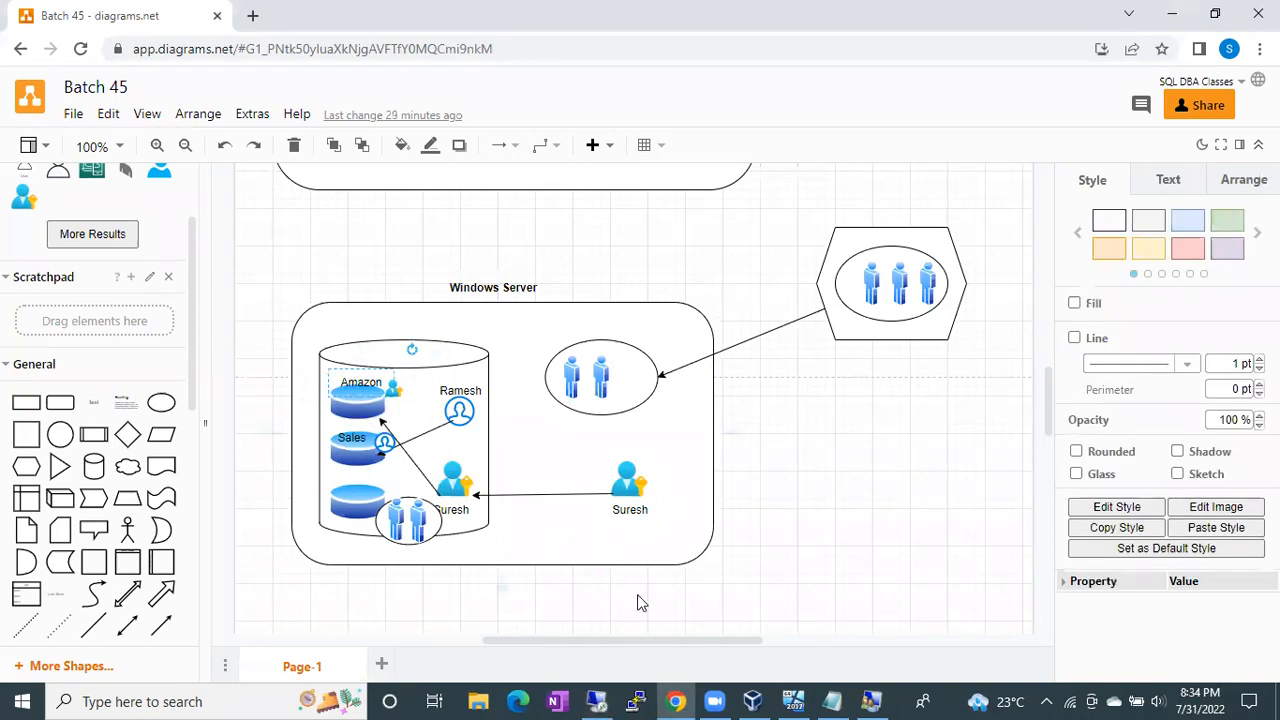
pyautogui.click(597, 701)
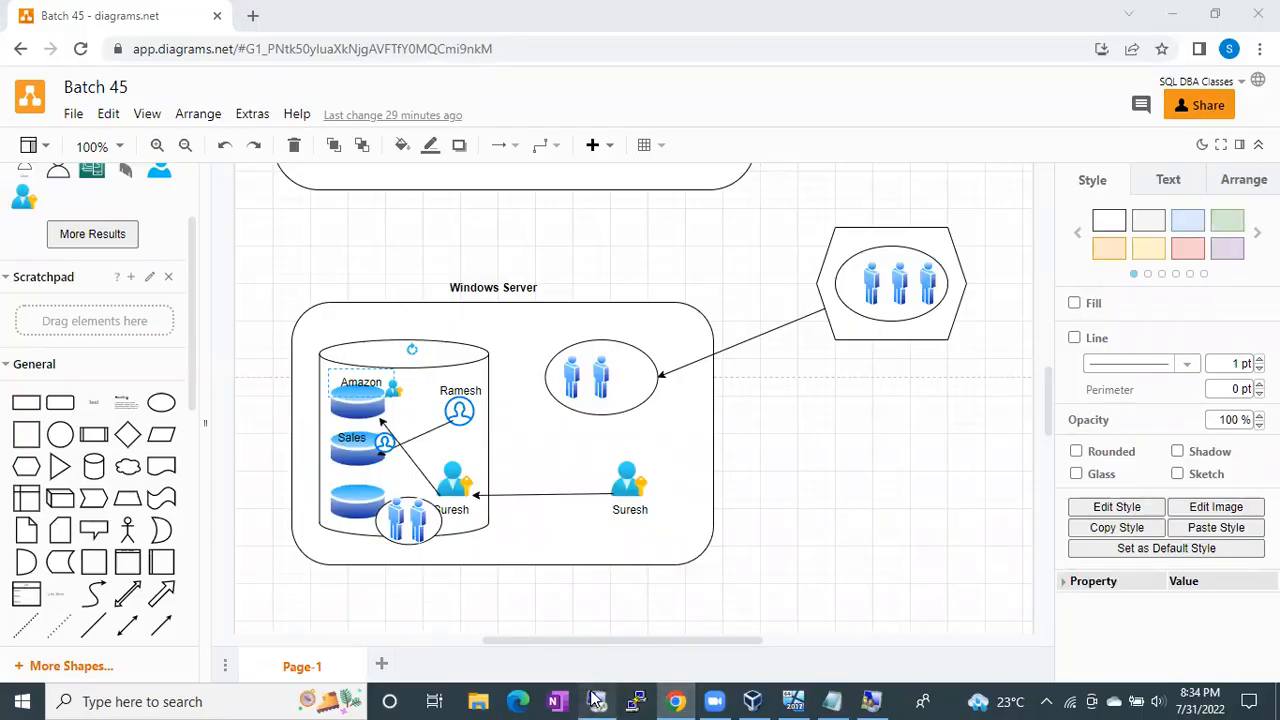
pyautogui.click(55, 243)
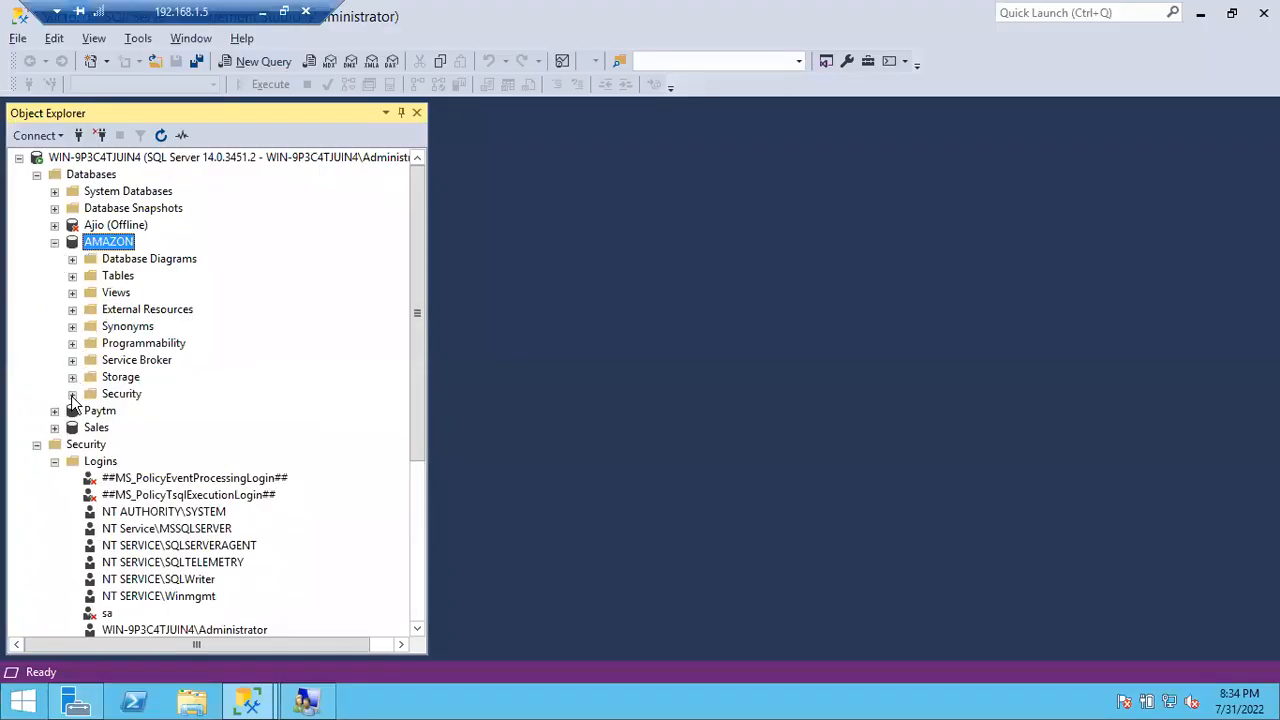
pyautogui.click(72, 394)
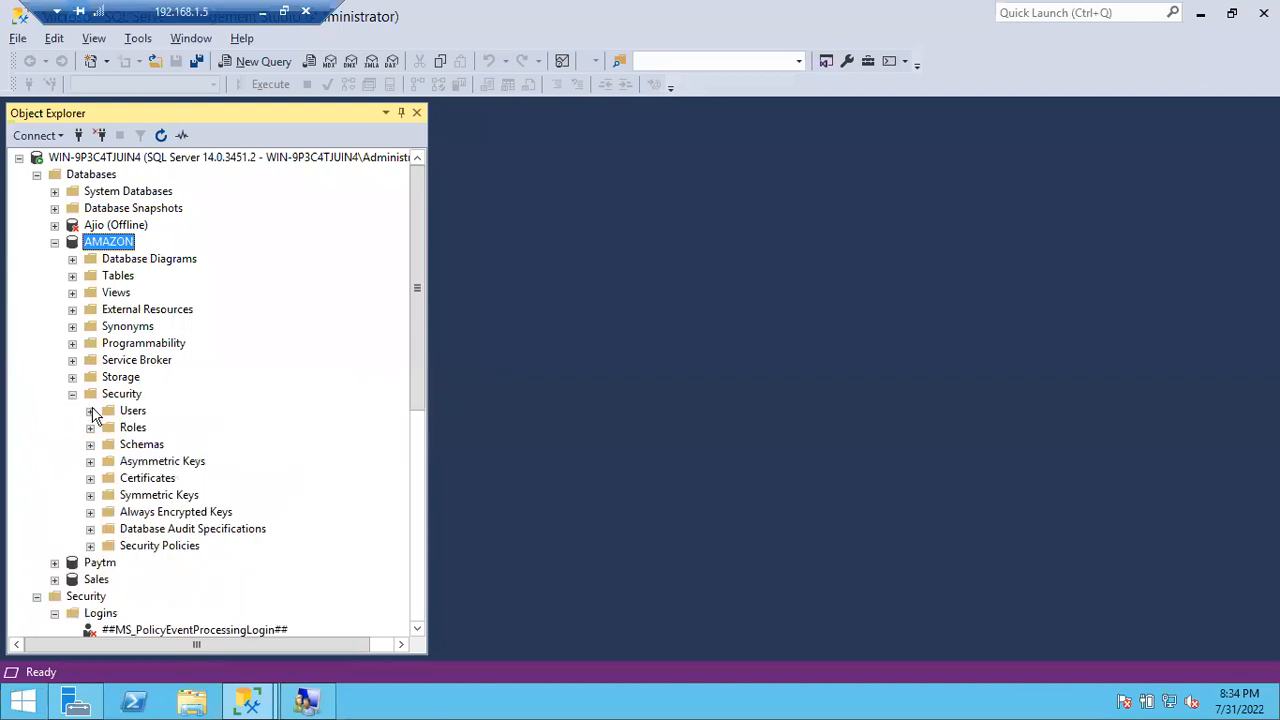
pyautogui.click(90, 411)
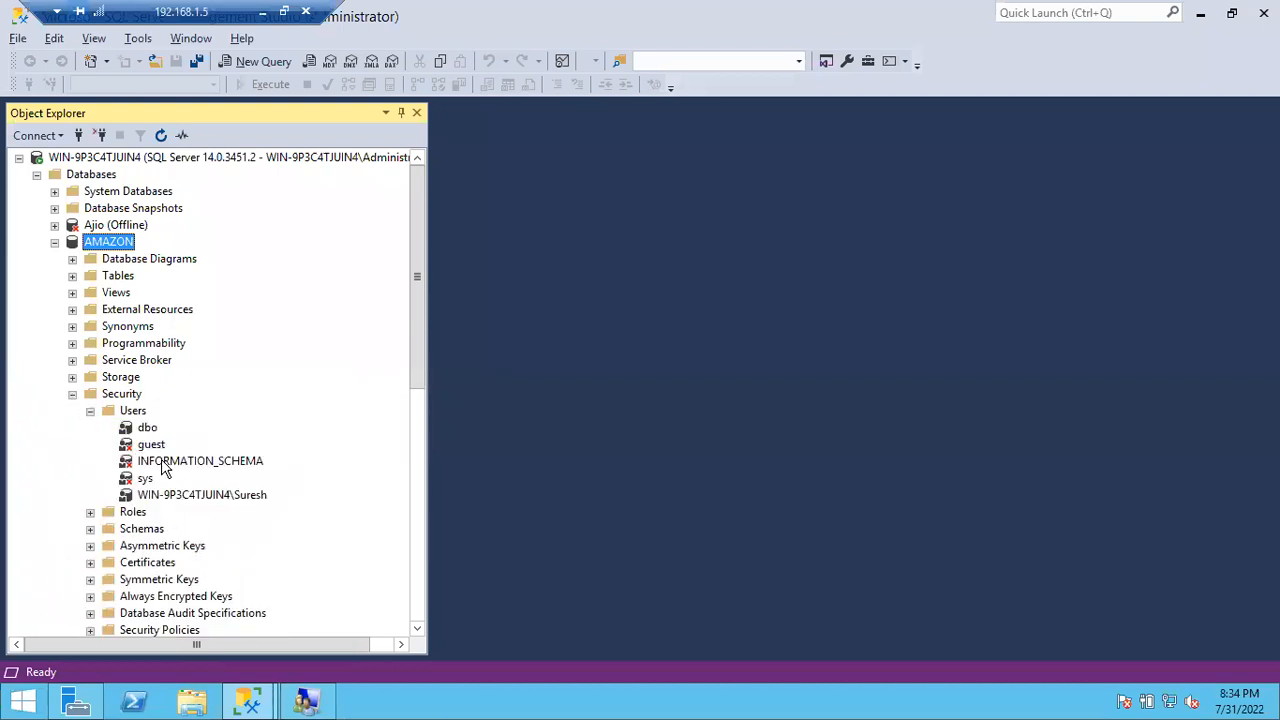
pyautogui.click(219, 500)
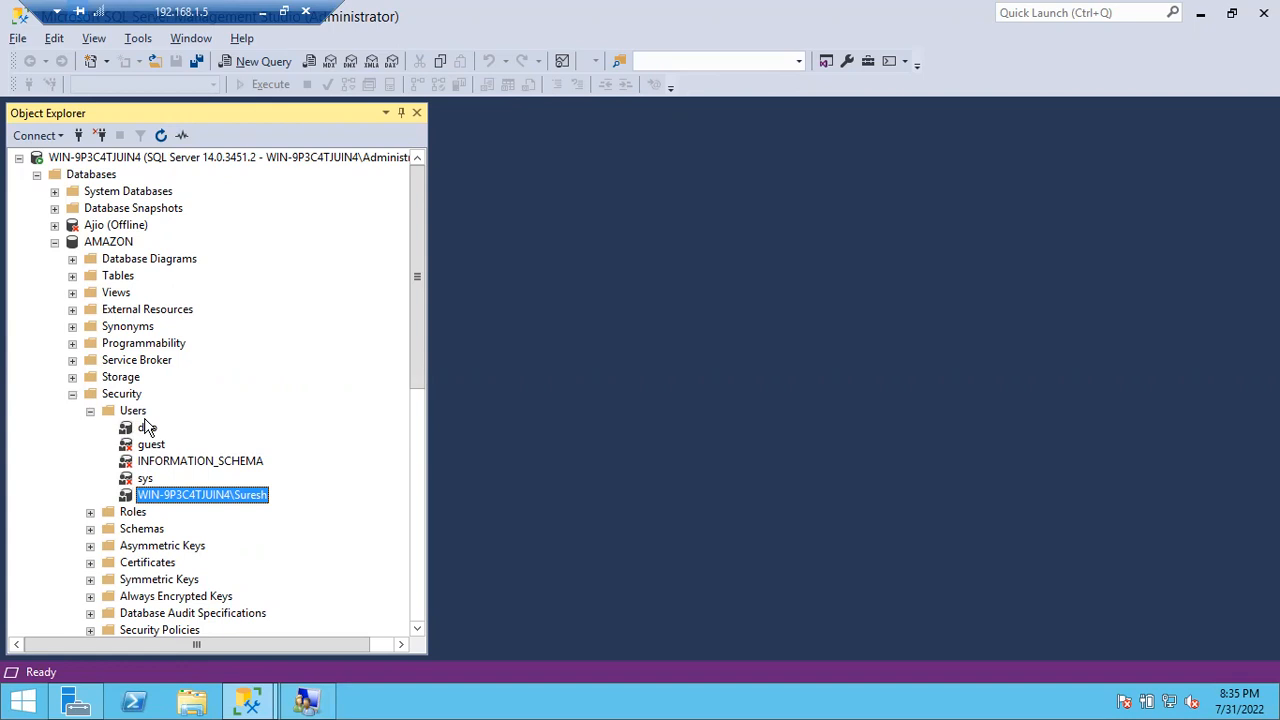
pyautogui.click(127, 242)
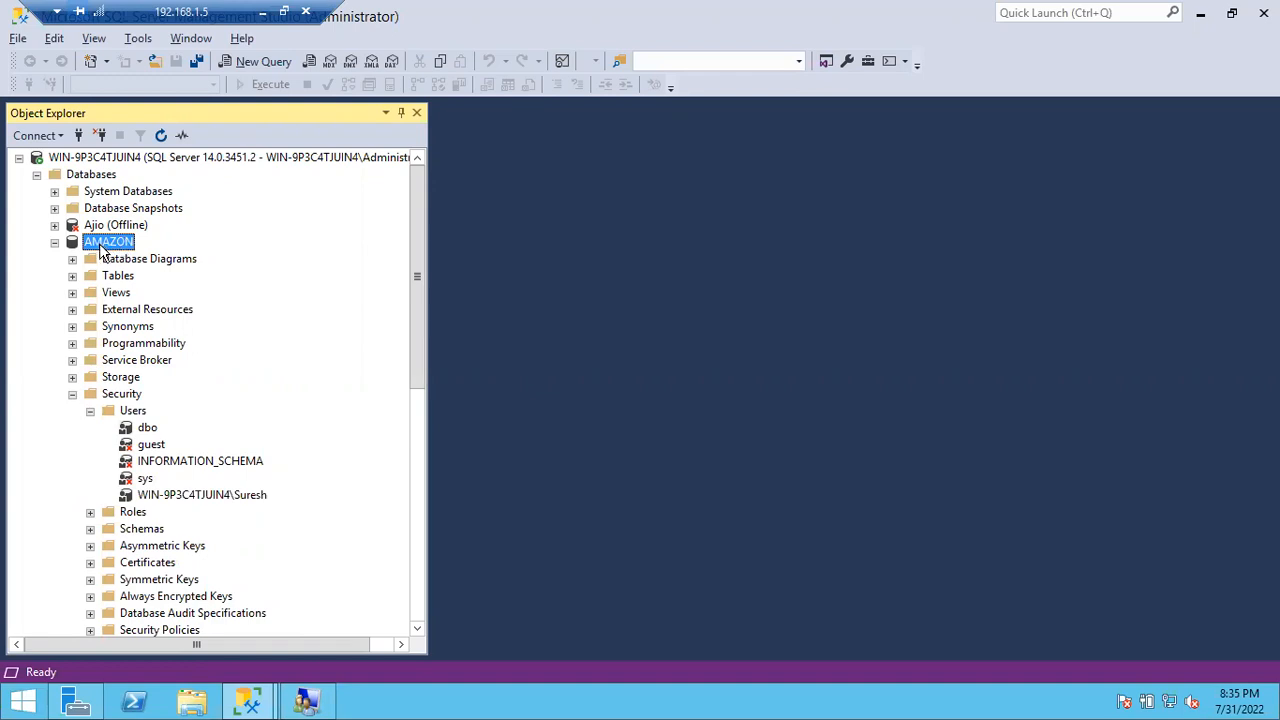
pyautogui.click(212, 500)
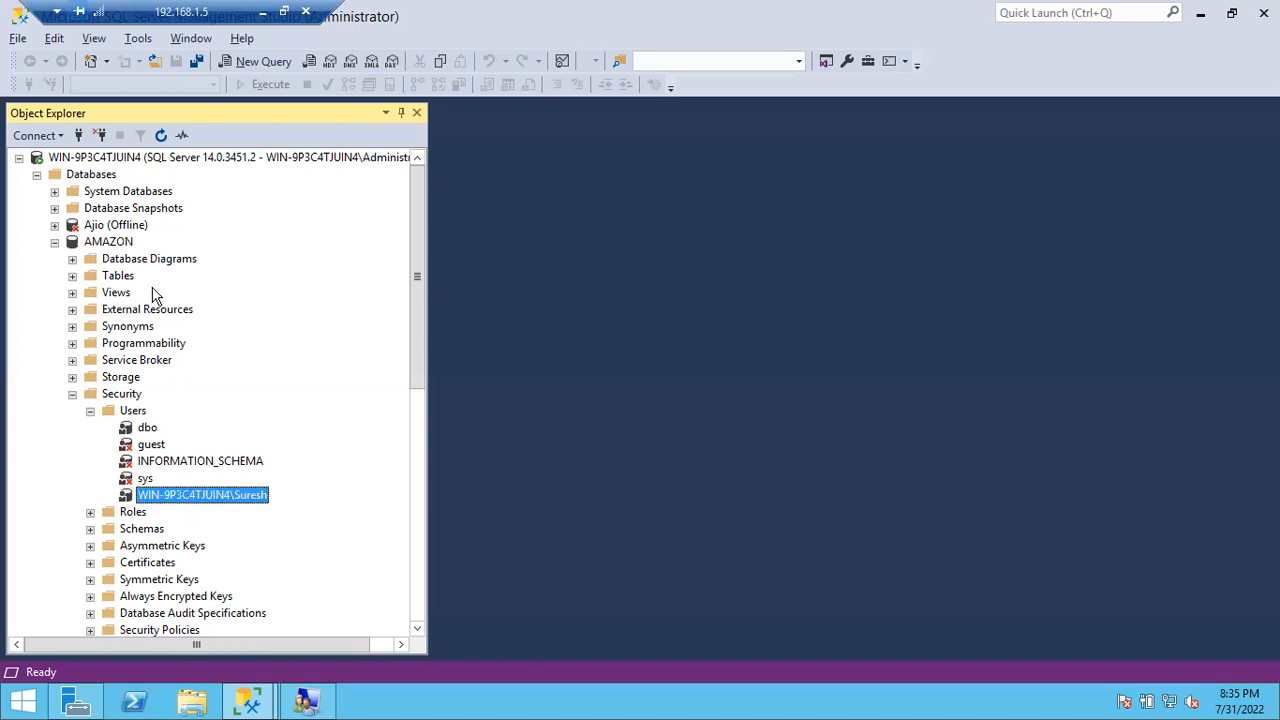
pyautogui.click(124, 246)
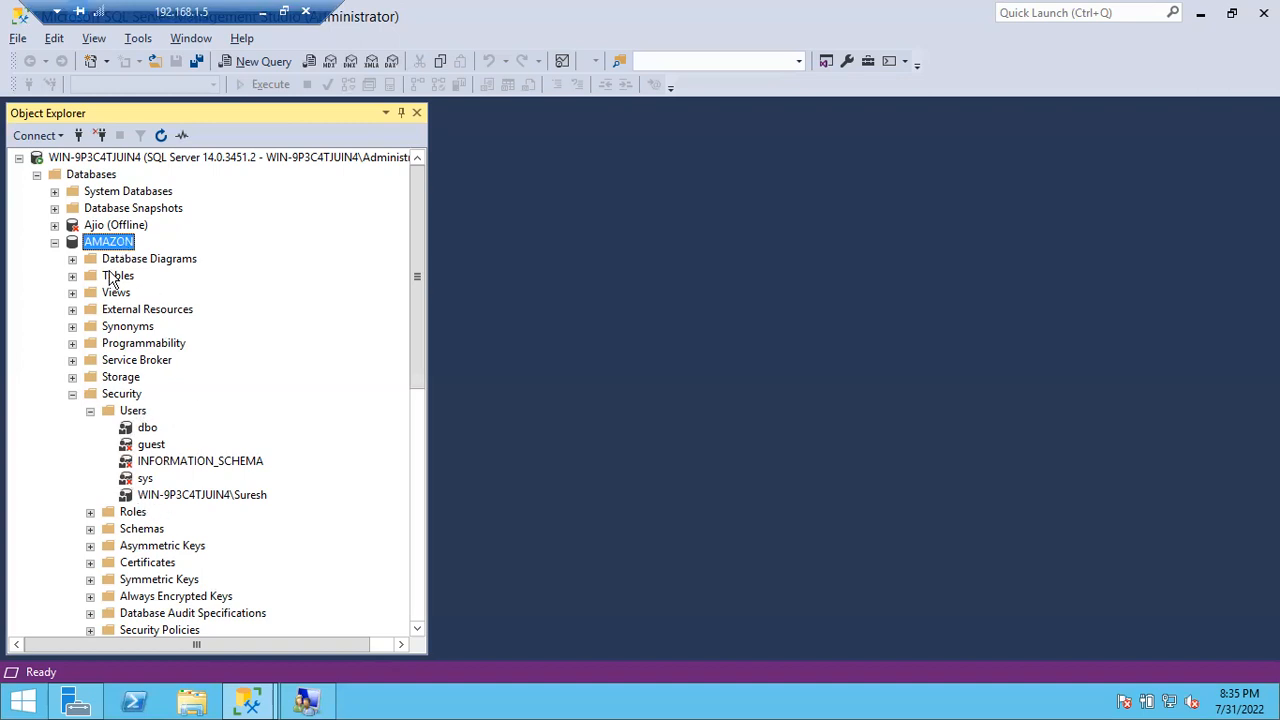
pyautogui.click(54, 242)
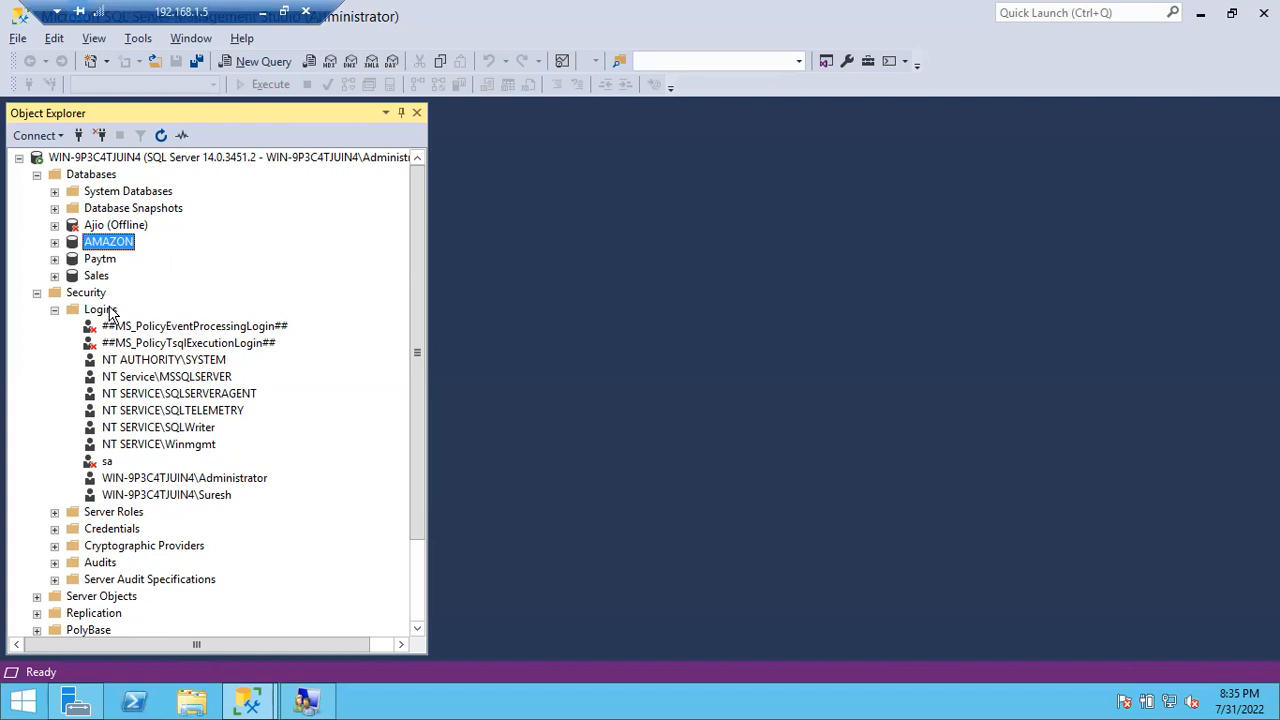
# Step: Start a new login named Ramesh, trying SQL Server and then Windows authentication
pyautogui.rightClick(115, 313)
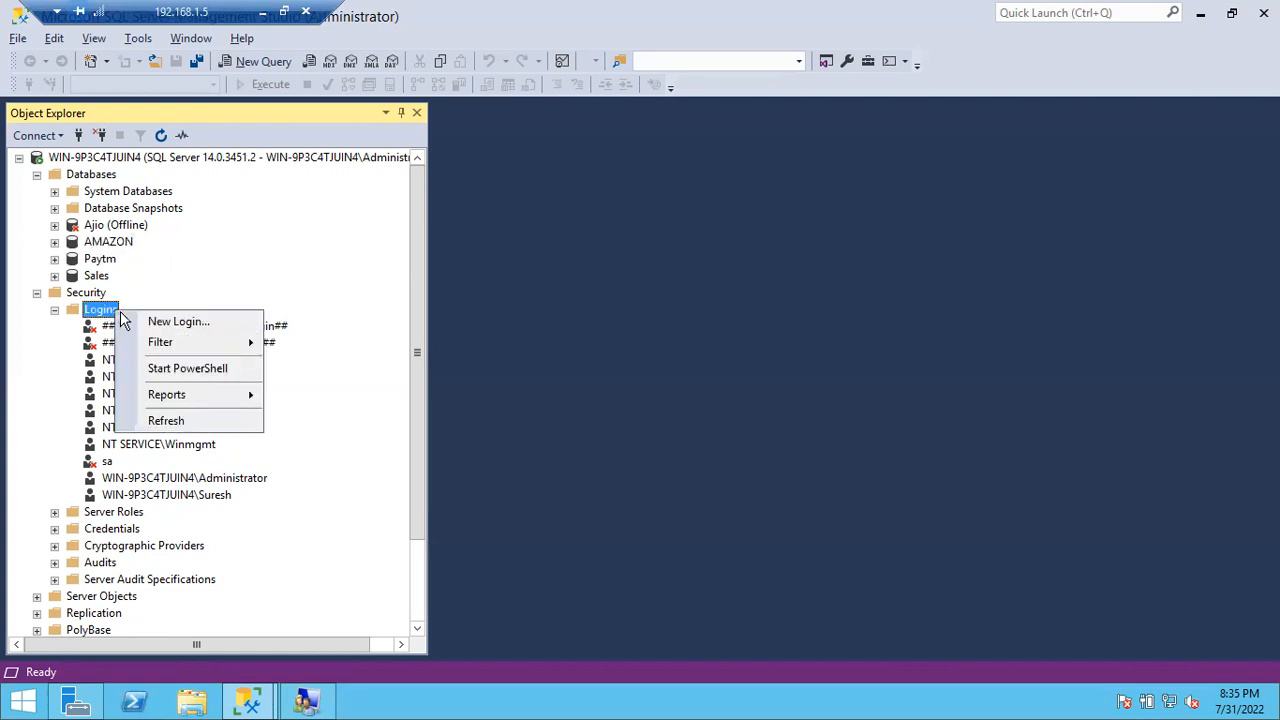
pyautogui.click(140, 321)
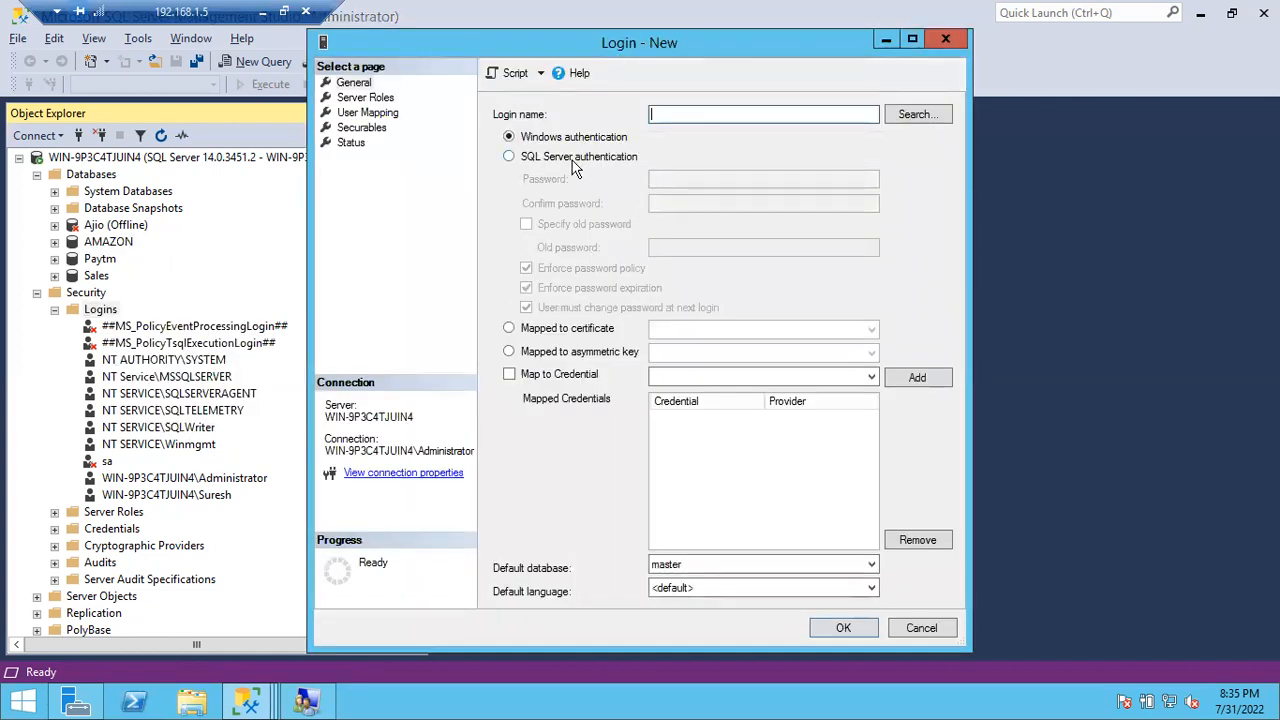
pyautogui.click(577, 160)
pyautogui.click(669, 117)
pyautogui.write('Ramesh')
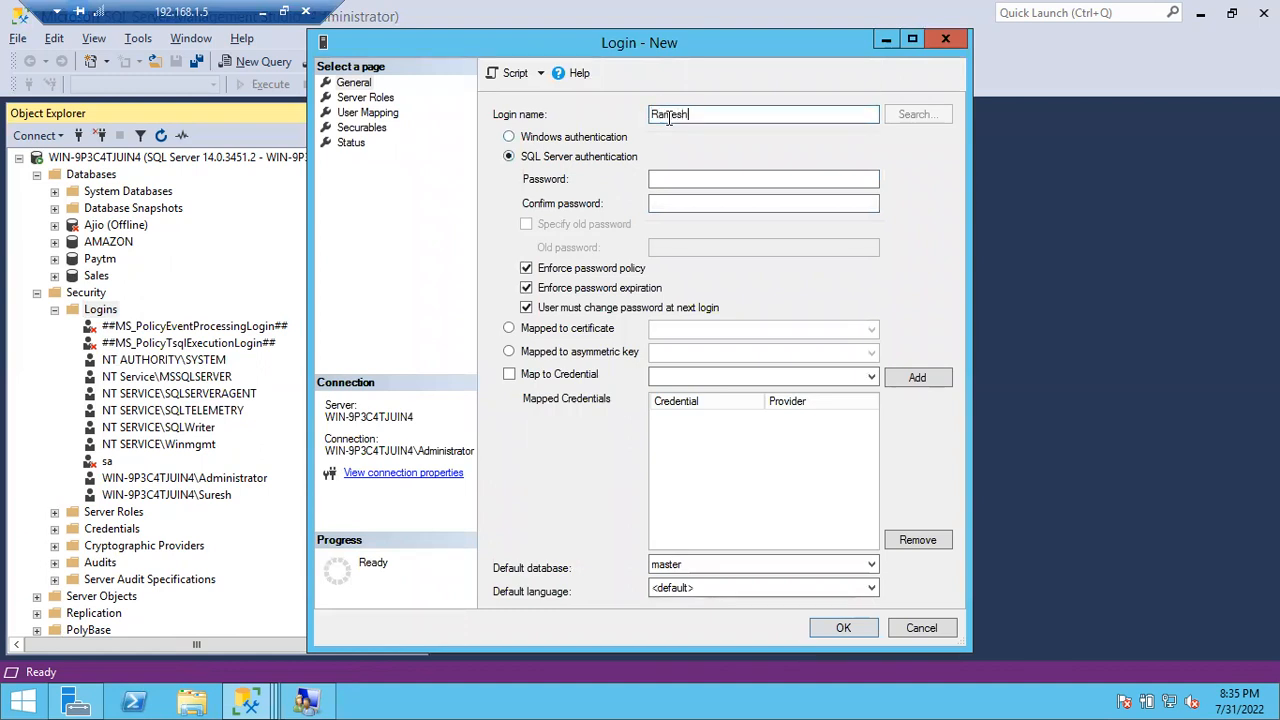
pyautogui.click(671, 179)
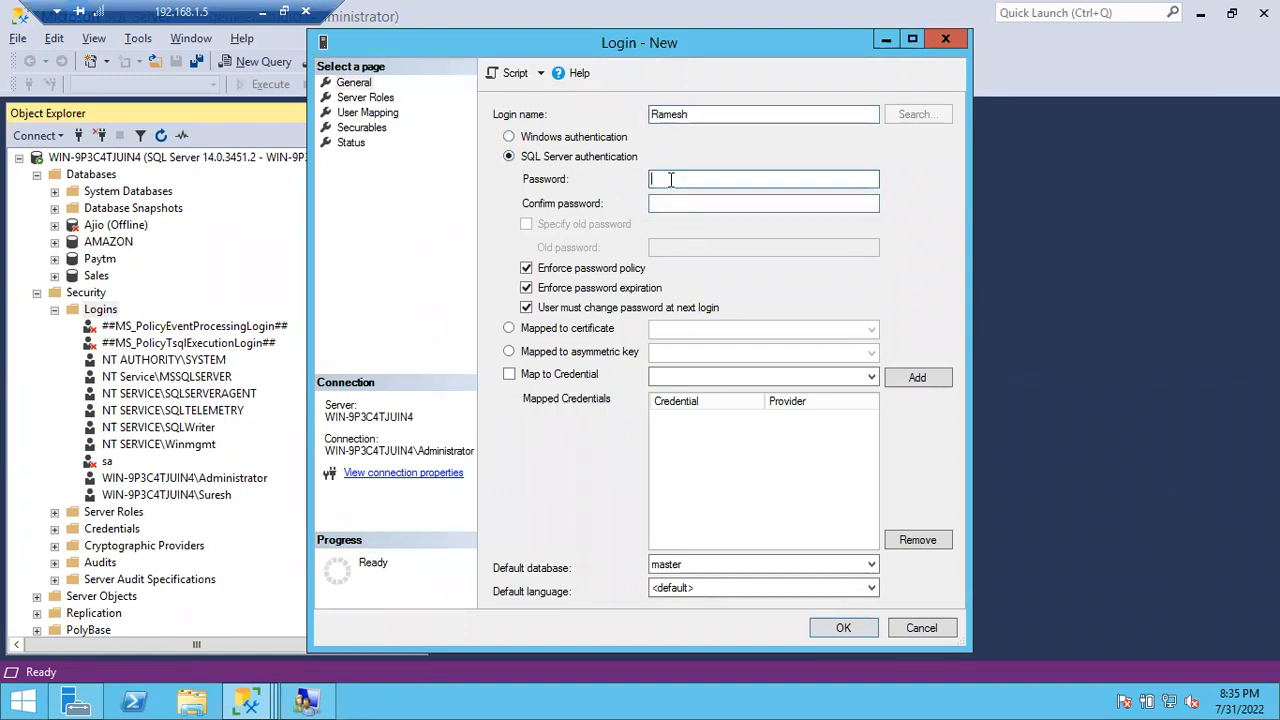
pyautogui.click(531, 140)
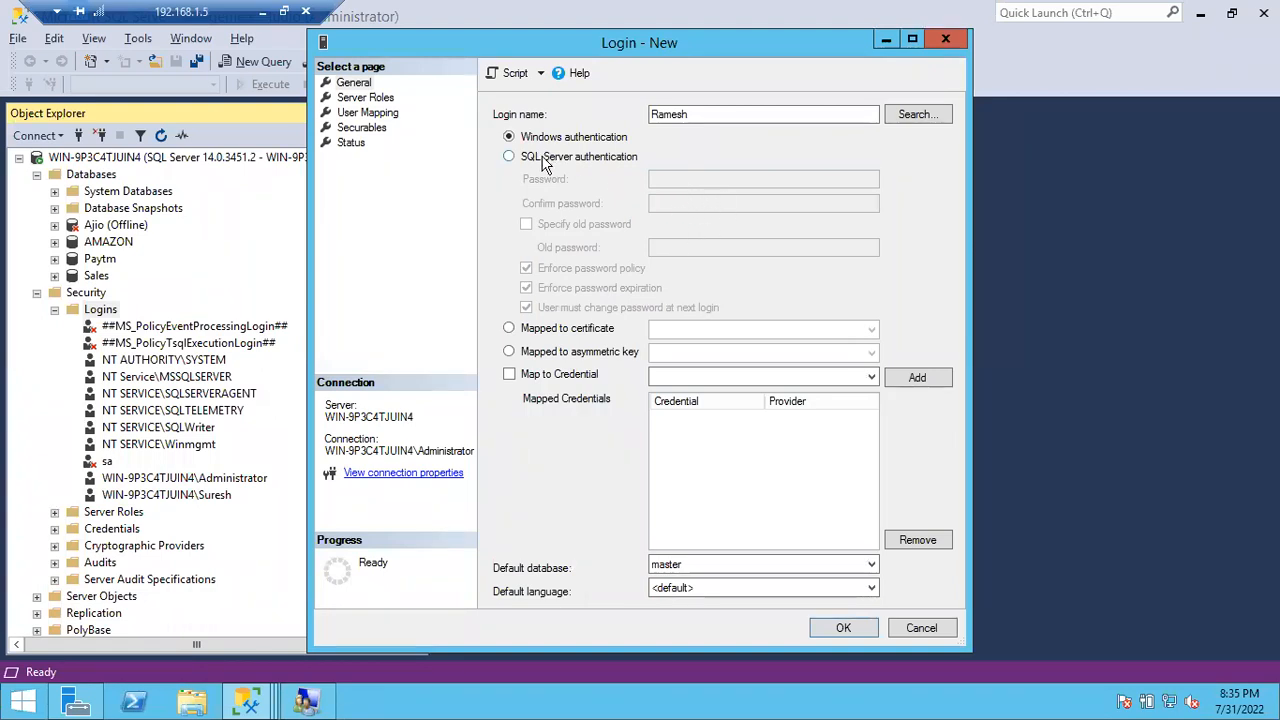
pyautogui.click(702, 116)
# Step: Check the existing Windows user login, set Ramesh to SQL Server authentication, and open Connect to Server
pyautogui.click(197, 500)
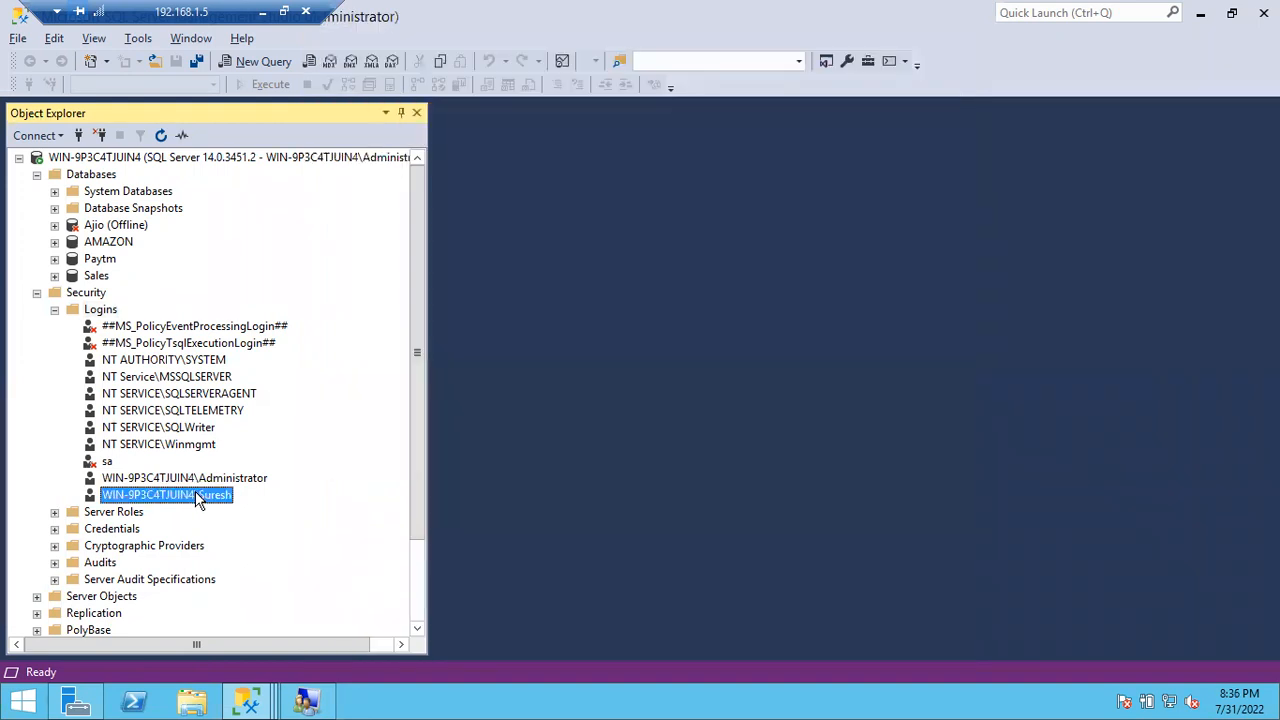
pyautogui.hotkey('alt', 'Tab')
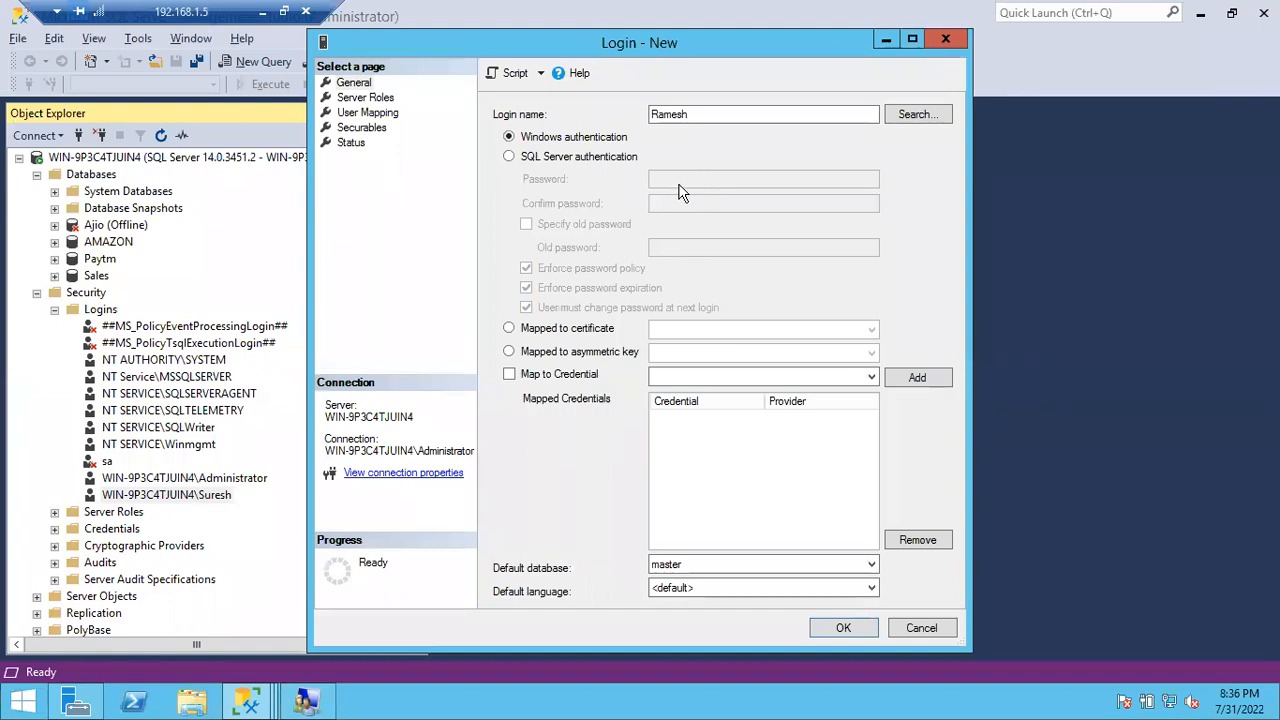
pyautogui.click(538, 162)
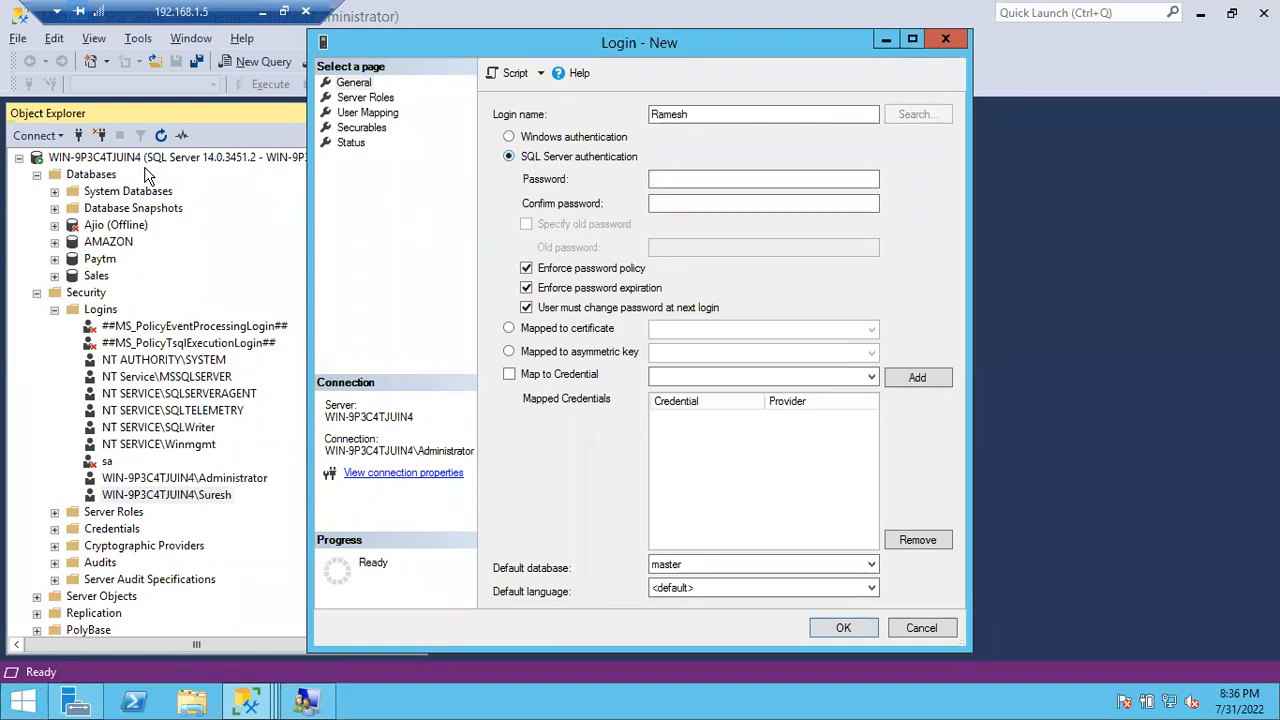
pyautogui.hotkey('alt', 'Tab')
pyautogui.click(77, 140)
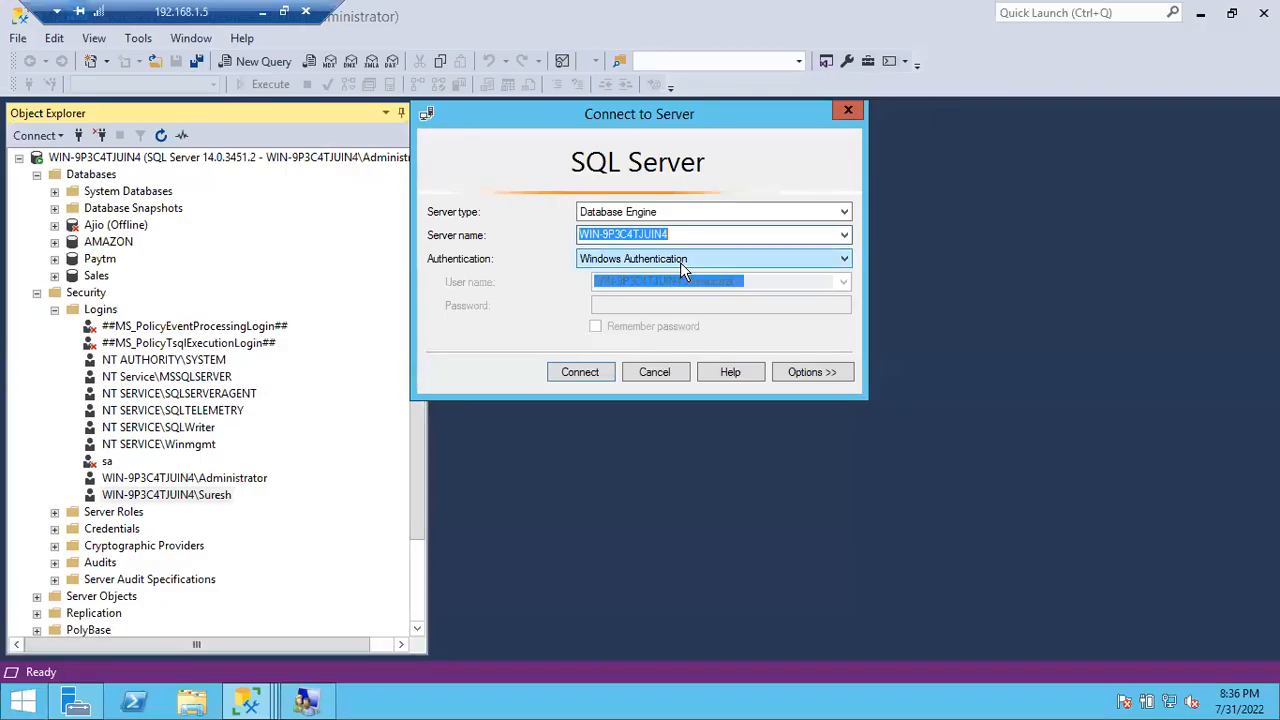
# Step: Set Connect to Server to SQL Server Authentication, then bring the Login - New window back
pyautogui.click(680, 262)
pyautogui.click(623, 288)
pyautogui.click(613, 287)
pyautogui.click(610, 307)
pyautogui.click(604, 285)
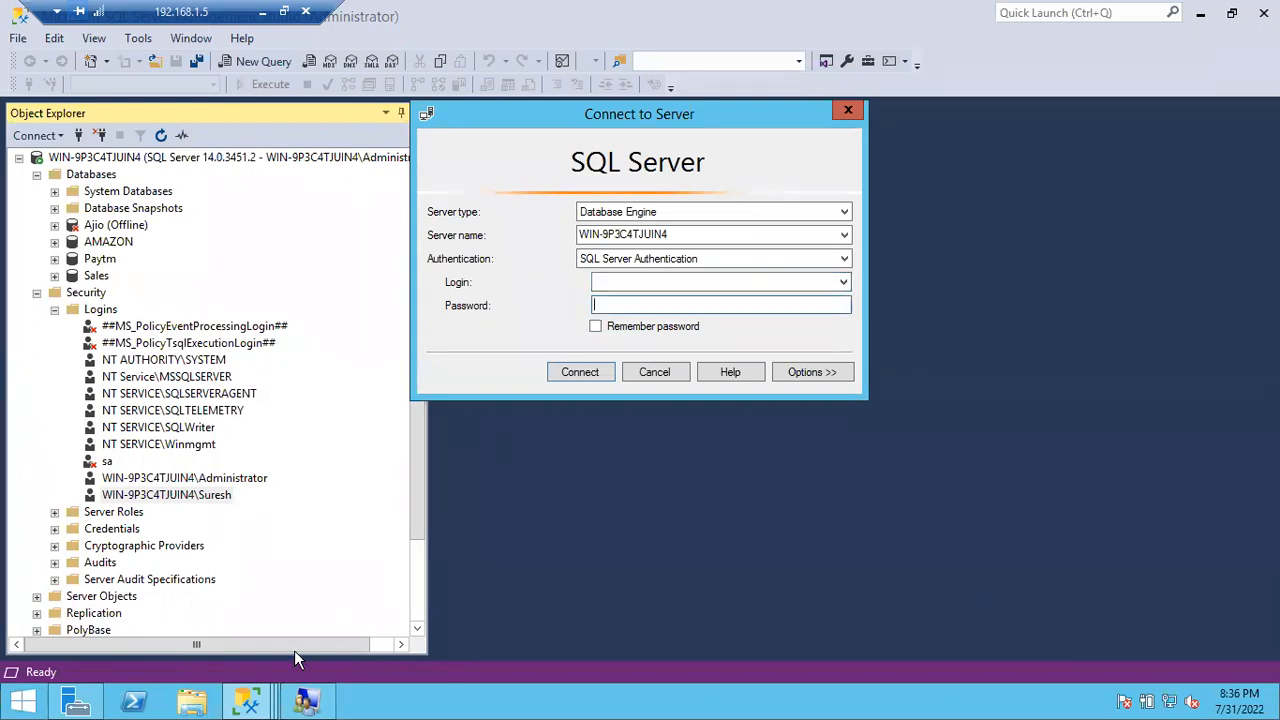
pyautogui.click(248, 700)
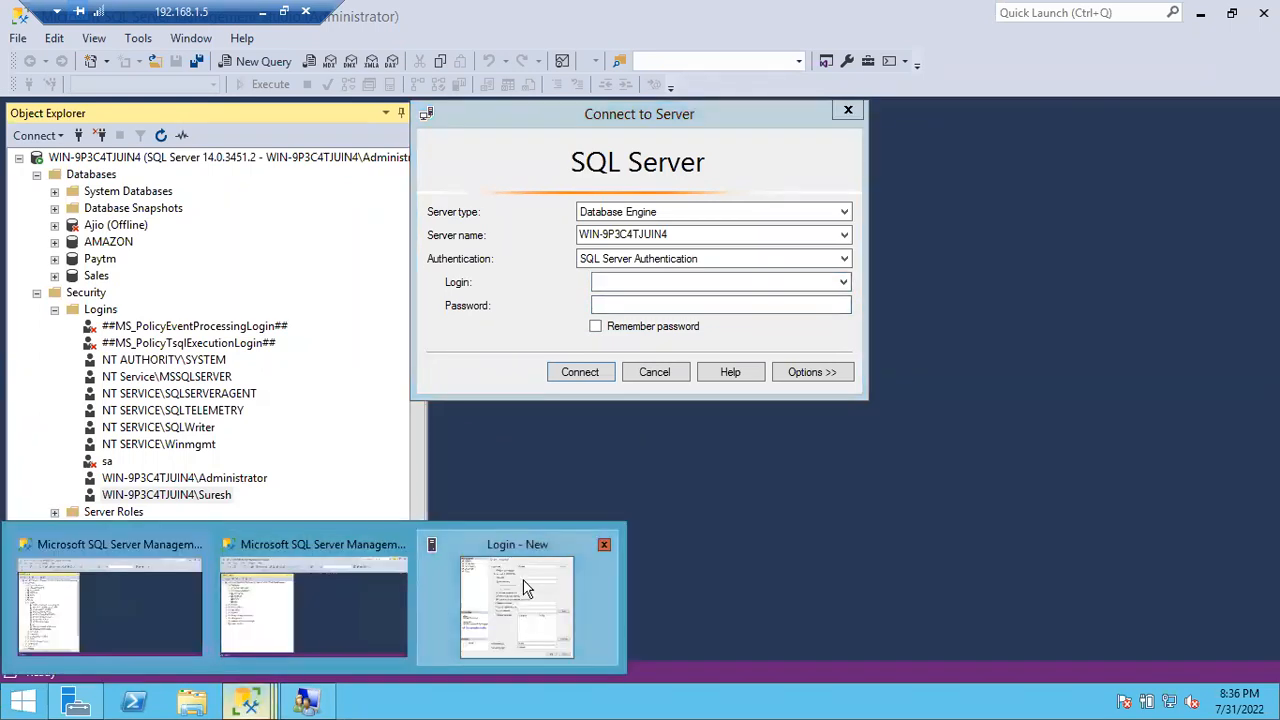
pyautogui.click(521, 584)
# Step: Type the Ramesh login's password and repeat it in Confirm password
pyautogui.click(666, 179)
pyautogui.write('pass')
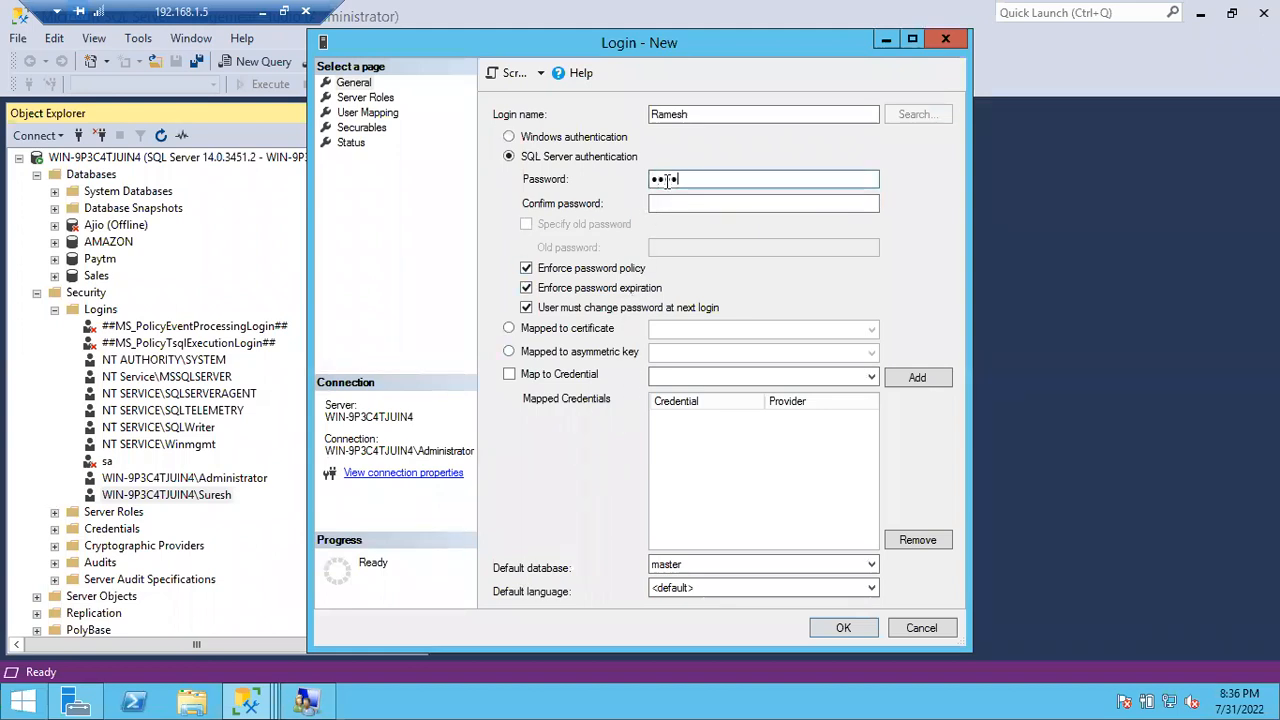
pyautogui.press('BackSpace')
pyautogui.press('BackSpace')
pyautogui.press('BackSpace')
pyautogui.press('BackSpace')
pyautogui.write('•••••••••••••')
pyautogui.press('Tab')
pyautogui.write('••••••••')
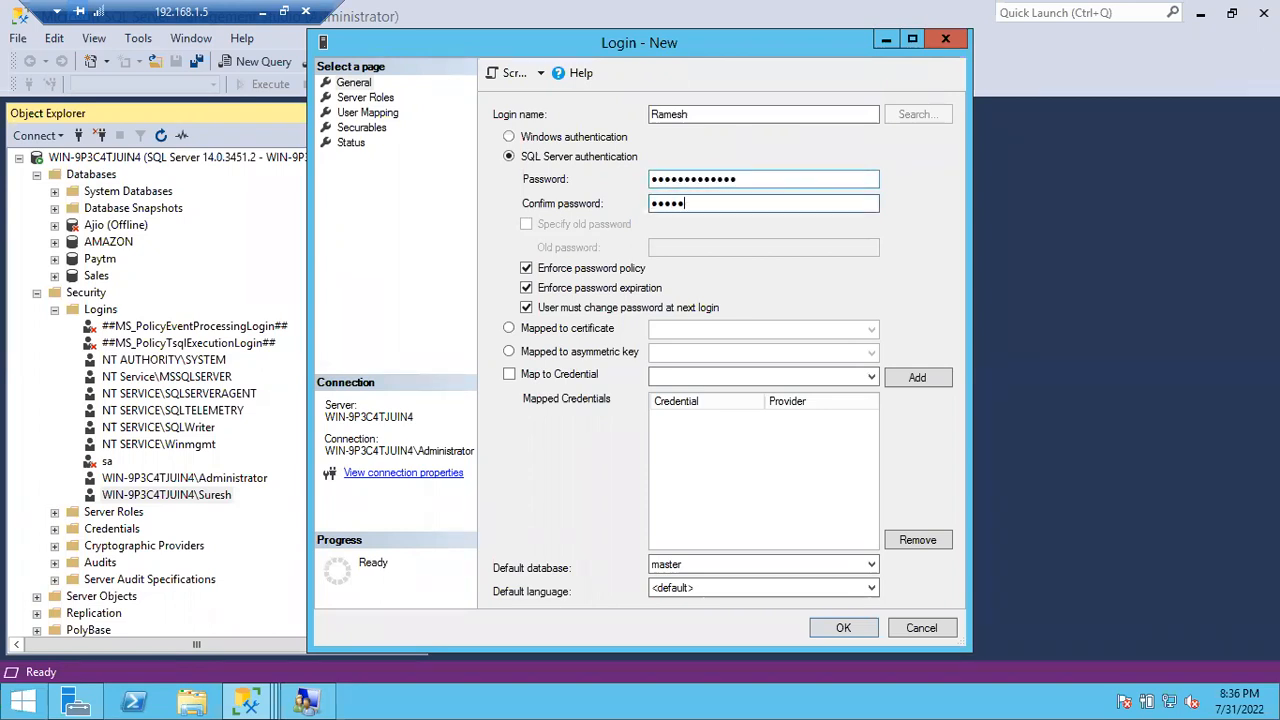
pyautogui.write('•••••')
pyautogui.click(368, 115)
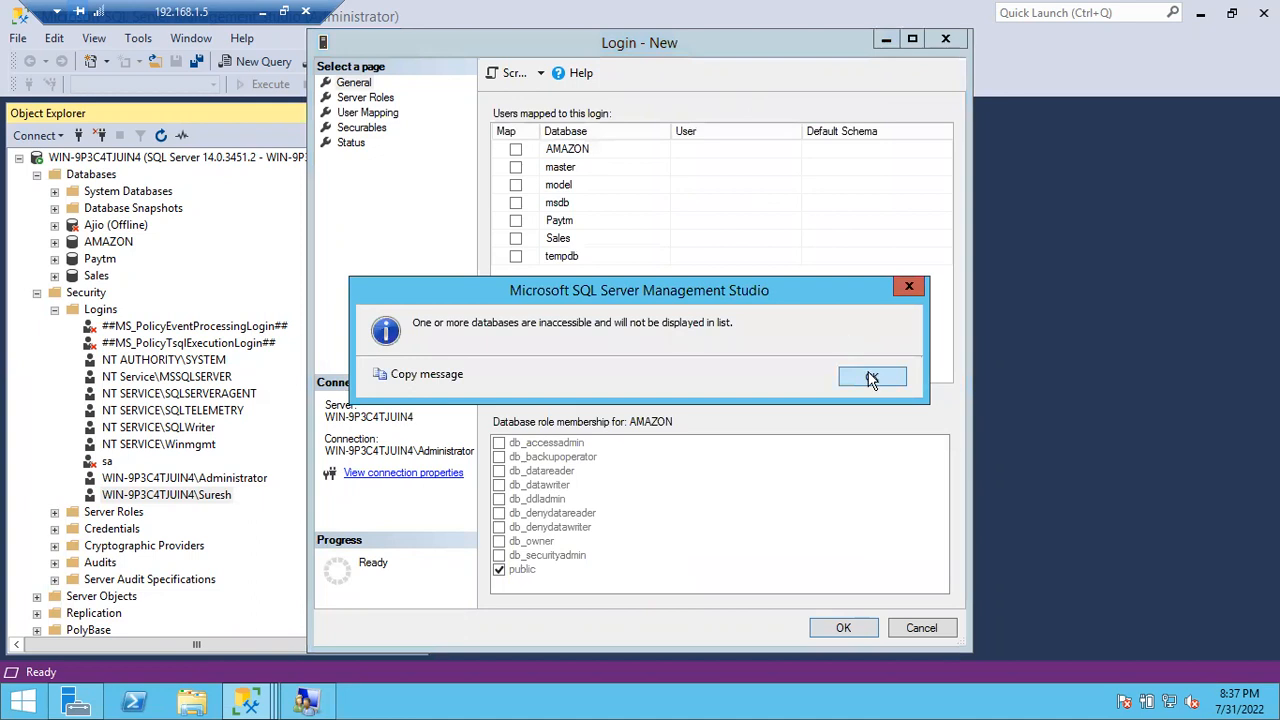
pyautogui.click(871, 377)
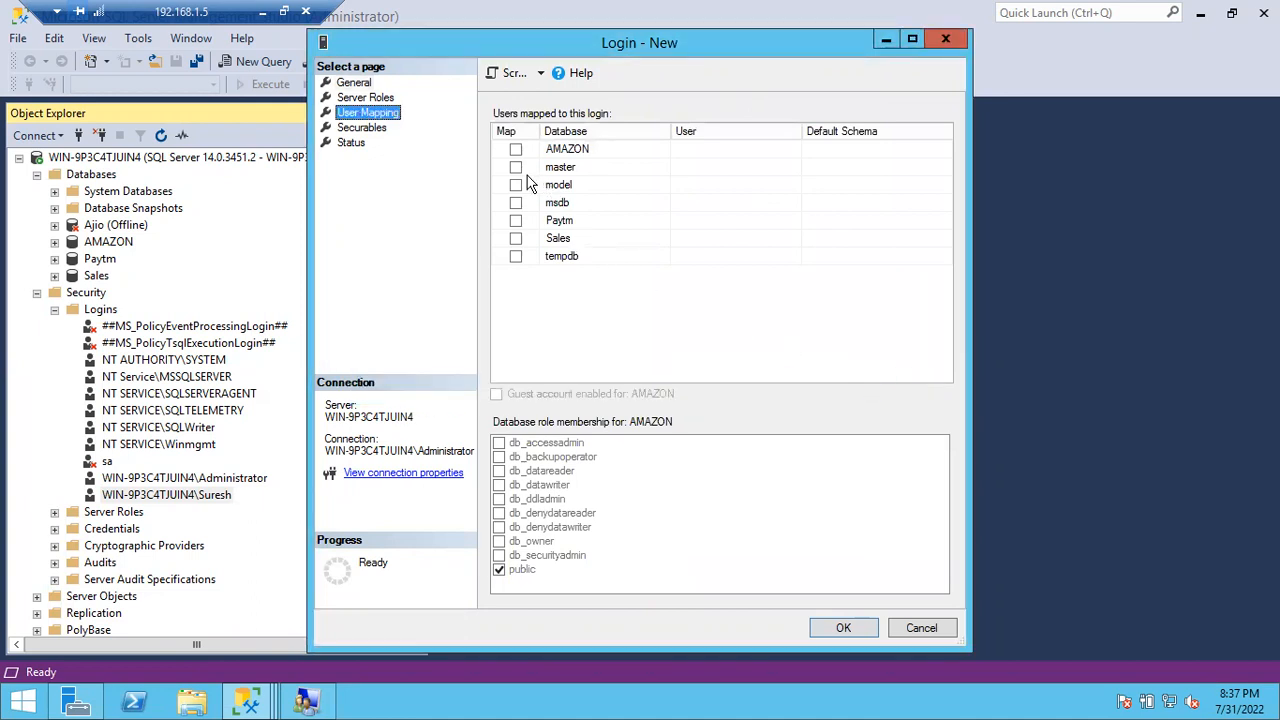
pyautogui.click(360, 84)
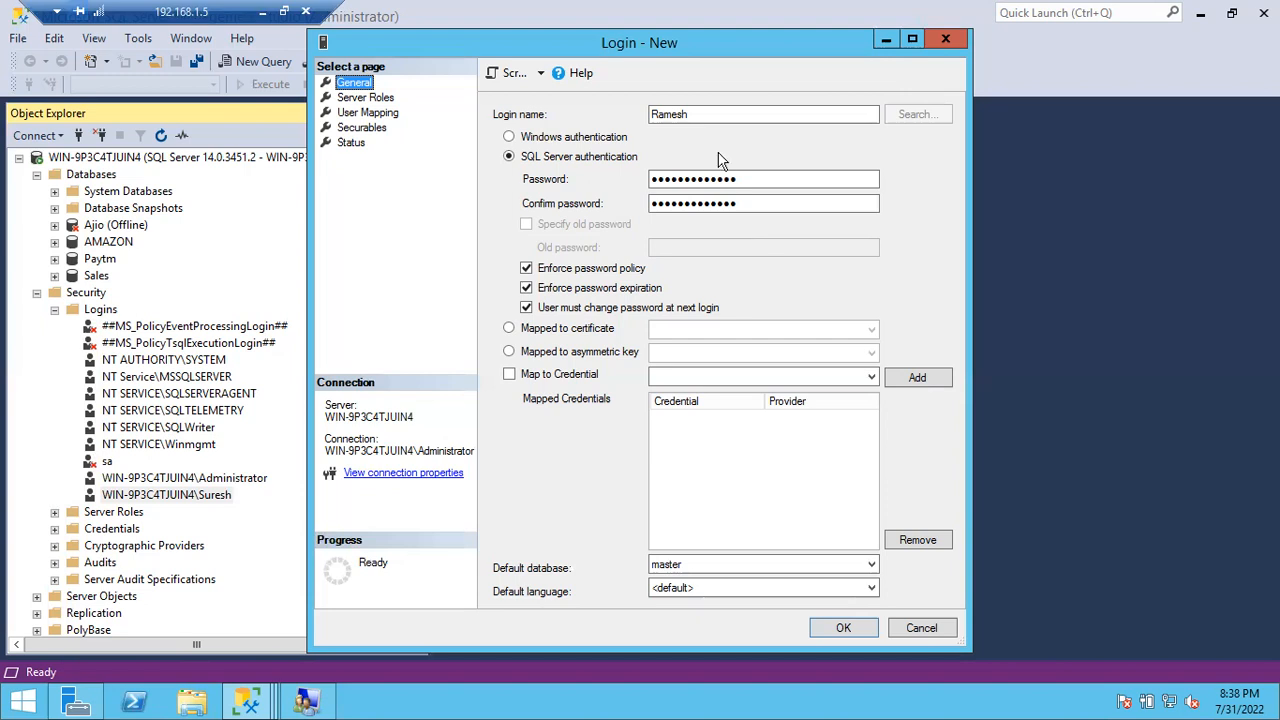
# Step: Check the Ramesh name and both password fields, then confirm with OK to create the login
pyautogui.moveTo(702, 114); pyautogui.dragTo(648, 115)
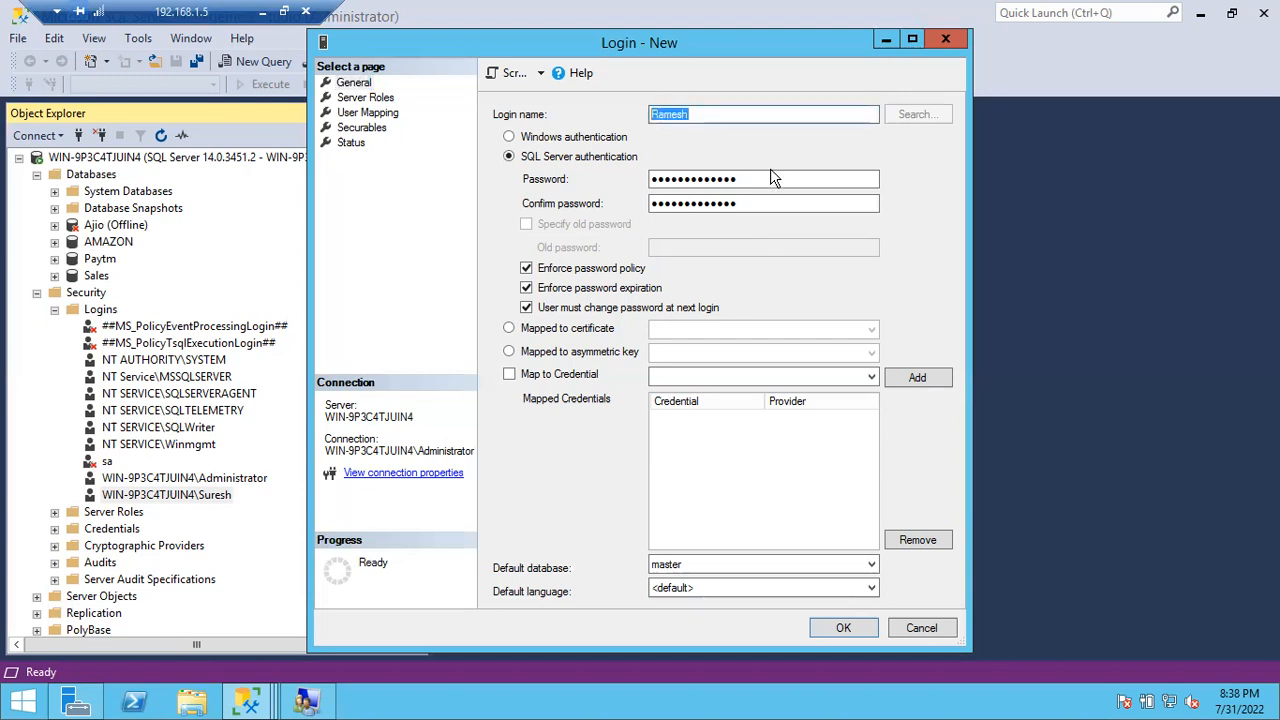
pyautogui.moveTo(763, 179); pyautogui.dragTo(643, 193)
pyautogui.moveTo(745, 206); pyautogui.dragTo(632, 220)
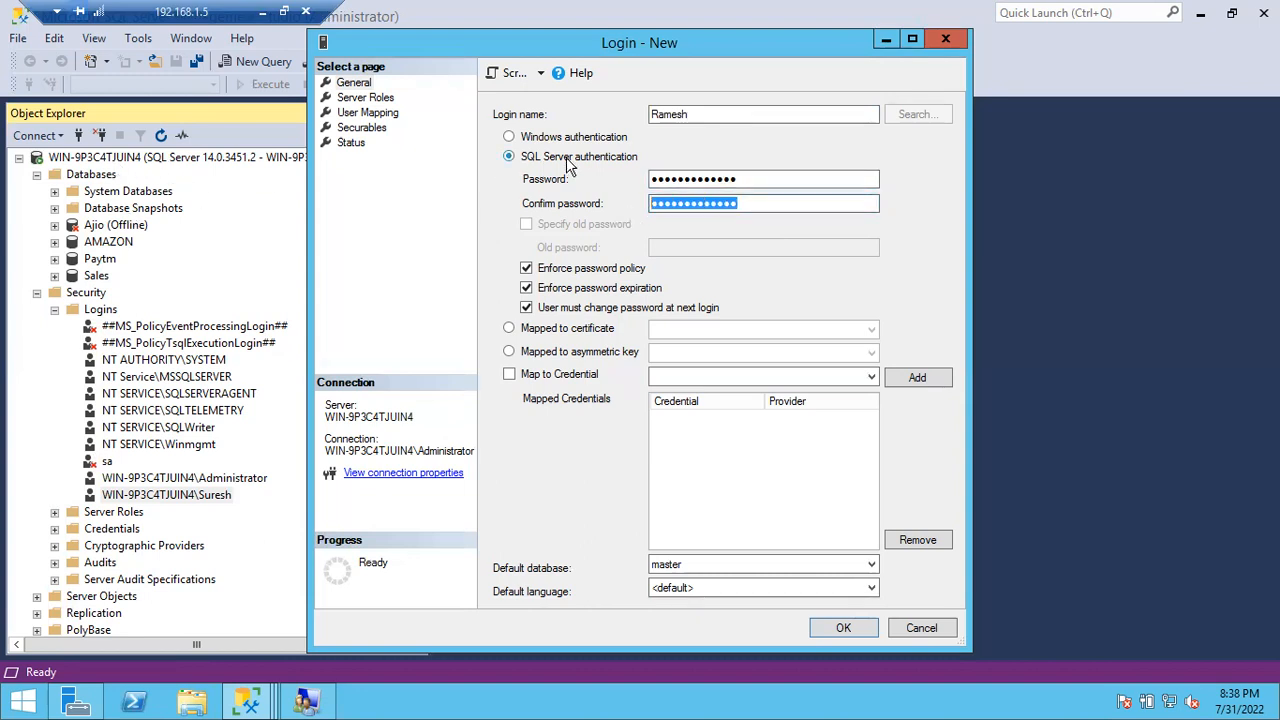
pyautogui.moveTo(704, 115); pyautogui.dragTo(637, 124)
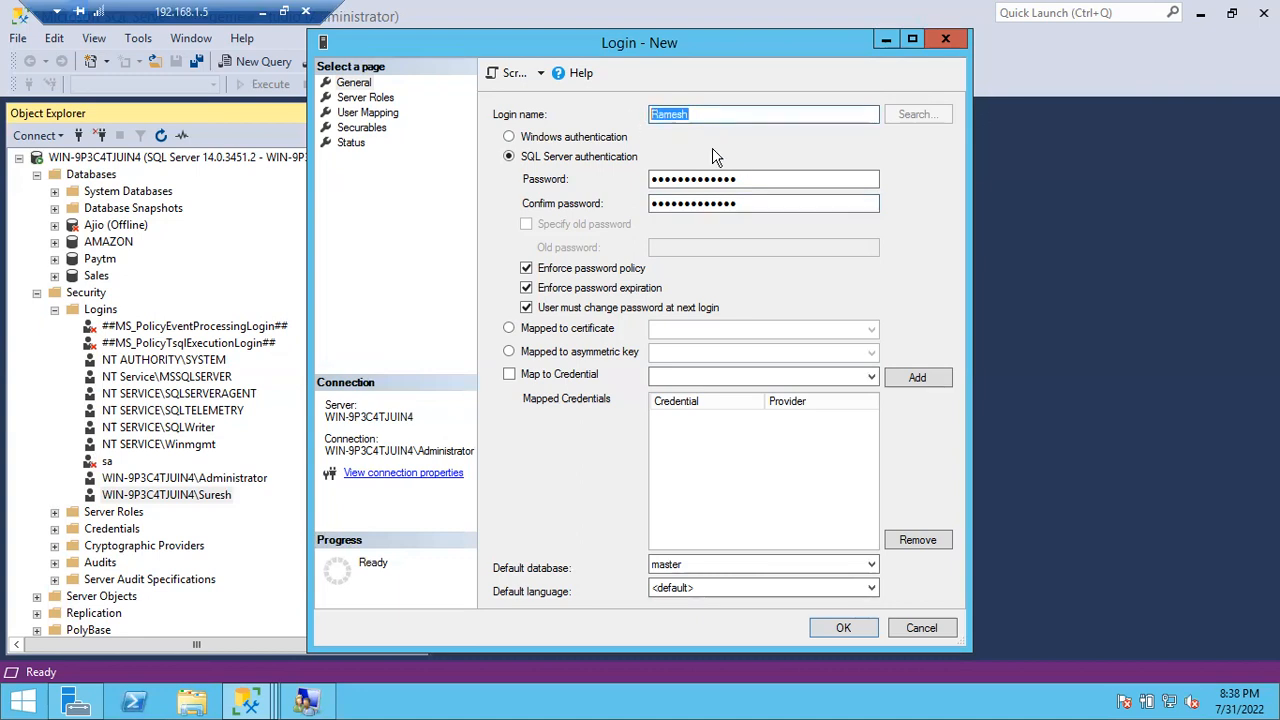
pyautogui.moveTo(744, 180); pyautogui.dragTo(652, 179)
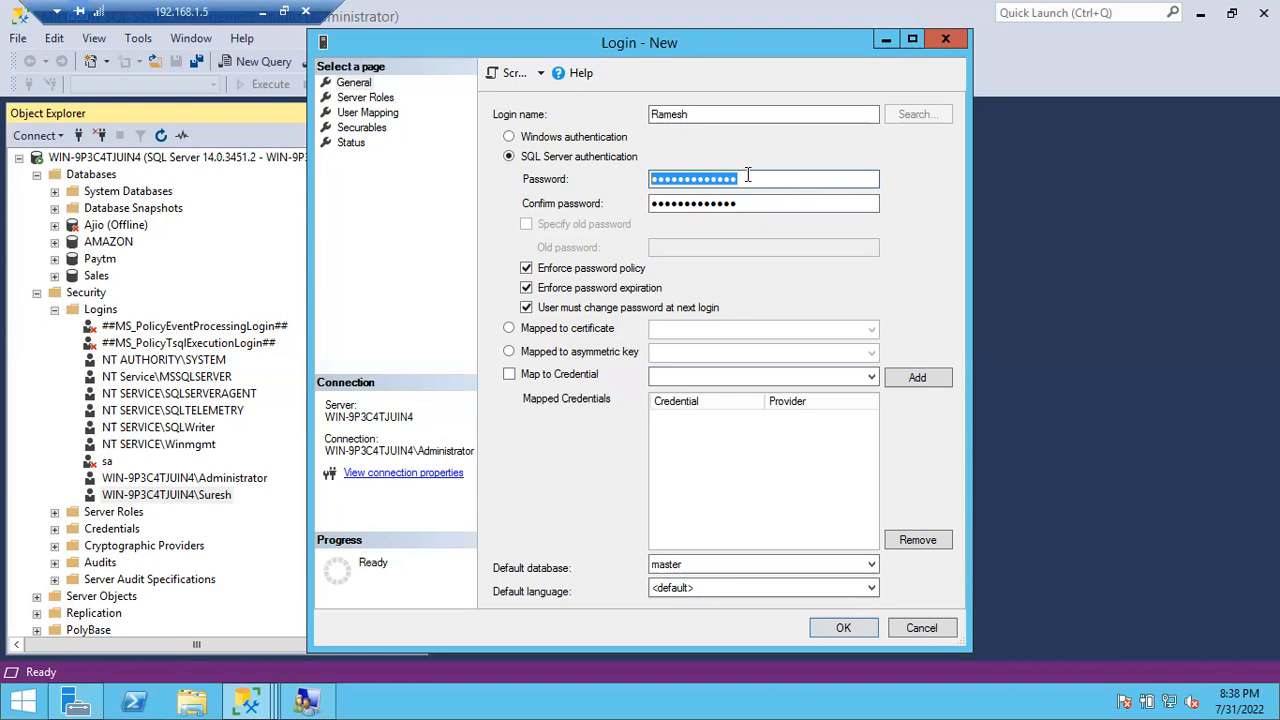
pyautogui.click(838, 628)
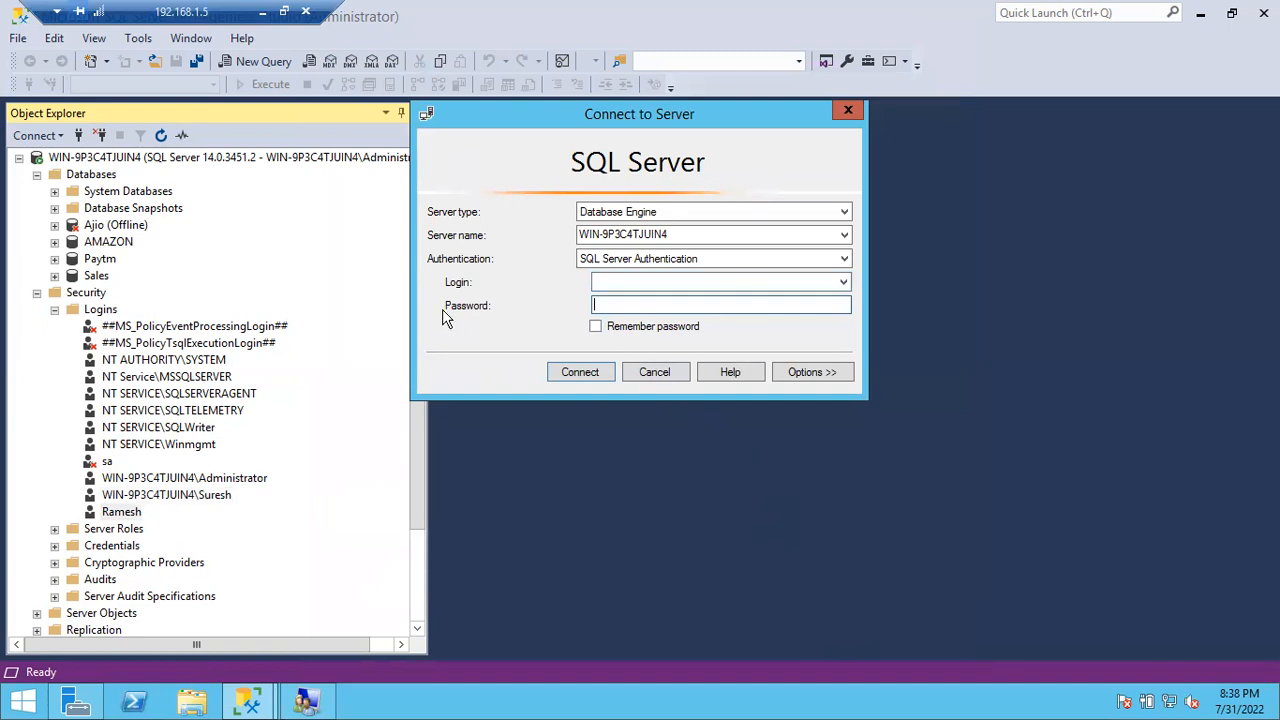
# Step: Try connecting to the server as Ramesh with the login's password
pyautogui.click(618, 282)
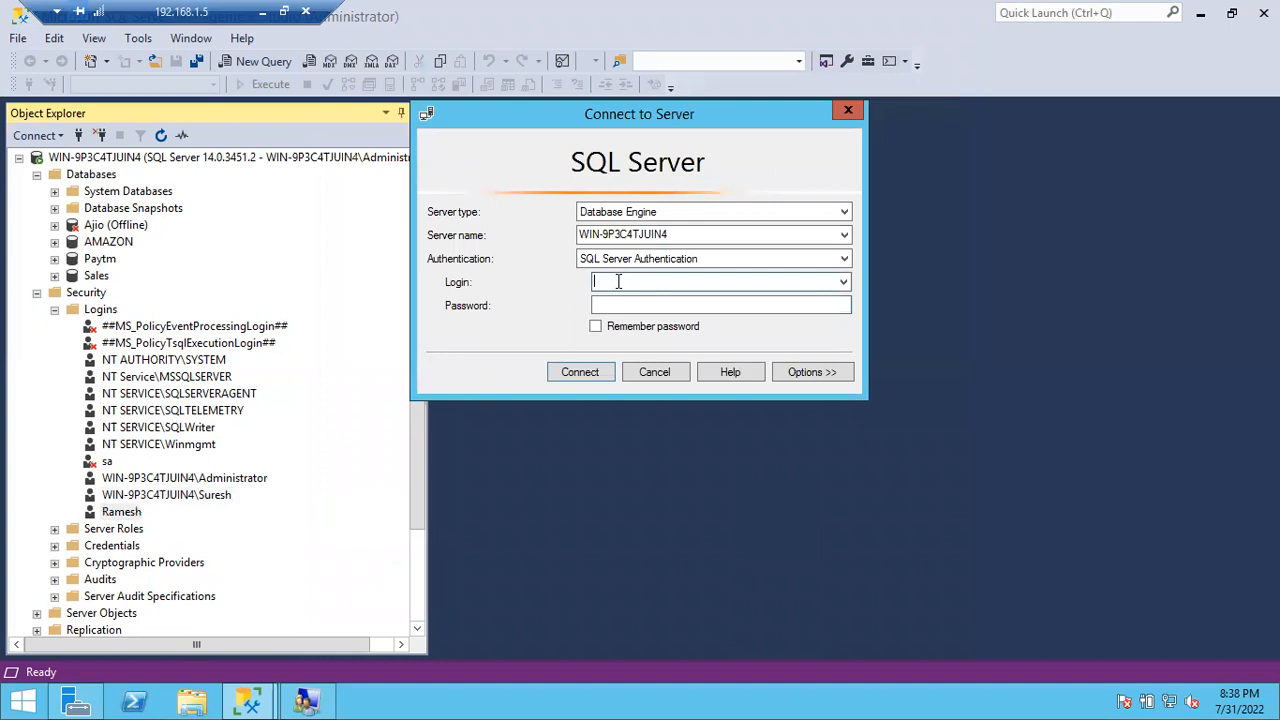
pyautogui.write('Ramesh')
pyautogui.press('Tab')
pyautogui.write('******')
pyautogui.write('****')
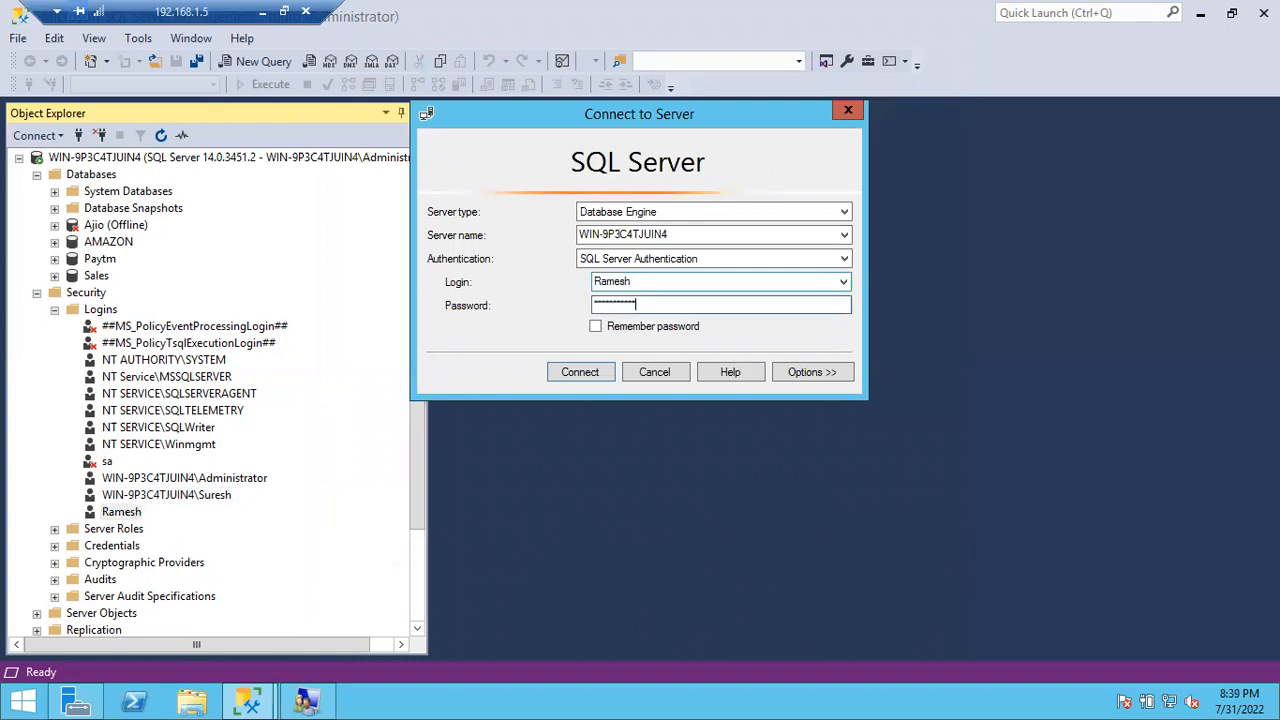
pyautogui.press('Return')
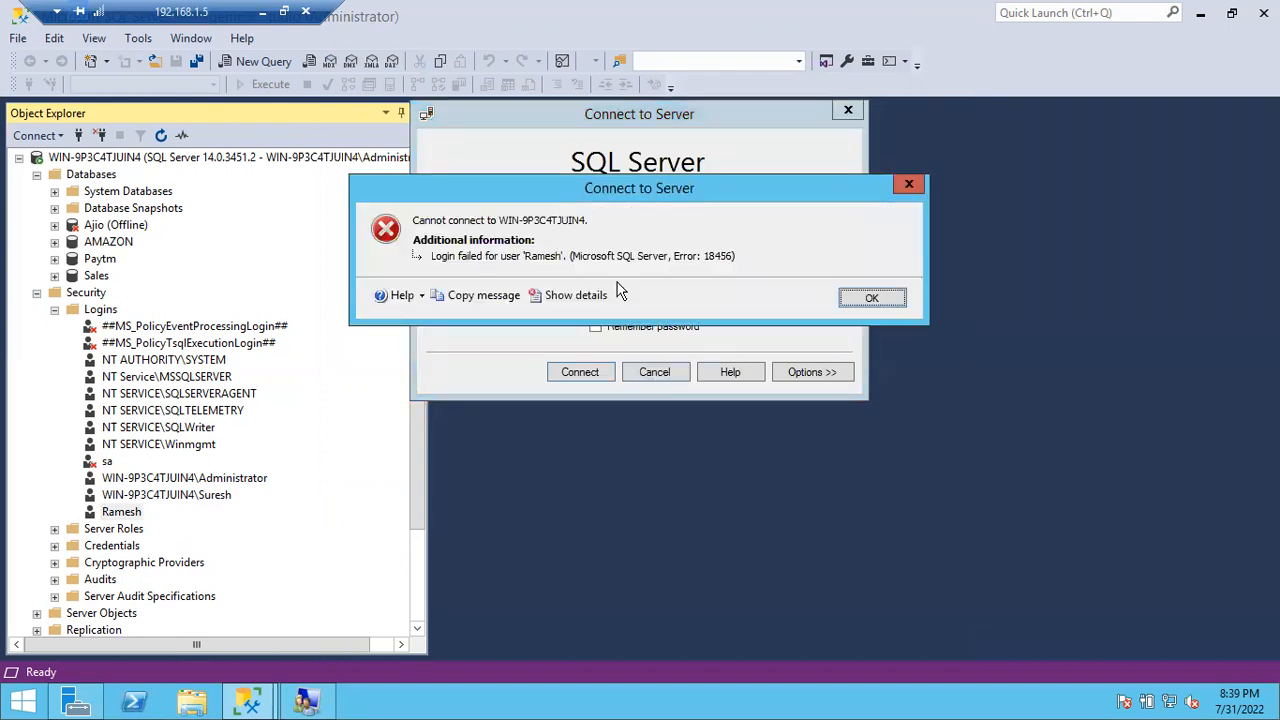
# Step: Dismiss the login failed error 18456, retry, and dismiss the error again
pyautogui.click(848, 302)
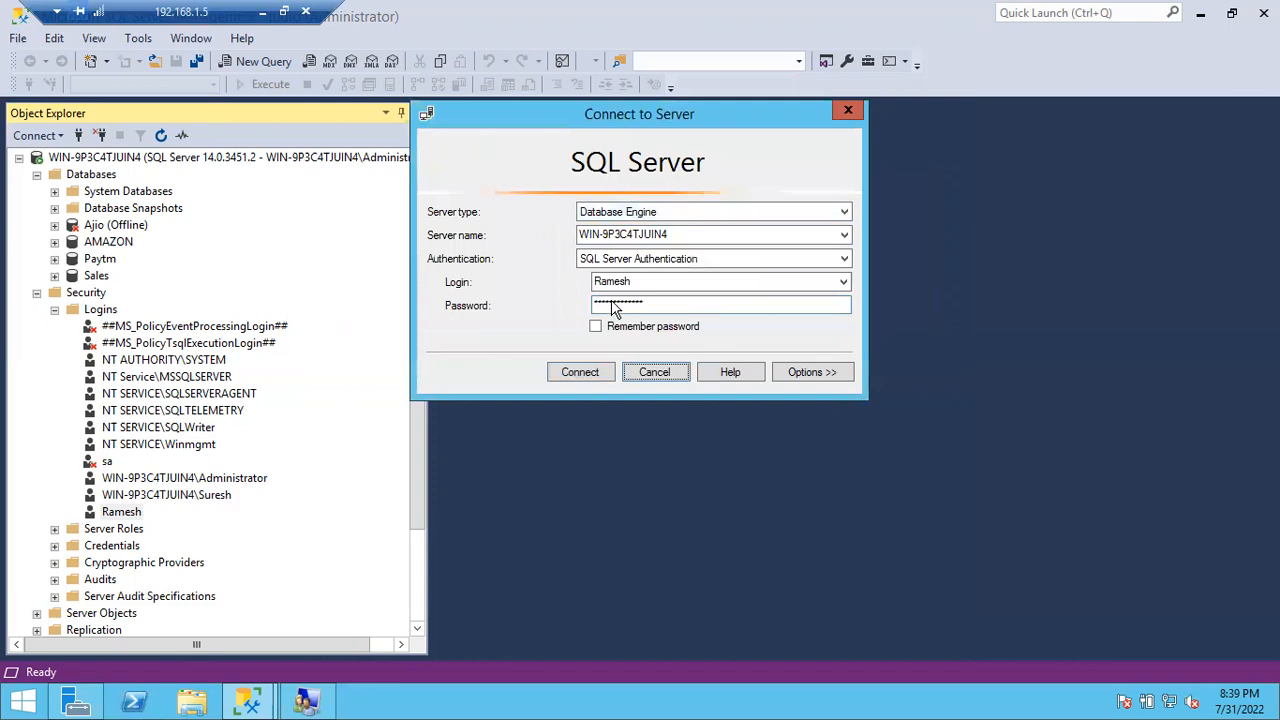
pyautogui.click(590, 378)
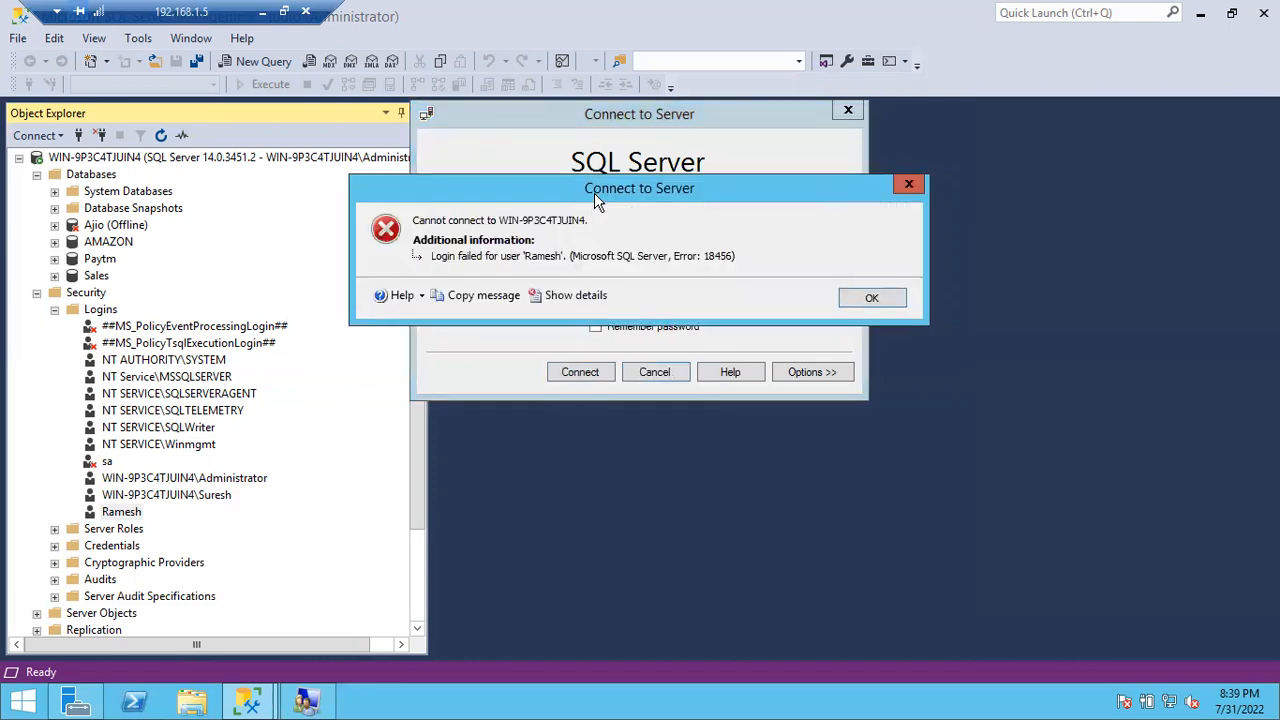
pyautogui.moveTo(594, 193); pyautogui.dragTo(600, 286)
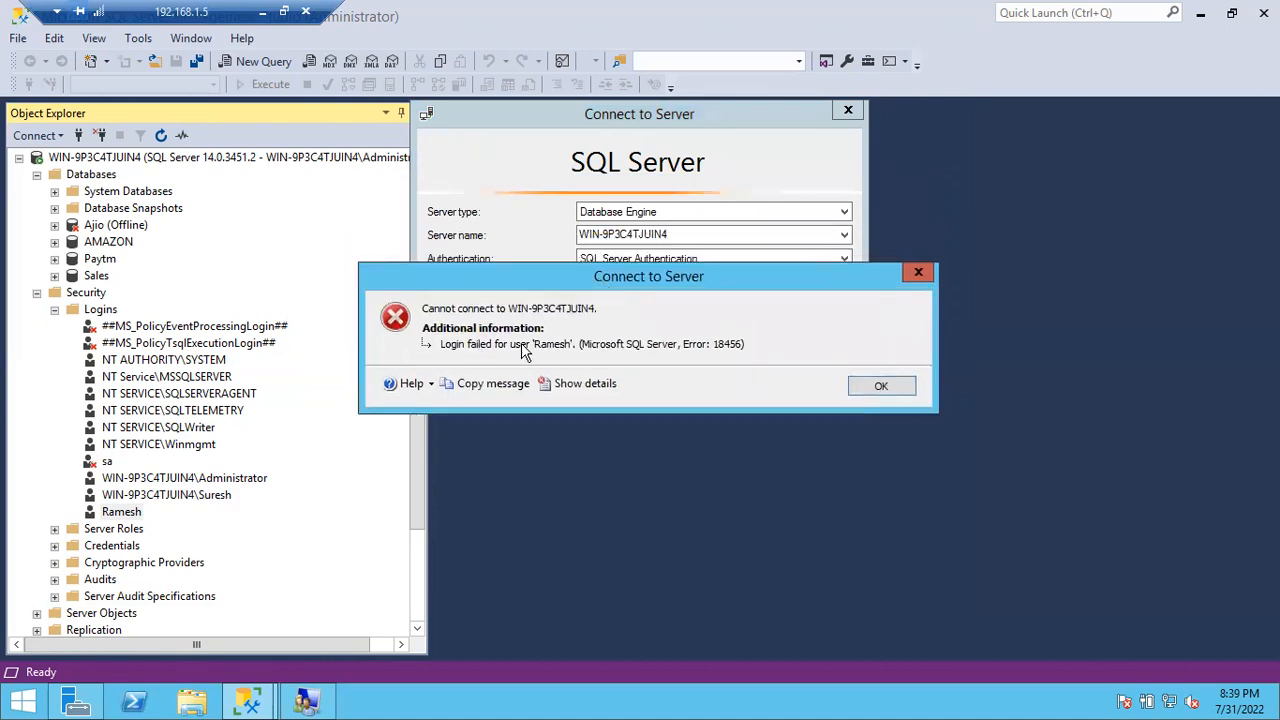
pyautogui.click(880, 385)
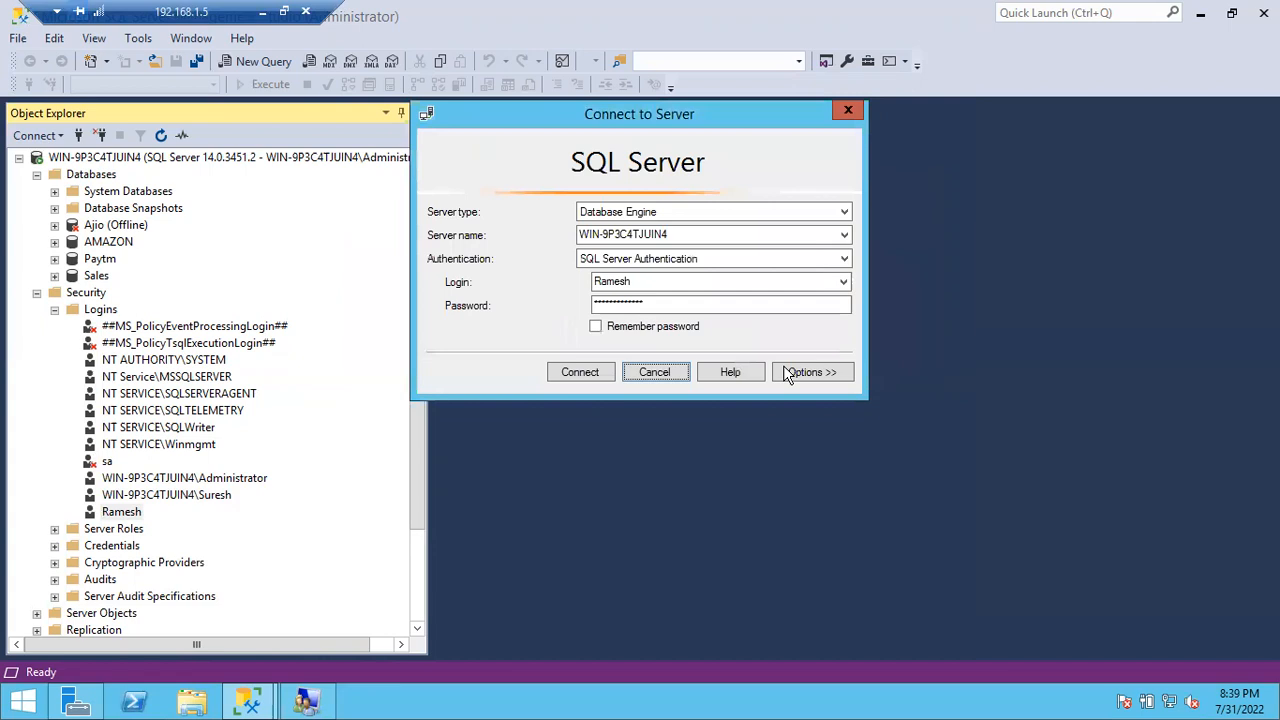
# Step: Cancel the connection and set Server Properties security to SQL Server and Windows Authentication mode
pyautogui.click(650, 372)
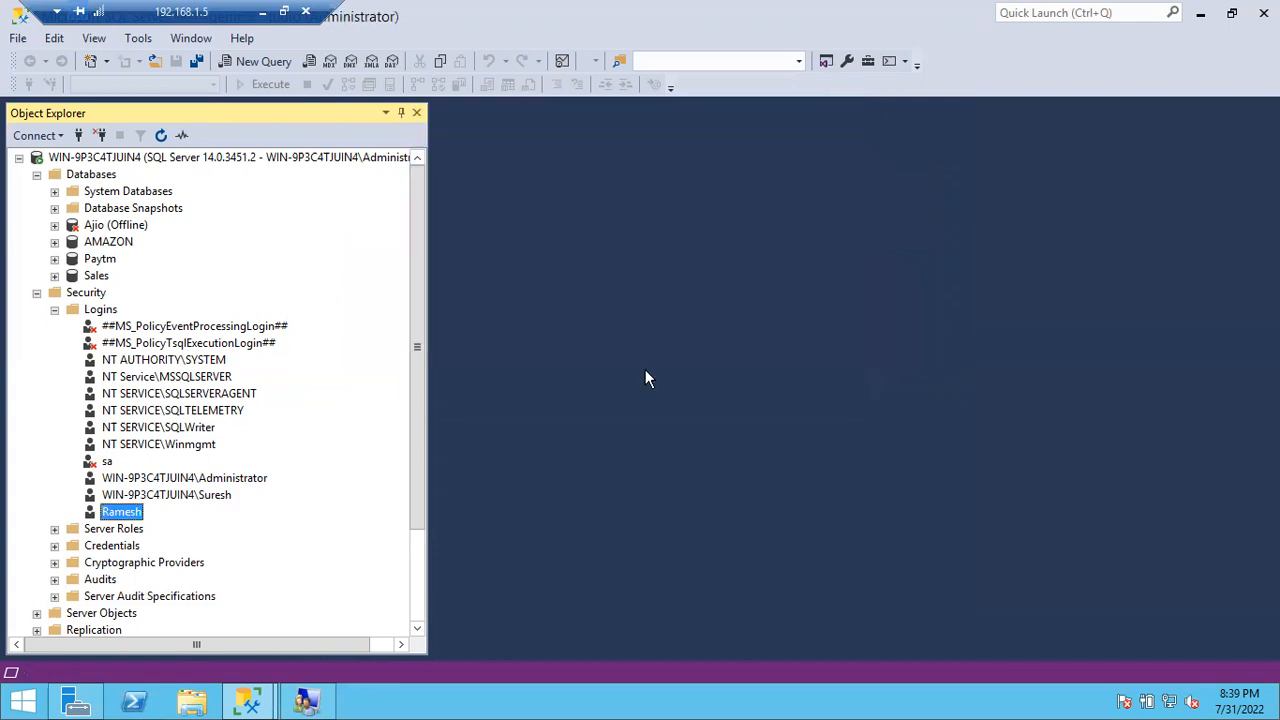
pyautogui.rightClick(178, 160)
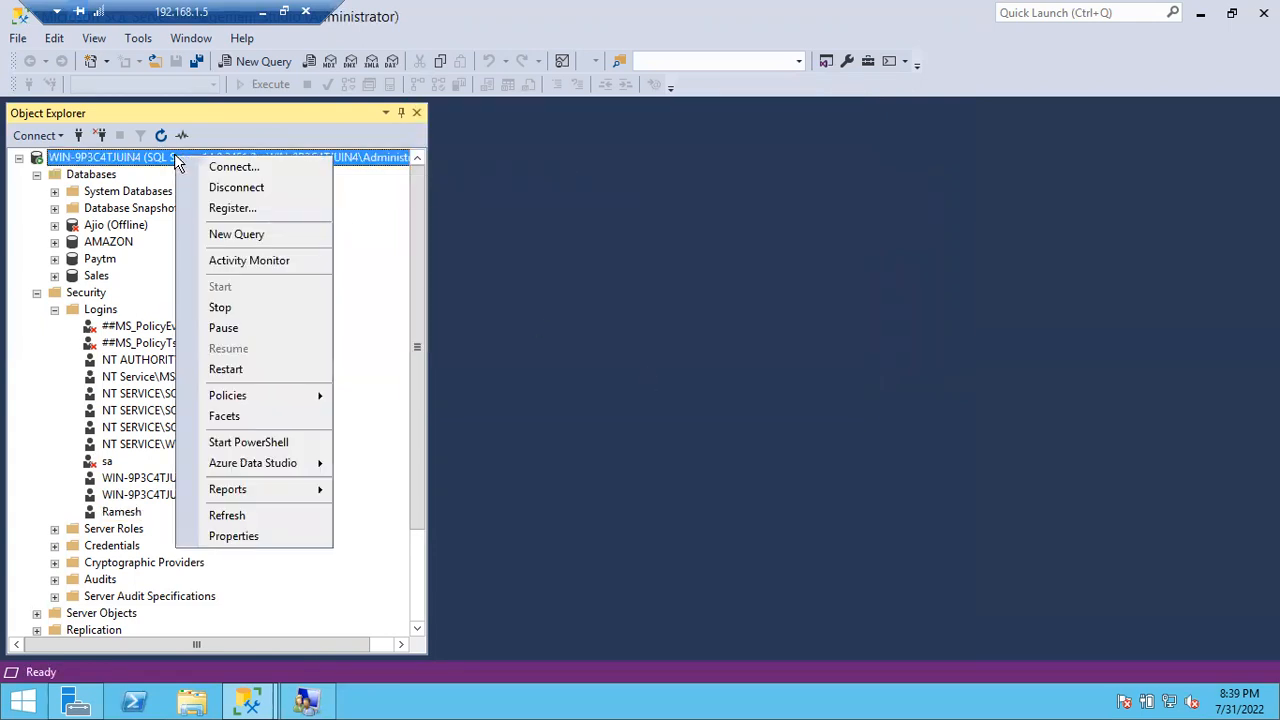
pyautogui.click(247, 538)
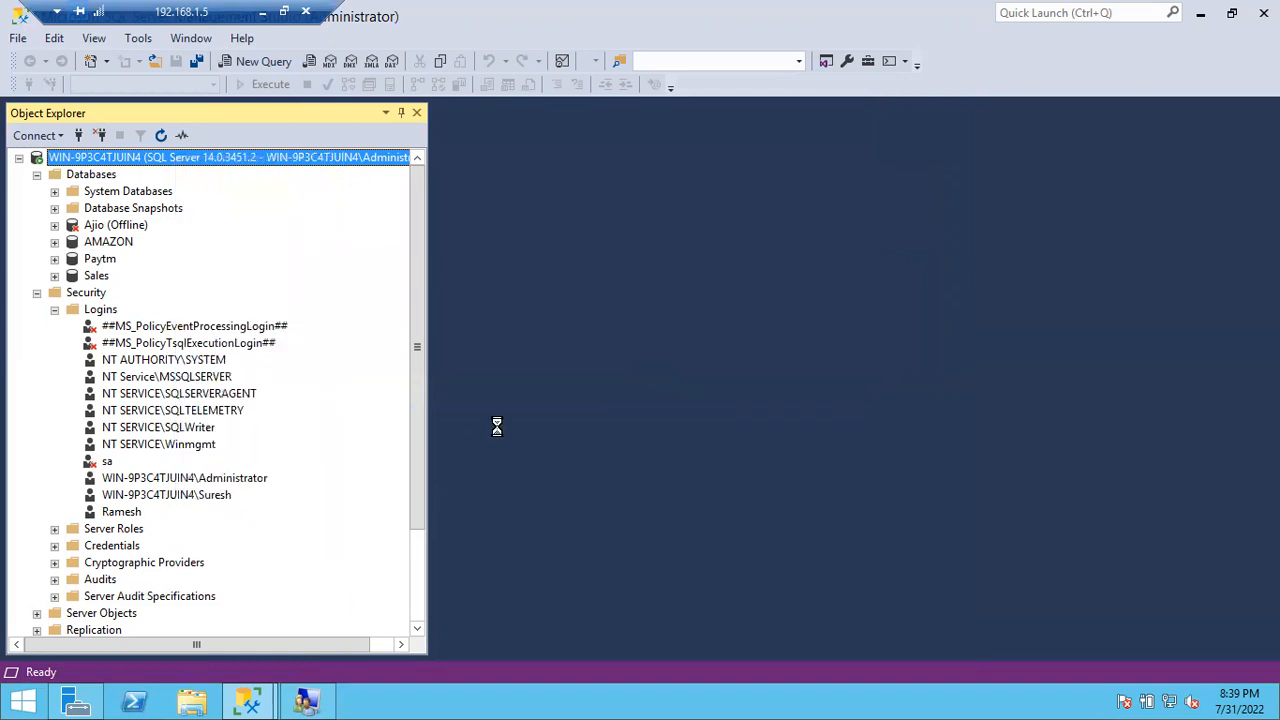
pyautogui.click(356, 128)
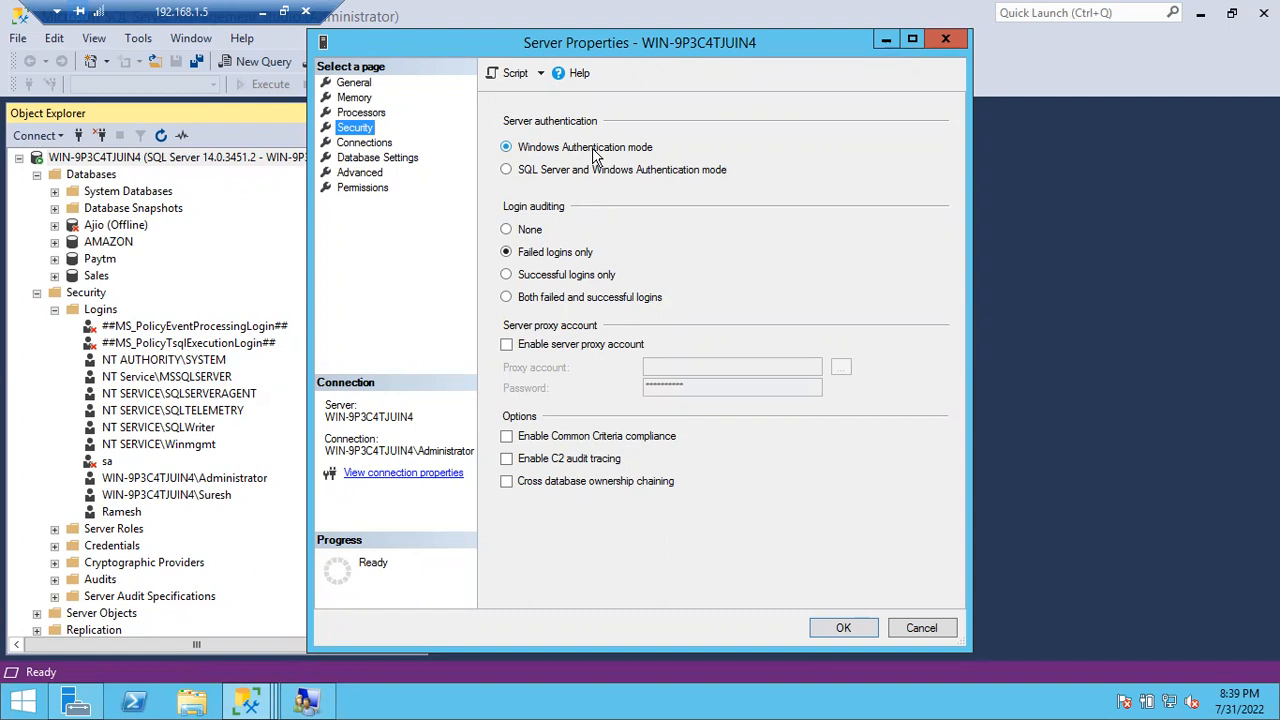
pyautogui.click(506, 172)
pyautogui.click(840, 627)
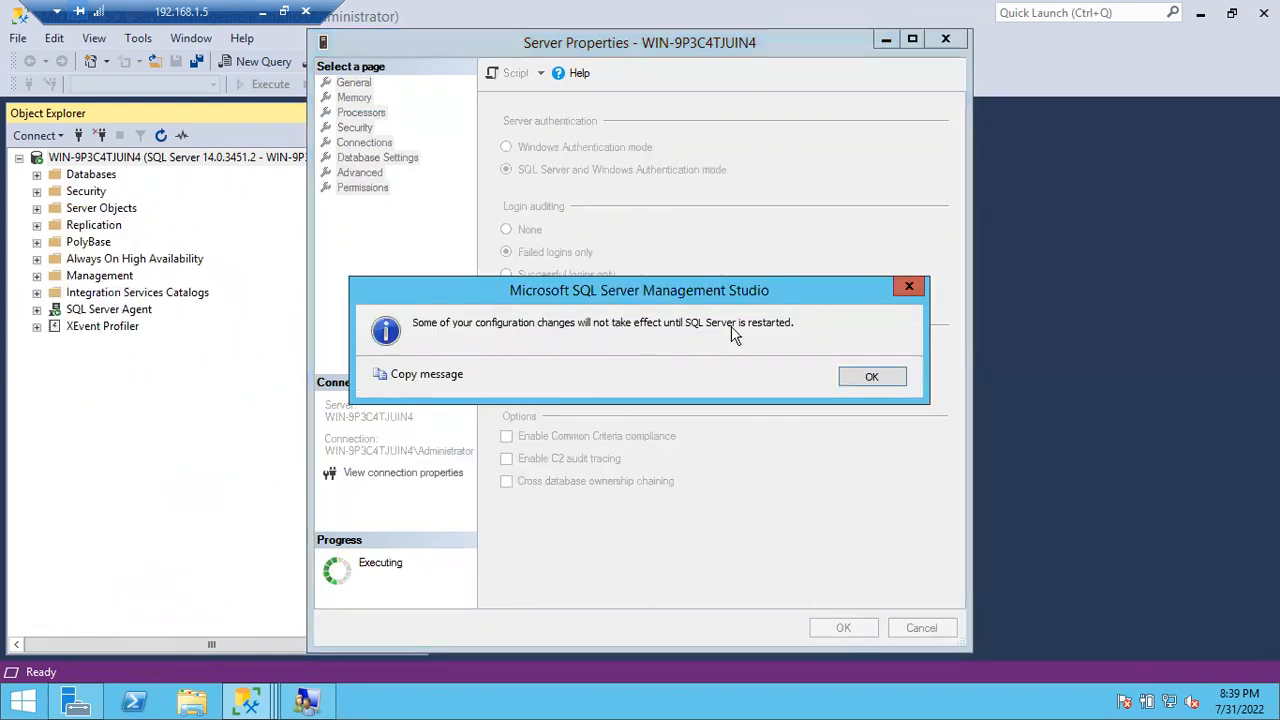
pyautogui.click(866, 379)
# Step: Restart the MSSQLSERVER service and SQL Server Agent, then minimize the remote desktop
pyautogui.rightClick(200, 162)
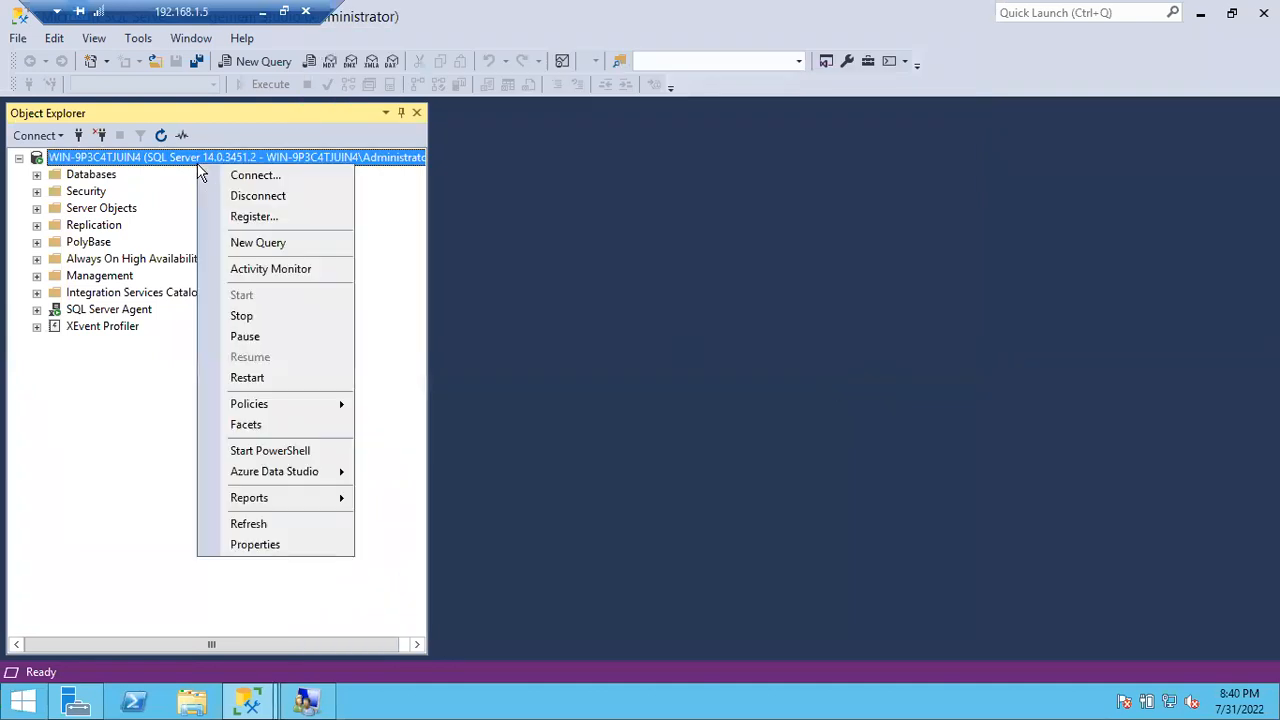
pyautogui.click(247, 378)
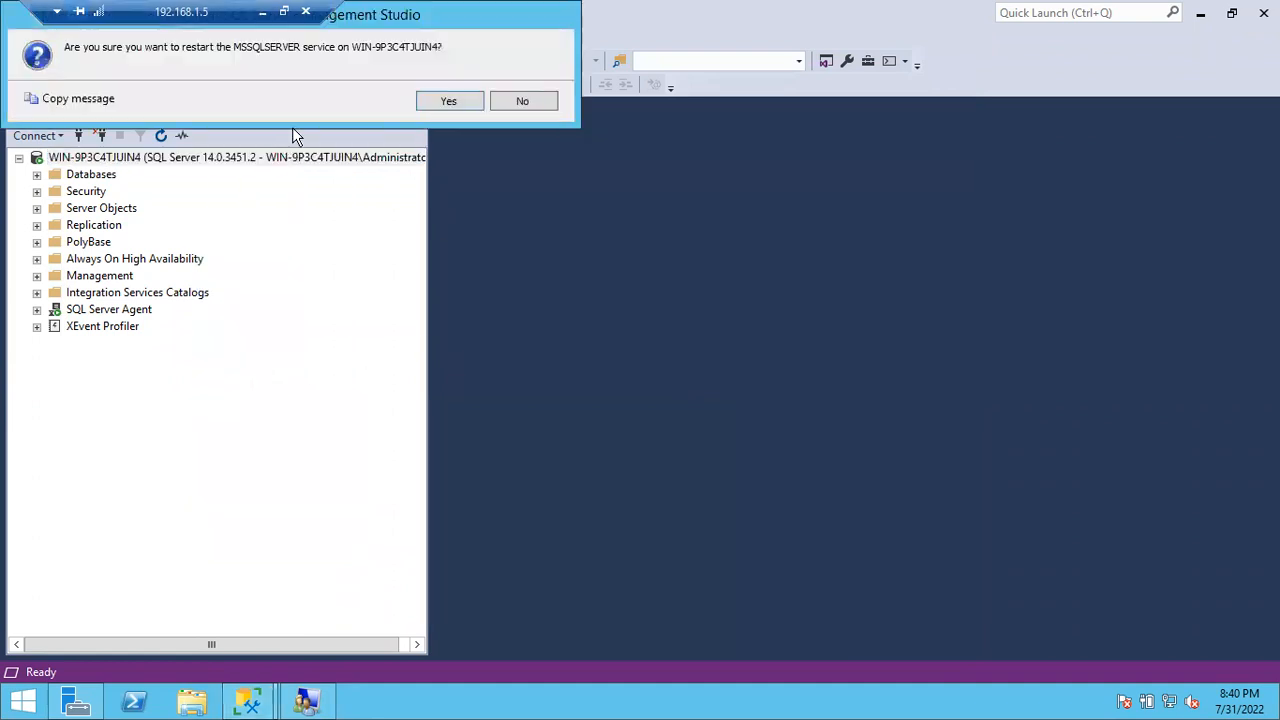
pyautogui.click(450, 110)
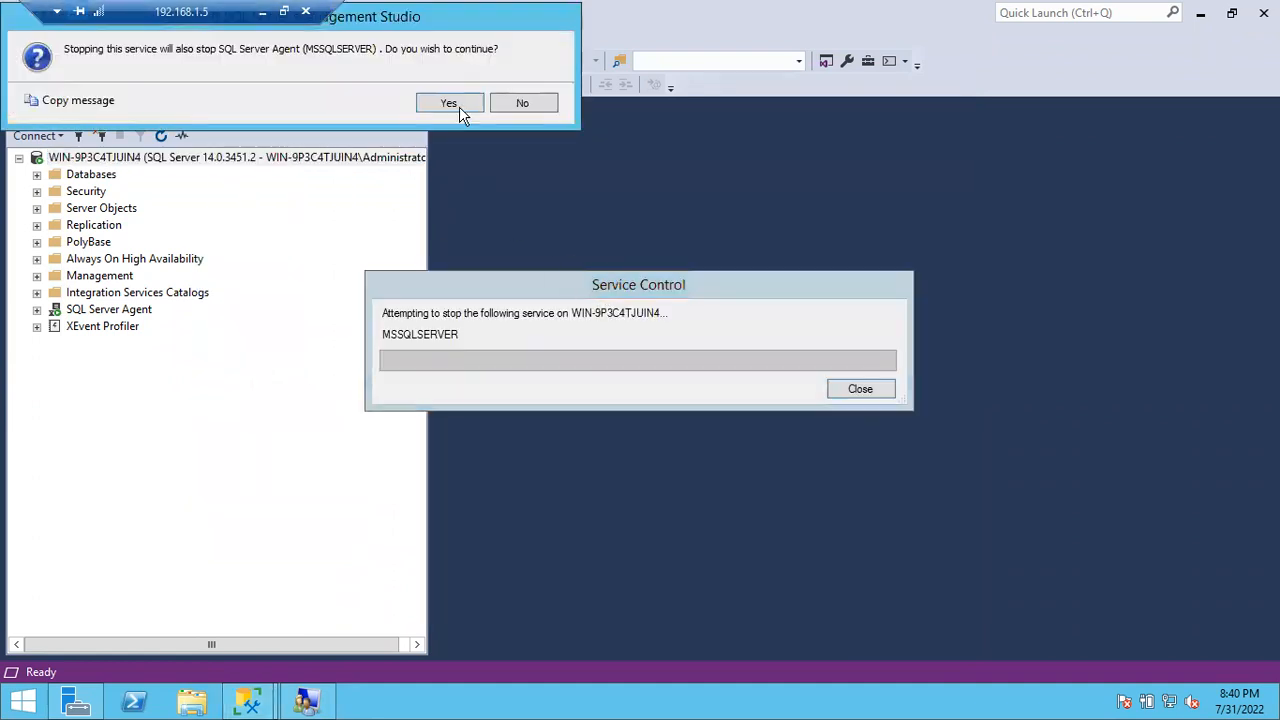
pyautogui.click(450, 104)
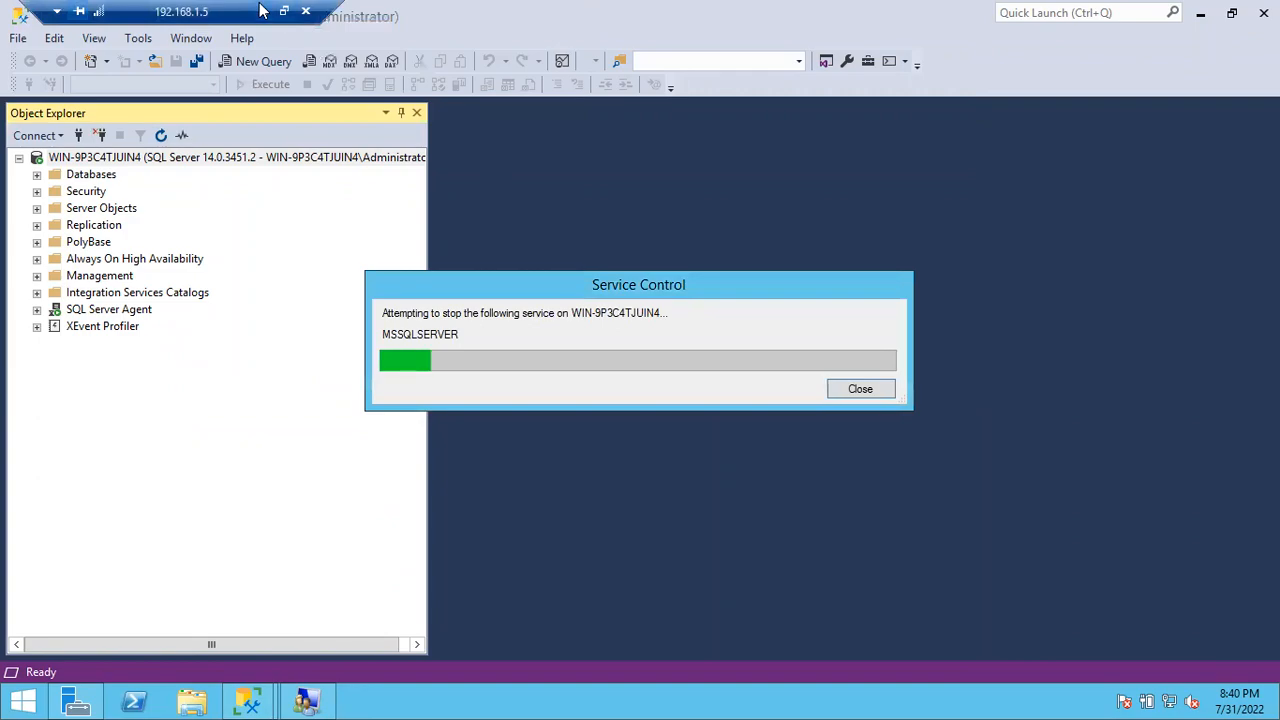
pyautogui.click(262, 10)
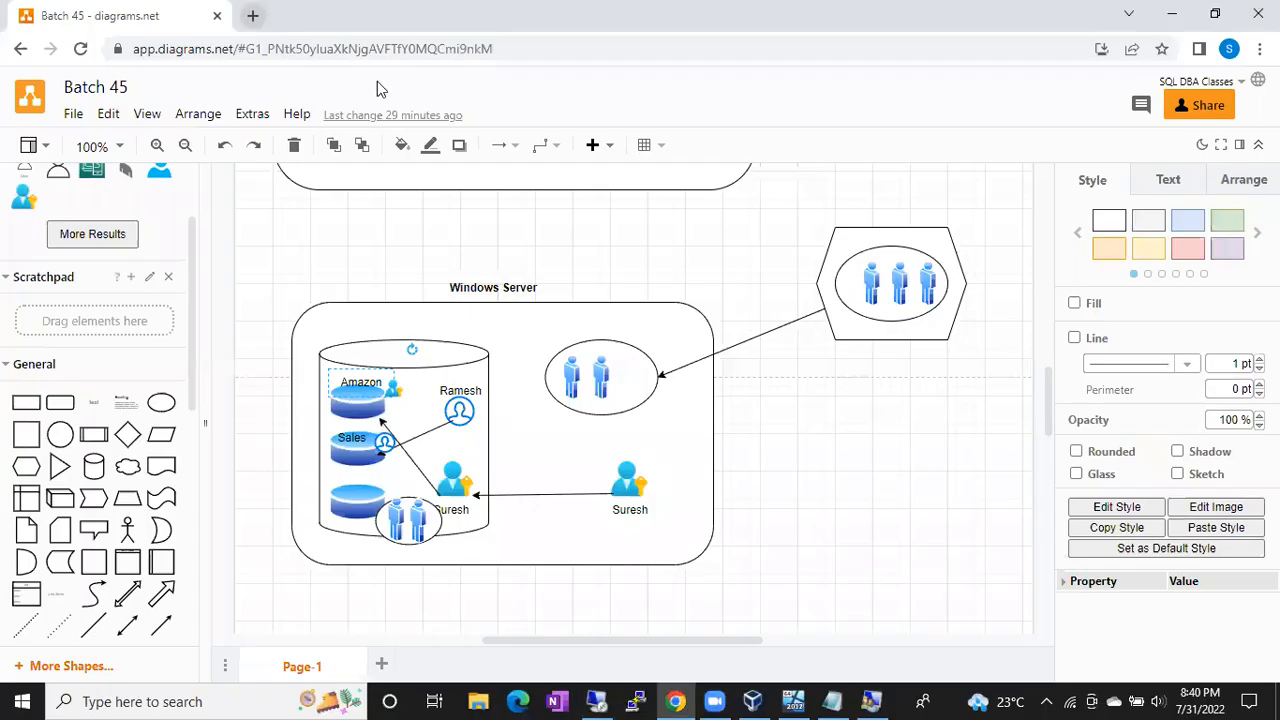
# Step: Look over the Windows Server diagram, then restore the remote SSMS session
pyautogui.click(893, 692)
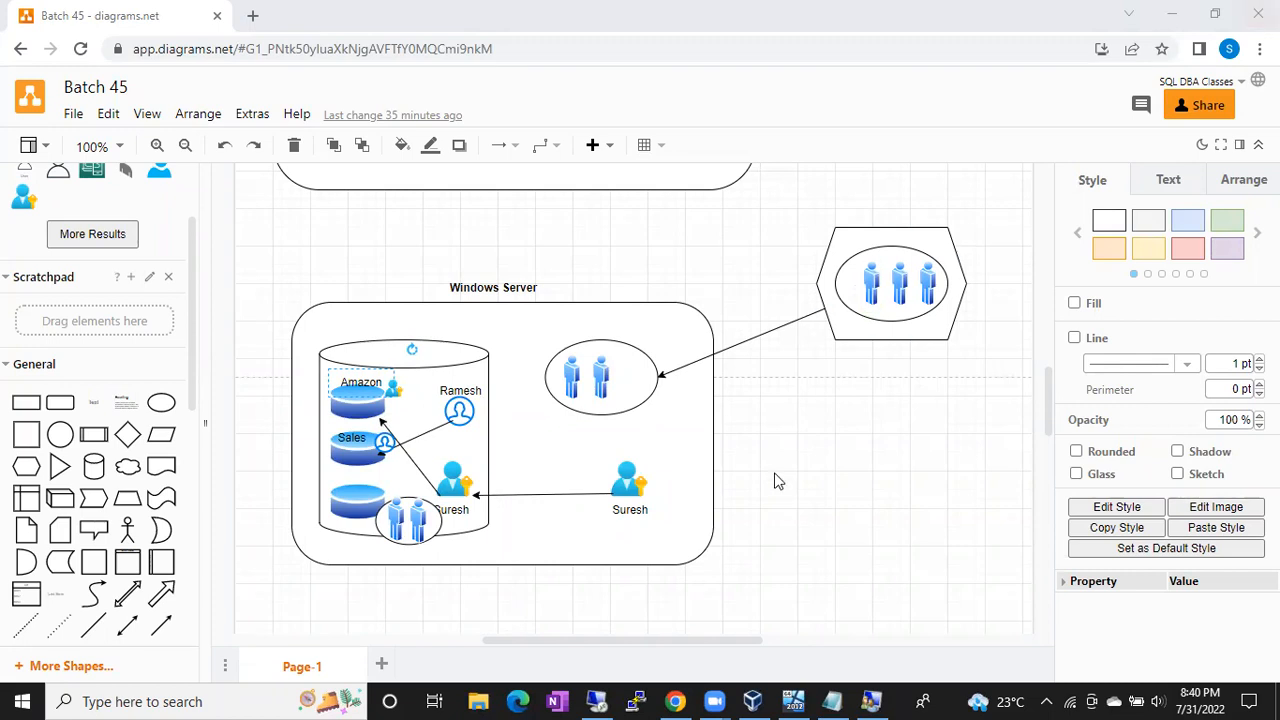
pyautogui.click(595, 700)
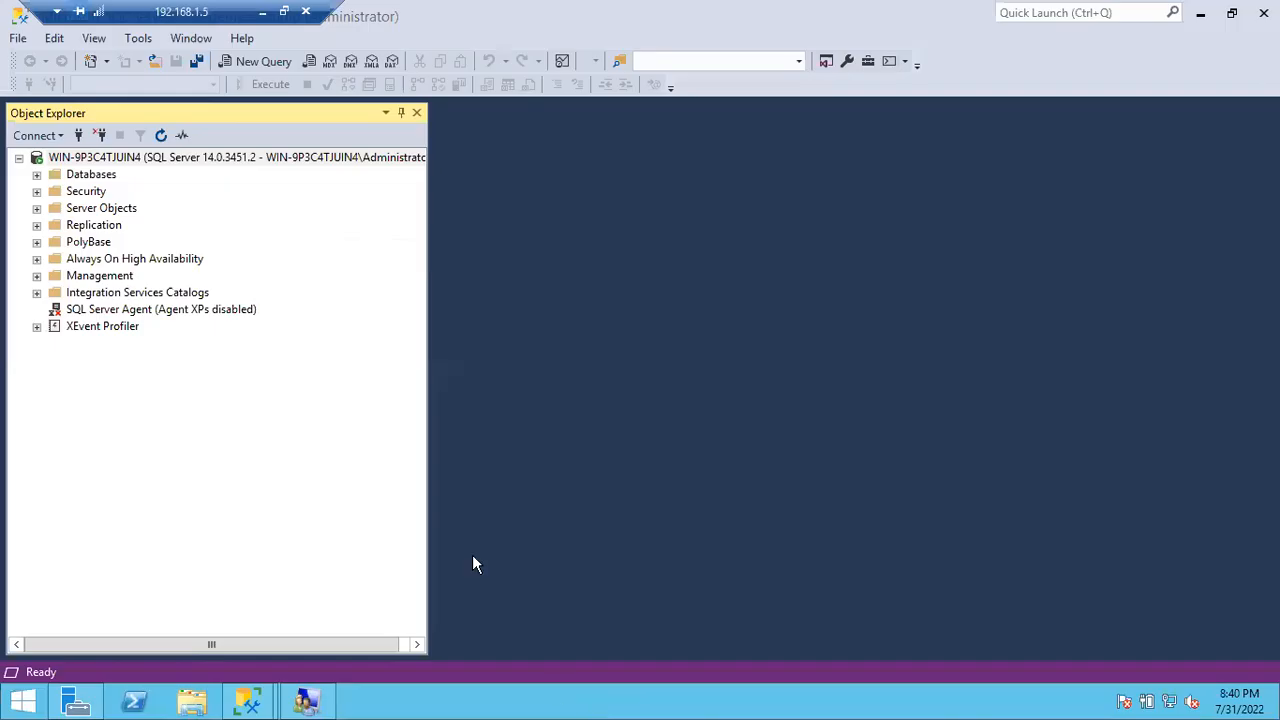
pyautogui.click(311, 163)
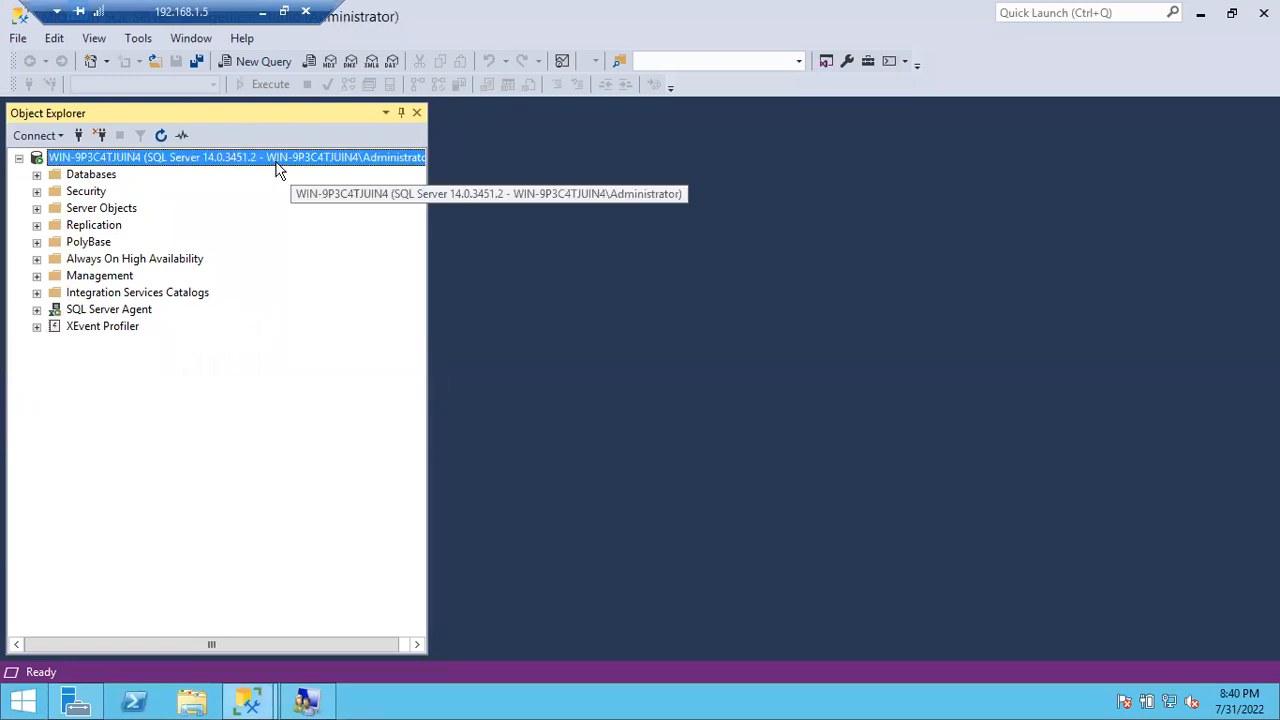
pyautogui.rightClick(279, 170)
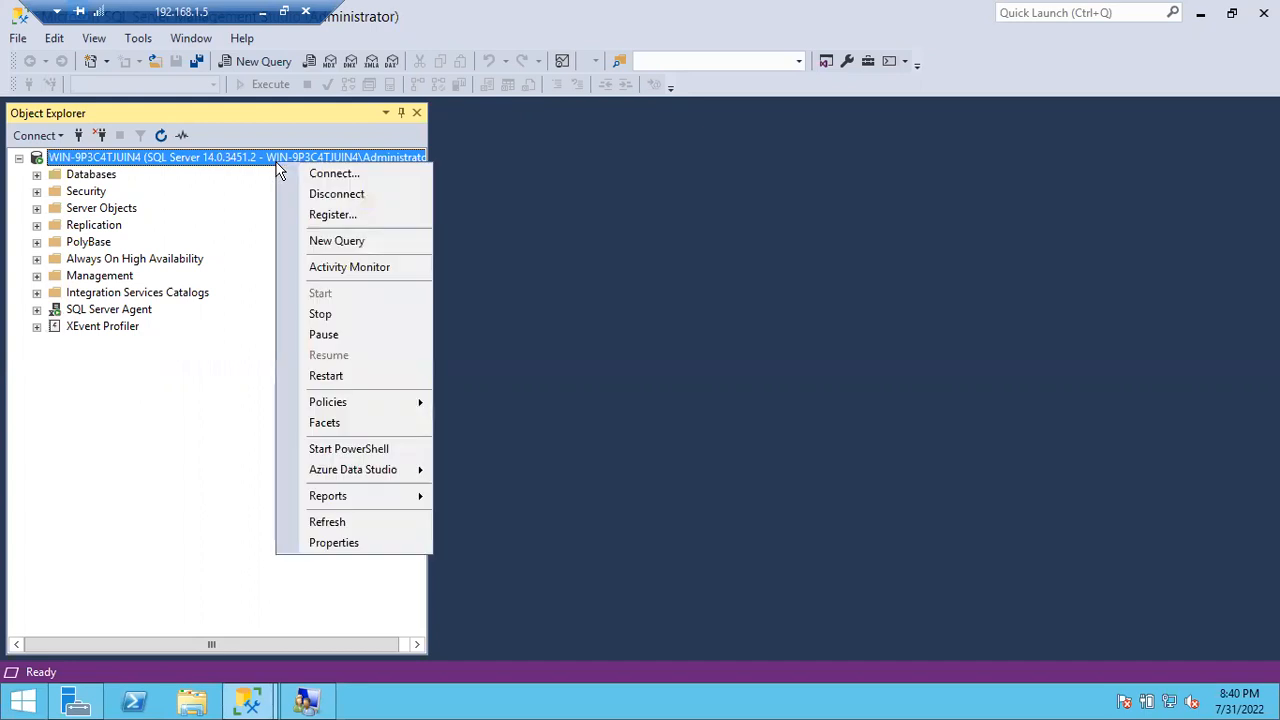
pyautogui.click(345, 543)
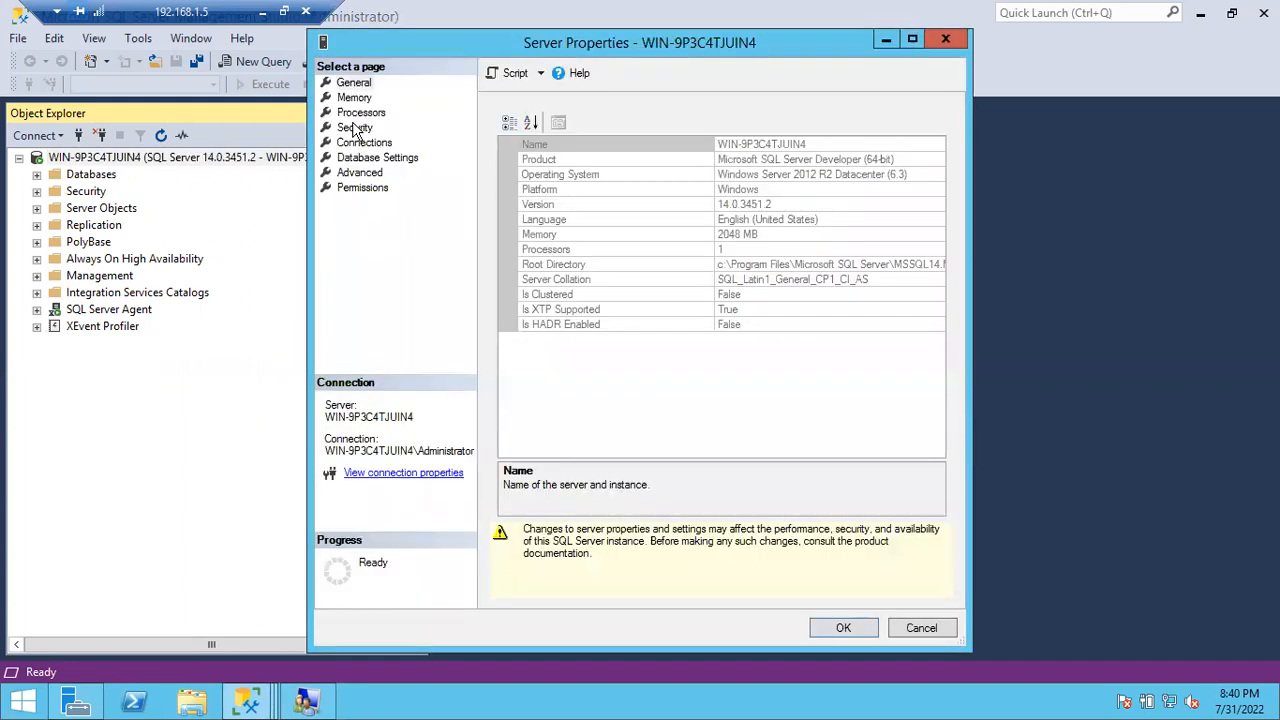
pyautogui.click(354, 128)
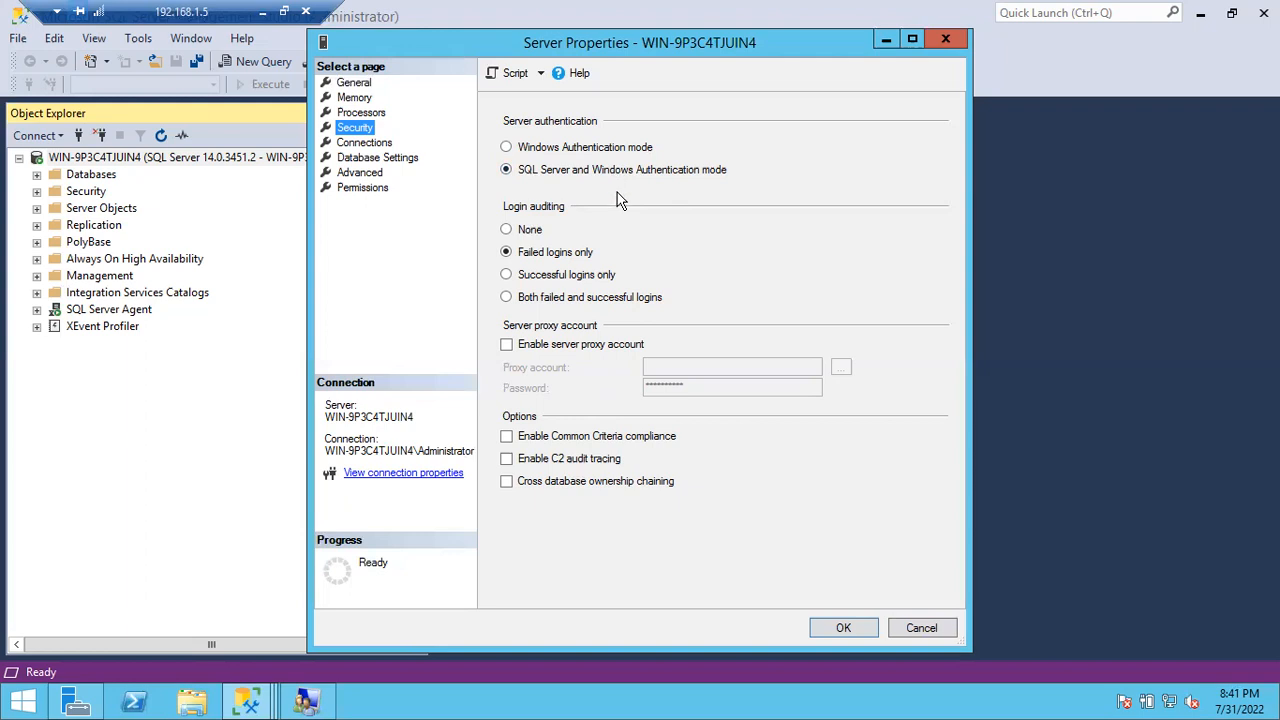
pyautogui.click(920, 628)
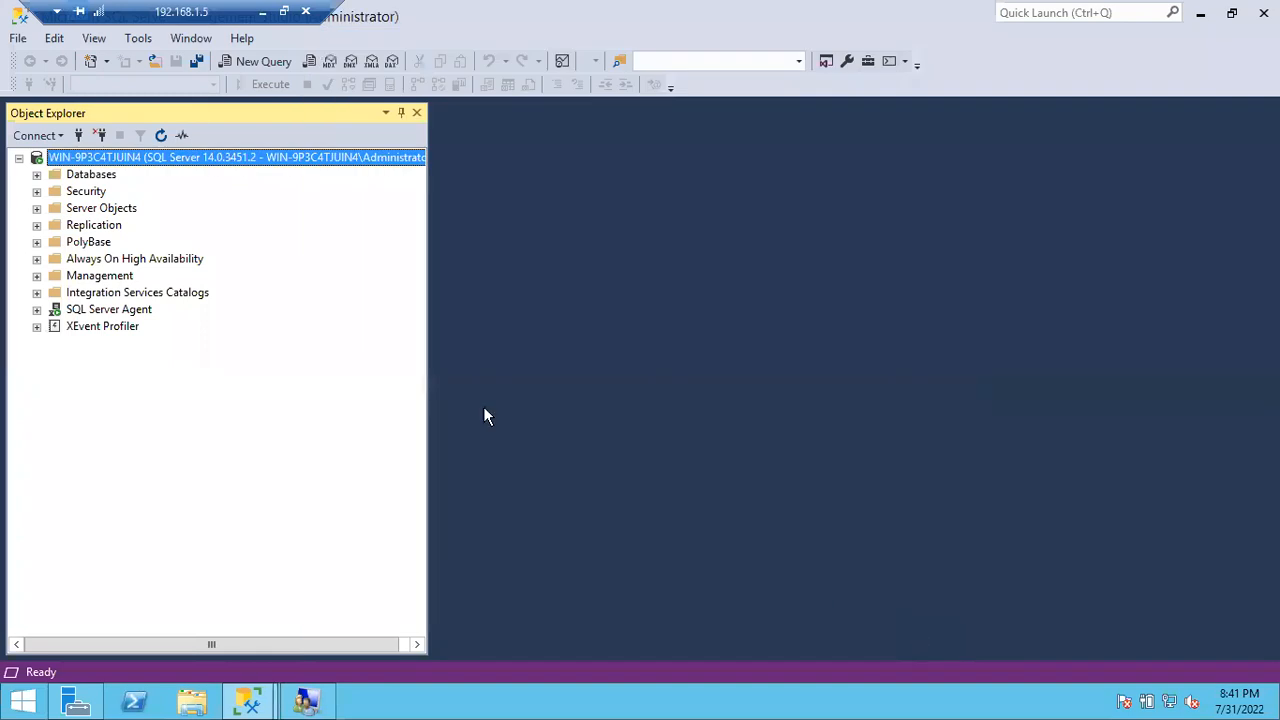
# Step: Connect to the Database Engine as SQL login Ramesh with SQL Server Authentication and the account password
pyautogui.click(77, 139)
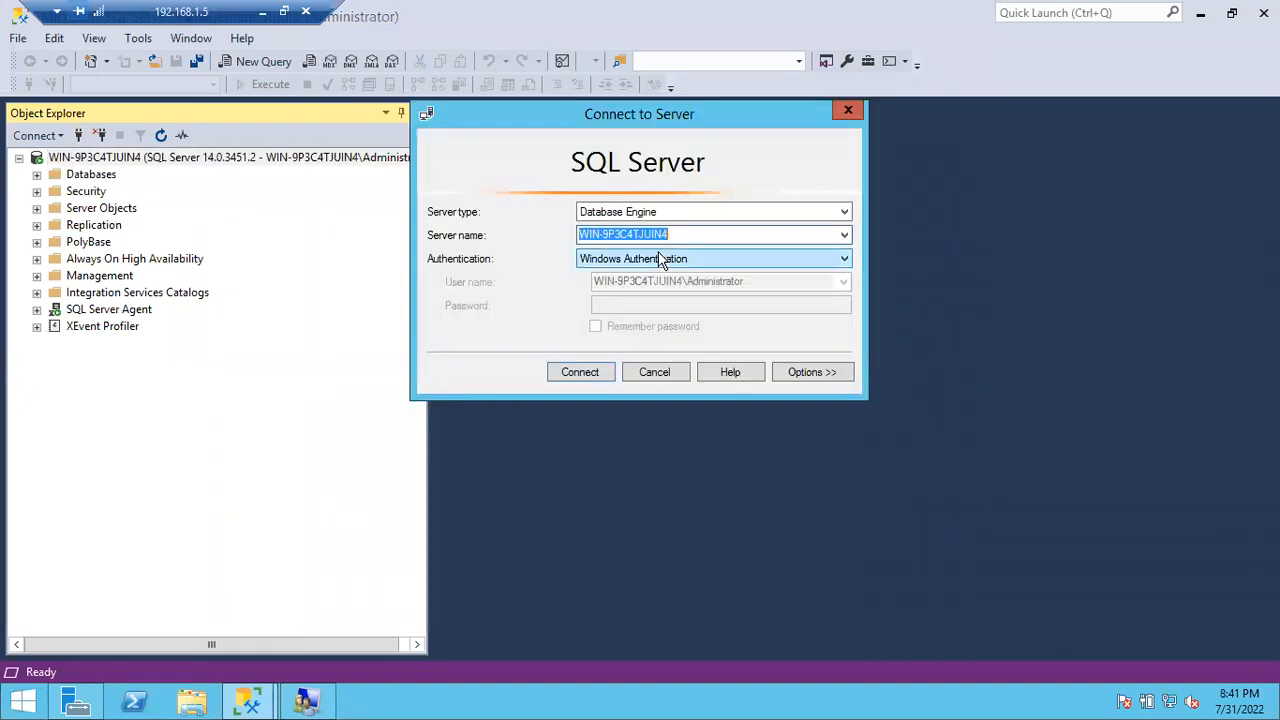
pyautogui.click(660, 259)
pyautogui.click(634, 286)
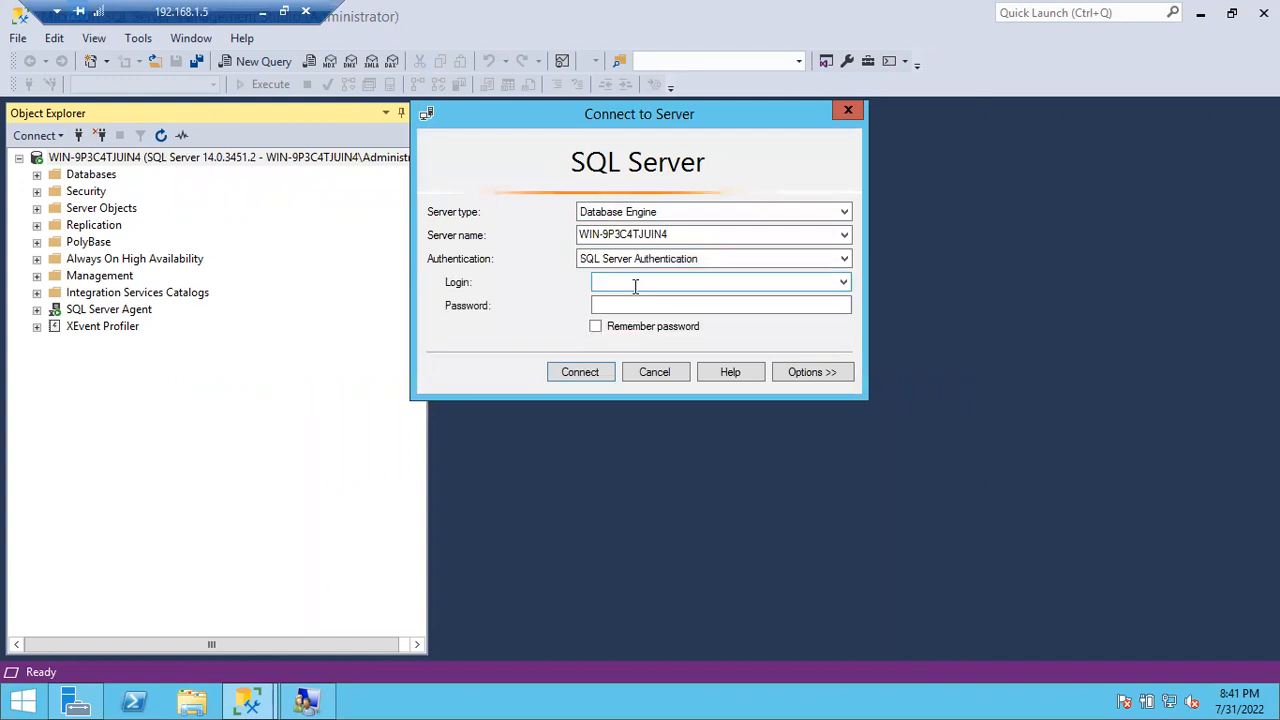
pyautogui.write('Ramesh')
pyautogui.press('Tab')
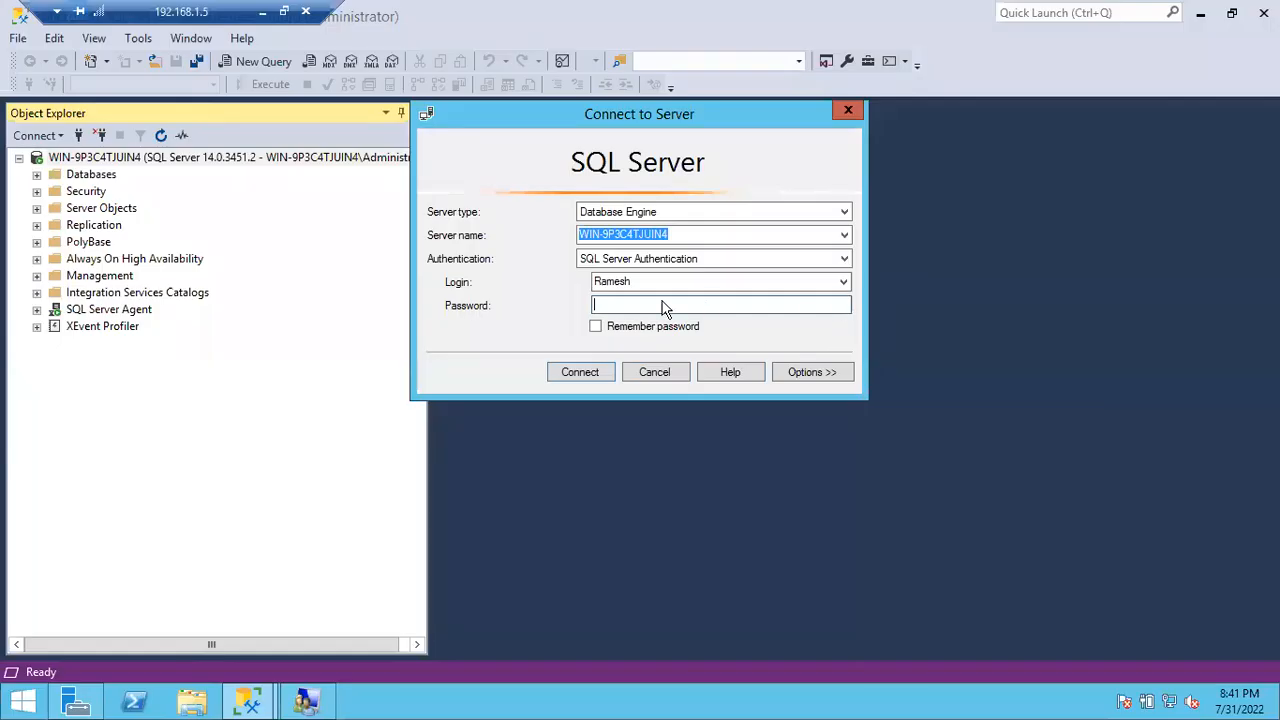
pyautogui.write('*************')
pyautogui.click(586, 375)
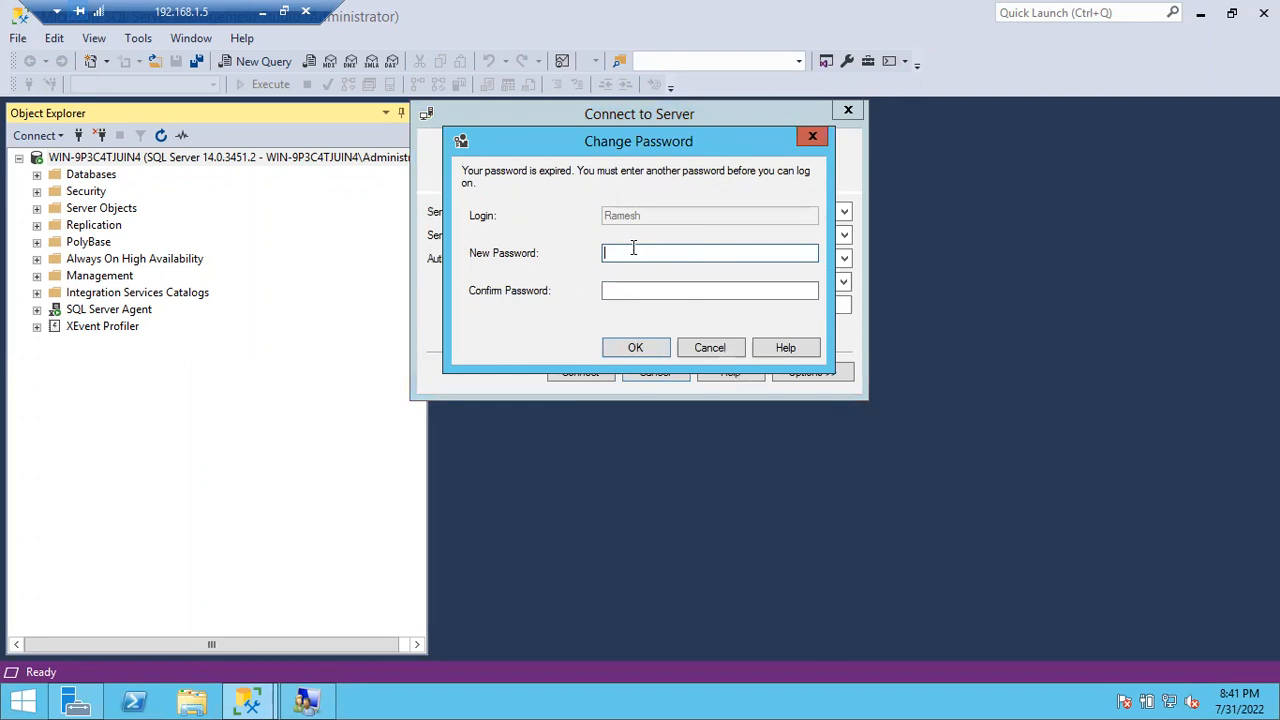
# Step: Enter and confirm a new password for the expired login, then connect as Ramesh
pyautogui.write('Password@12345')
pyautogui.press('Tab')
pyautogui.write('Password@12345')
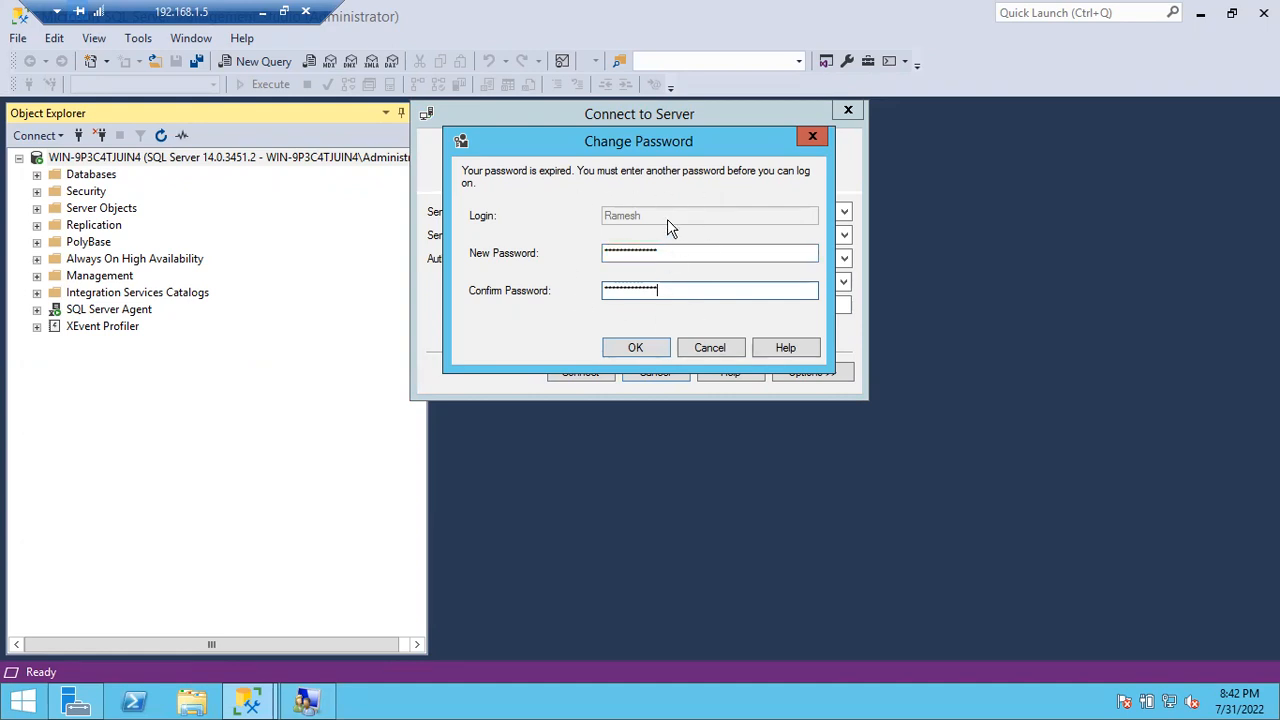
pyautogui.click(635, 347)
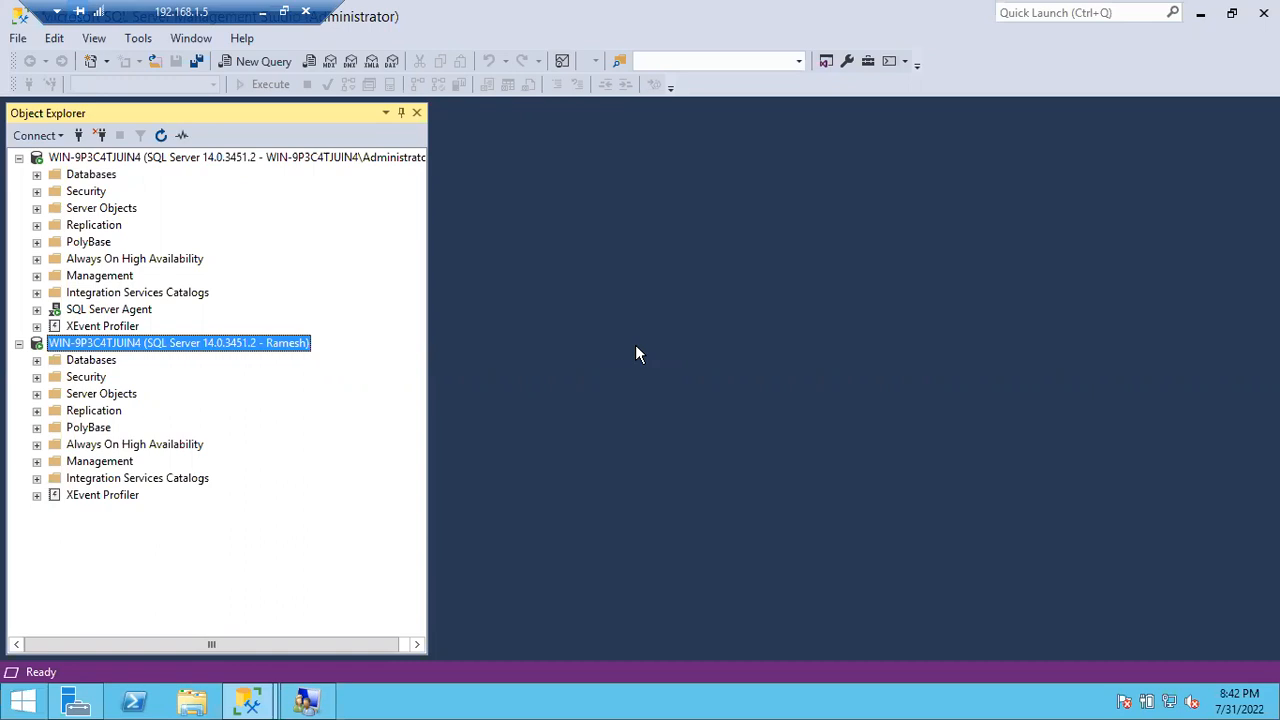
# Step: Browse Ramesh's databases, find AMAZON and Paytm inaccessible, then refresh the Ramesh connection
pyautogui.click(37, 361)
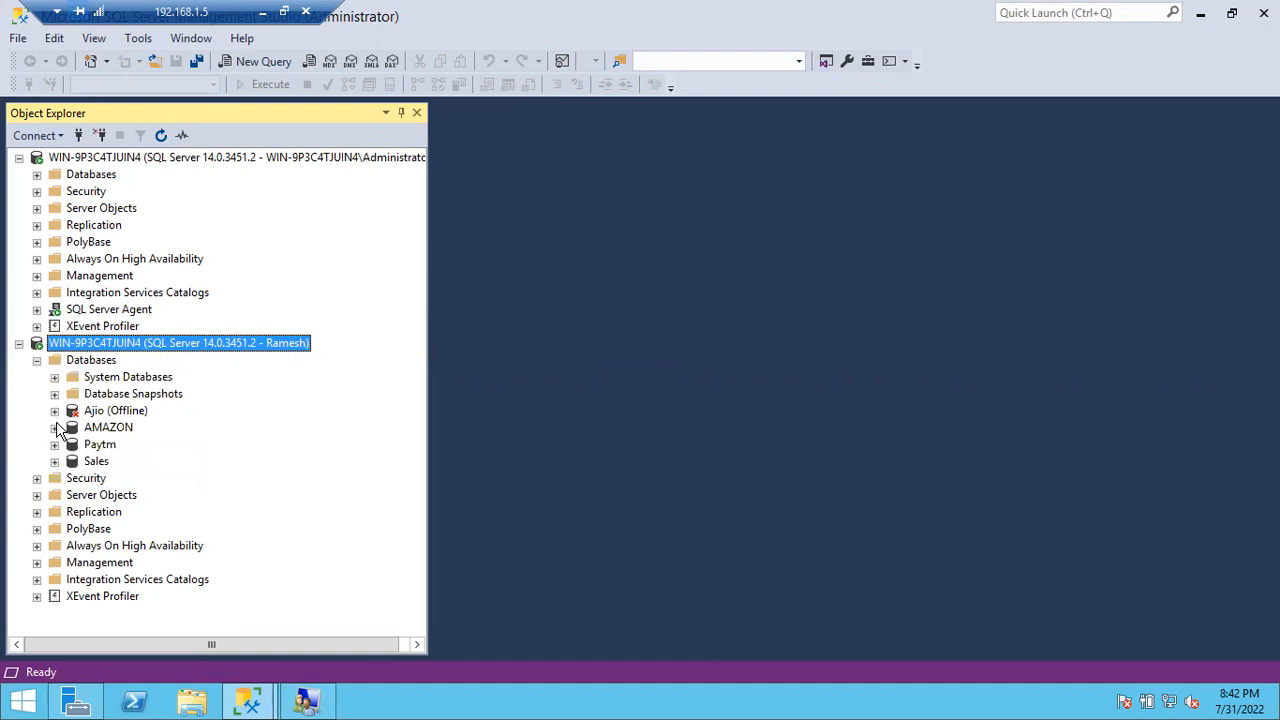
pyautogui.click(55, 432)
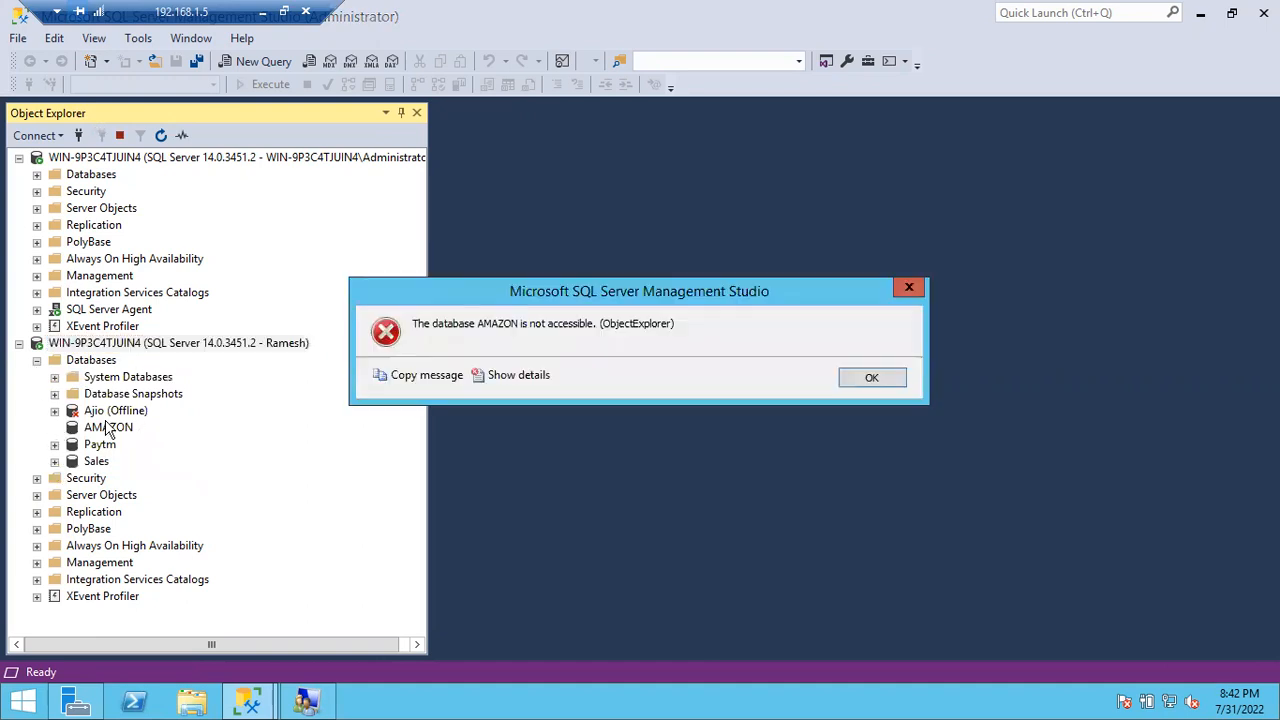
pyautogui.click(867, 379)
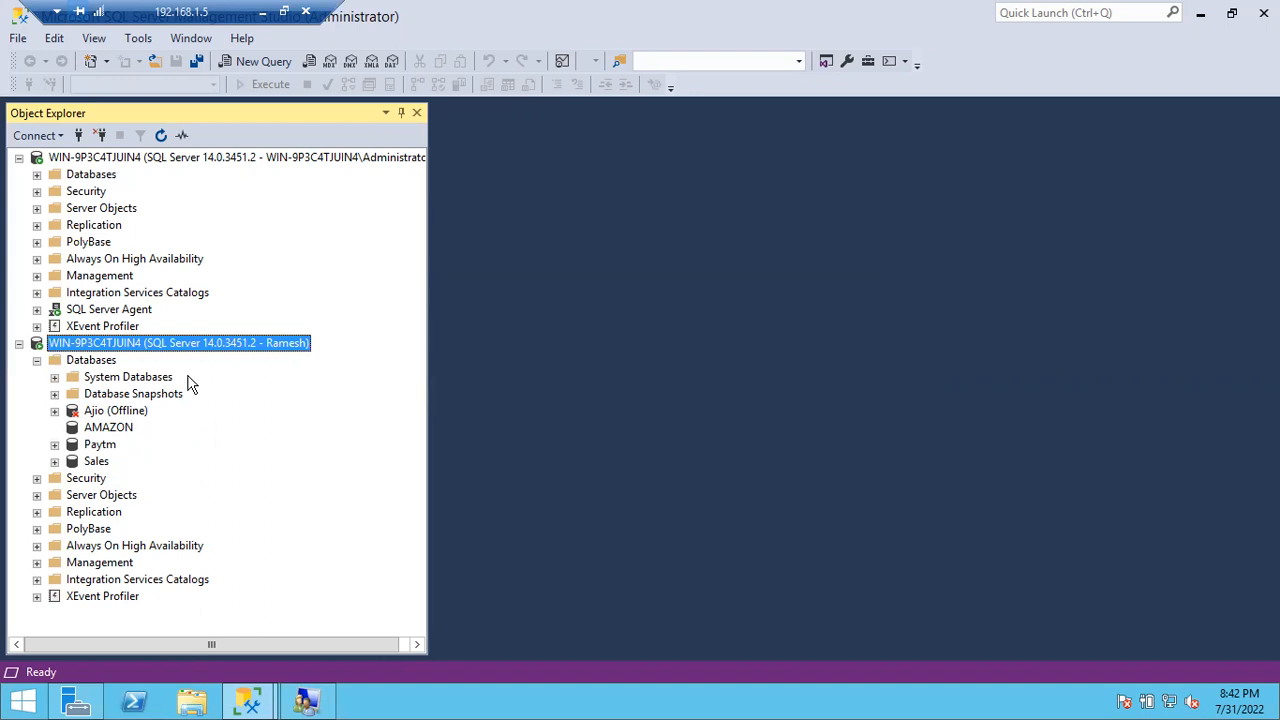
pyautogui.click(37, 360)
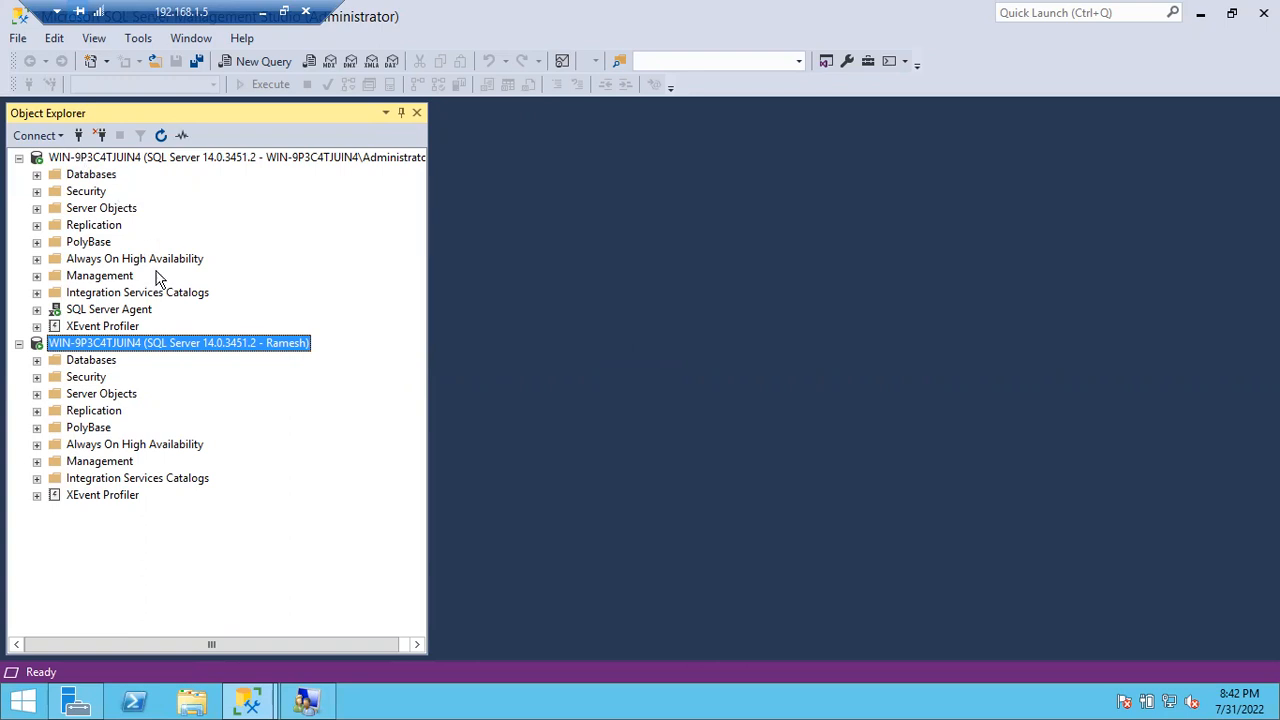
pyautogui.click(37, 360)
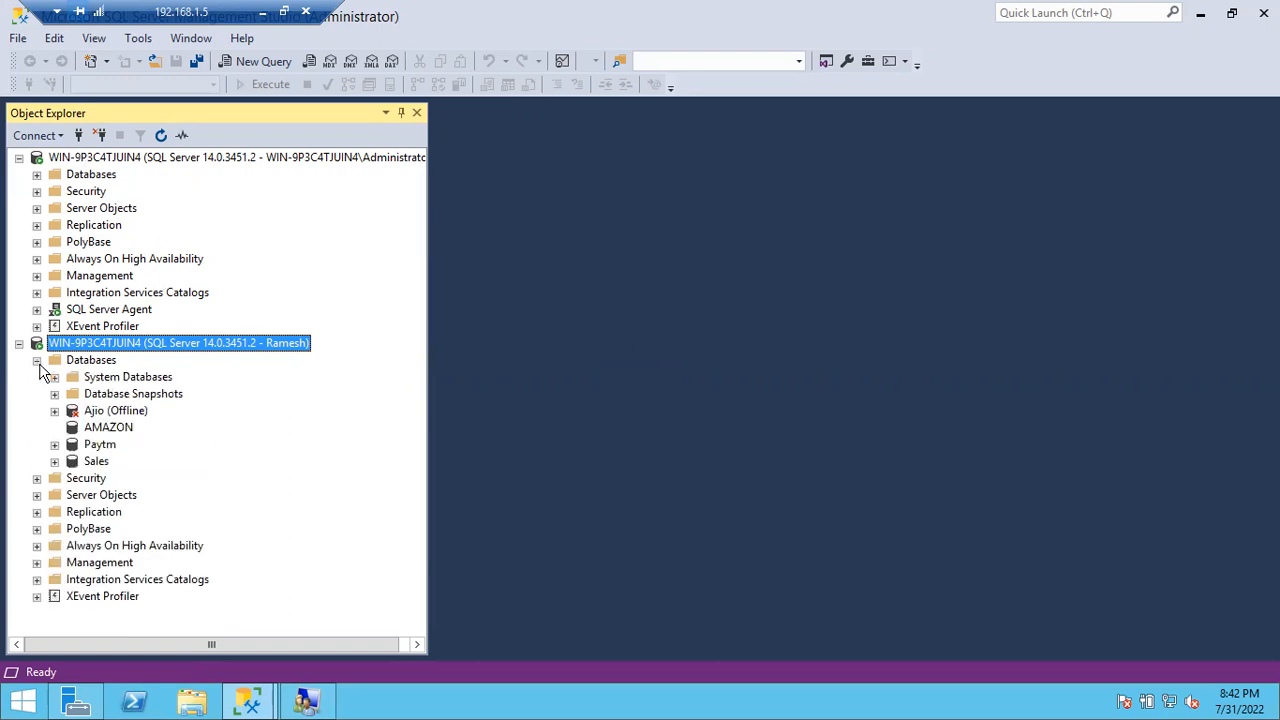
pyautogui.click(54, 444)
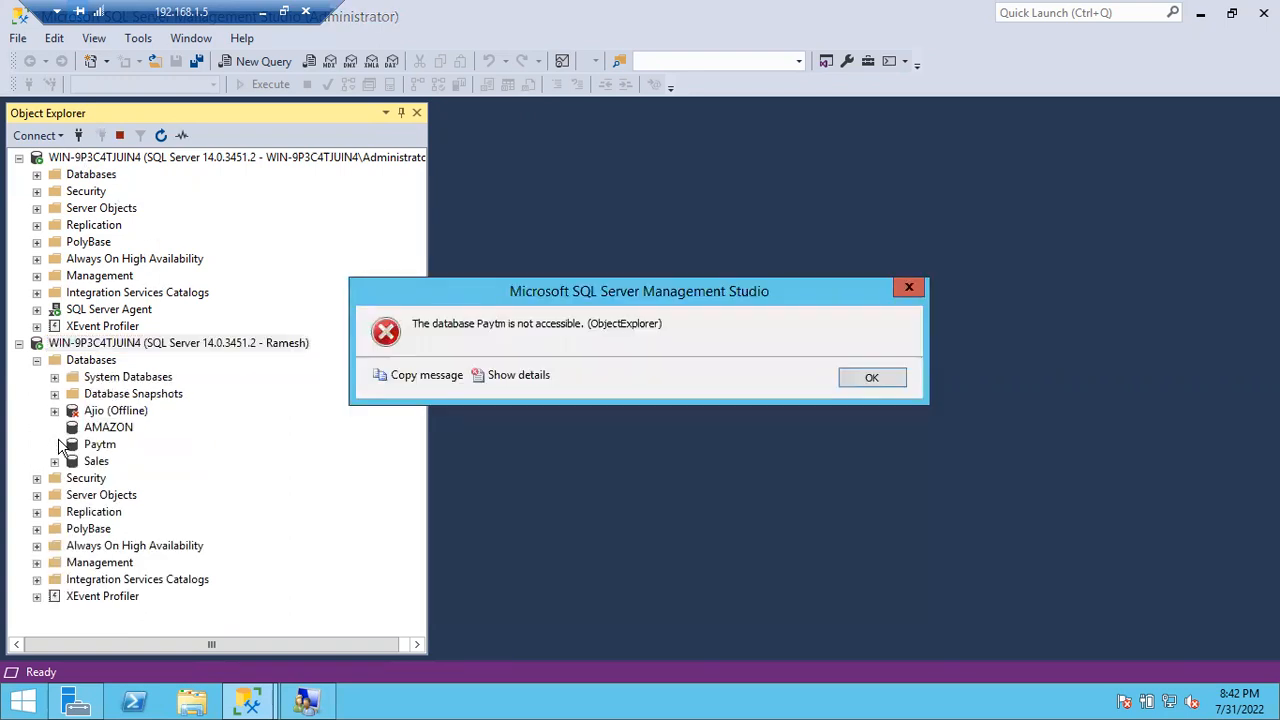
pyautogui.click(871, 377)
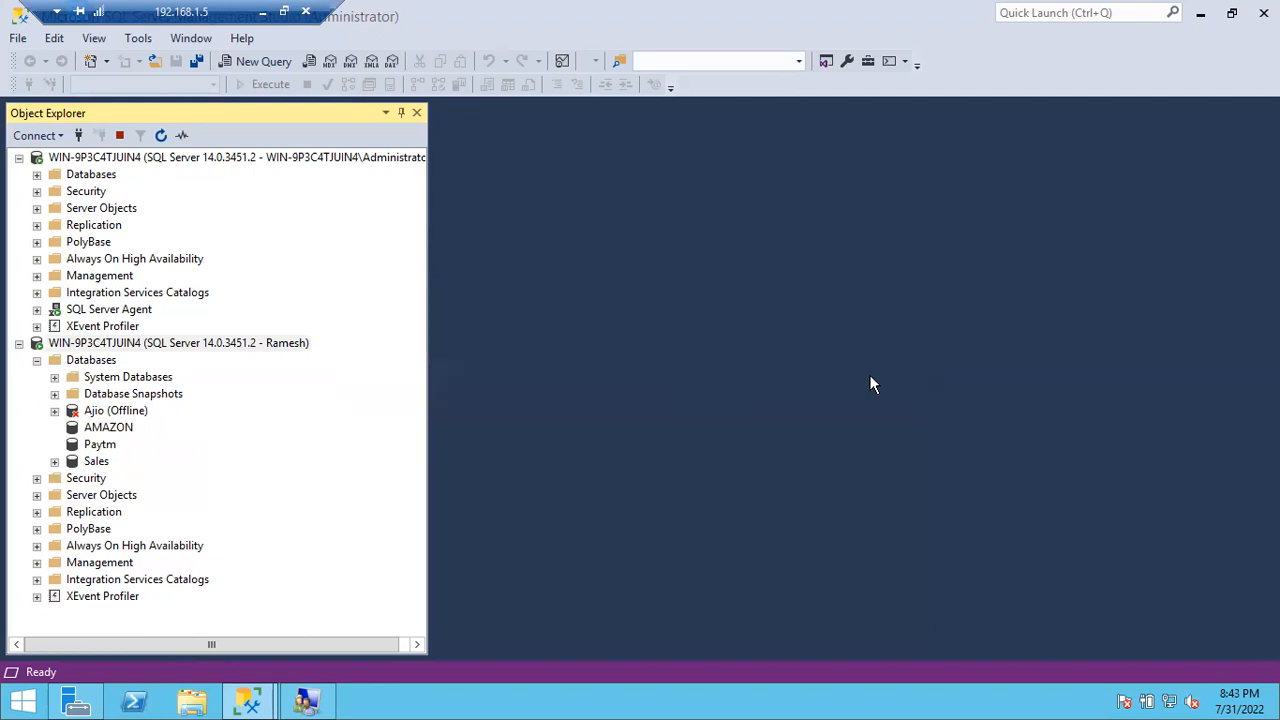
pyautogui.click(160, 135)
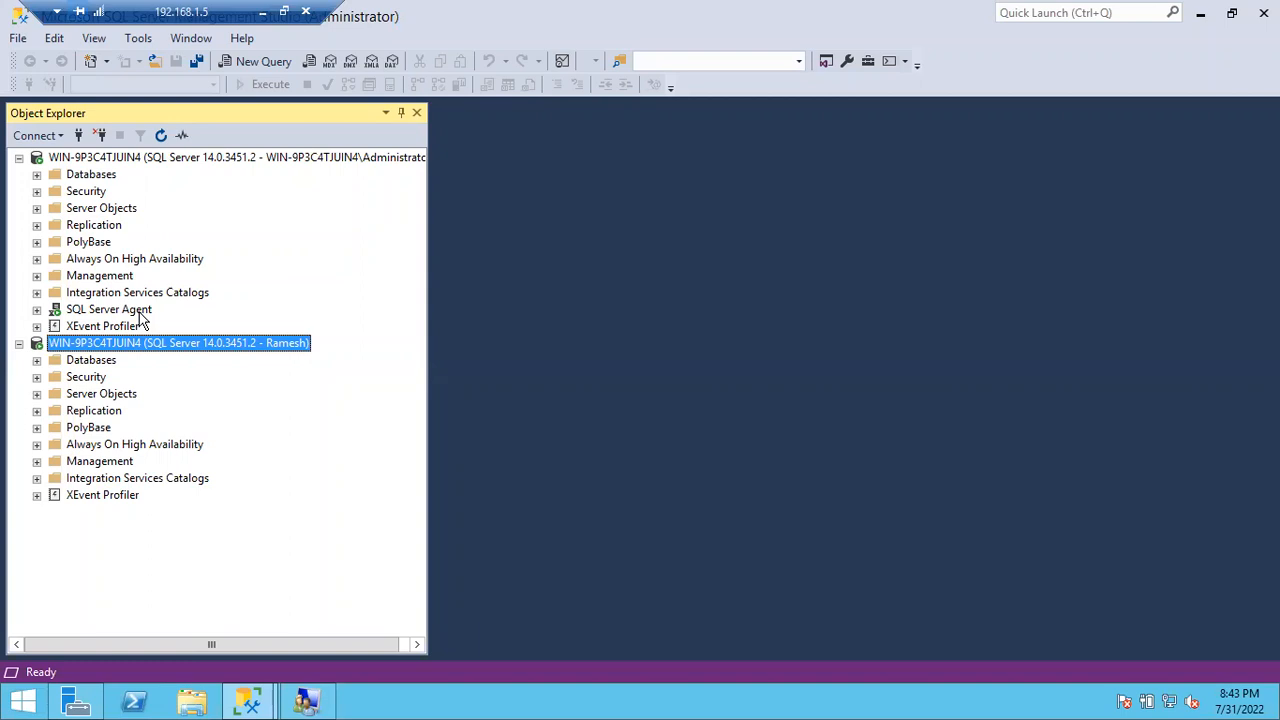
# Step: Inspect the Ramesh login under the Ramesh connection's Security > Logins, then collapse that Security folder
pyautogui.click(40, 379)
pyautogui.click(54, 394)
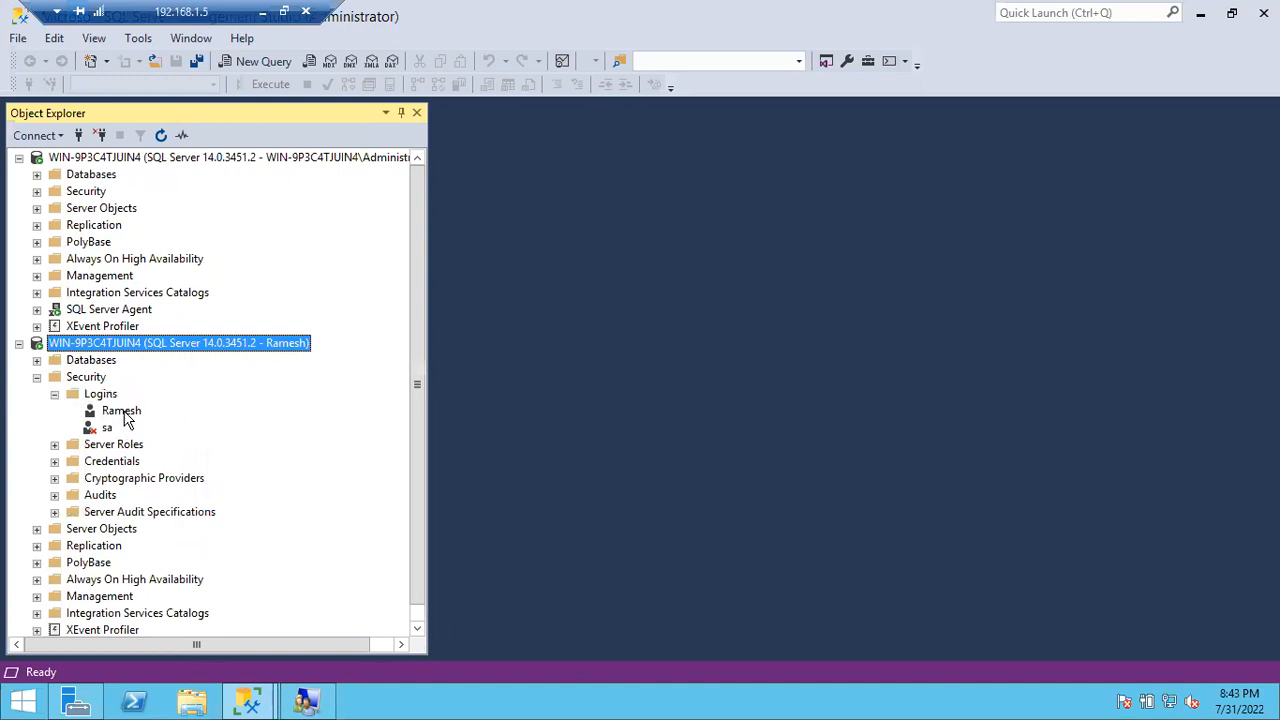
pyautogui.click(122, 411)
pyautogui.rightClick(122, 411)
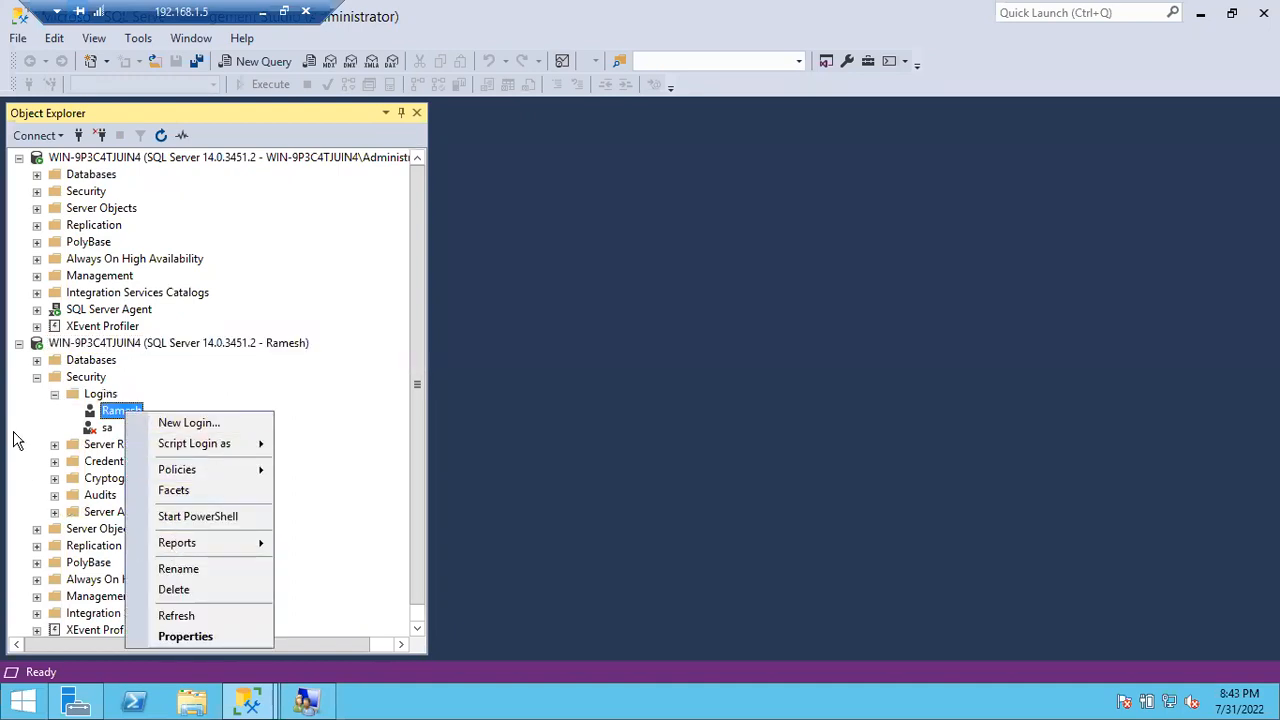
pyautogui.click(20, 448)
pyautogui.click(38, 377)
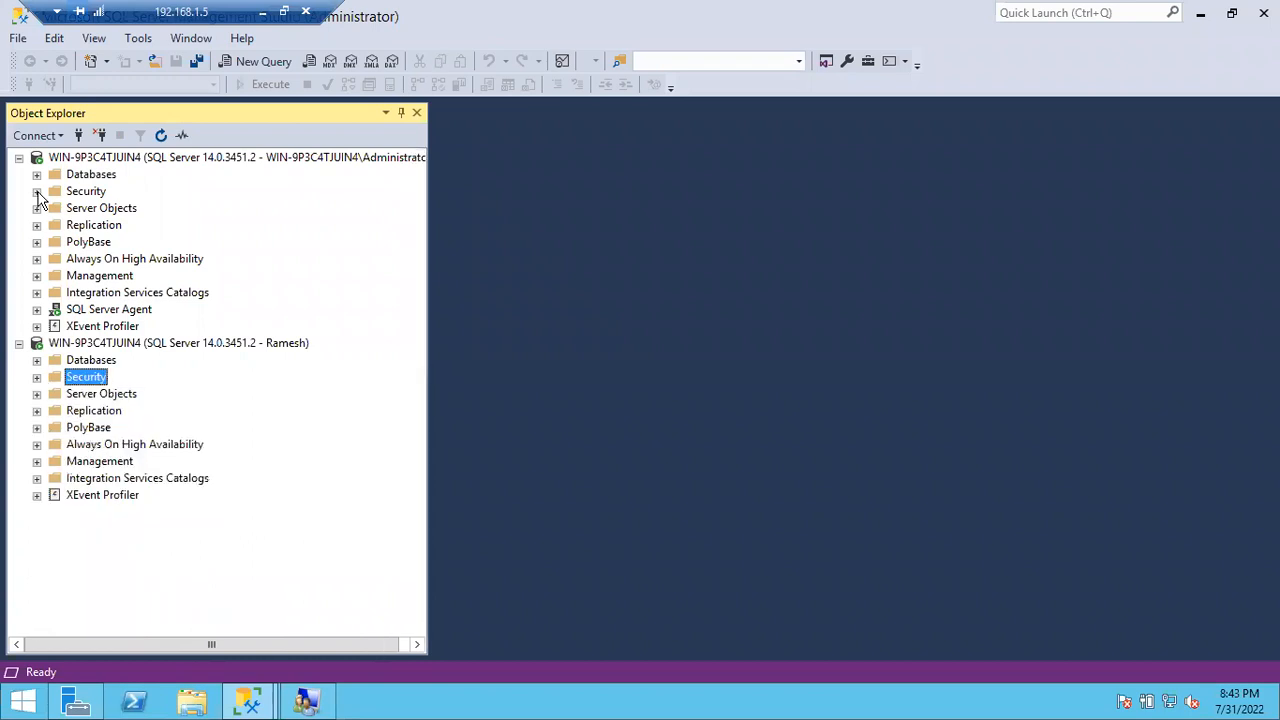
# Step: Expand Security > Logins under the Administrator server connection
pyautogui.click(37, 191)
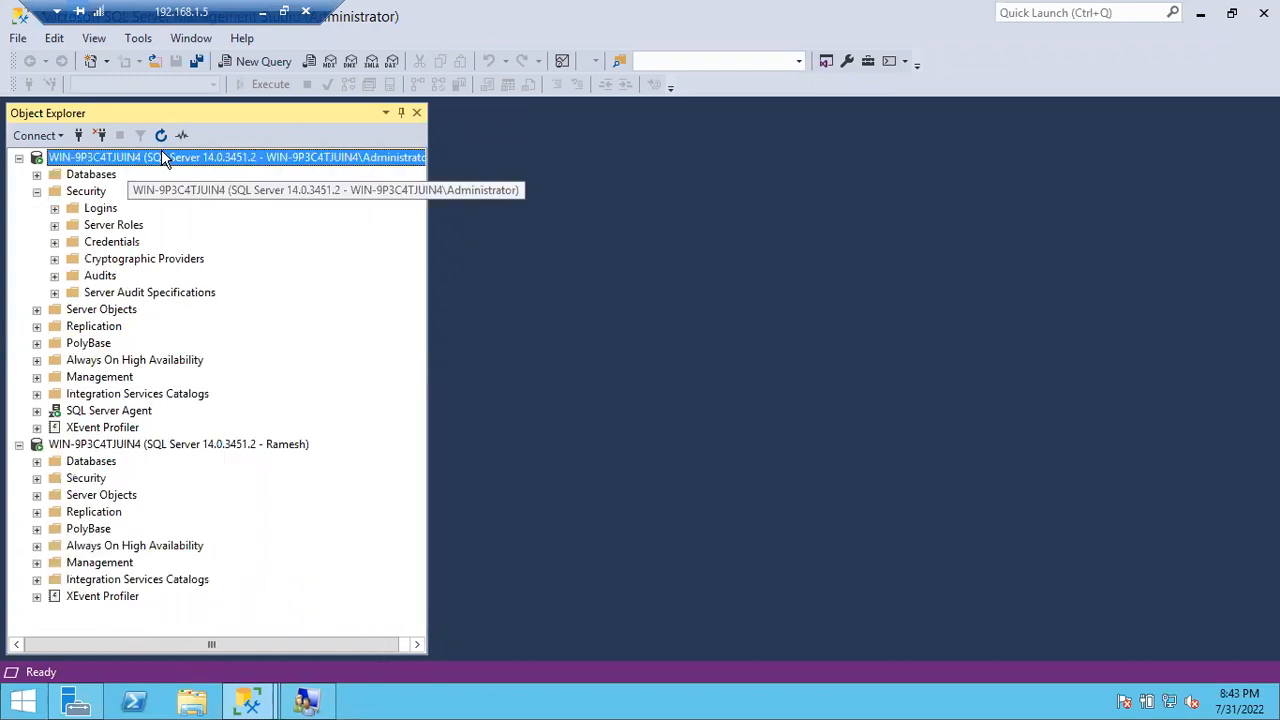
pyautogui.click(127, 166)
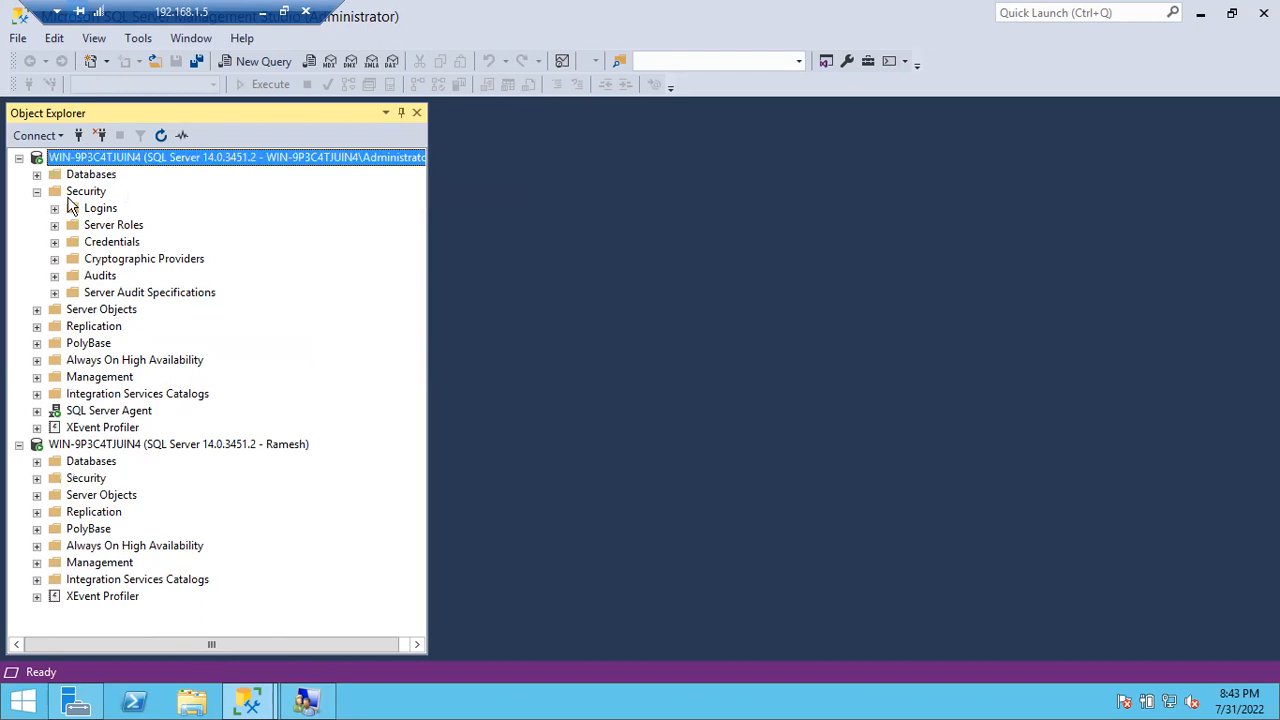
pyautogui.click(55, 208)
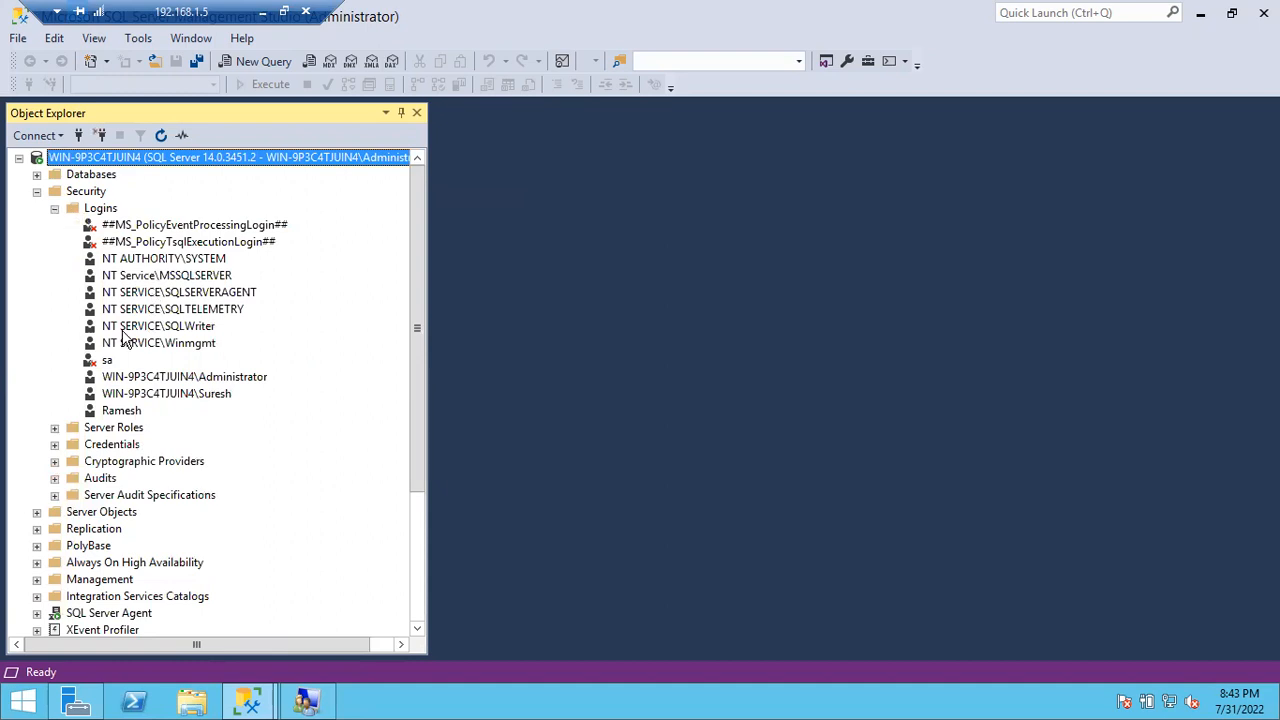
# Step: In Ramesh's Login Properties > User Mapping, map only Paytm with default schema dbo
pyautogui.doubleClick(121, 411)
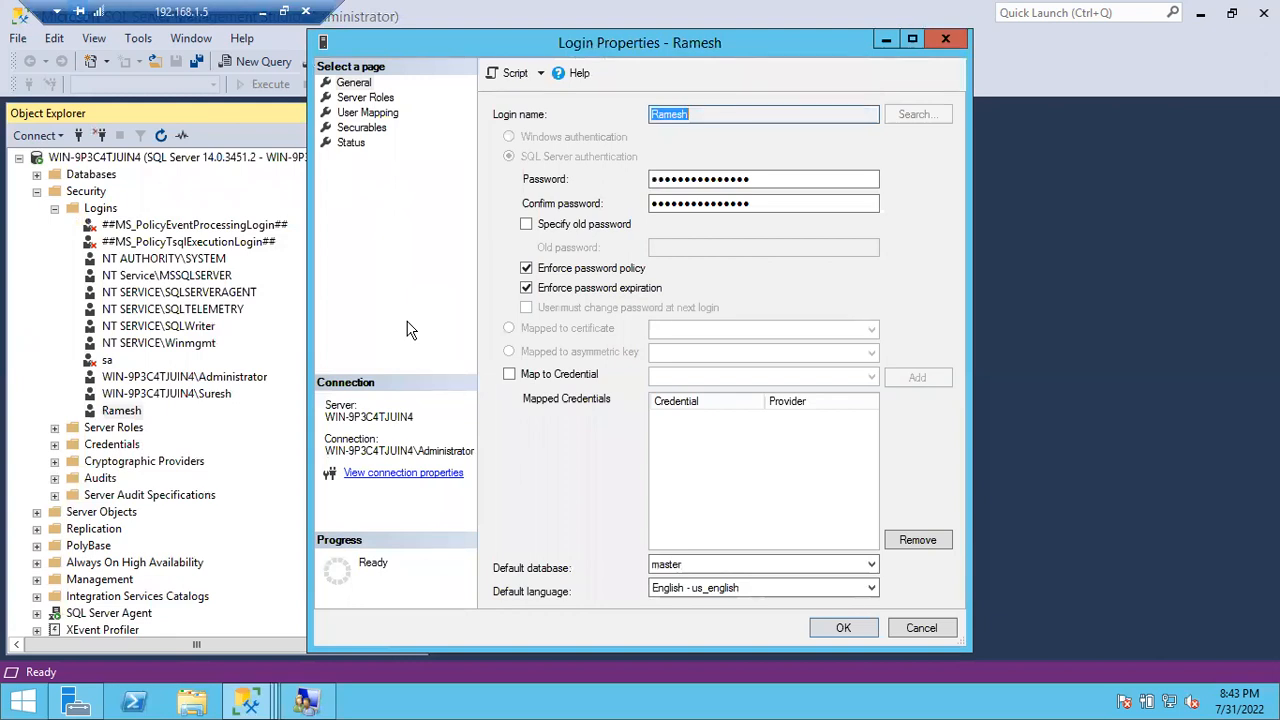
pyautogui.click(366, 98)
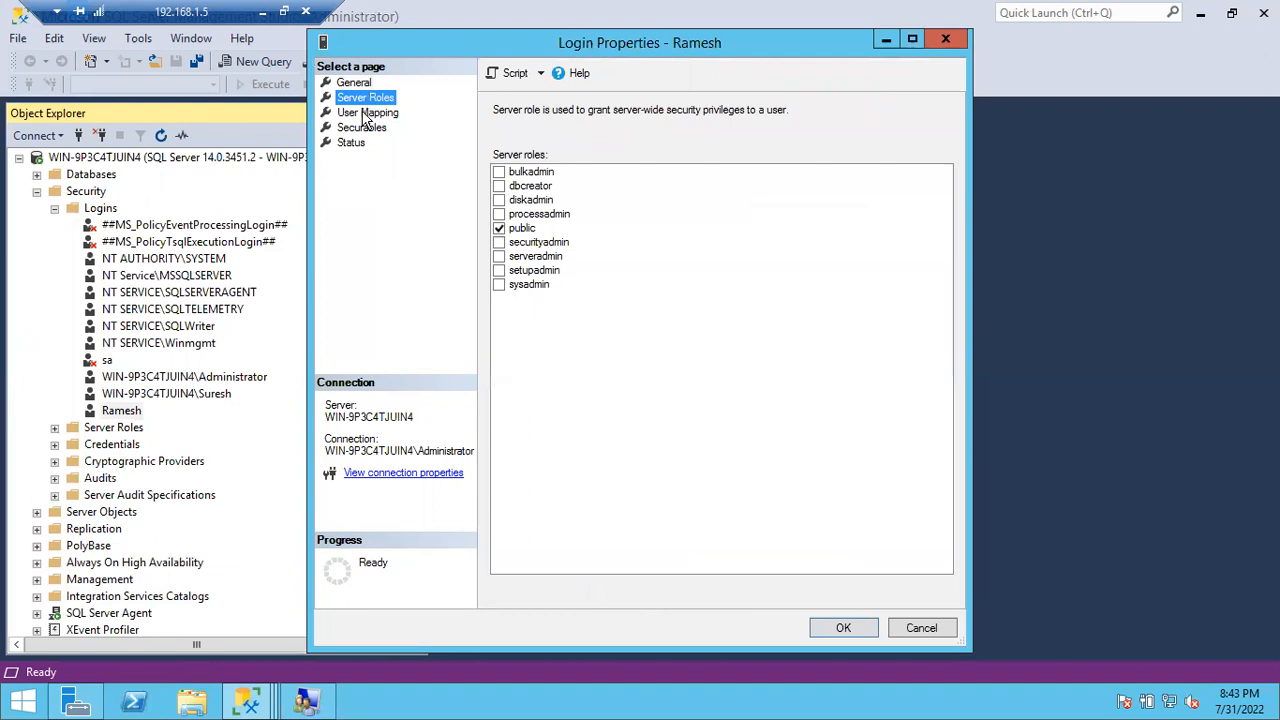
pyautogui.click(362, 112)
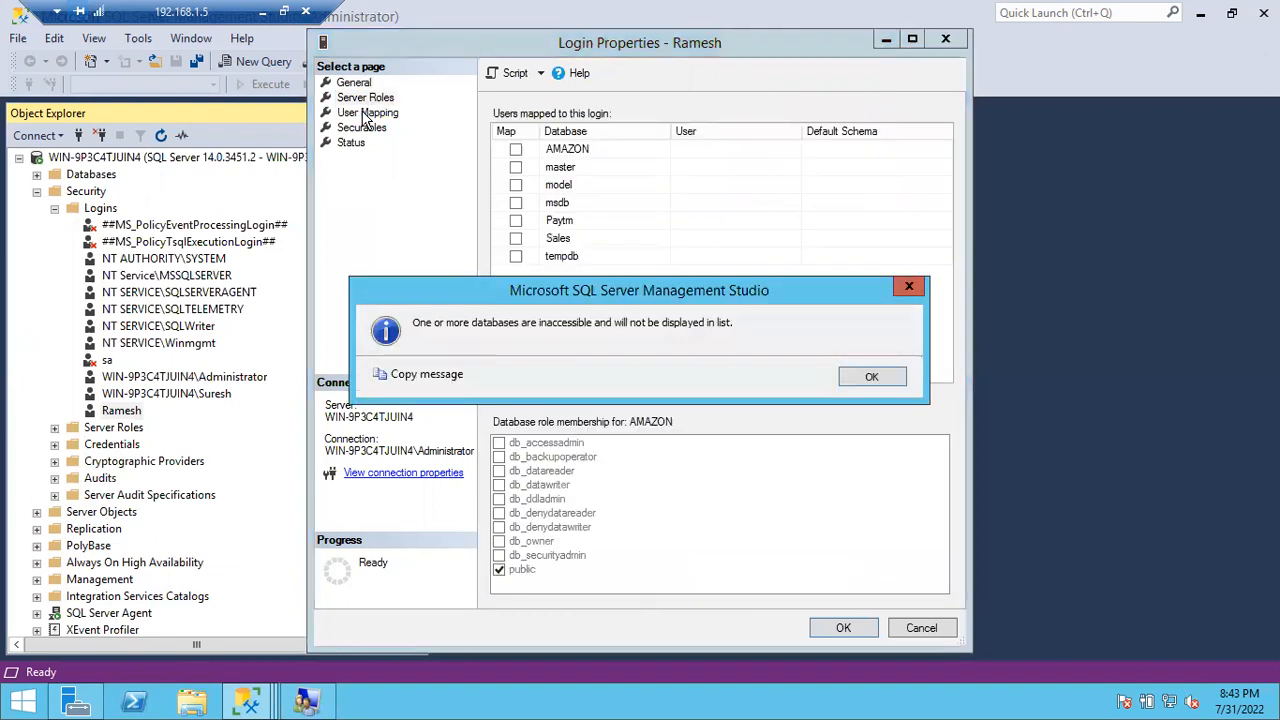
pyautogui.click(871, 378)
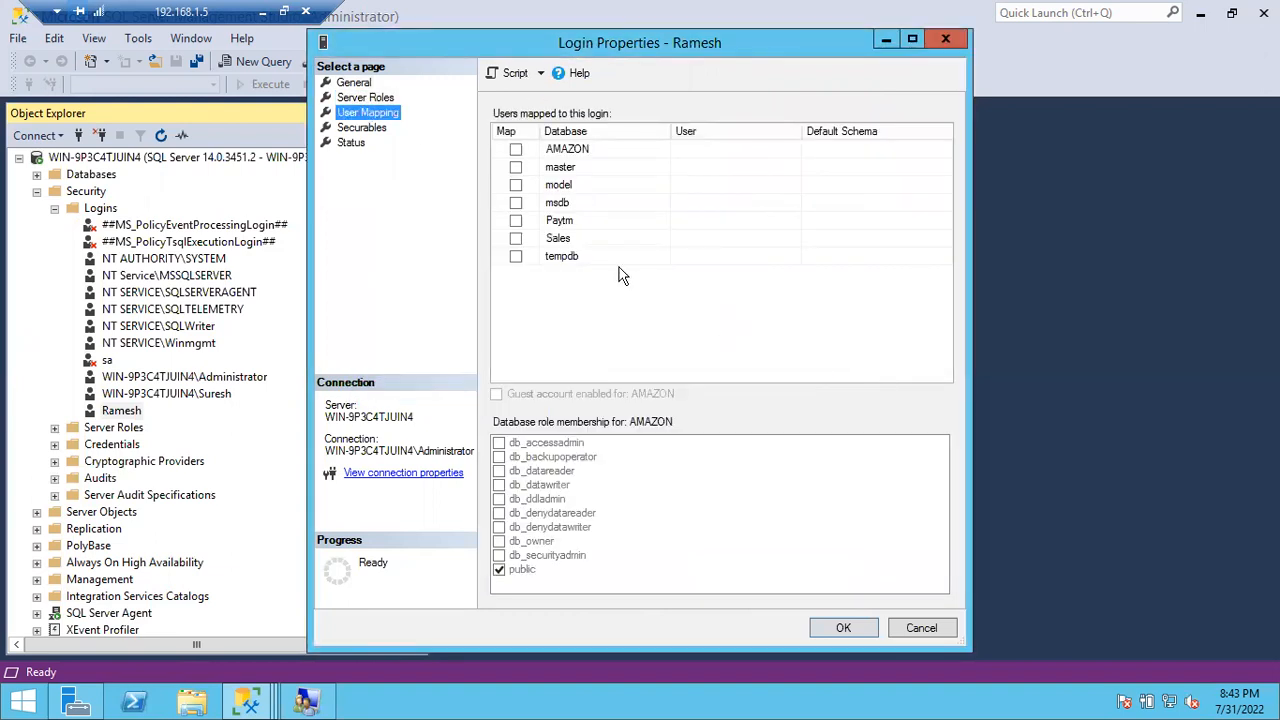
pyautogui.click(516, 221)
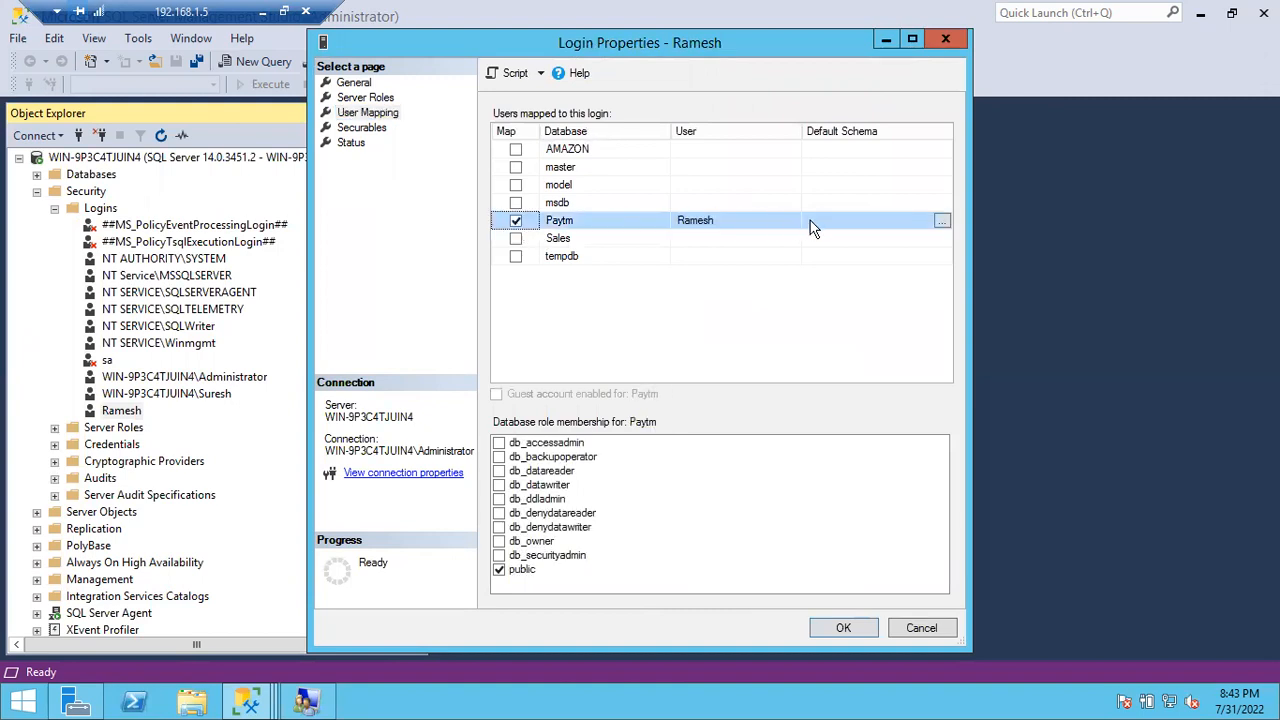
pyautogui.click(812, 221)
pyautogui.write('dbo')
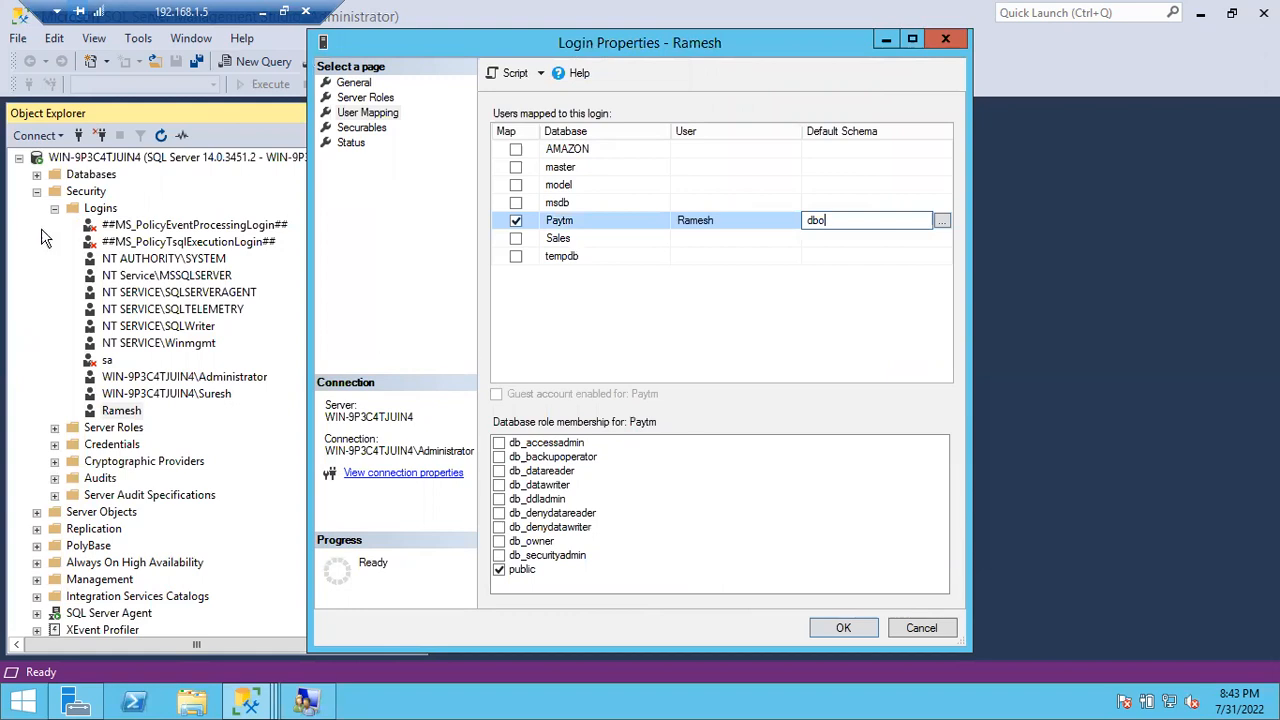
pyautogui.press('Return')
pyautogui.click(37, 191)
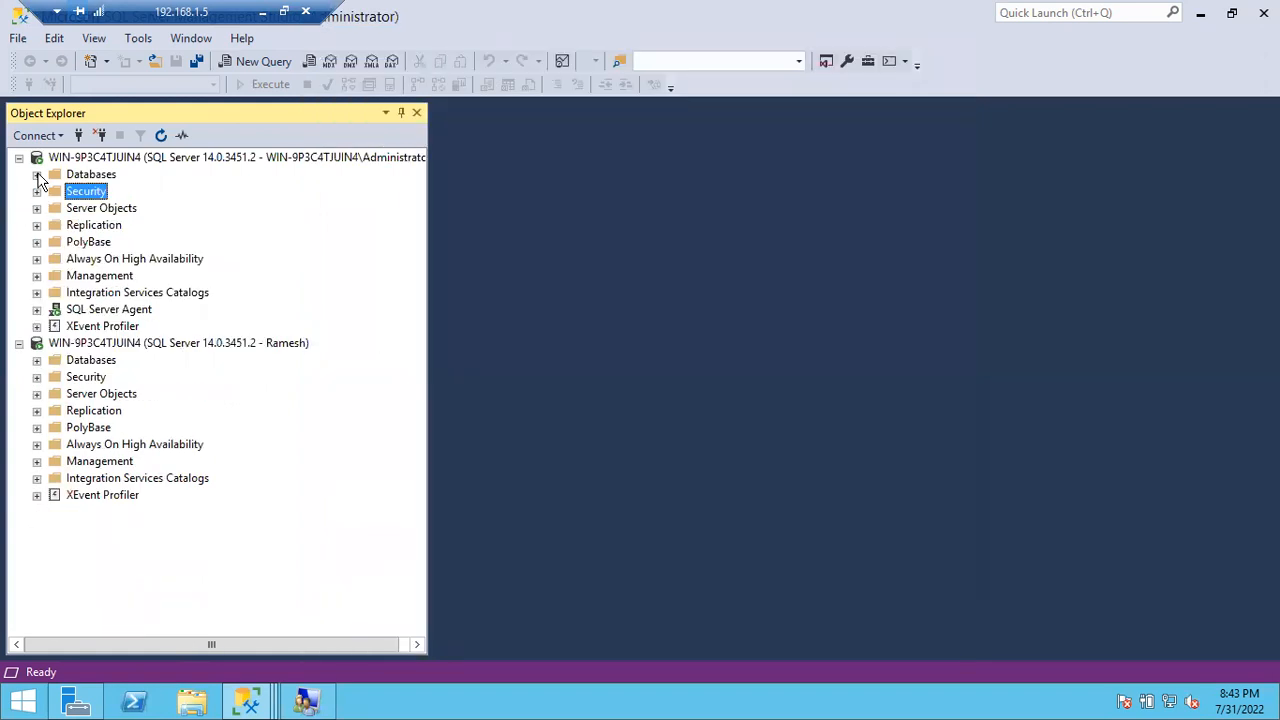
# Step: List Paytm's users (dbo, guest, INFORMATION_SCHEMA, sys), then bring back Ramesh's Login Properties window
pyautogui.click(37, 174)
pyautogui.click(54, 258)
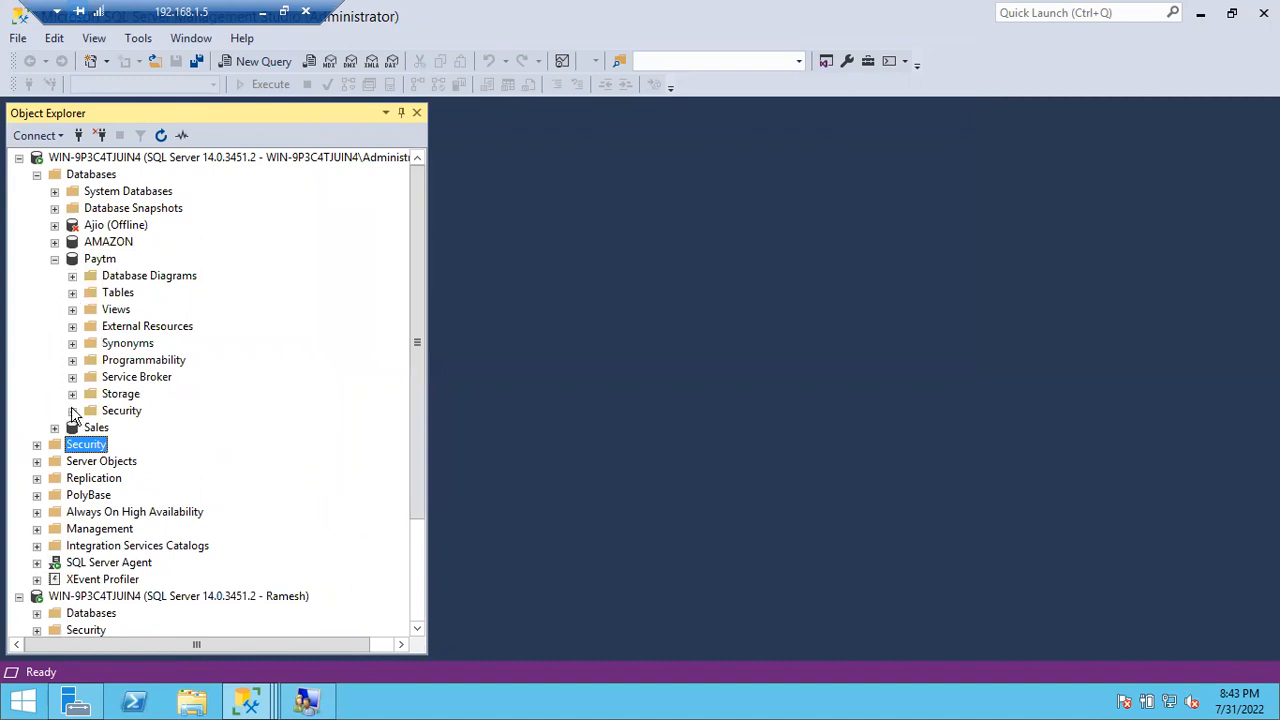
pyautogui.click(72, 410)
pyautogui.click(90, 428)
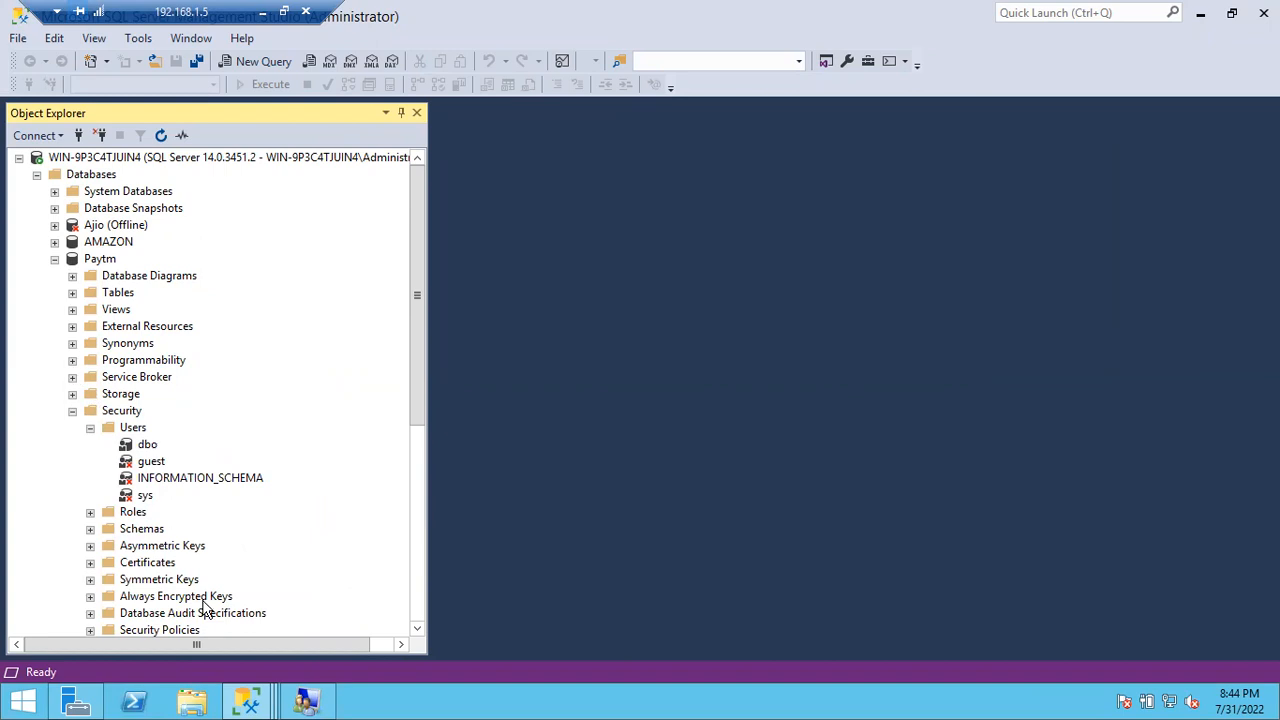
pyautogui.moveTo(262, 706)
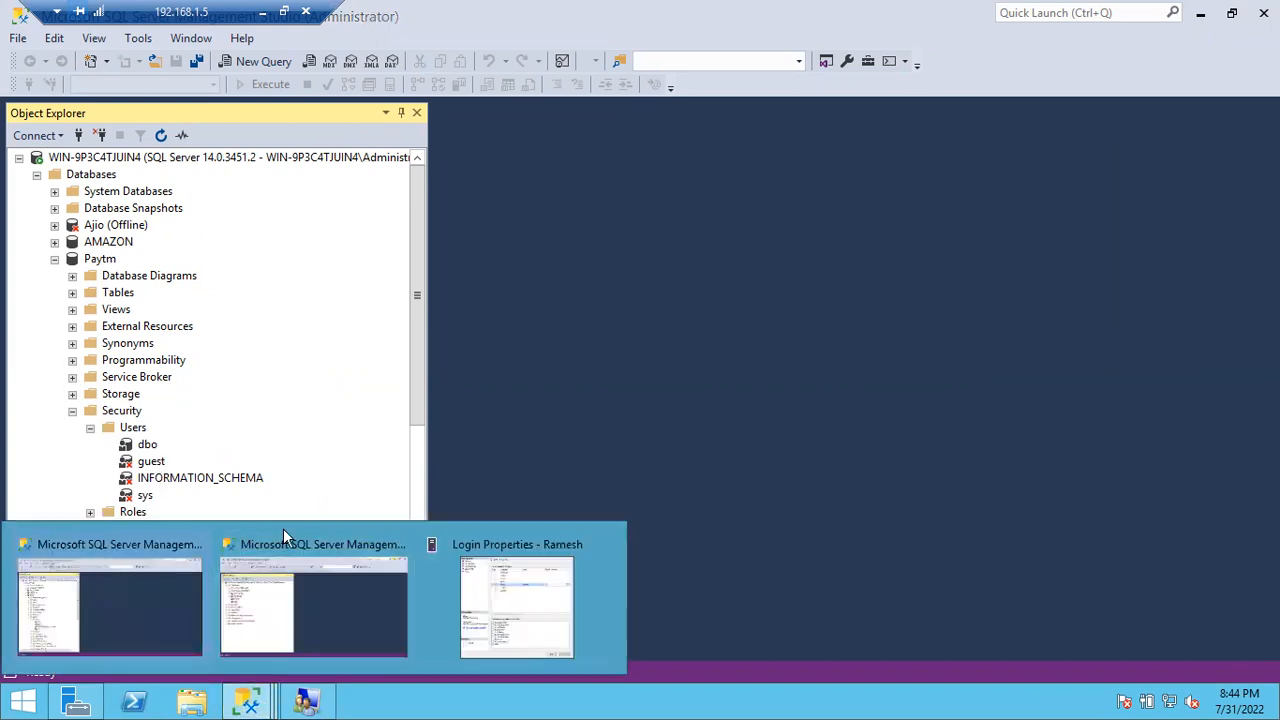
pyautogui.click(502, 590)
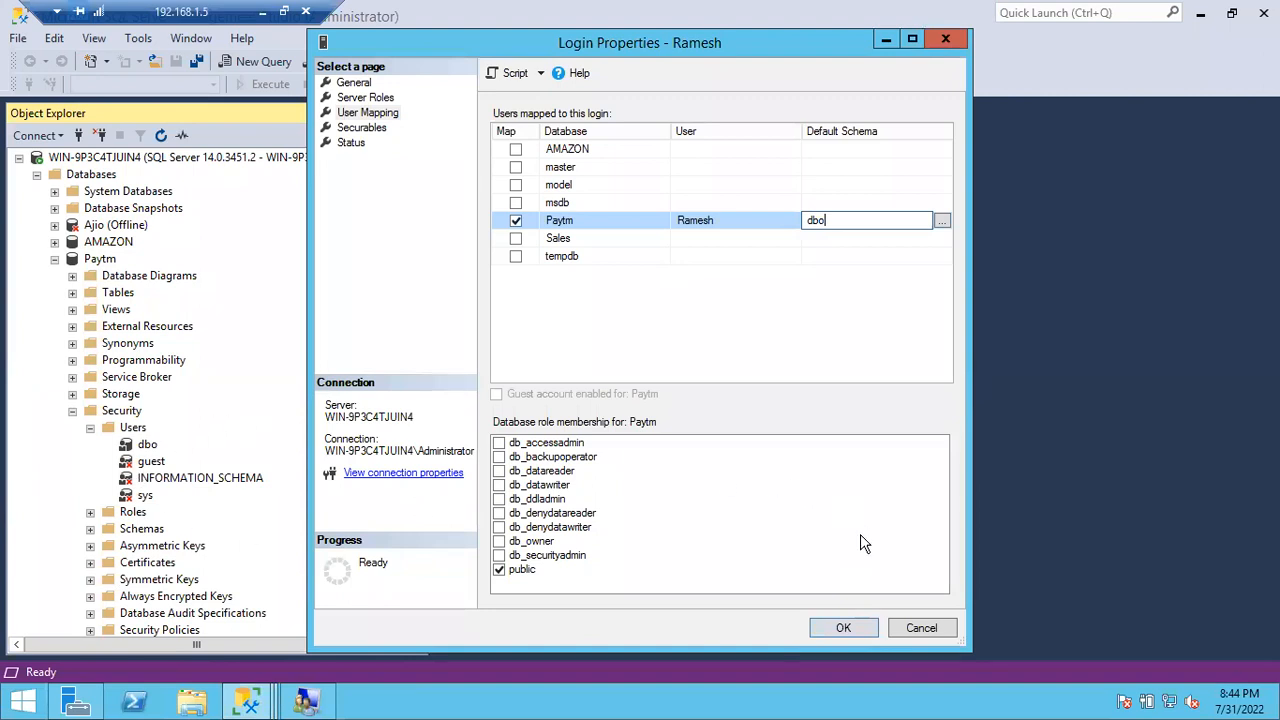
# Step: Confirm Ramesh's Login Properties with OK and collapse Paytm's Security folder
pyautogui.click(843, 628)
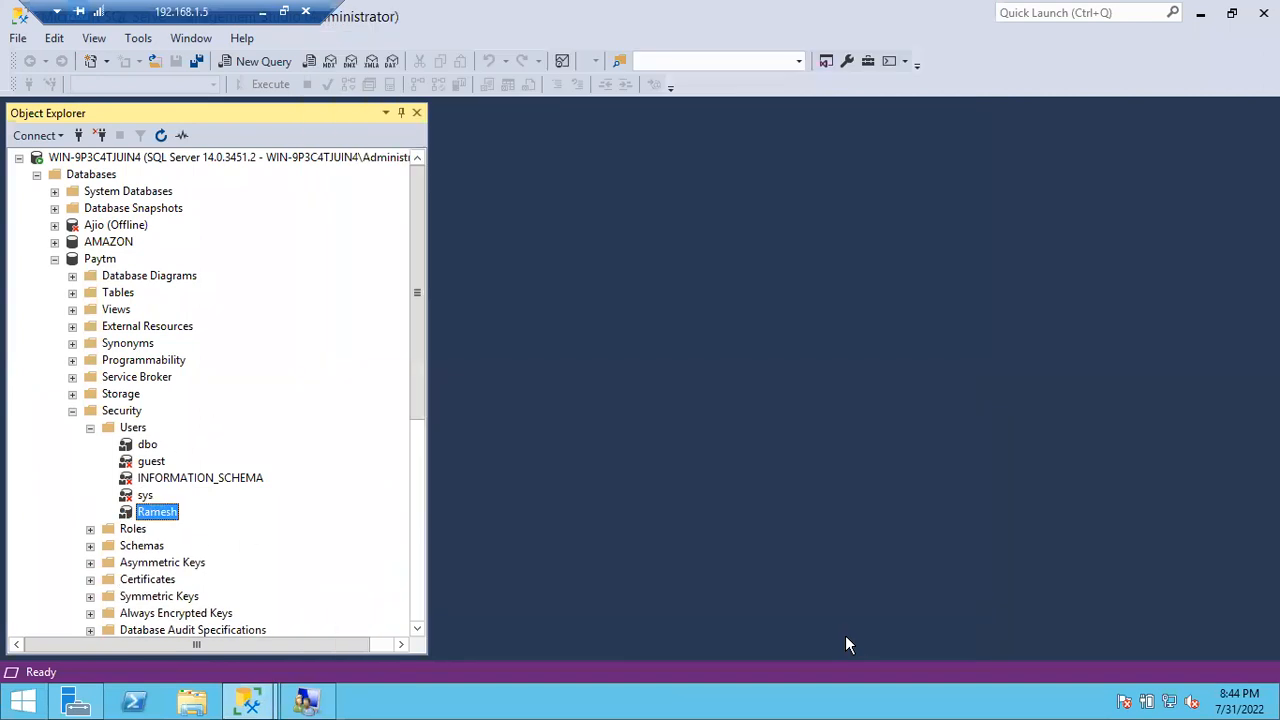
pyautogui.click(72, 411)
# Step: As Ramesh, open Paytm and confirm AMAZON and Sales databases are inaccessible
pyautogui.click(54, 259)
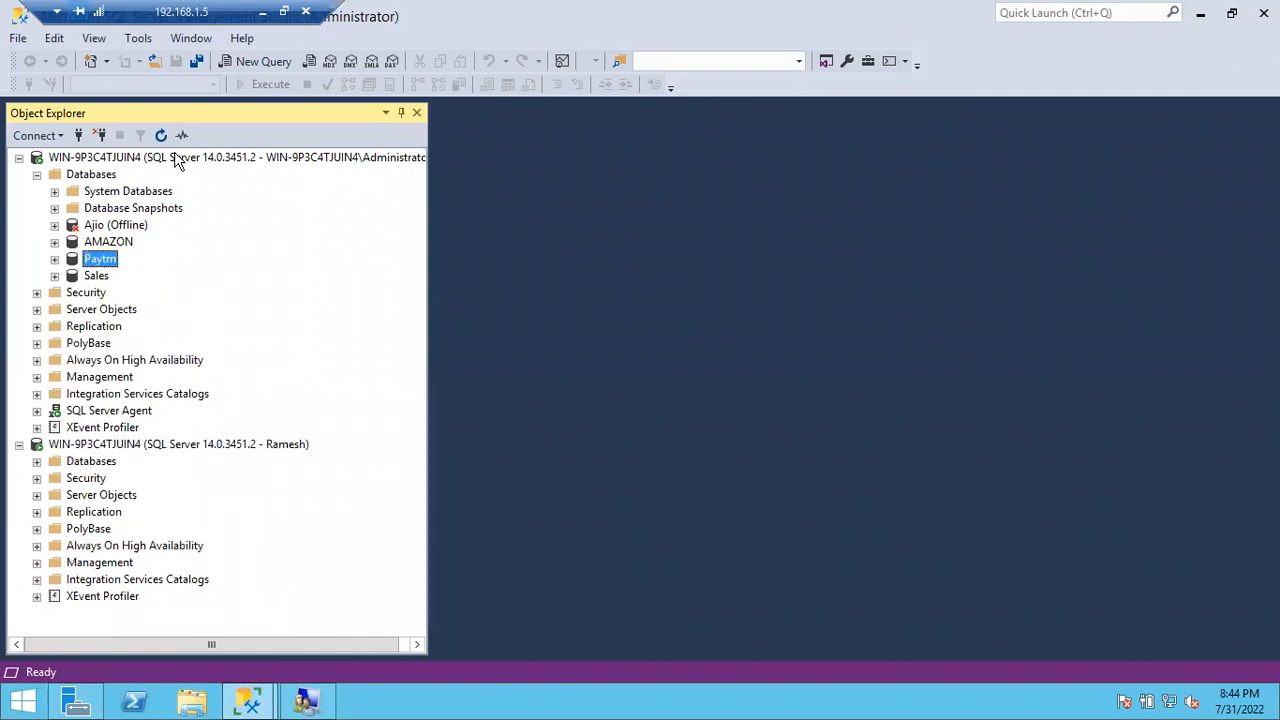
pyautogui.click(186, 158)
pyautogui.click(62, 446)
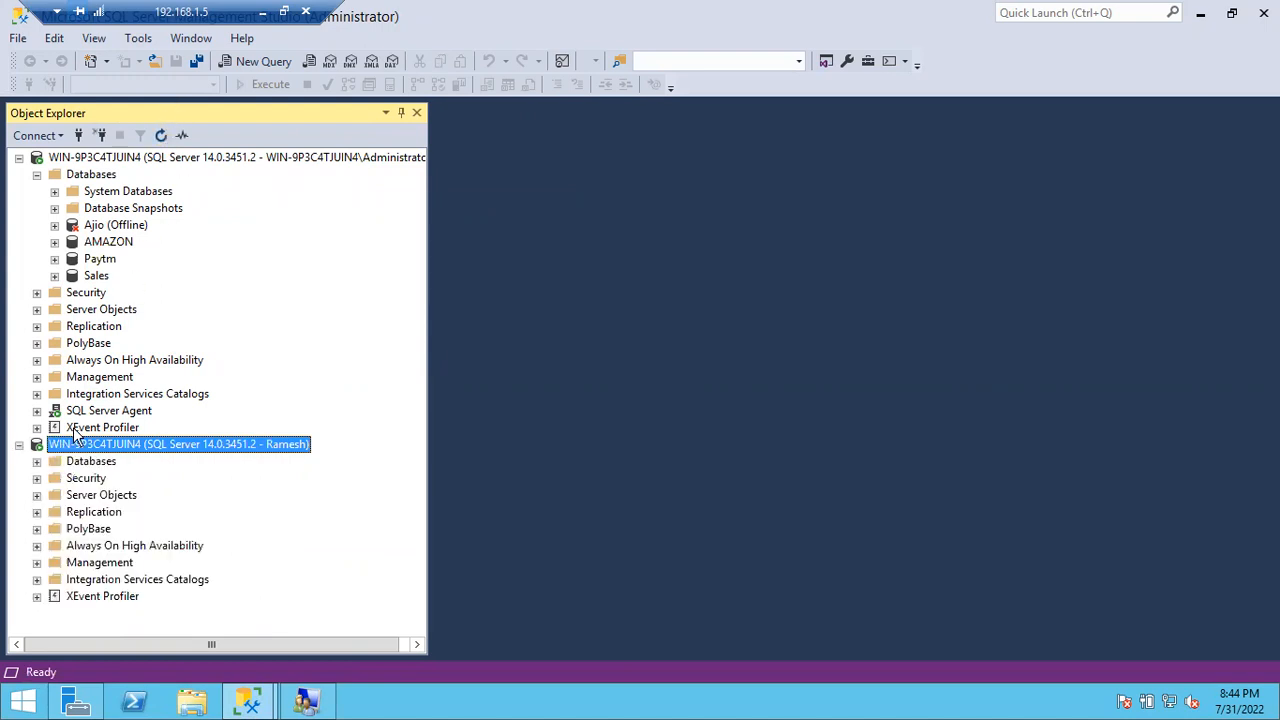
pyautogui.click(37, 461)
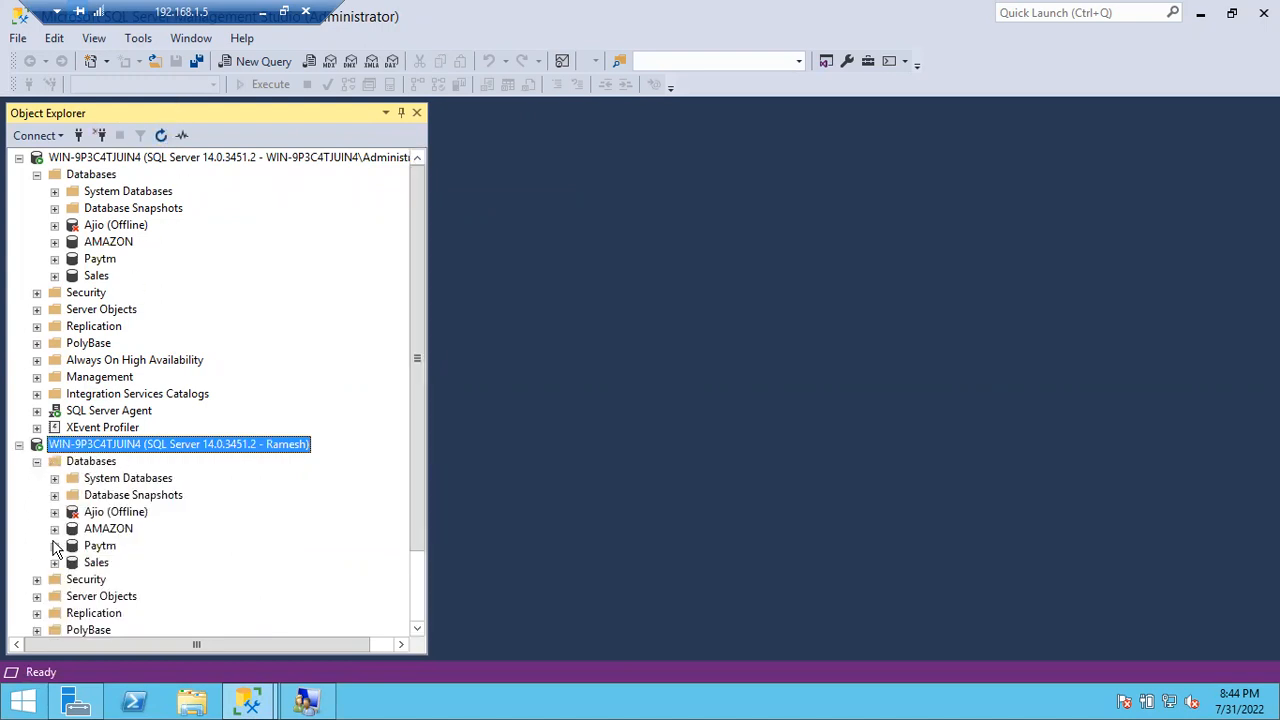
pyautogui.click(54, 545)
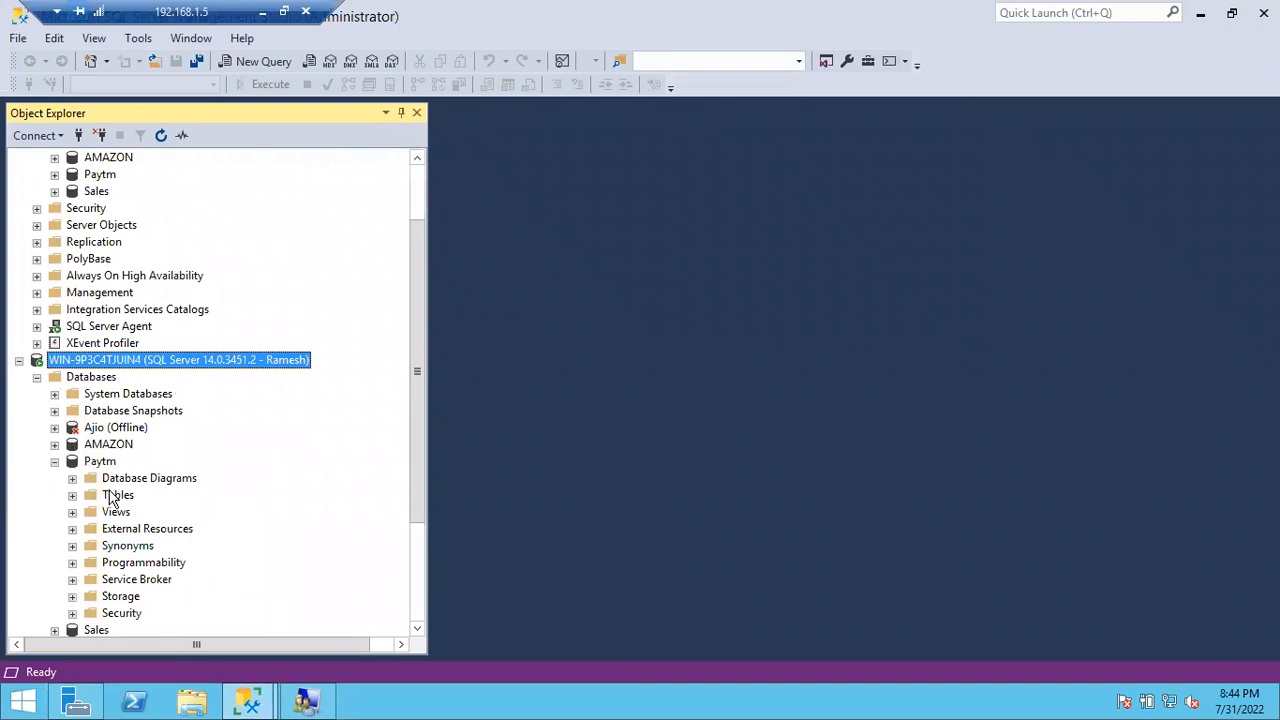
pyautogui.click(54, 444)
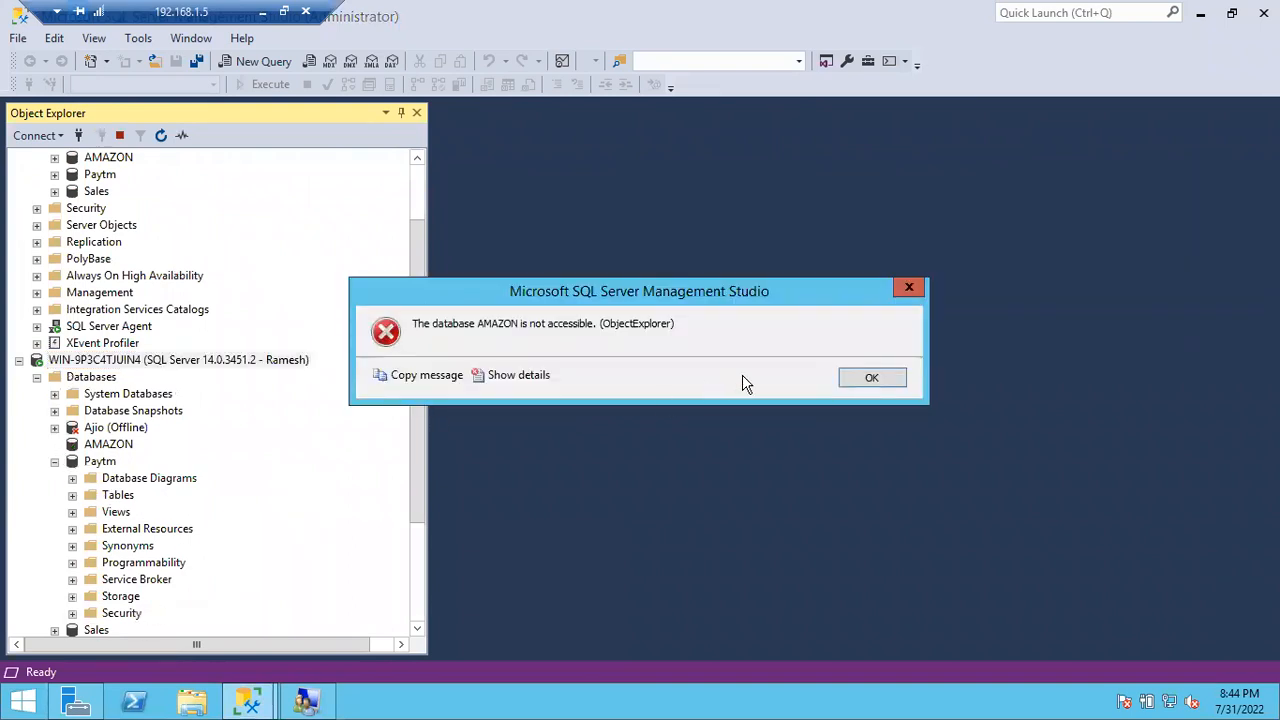
pyautogui.click(849, 378)
pyautogui.click(54, 631)
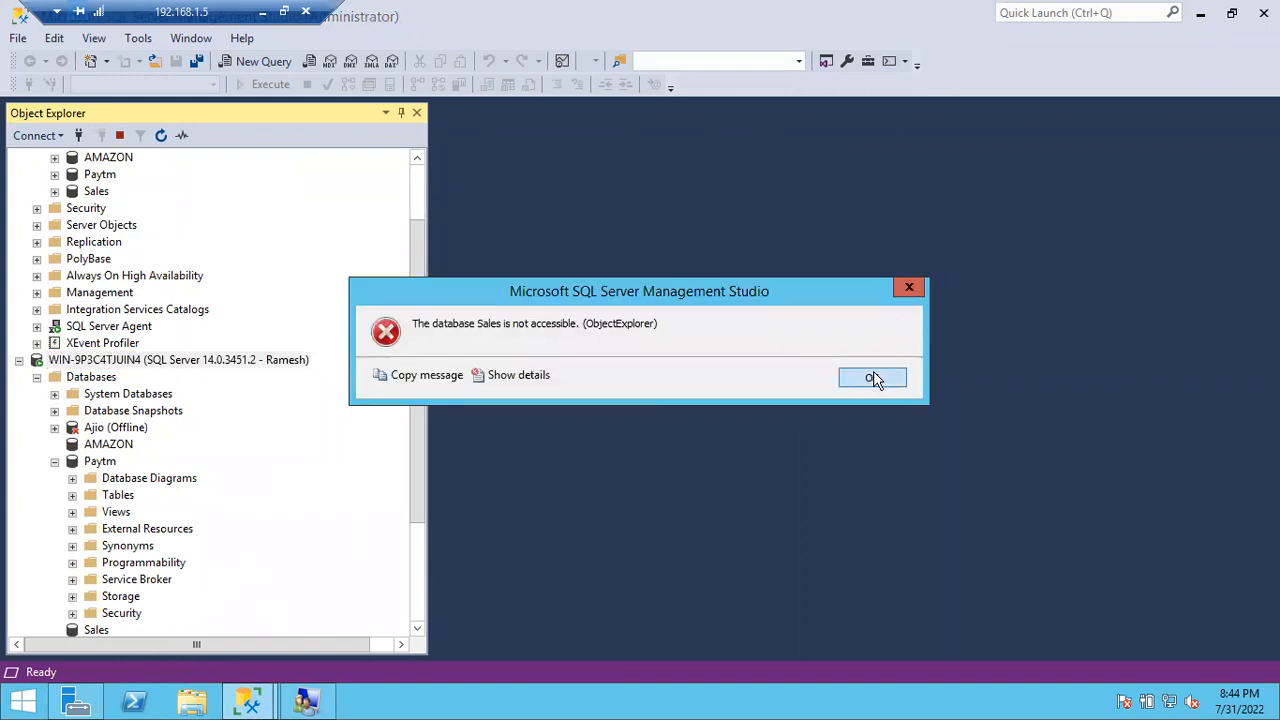
pyautogui.click(873, 378)
# Step: Collapse Paytm and the Databases lists under both server connections
pyautogui.scroll(-3, 177, 511)
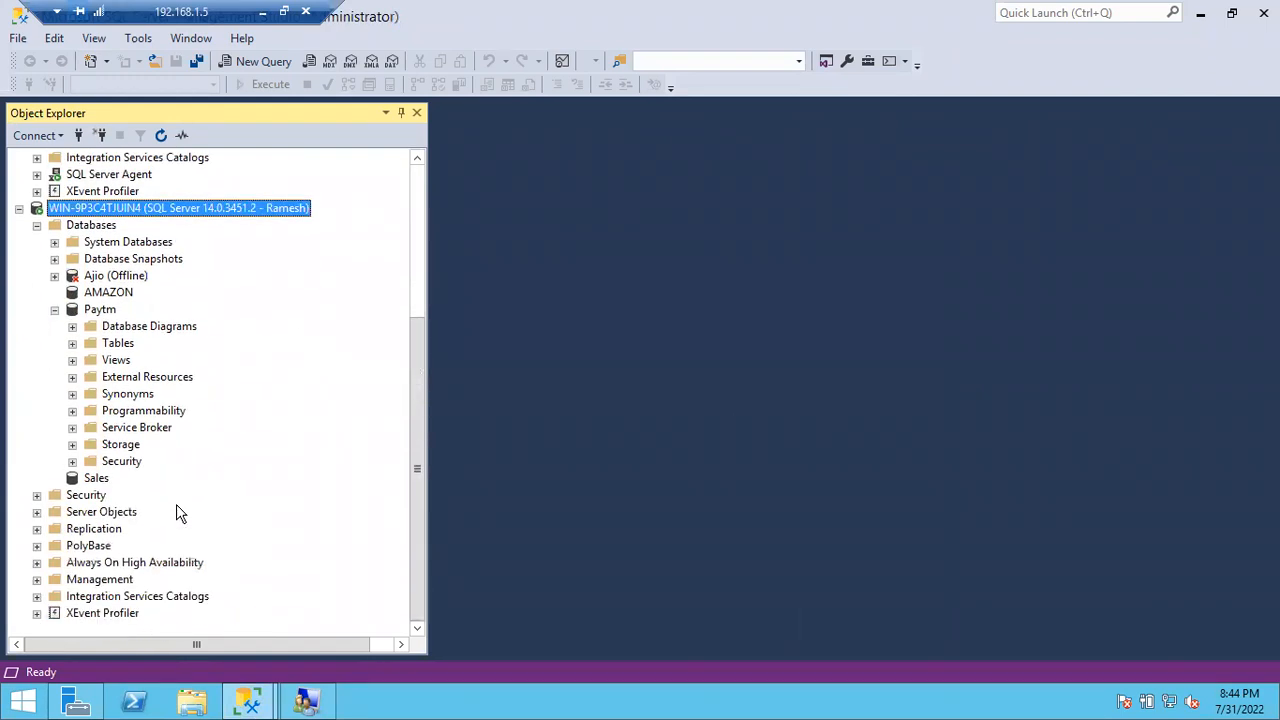
pyautogui.click(95, 305)
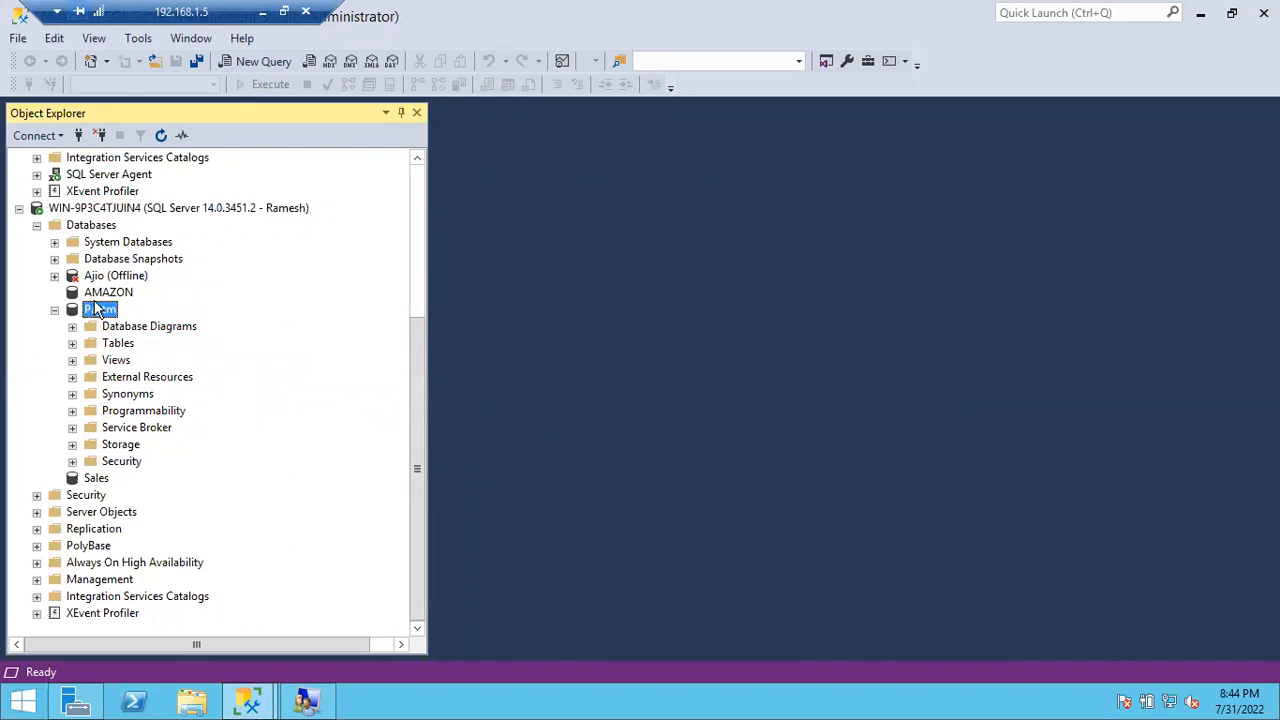
pyautogui.click(55, 310)
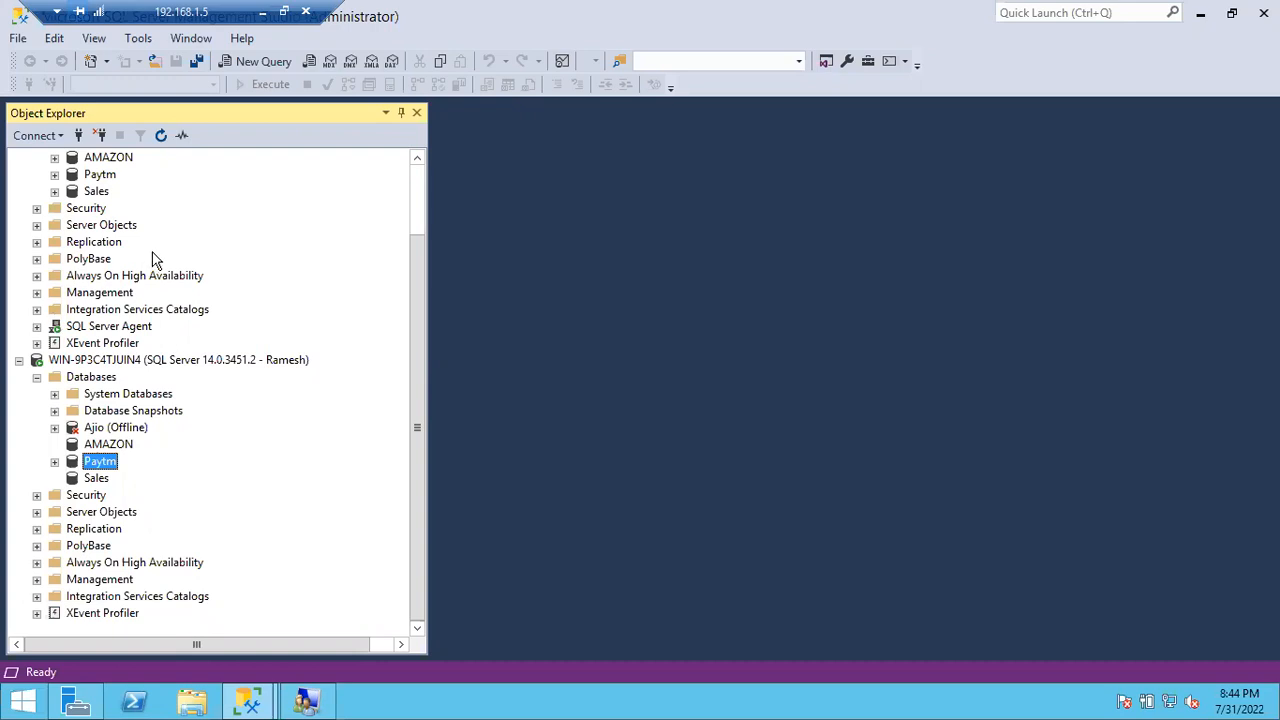
pyautogui.scroll(2, 130, 318)
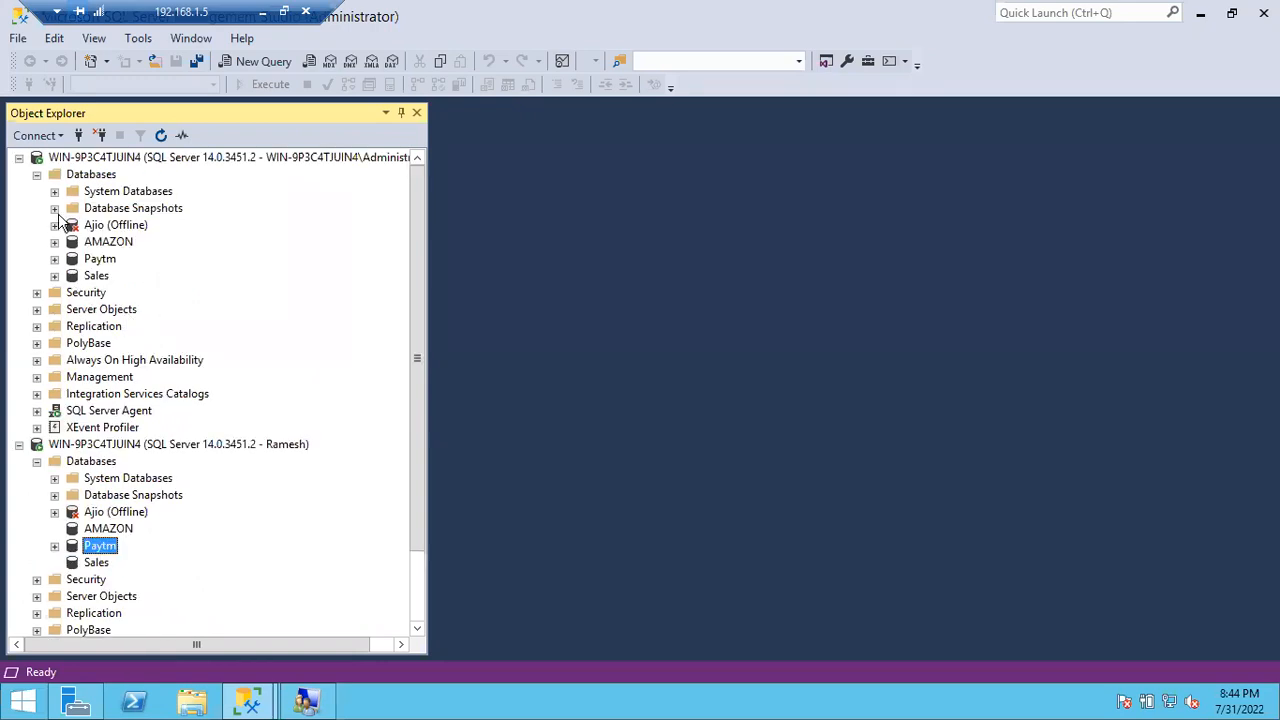
pyautogui.click(37, 175)
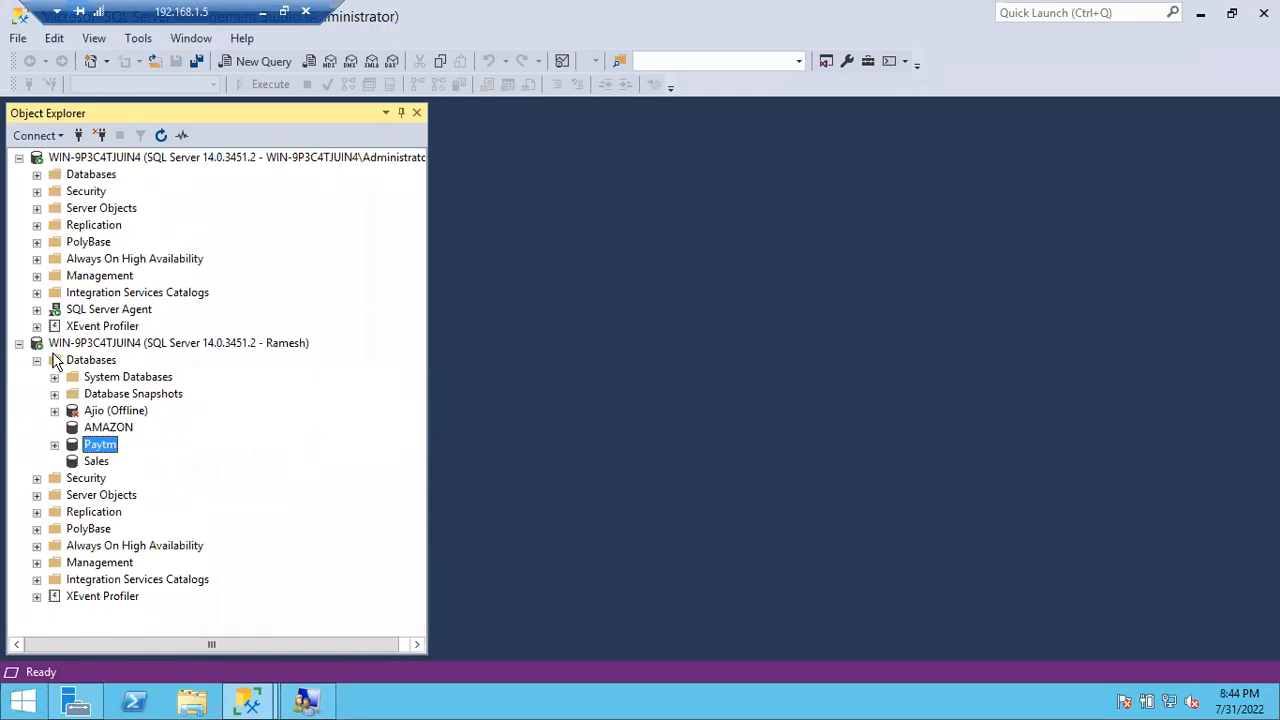
pyautogui.click(37, 362)
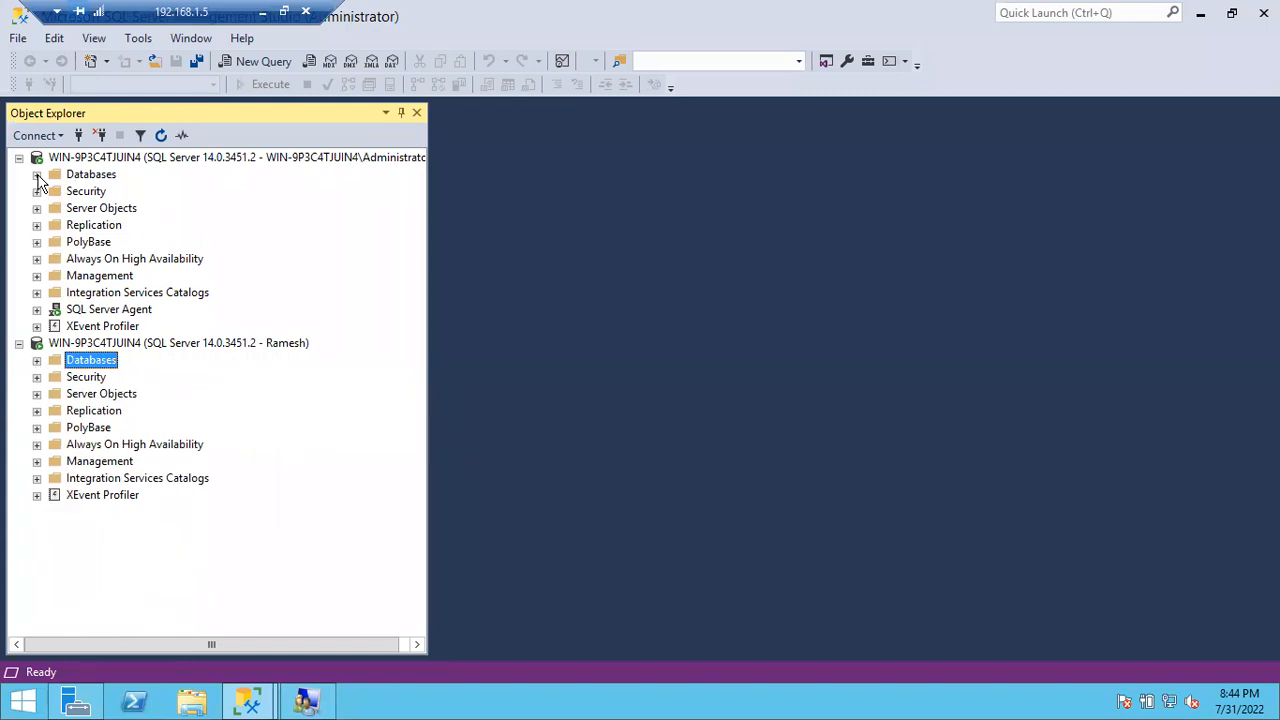
# Step: Expand the Administrator connection's Databases (Ajio Offline, AMAZON, Paytm, Sales), then leave the remote session
pyautogui.click(37, 175)
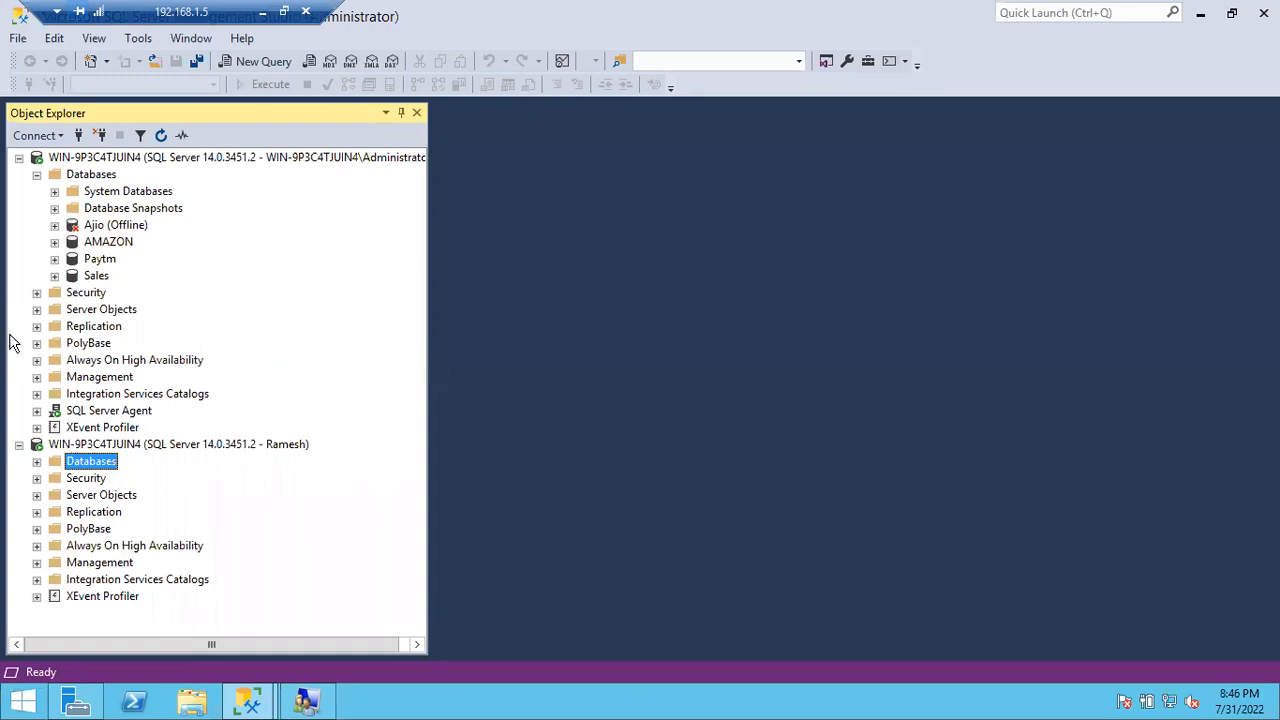
pyautogui.click(262, 16)
# Step: Add an 'AD' text label above the hexagon containing the user group
pyautogui.click(635, 362)
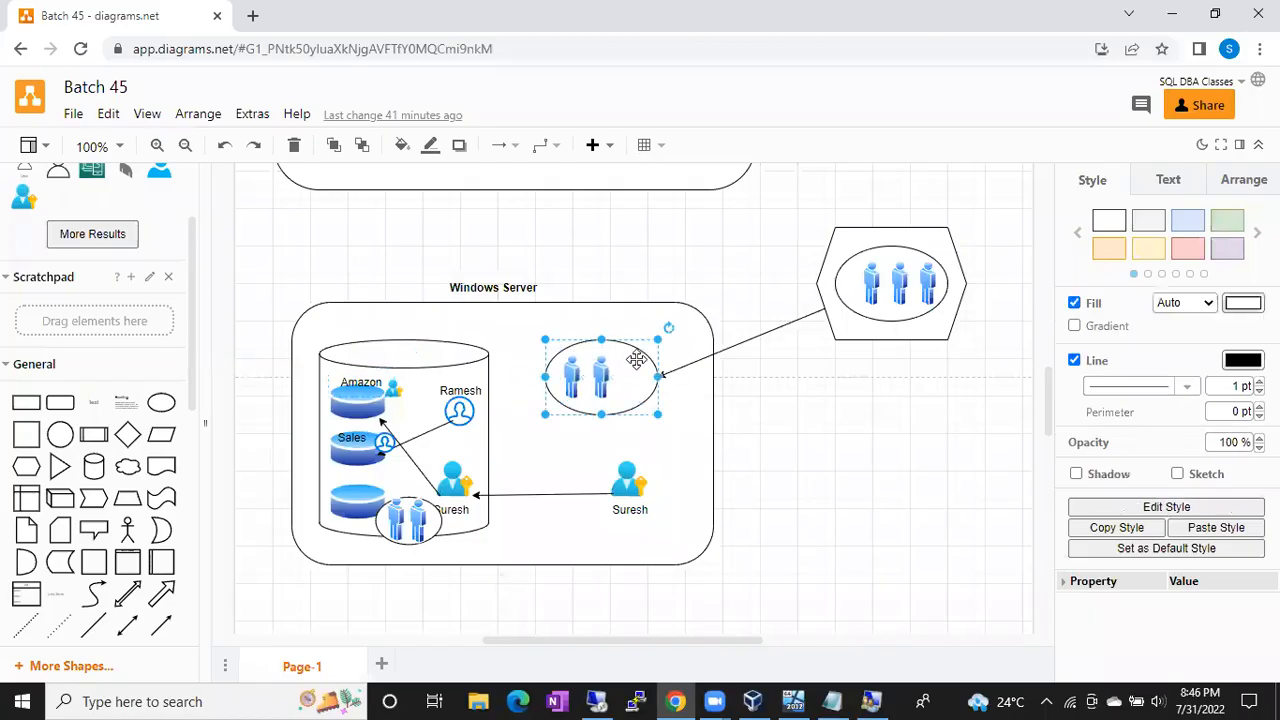
pyautogui.click(917, 240)
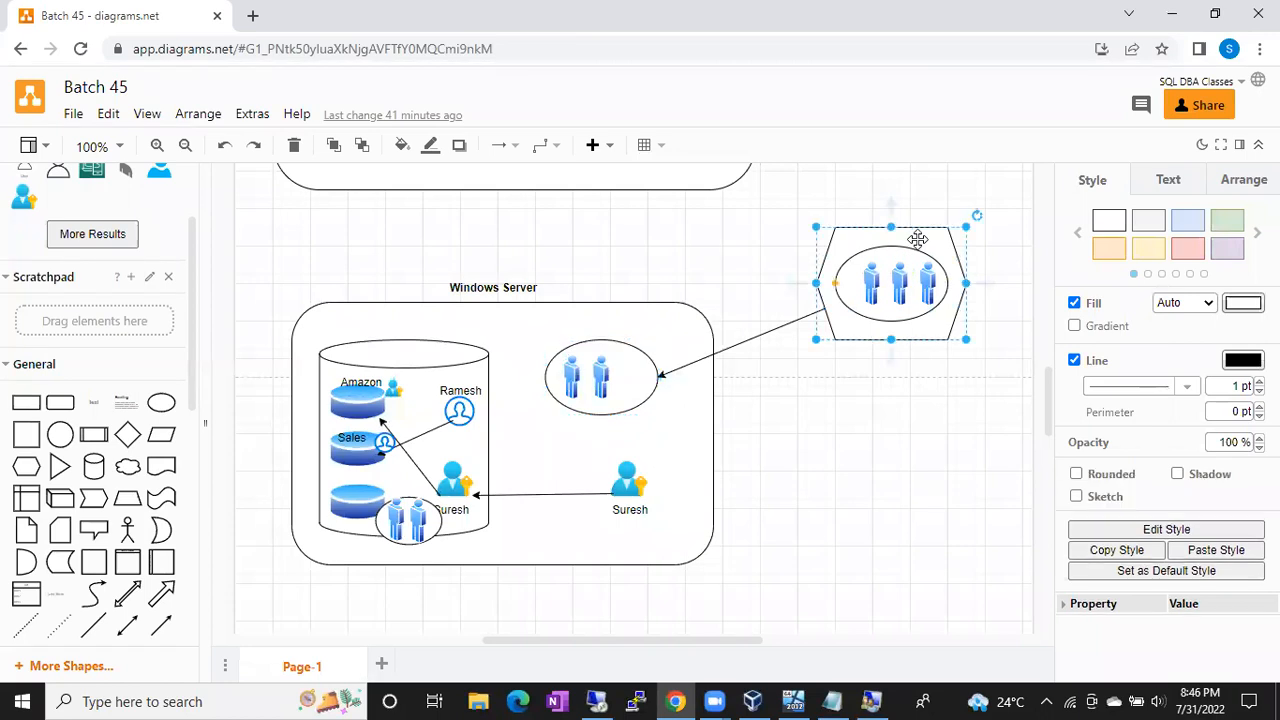
pyautogui.doubleClick(845, 455)
pyautogui.click(845, 453)
pyautogui.write('AD')
pyautogui.click(903, 457)
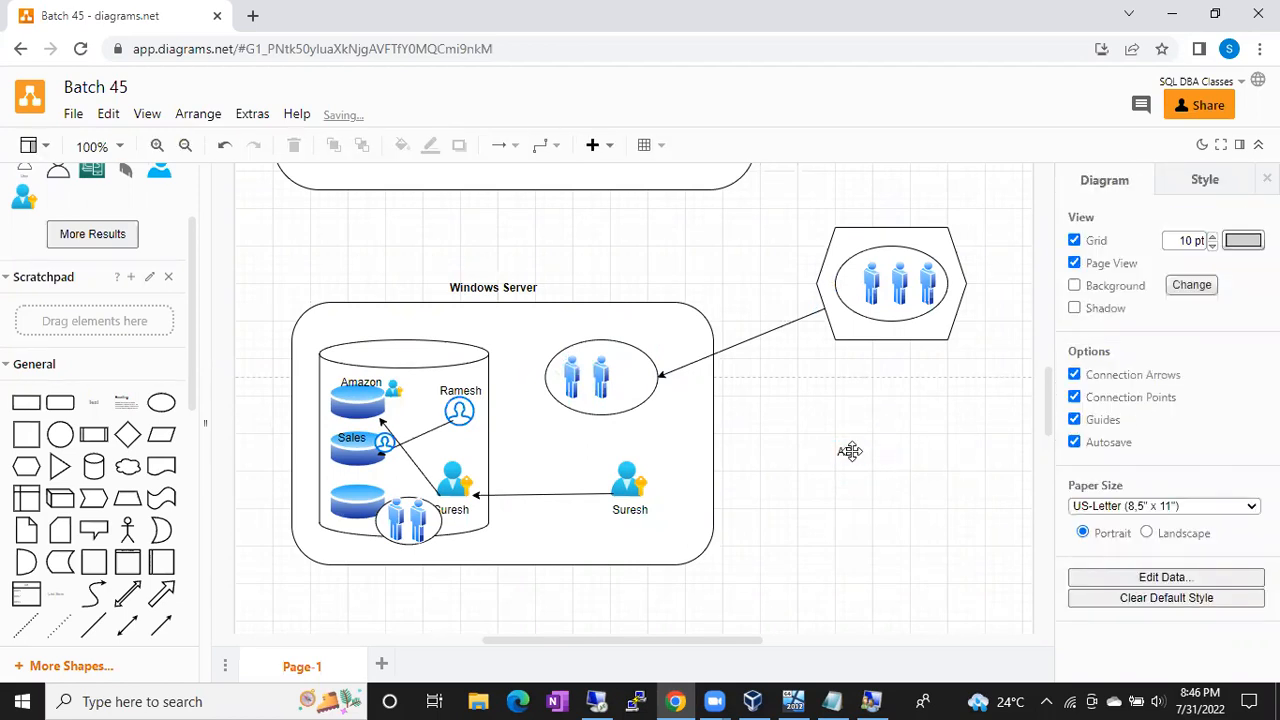
pyautogui.moveTo(845, 451); pyautogui.dragTo(898, 208)
pyautogui.click(876, 402)
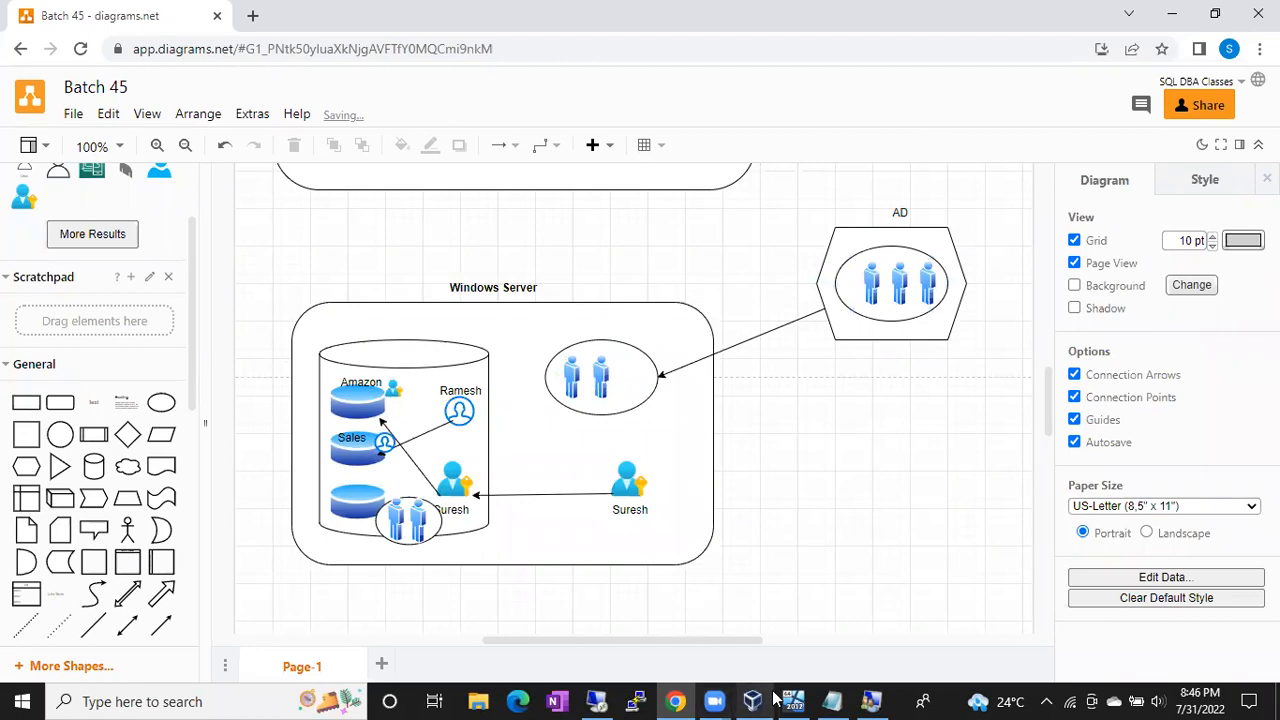
pyautogui.click(597, 701)
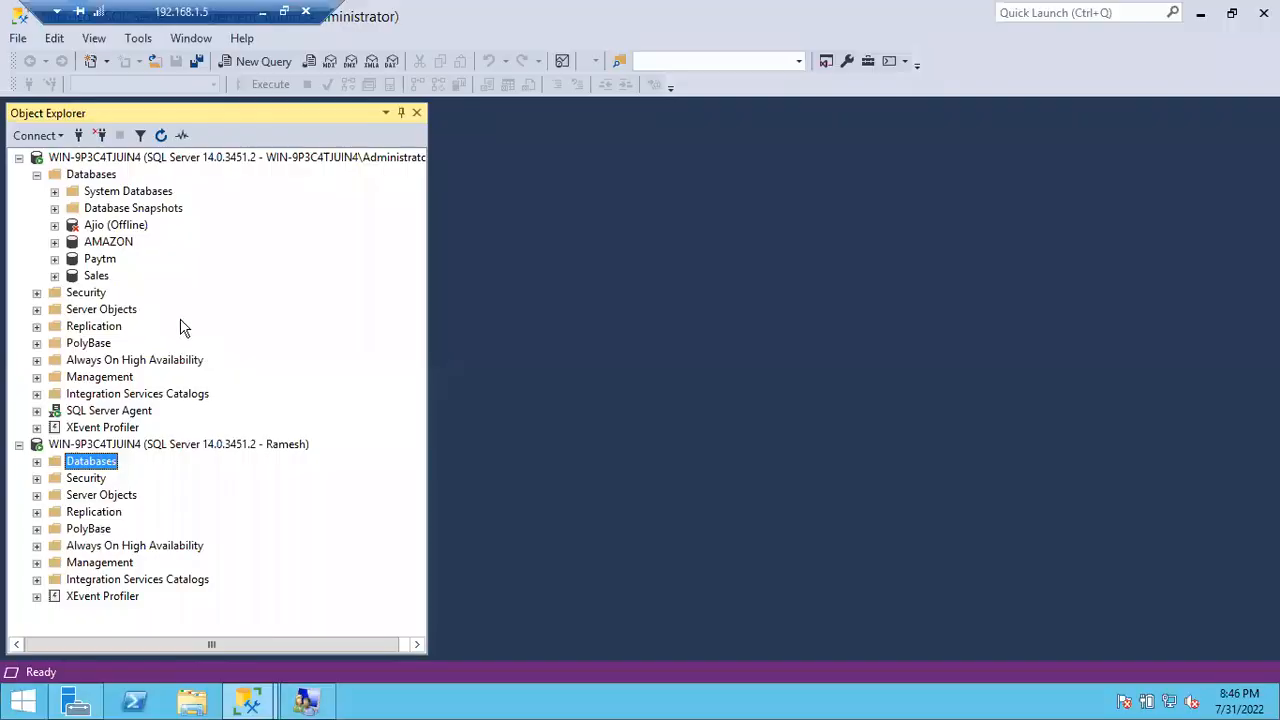
pyautogui.click(20, 444)
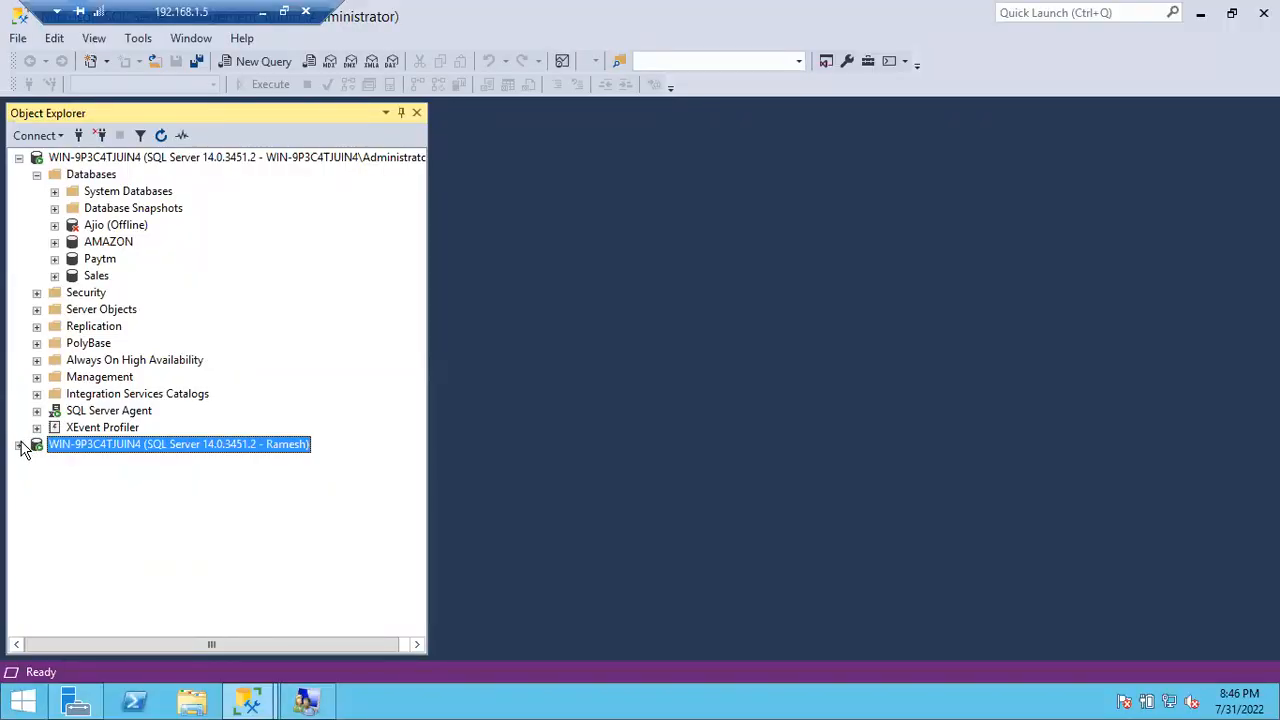
pyautogui.click(20, 444)
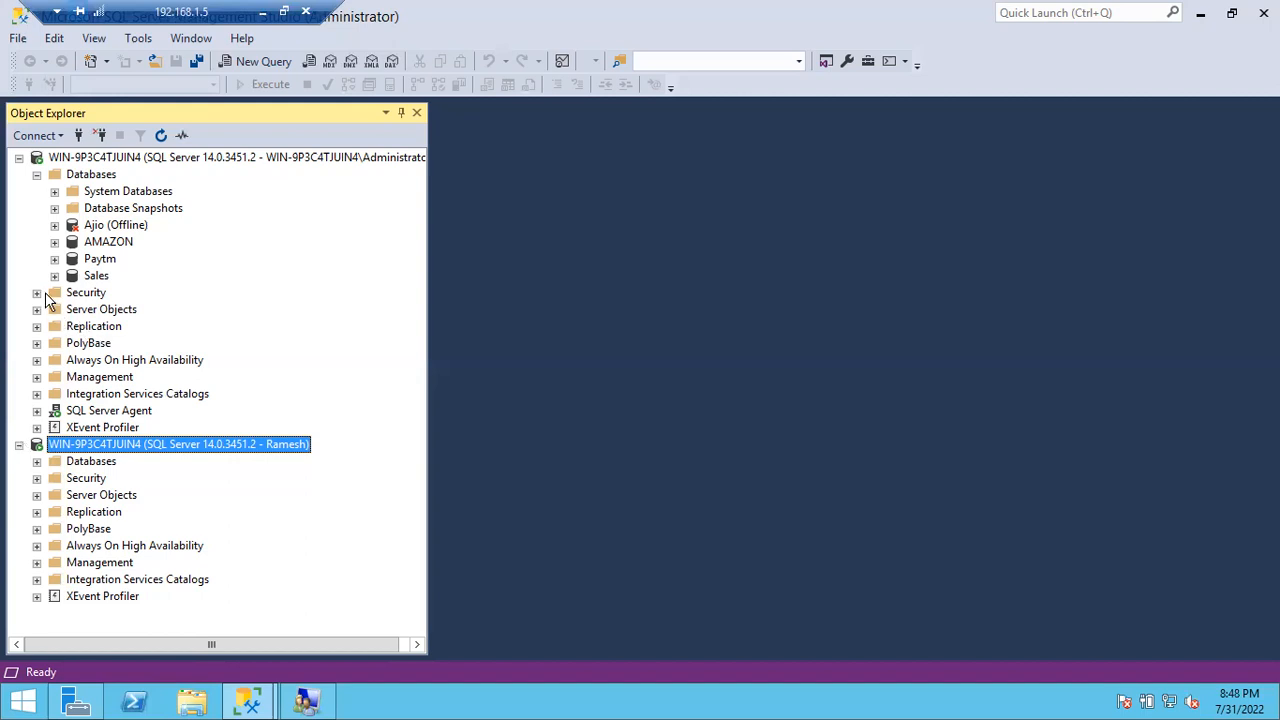
# Step: Expand Security > Logins on the first server and select the Ramesh and Windows user logins
pyautogui.click(38, 293)
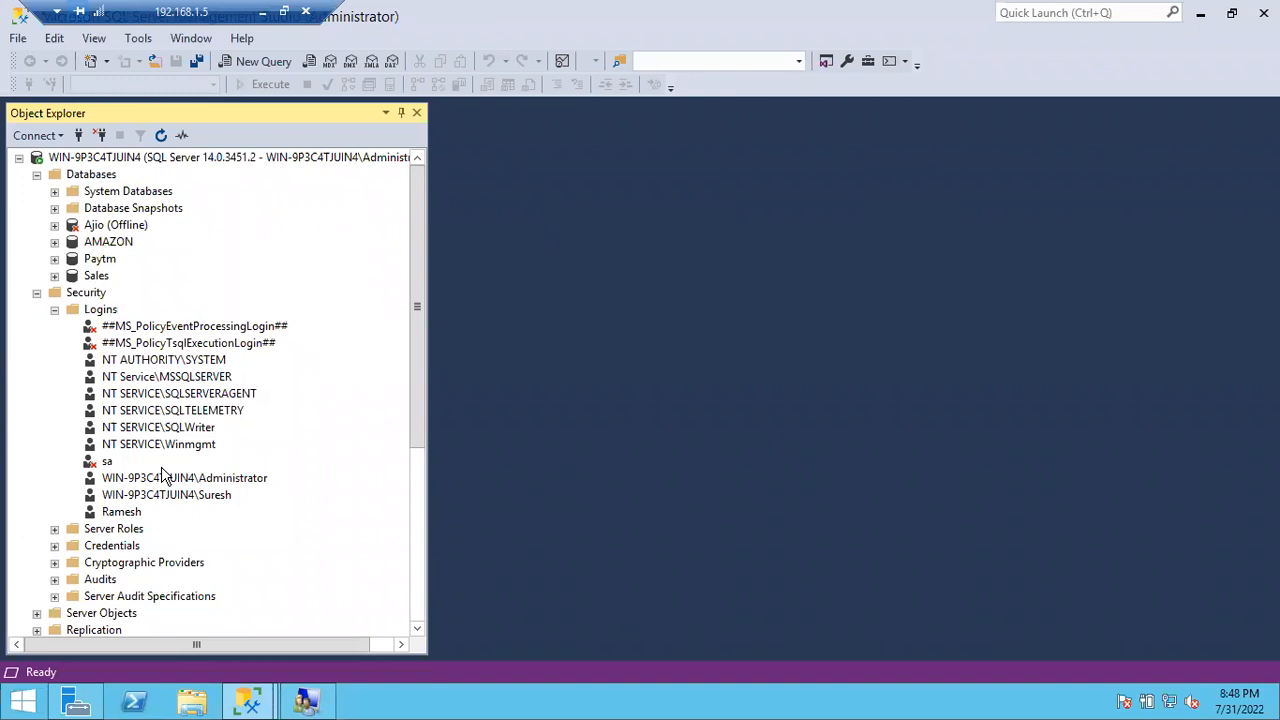
pyautogui.click(131, 511)
pyautogui.click(167, 499)
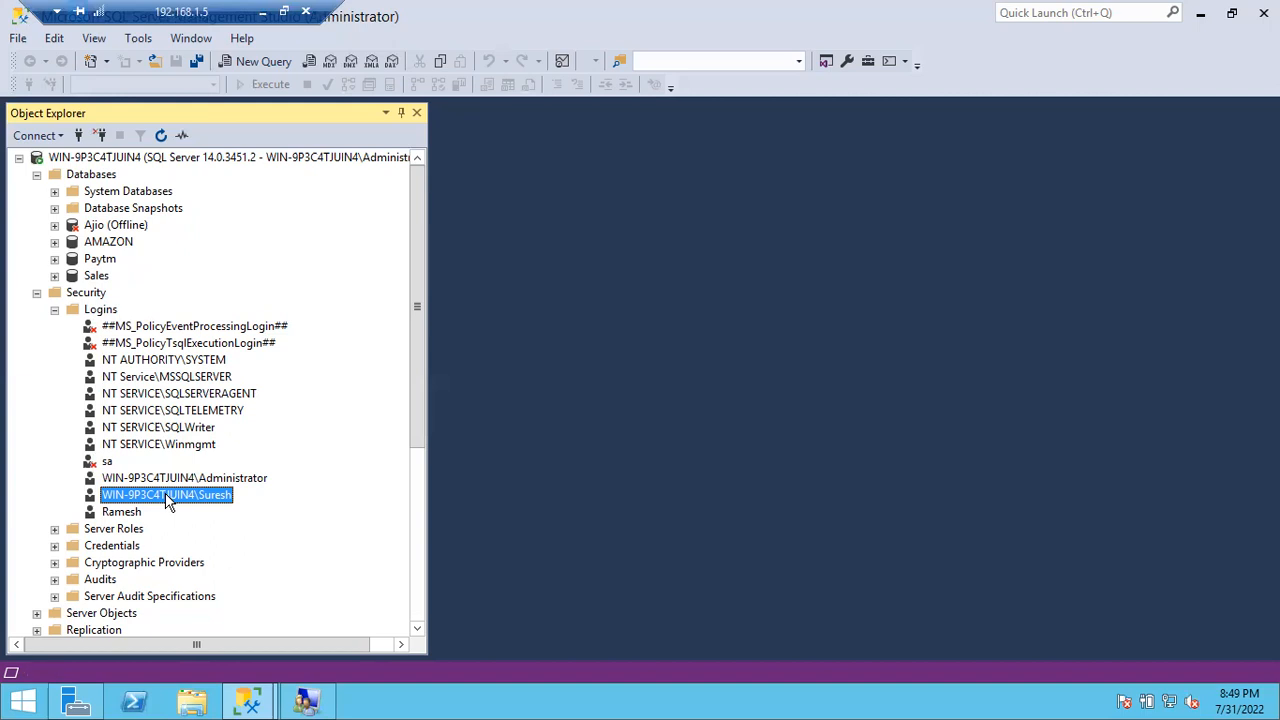
# Step: Open New Login, cancel it, collapse Logins, then select the diagram's two-user ellipse
pyautogui.rightClick(107, 316)
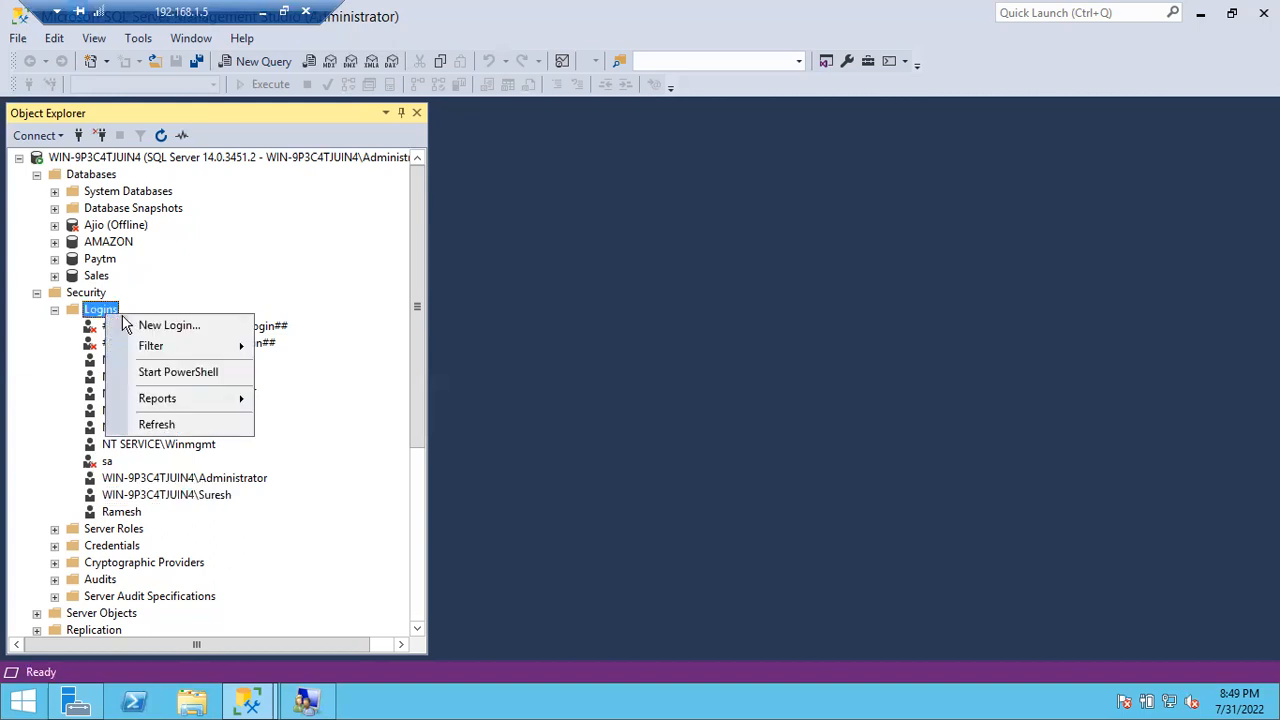
pyautogui.click(160, 326)
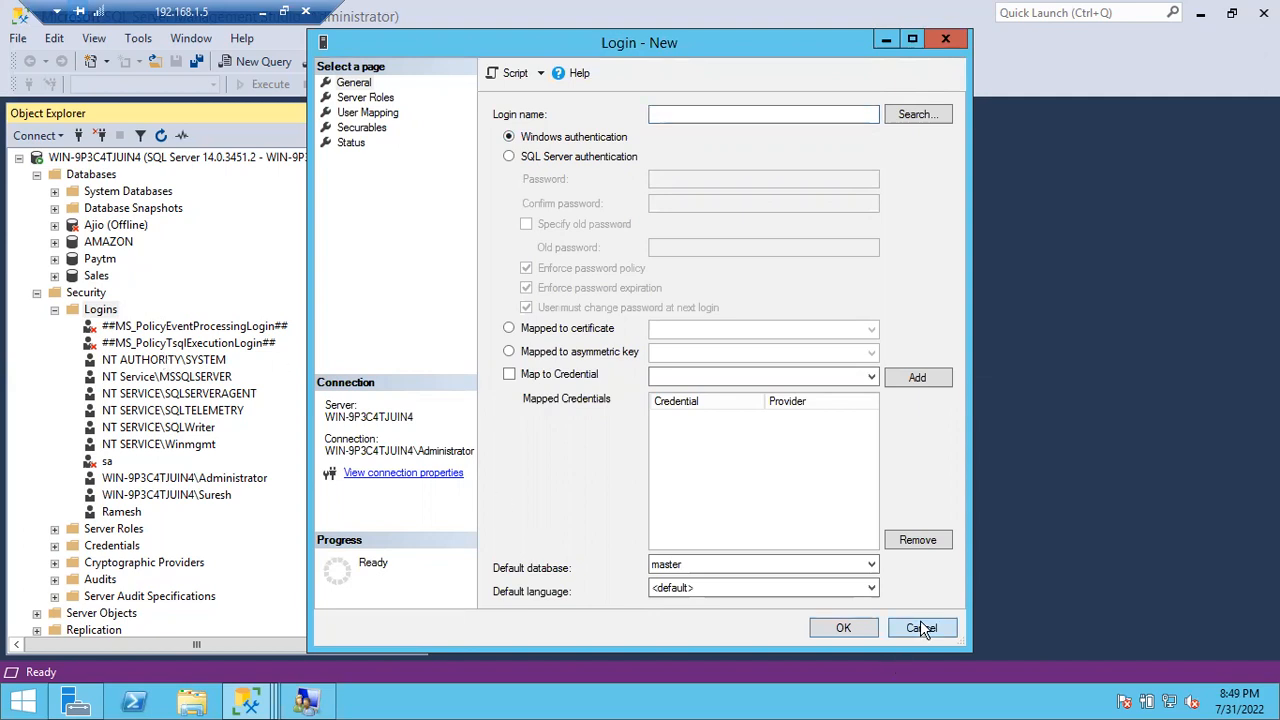
pyautogui.click(920, 622)
pyautogui.click(55, 310)
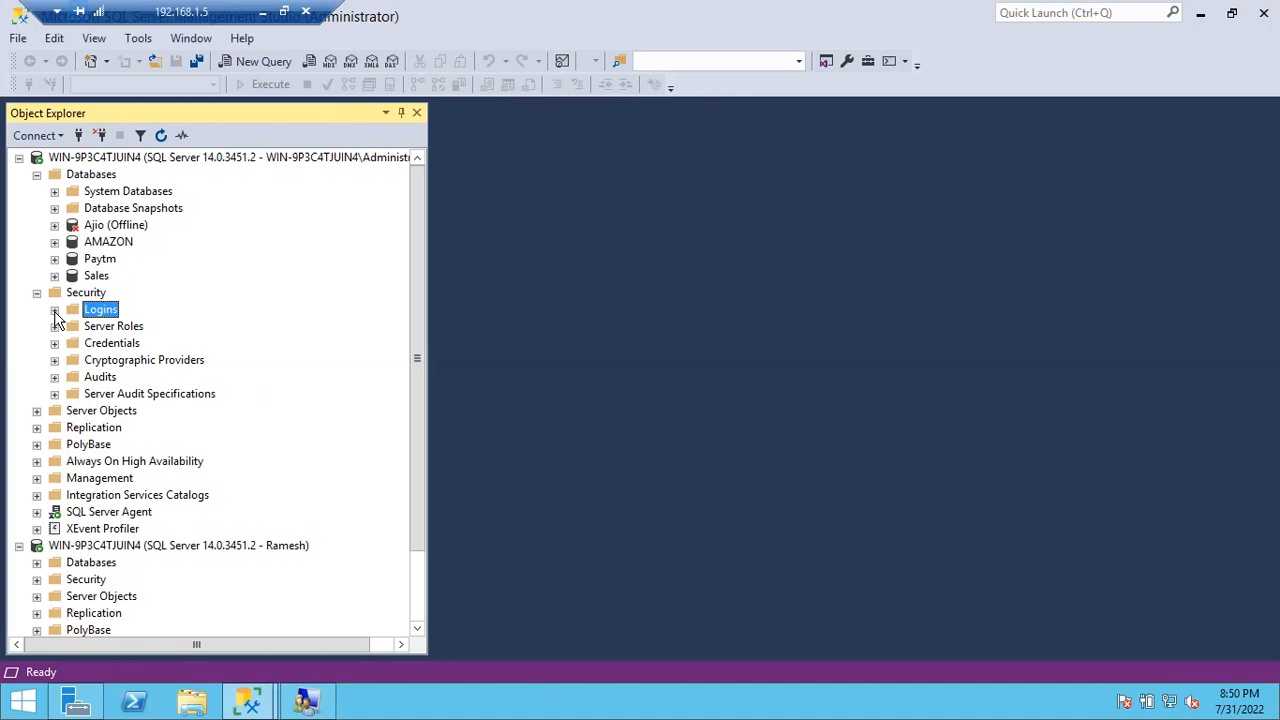
pyautogui.click(266, 12)
pyautogui.click(616, 372)
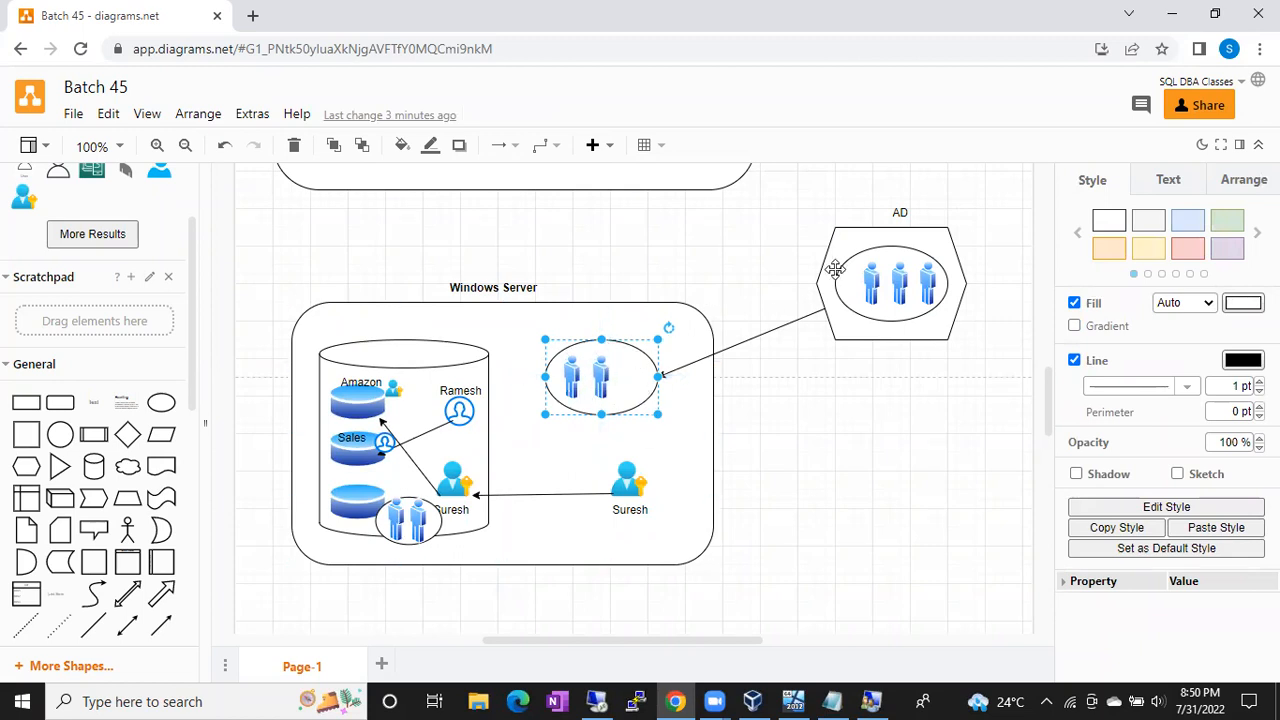
# Step: Select the AD hexagon, then the two-user group inside the Windows Server box
pyautogui.click(878, 232)
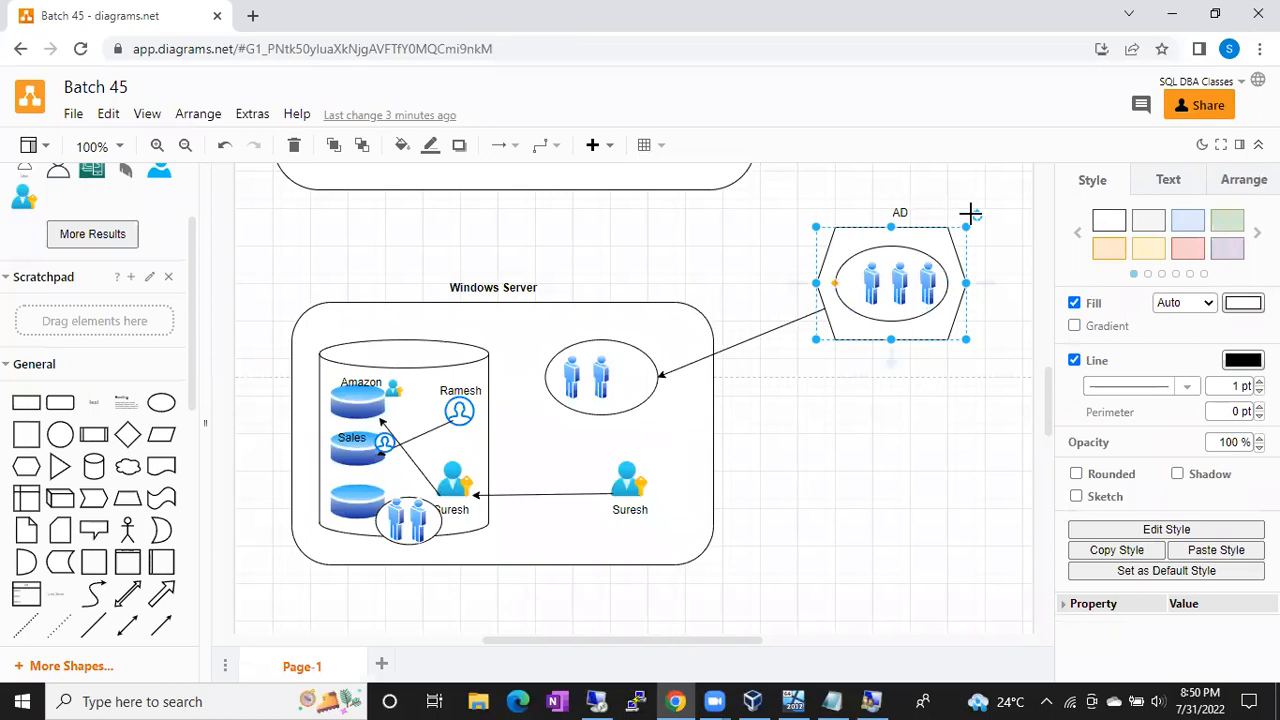
pyautogui.click(642, 360)
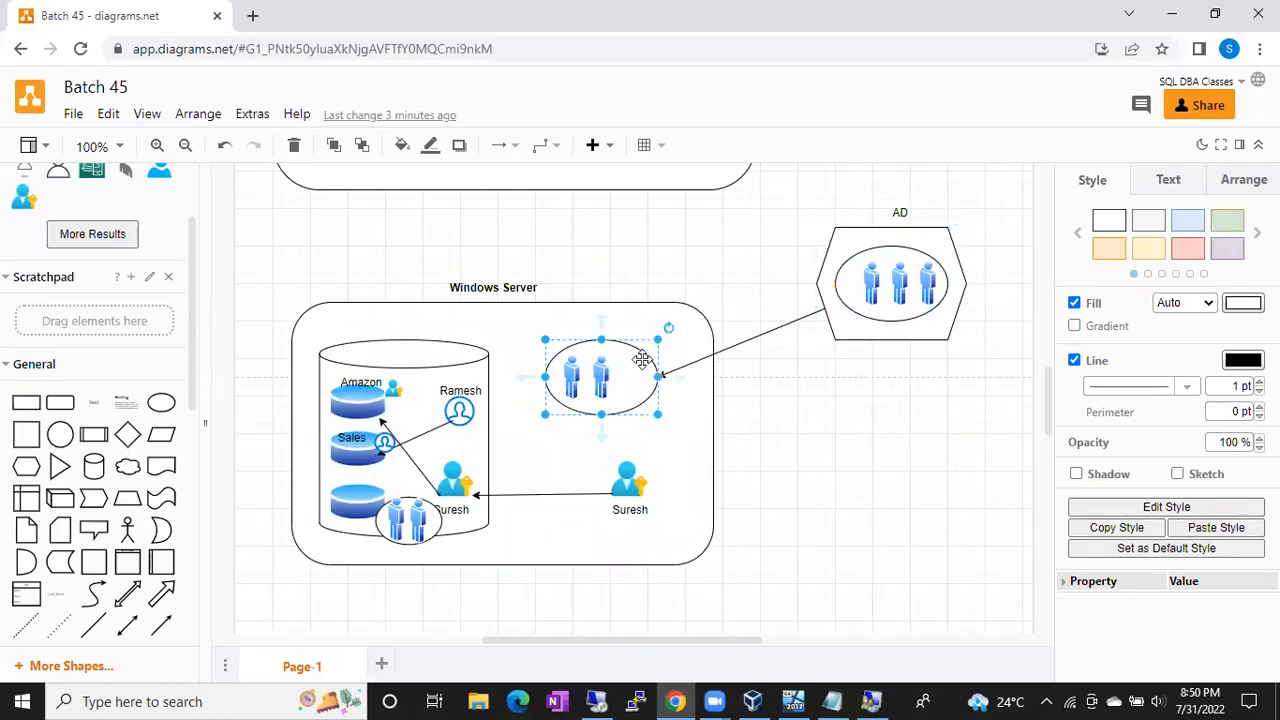
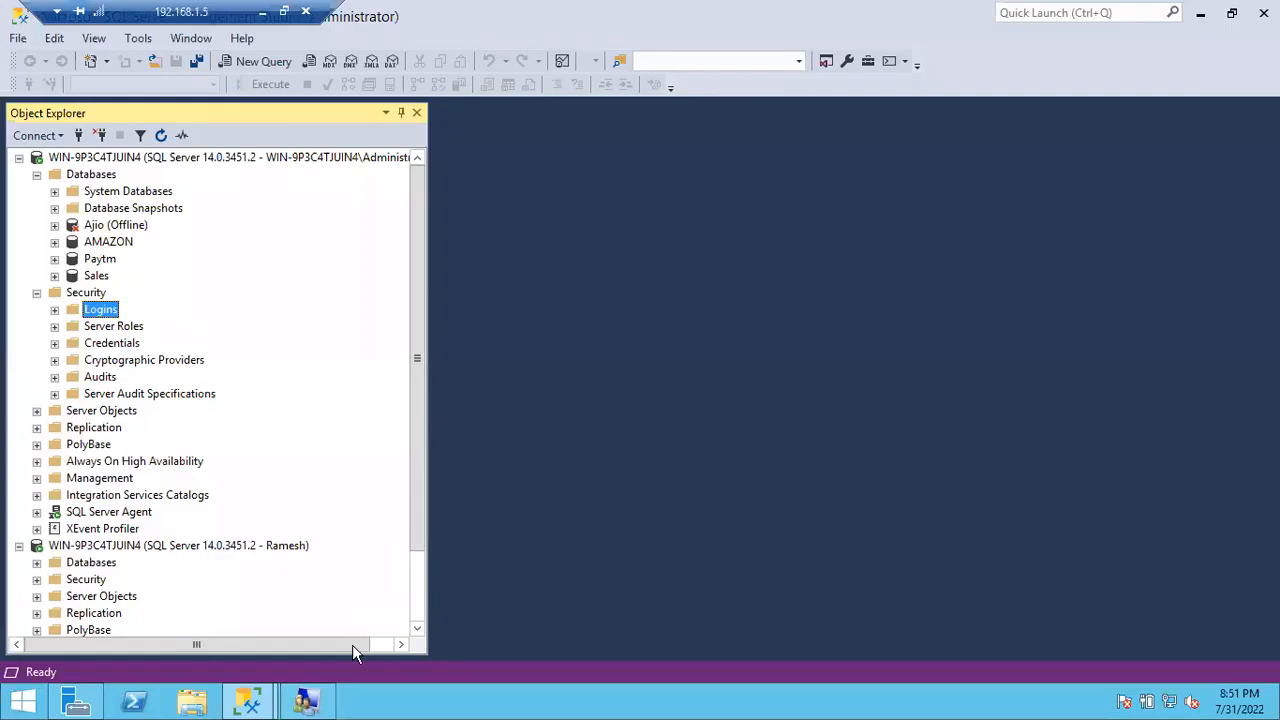
# Step: Start a new local user in the Users list, entering its user name and password twice
pyautogui.click(306, 700)
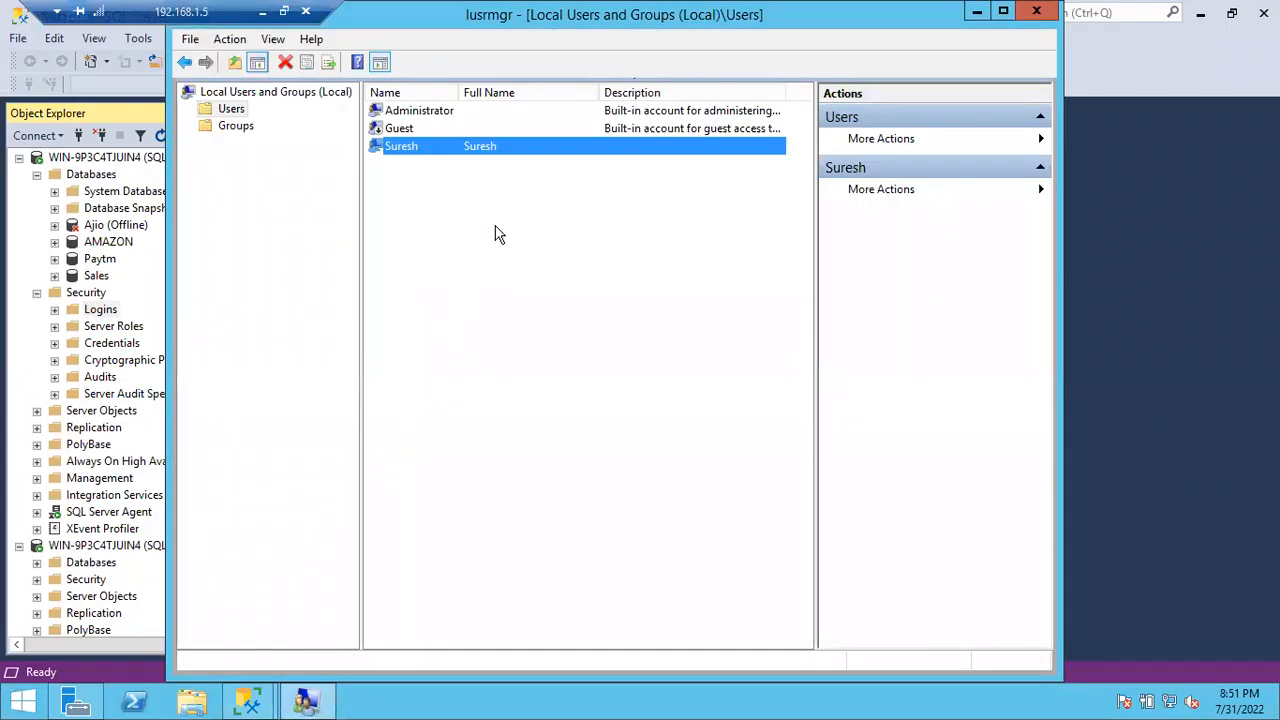
pyautogui.rightClick(496, 228)
pyautogui.click(517, 242)
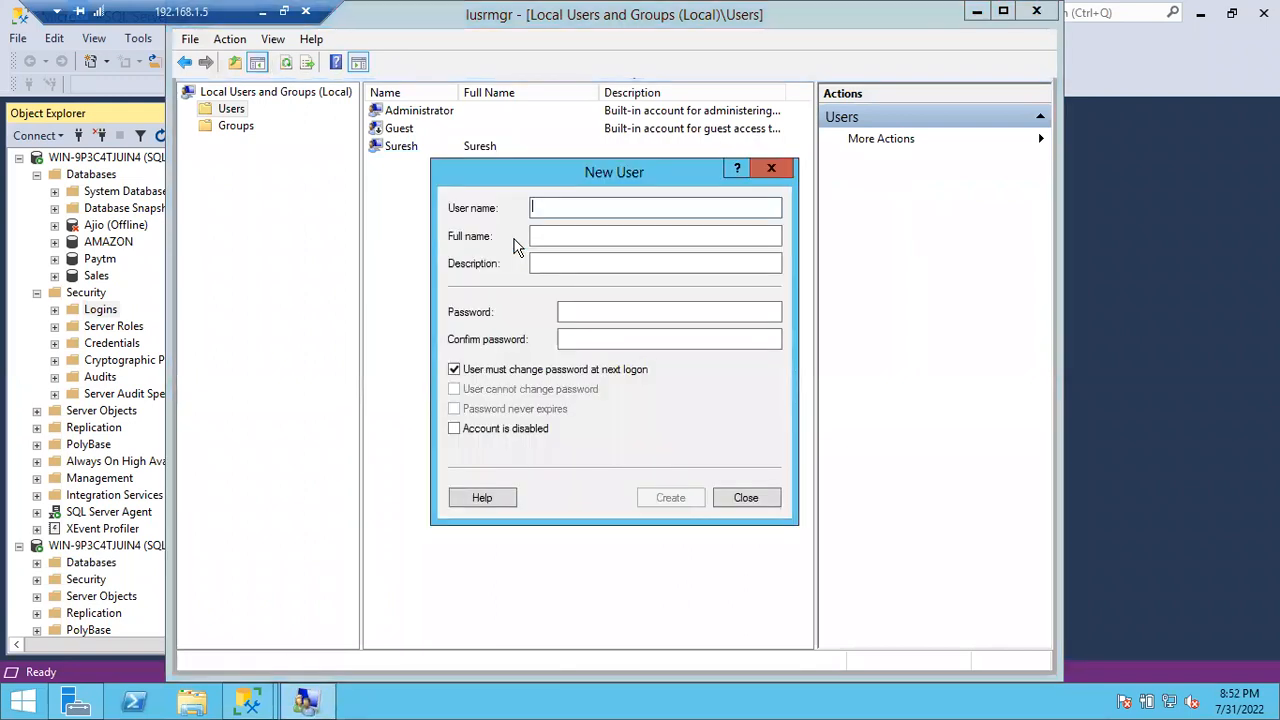
pyautogui.write('ChinnaSubbana')
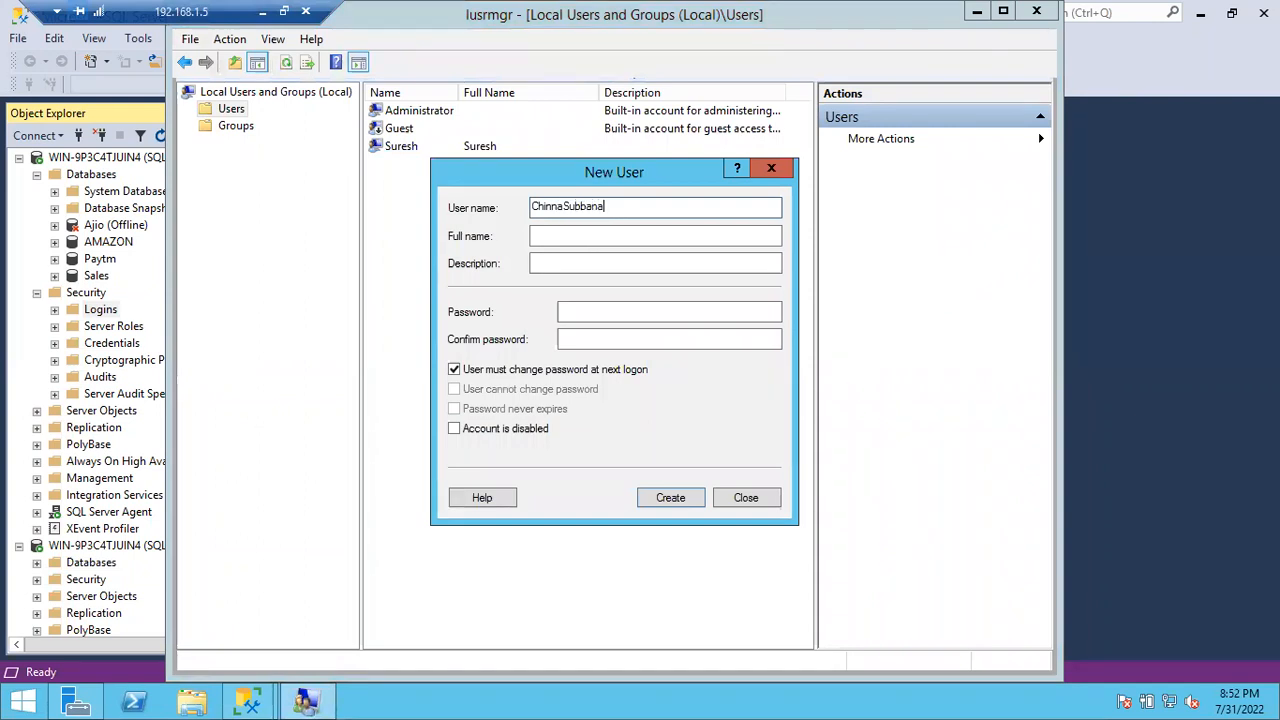
pyautogui.press('Tab')
pyautogui.press('Tab')
pyautogui.press('Tab')
pyautogui.write('*************')
pyautogui.press('Tab')
pyautogui.write('******')
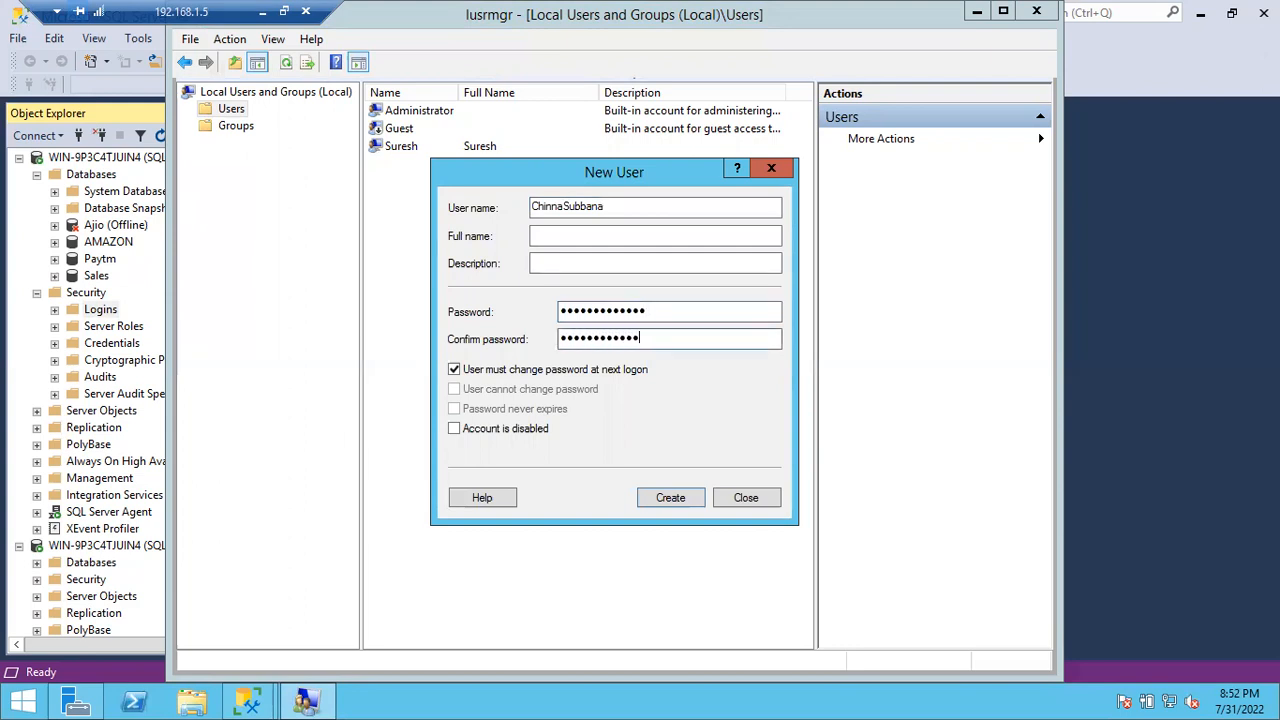
# Step: Make the password unchangeable and never-expiring, create the user, and show the local diagram
pyautogui.click(487, 371)
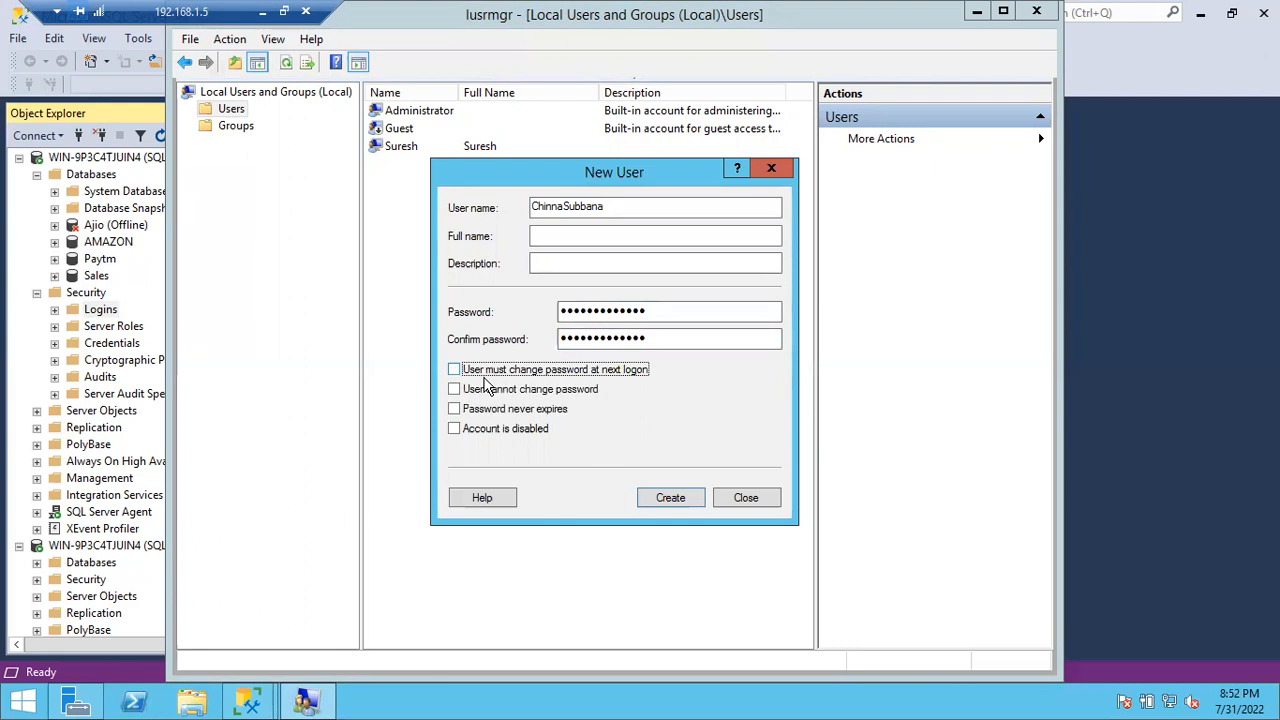
pyautogui.click(476, 390)
pyautogui.click(476, 410)
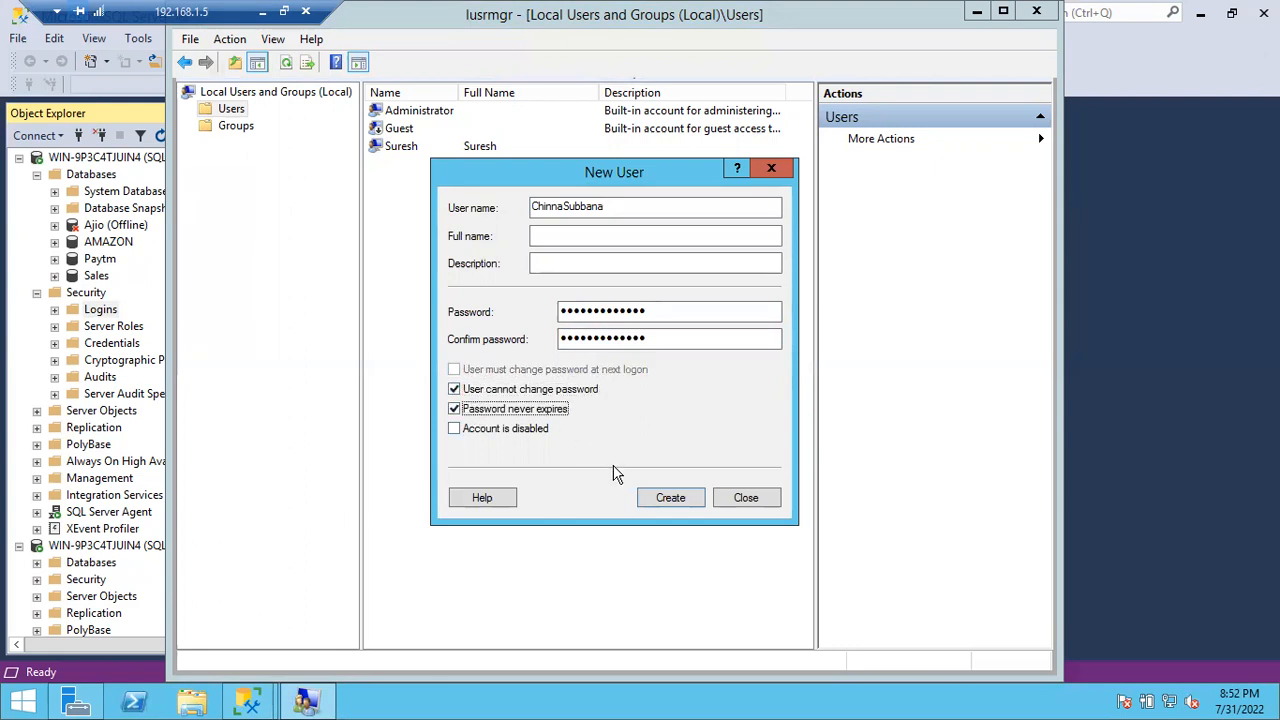
pyautogui.click(664, 498)
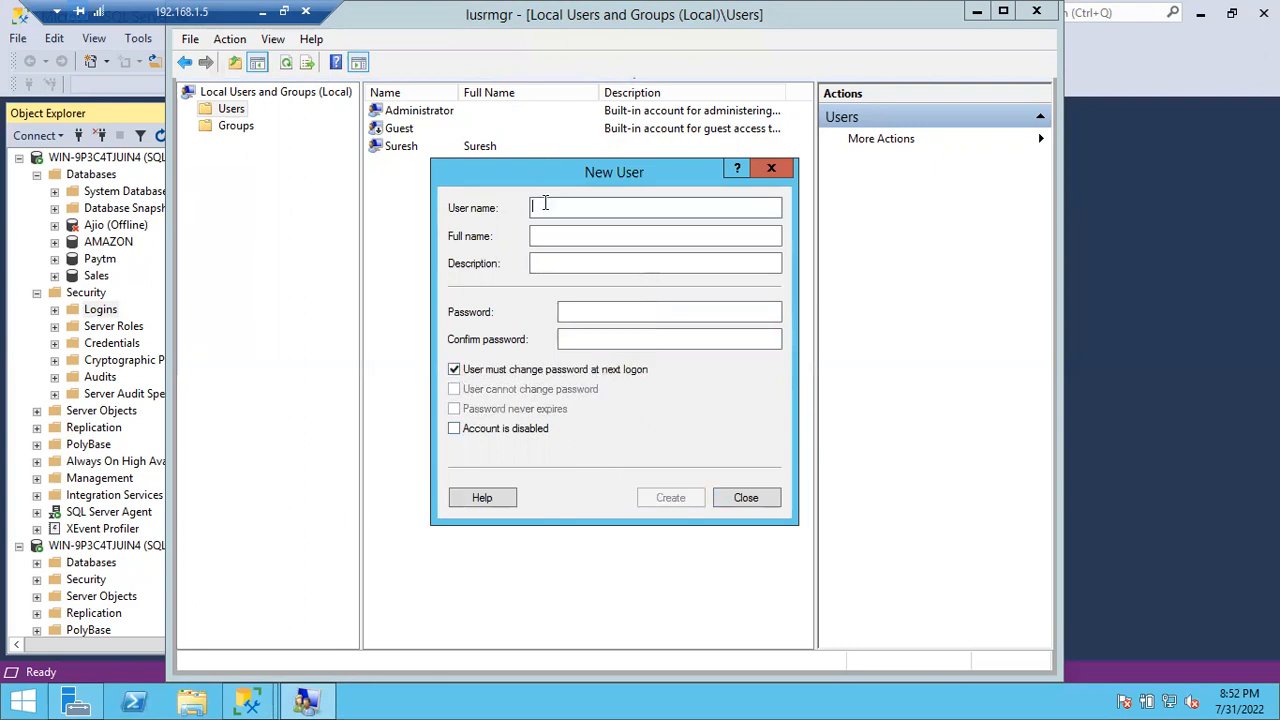
pyautogui.click(261, 12)
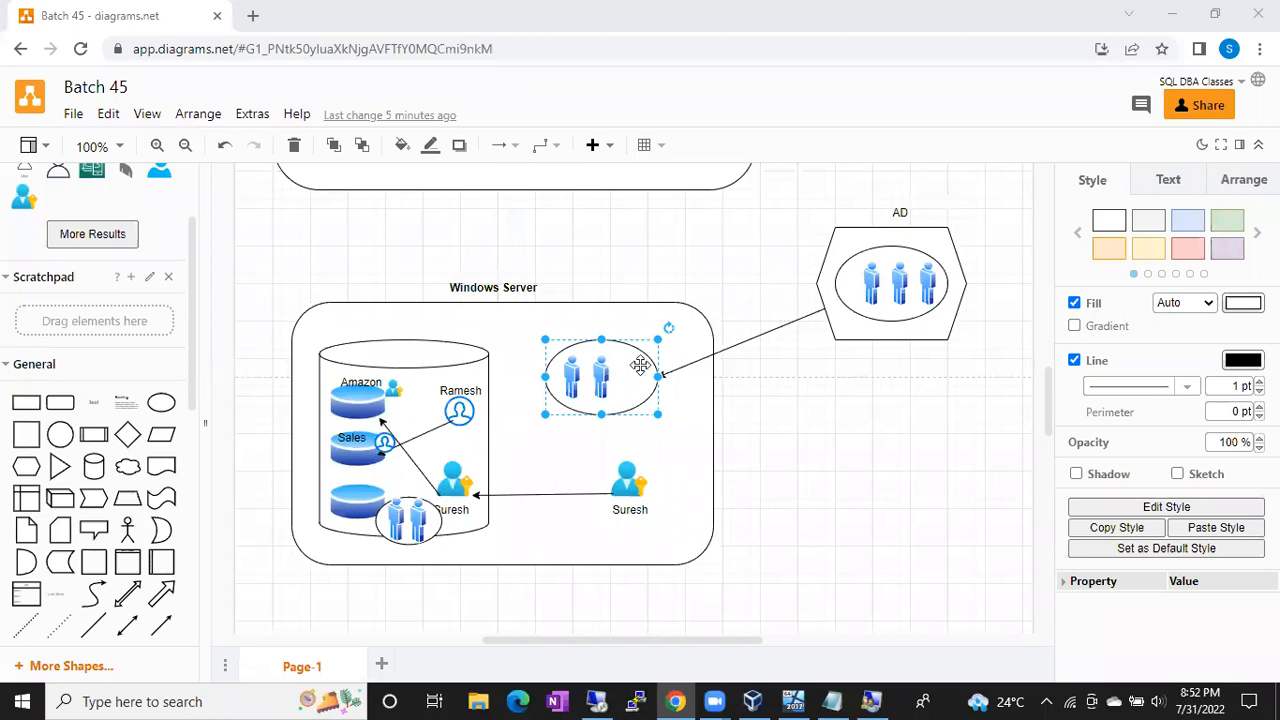
# Step: Create a second local user whose password cannot be changed and never expires
pyautogui.click(599, 701)
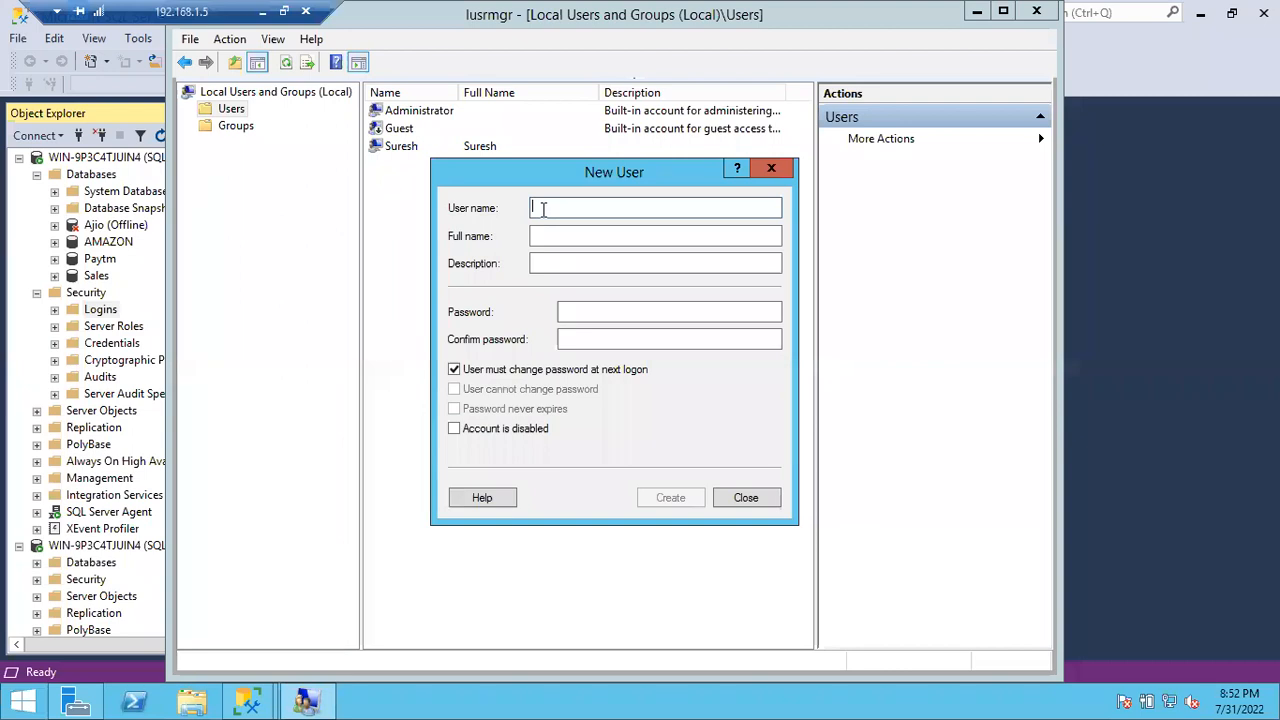
pyautogui.write('Ca')
pyautogui.write('andrase')
pyautogui.press('Tab')
pyautogui.press('Tab')
pyautogui.press('Tab')
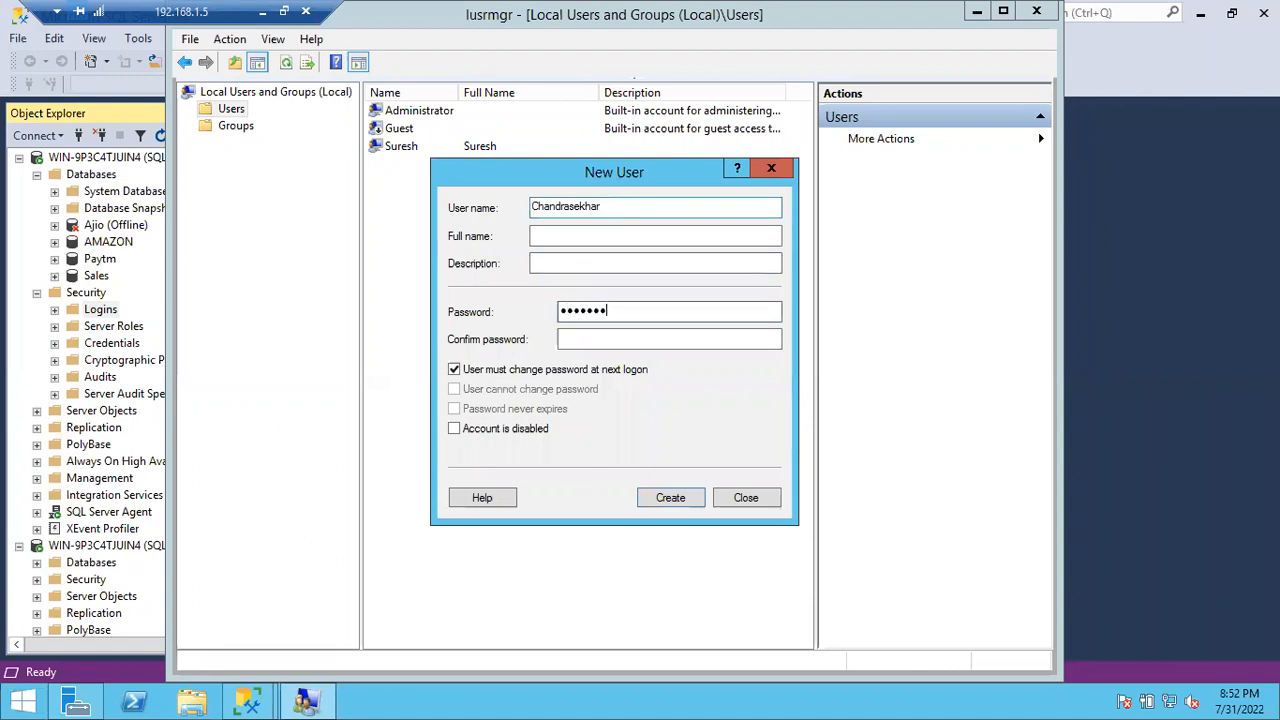
pyautogui.write('3')
pyautogui.press('Tab')
pyautogui.write('••••••')
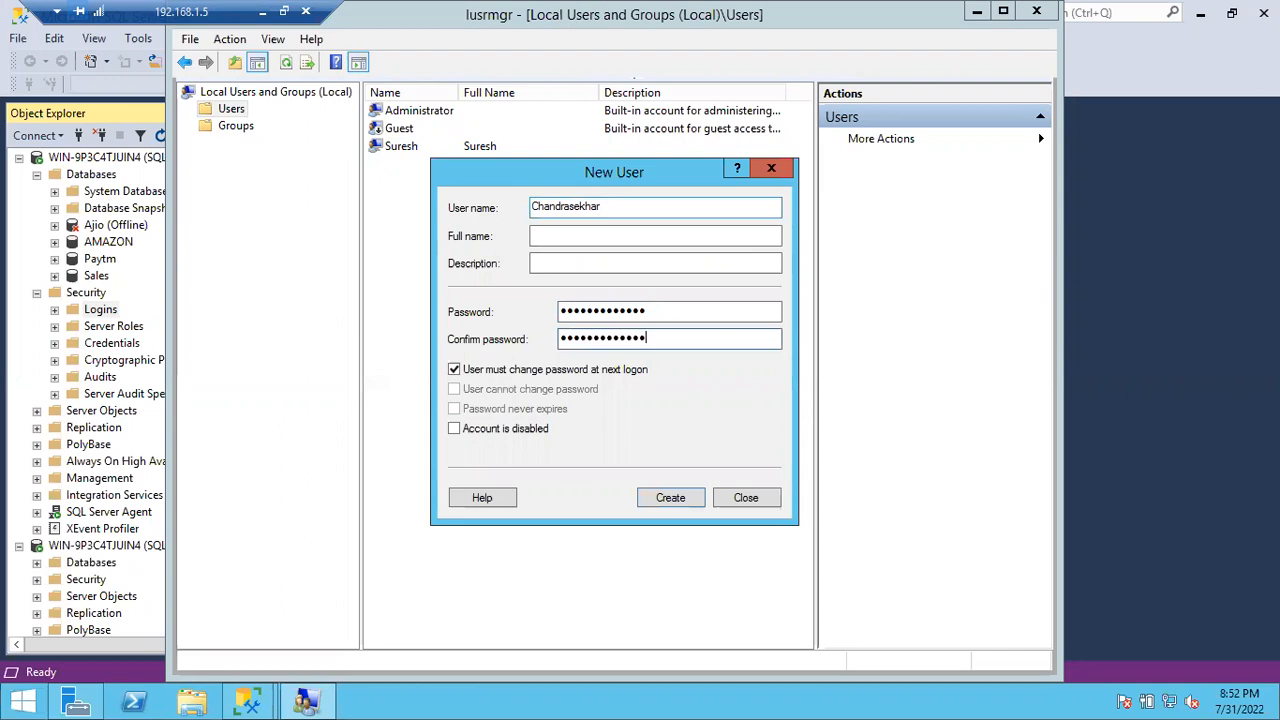
pyautogui.click(454, 369)
pyautogui.click(455, 390)
pyautogui.click(454, 409)
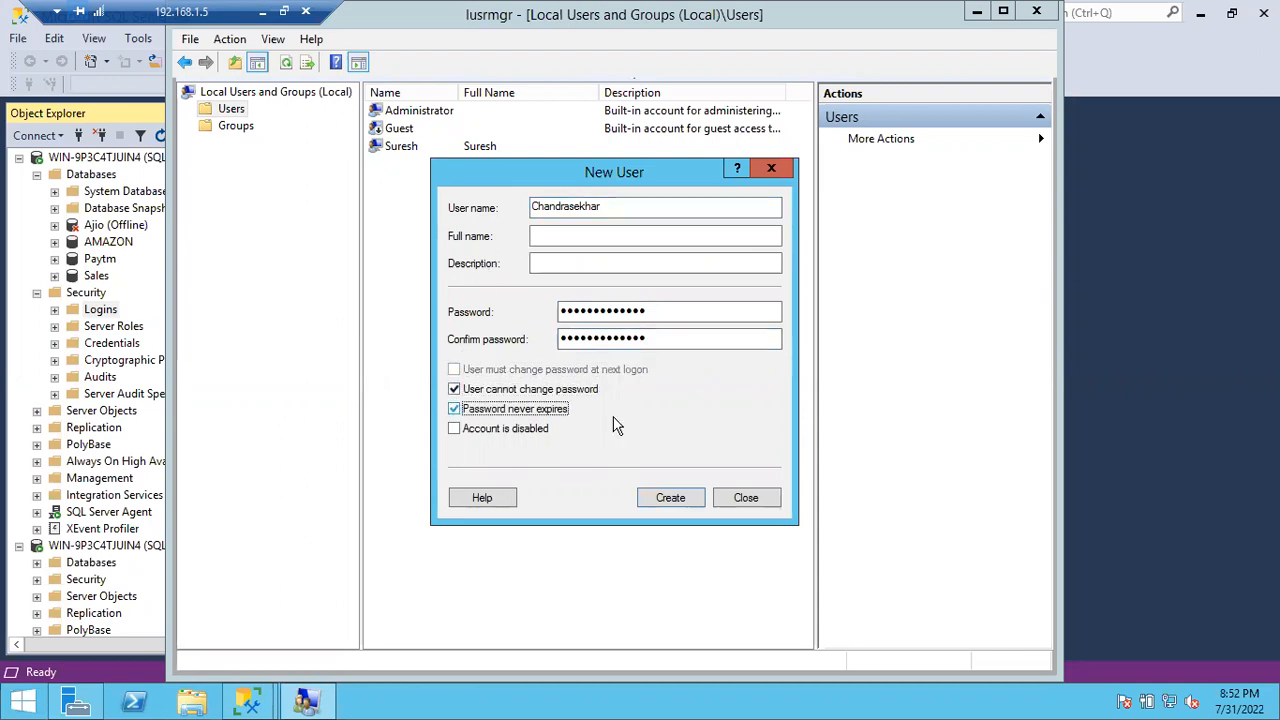
pyautogui.moveTo(565, 310); pyautogui.dragTo(714, 306)
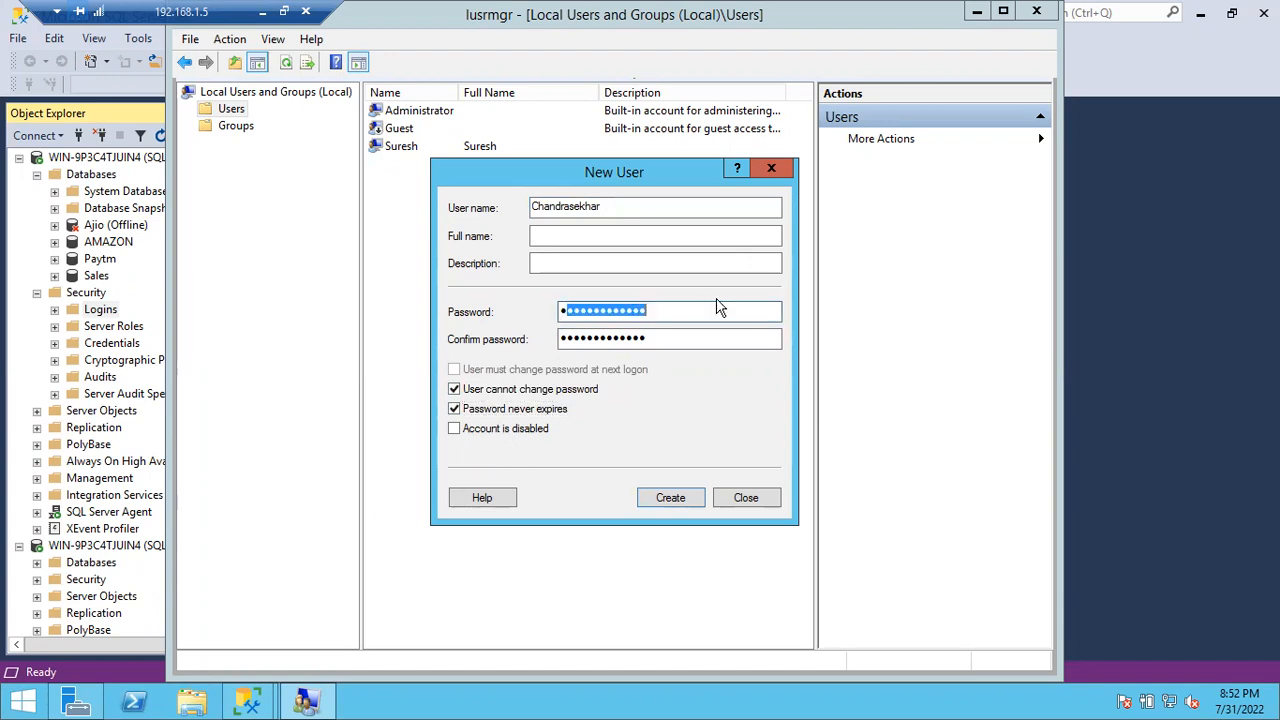
pyautogui.click(670, 500)
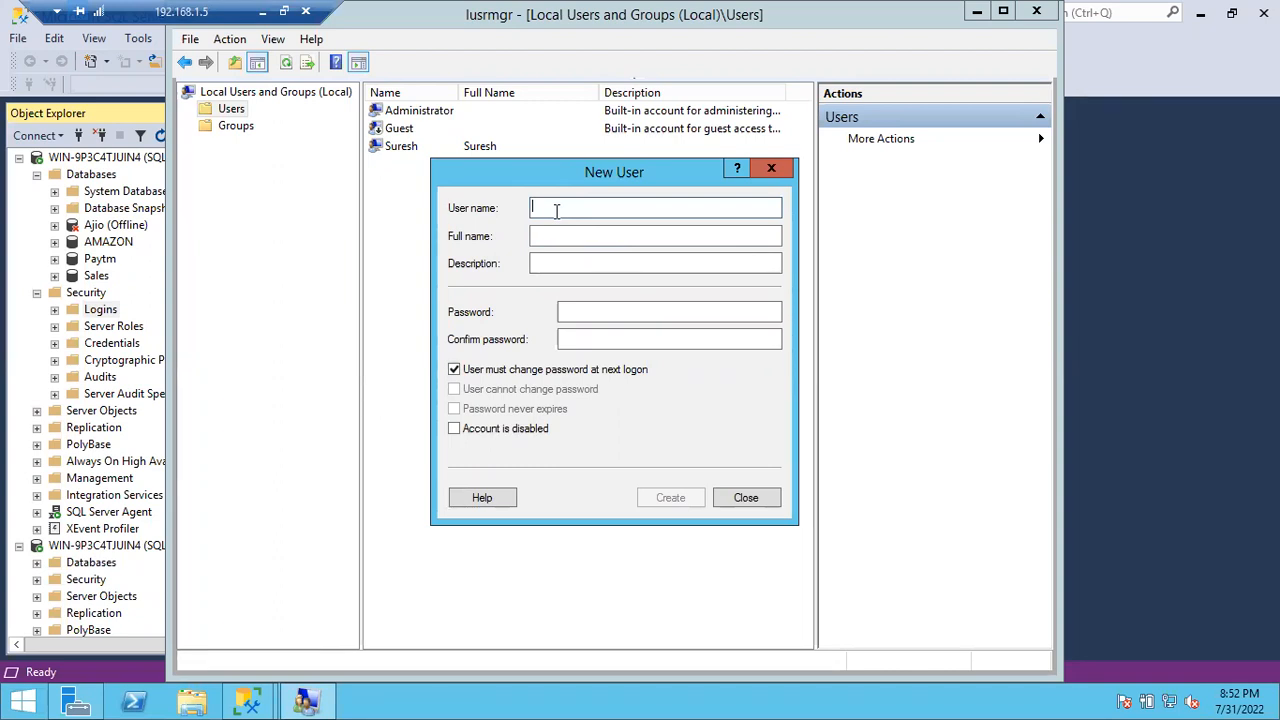
# Step: Create a third local user with the same password options, then close the New User form
pyautogui.write('Ba')
pyautogui.press('Tab')
pyautogui.press('Tab')
pyautogui.press('Tab')
pyautogui.press('Tab')
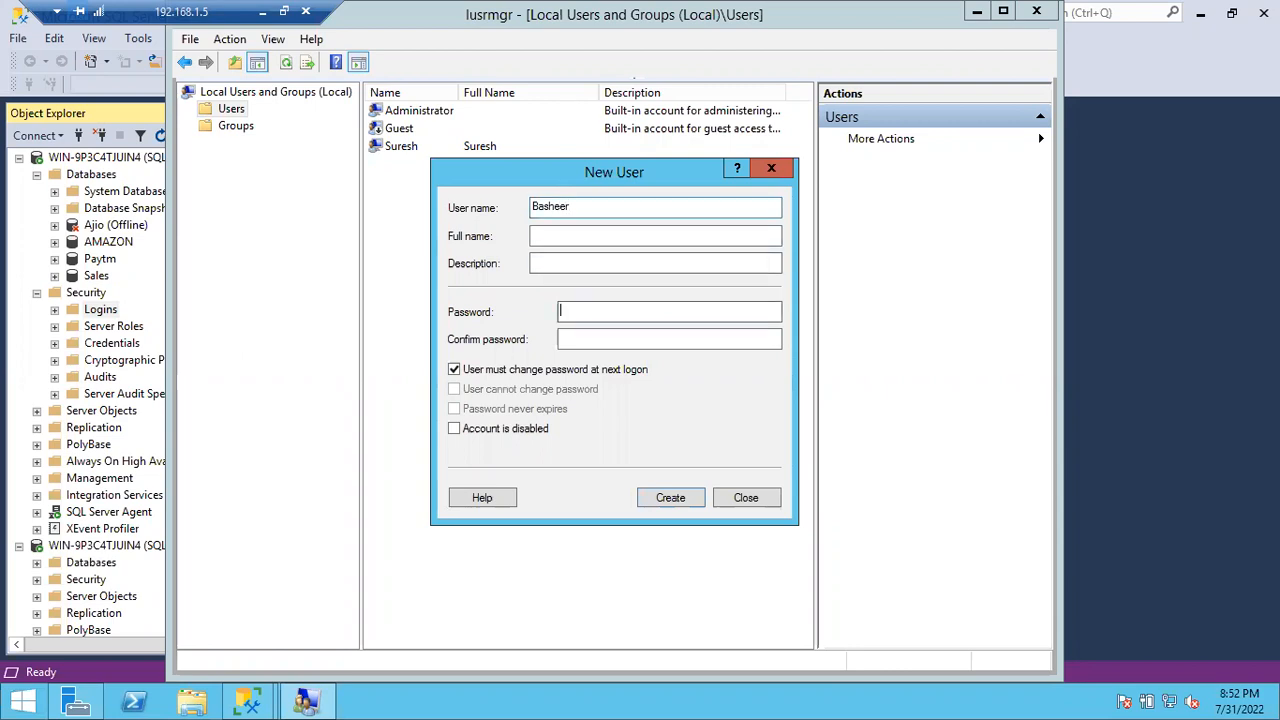
pyautogui.click(570, 311)
pyautogui.write('***********')
pyautogui.press('Tab')
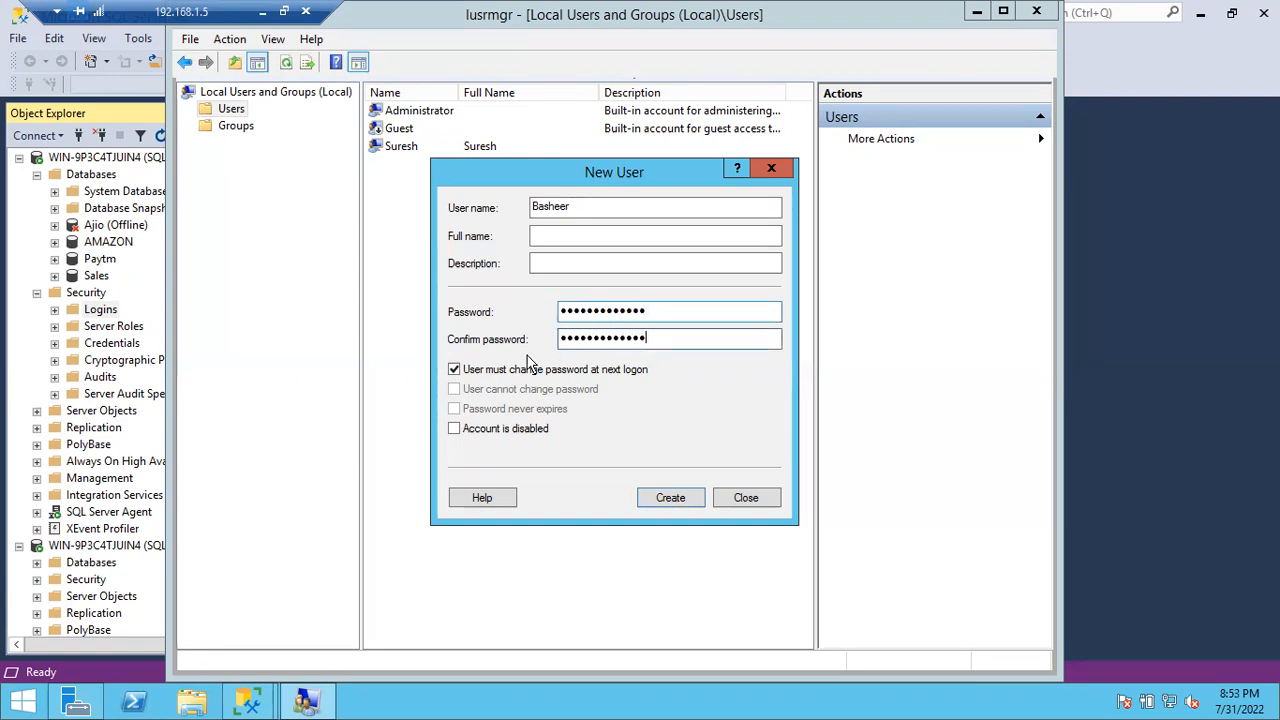
pyautogui.click(454, 369)
pyautogui.click(455, 390)
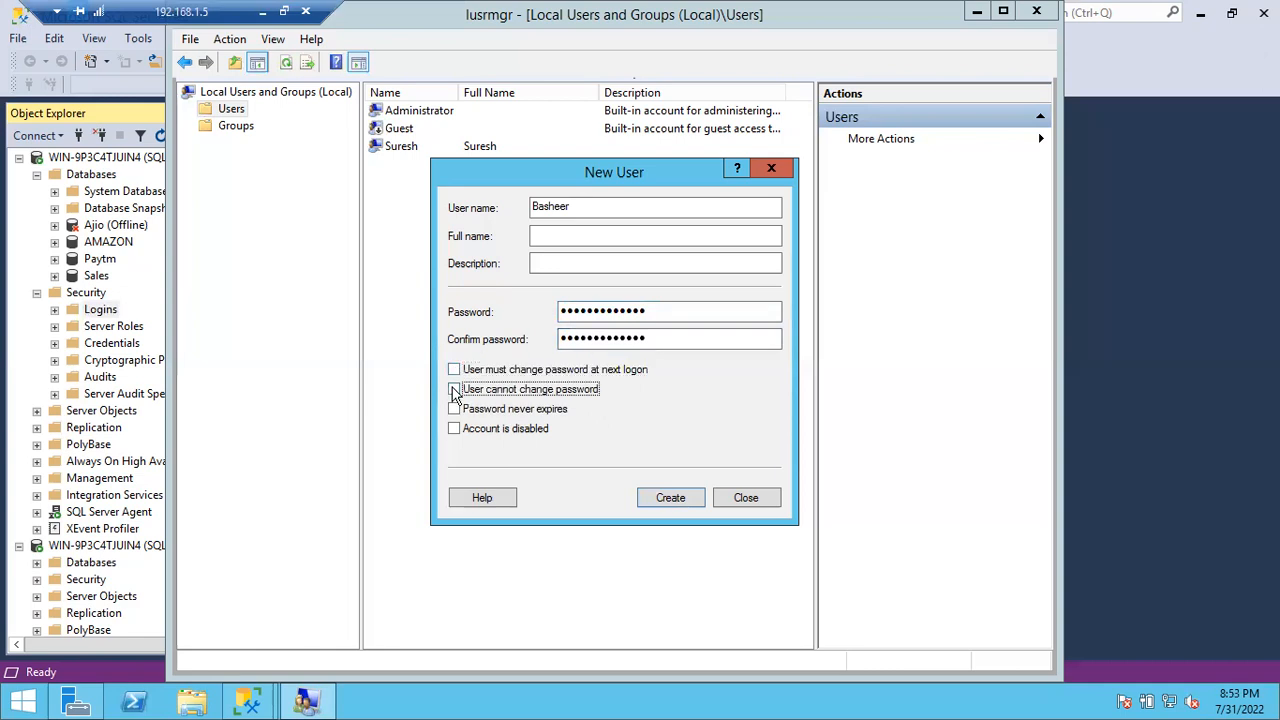
pyautogui.click(454, 409)
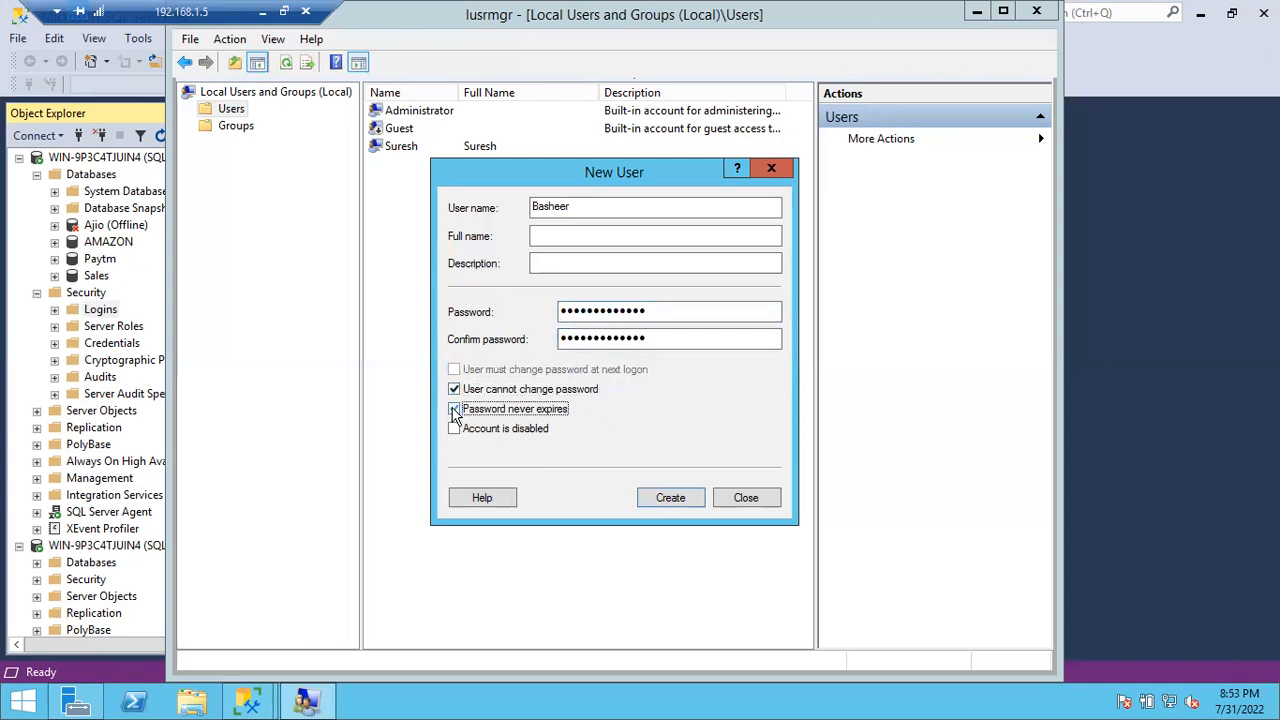
pyautogui.click(670, 498)
pyautogui.click(746, 498)
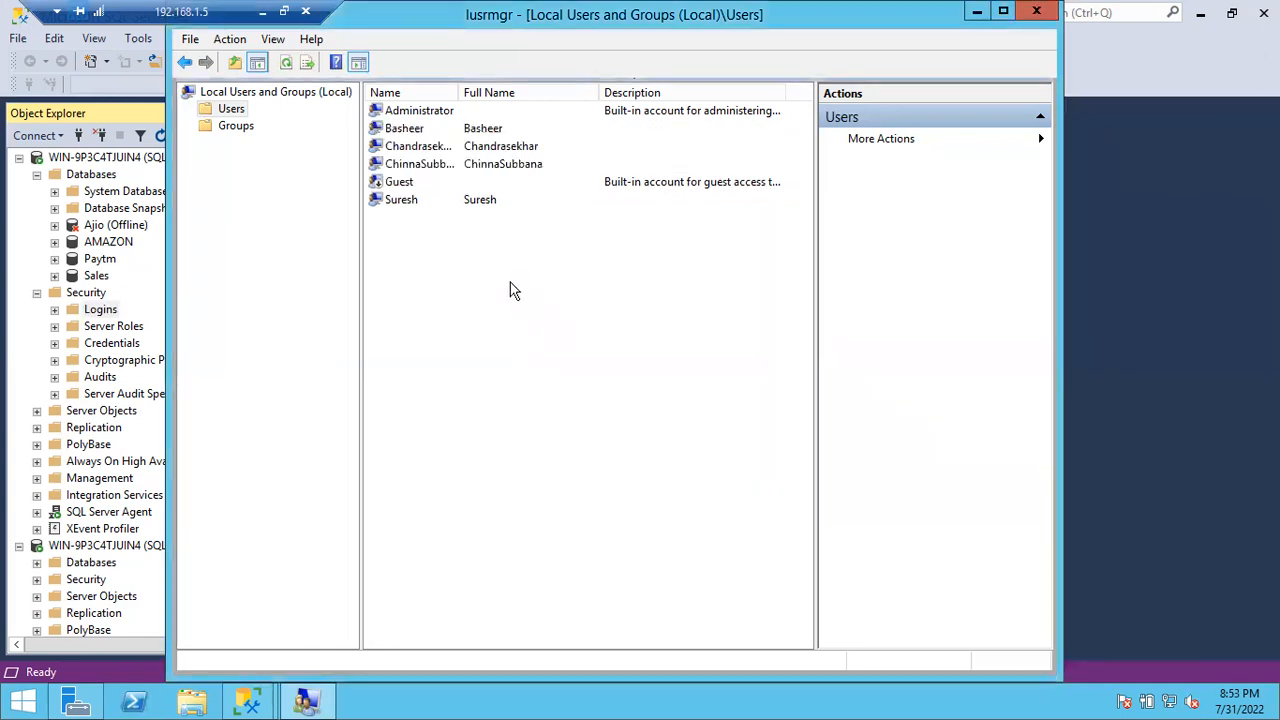
# Step: Review the three new users in the Users list, then switch to Groups
pyautogui.click(420, 132)
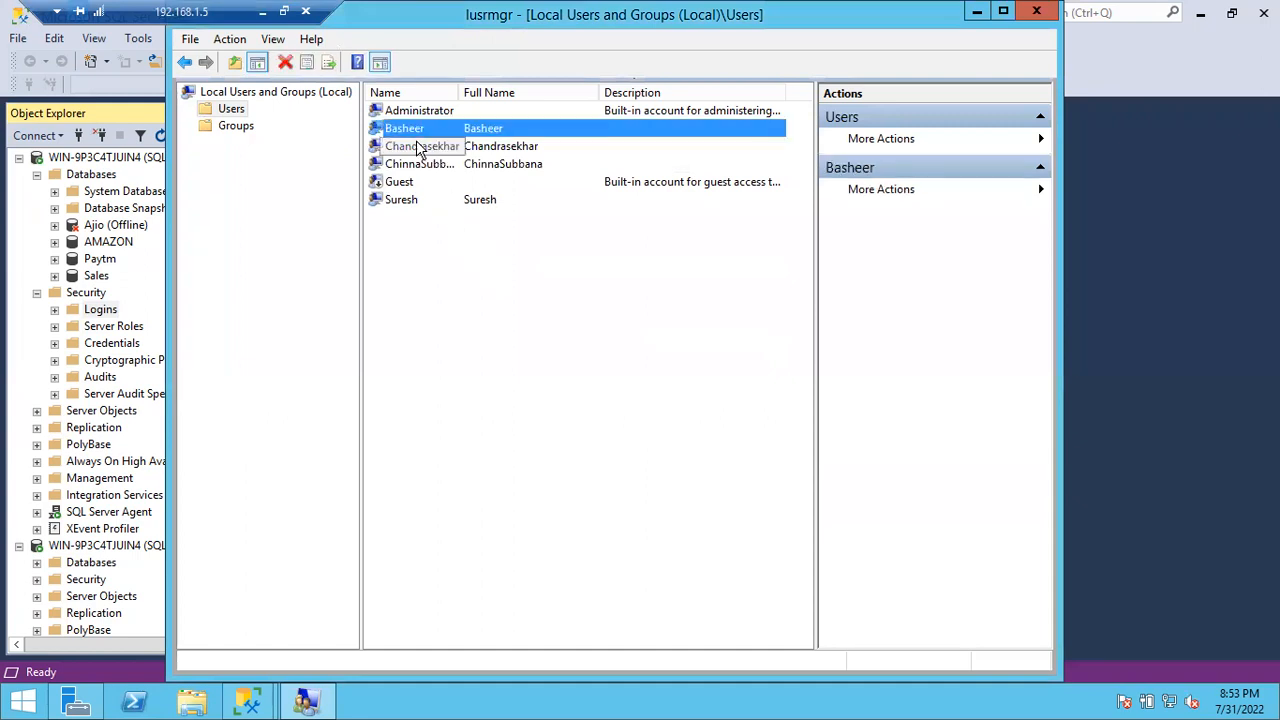
pyautogui.click(418, 147)
pyautogui.click(415, 164)
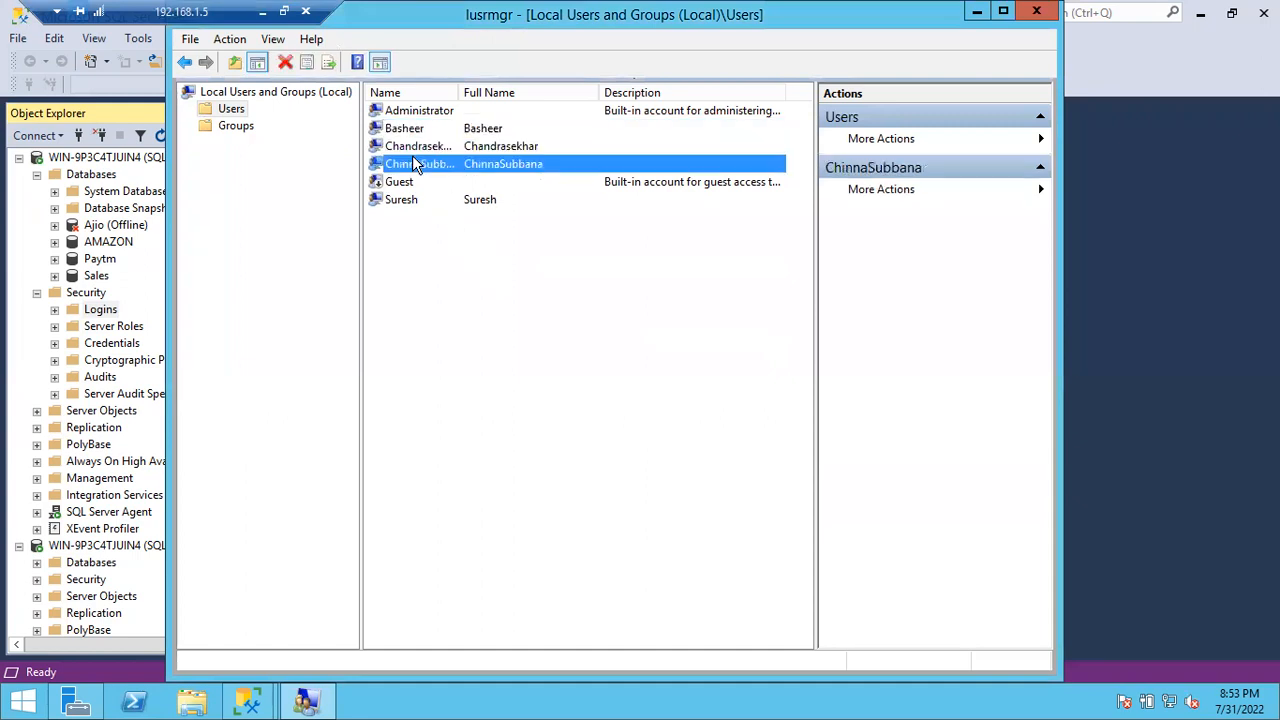
pyautogui.click(238, 128)
# Step: Start a new group named 'Sql' and enter the three user names as members
pyautogui.rightClick(491, 546)
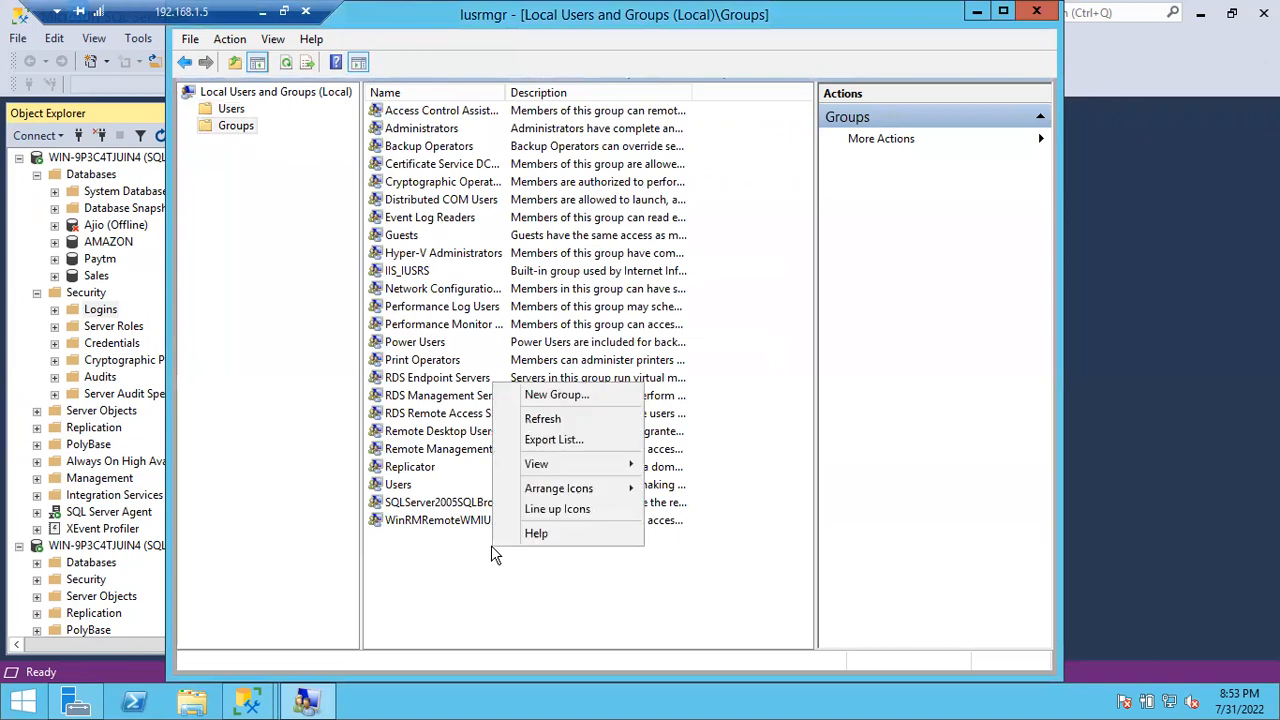
pyautogui.click(550, 396)
pyautogui.write('SqlDevelopers')
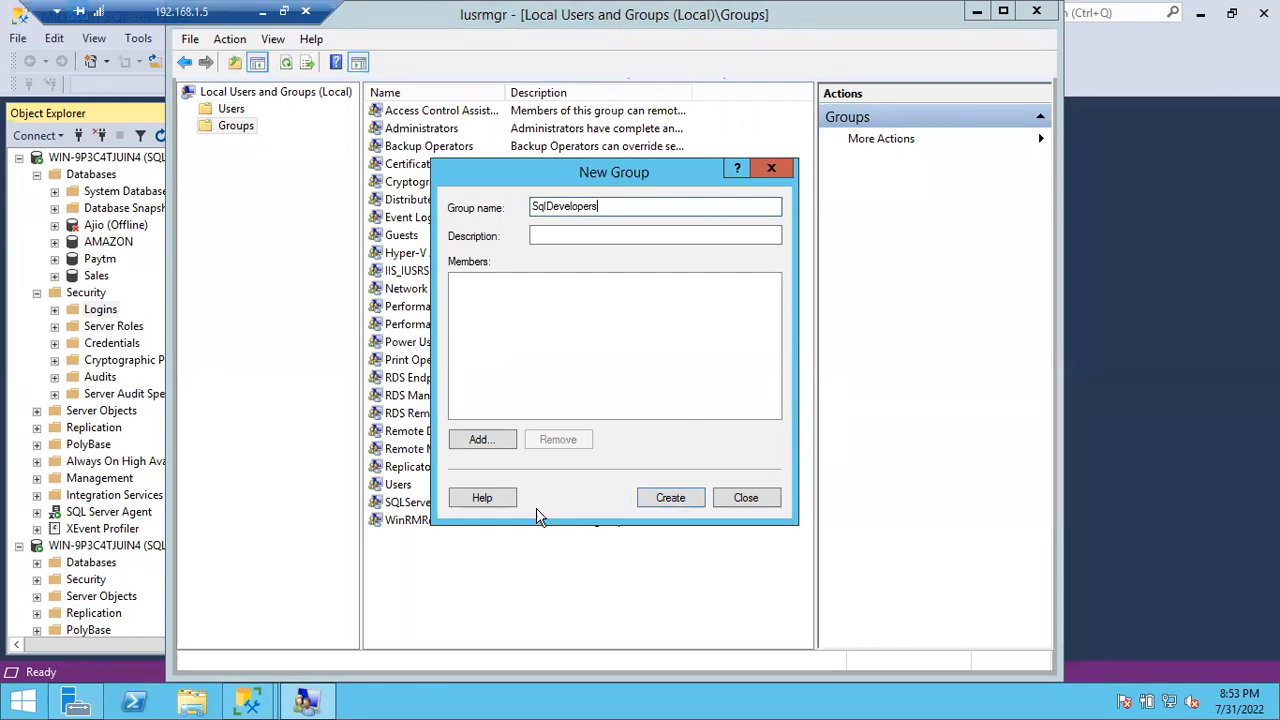
pyautogui.click(489, 441)
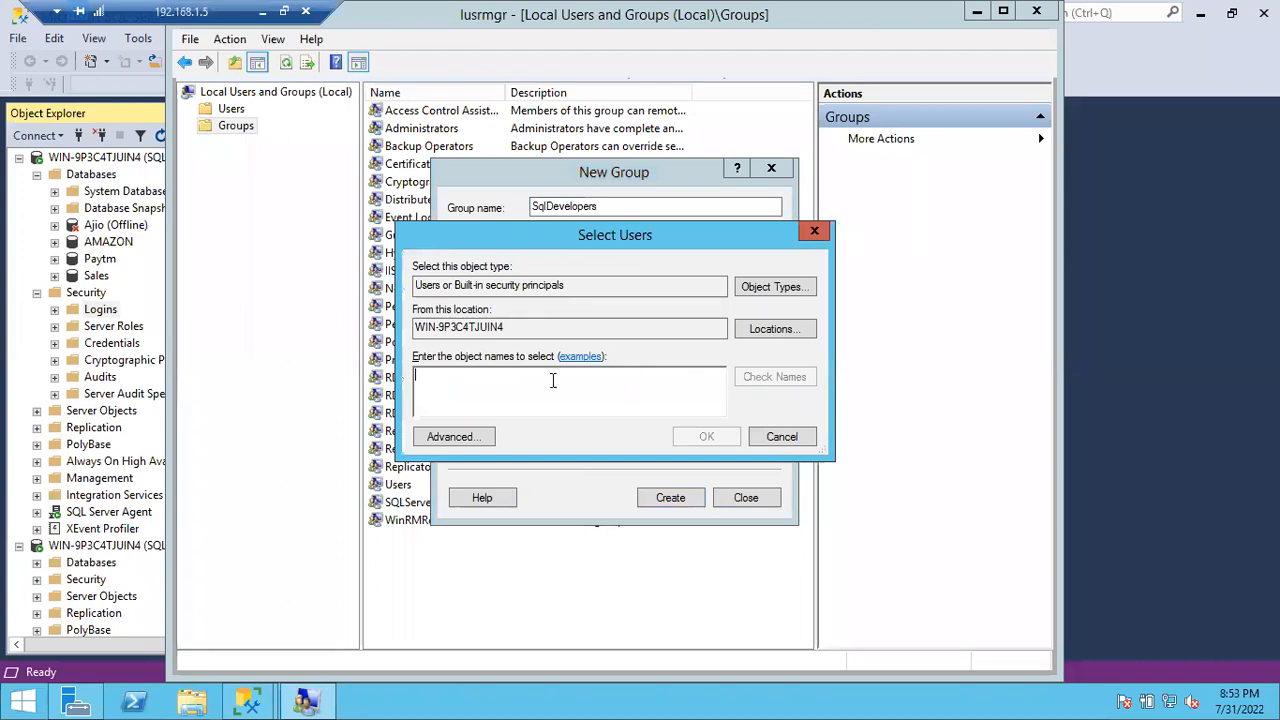
pyautogui.write('ChinnaSubbanna;Basheer')
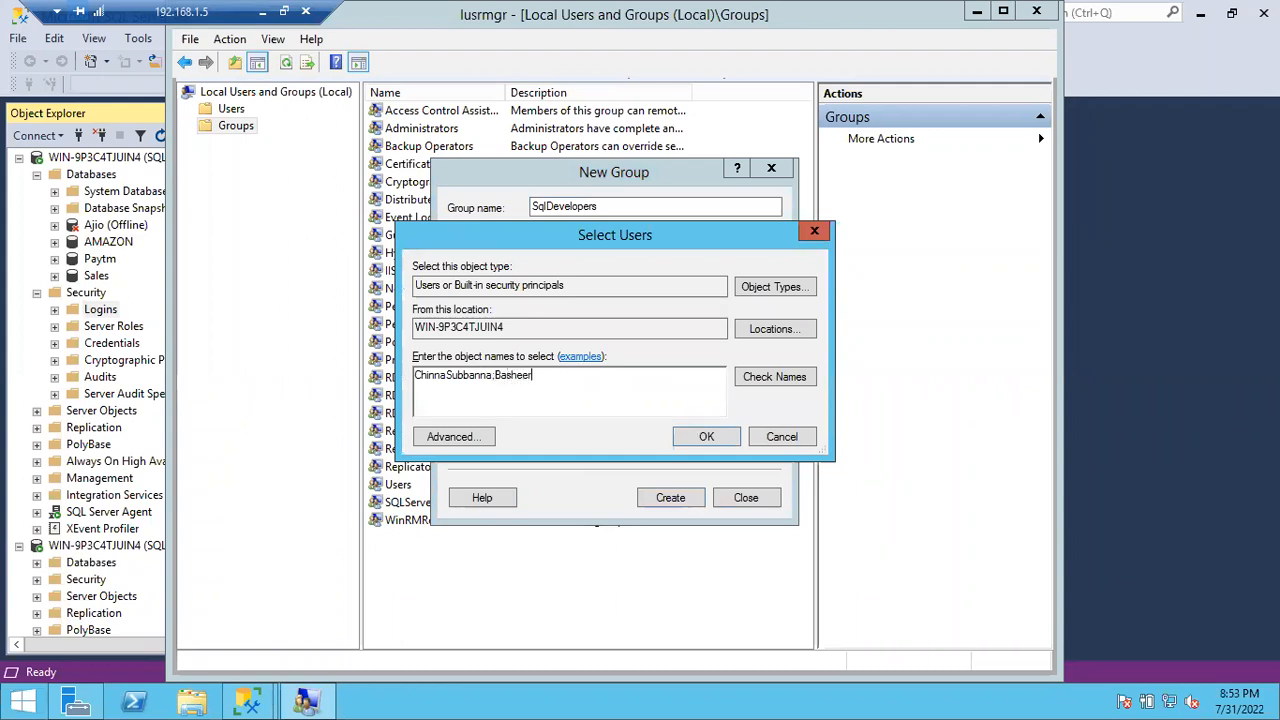
pyautogui.write('chandrasekhar')
pyautogui.click(750, 380)
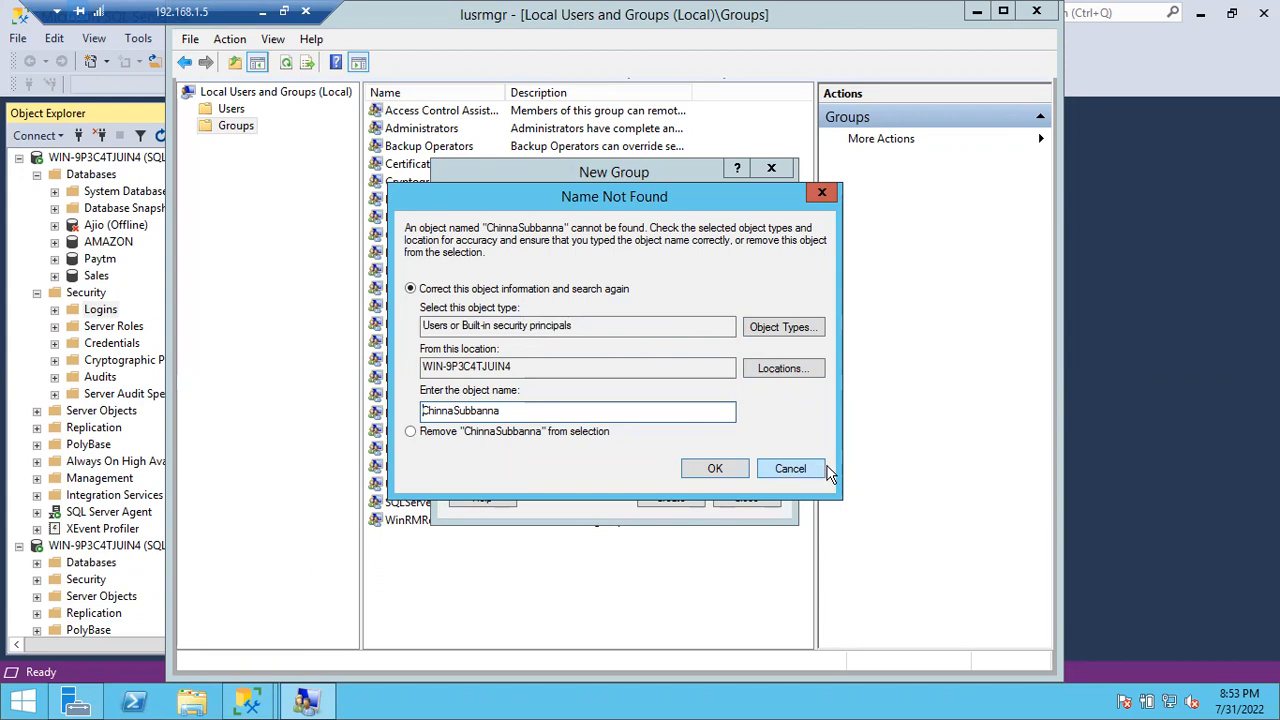
pyautogui.click(790, 468)
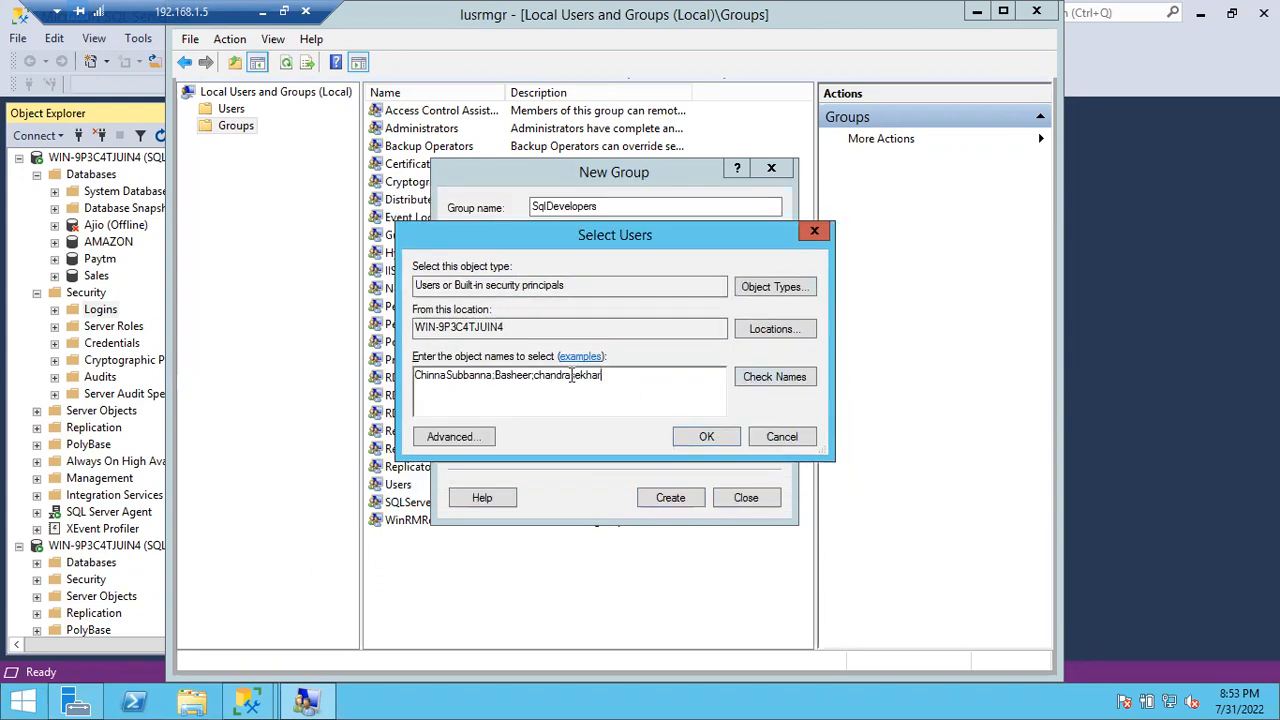
# Step: Correct the misspelled member name, confirm the three members, and close without creating the group
pyautogui.click(489, 377)
pyautogui.press('BackSpace')
pyautogui.click(758, 385)
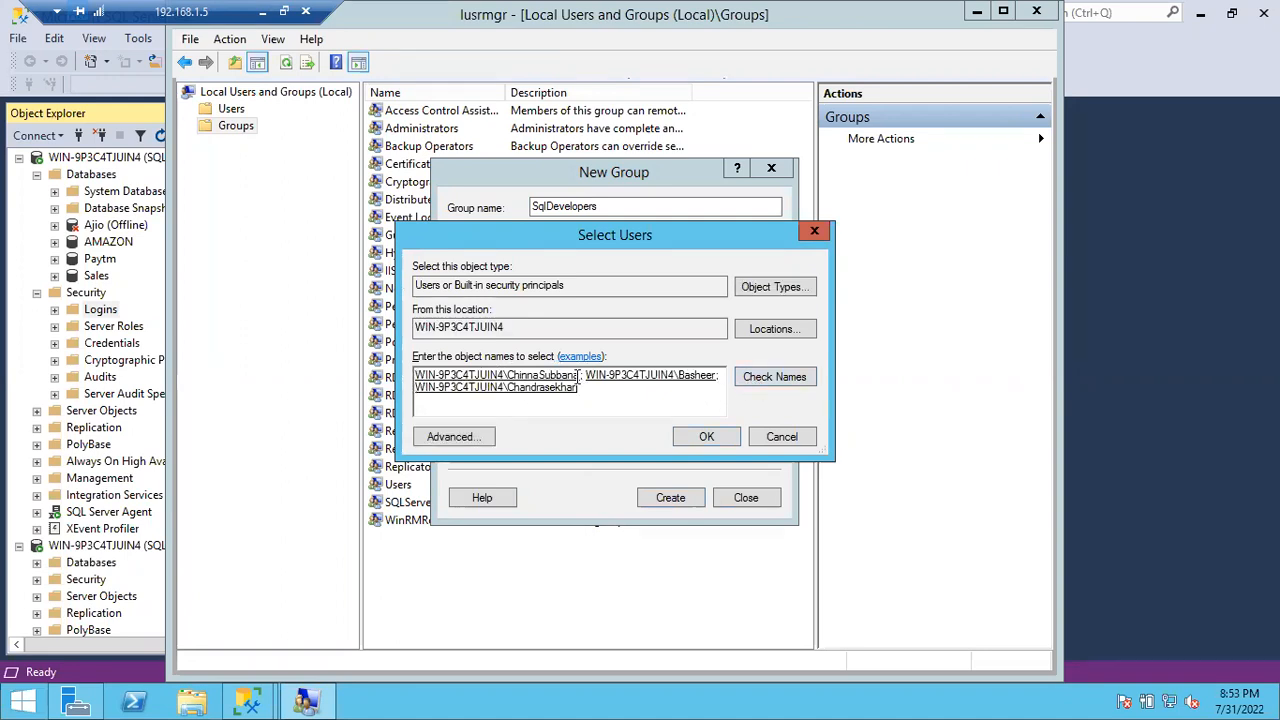
pyautogui.moveTo(580, 377); pyautogui.dragTo(481, 379)
pyautogui.click(480, 379)
pyautogui.click(661, 380)
pyautogui.click(524, 393)
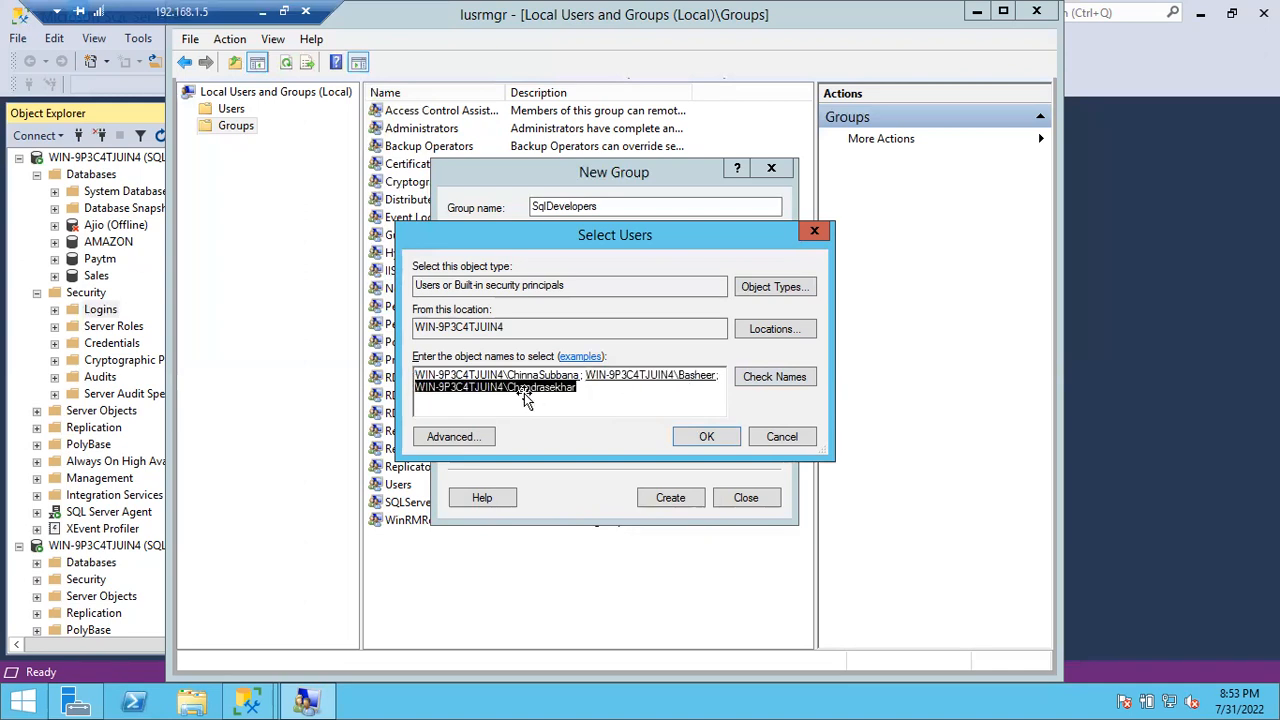
pyautogui.click(706, 436)
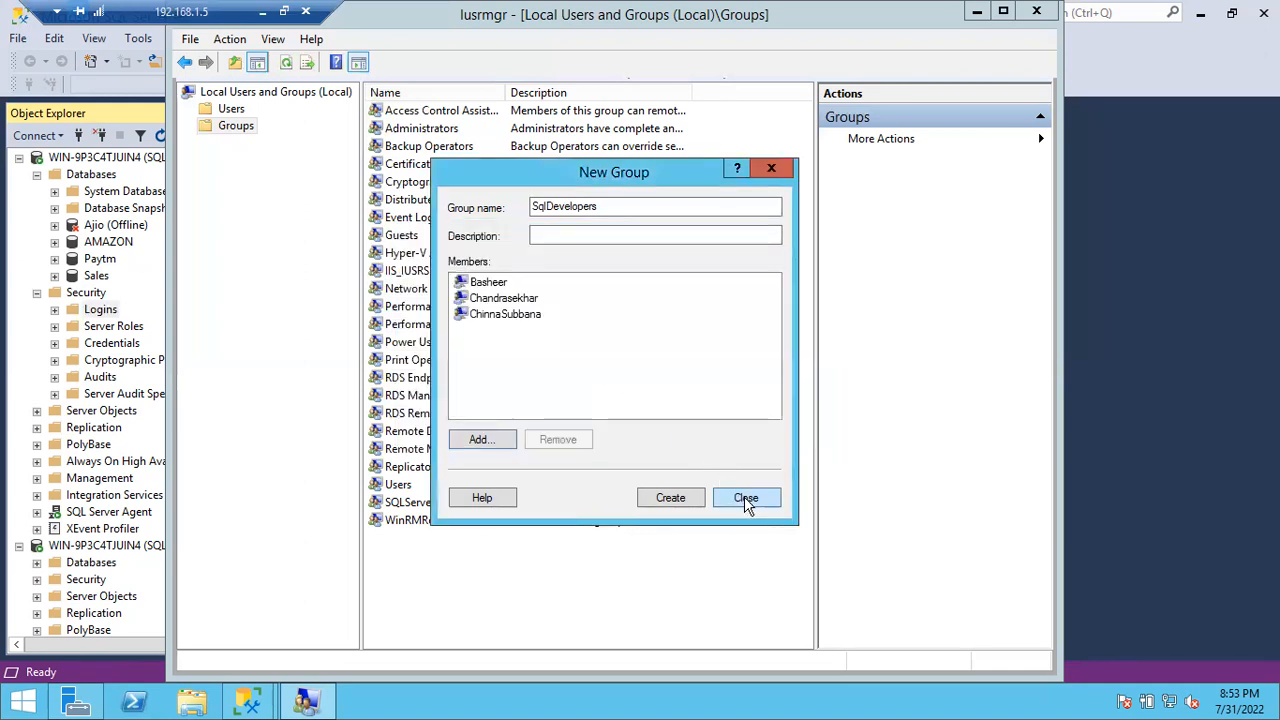
pyautogui.click(745, 497)
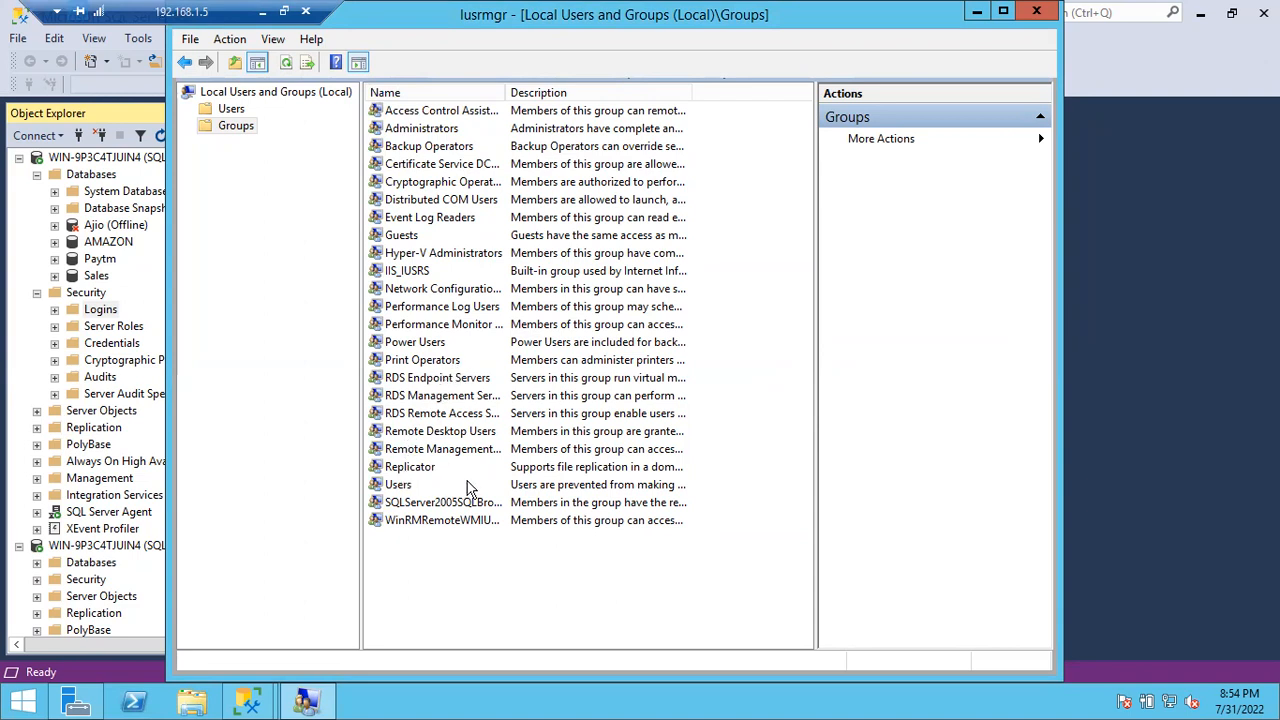
# Step: Refresh the Groups list and widen the Name column to show full group names
pyautogui.rightClick(449, 556)
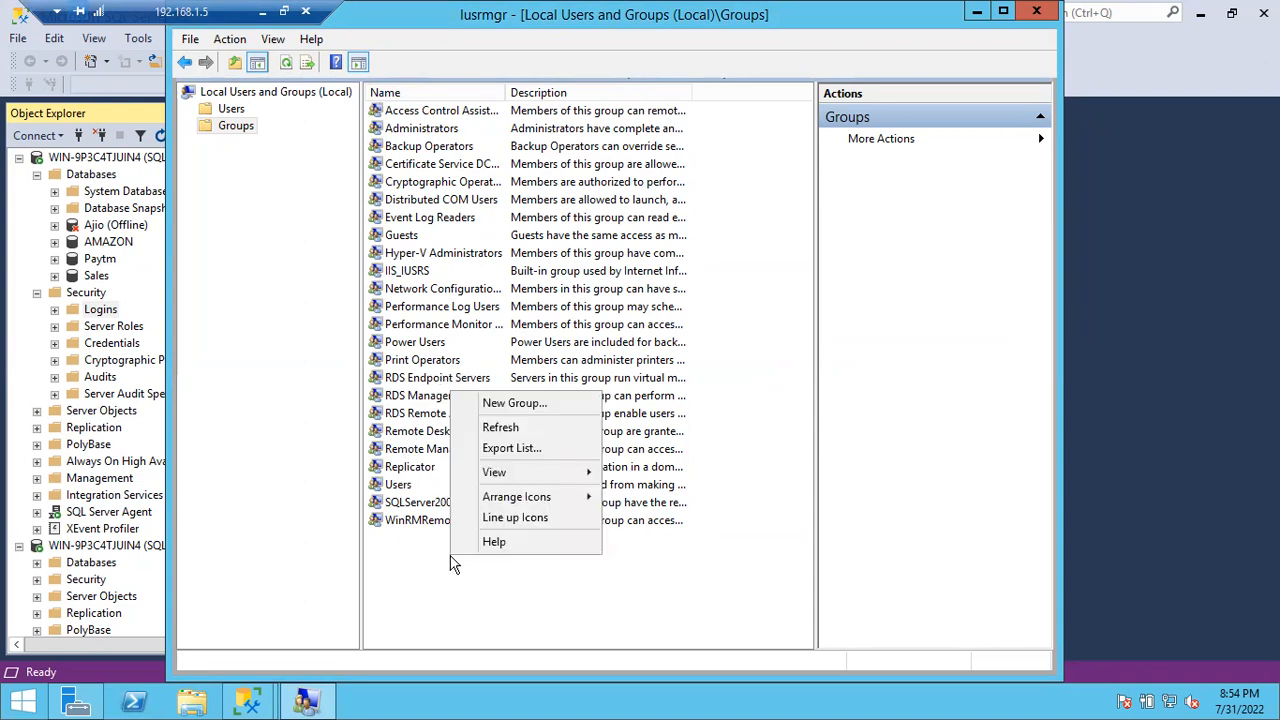
pyautogui.click(505, 430)
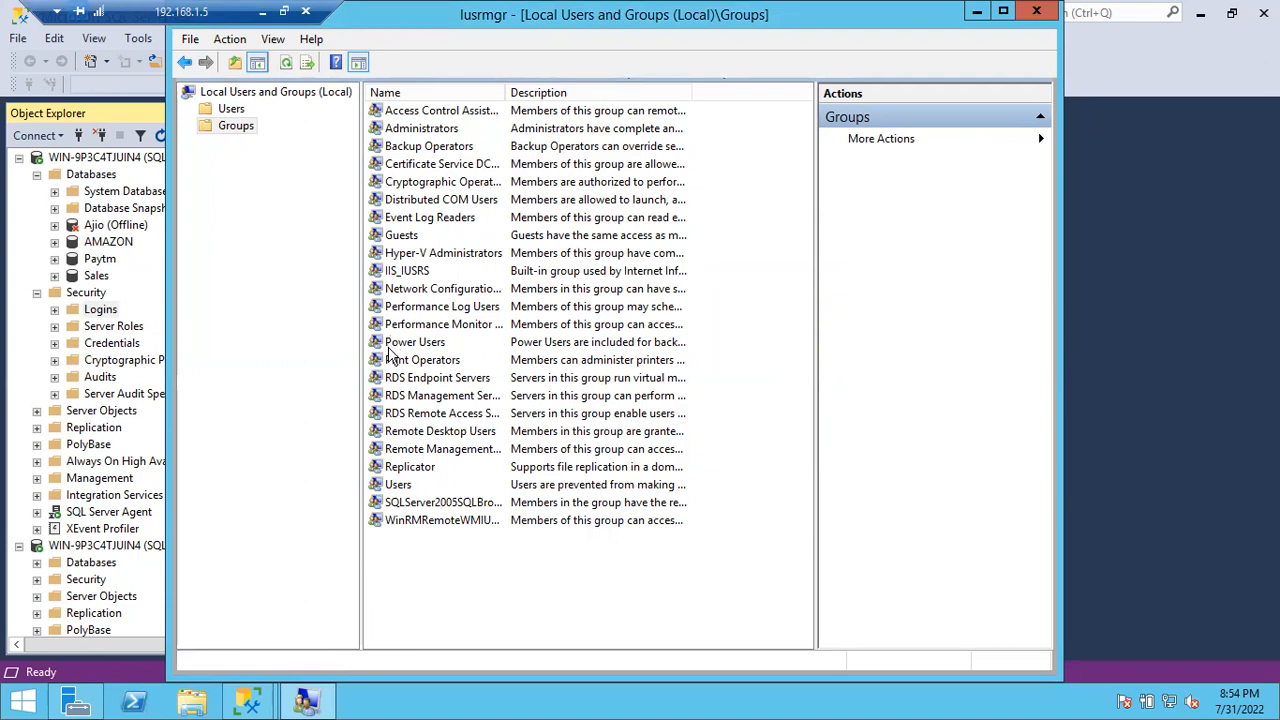
pyautogui.click(424, 504)
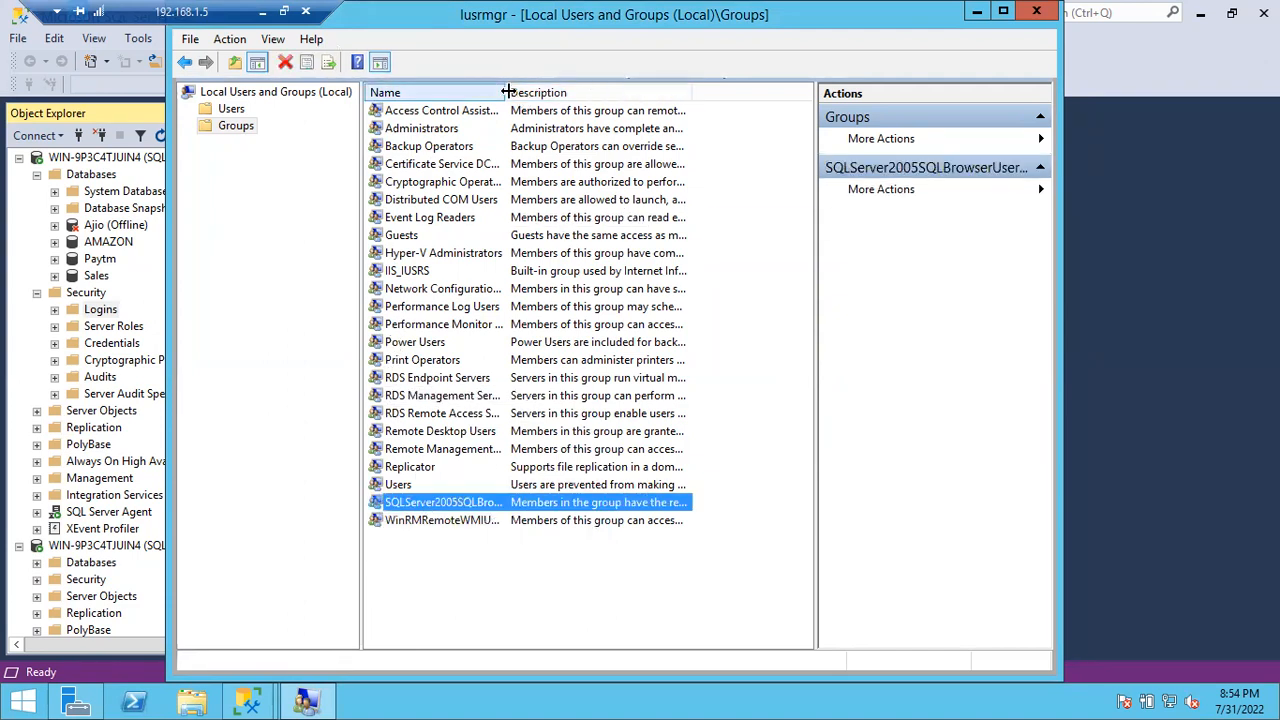
pyautogui.moveTo(507, 92); pyautogui.dragTo(562, 90)
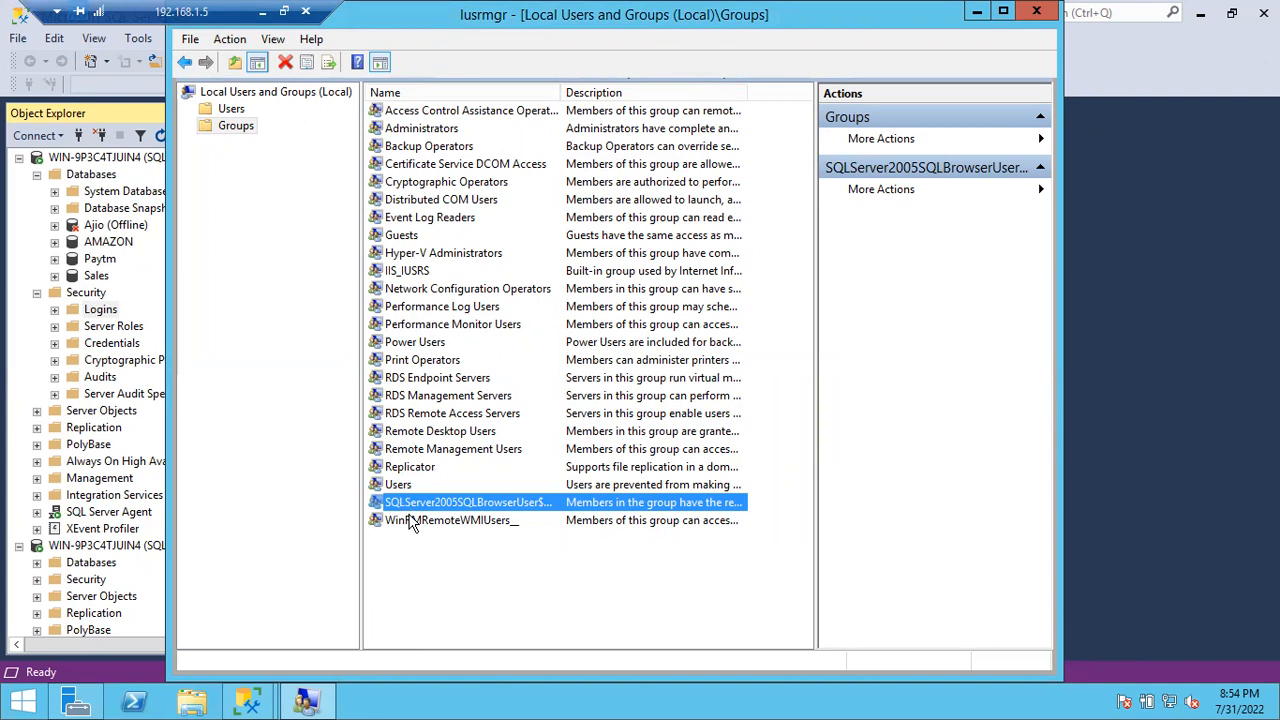
# Step: Reload the Groups list and bring up its context menu for a new group
pyautogui.click(222, 109)
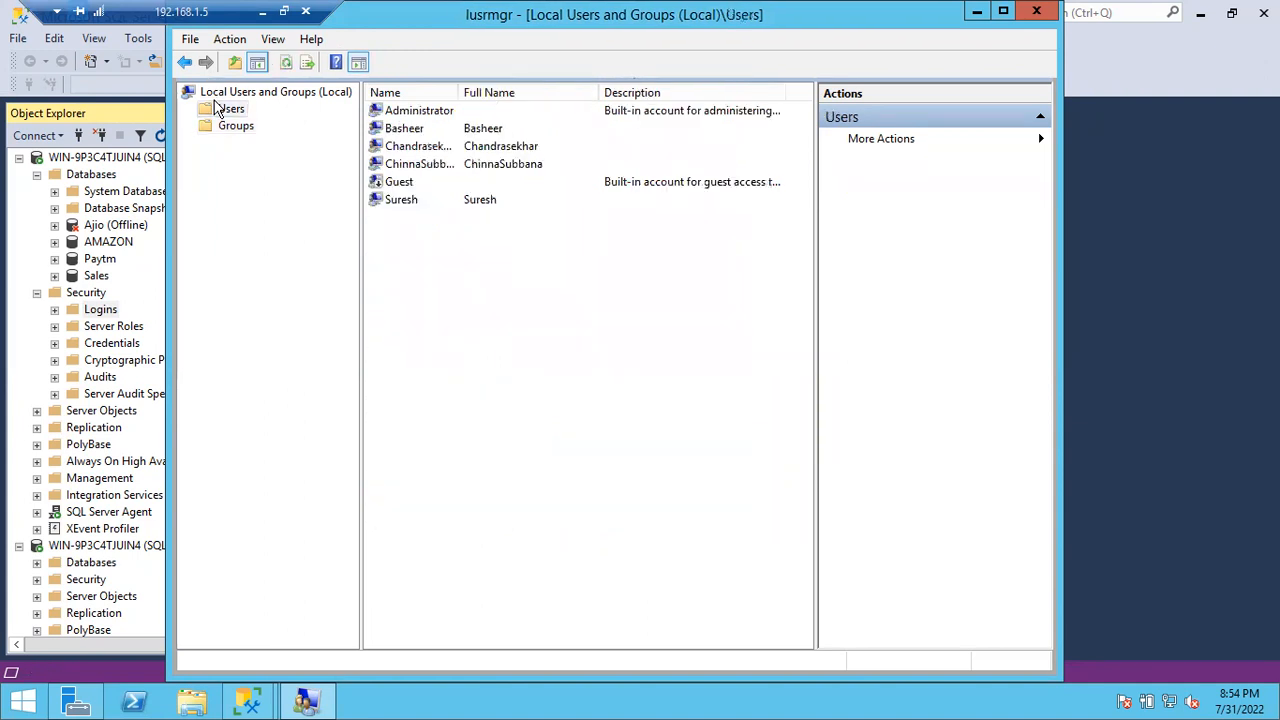
pyautogui.click(230, 127)
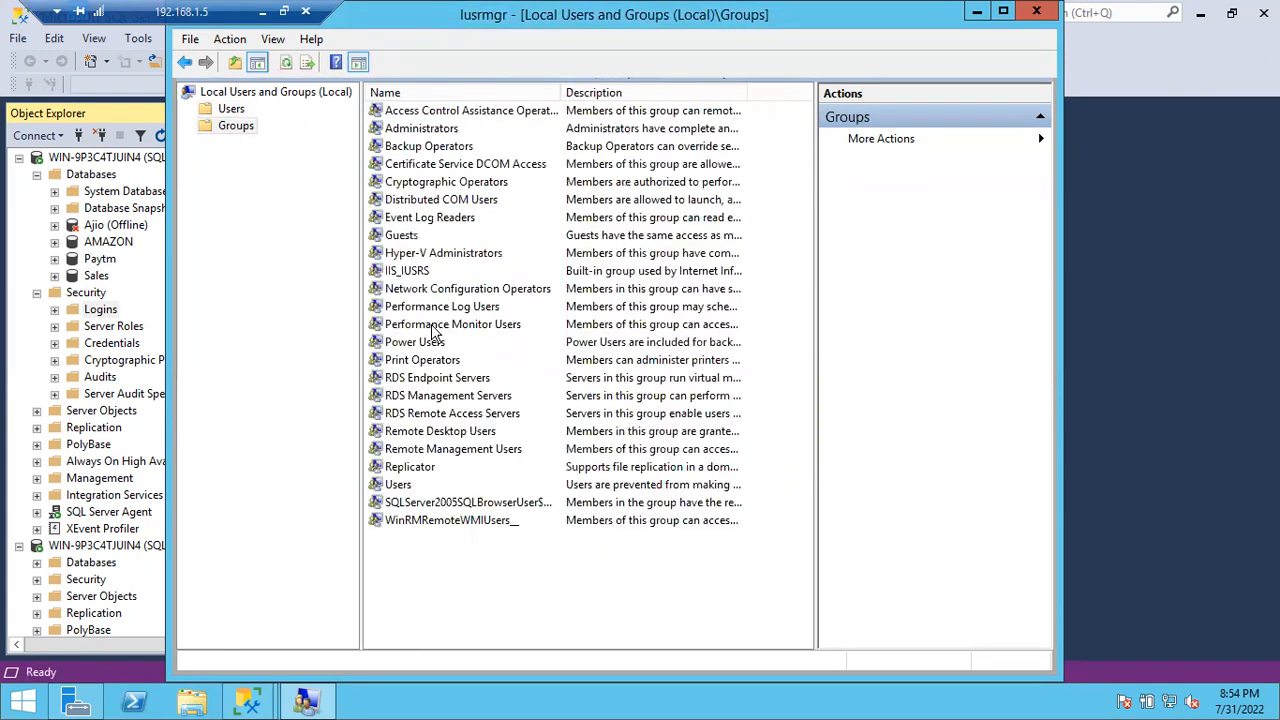
pyautogui.rightClick(451, 561)
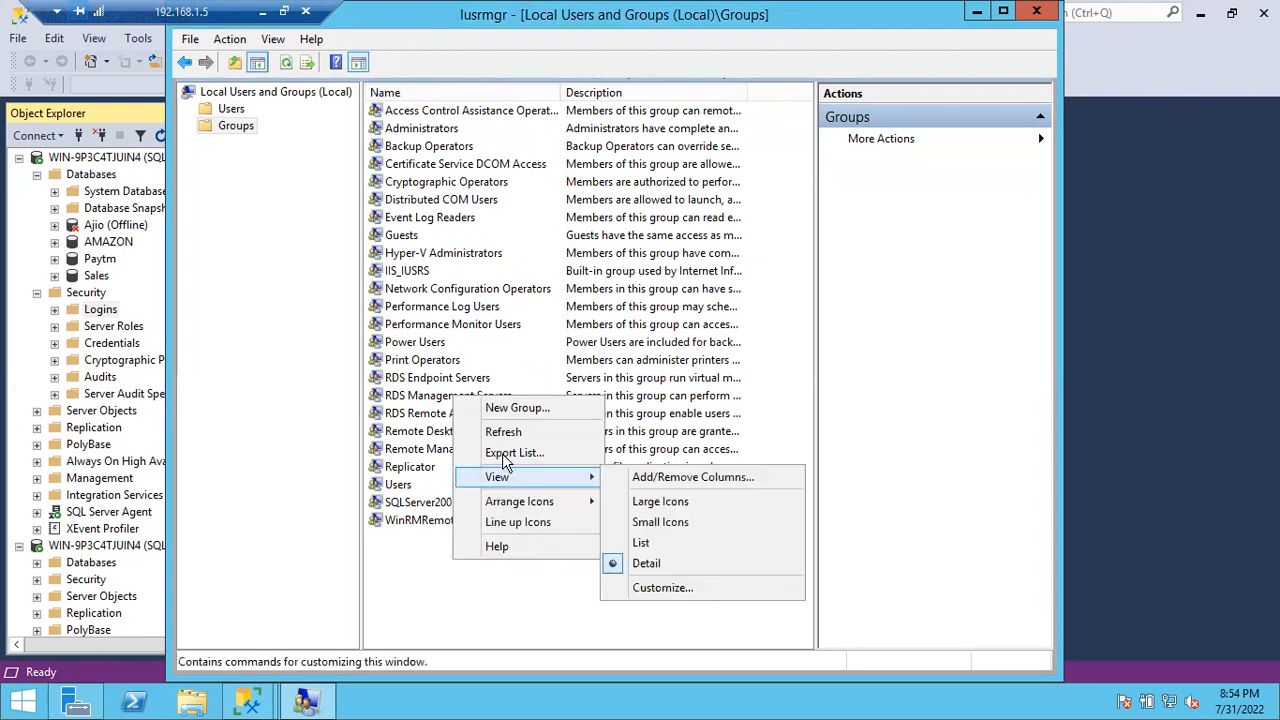
pyautogui.click(502, 431)
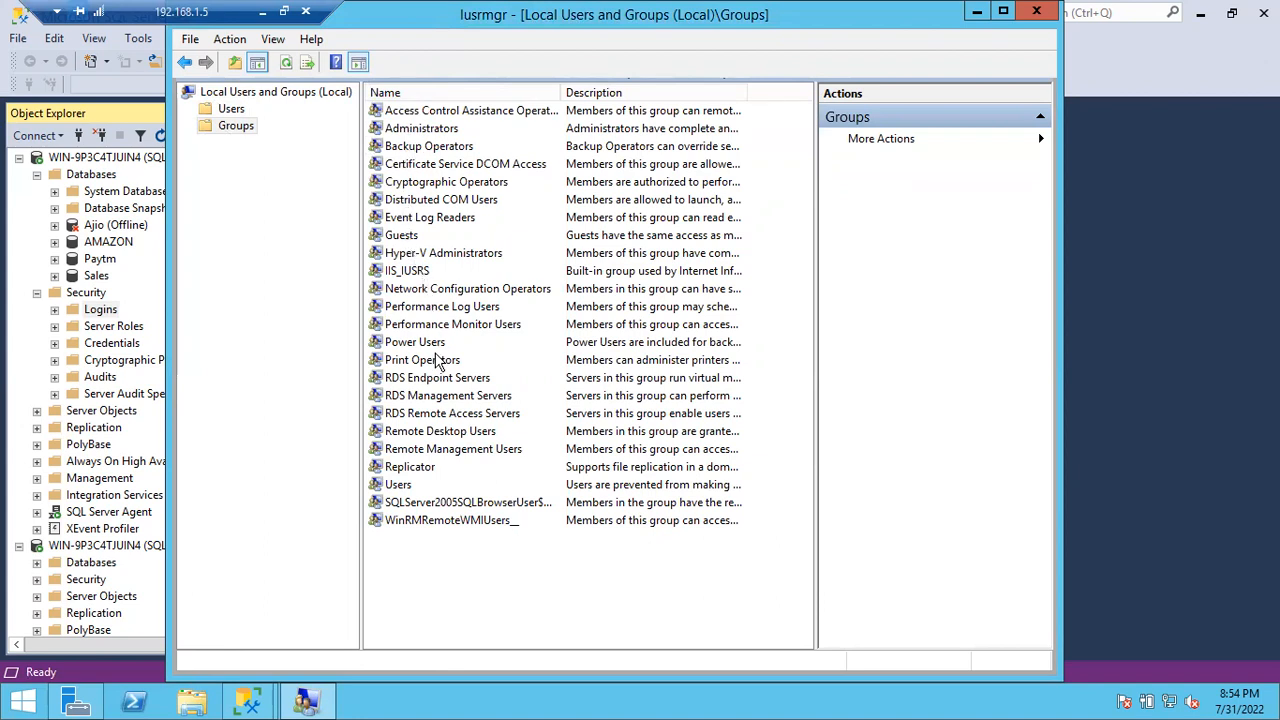
pyautogui.rightClick(418, 548)
# Step: Create the SqlDevelopers group with the three new local users resolved as members
pyautogui.click(472, 392)
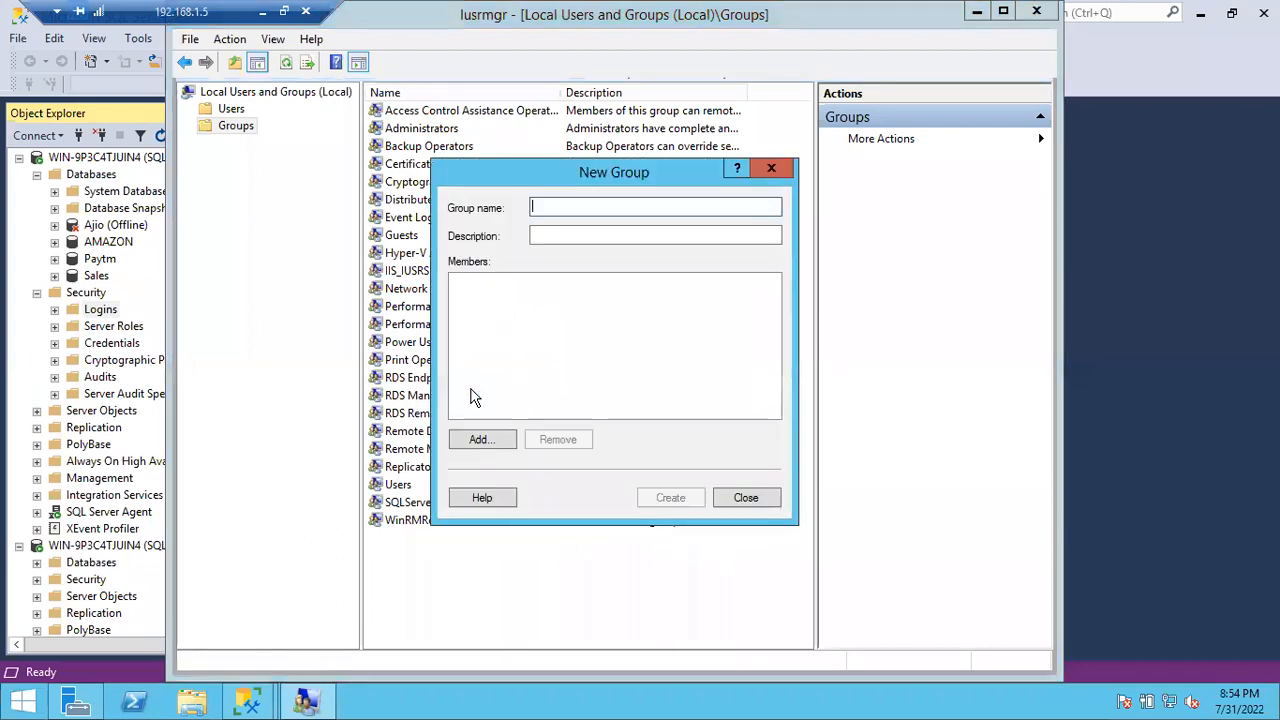
pyautogui.write('SqlDevelopers')
pyautogui.press('Tab')
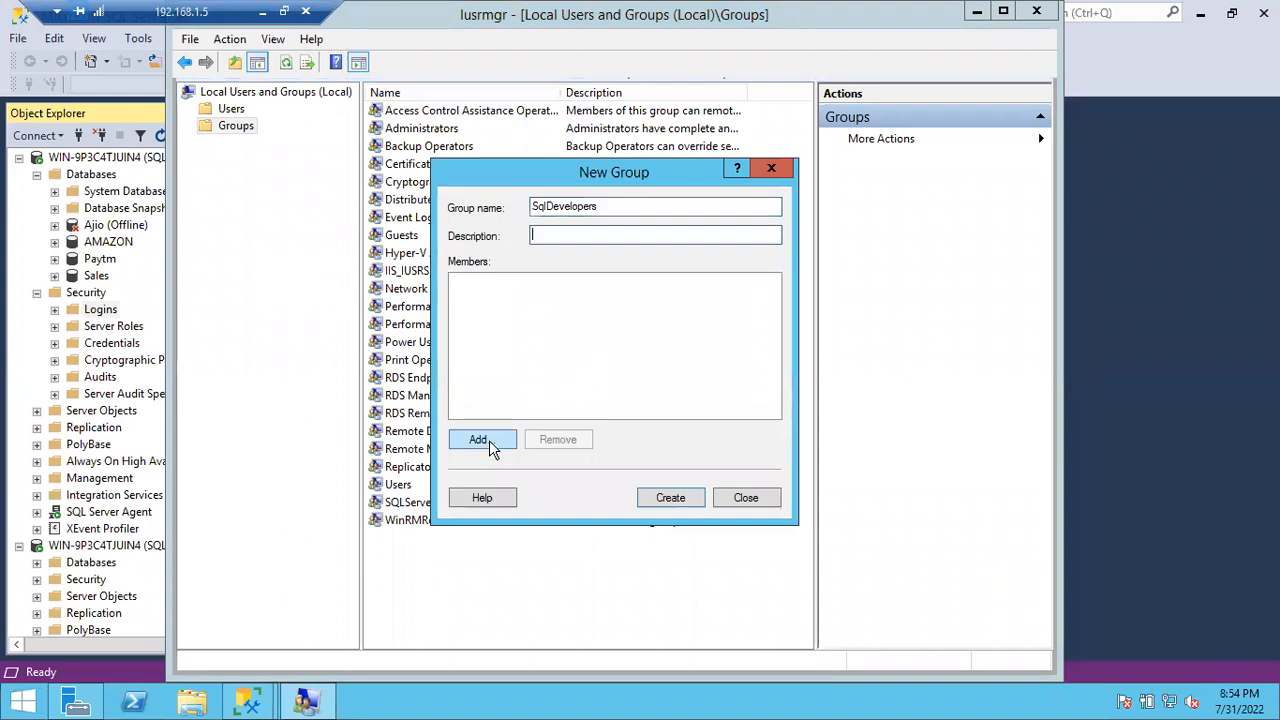
pyautogui.click(489, 440)
pyautogui.write('Chinnasubbana;')
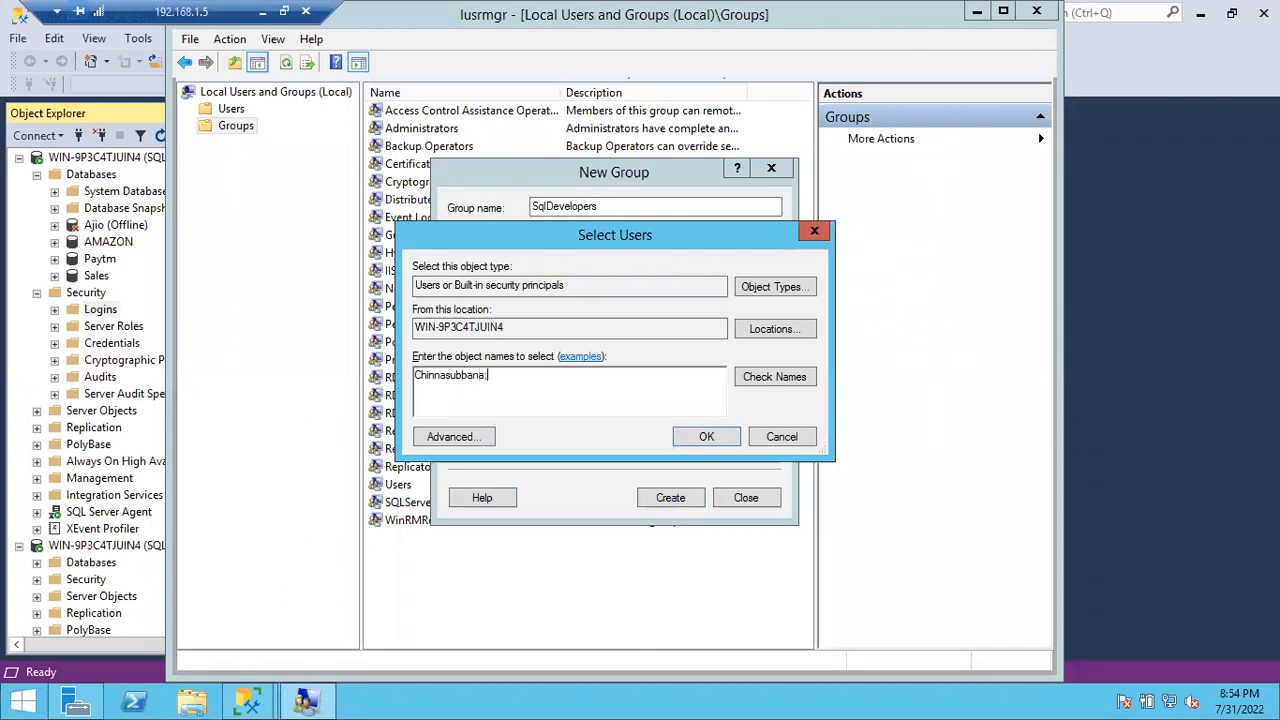
pyautogui.write('Chandrasekhar;Bah')
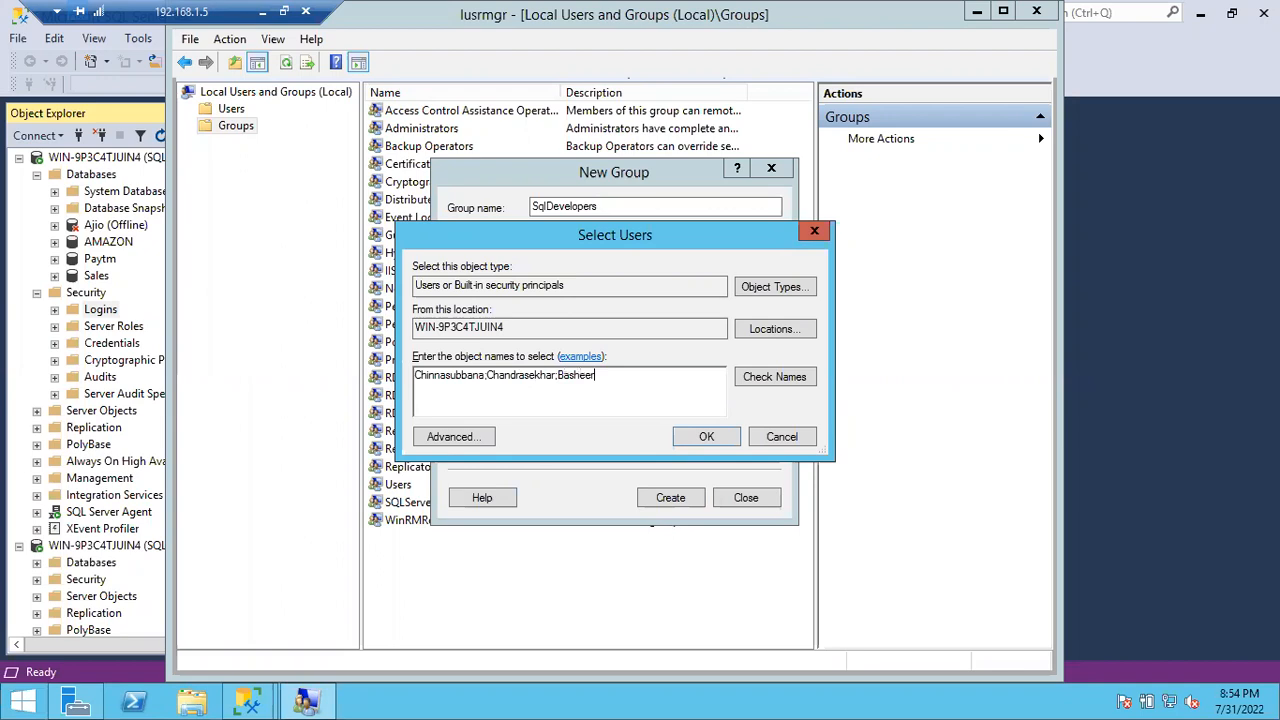
pyautogui.click(762, 378)
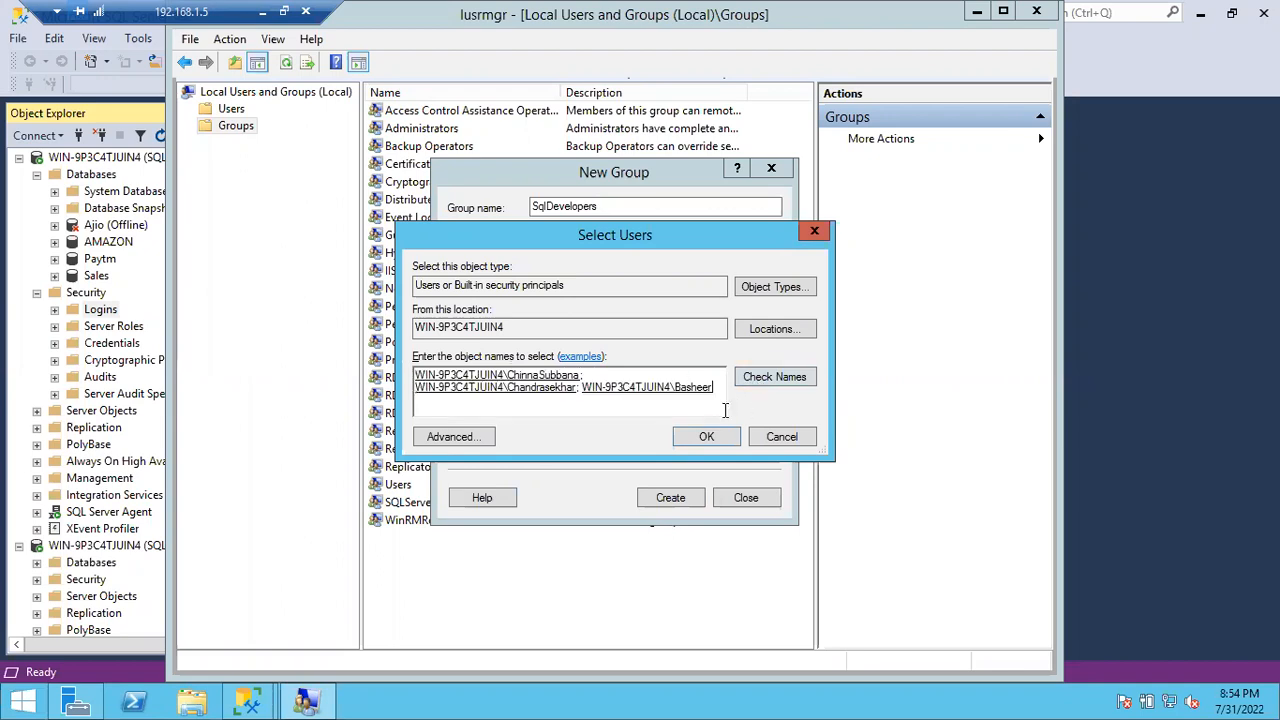
pyautogui.click(702, 442)
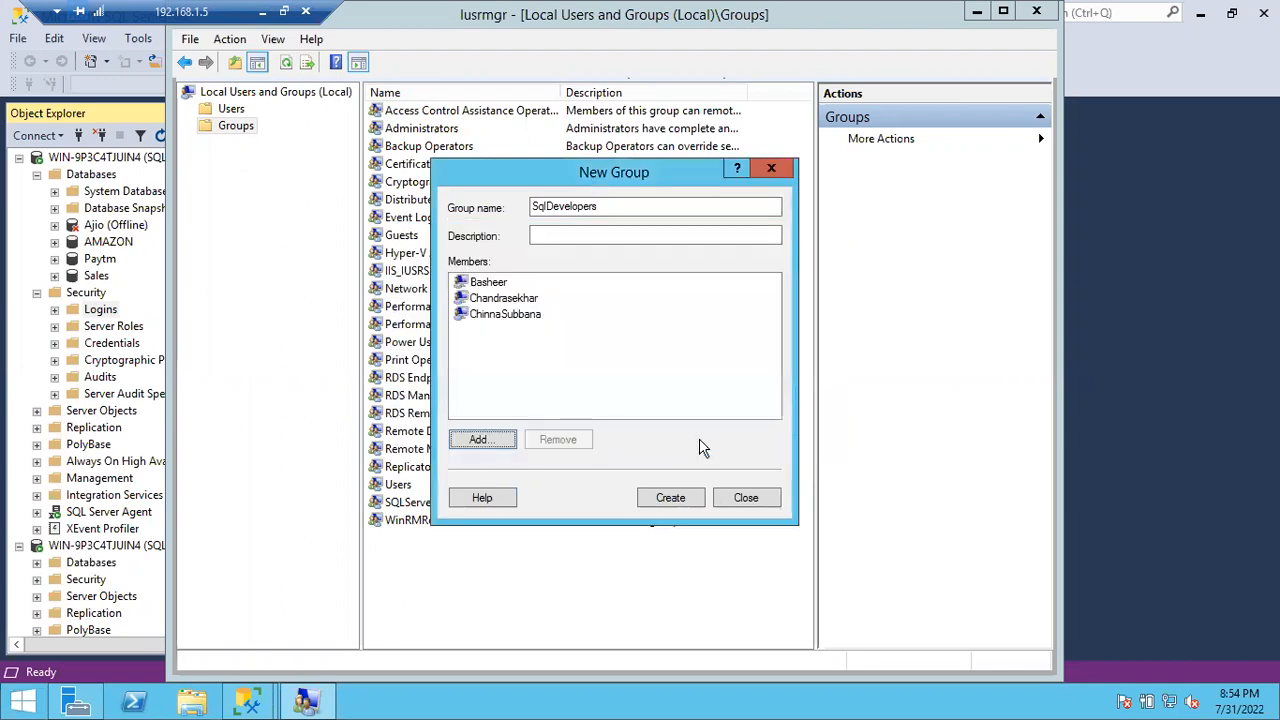
pyautogui.click(669, 500)
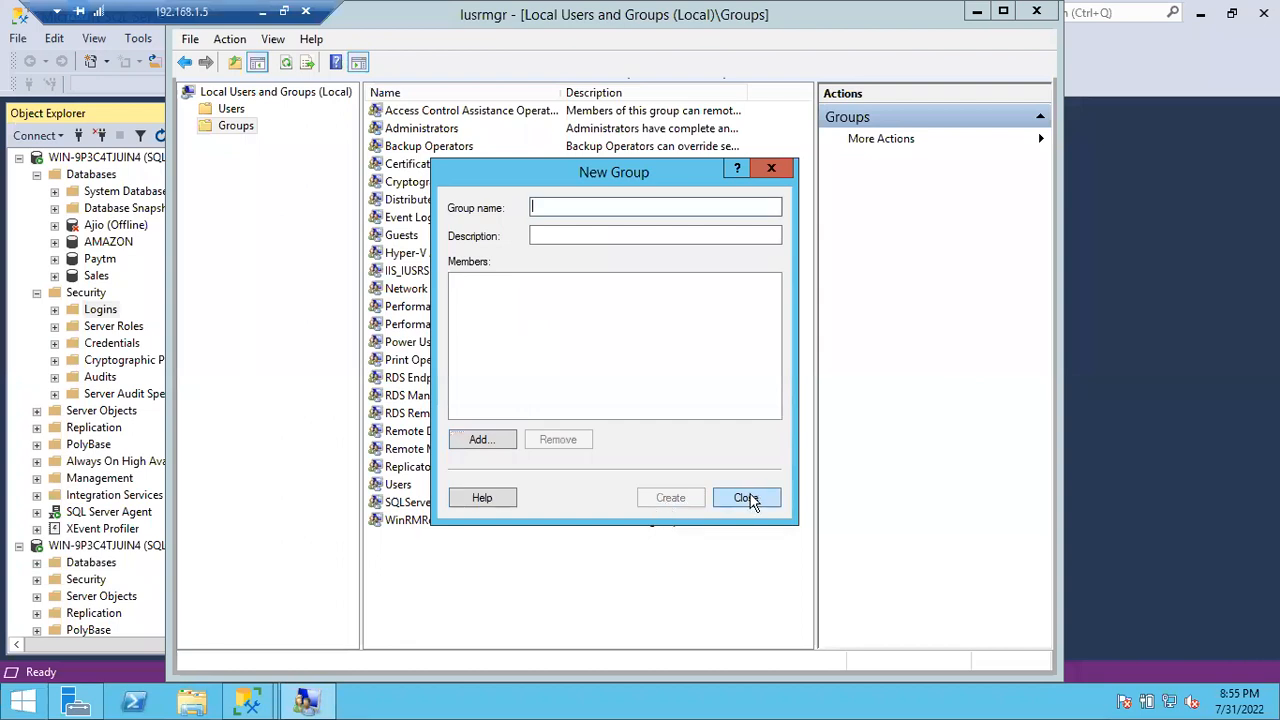
pyautogui.click(750, 500)
pyautogui.click(418, 524)
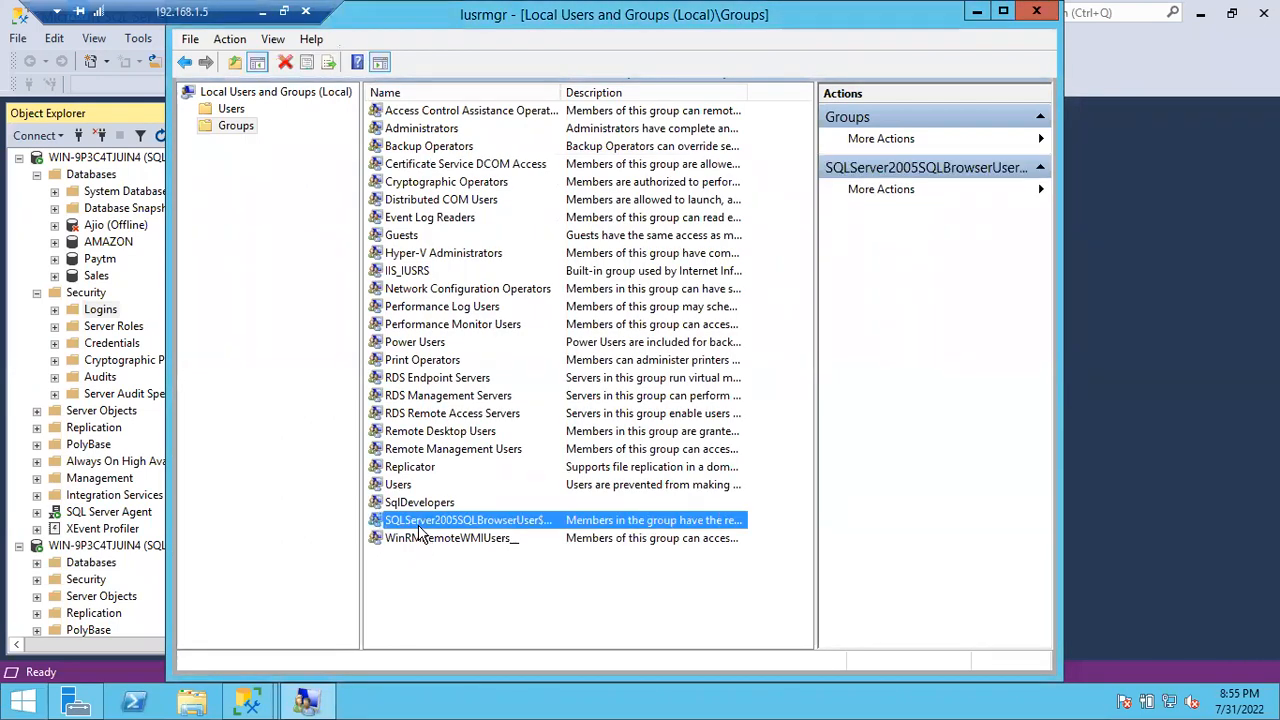
# Step: Refresh the Groups list, select SqlDevelopers, and switch back to SQL Server Management Studio
pyautogui.rightClick(428, 580)
pyautogui.click(478, 452)
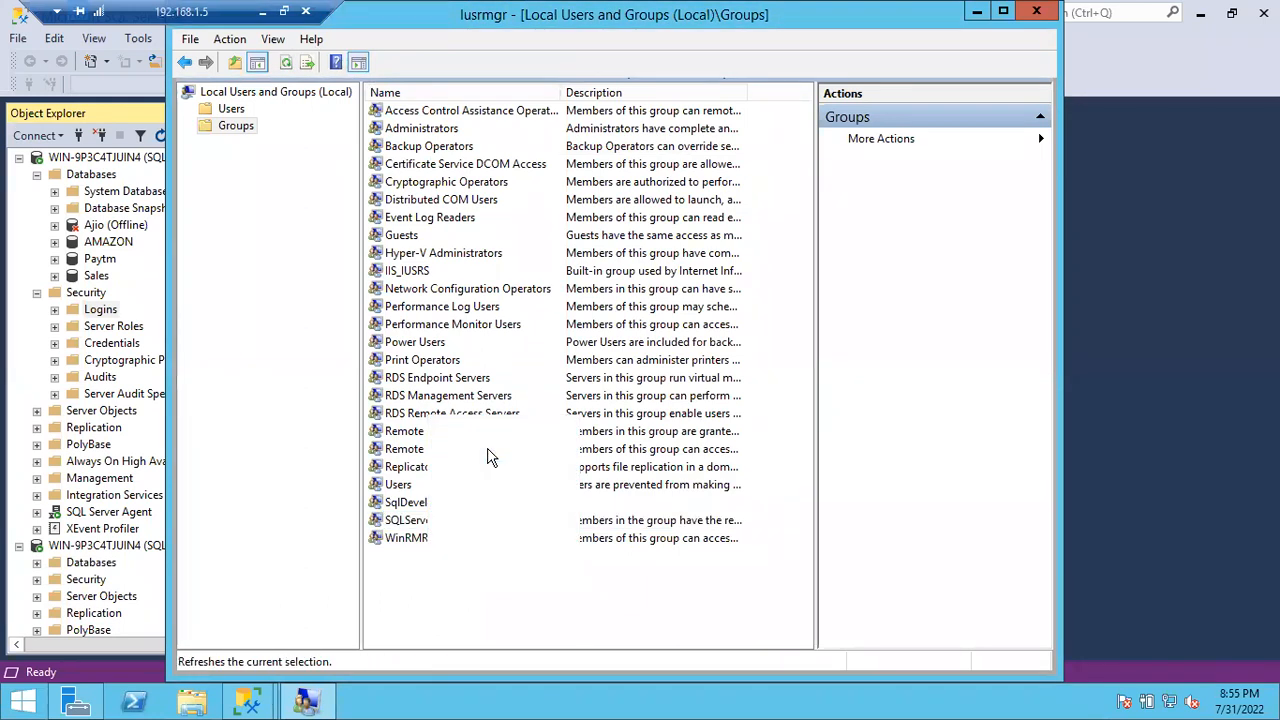
pyautogui.click(449, 522)
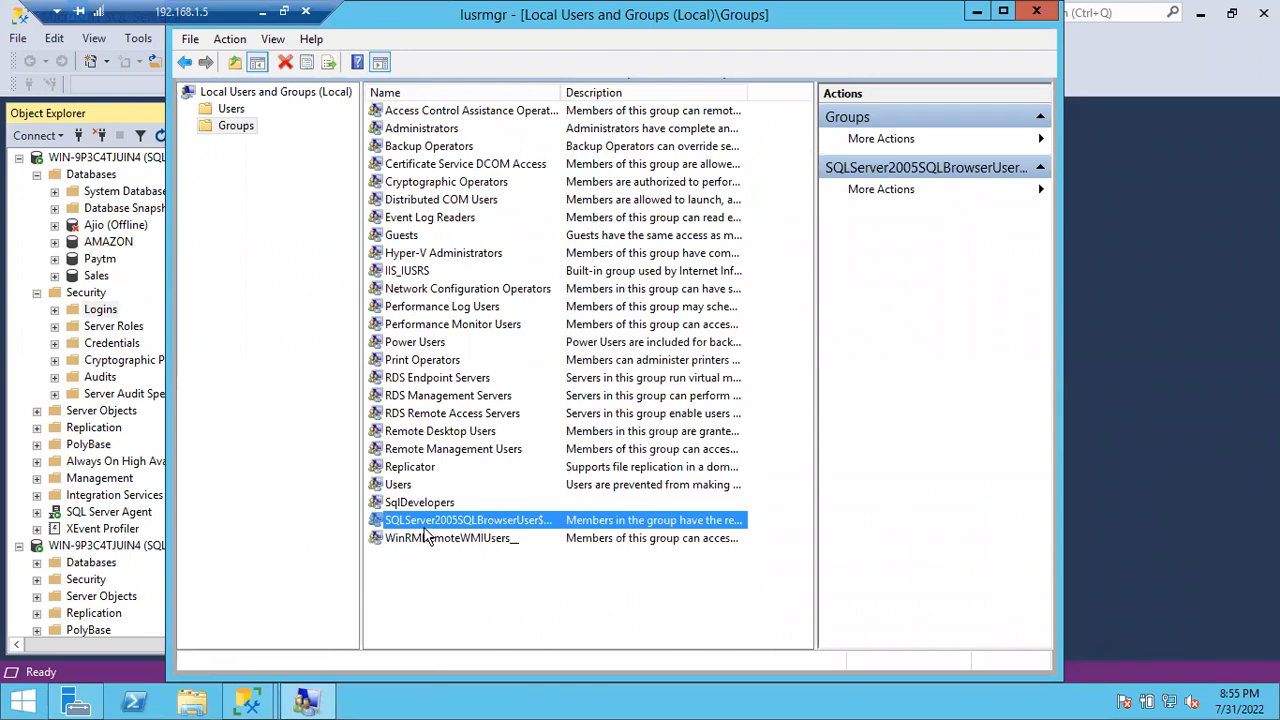
pyautogui.click(415, 505)
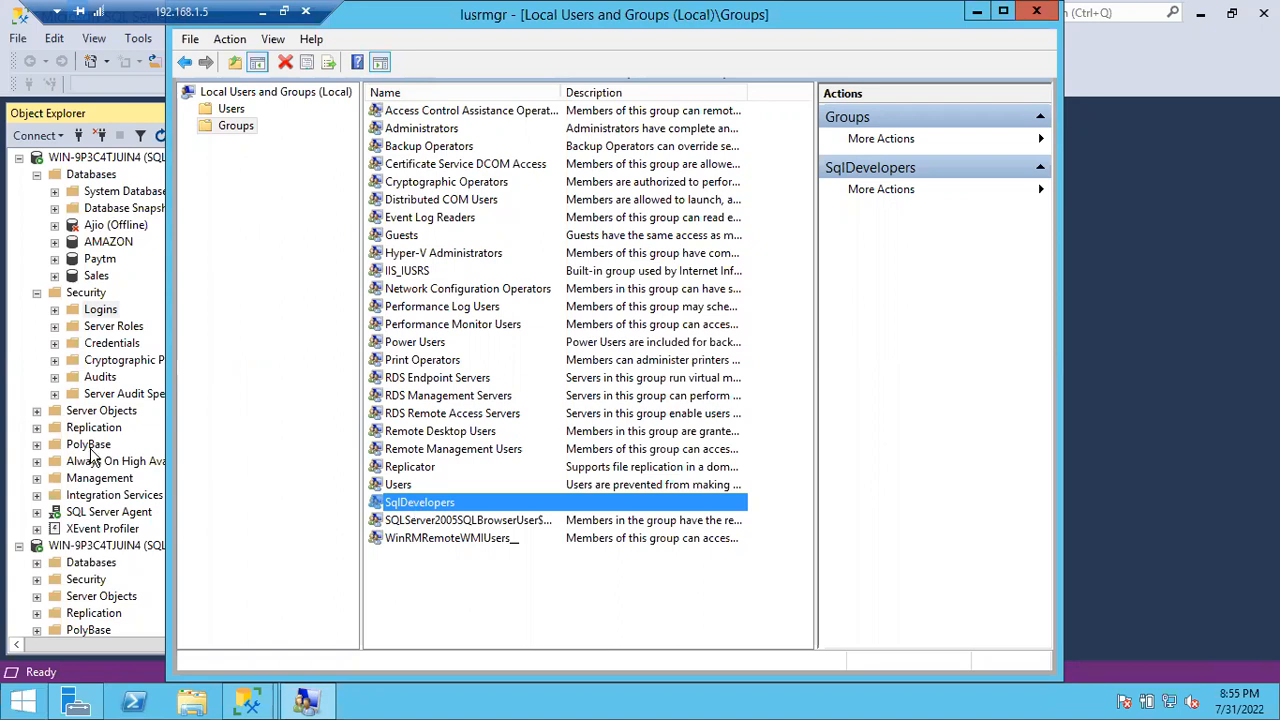
pyautogui.click(102, 314)
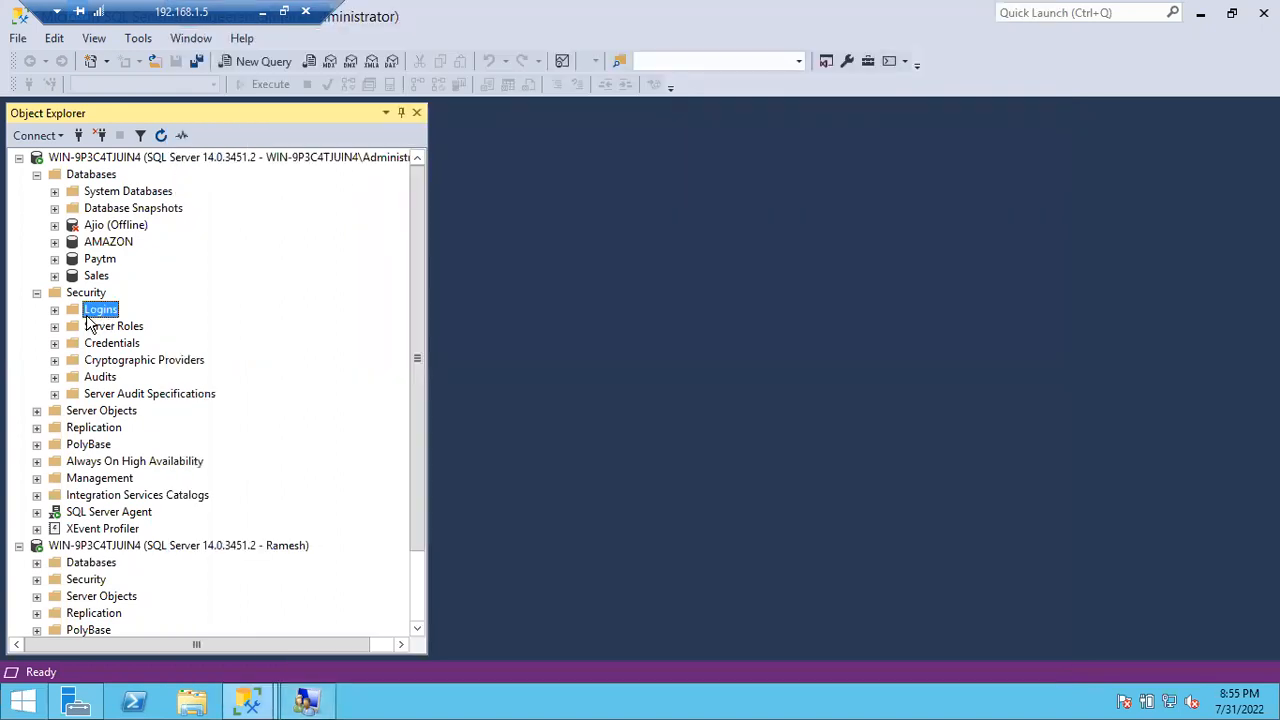
# Step: Start a new login under Logins and search for 'sqldevelopers', which is not found
pyautogui.click(55, 311)
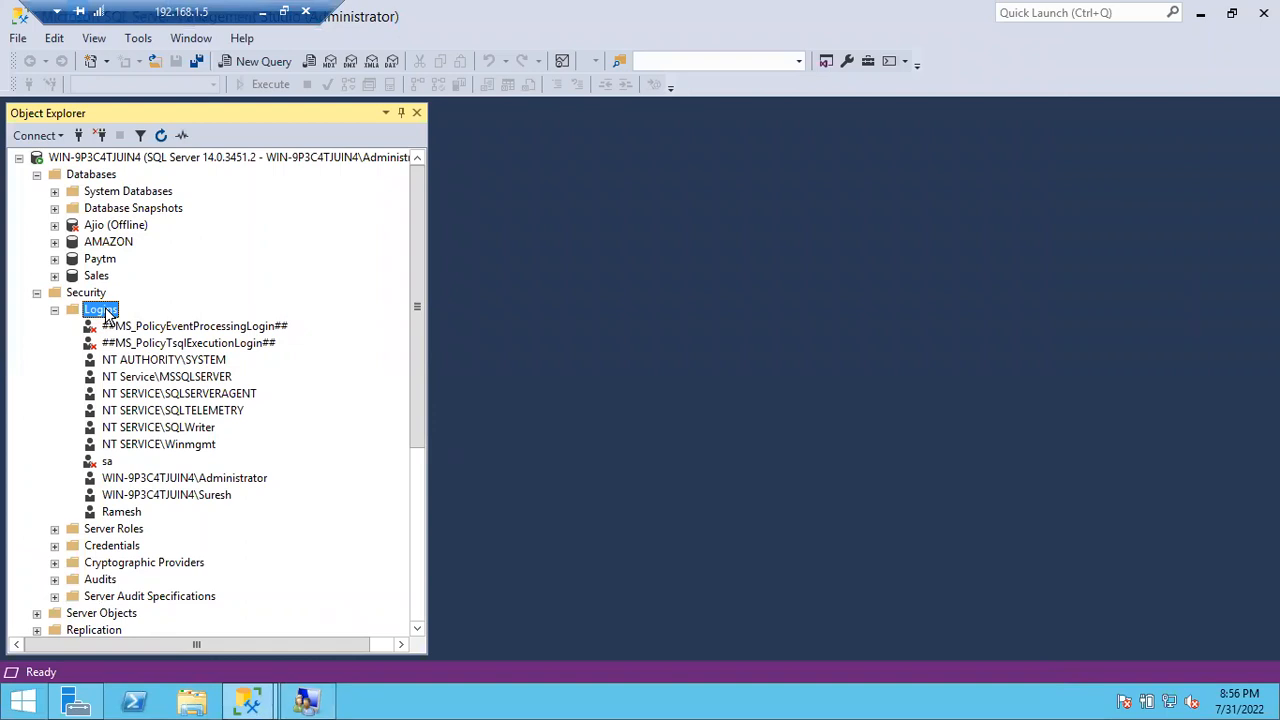
pyautogui.rightClick(105, 312)
pyautogui.click(140, 320)
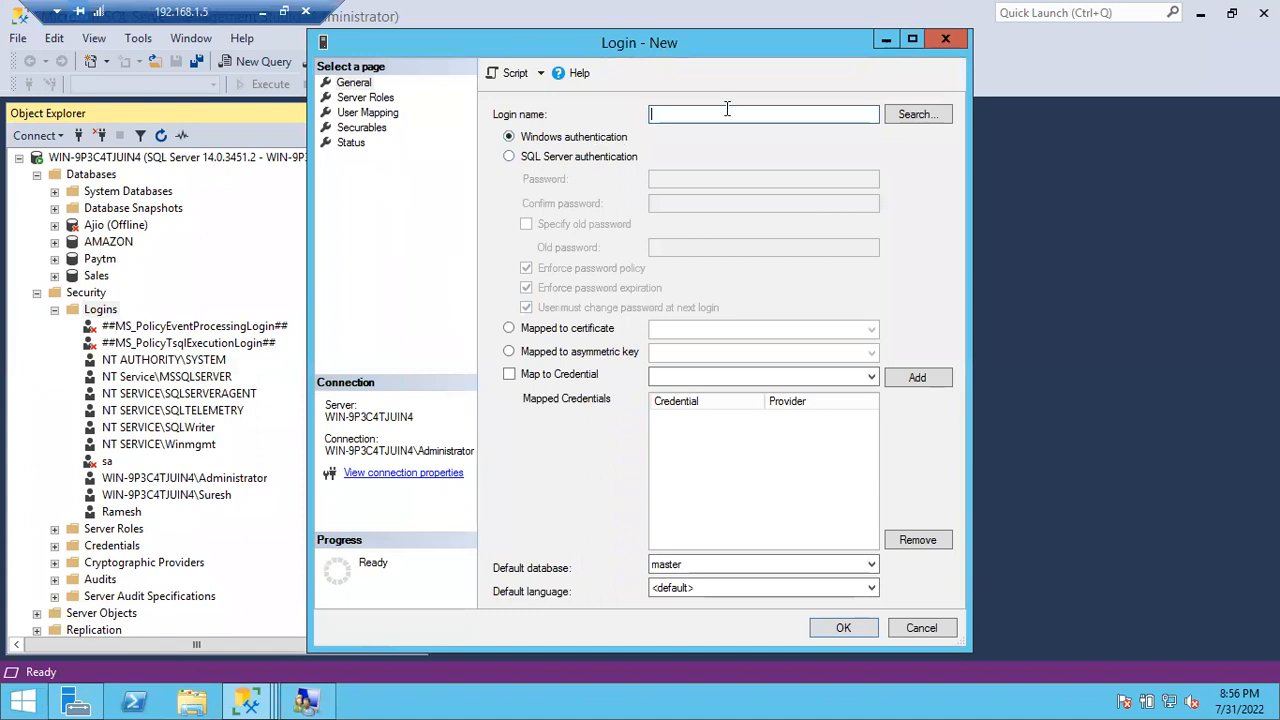
pyautogui.click(916, 114)
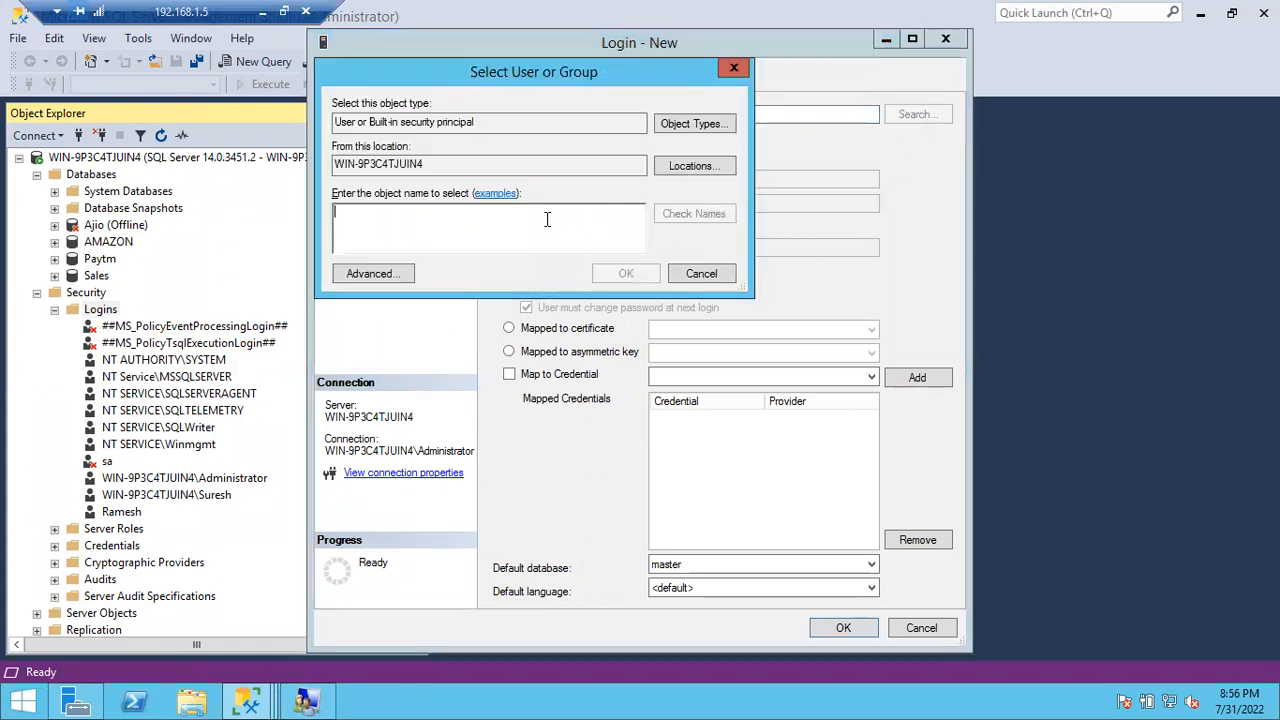
pyautogui.write('sqlde')
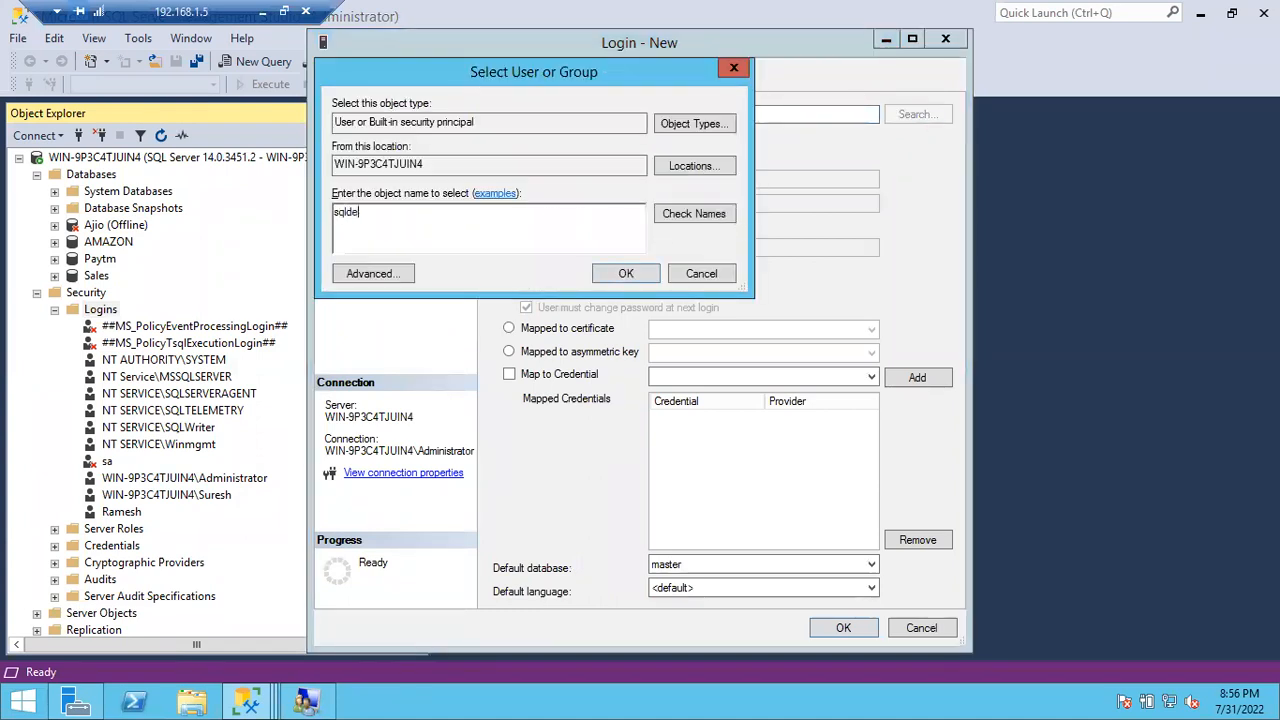
pyautogui.write('velopers')
pyautogui.click(690, 216)
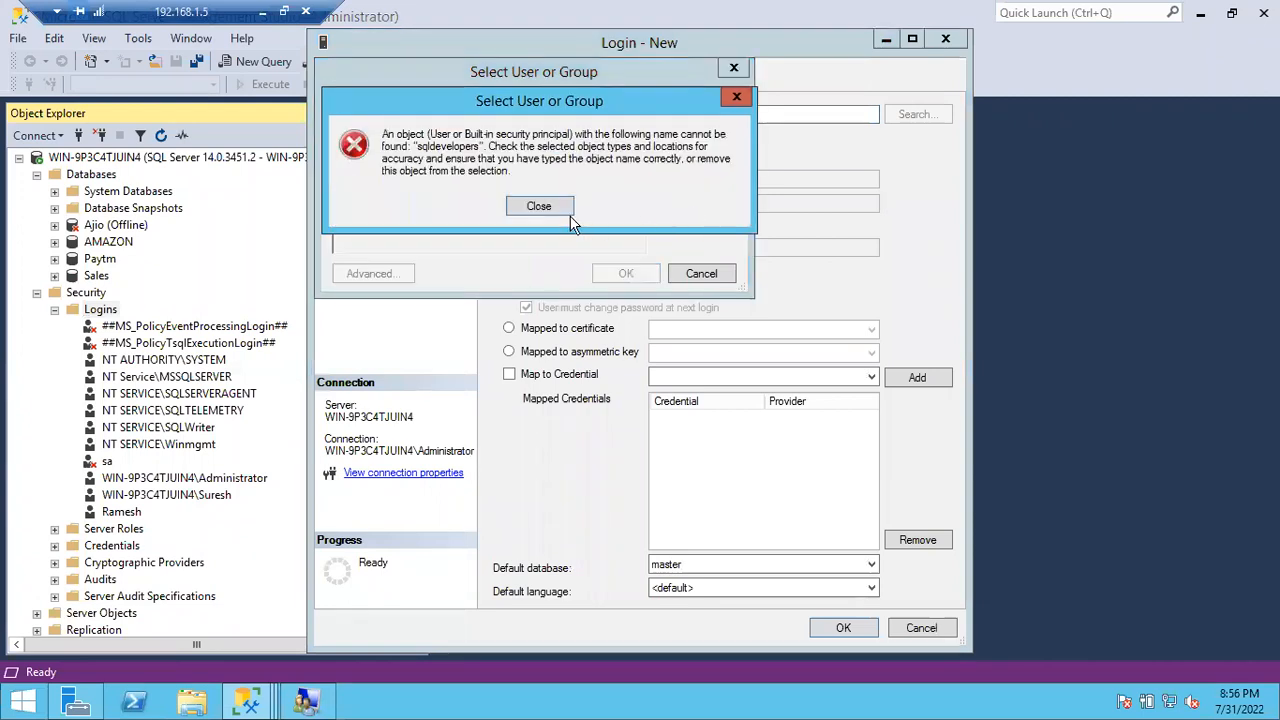
pyautogui.click(540, 208)
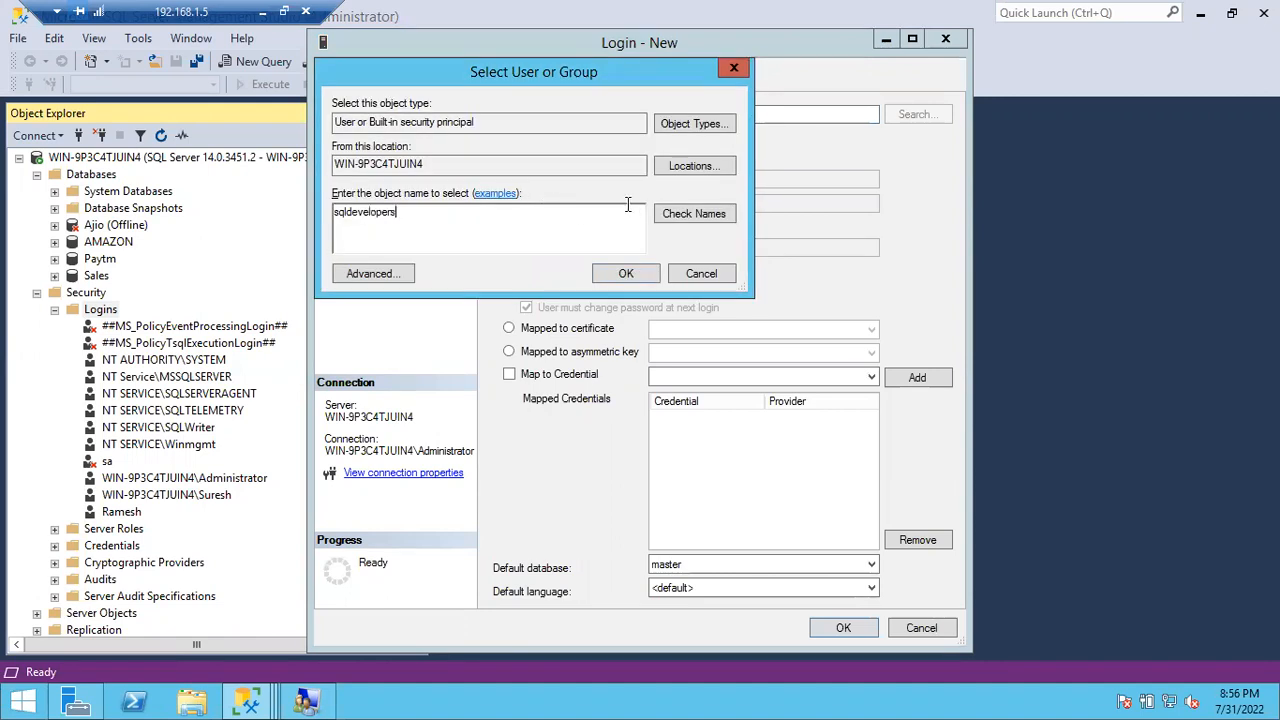
# Step: Include Groups in the object types and accept WIN-9P3C4TJUIN4\SqlDevelopers as the login name
pyautogui.click(678, 128)
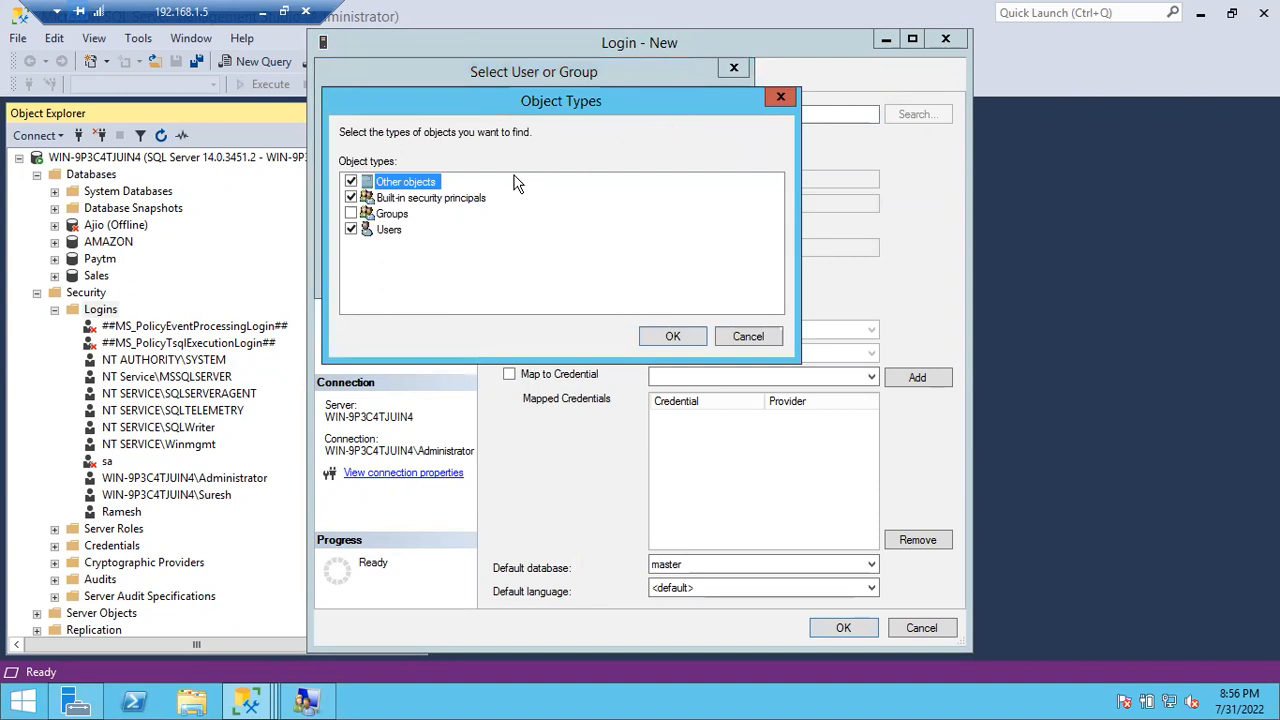
pyautogui.click(351, 214)
pyautogui.click(670, 338)
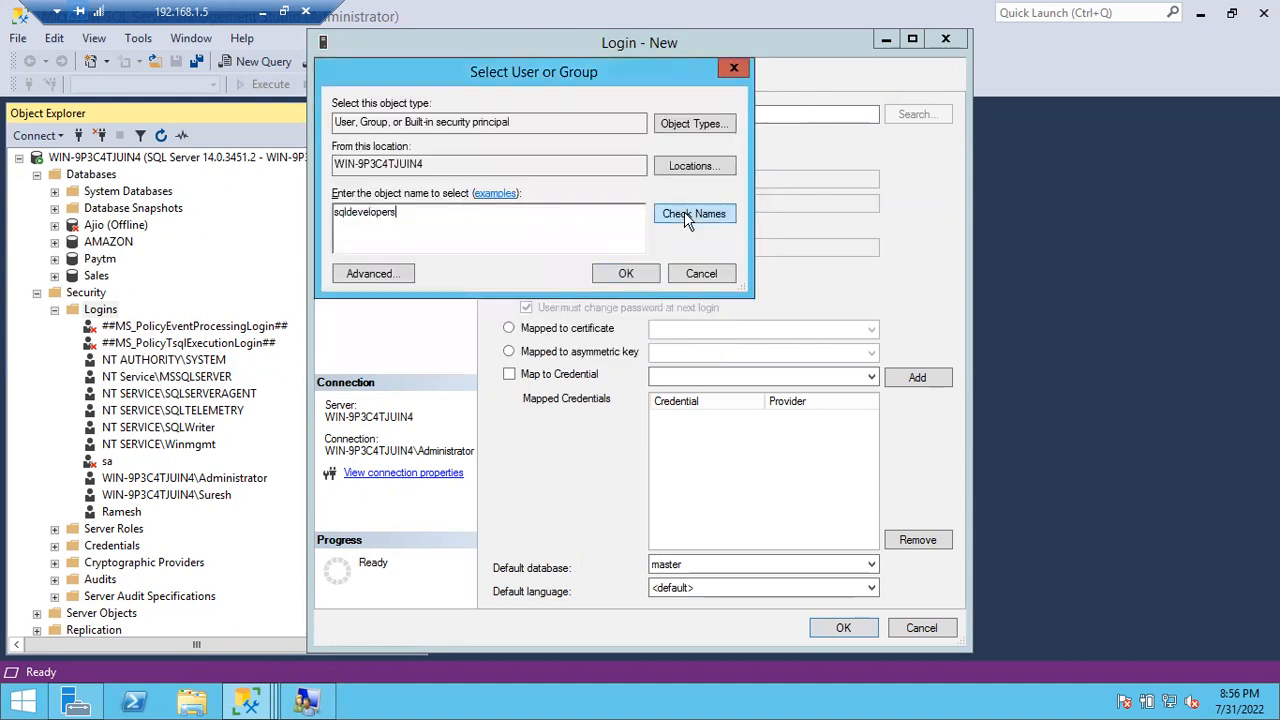
pyautogui.click(684, 212)
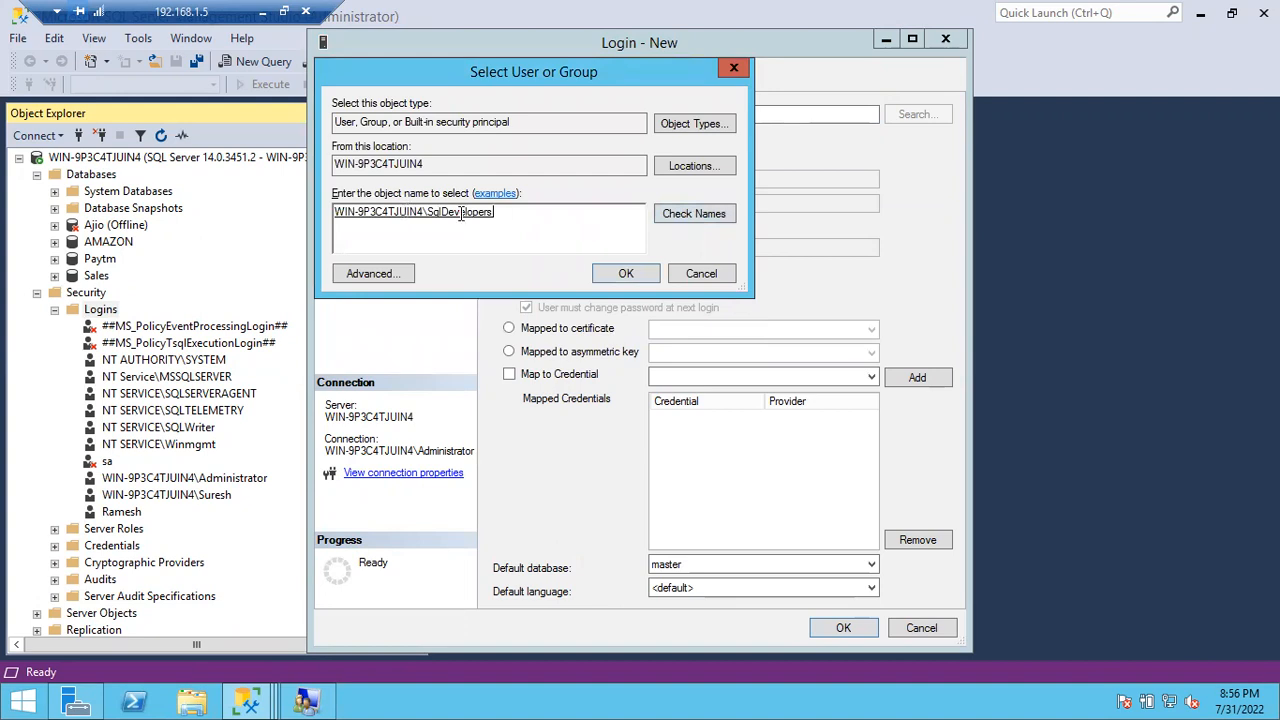
pyautogui.click(619, 274)
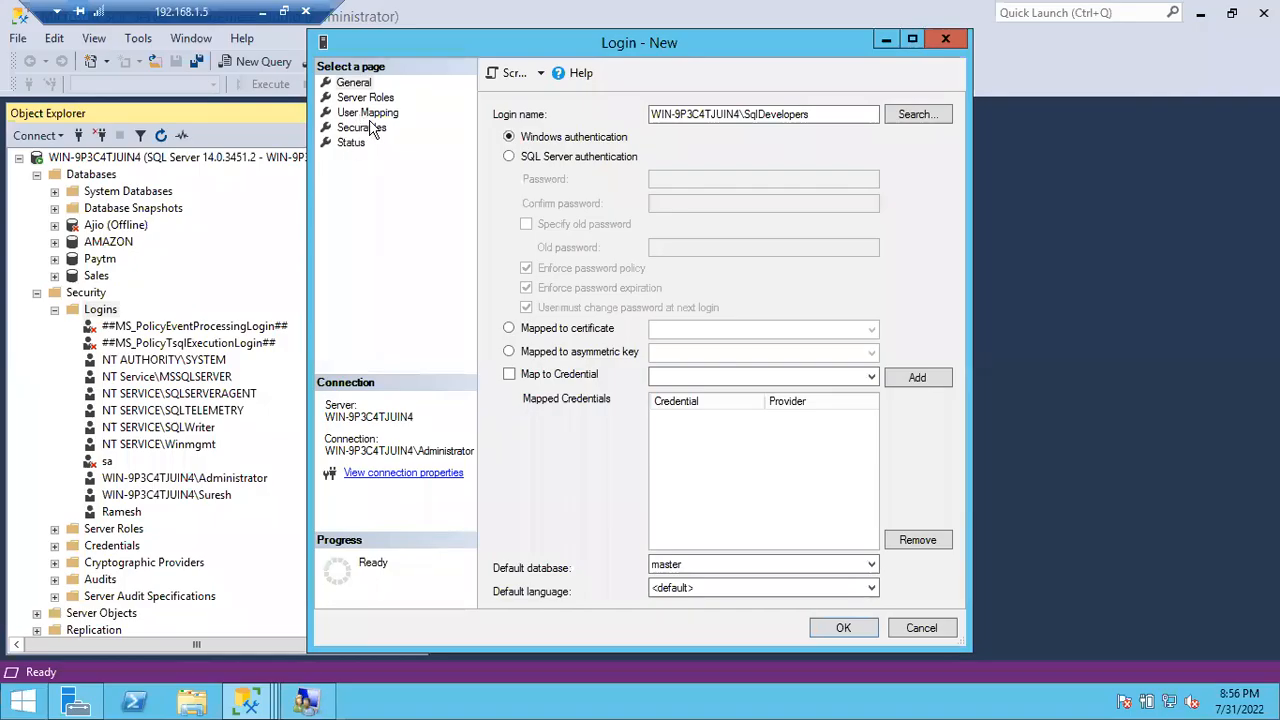
# Step: Open the User Mapping page of the new login
pyautogui.click(368, 113)
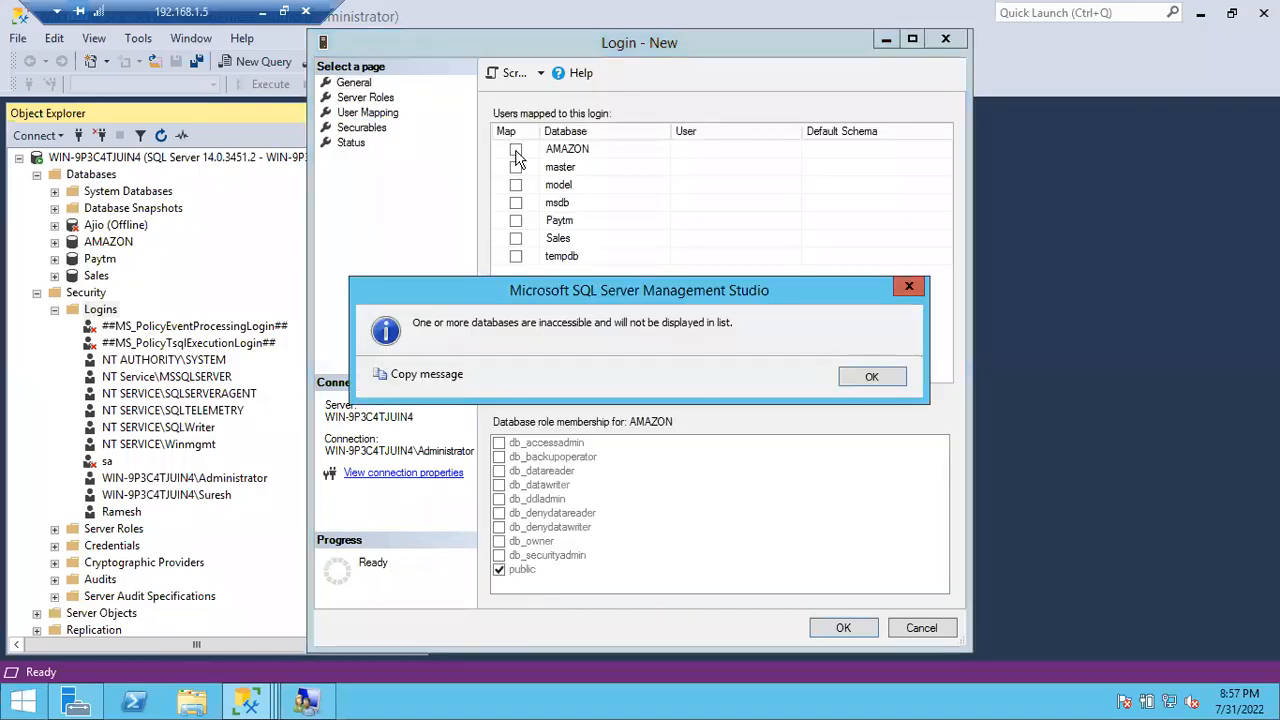
# Step: Map the SqlDevelopers login to Sales with default schema dbo, no db_datareader, and create it
pyautogui.click(872, 377)
pyautogui.click(516, 240)
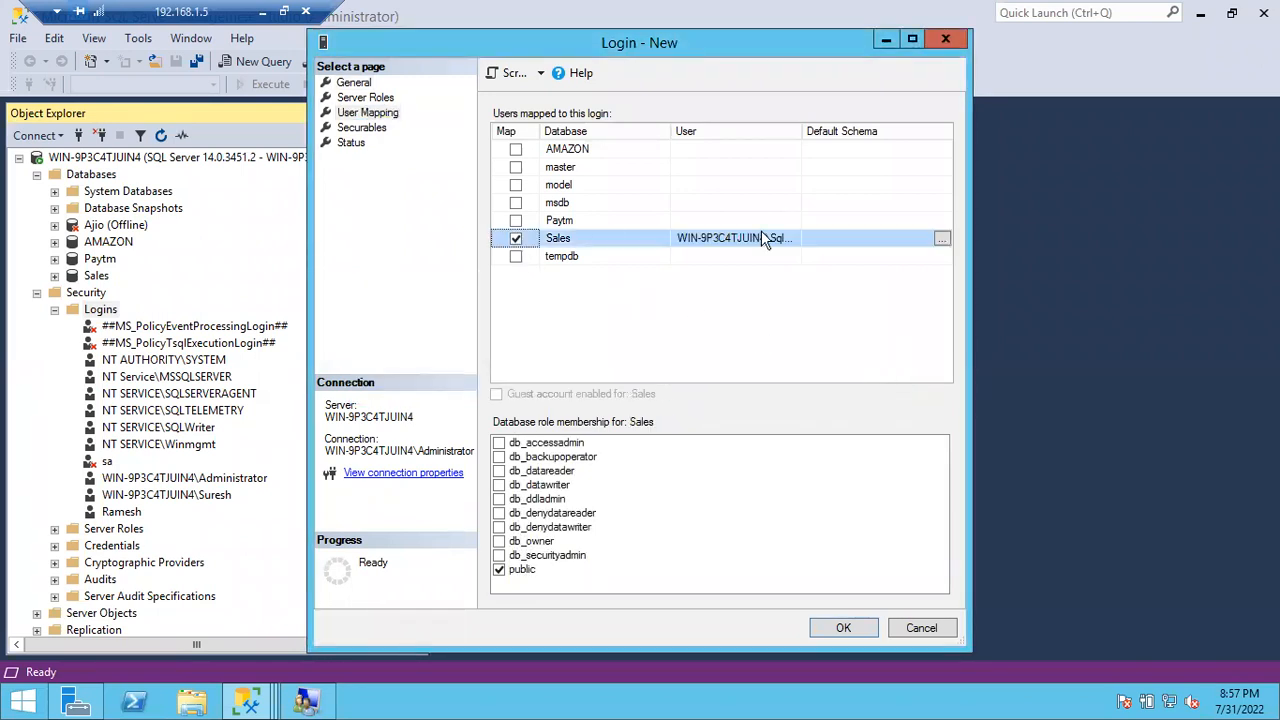
pyautogui.click(826, 237)
pyautogui.write('dbo')
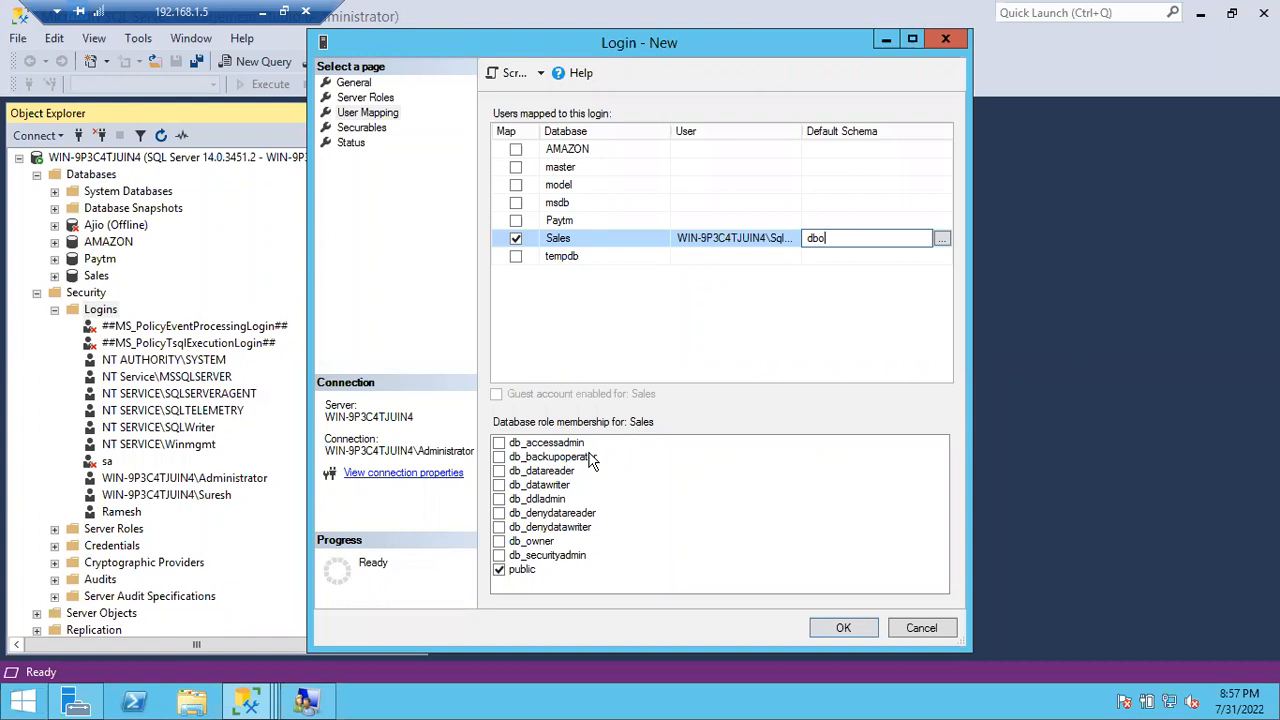
pyautogui.click(500, 473)
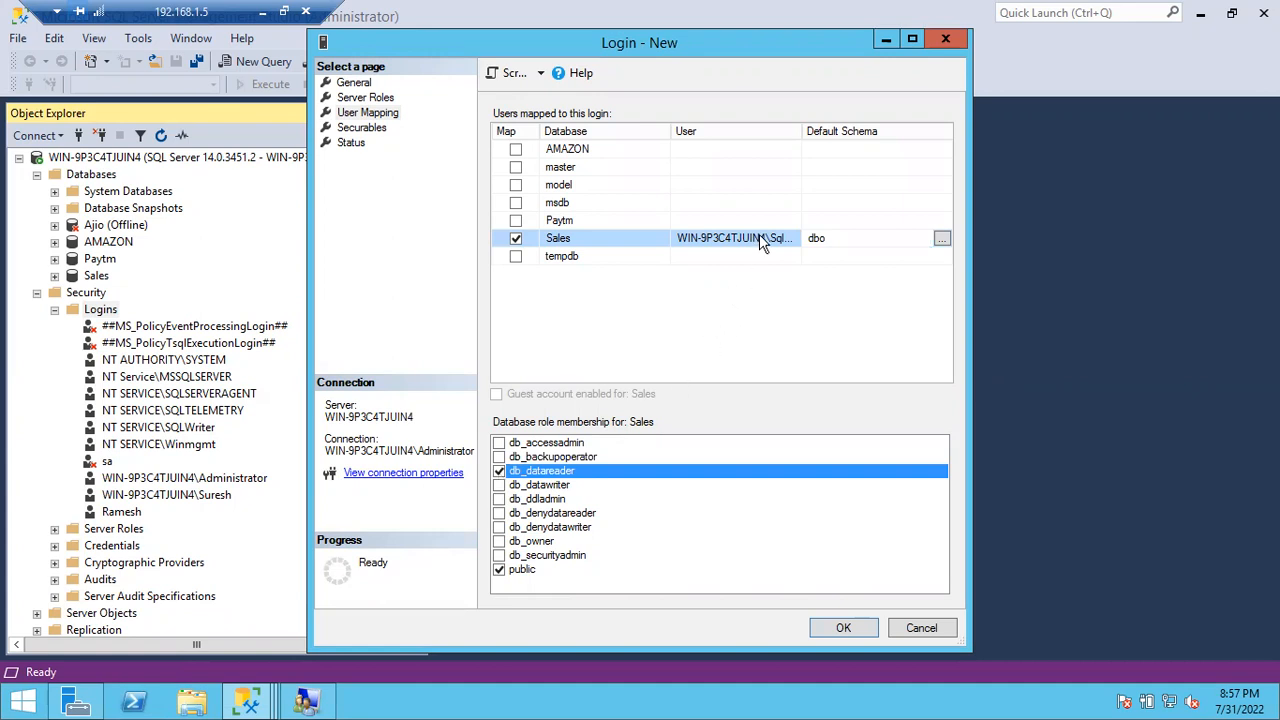
pyautogui.moveTo(801, 131); pyautogui.dragTo(851, 131)
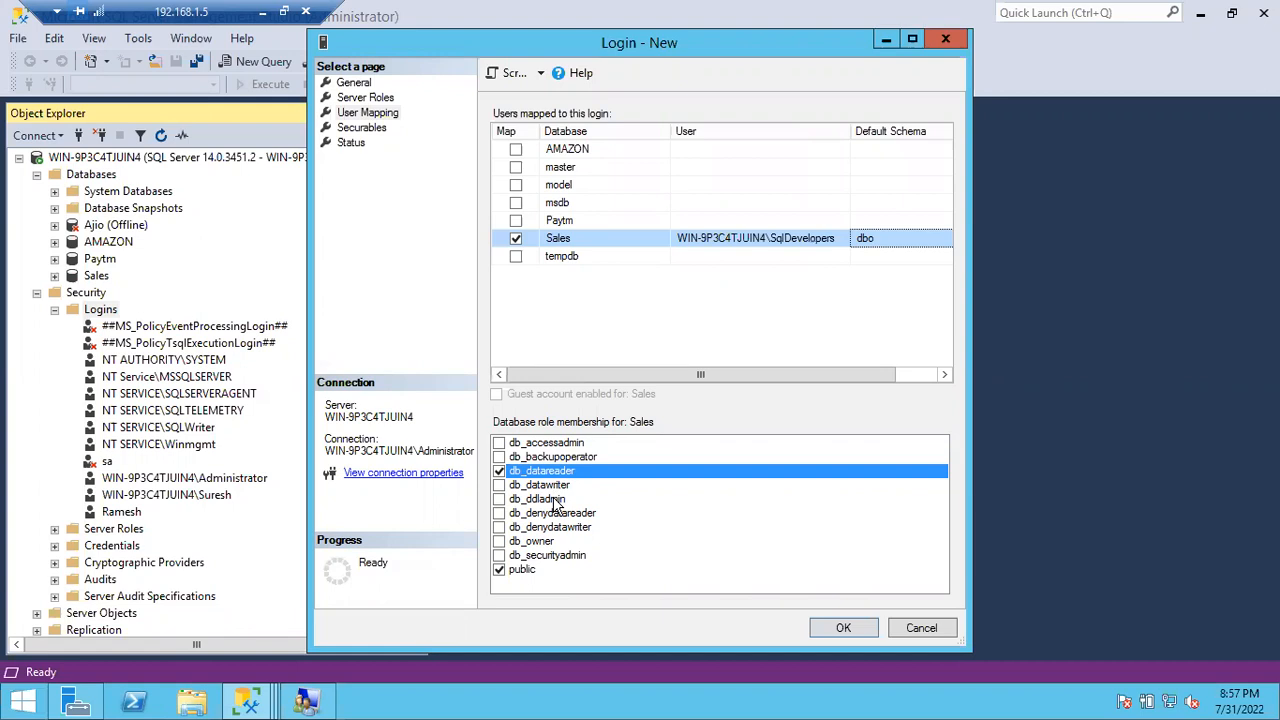
pyautogui.click(499, 471)
pyautogui.click(838, 630)
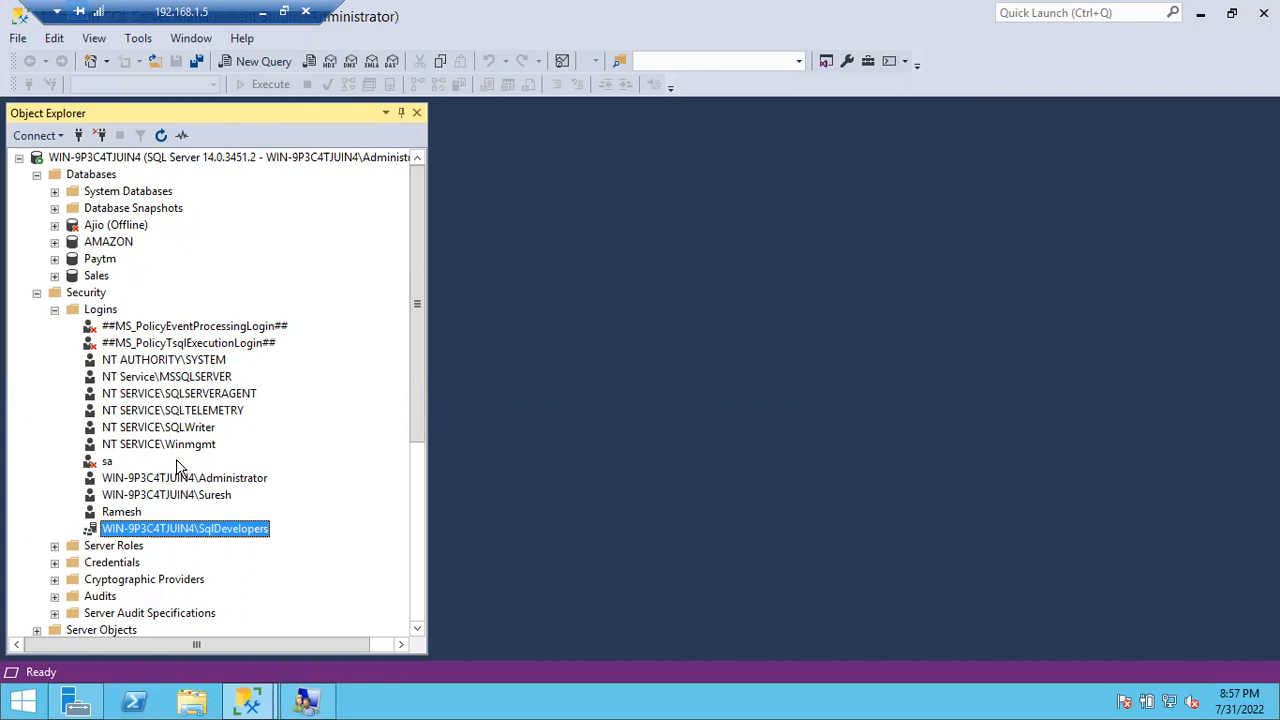
# Step: Close the second Management Studio window, keeping the one showing the SqlDevelopers login
pyautogui.click(186, 162)
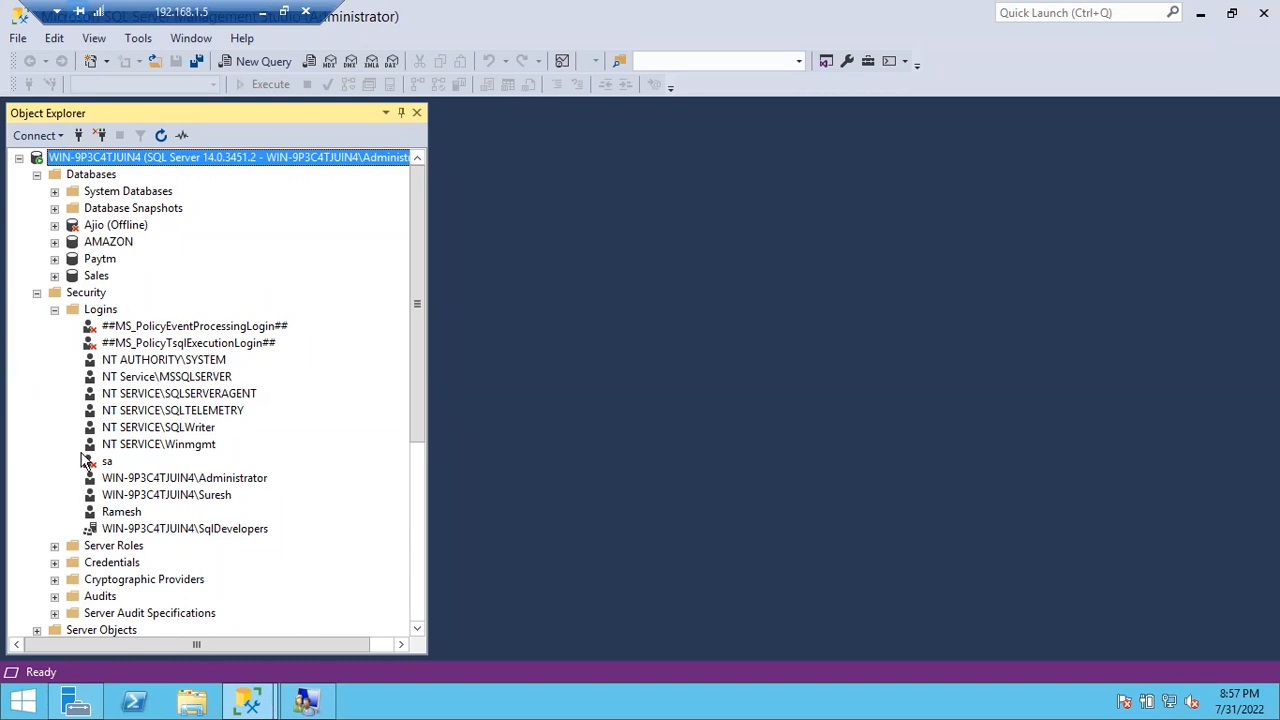
pyautogui.click(126, 529)
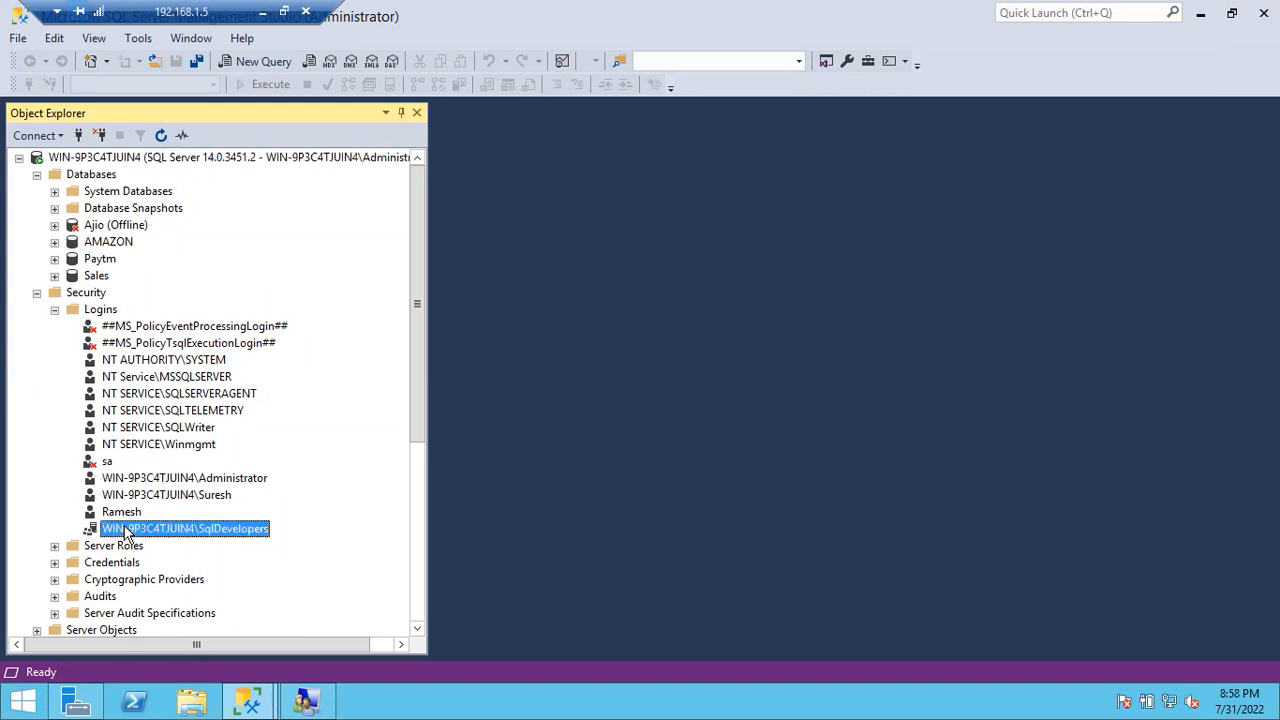
pyautogui.click(260, 694)
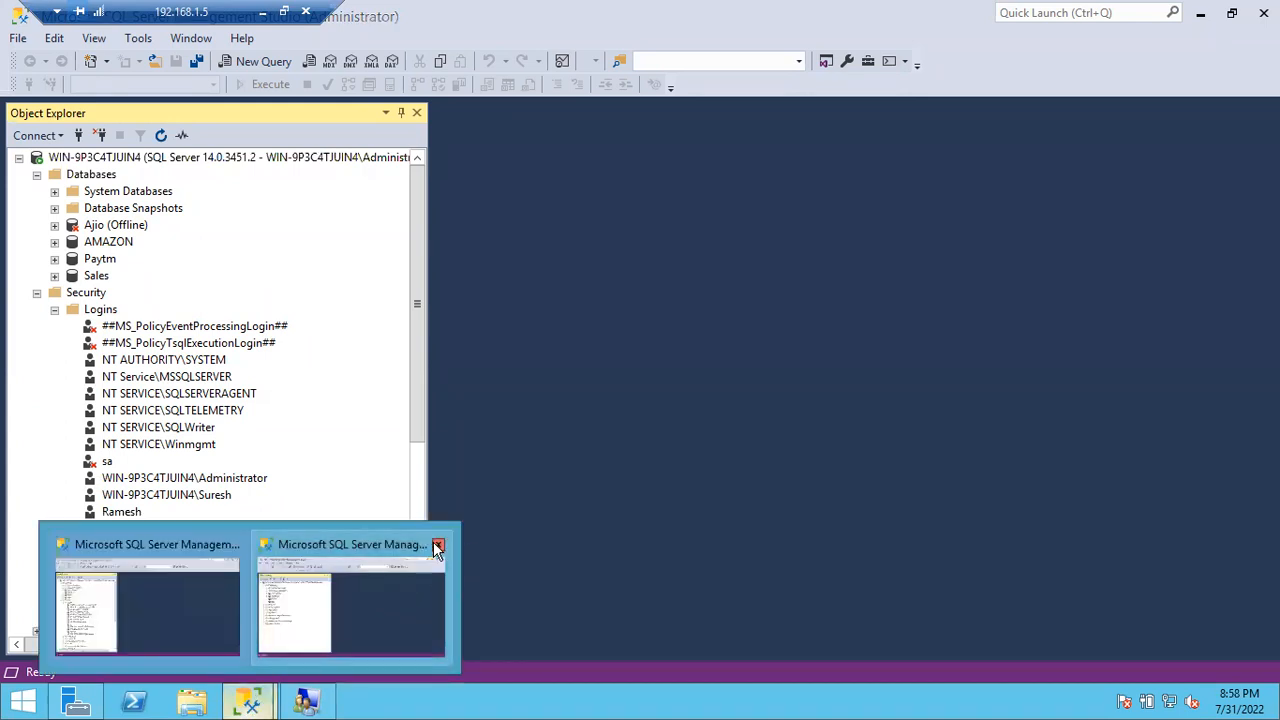
pyautogui.click(437, 547)
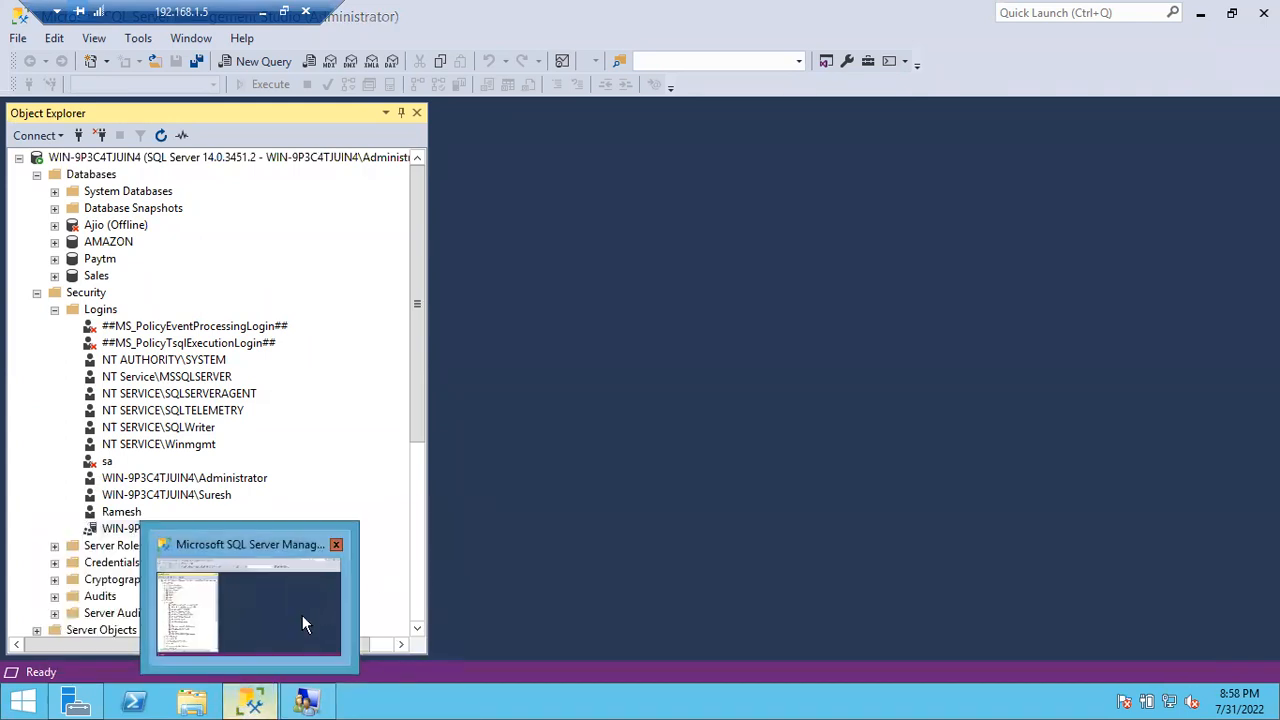
pyautogui.click(243, 697)
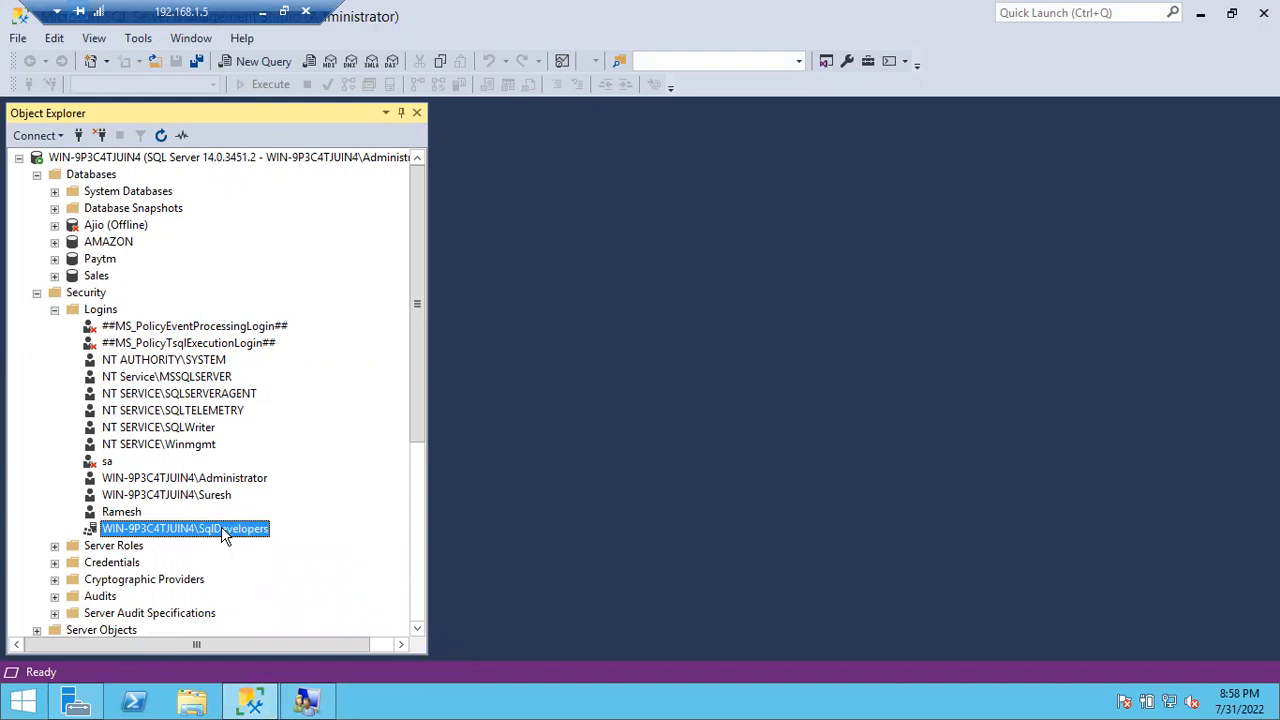
pyautogui.rightClick(224, 535)
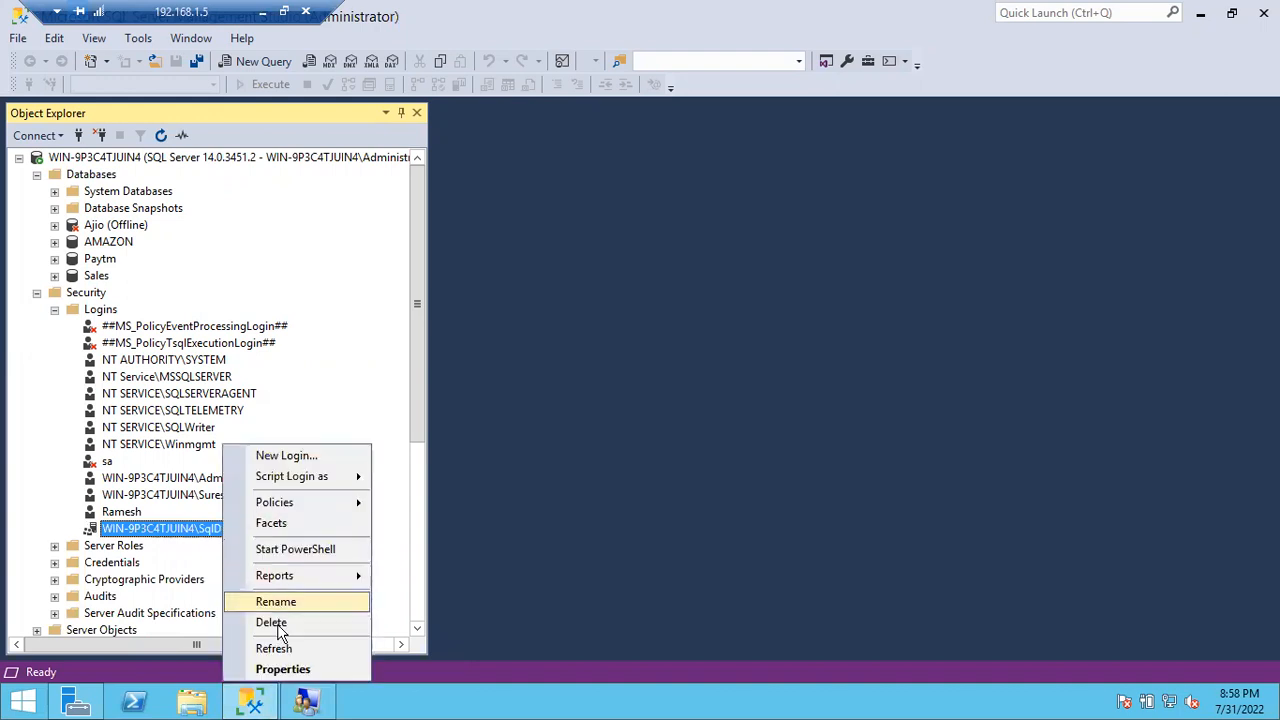
pyautogui.click(273, 668)
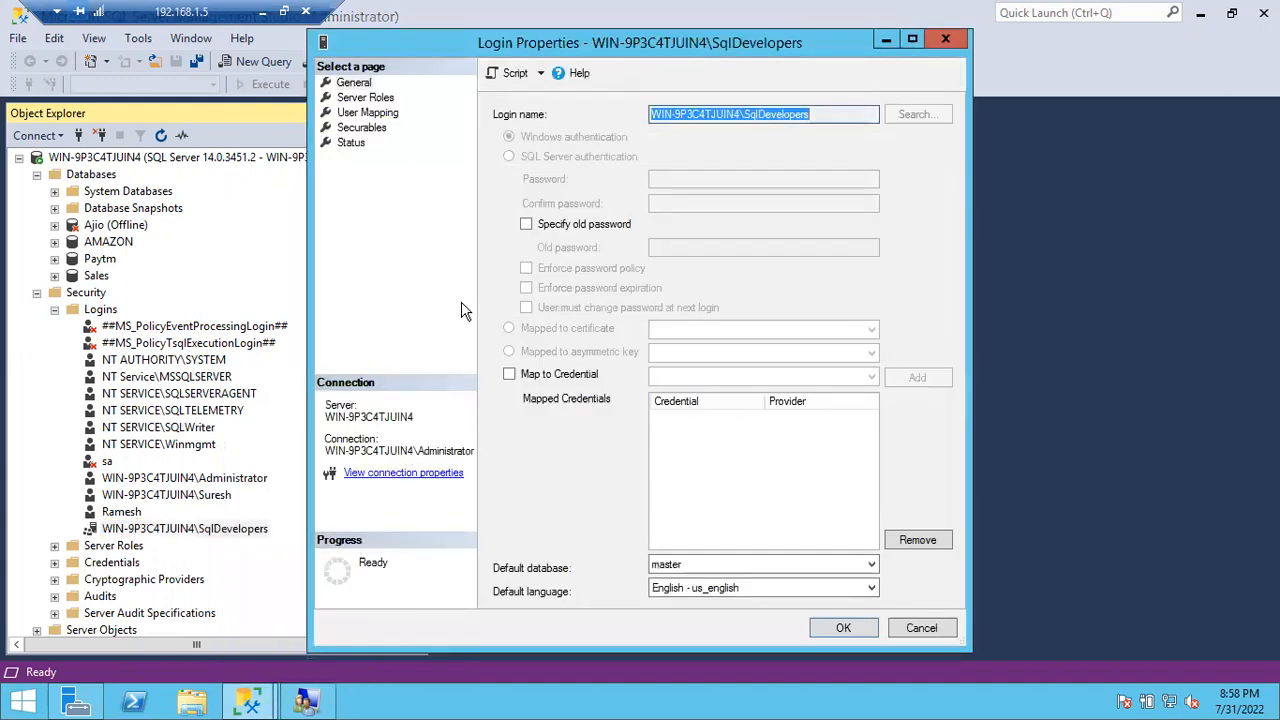
pyautogui.click(369, 99)
pyautogui.click(367, 113)
pyautogui.click(360, 127)
pyautogui.click(872, 378)
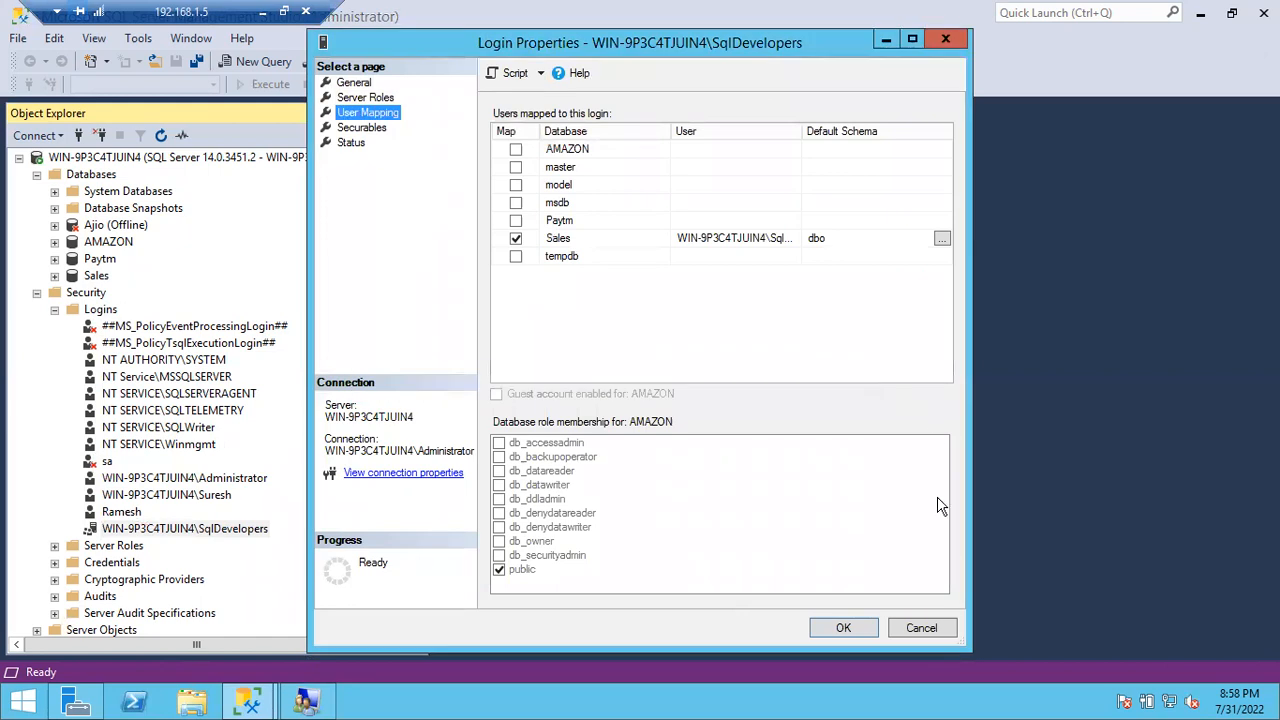
pyautogui.click(921, 627)
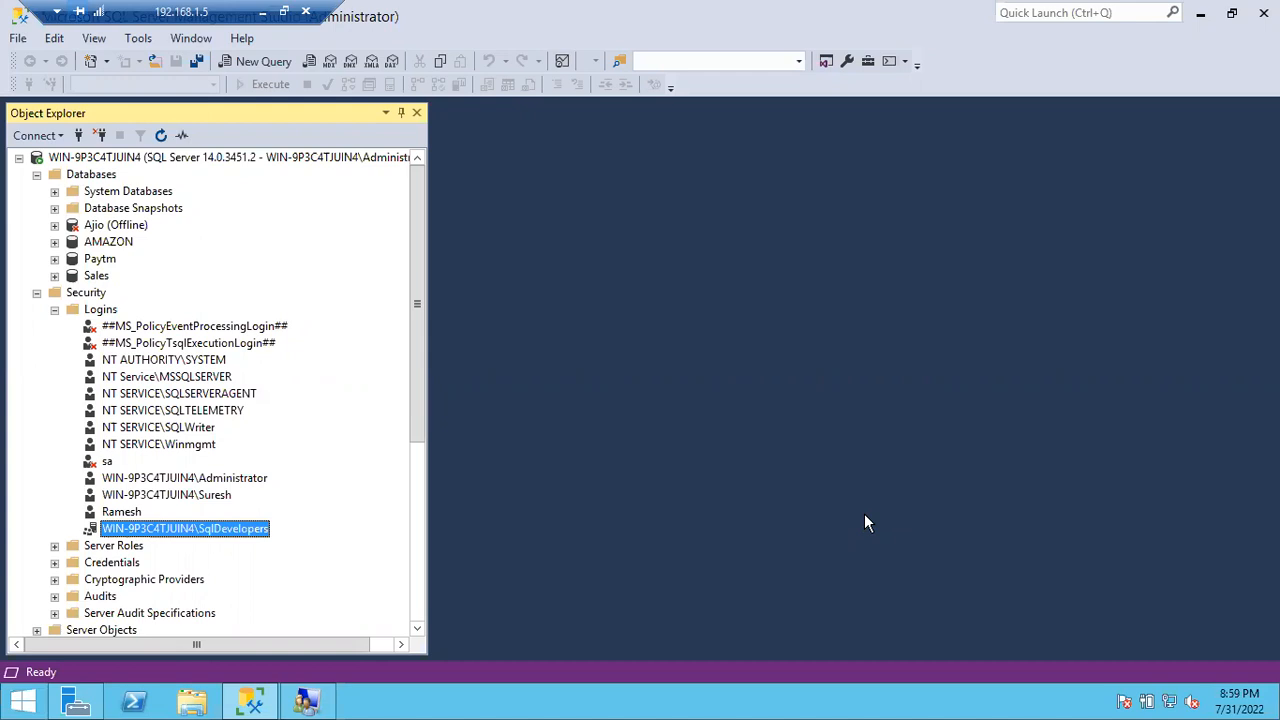
# Step: Launch Management Studio 18 as a different user, entering a group member's user name and password
pyautogui.click(20, 700)
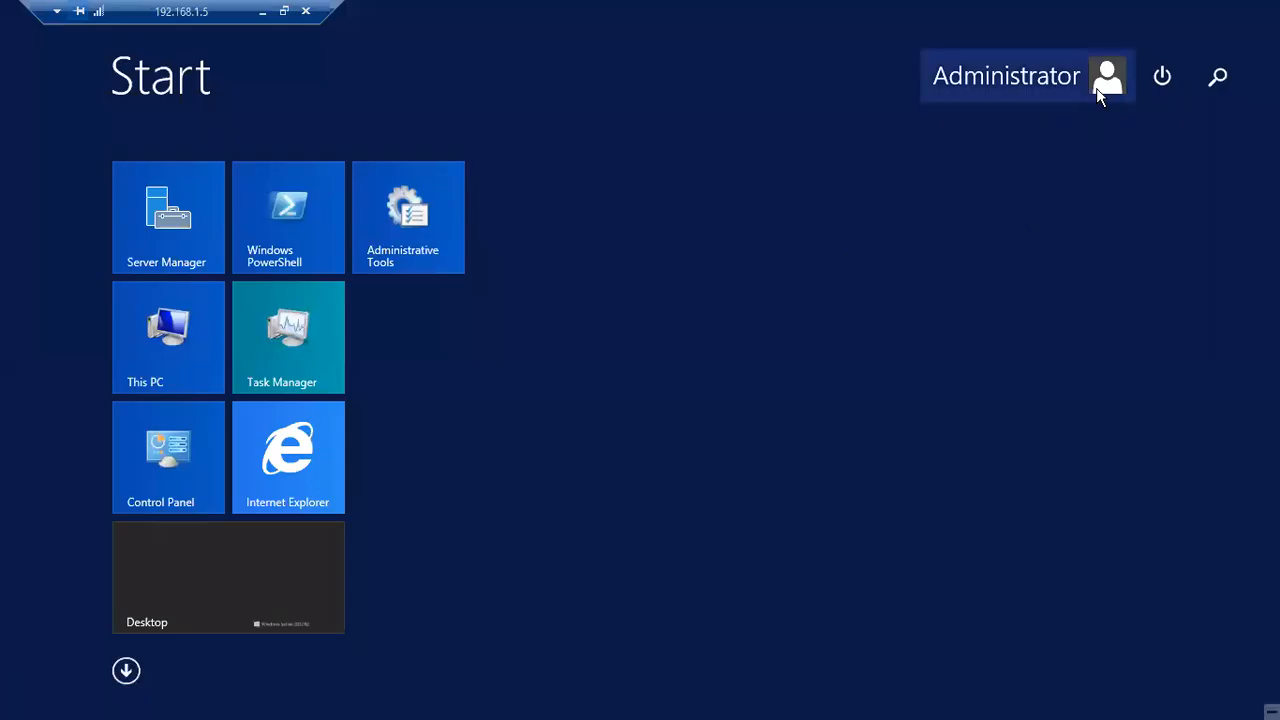
pyautogui.press('Escape')
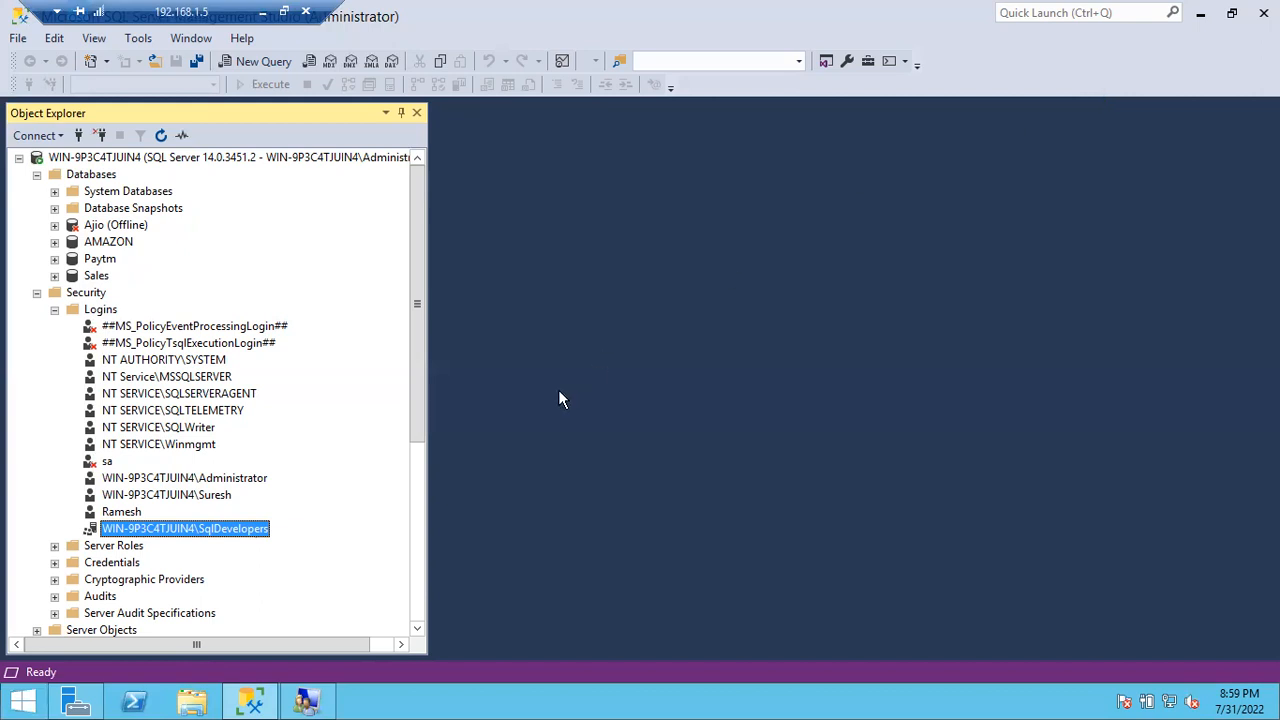
pyautogui.rightClick(255, 705)
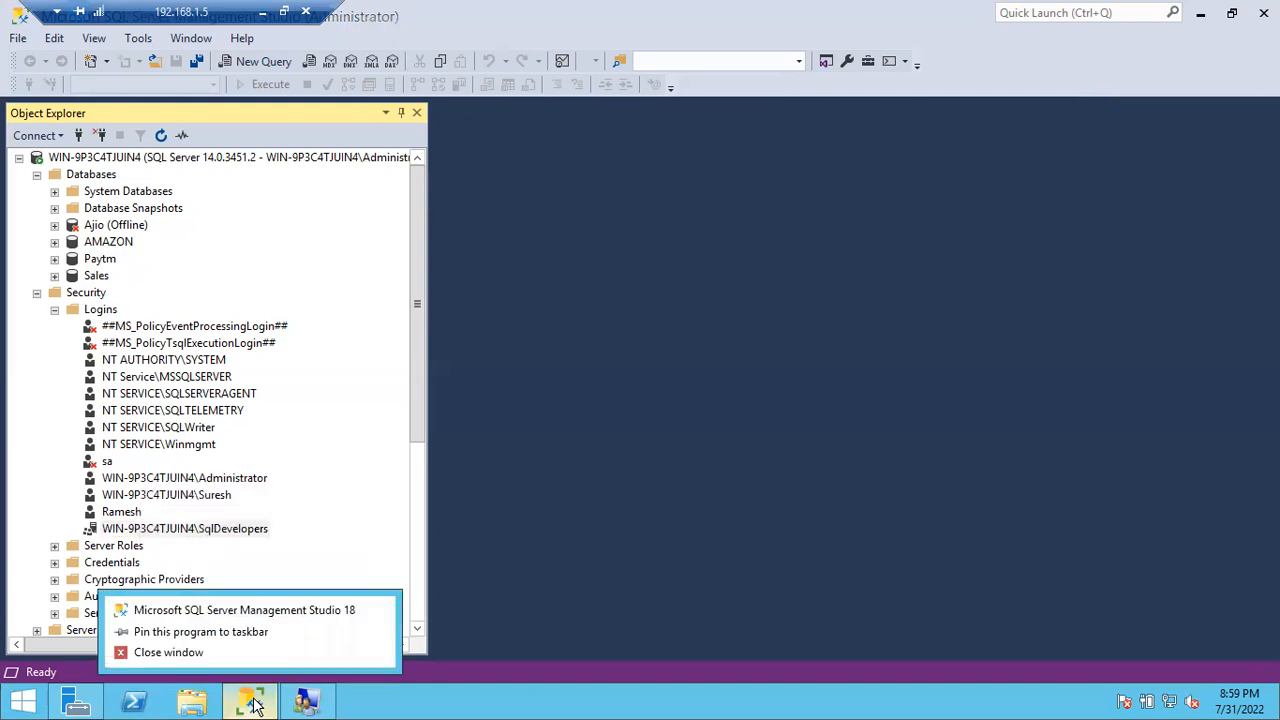
pyautogui.rightClick(280, 617)
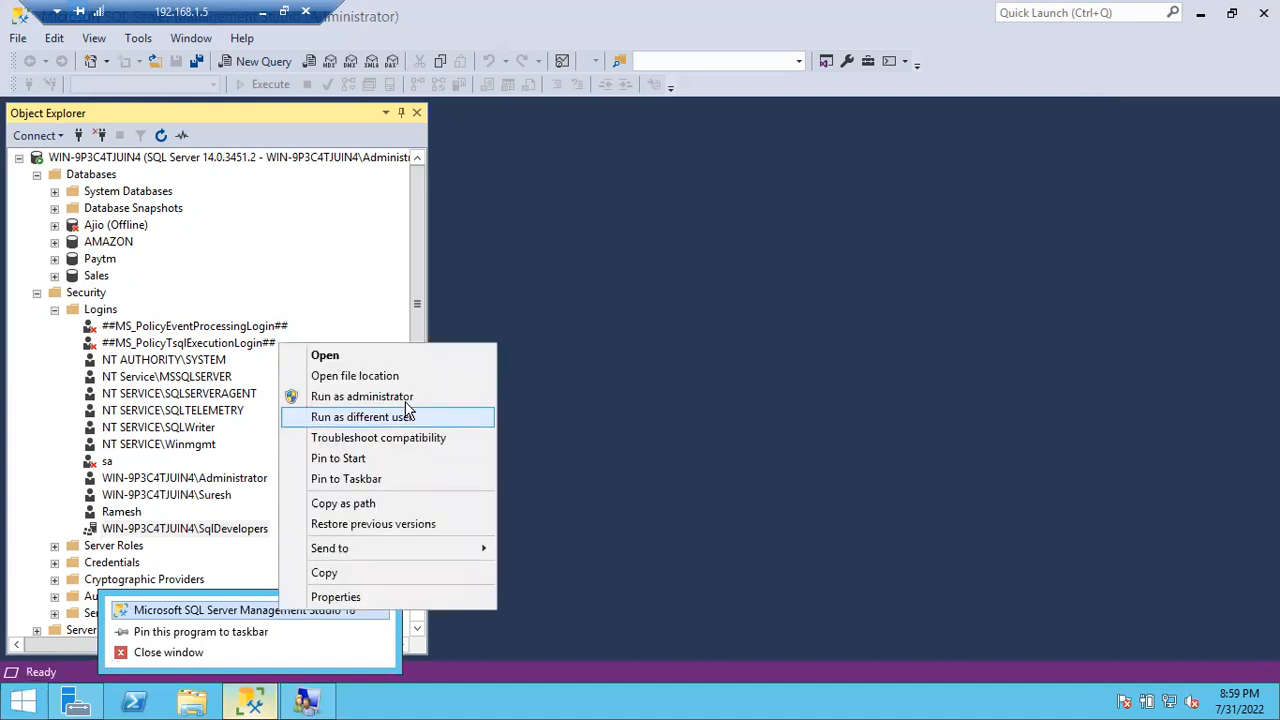
pyautogui.click(365, 417)
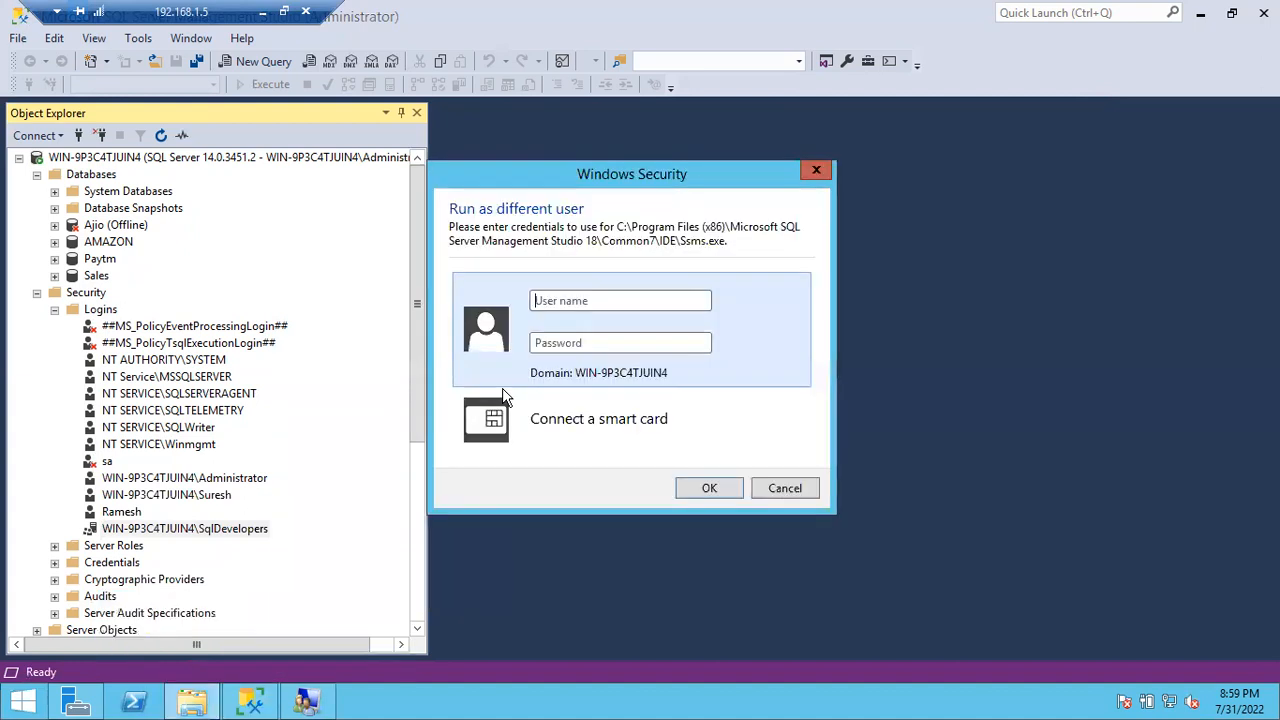
pyautogui.click(599, 301)
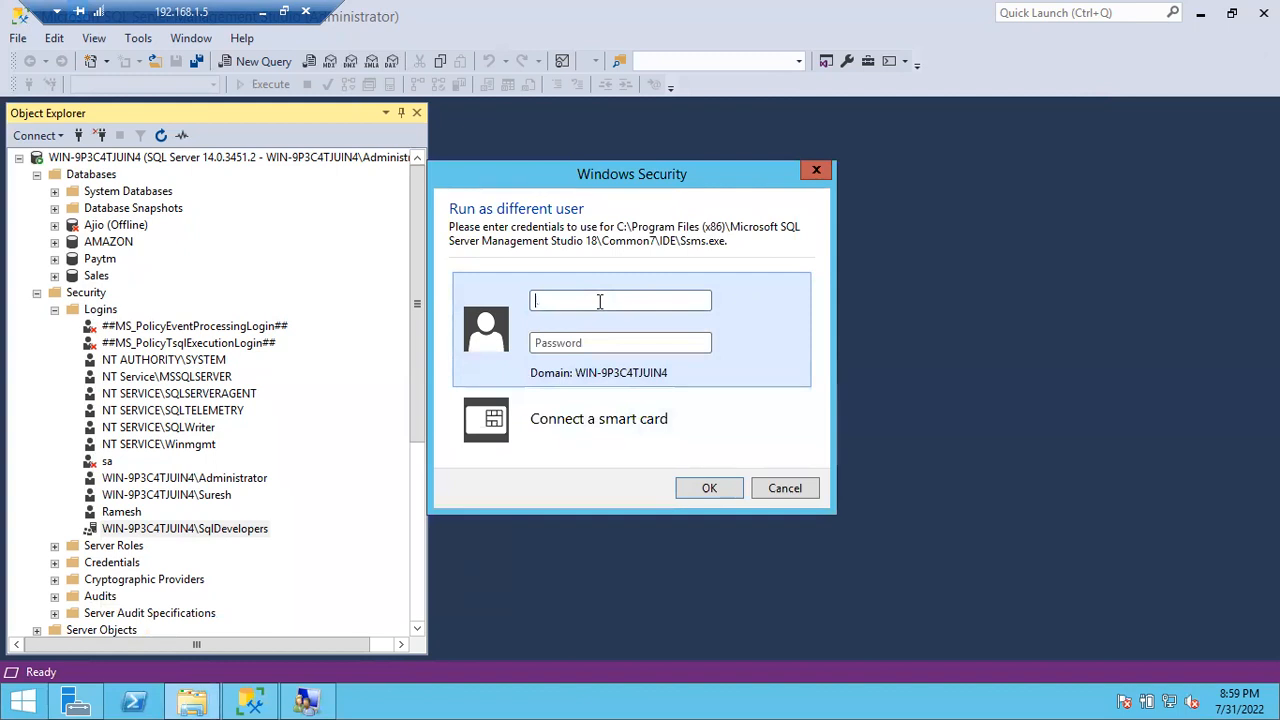
pyautogui.write('chandrasekhar')
pyautogui.press('Tab')
pyautogui.write('••••••••••••')
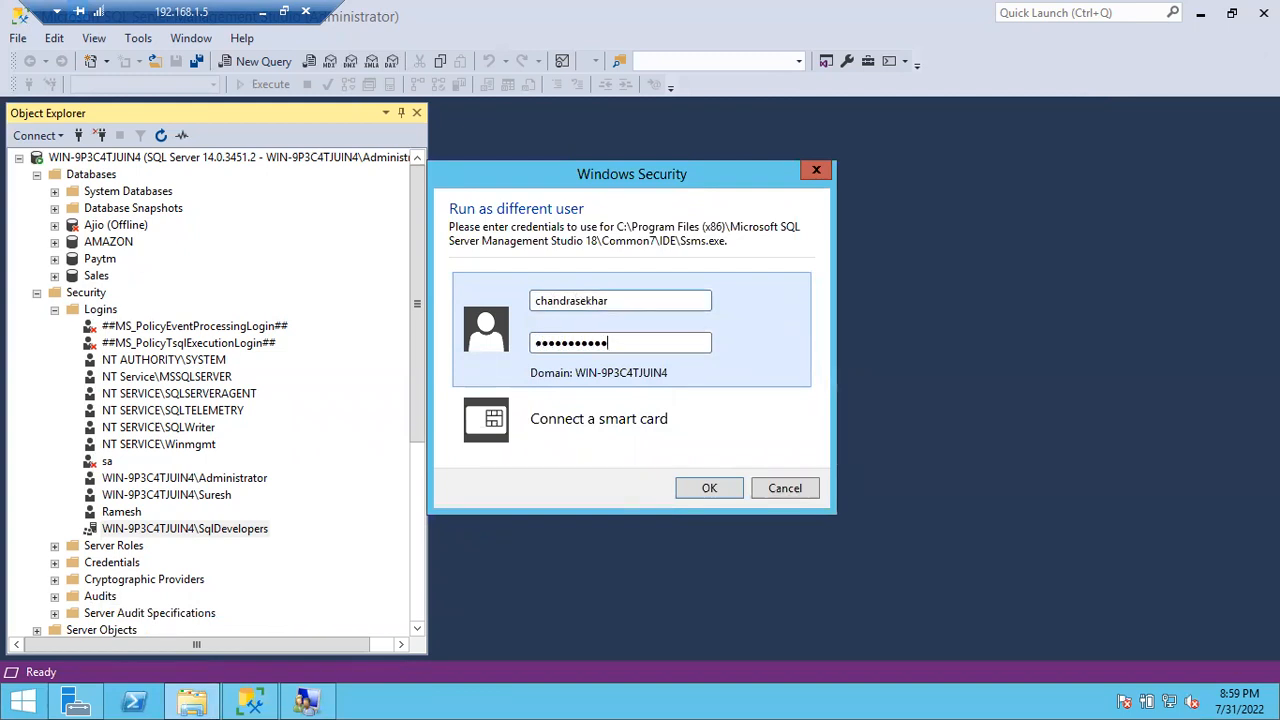
pyautogui.press('Return')
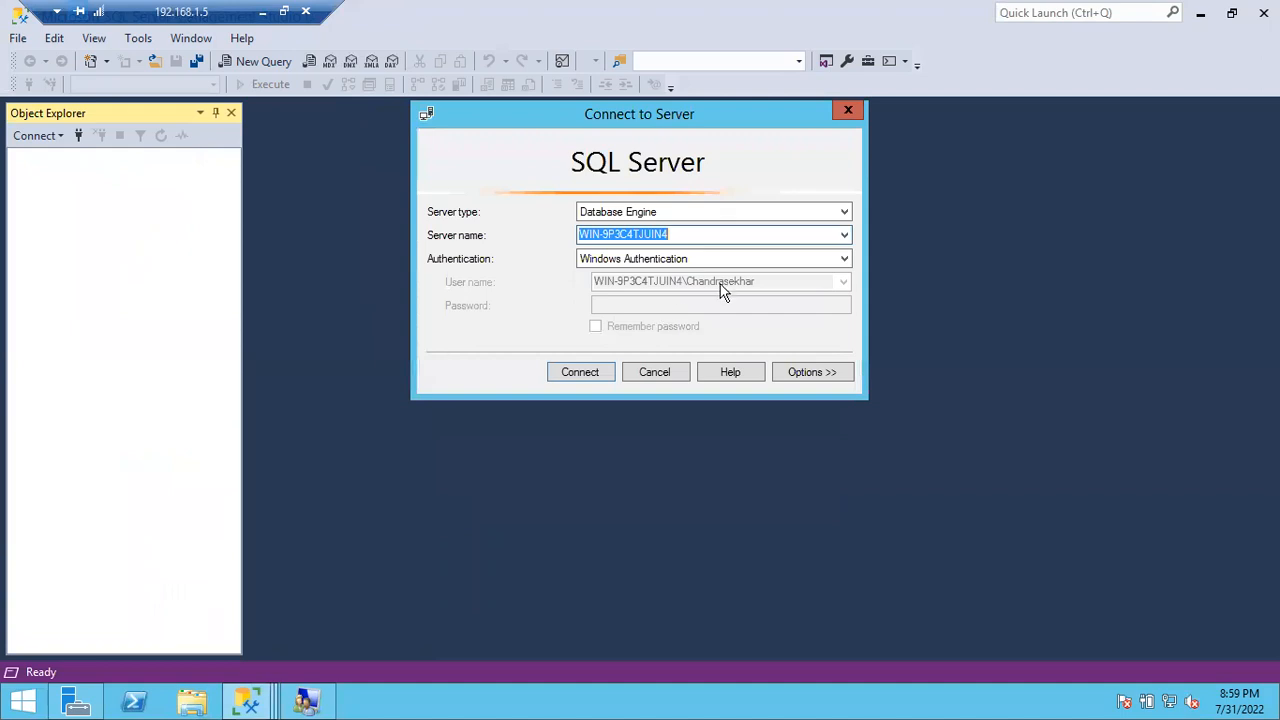
# Step: Connect with Windows authentication, widen Object Explorer and expand Databases to open Sales
pyautogui.click(566, 373)
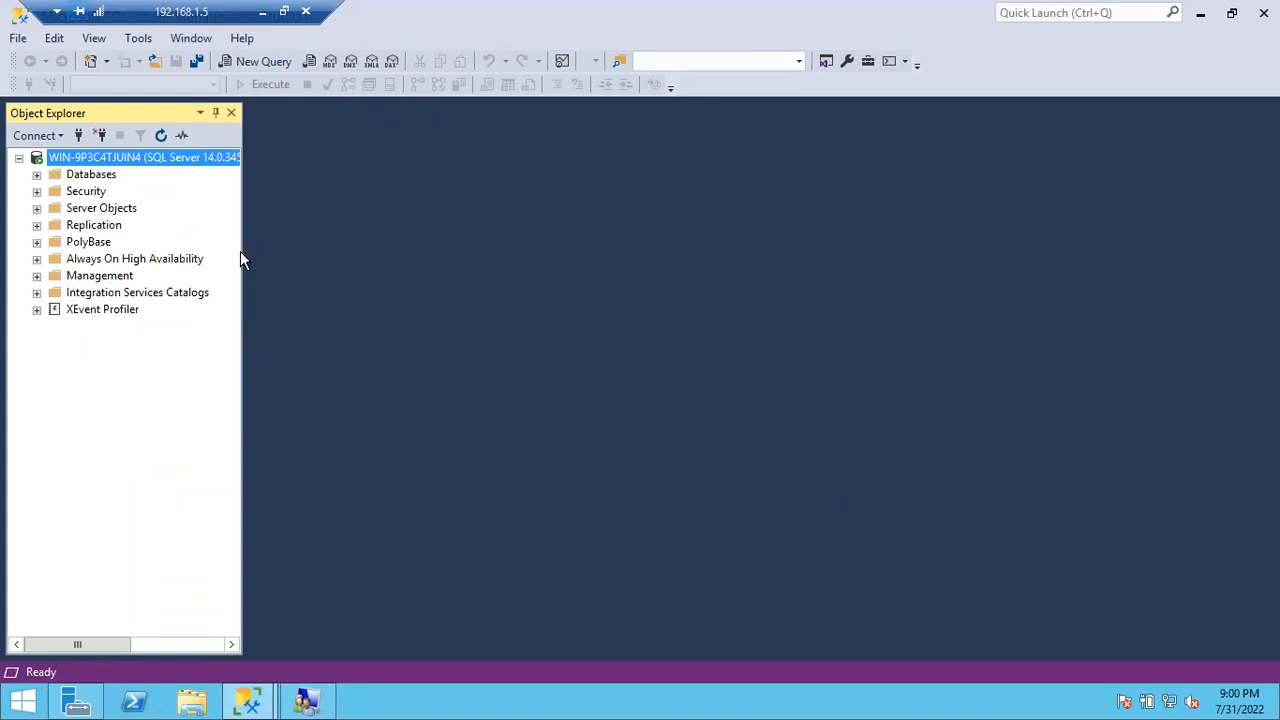
pyautogui.moveTo(246, 253); pyautogui.dragTo(318, 248)
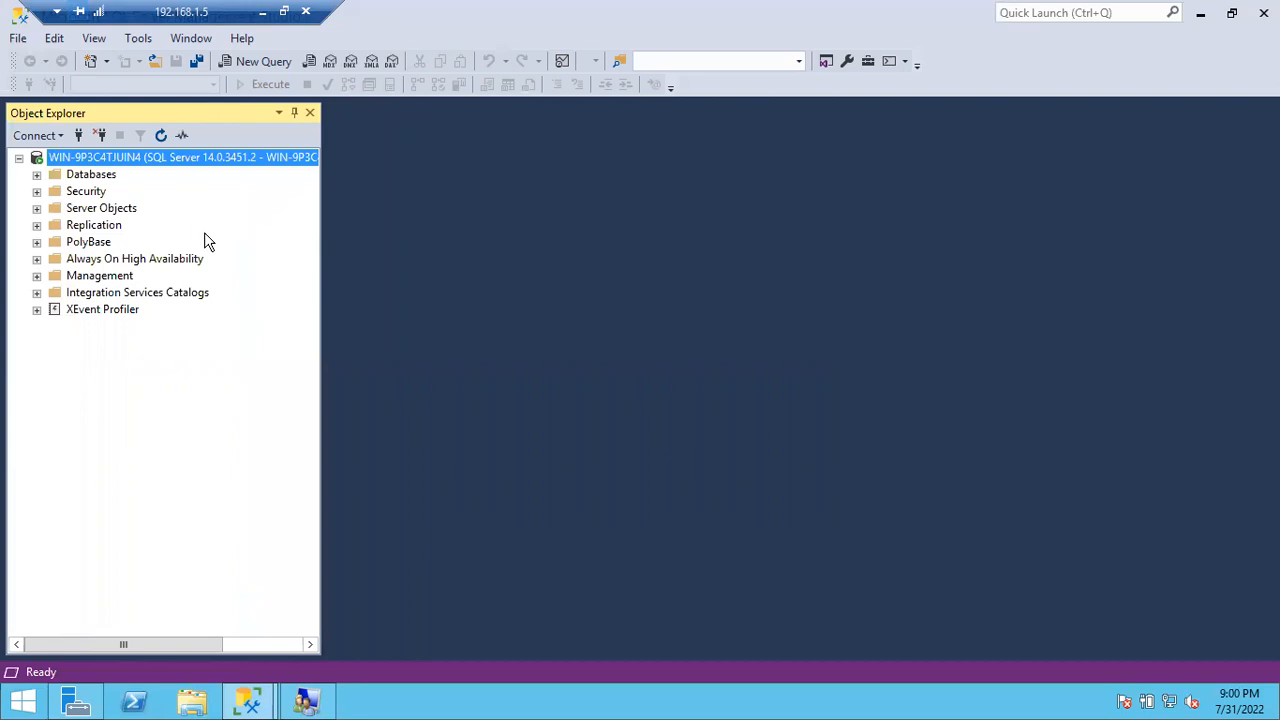
pyautogui.click(37, 175)
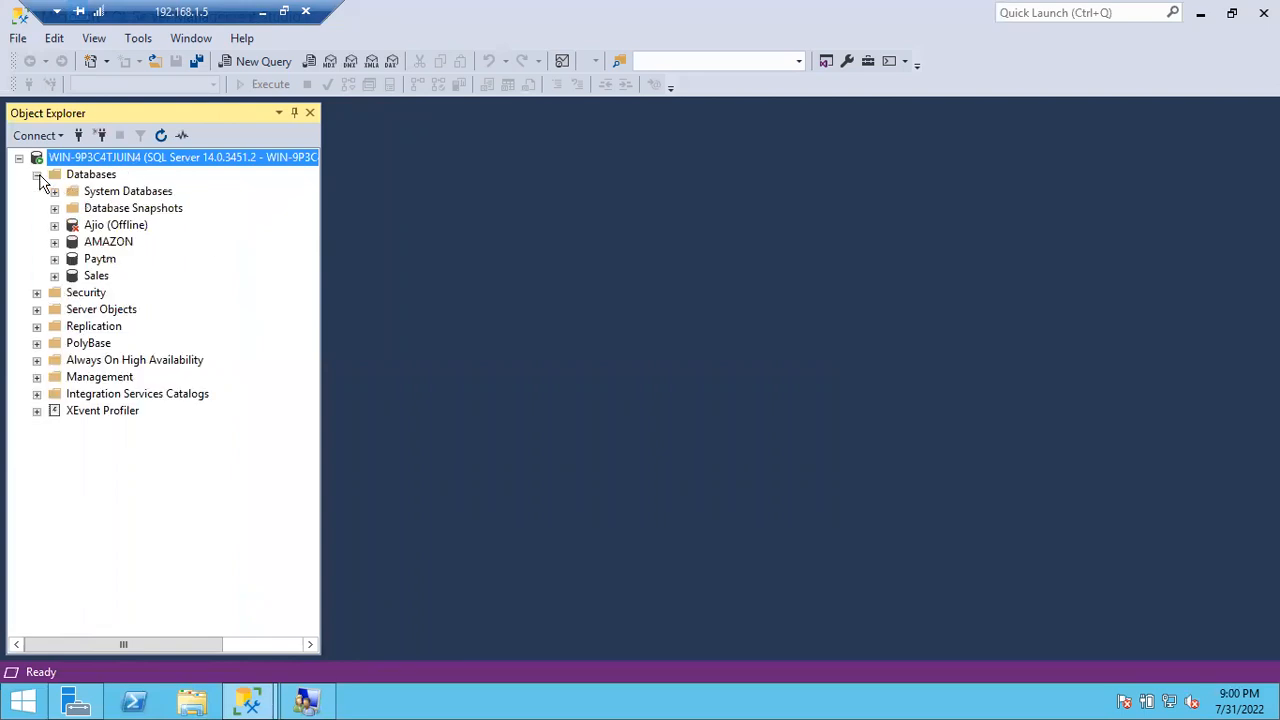
pyautogui.click(55, 276)
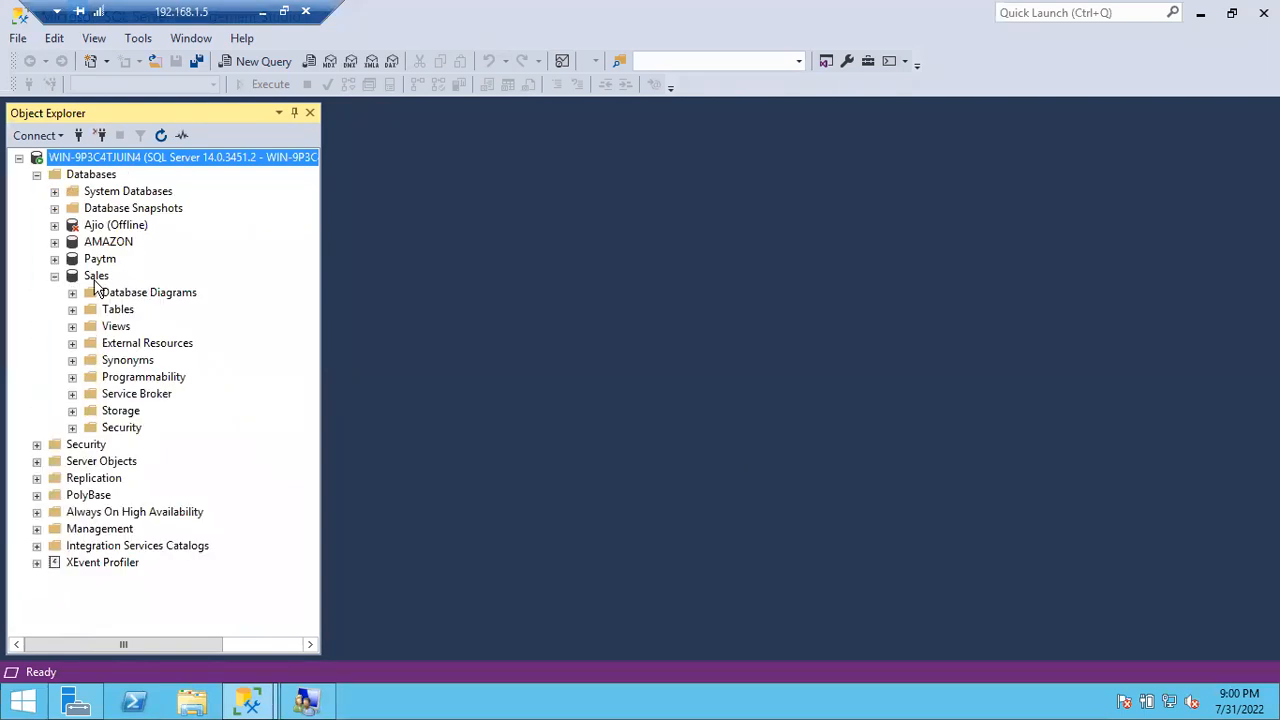
# Step: Confirm Paytm and AMAZON are inaccessible, refresh the tree, and restore the window size
pyautogui.click(54, 259)
pyautogui.click(872, 380)
pyautogui.click(54, 242)
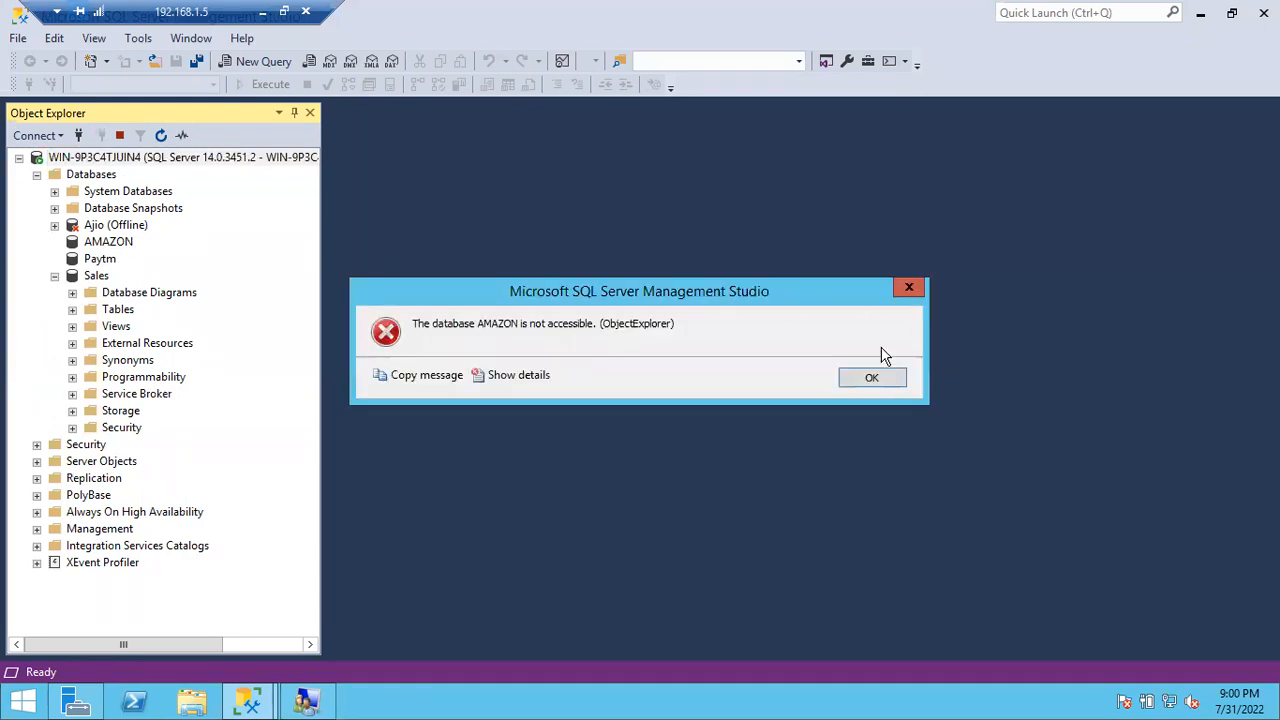
pyautogui.click(872, 381)
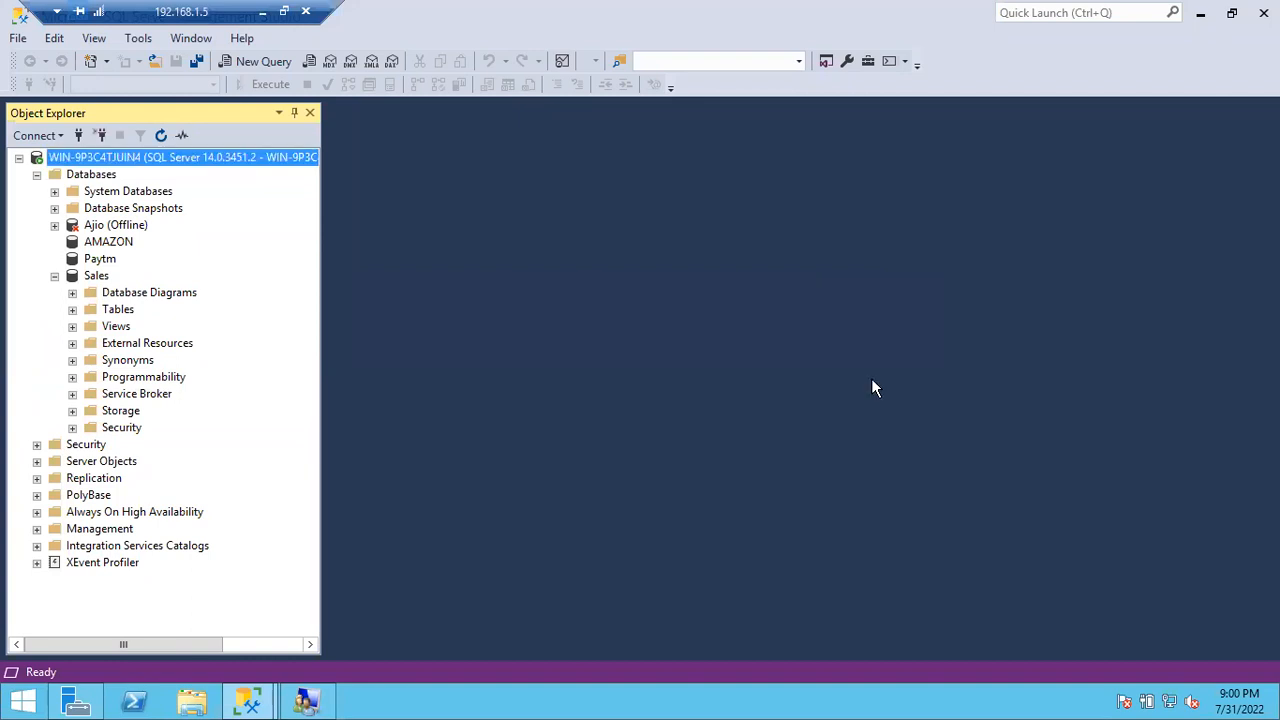
pyautogui.click(160, 135)
pyautogui.doubleClick(868, 18)
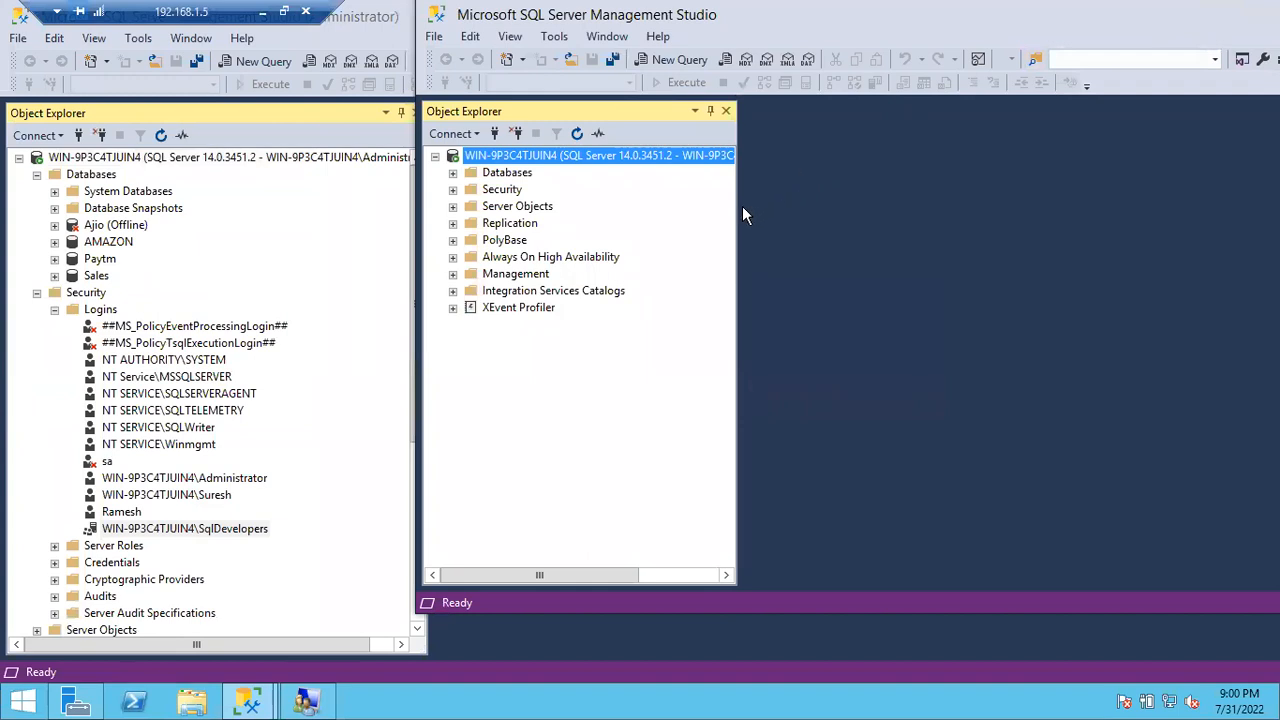
# Step: Widen the second session's tree, then bring back the administrator's window at the SqlDevelopers login without renaming it
pyautogui.moveTo(739, 208); pyautogui.dragTo(891, 208)
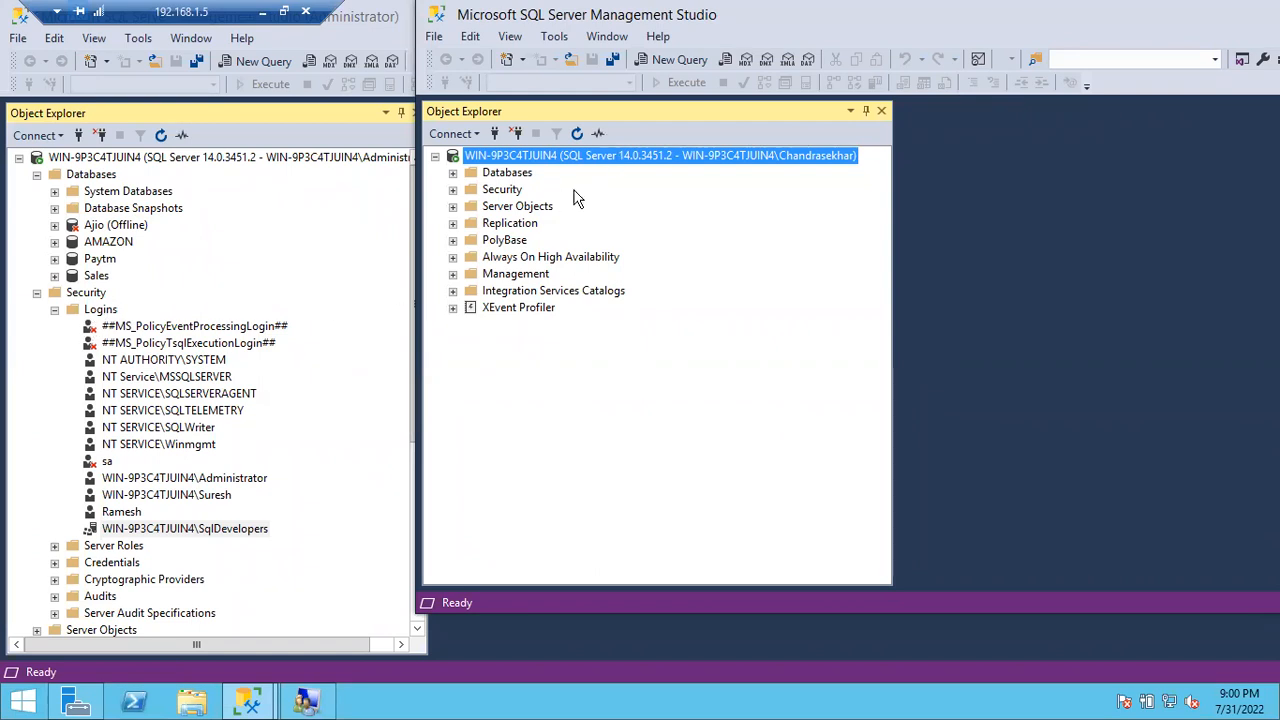
pyautogui.click(237, 534)
pyautogui.click(236, 534)
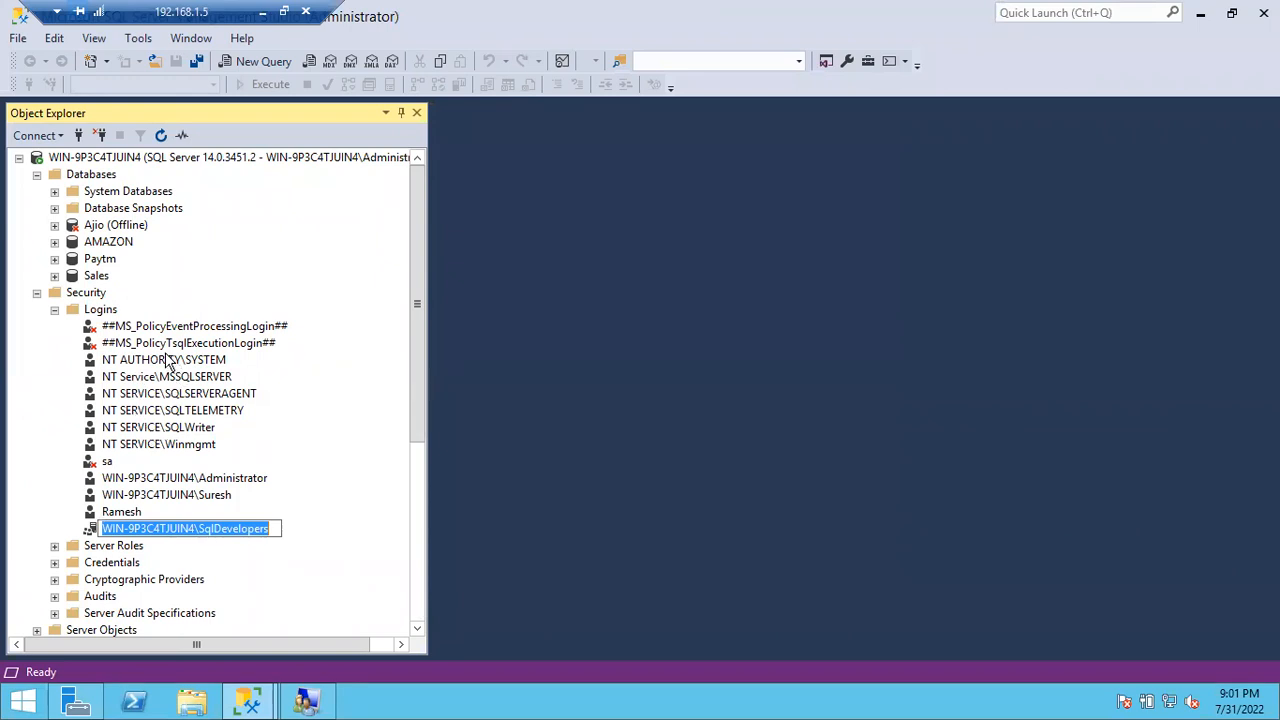
pyautogui.click(347, 521)
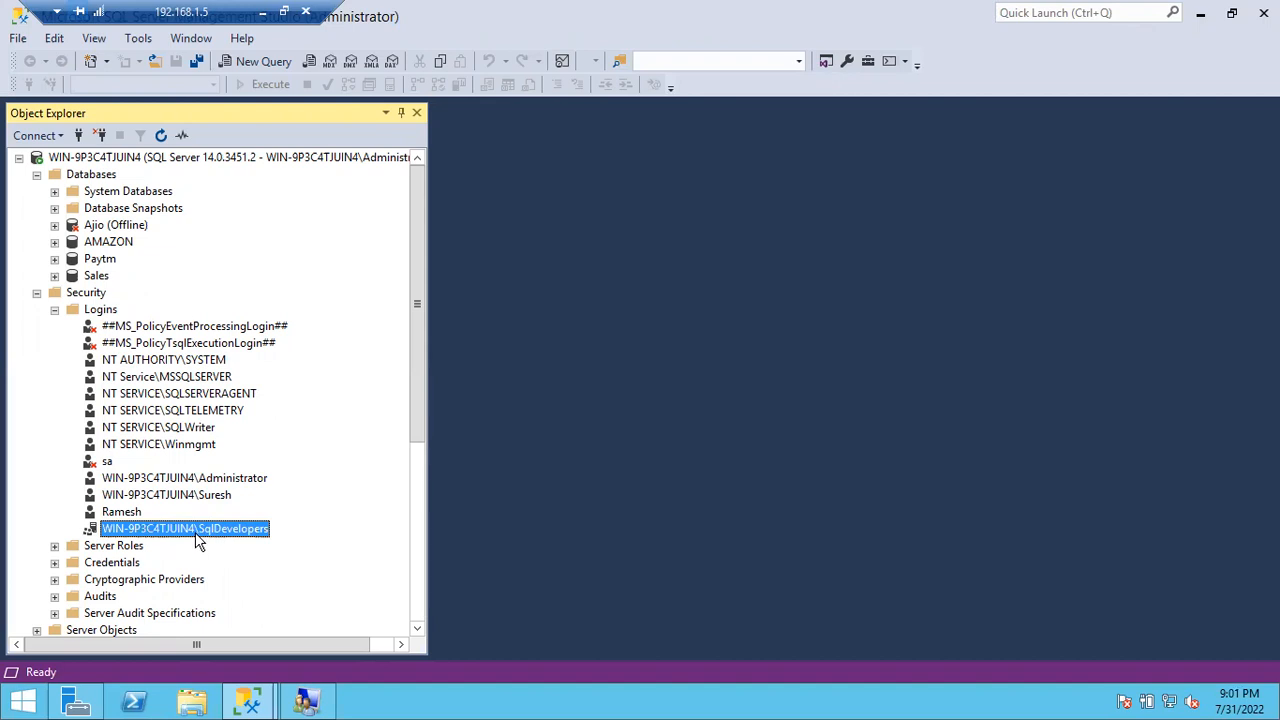
pyautogui.doubleClick(218, 533)
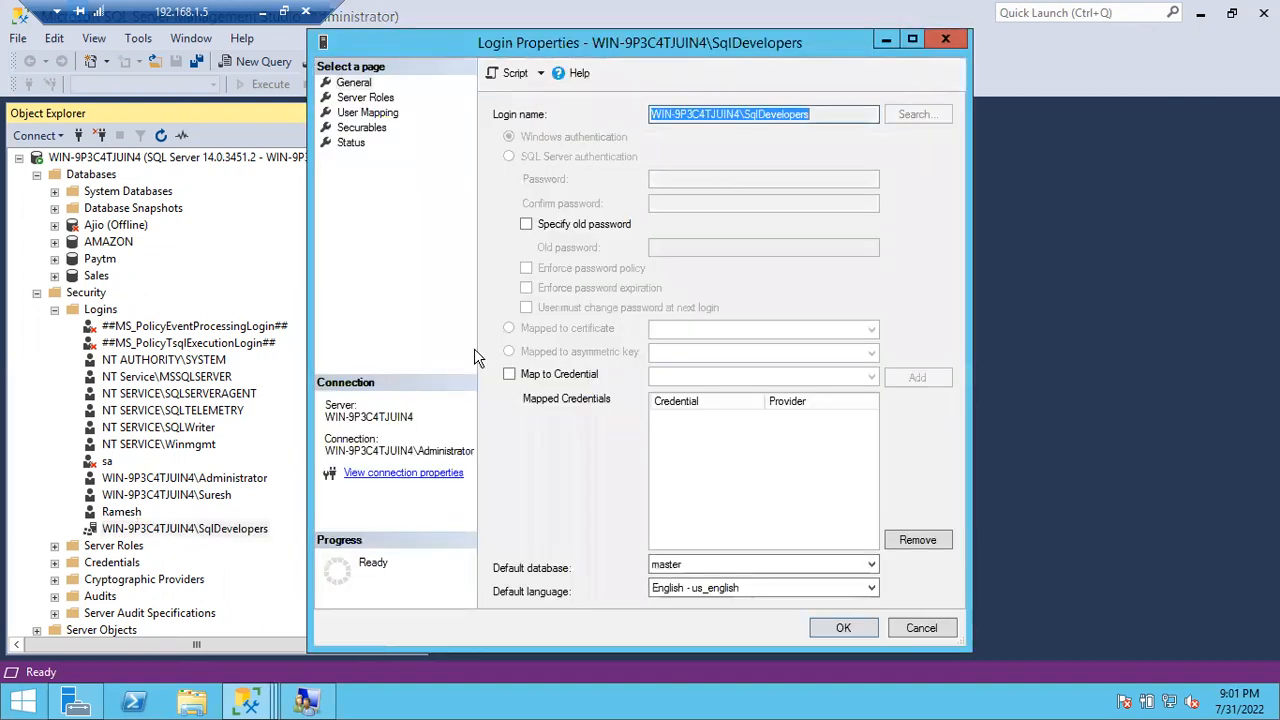
pyautogui.click(395, 114)
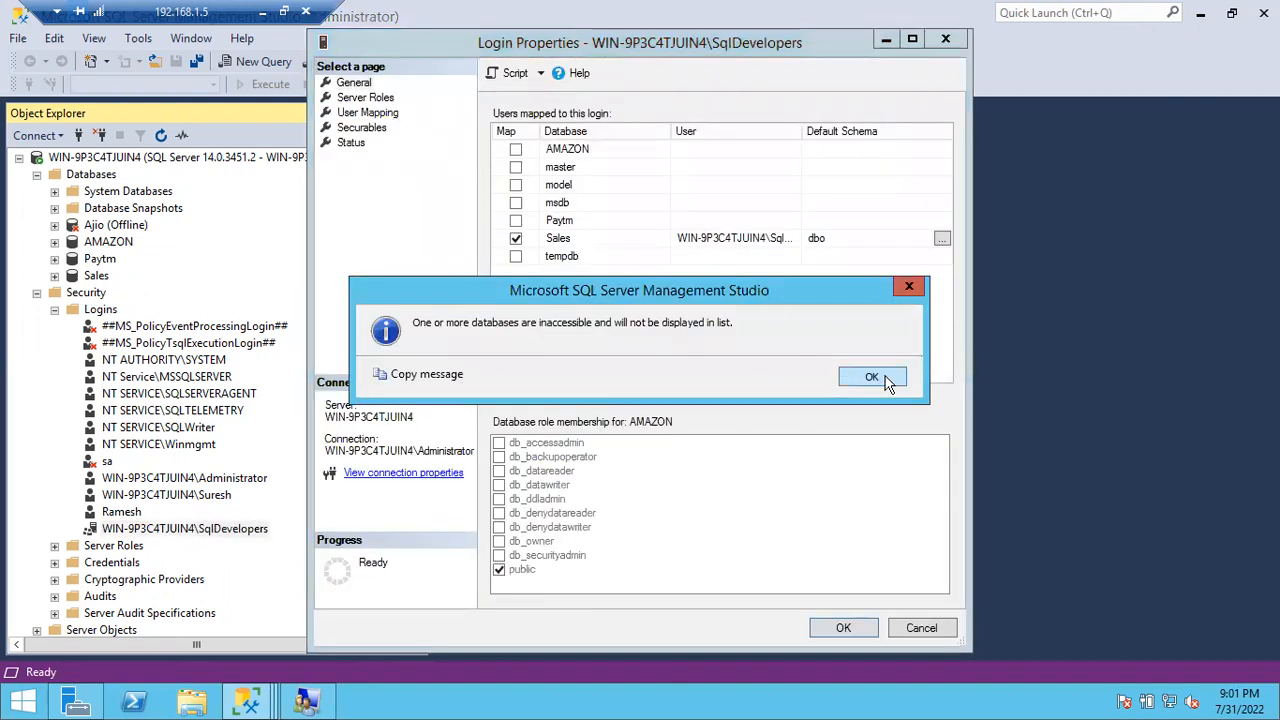
pyautogui.click(886, 378)
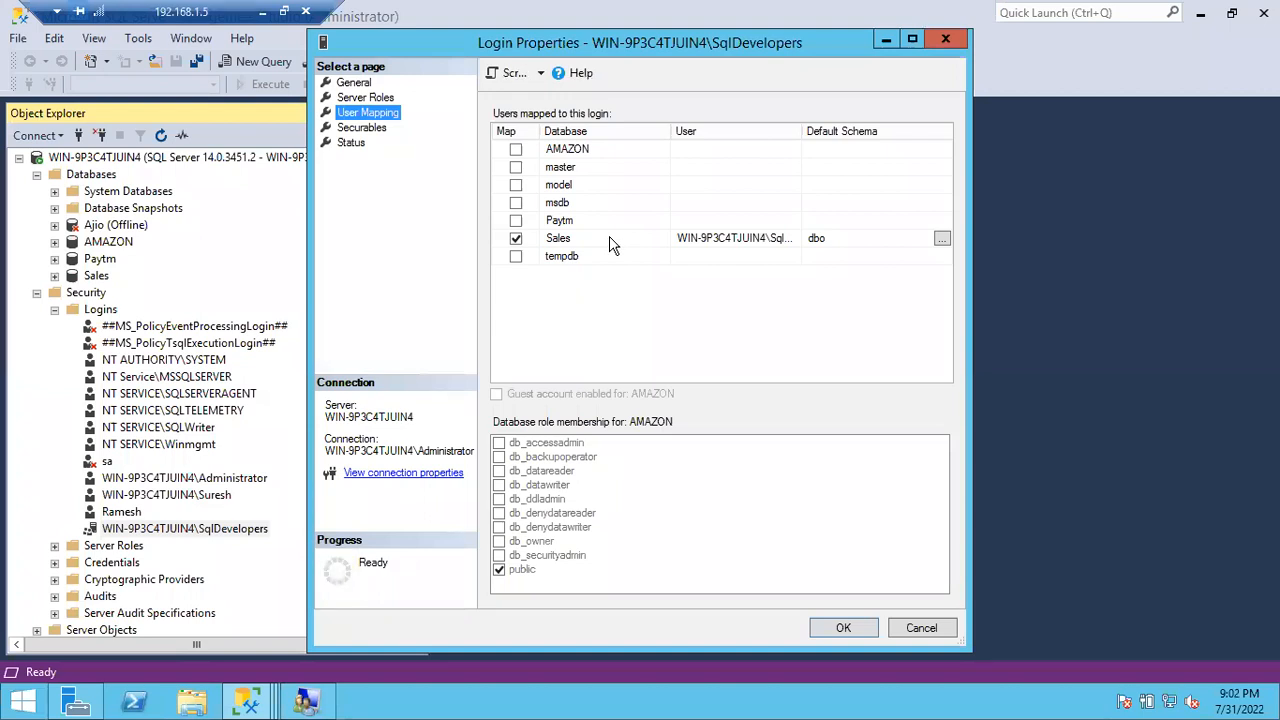
pyautogui.click(918, 632)
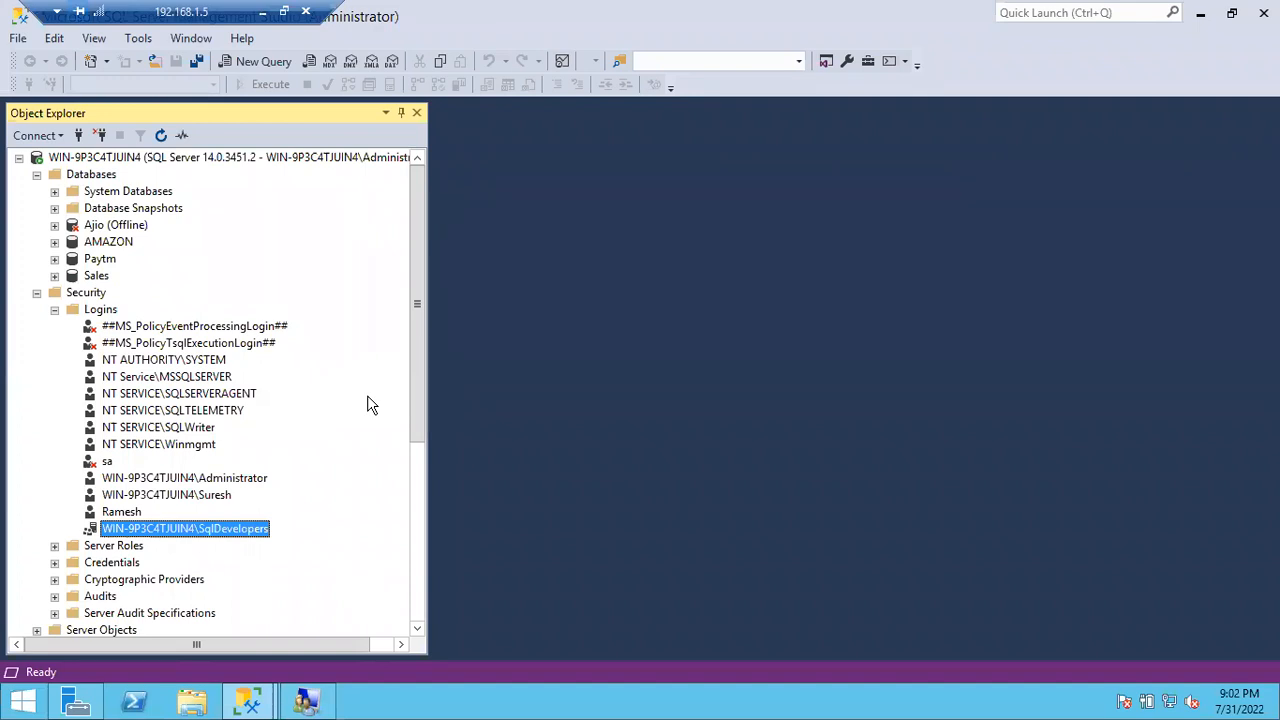
# Step: Collapse Logins, expand Server Roles to view bulkadmin through sysadmin, then collapse it
pyautogui.click(55, 309)
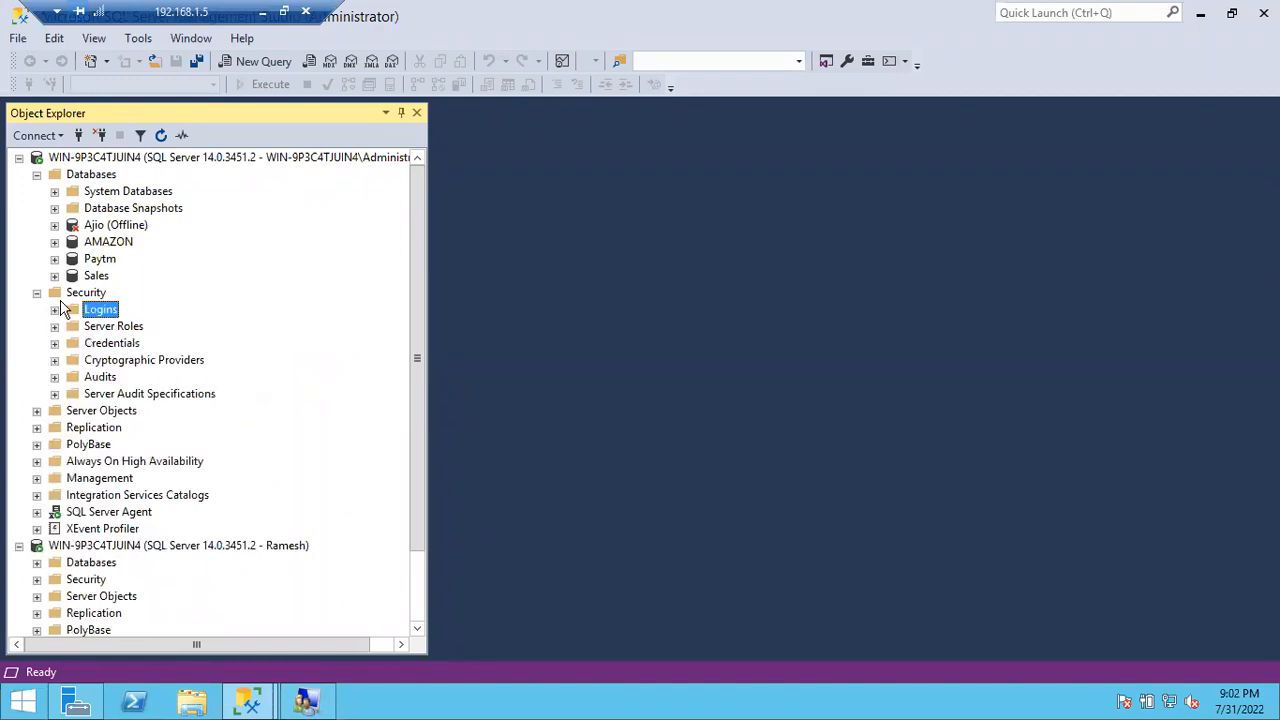
pyautogui.click(55, 326)
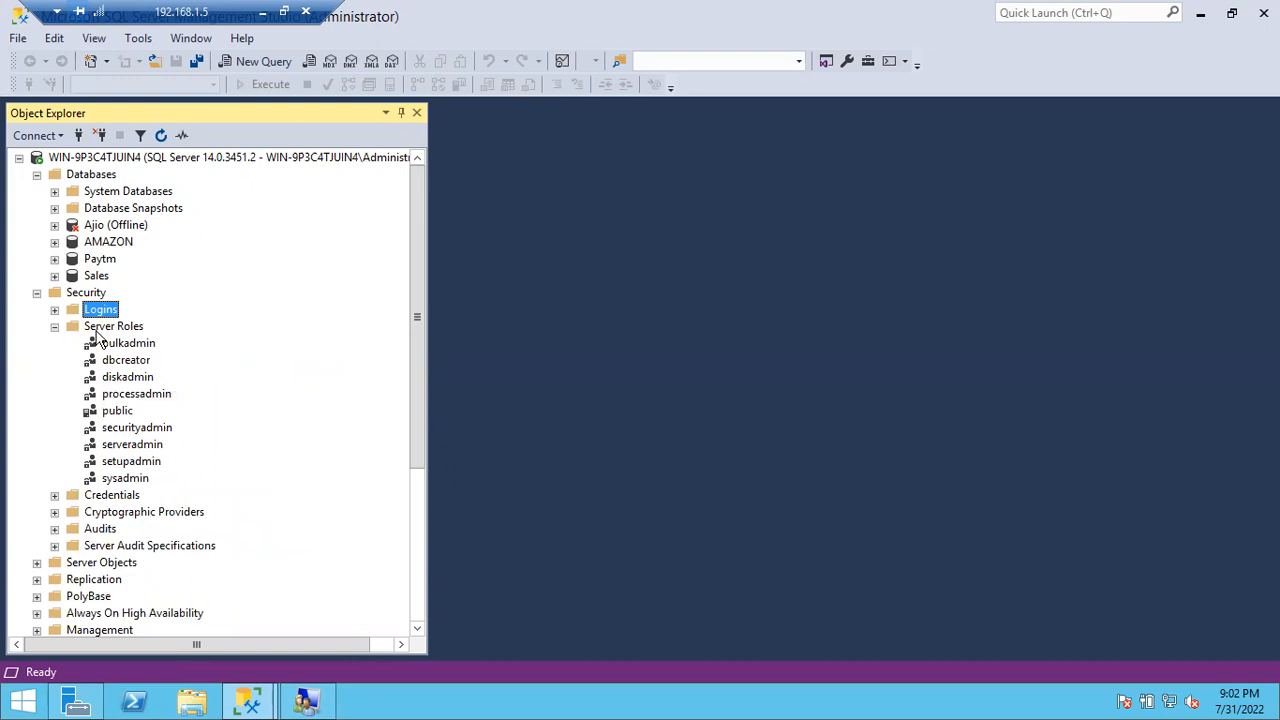
pyautogui.click(54, 328)
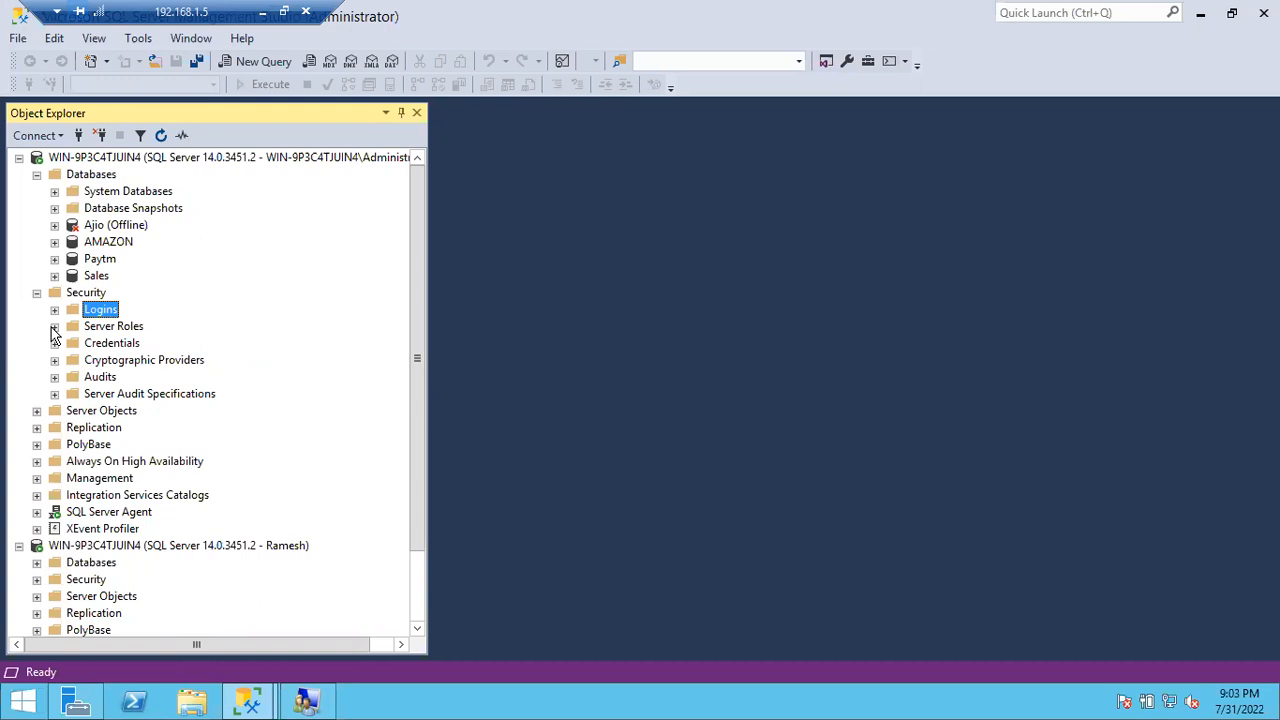
# Step: Add the lines 'Create Windows Login', 'Create A Sql Login' and 'Create Group Login' to the Notepad notes
pyautogui.click(266, 12)
pyautogui.click(832, 701)
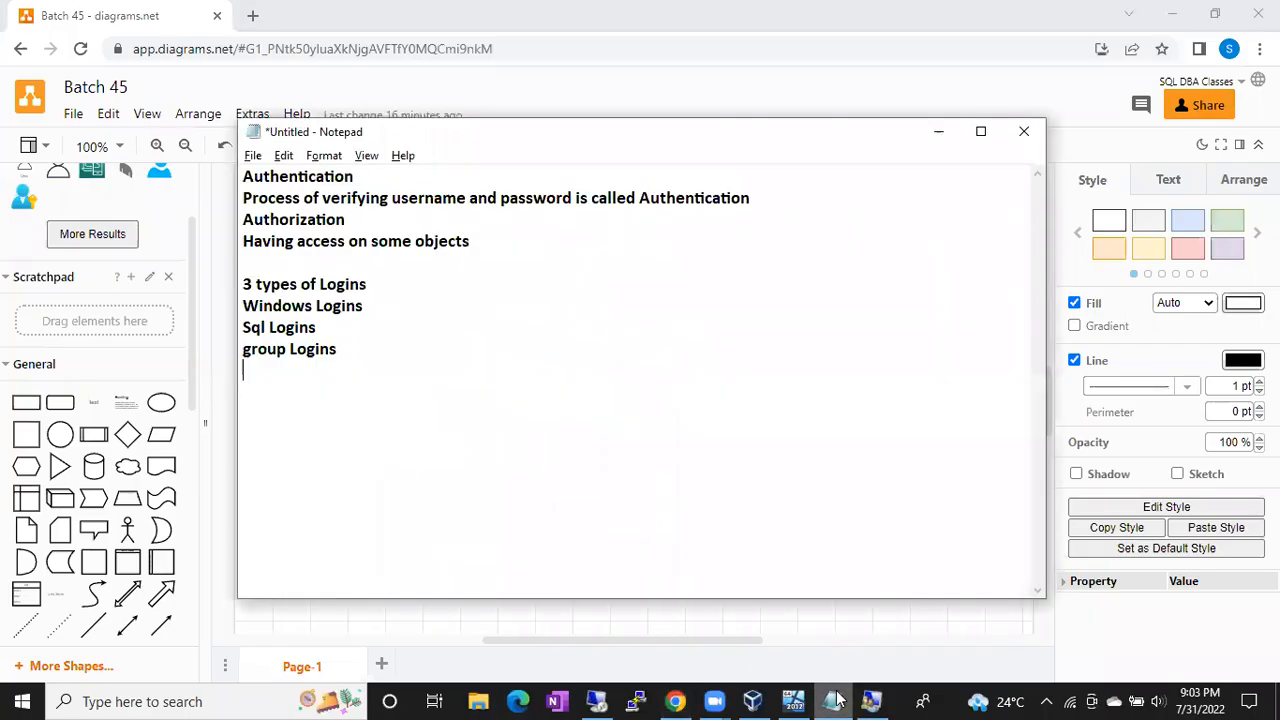
pyautogui.press('Return')
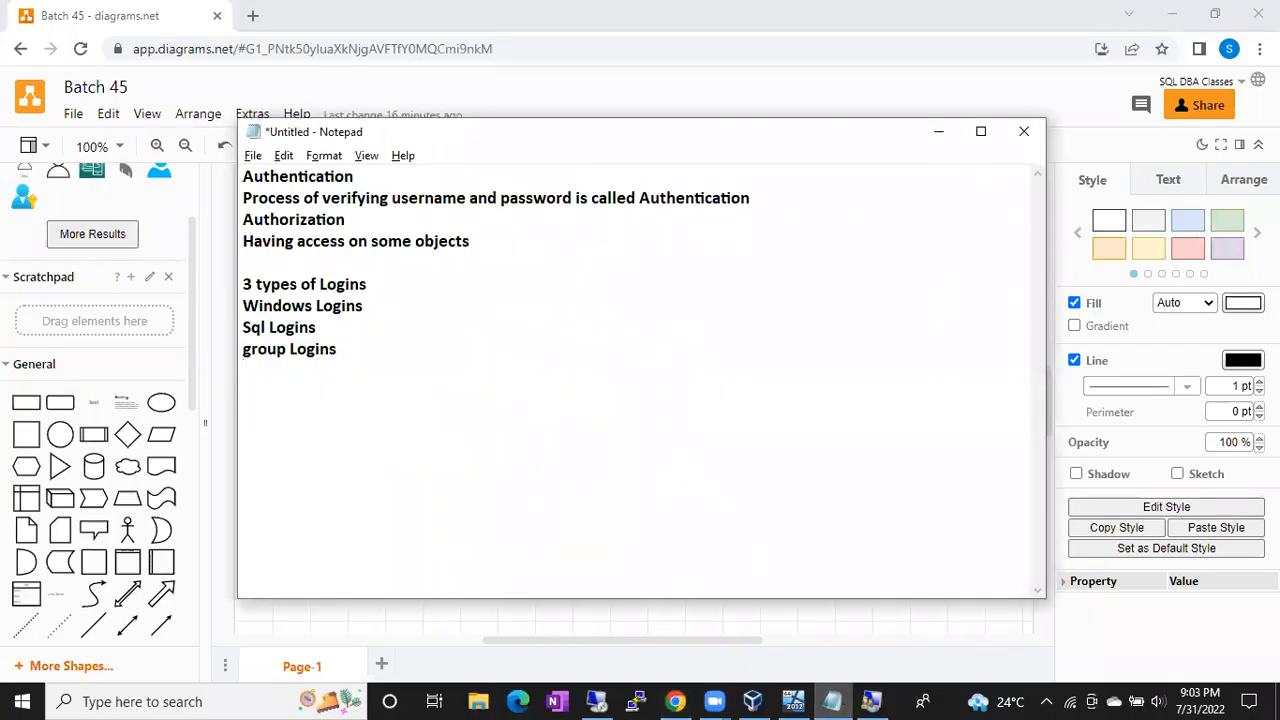
pyautogui.write('Create Windows Login')
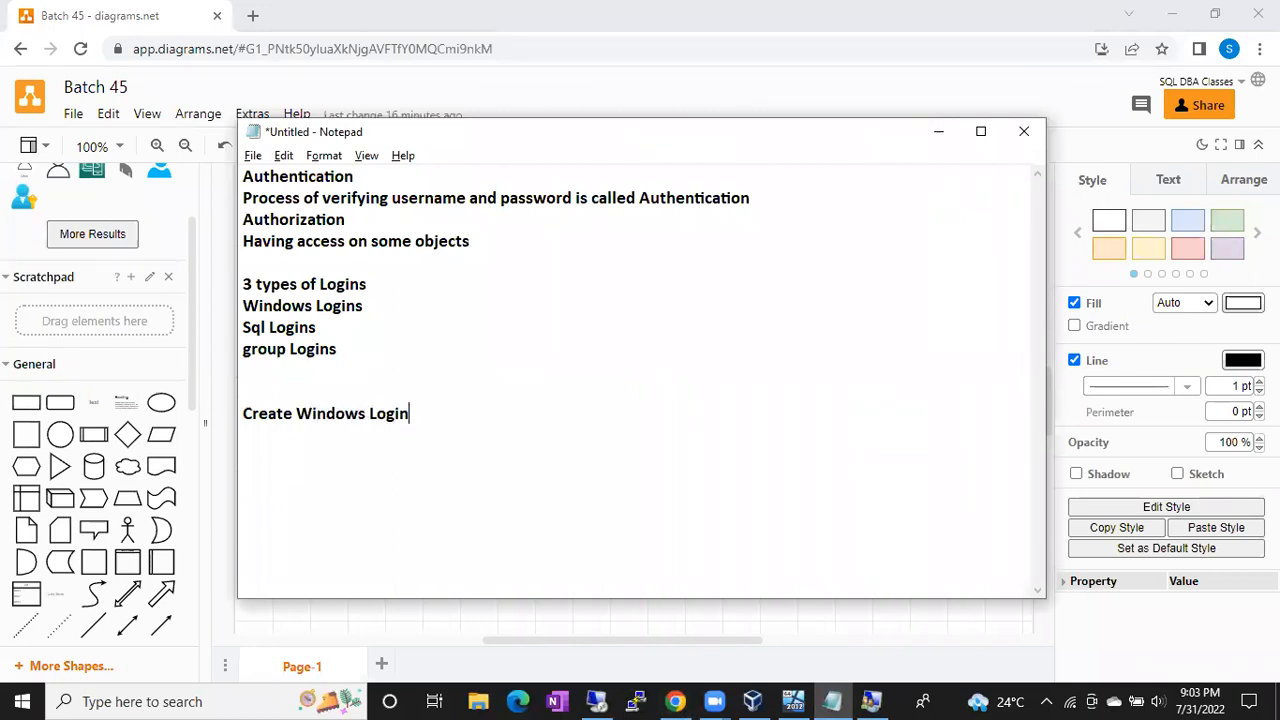
pyautogui.press('Return')
pyautogui.write('Create A Sql D')
pyautogui.press('BackSpace')
pyautogui.write('Login')
pyautogui.press('Return')
pyautogui.press('Return')
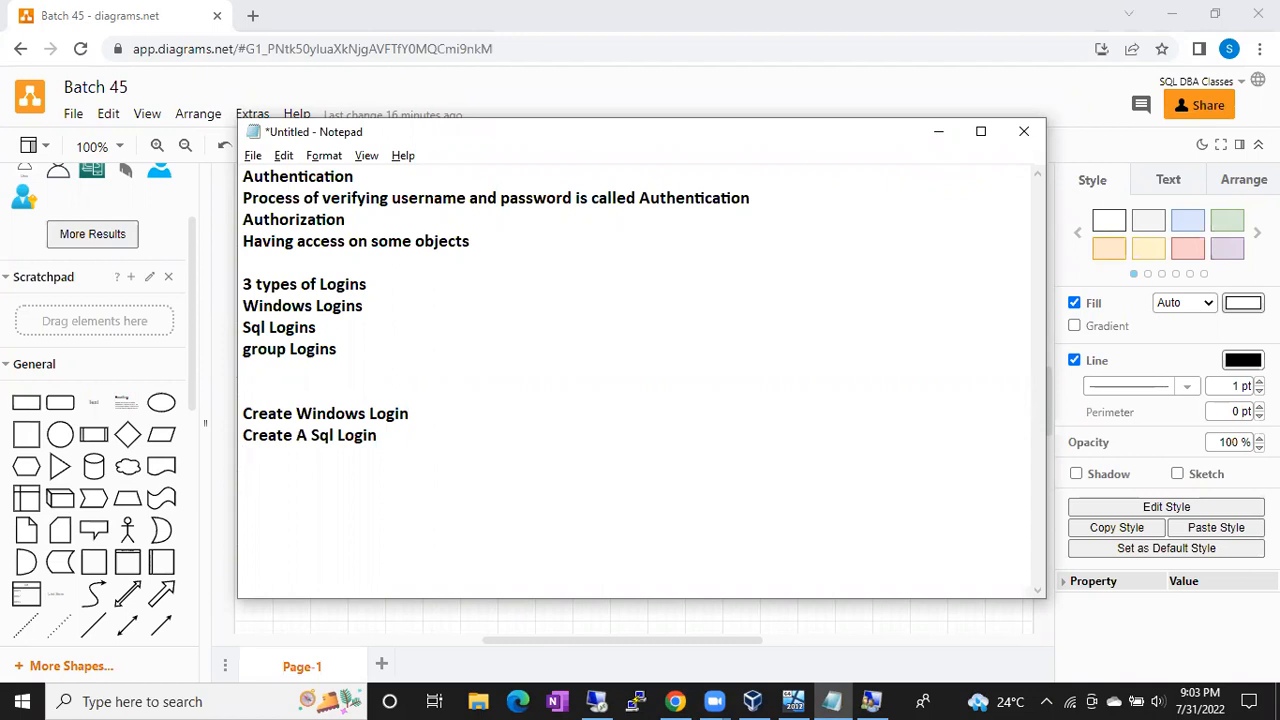
pyautogui.write('Create Group Login')
pyautogui.press('Return')
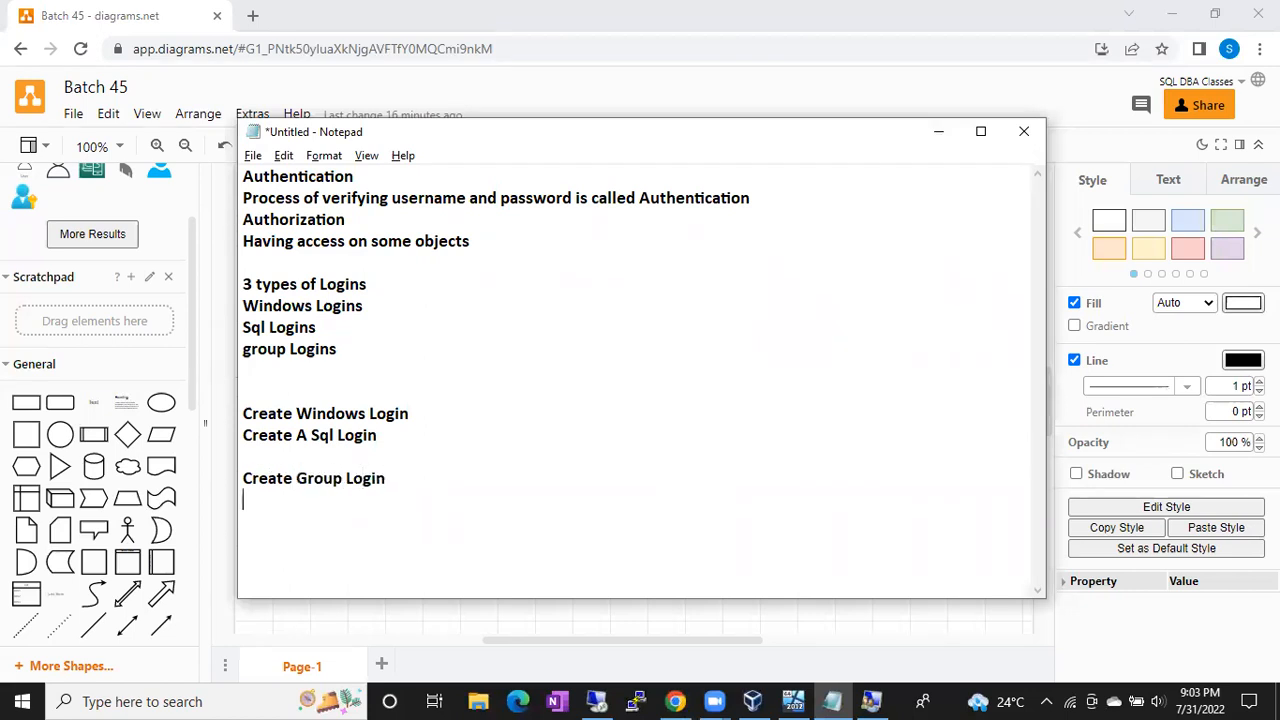
# Step: List 'Bollywood Herions' and 'BollYwood Movies' as group examples, then minimise Notepad
pyautogui.write('Bollyd')
pyautogui.press('BackSpace')
pyautogui.write('wwod')
pyautogui.press('BackSpace')
pyautogui.press('BackSpace')
pyautogui.press('BackSpace')
pyautogui.write('ood ')
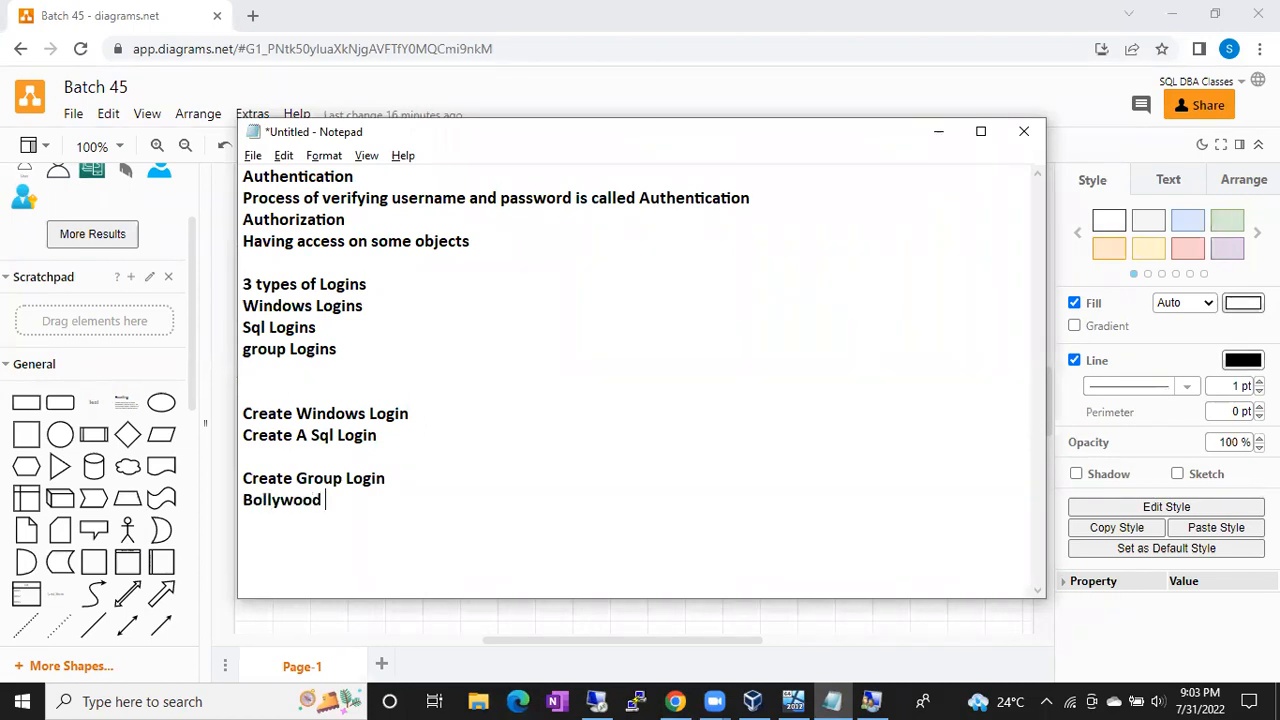
pyautogui.write('Herions')
pyautogui.press('Return')
pyautogui.moveTo(403, 506); pyautogui.dragTo(263, 508)
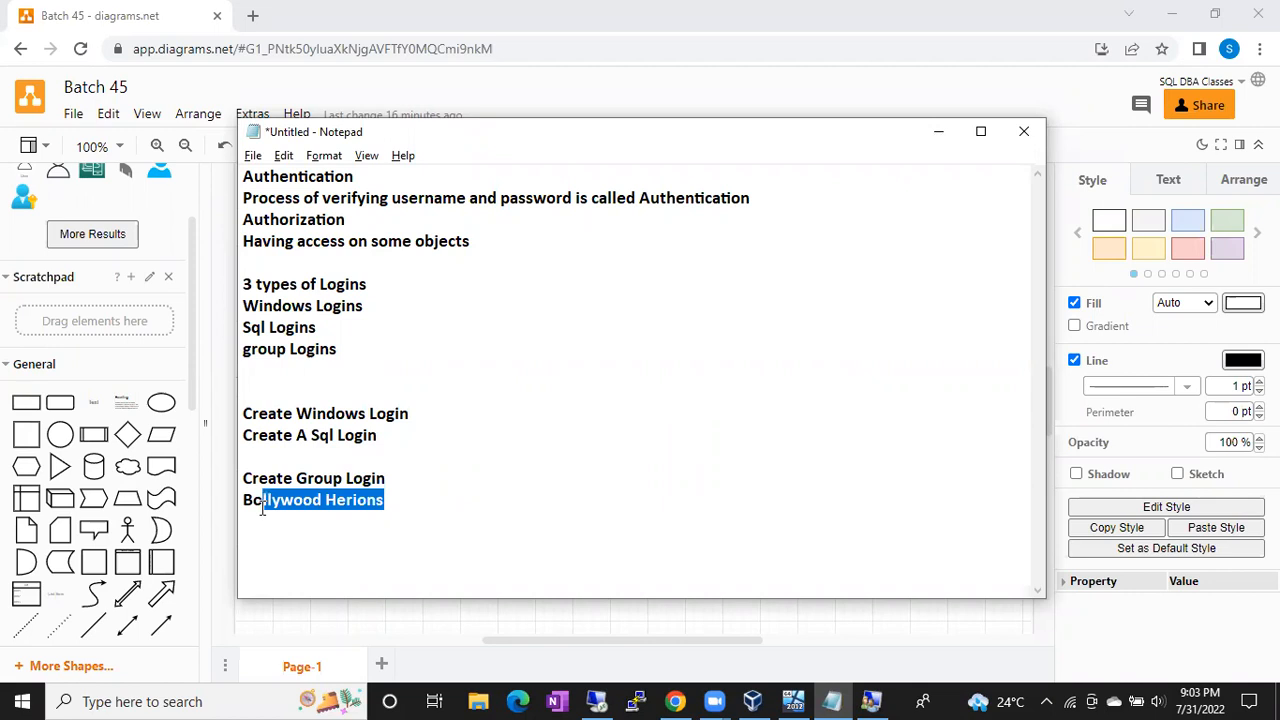
pyautogui.click(404, 504)
pyautogui.press('Return')
pyautogui.write('BollYwood Movies')
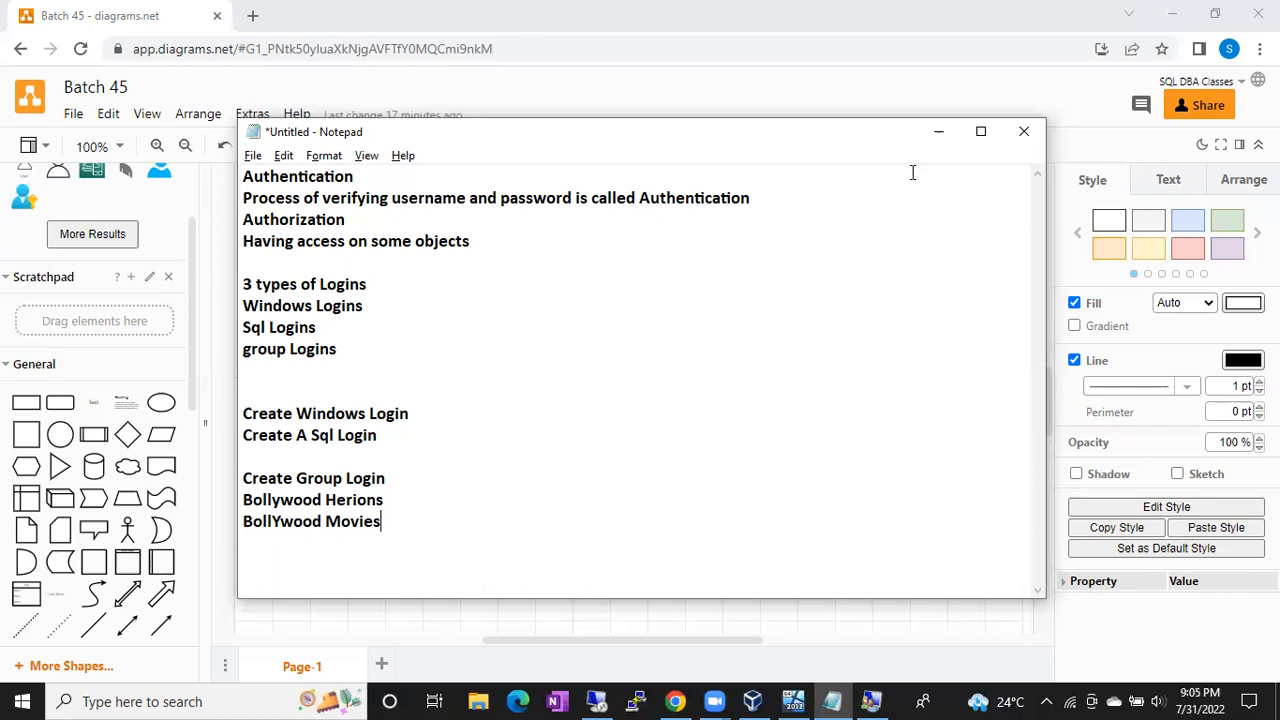
pyautogui.click(939, 131)
# Step: Minimise the administrator's Management Studio, close the other instance and Local Users and Groups, and refresh the desktop
pyautogui.click(596, 701)
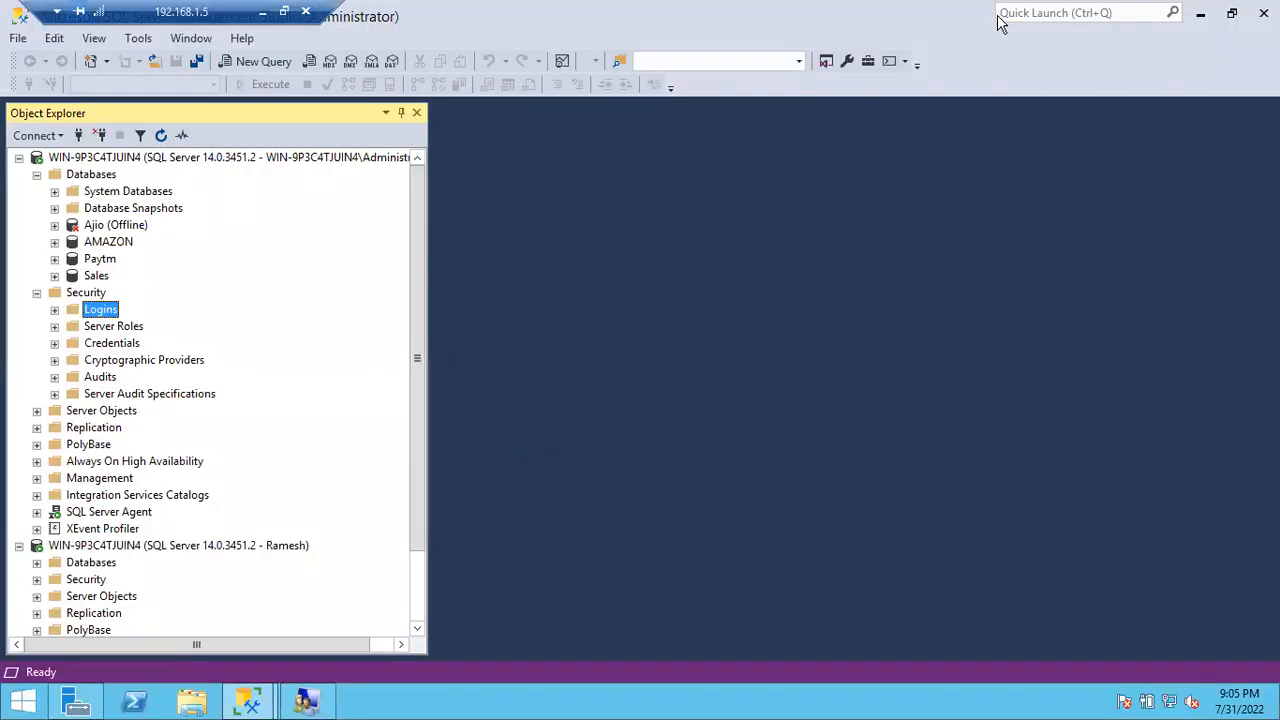
pyautogui.click(1197, 14)
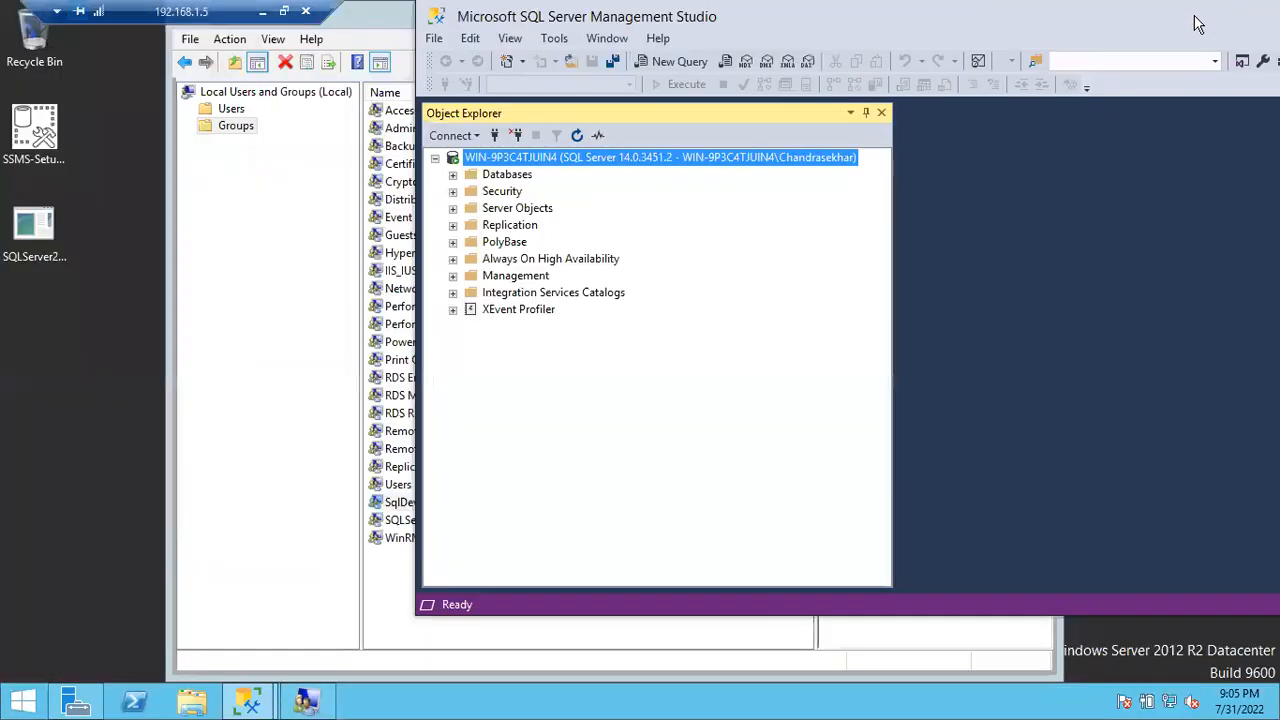
pyautogui.moveTo(1074, 17); pyautogui.dragTo(786, 132)
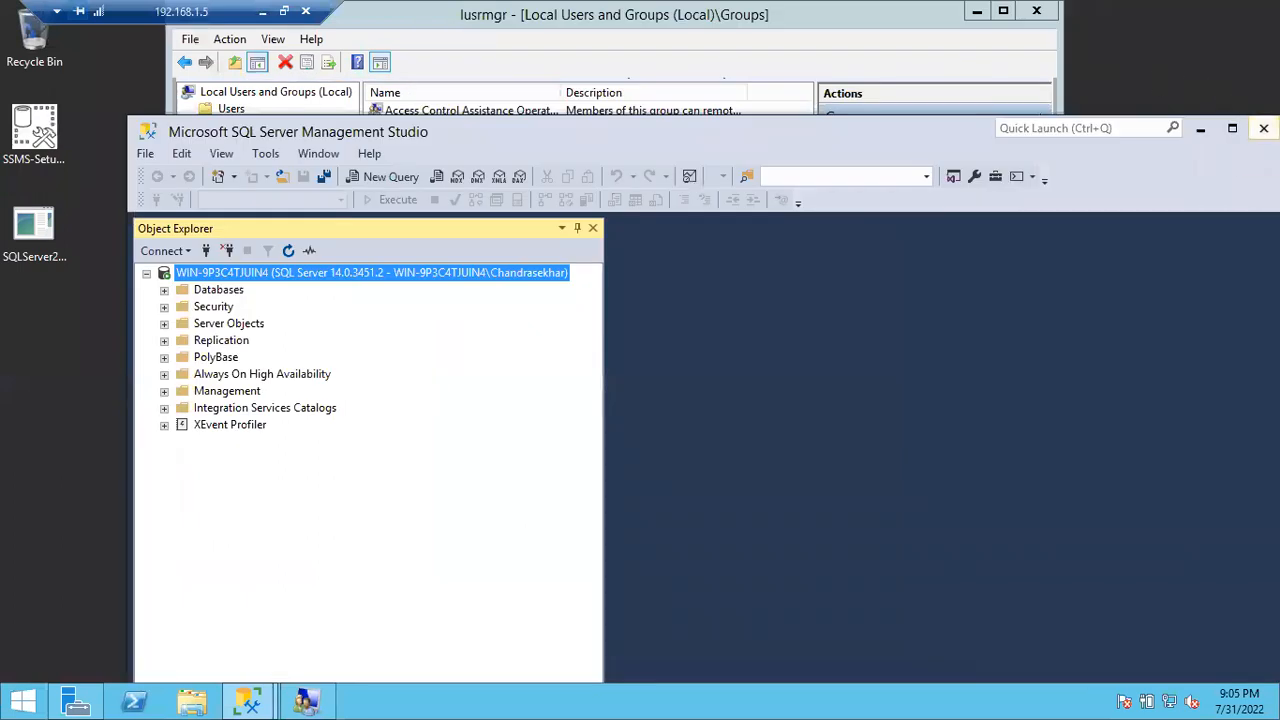
pyautogui.hotkey('alt', 'F4')
pyautogui.click(1035, 18)
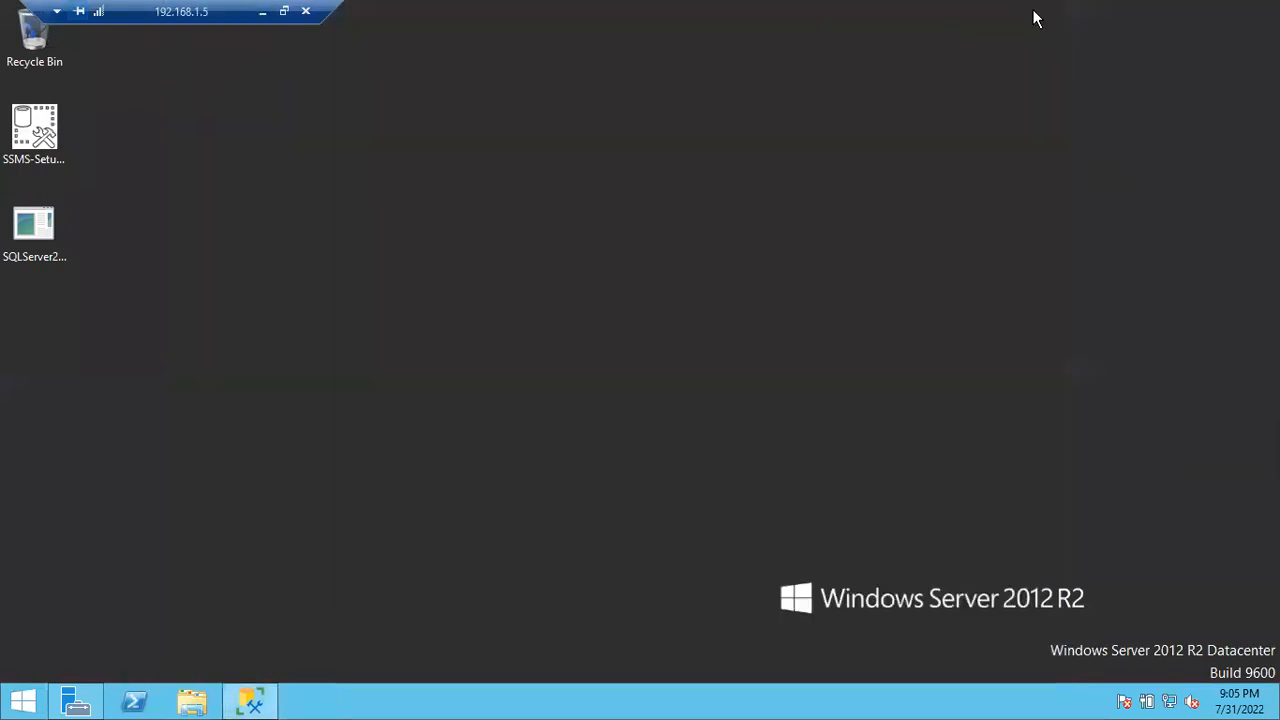
pyautogui.rightClick(658, 191)
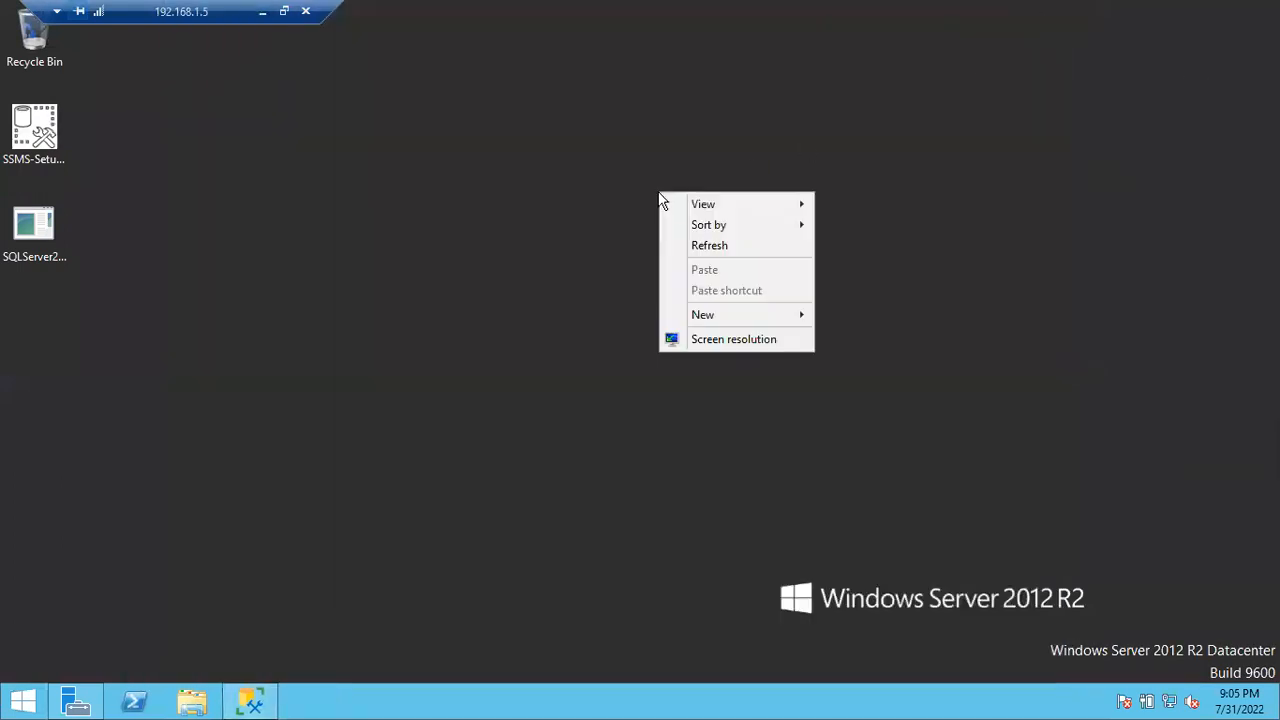
pyautogui.click(697, 254)
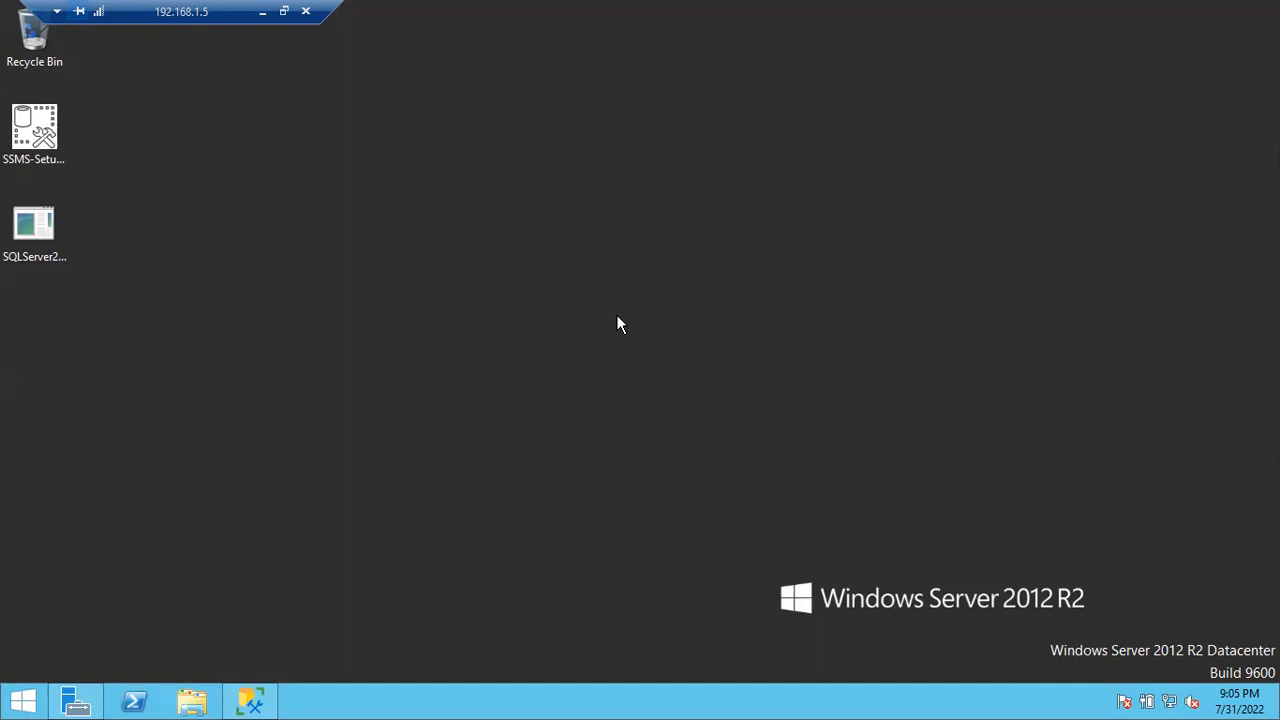
# Step: Run appwiz.cpl to open Programs and Features and maximize its window
pyautogui.press('super+r')
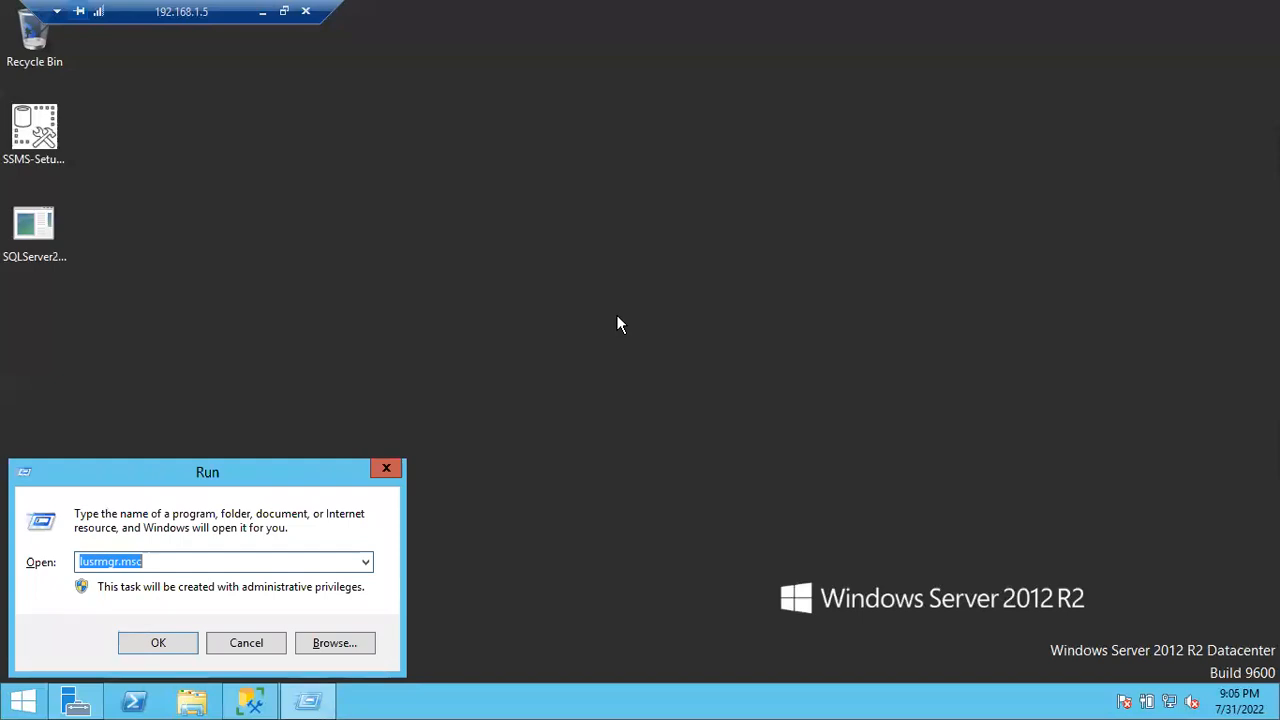
pyautogui.write('appwiz')
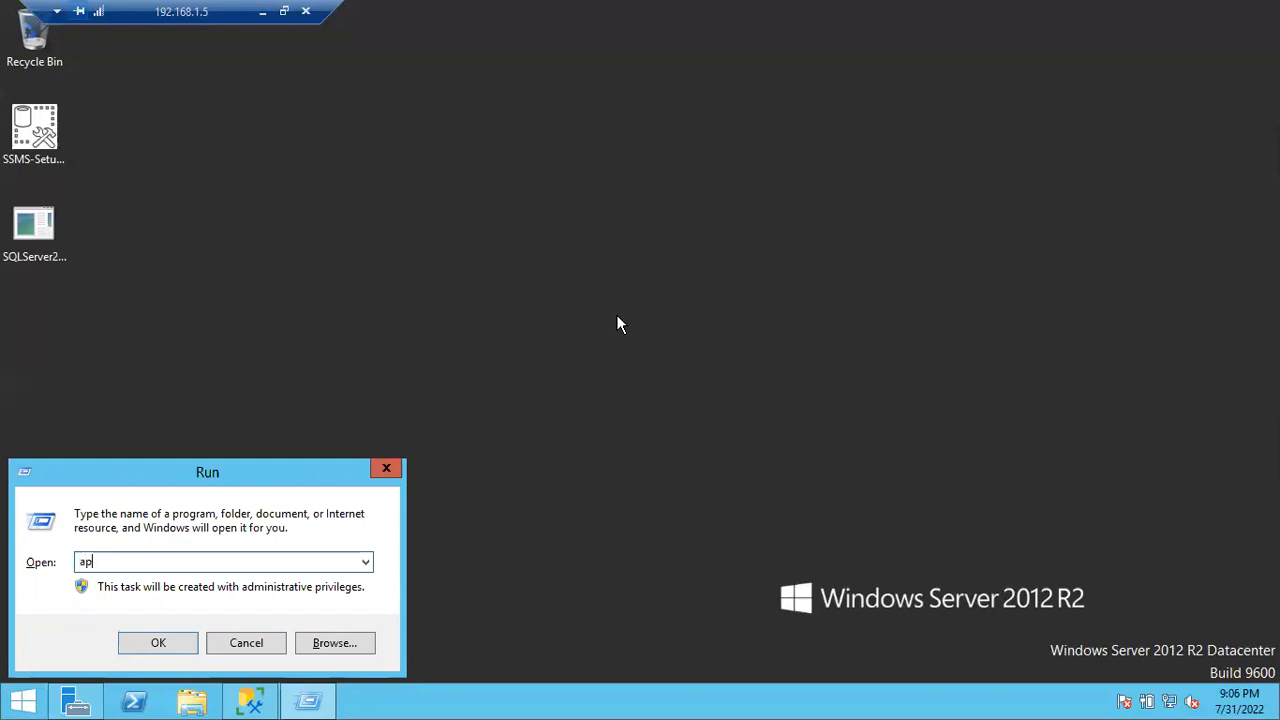
pyautogui.write('.cpl')
pyautogui.press('Return')
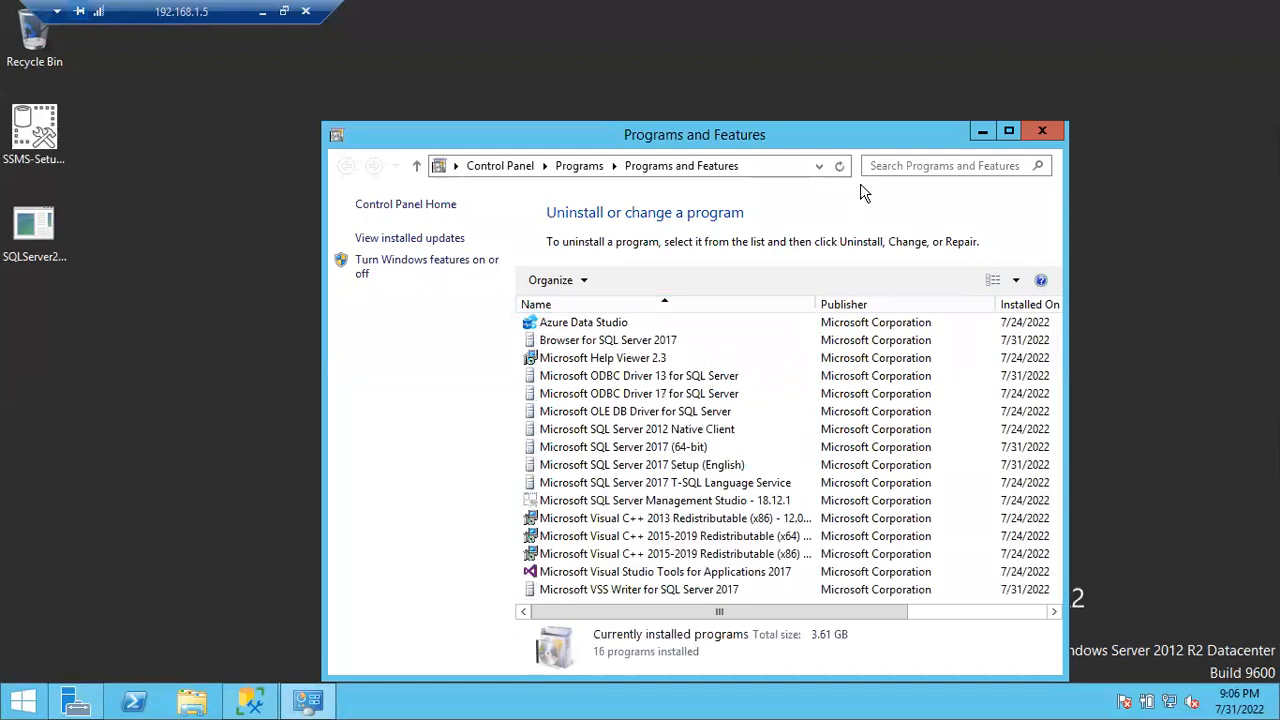
pyautogui.click(1008, 129)
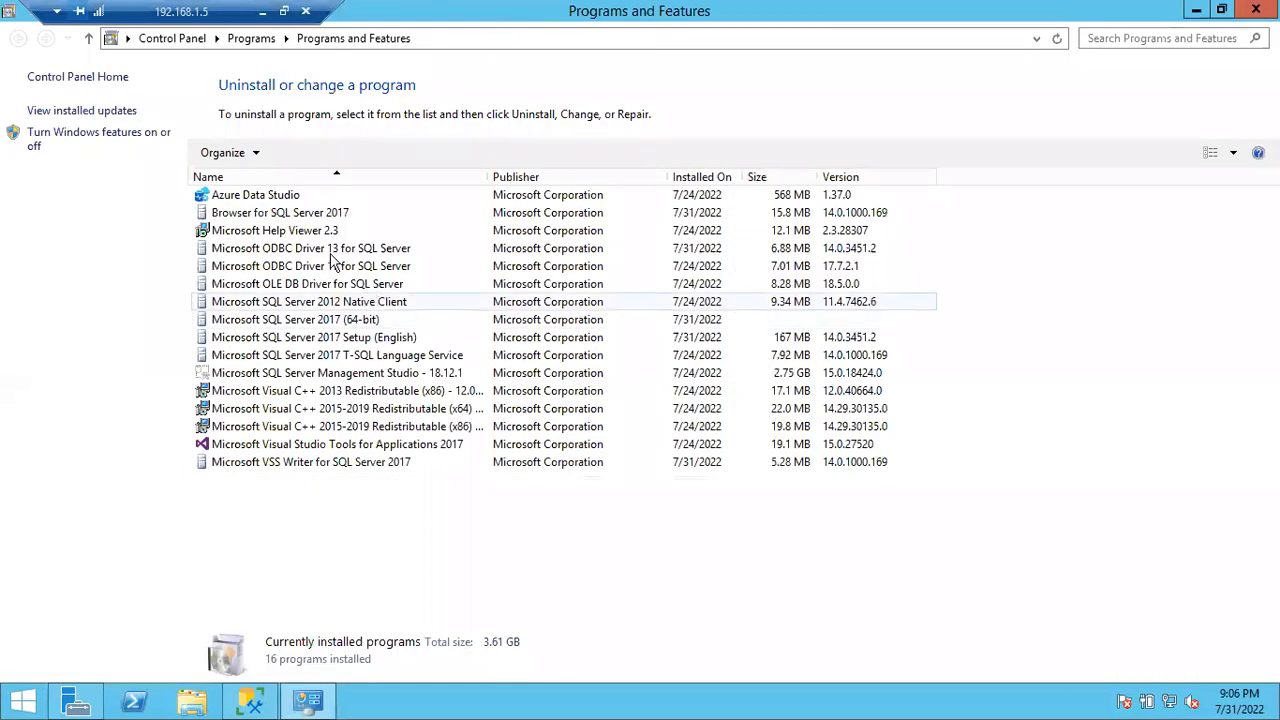
# Step: Switch to View installed updates and select the SQL Server 2017 hotfix entry
pyautogui.click(84, 112)
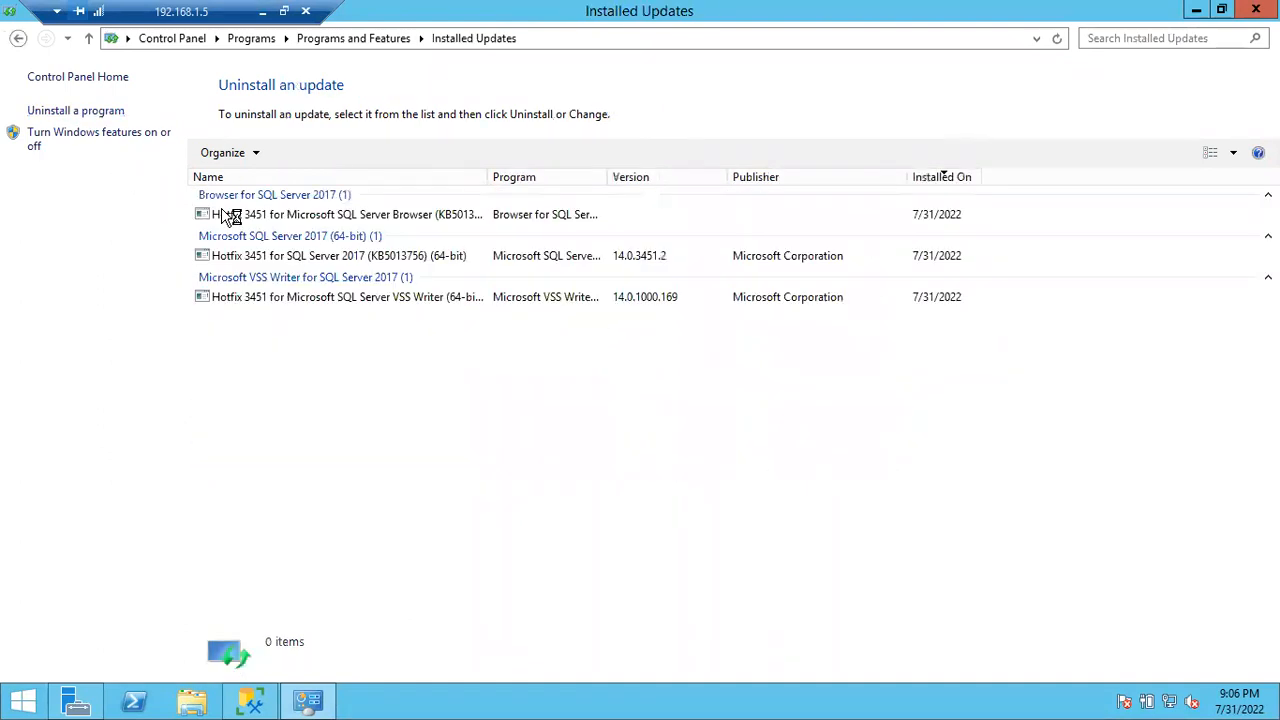
pyautogui.click(263, 257)
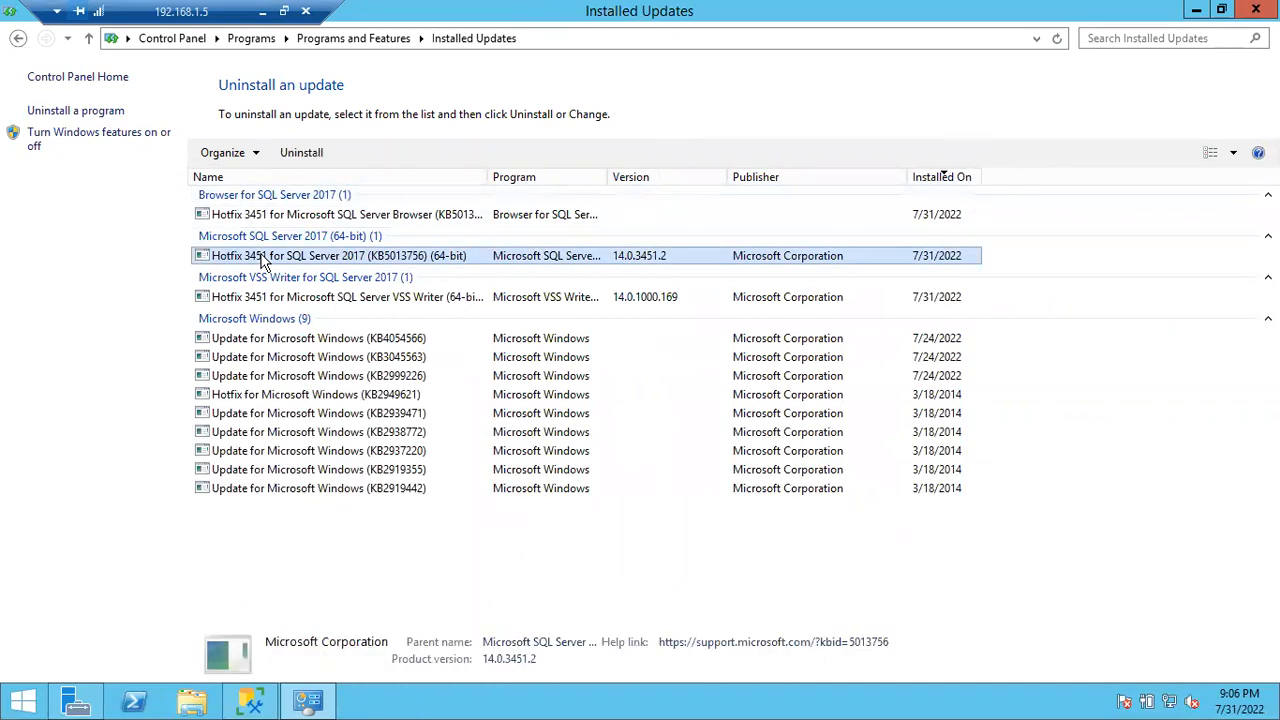
pyautogui.click(250, 703)
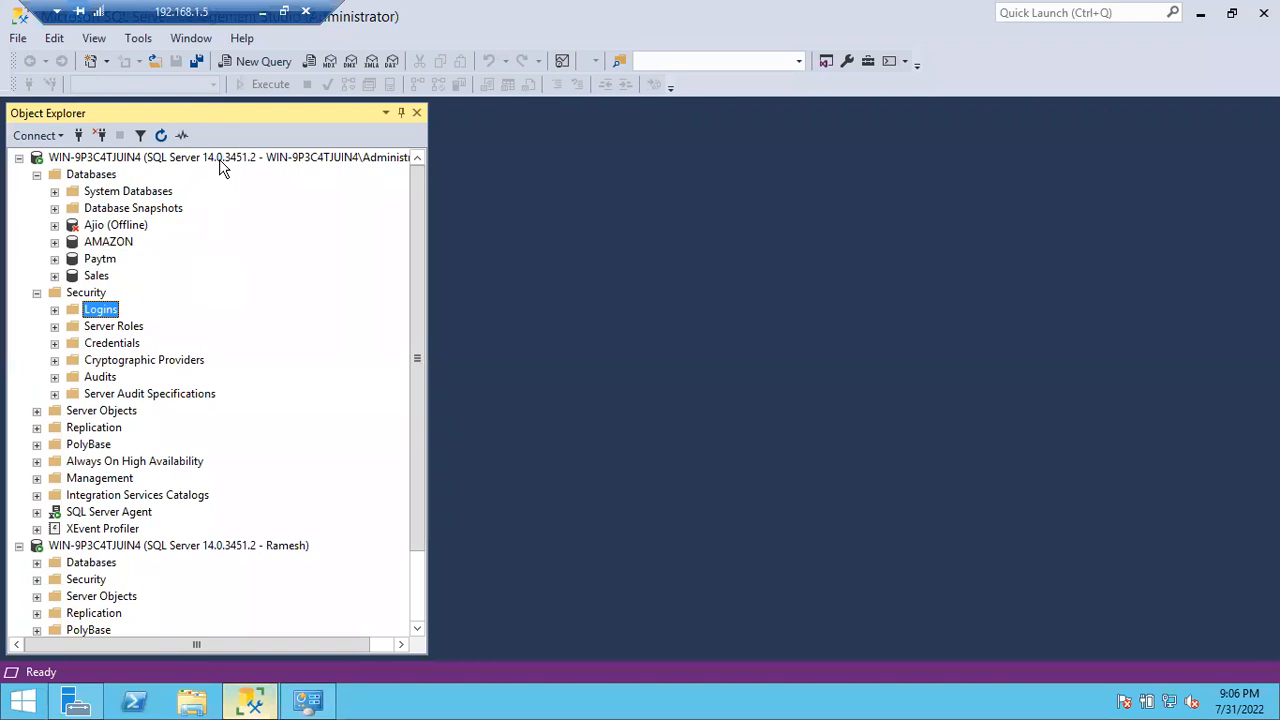
pyautogui.click(312, 706)
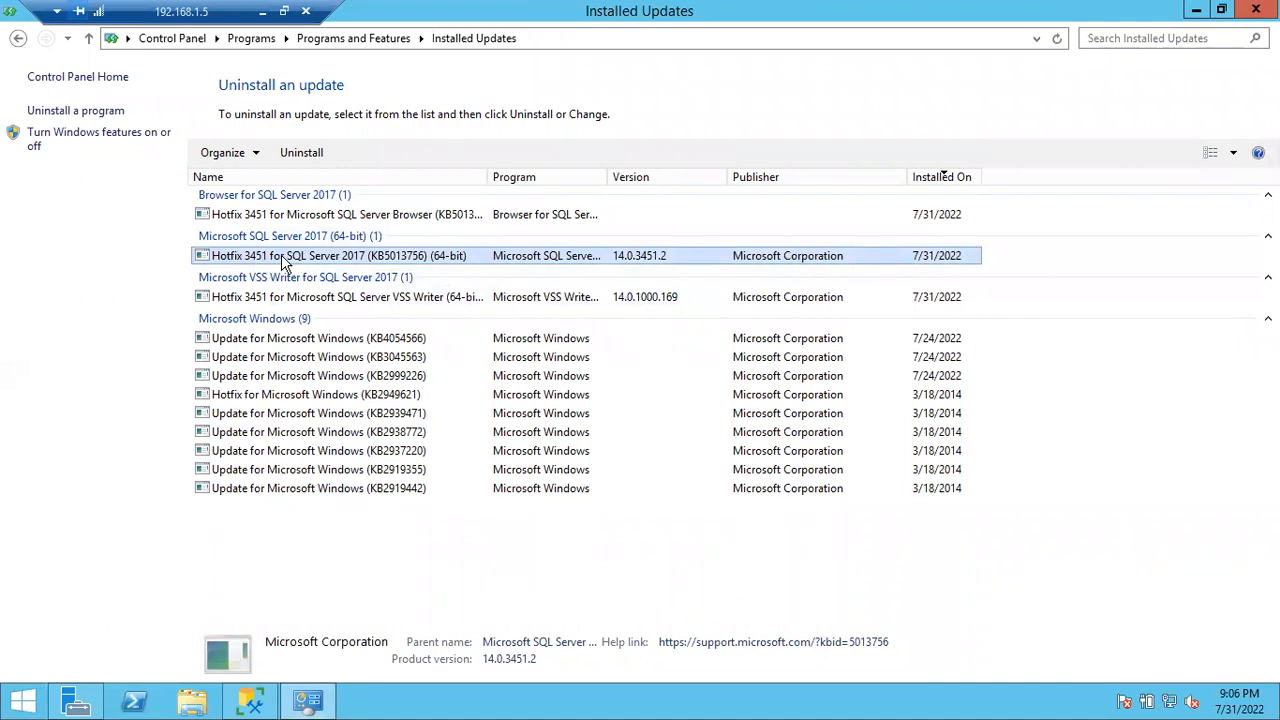
# Step: Review the Browser, KB4054566 and VSS Writer entries, then select Hotfix 3451 (KB5013756)
pyautogui.click(255, 200)
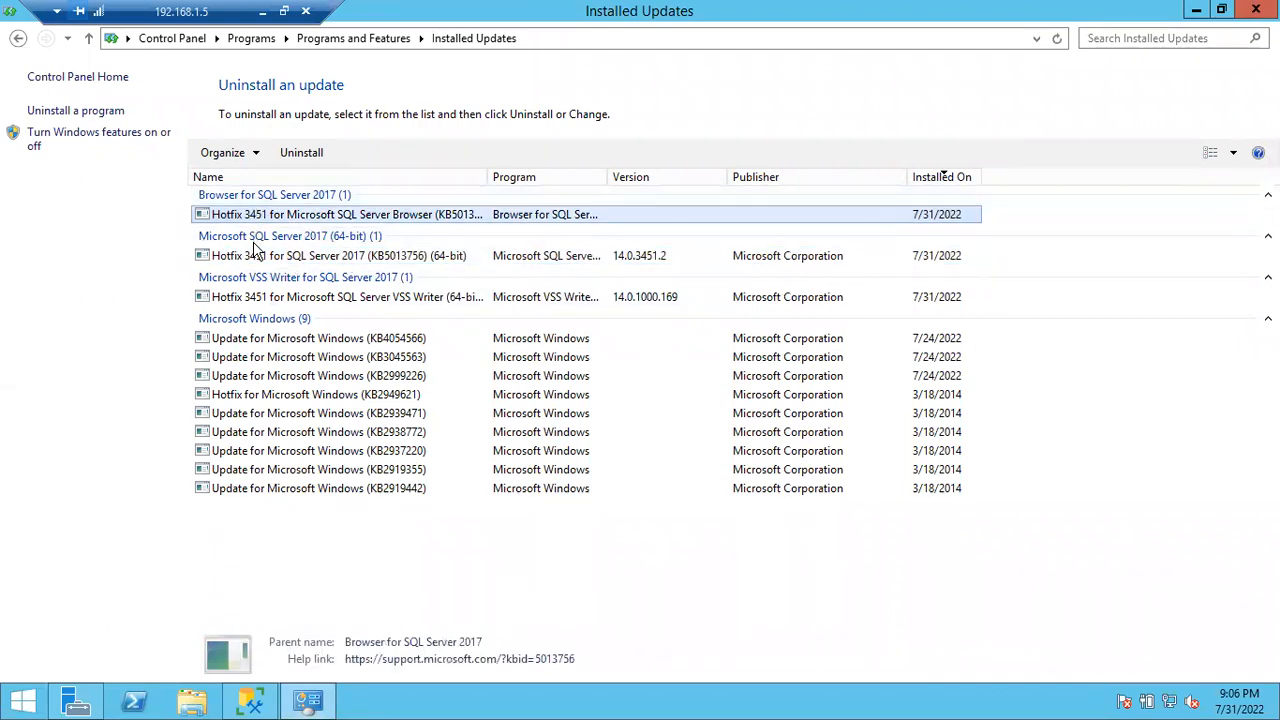
pyautogui.click(250, 318)
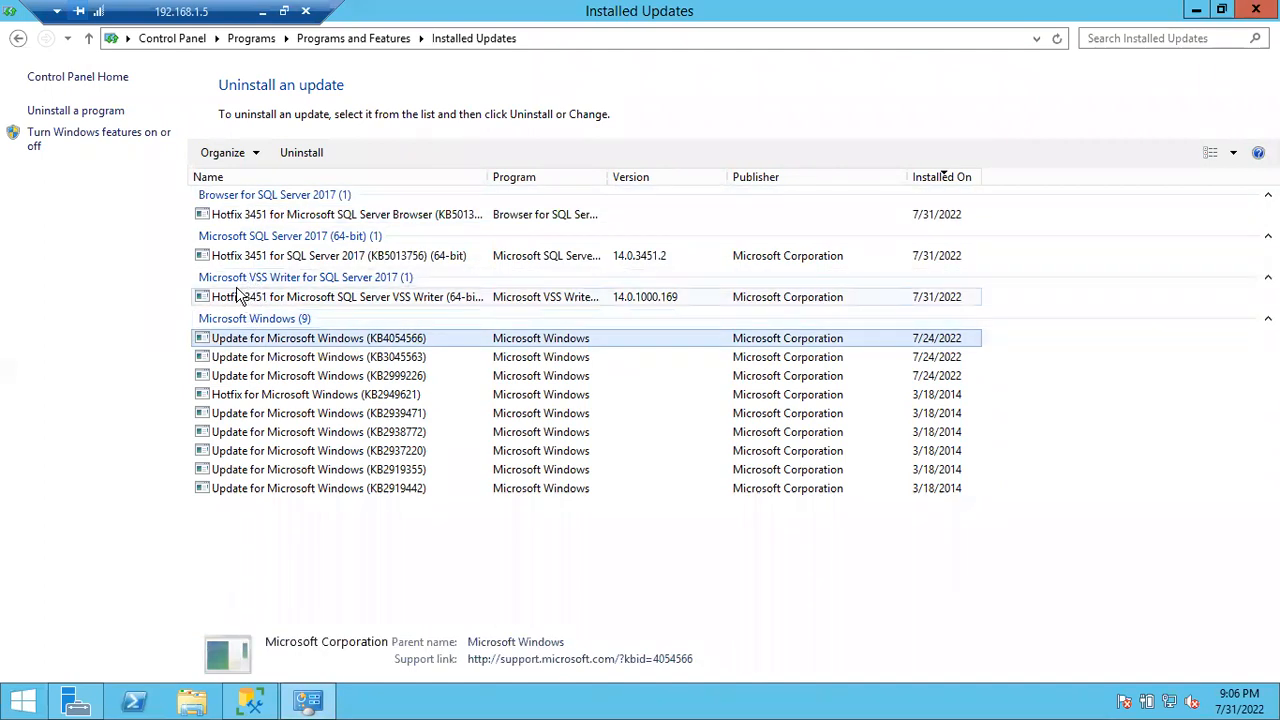
pyautogui.click(248, 303)
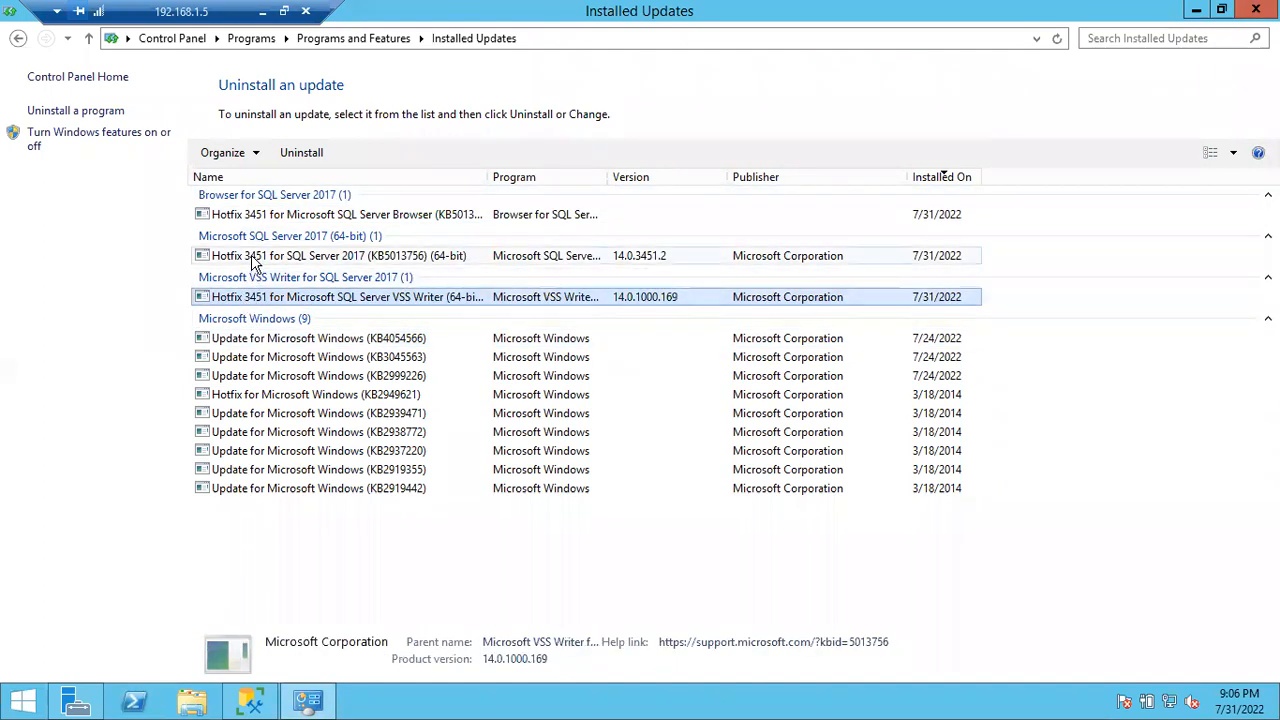
pyautogui.click(255, 255)
pyautogui.click(263, 218)
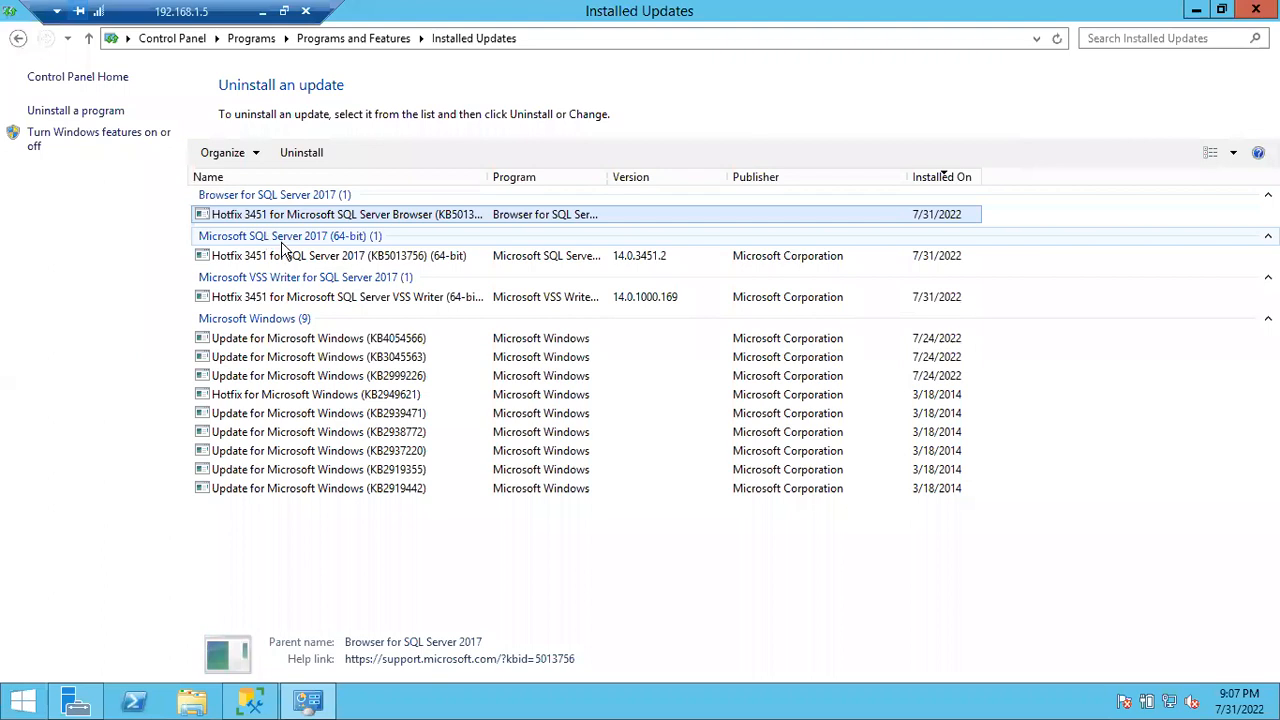
pyautogui.click(278, 240)
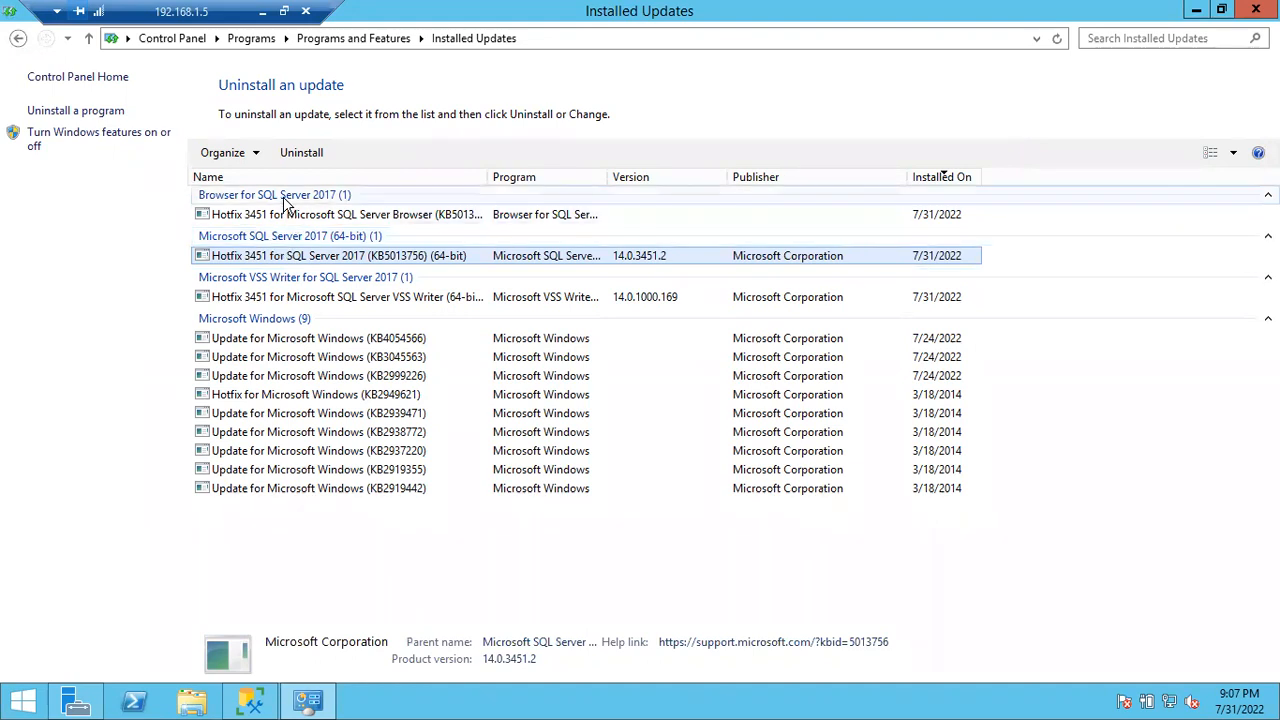
# Step: Start removing Hotfix 3451, uncheck MSSQLSERVER, advance to the summary, then cancel and exit Setup
pyautogui.doubleClick(238, 260)
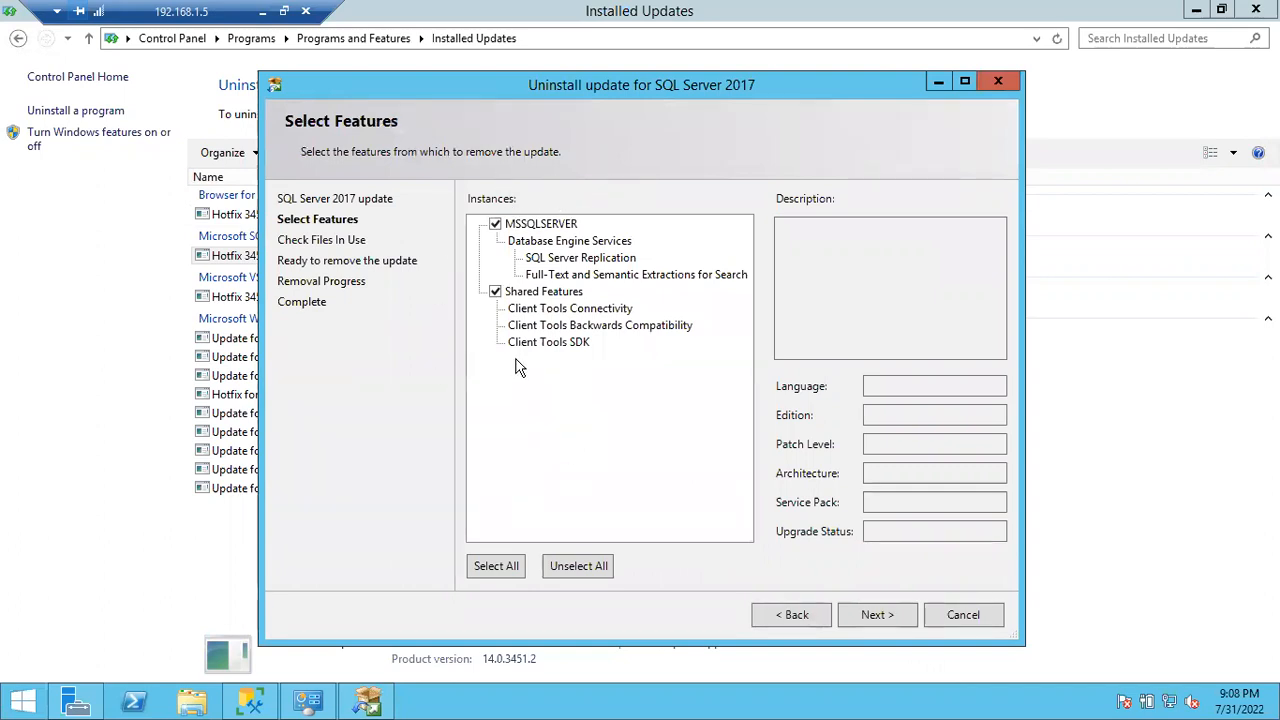
pyautogui.click(495, 224)
pyautogui.click(876, 615)
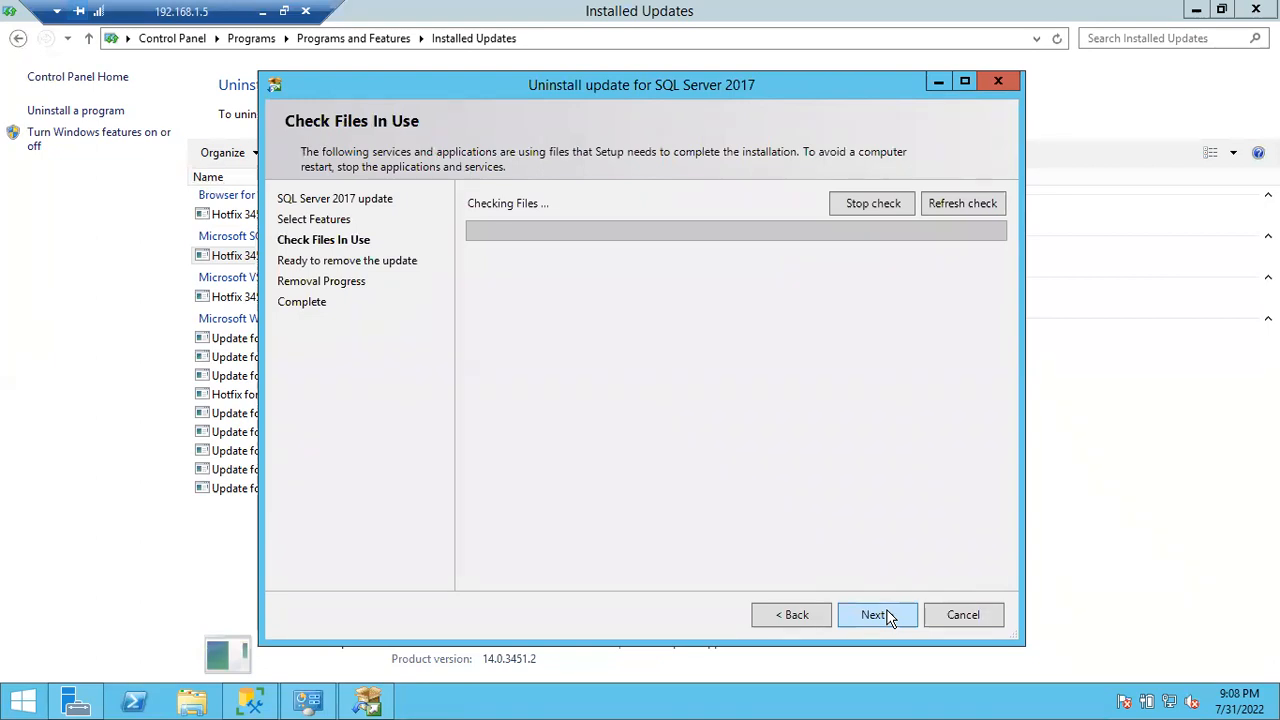
pyautogui.click(876, 615)
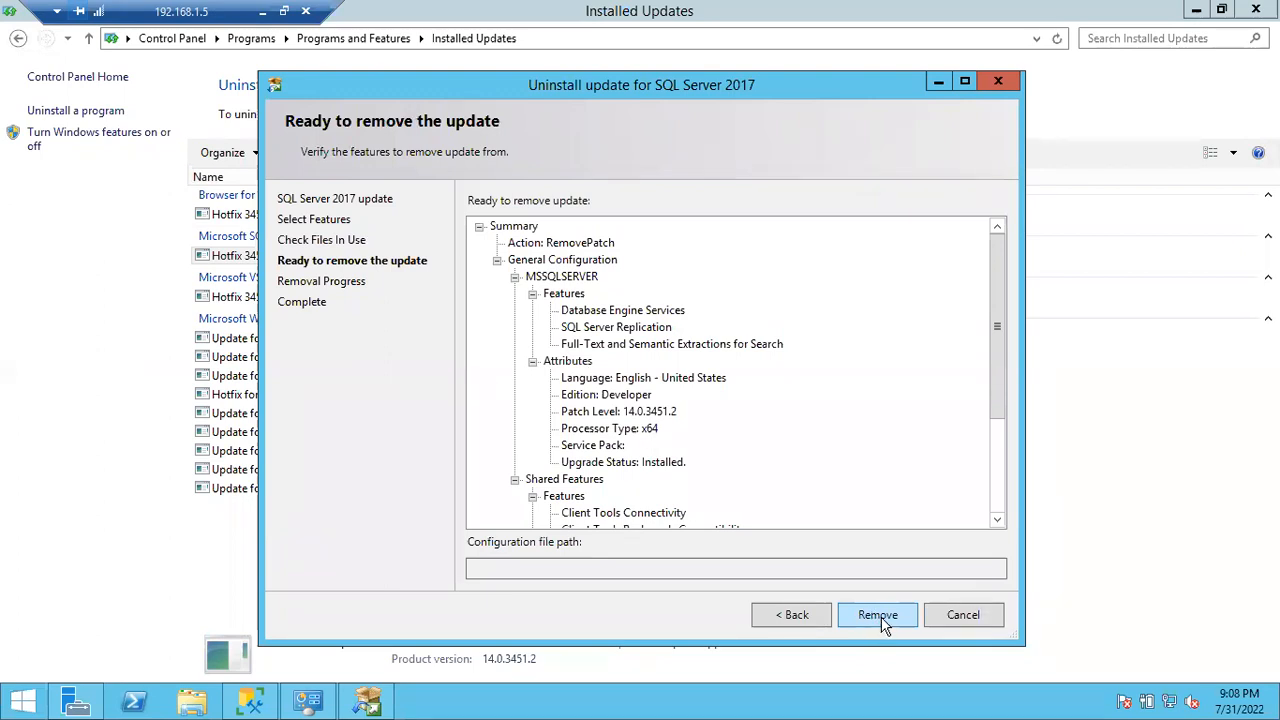
pyautogui.click(984, 620)
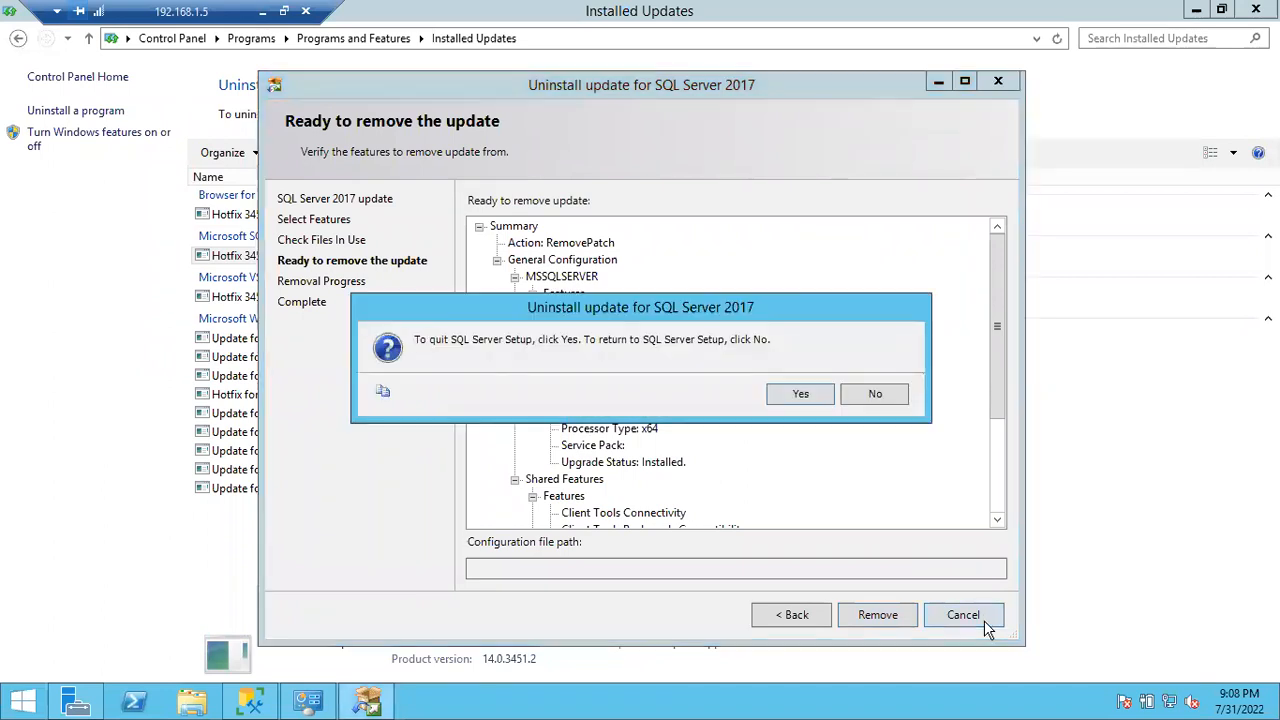
pyautogui.click(801, 395)
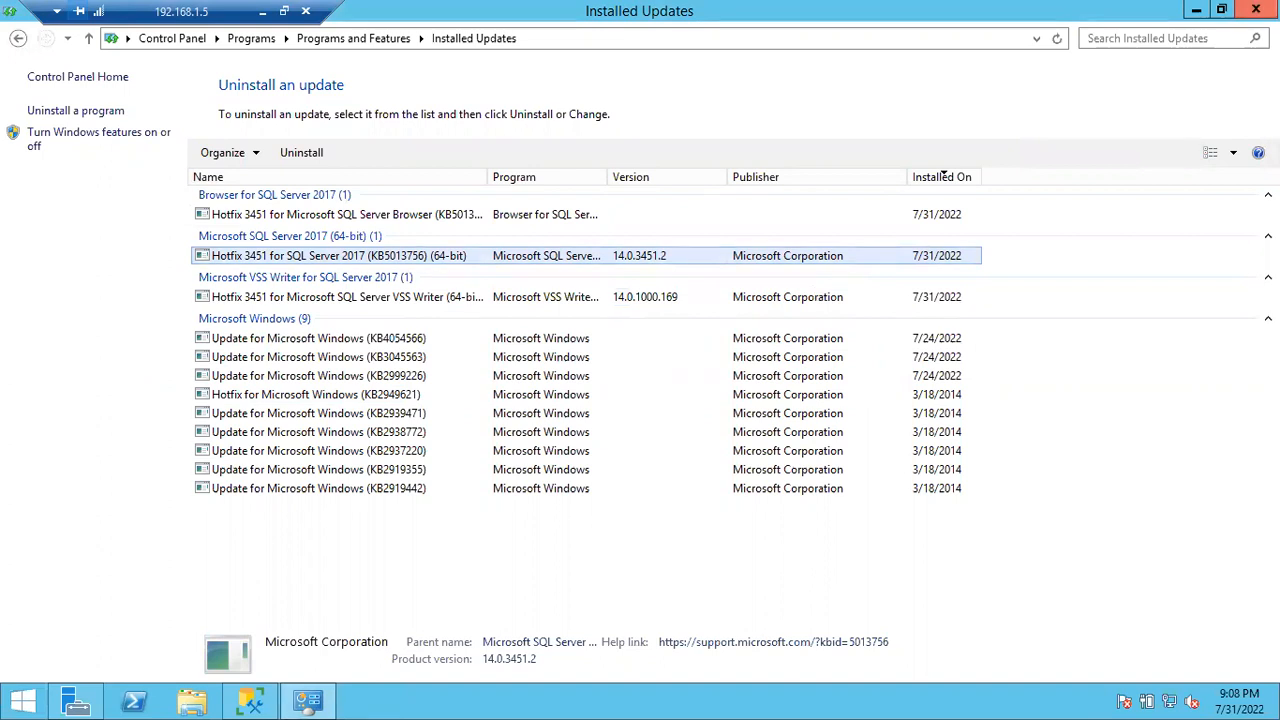
# Step: Close Installed Updates and refresh the desktop twice
pyautogui.click(1256, 10)
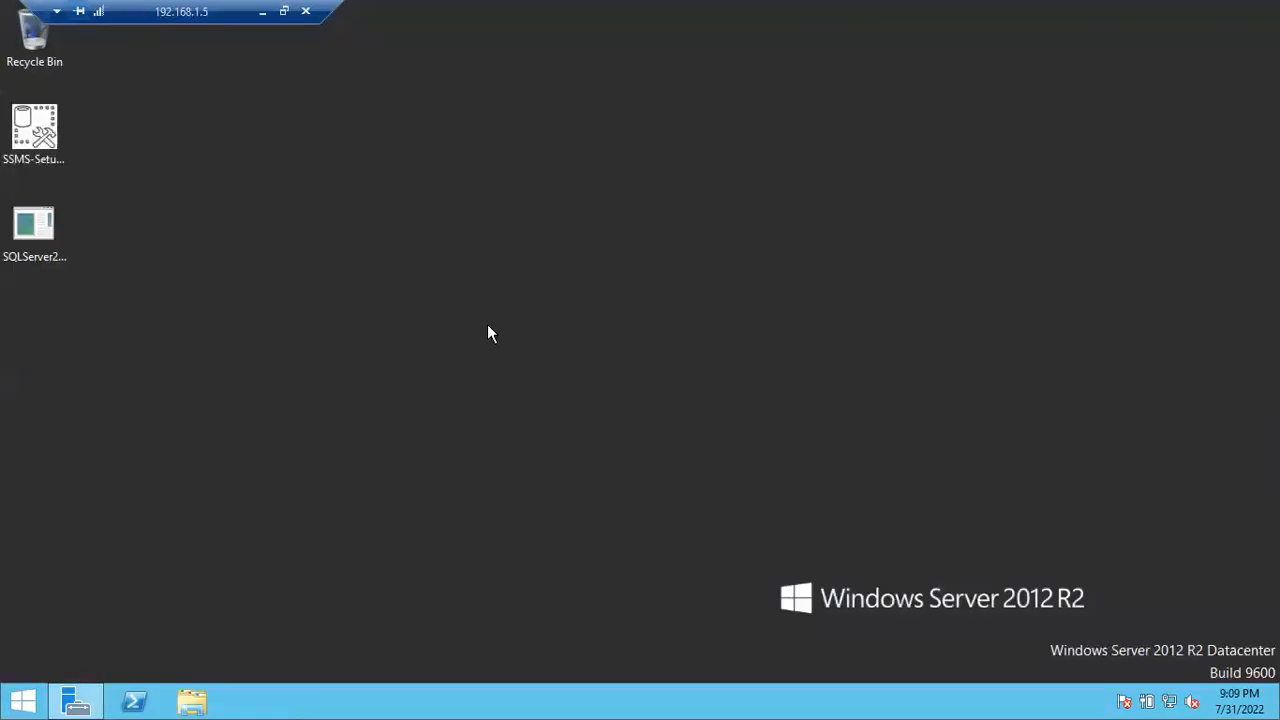
pyautogui.rightClick(489, 332)
pyautogui.click(530, 382)
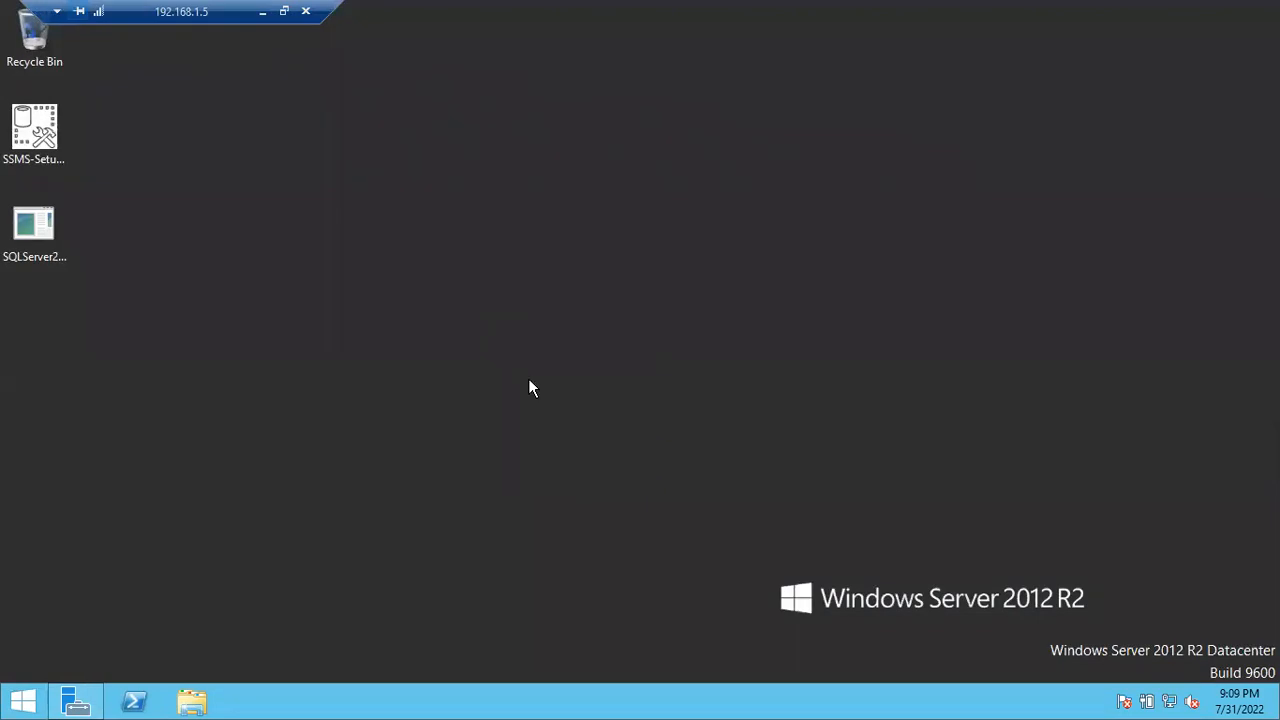
pyautogui.rightClick(389, 342)
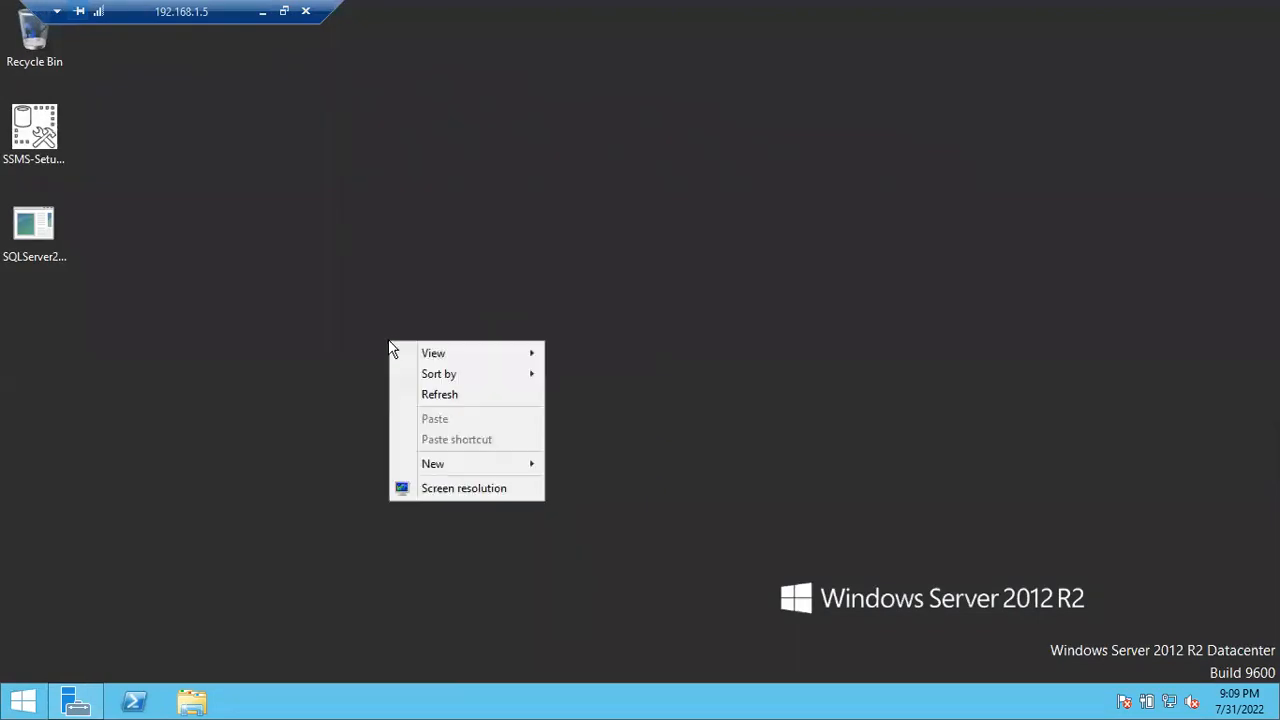
pyautogui.click(418, 397)
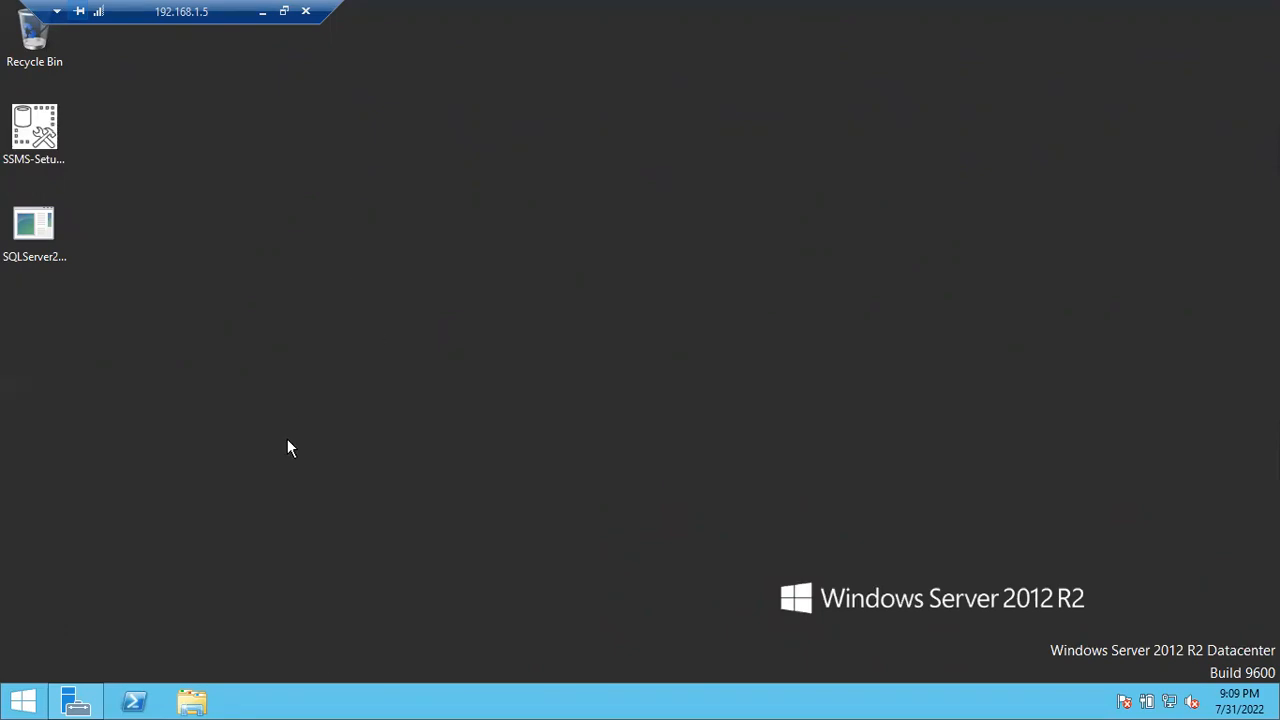
# Step: Shut down the server from the Start screen with Other (Planned) as the reason
pyautogui.click(16, 700)
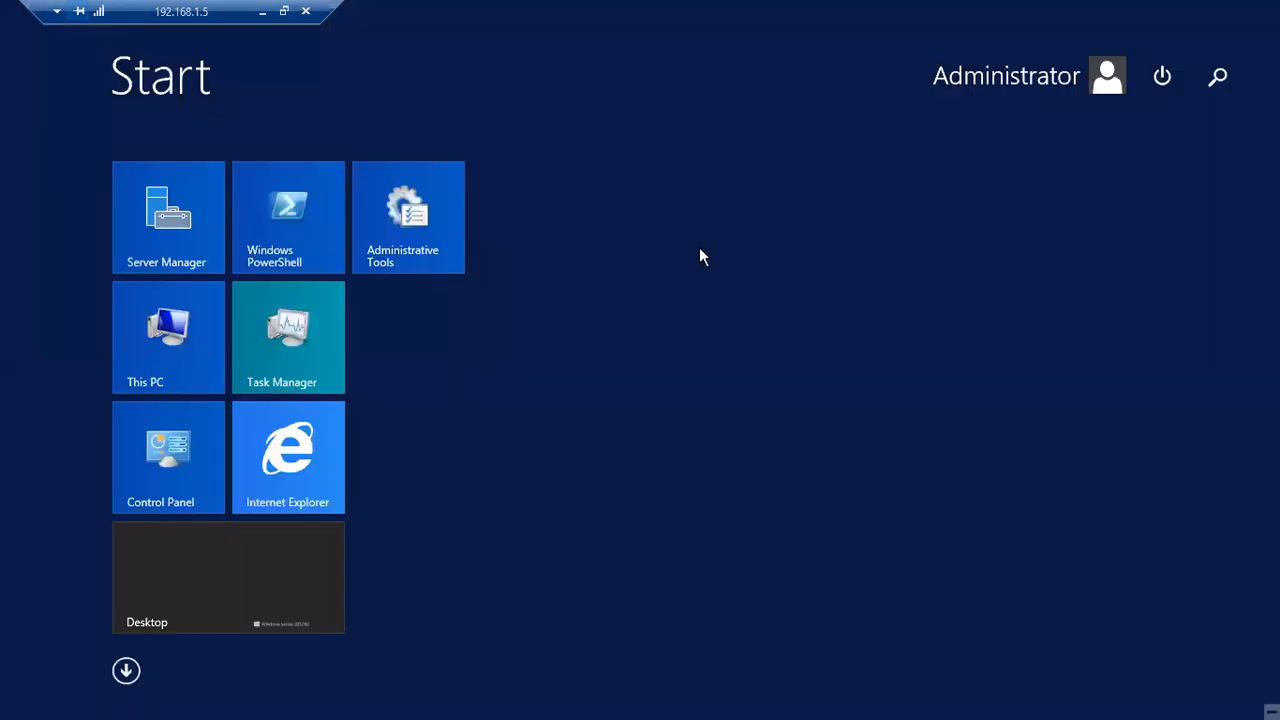
pyautogui.click(1165, 78)
pyautogui.click(1149, 168)
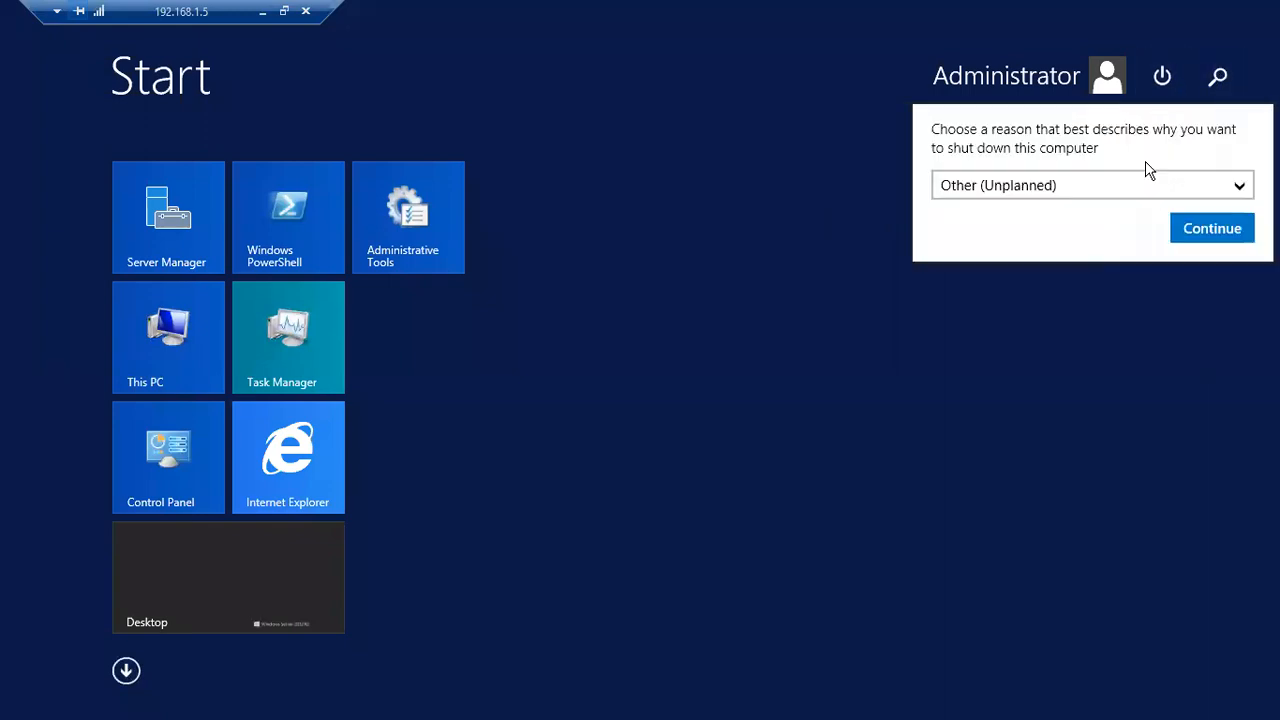
pyautogui.click(1074, 200)
pyautogui.click(1012, 230)
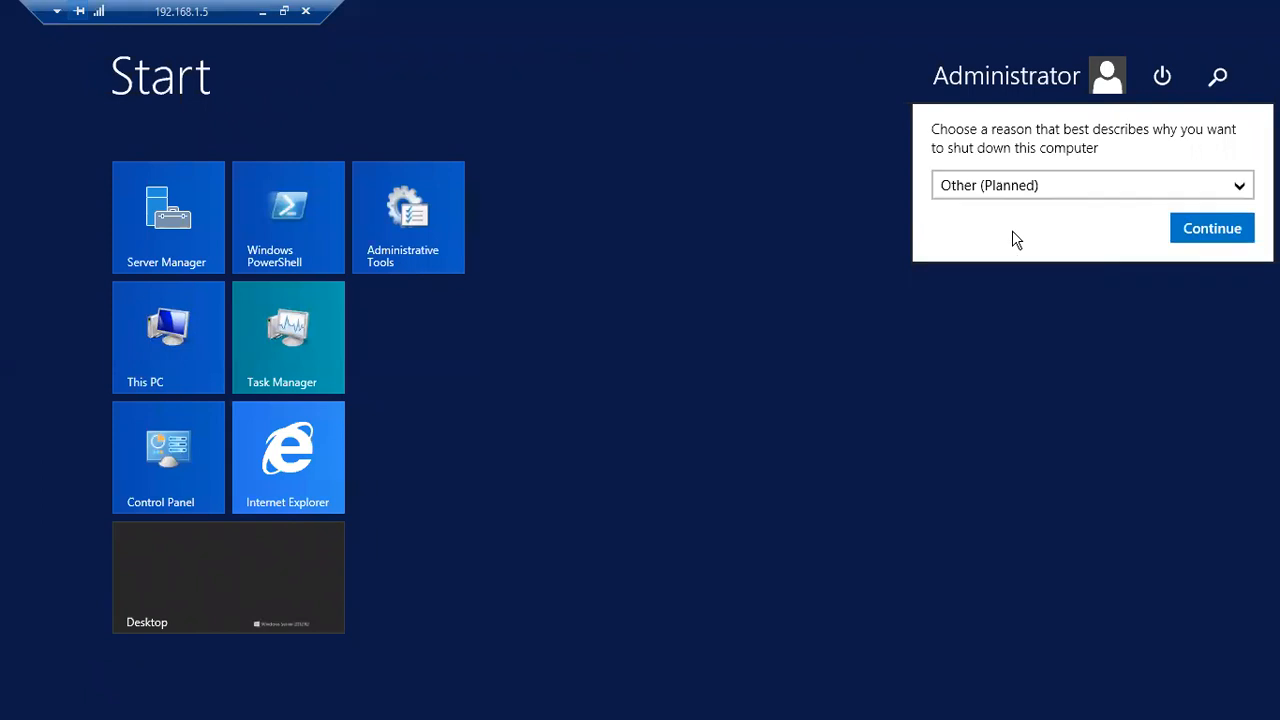
pyautogui.click(1205, 228)
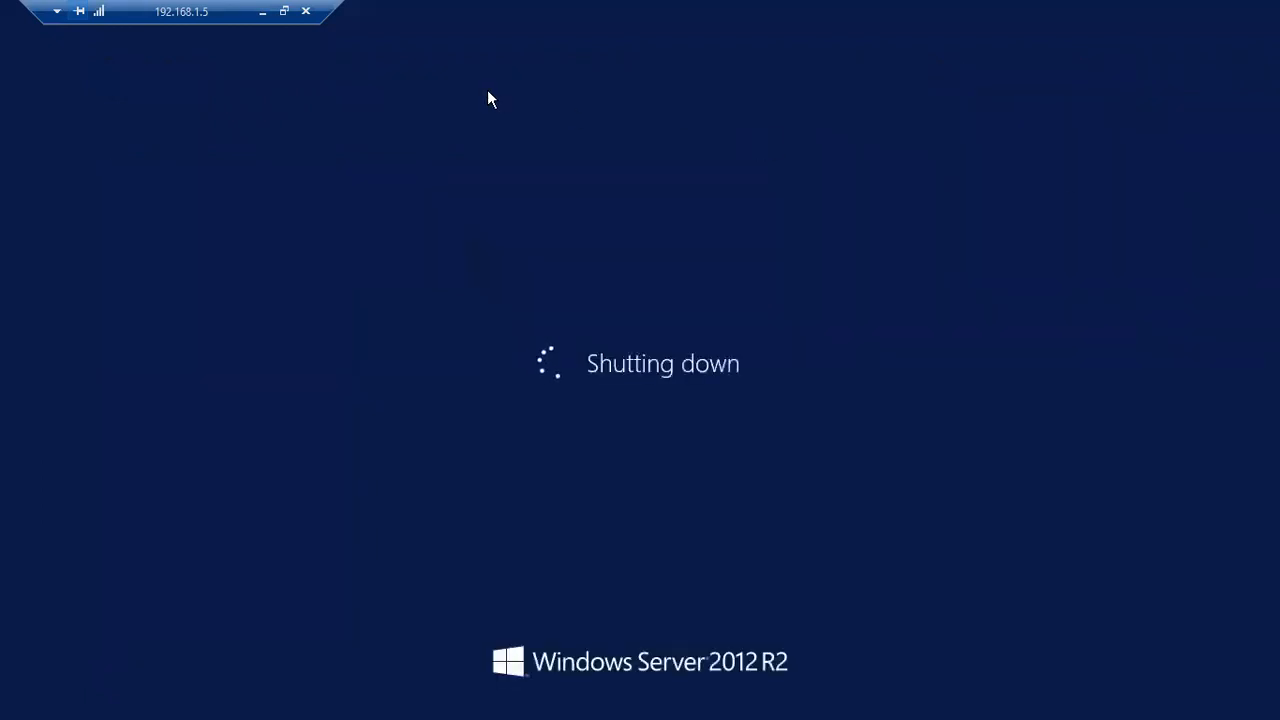